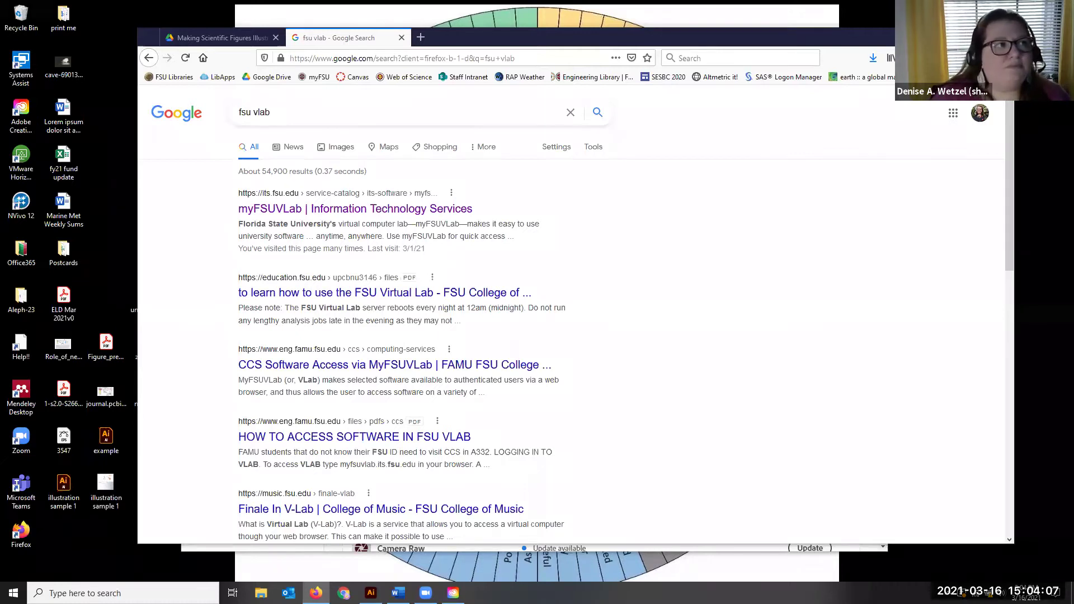
- Check the Making Scientific Figures Illustrator Workshop folder in Drive, and open the myFSUVLab search result at its list of available software
left_click(235, 44)
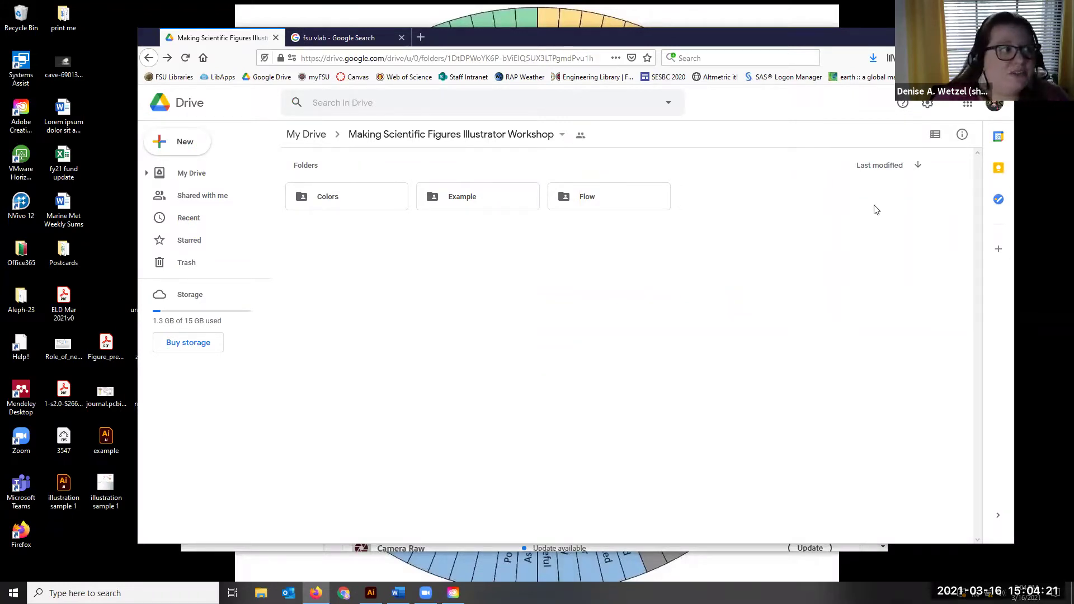
left_click(334, 40)
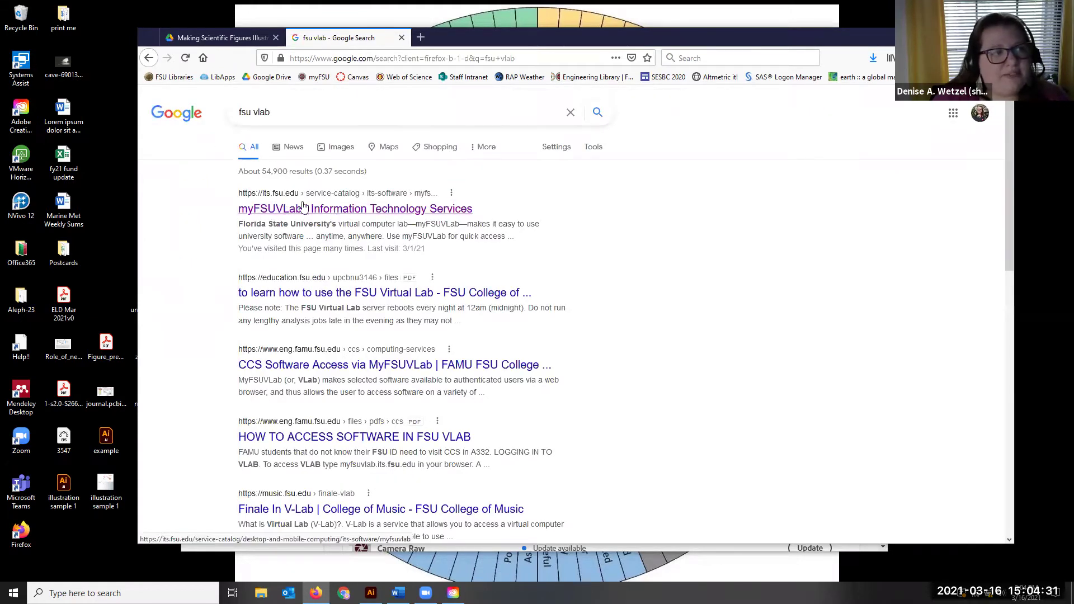
left_click(370, 211)
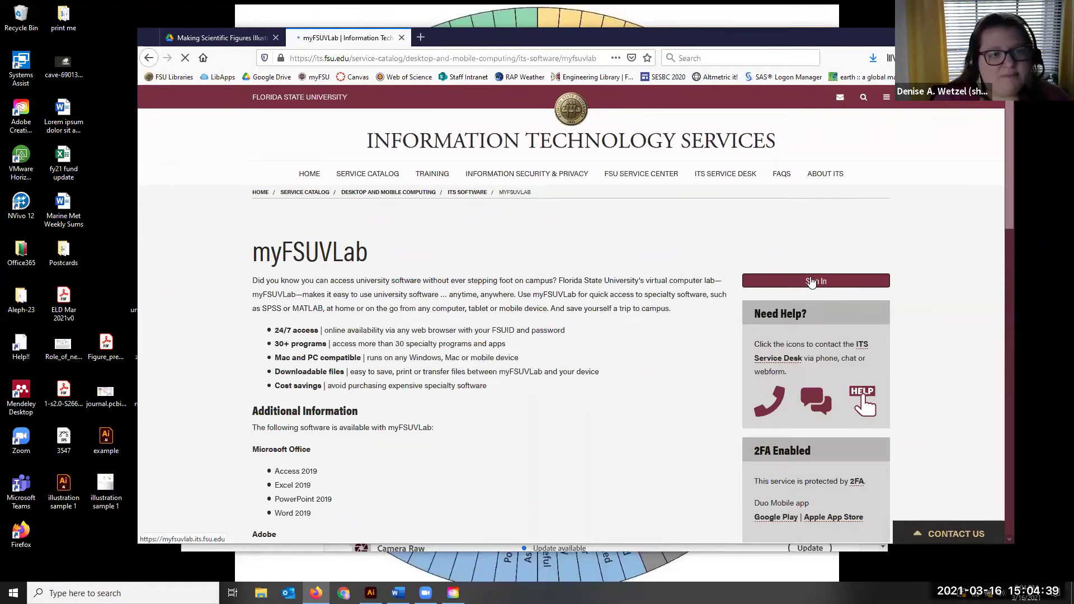
scroll(322, 409, "down", 5)
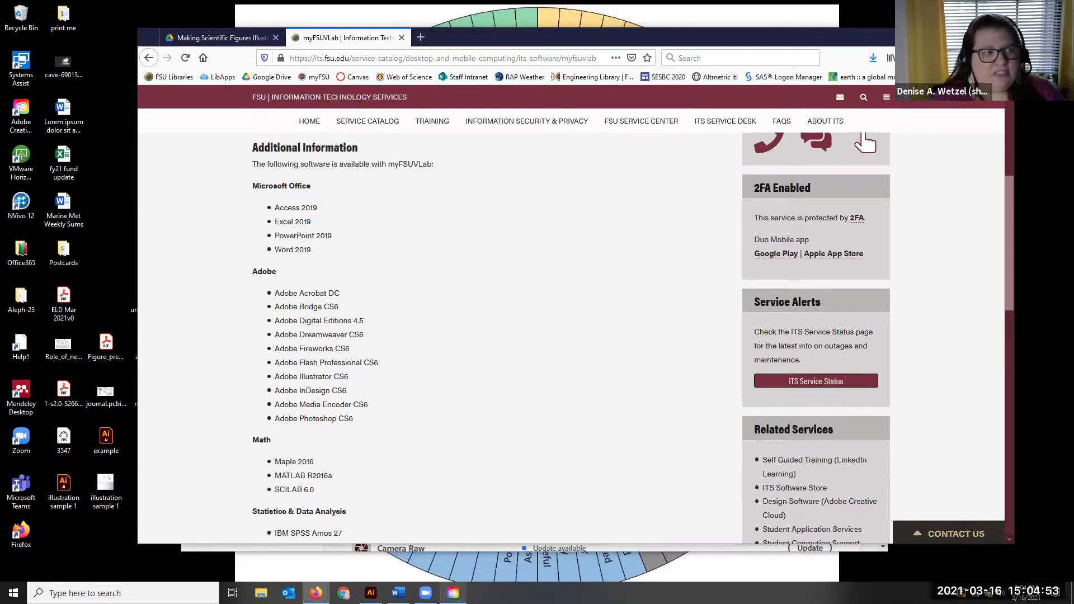
- Look at the installed apps in Creative Cloud Desktop and minimize its window
left_click(453, 593)
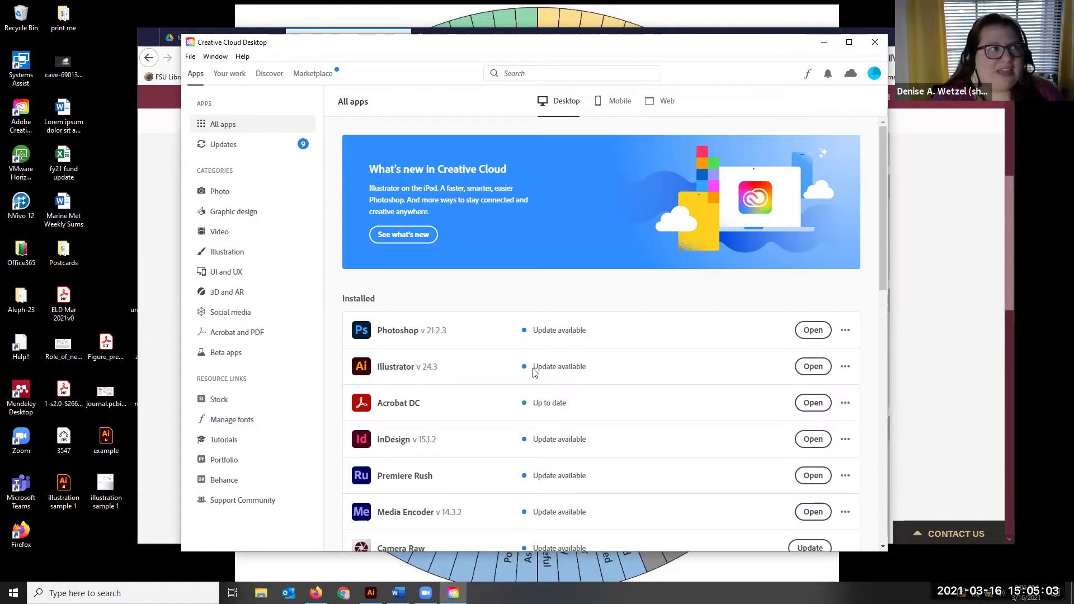
left_click(823, 42)
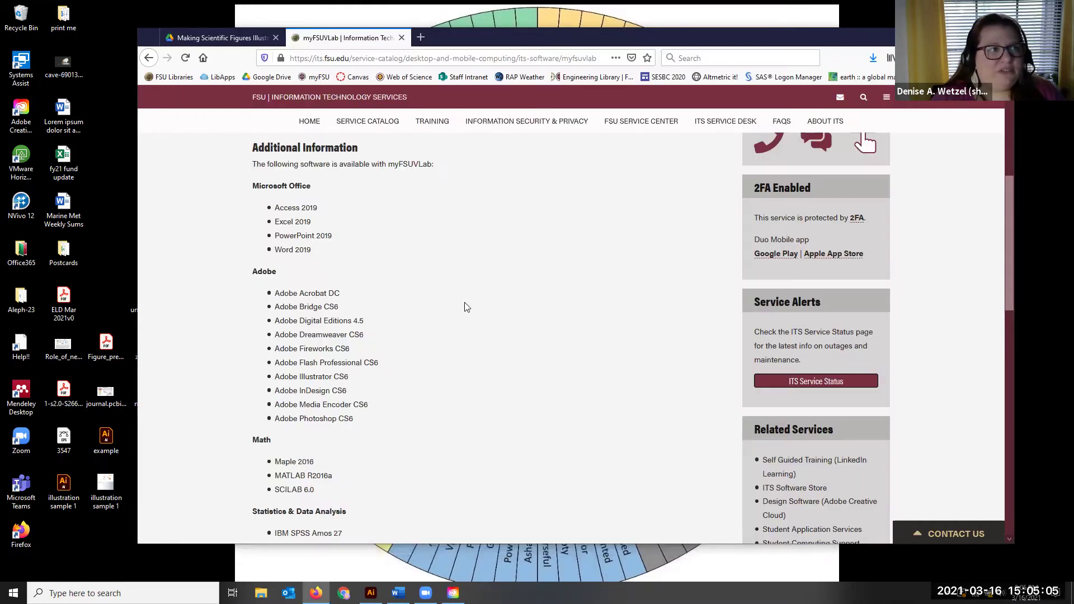
- Open the Design Software (Adobe Creative Cloud) page through the service catalog's Desktop and Mobile Computing category and view its requirements and support sections
scroll(472, 307, "up", 5)
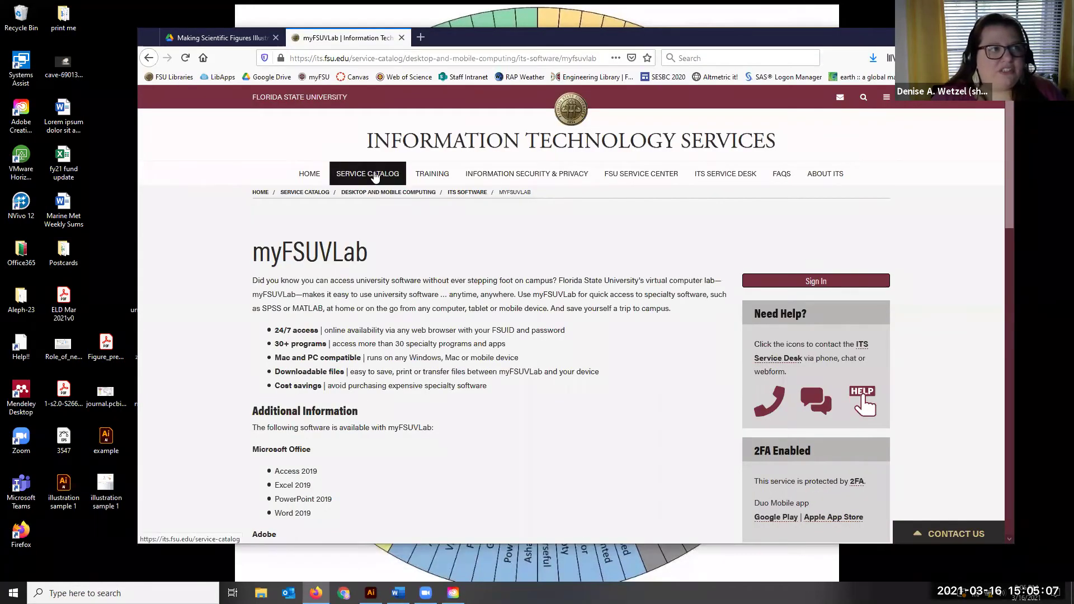
left_click(367, 175)
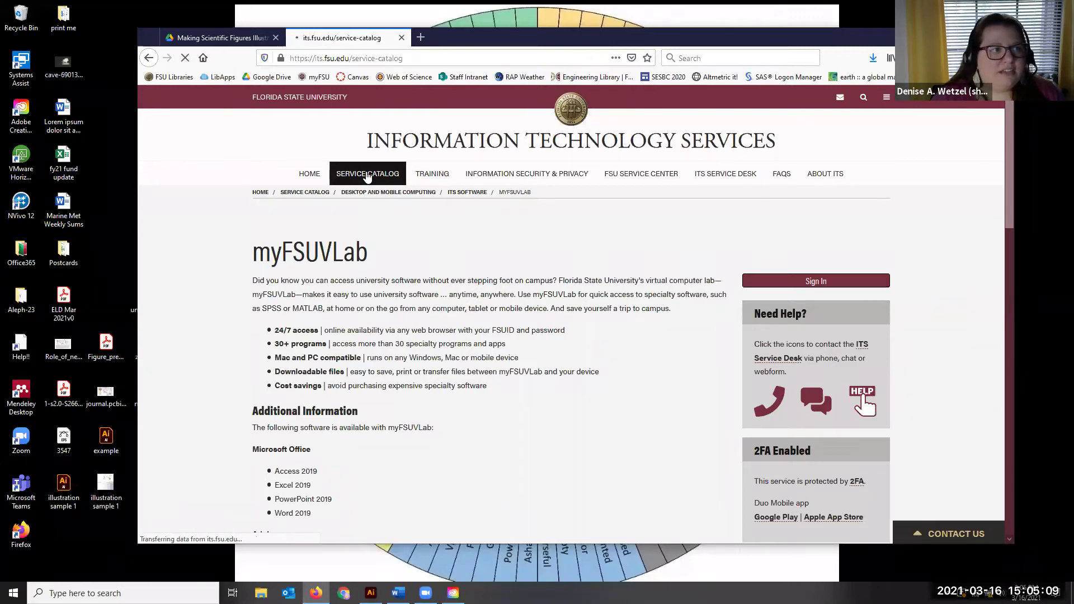
scroll(344, 375, "down", 5)
scroll(343, 376, "down", 1)
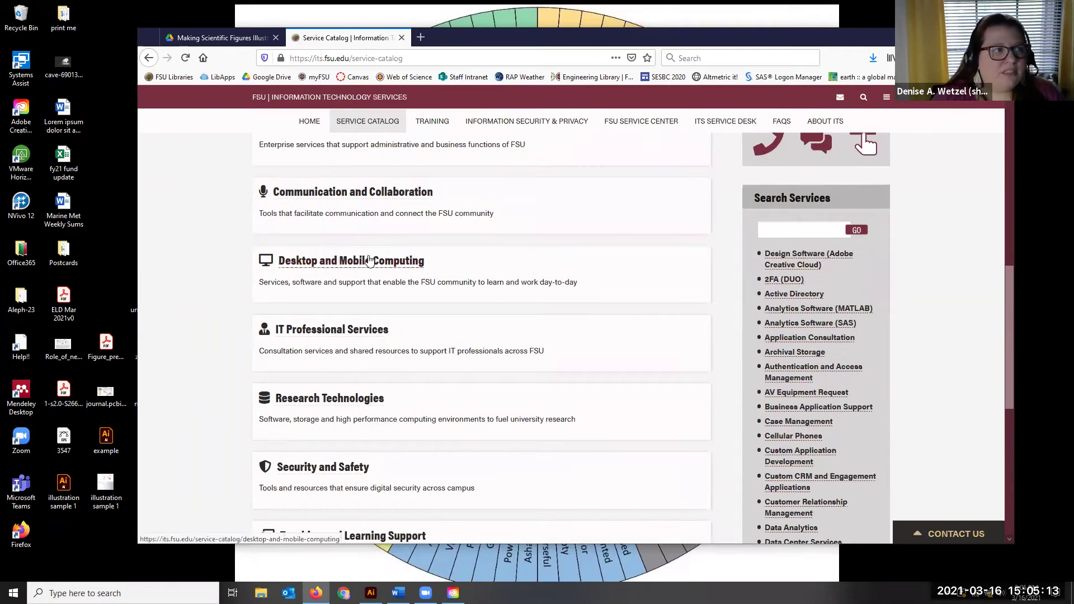
left_click(369, 261)
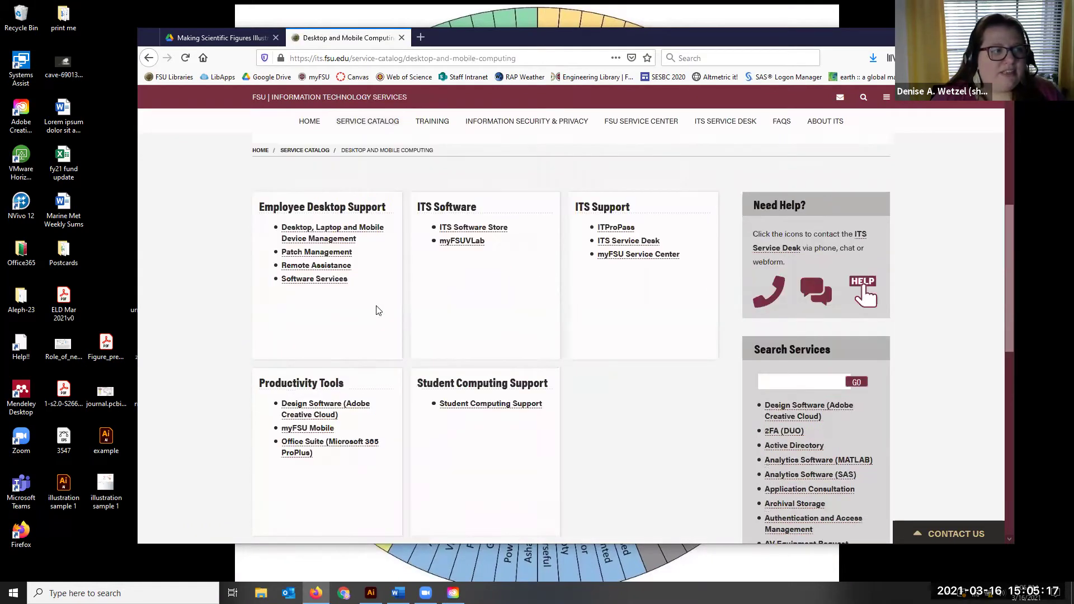
scroll(330, 336, "down", 1)
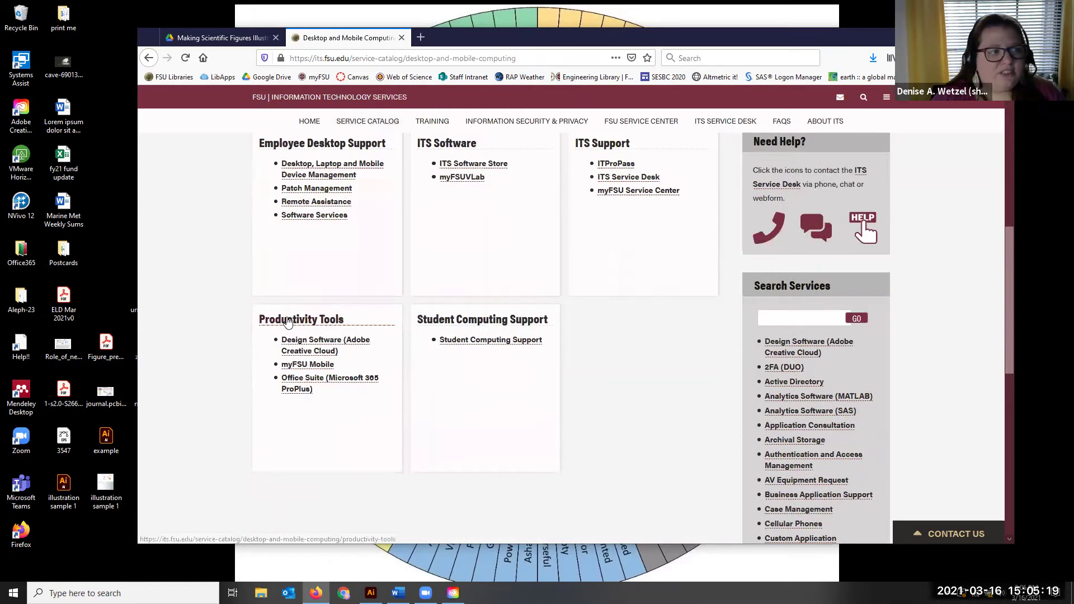
left_click(313, 341)
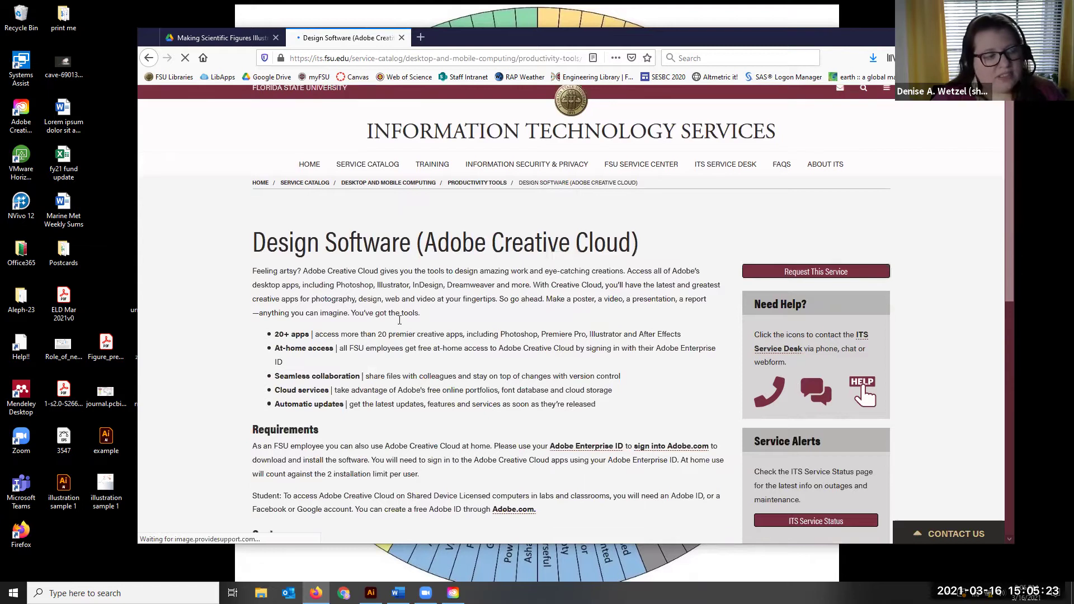
scroll(329, 323, "down", 5)
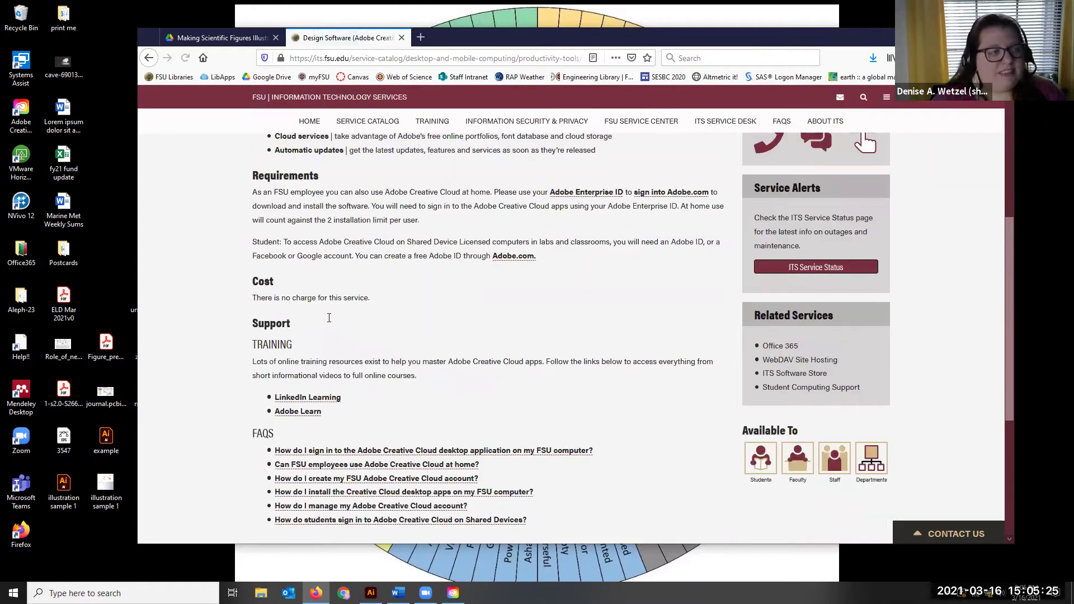
- Switch to Creative Cloud Desktop, look through the installed and available apps, and return to the browser
left_click(25, 121)
left_click(108, 160)
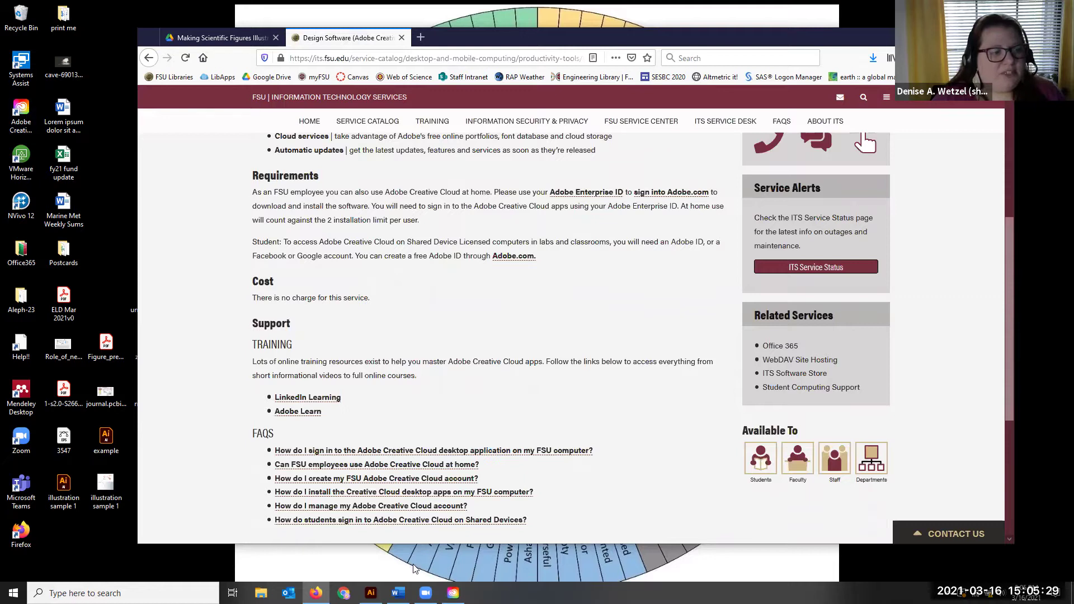
left_click(451, 586)
scroll(408, 242, "down", 3)
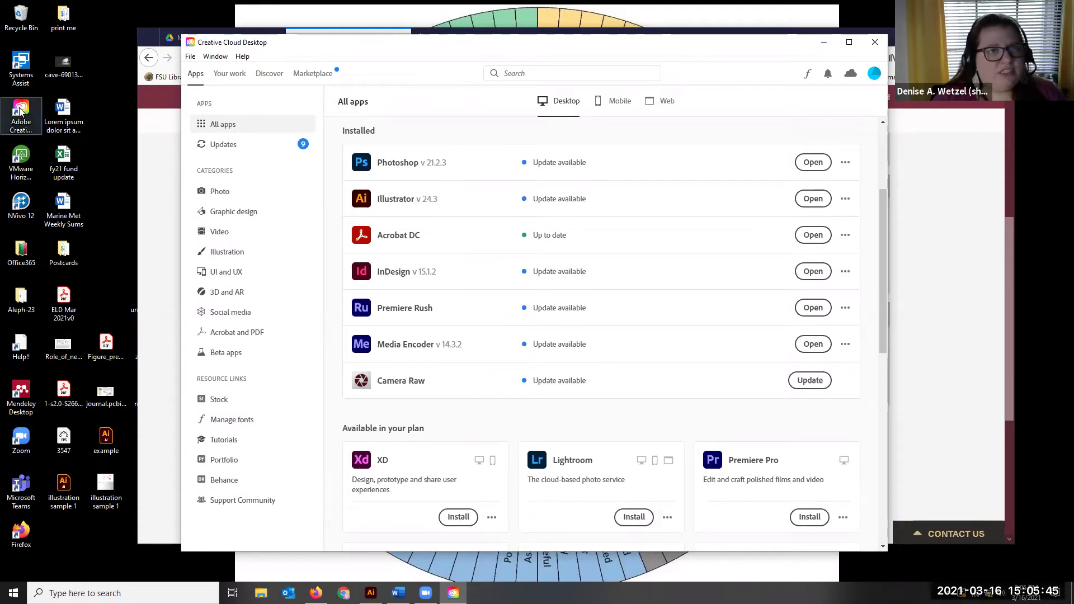
key("alt+Tab")
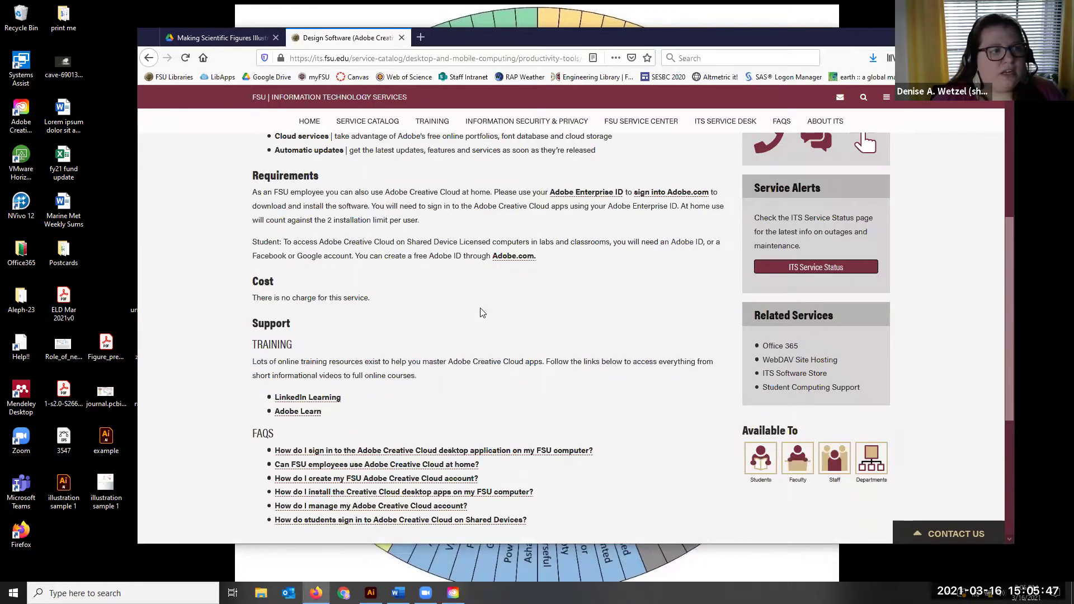
- Review the Adobe Creative Cloud page's FAQs and requirements, highlighting the paragraph on student access
scroll(482, 312, "down", 2)
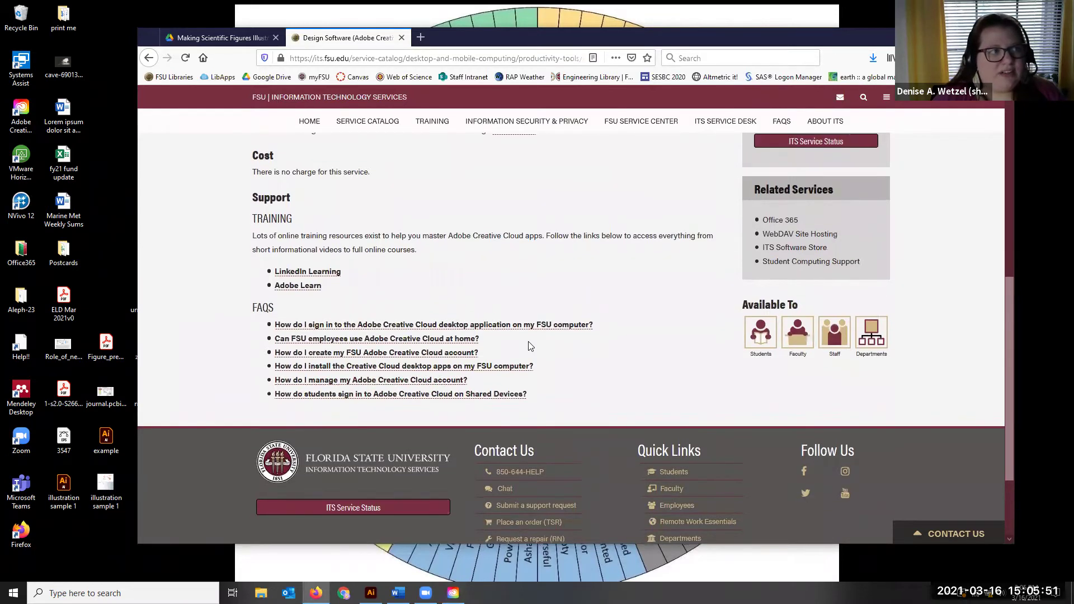
scroll(530, 346, "up", 3)
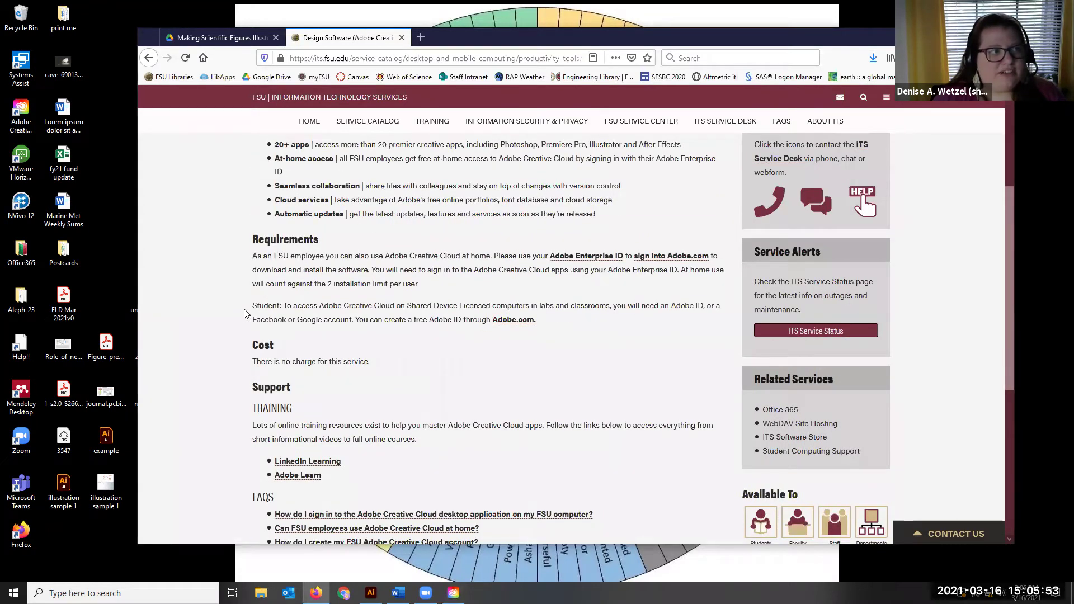
left_click_drag(252, 306, 618, 334)
left_click(617, 334)
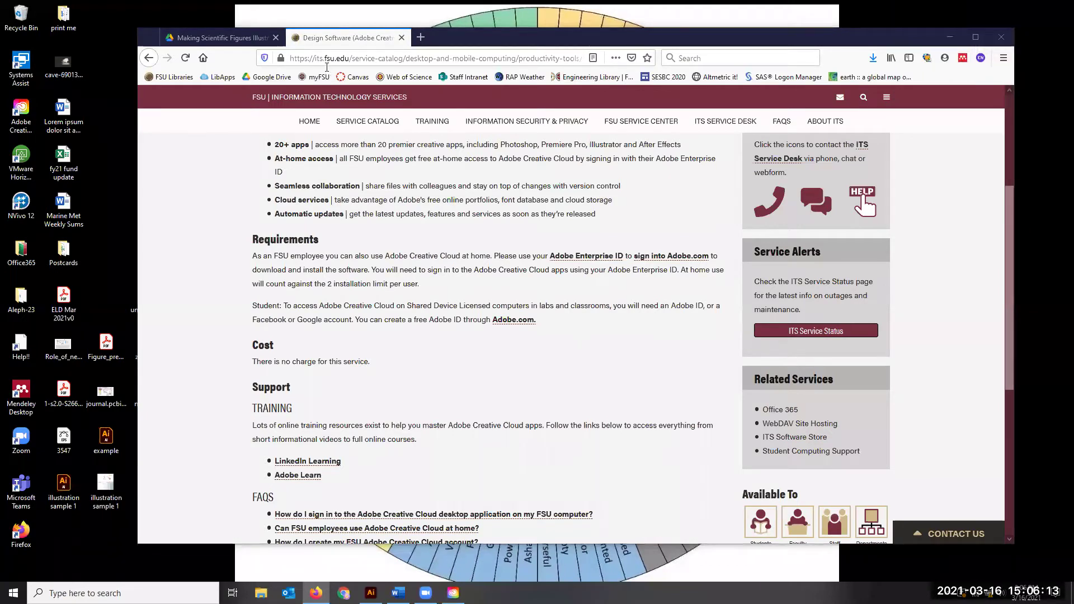
- Revisit the workshop's Drive folder, search the web for "plos one" in a new tab, and open the PLOS ONE journal site
left_click(214, 39)
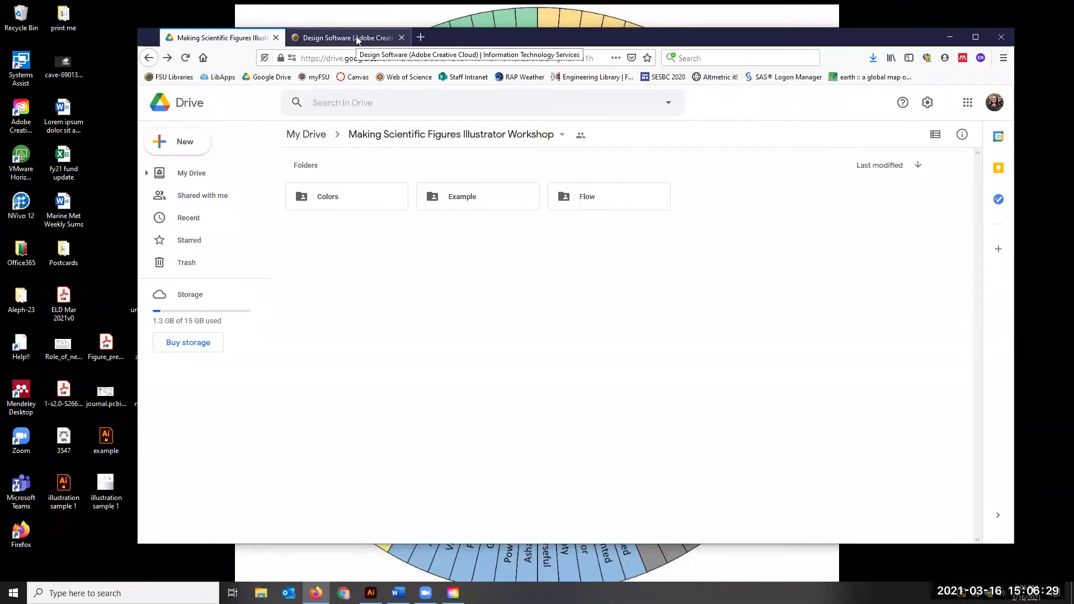
key("ctrl+t")
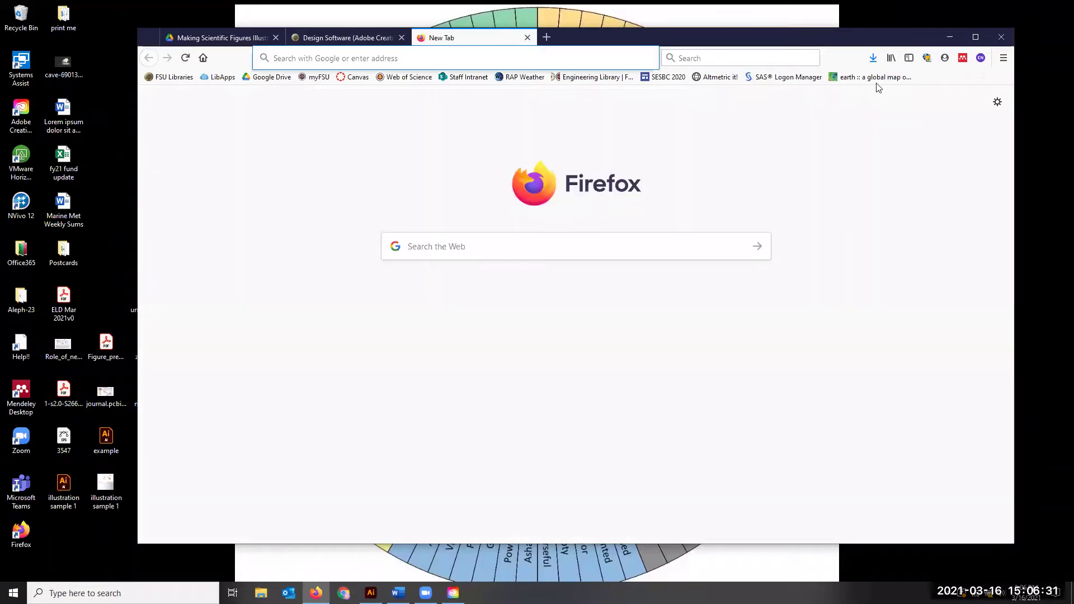
type("plos one")
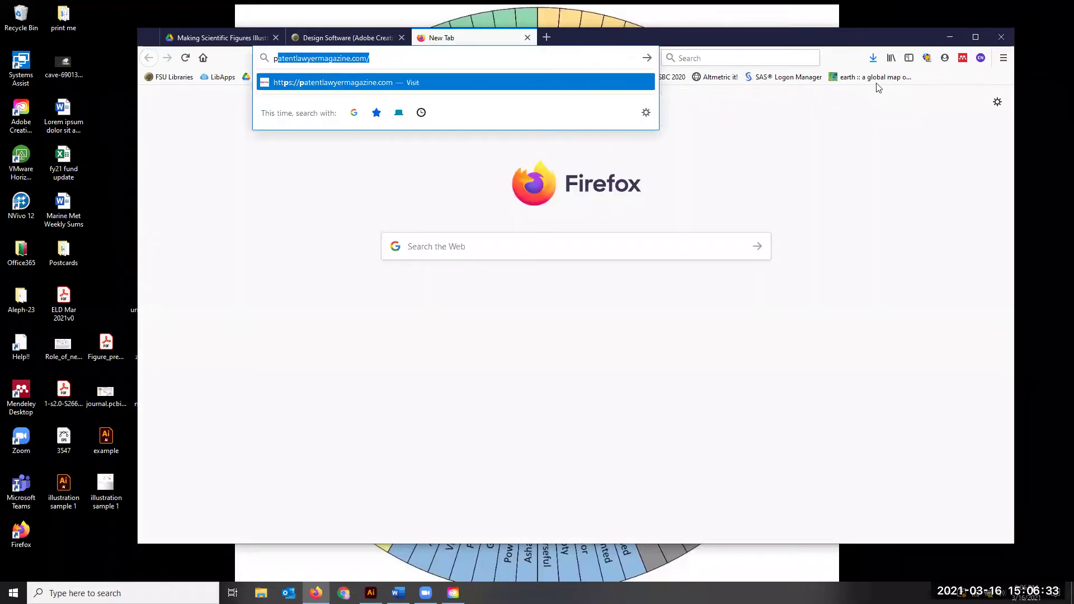
key("Return")
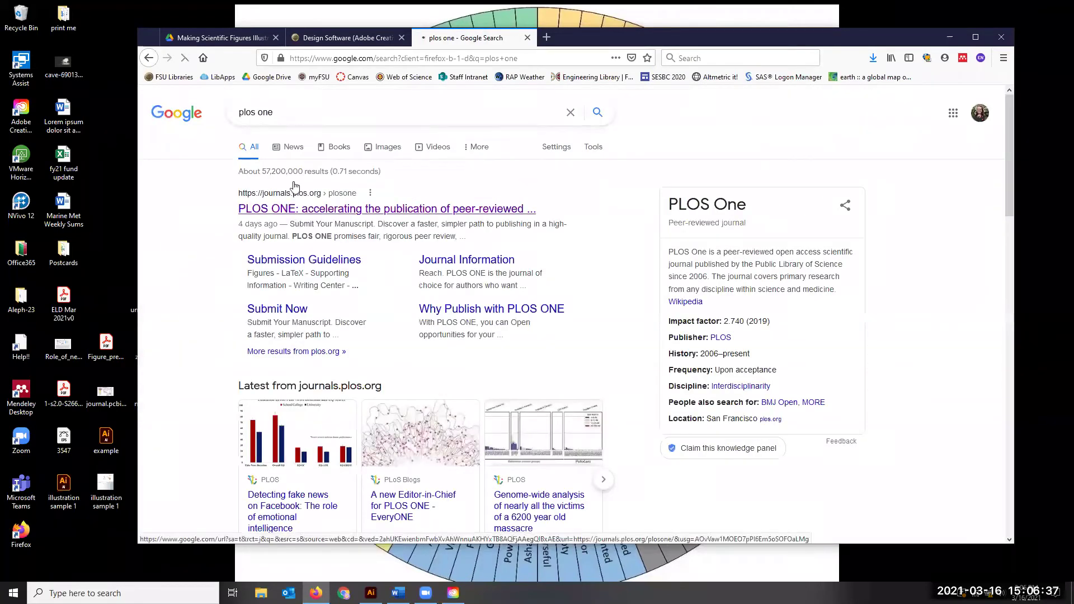
left_click(296, 210)
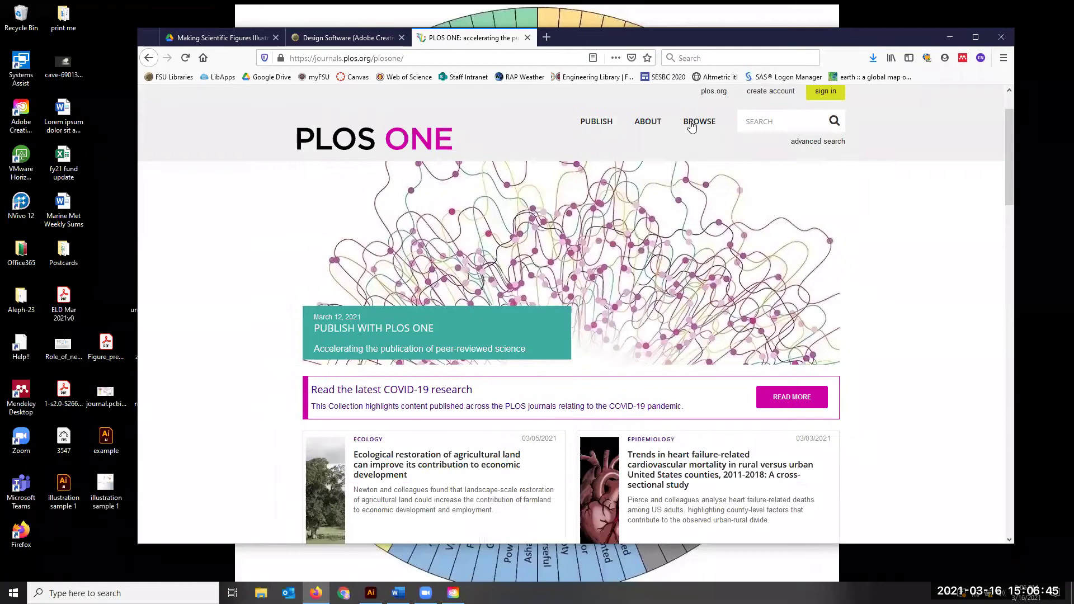
- Browse the journal's subject areas through Biology and life sciences to Biochemistry and view all of its articles
mouse_move(691, 126)
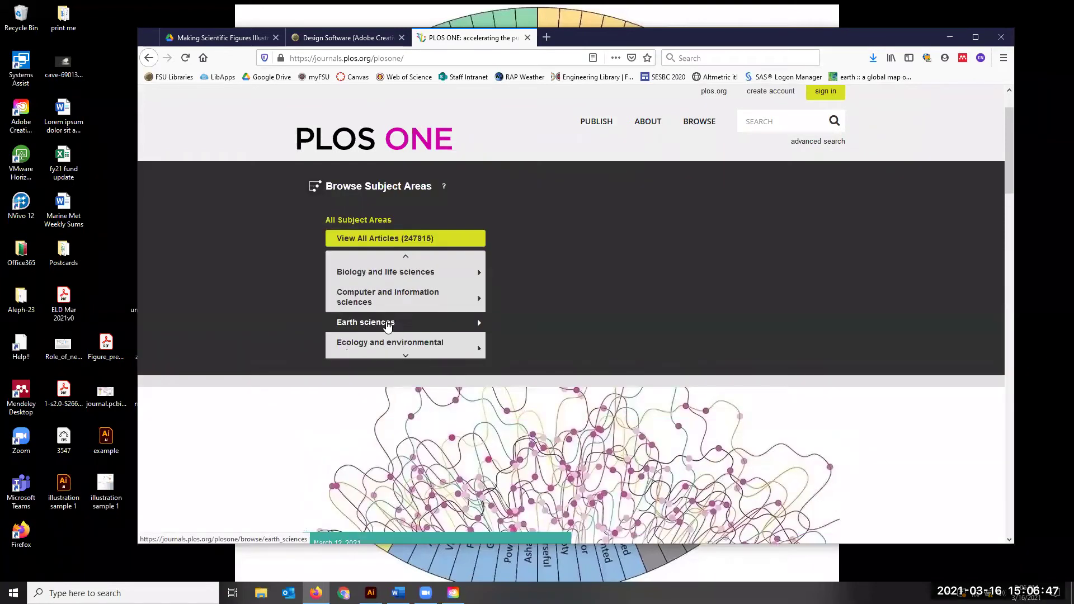
left_click(403, 274)
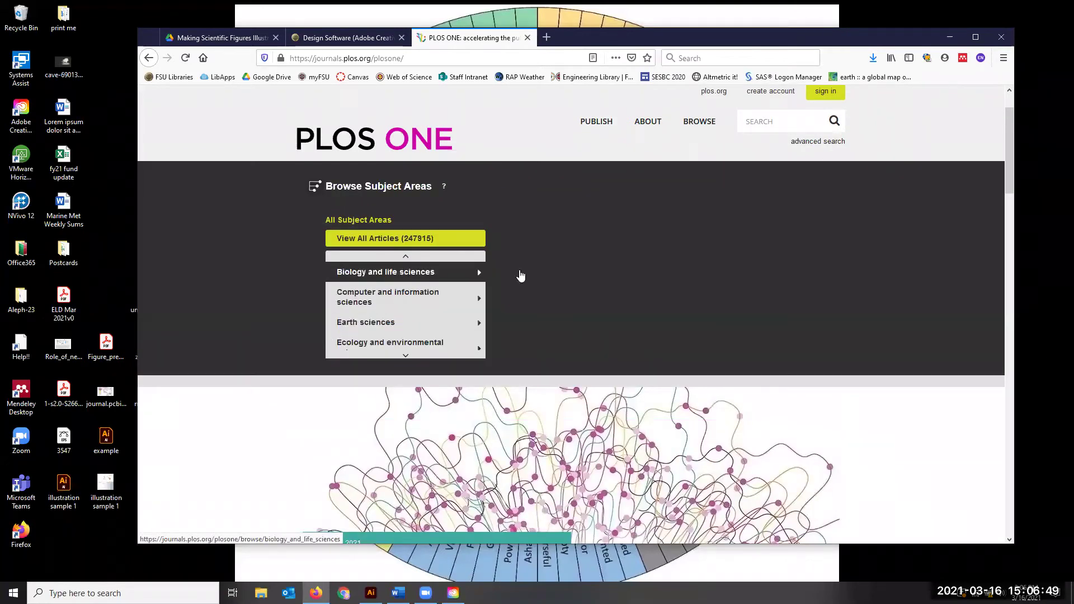
scroll(541, 299, "down", 1)
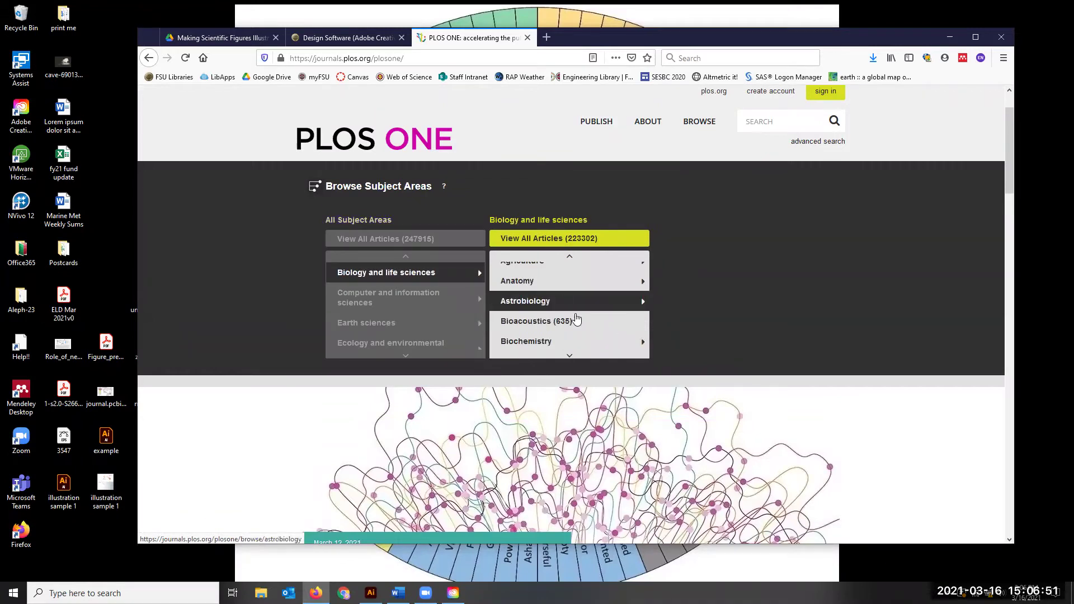
scroll(576, 321, "down", 1)
left_click(554, 320)
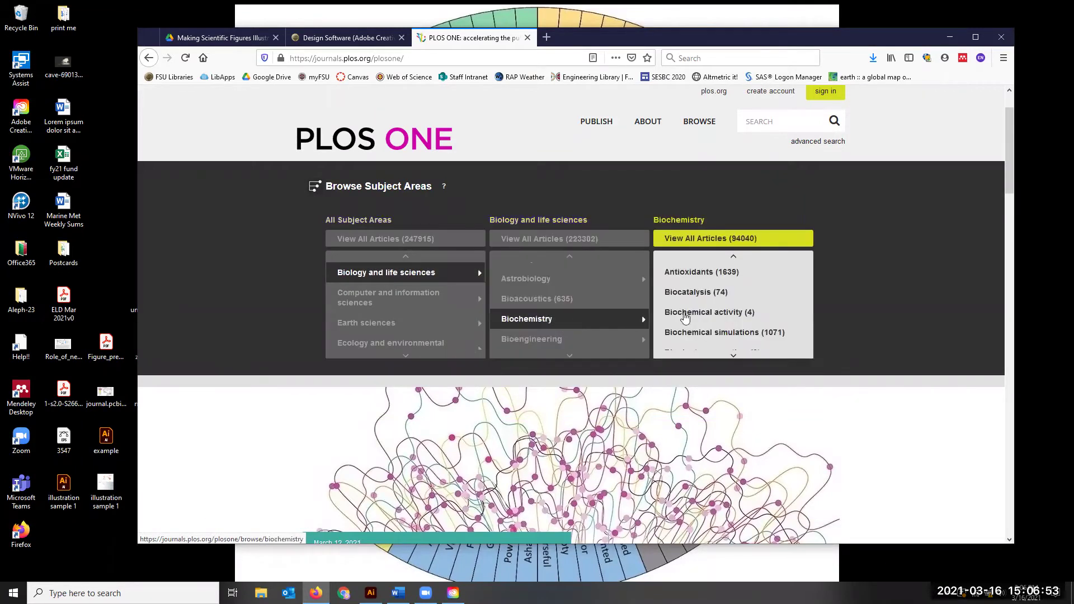
left_click(725, 240)
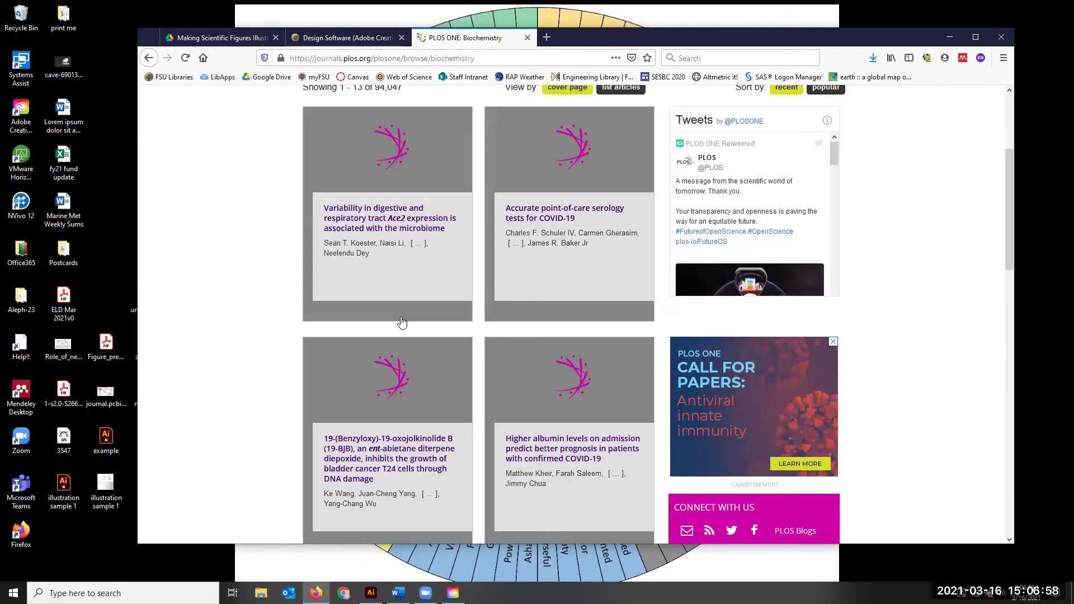
- Show the Biochemistry results as an article list and open the article on the renoprotective effects of luseogliflozin
scroll(619, 280, "up", 3)
left_click(620, 280)
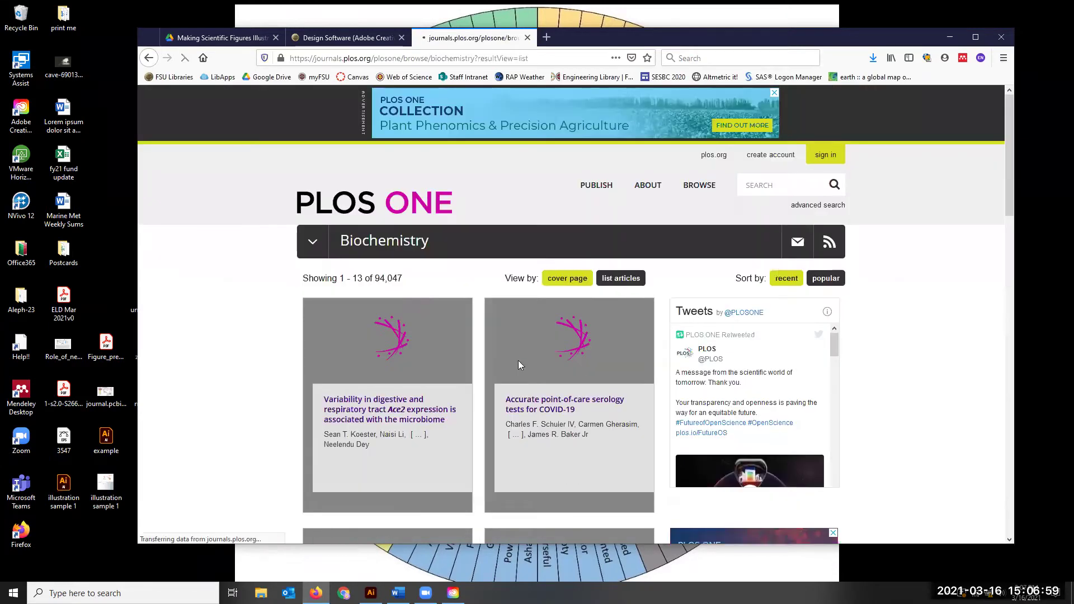
scroll(396, 414, "down", 8)
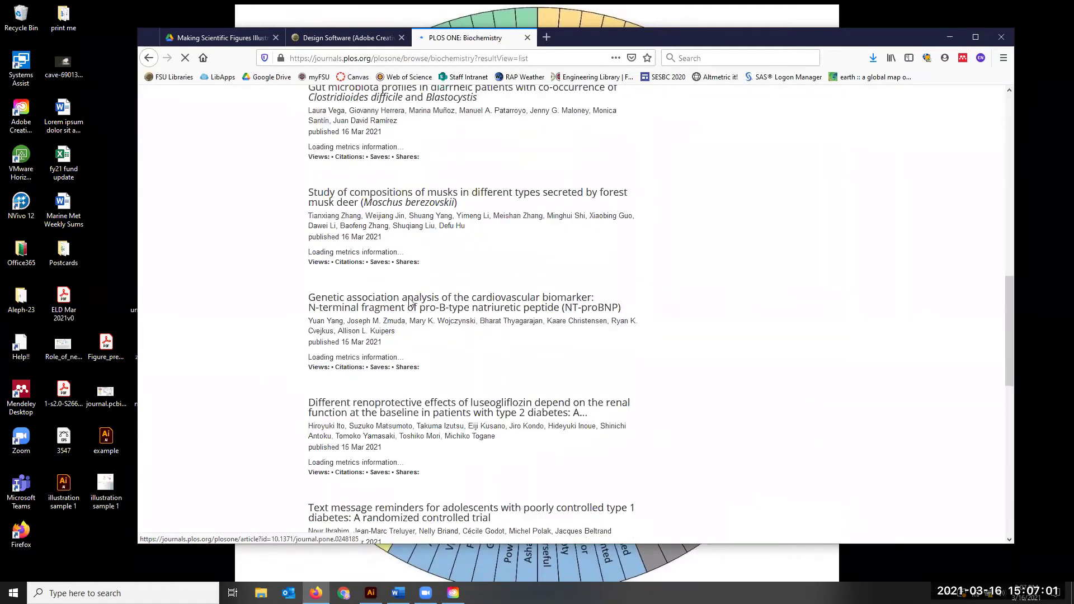
left_click(396, 414)
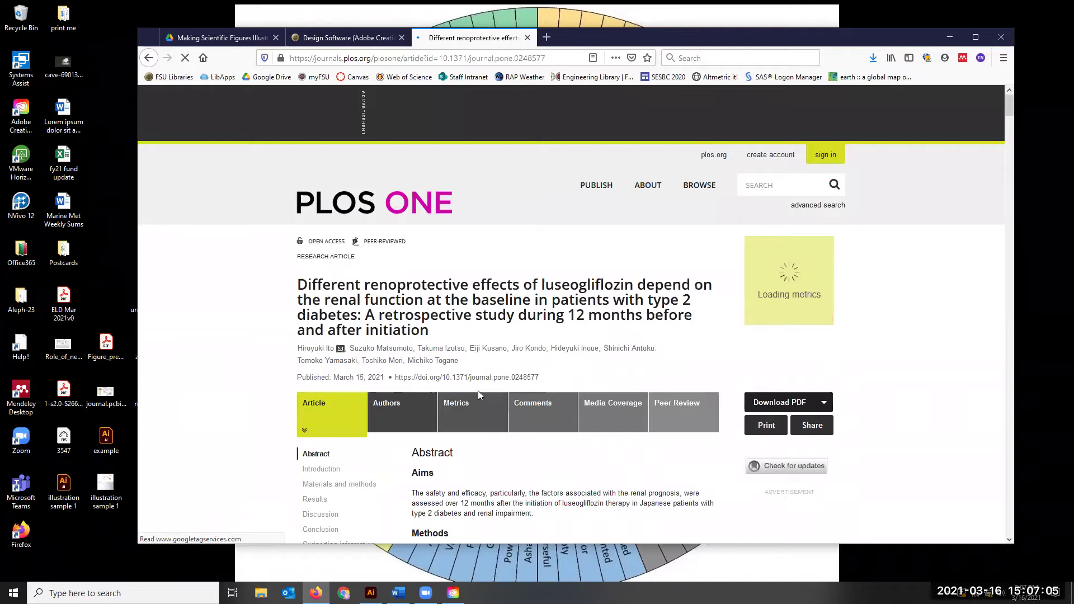
- Go to the Figures section of the luseogliflozin article and move the browser window aside to uncover the desktop files
scroll(478, 391, "down", 1)
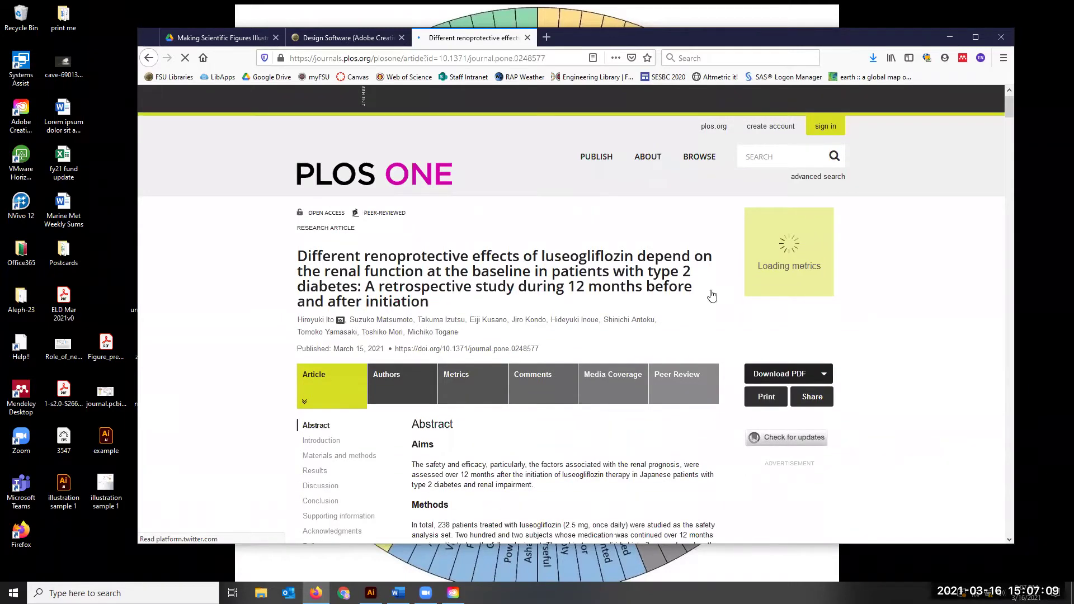
scroll(477, 390, "down", 10)
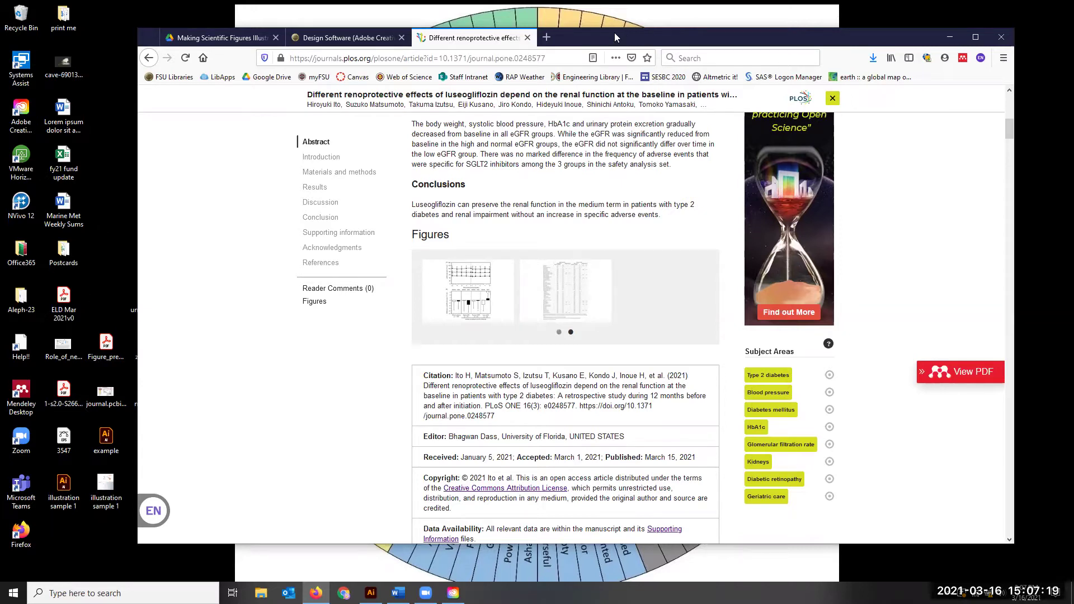
left_click_drag(614, 33, 669, 33)
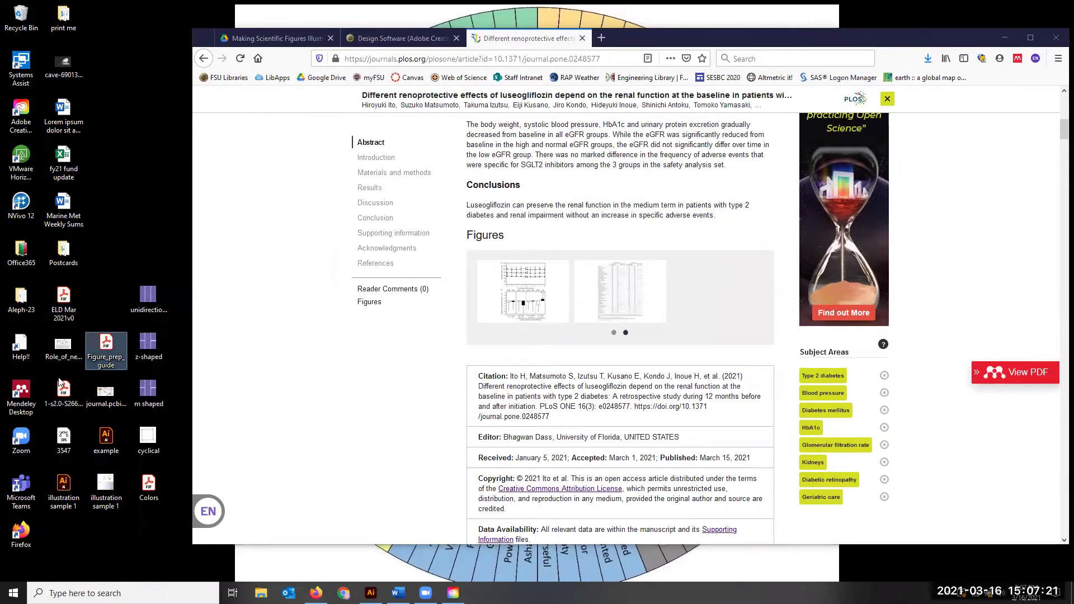
- Preview the Cell Reports article PDF from the Drive Example folder and open its desktop copy in Acrobat
left_click(114, 500)
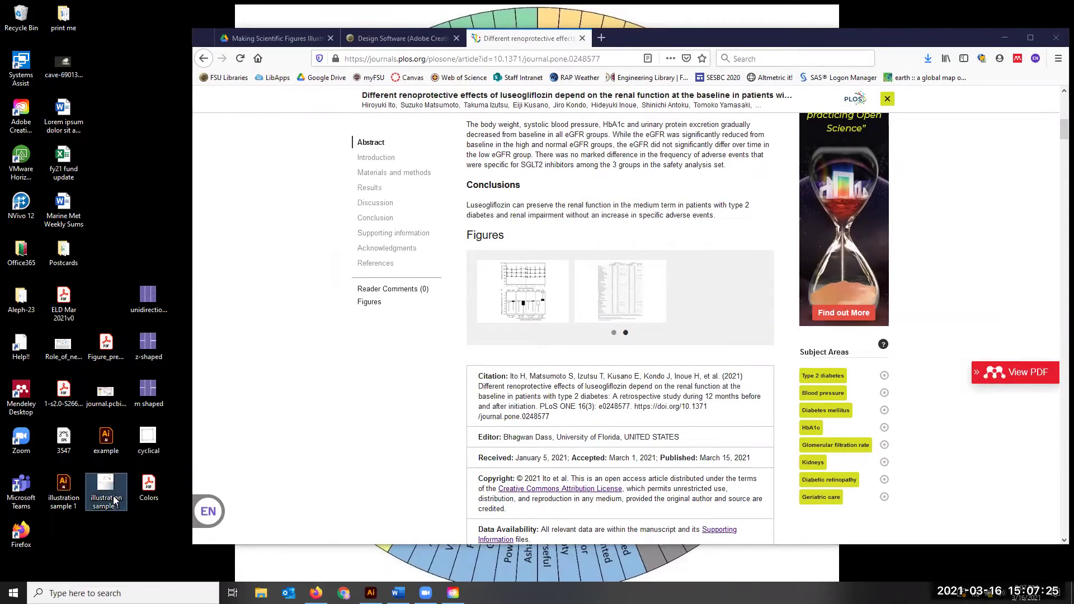
left_click(172, 494)
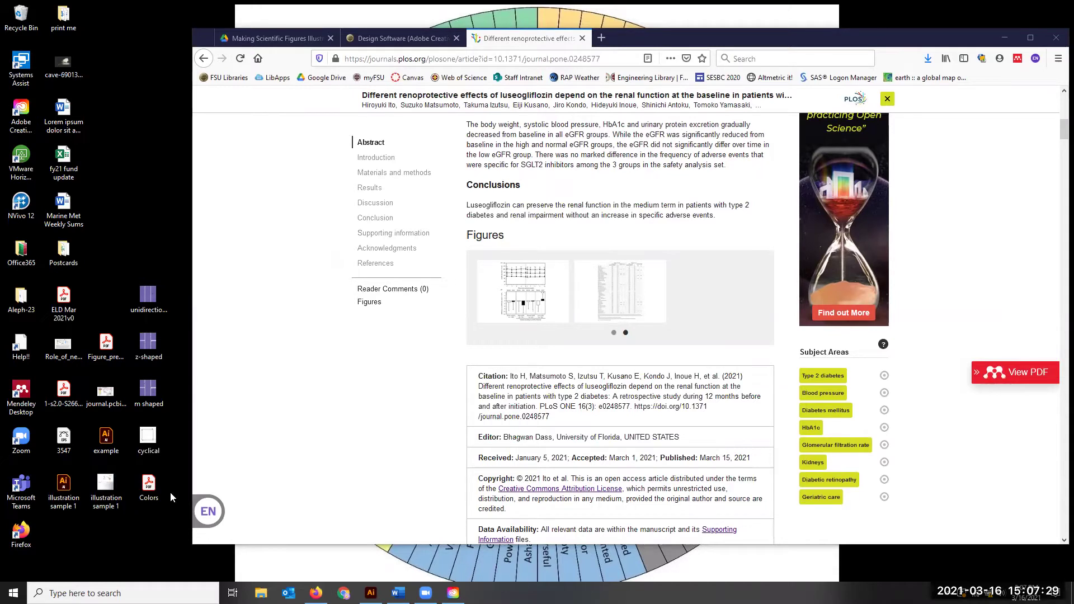
left_click(263, 41)
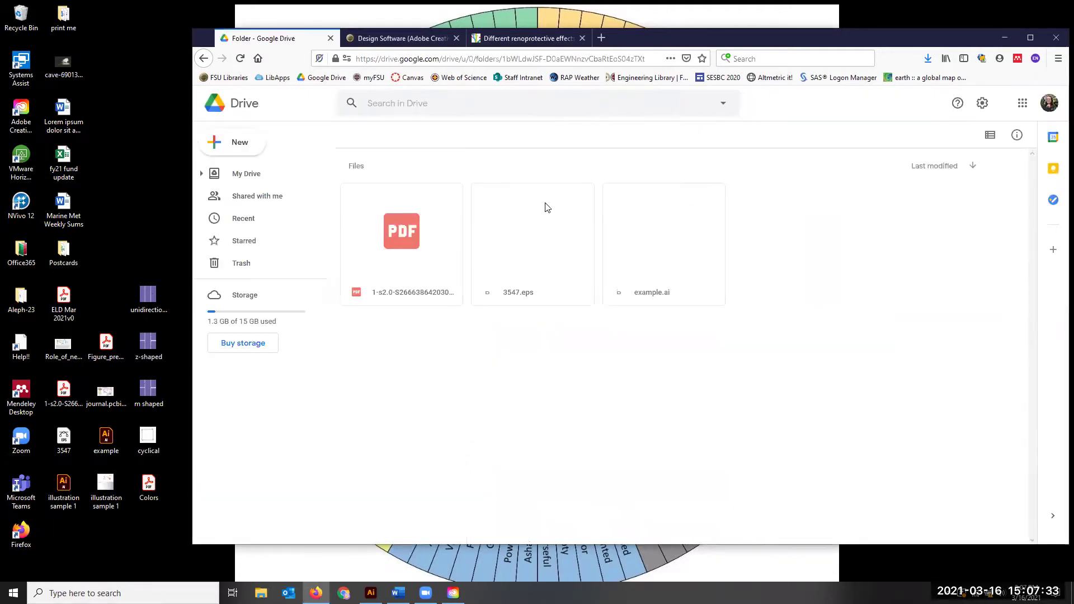
double_click(384, 241)
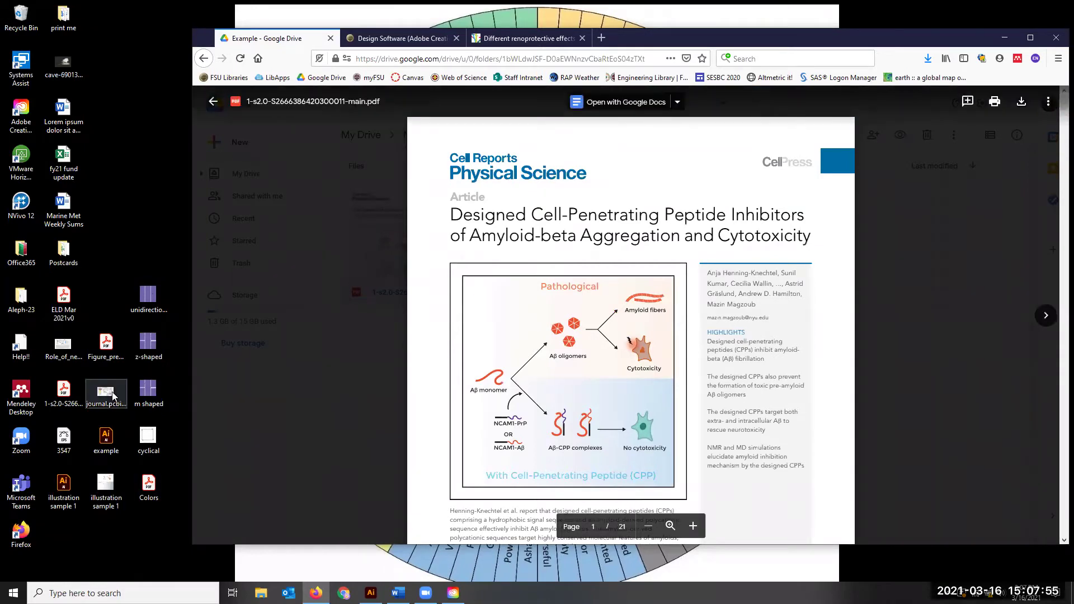
double_click(70, 395)
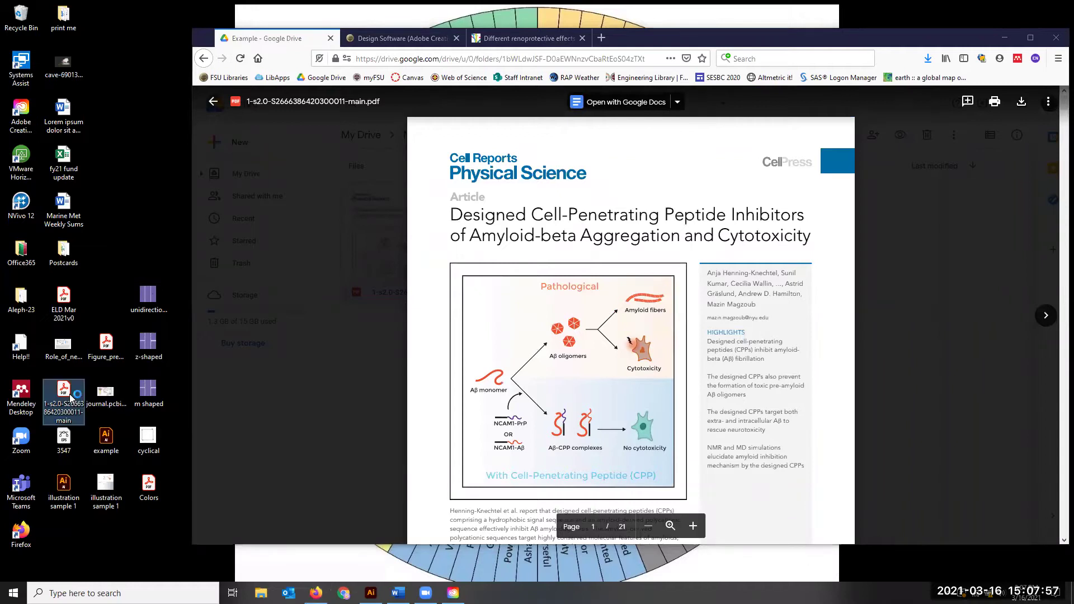
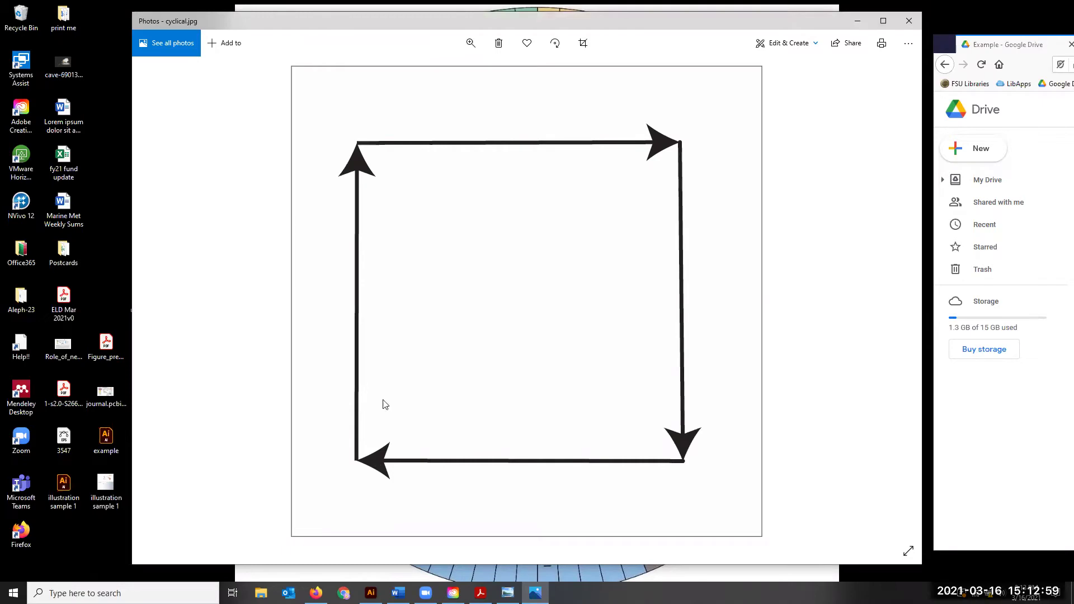
- Close cyclical.jpg, view the z-shaped.jpg and m shaped.jpg layout images, and minimize the image viewer
left_click(913, 21)
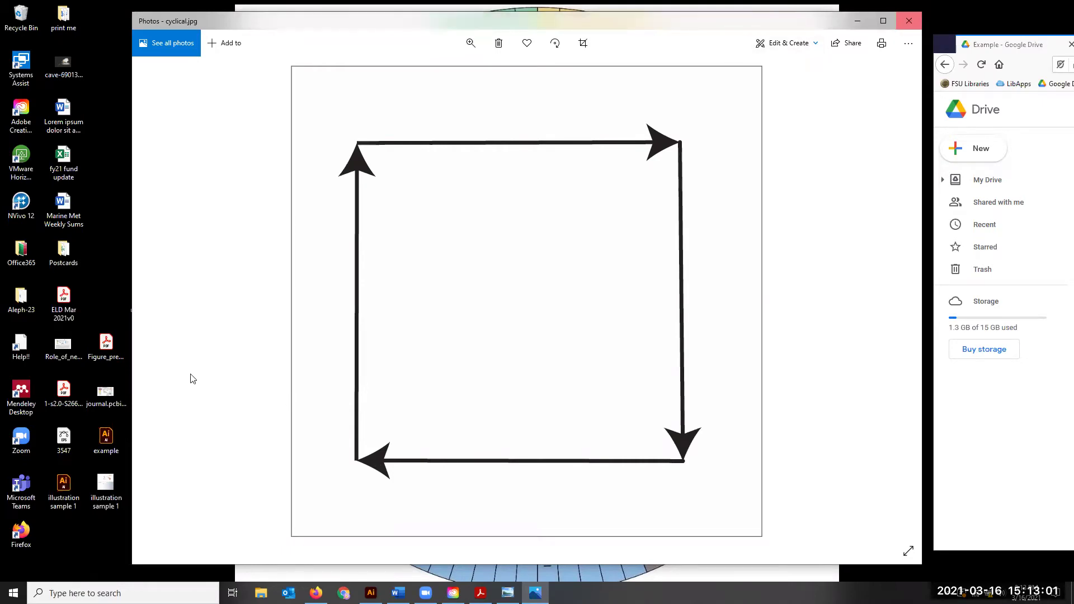
double_click(136, 351)
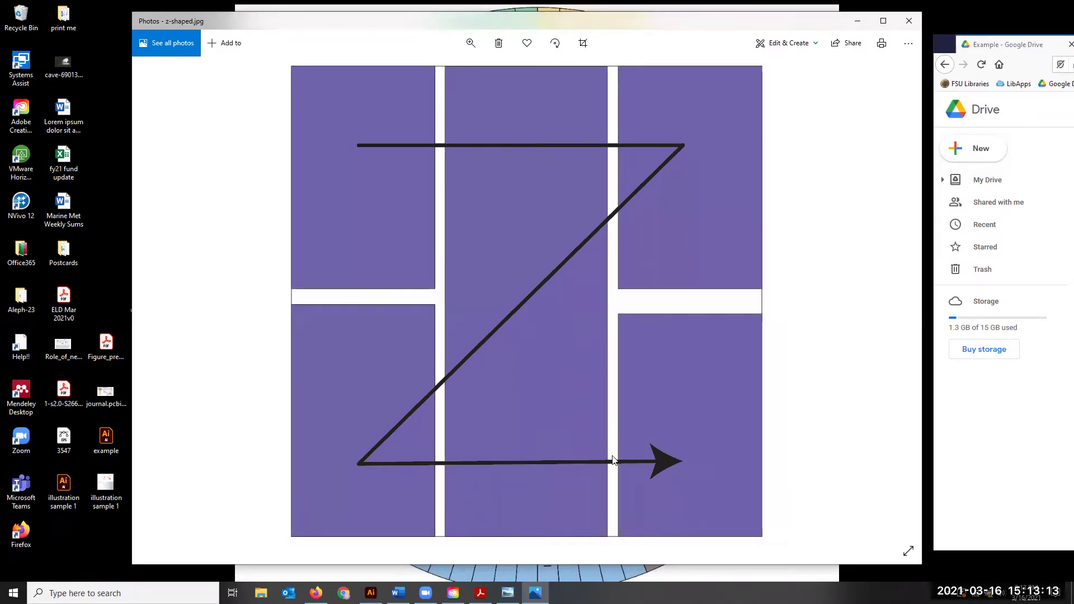
left_click(908, 20)
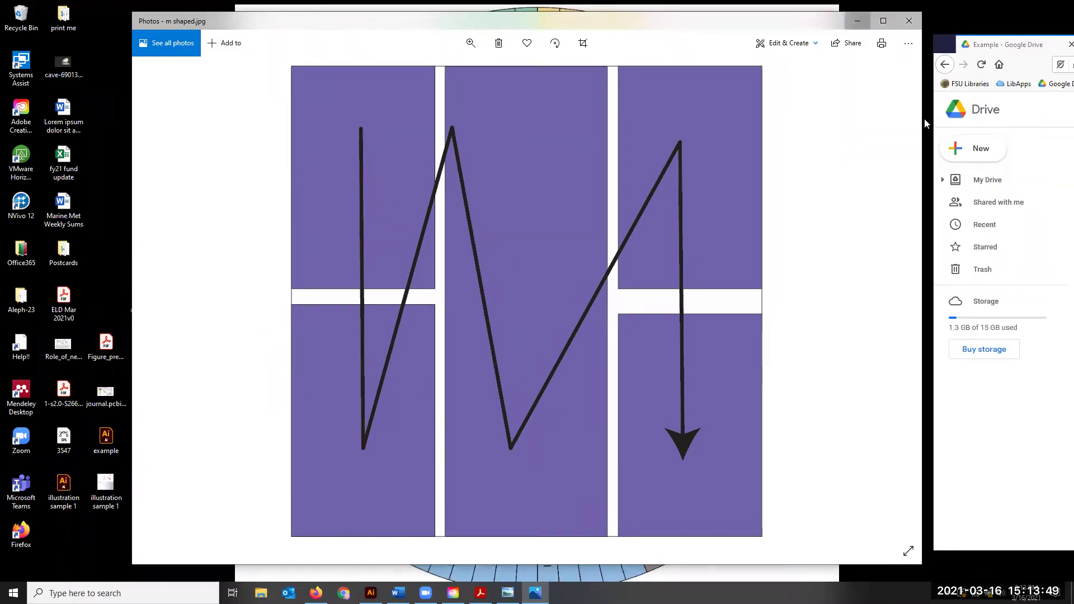
left_click(857, 20)
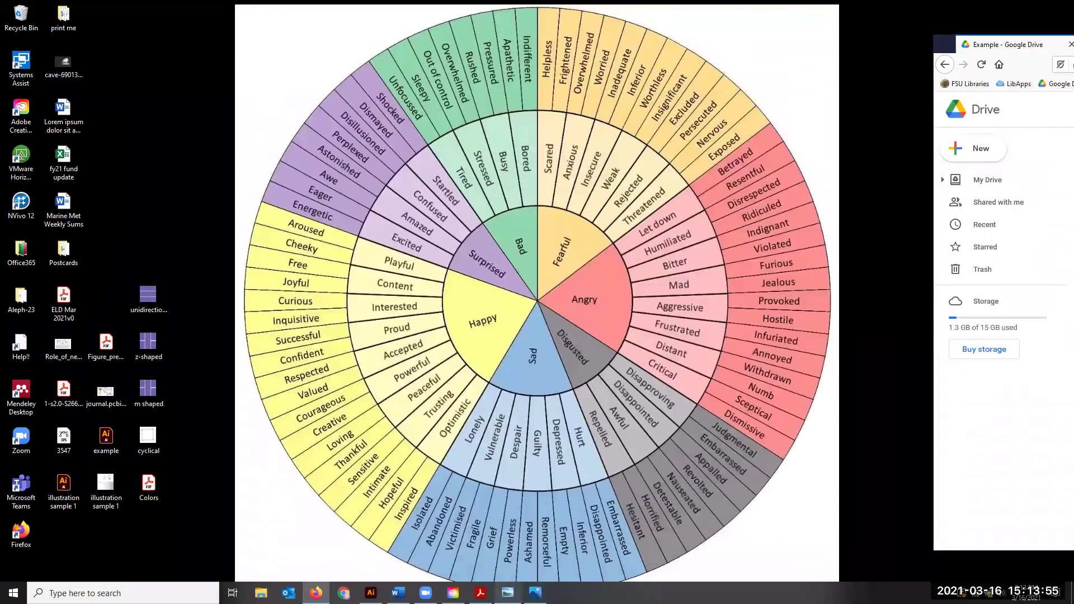
- Examine the graphical abstract in the Cell Reports article PDF, compare it with m shaped.jpg, and close the image
key("alt+Tab")
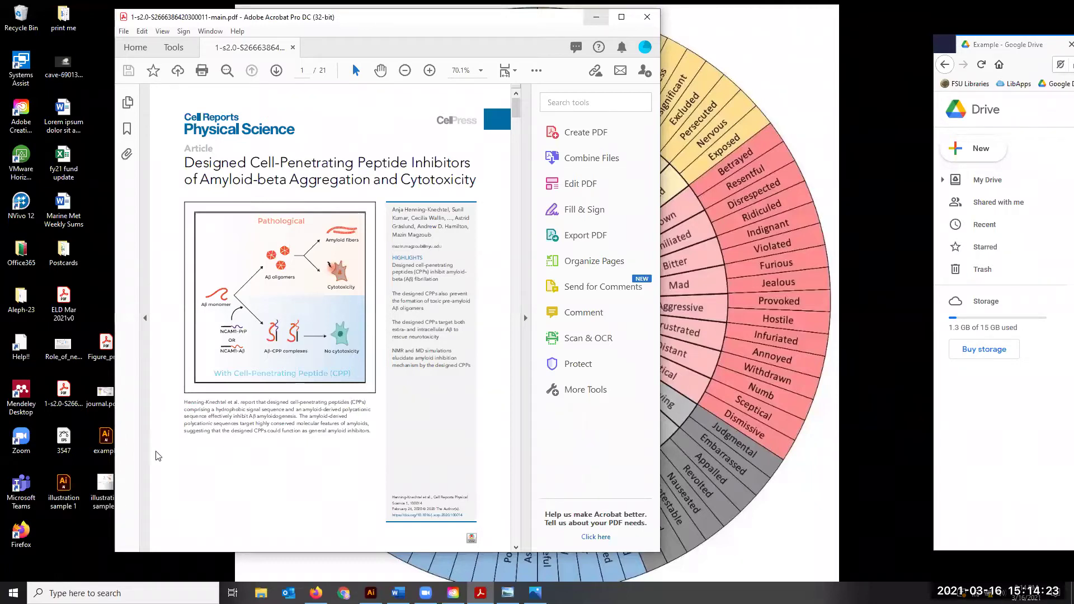
left_click(597, 18)
left_click(535, 592)
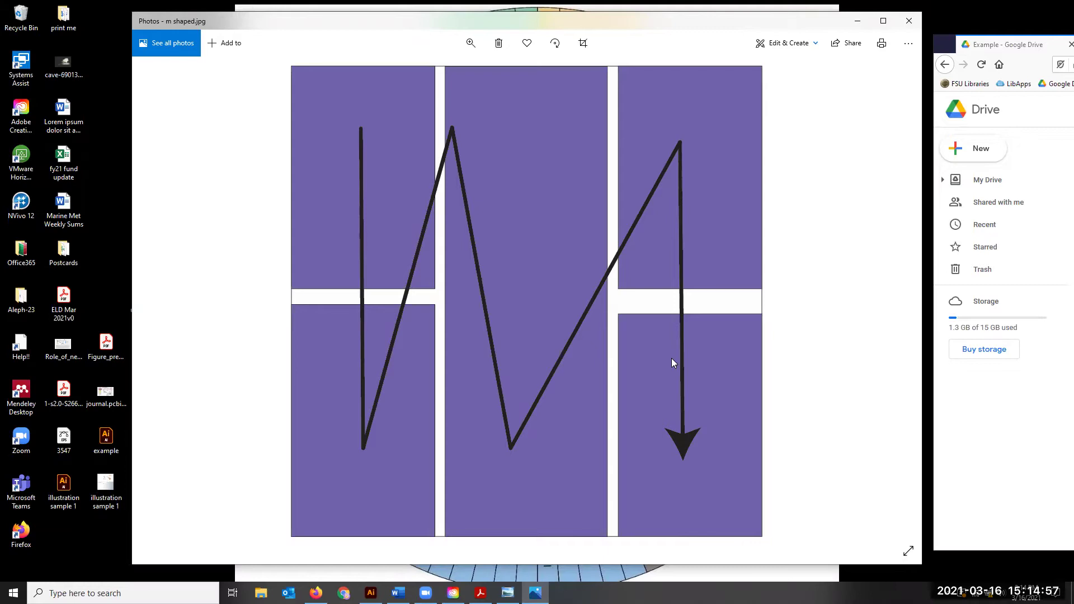
left_click(911, 23)
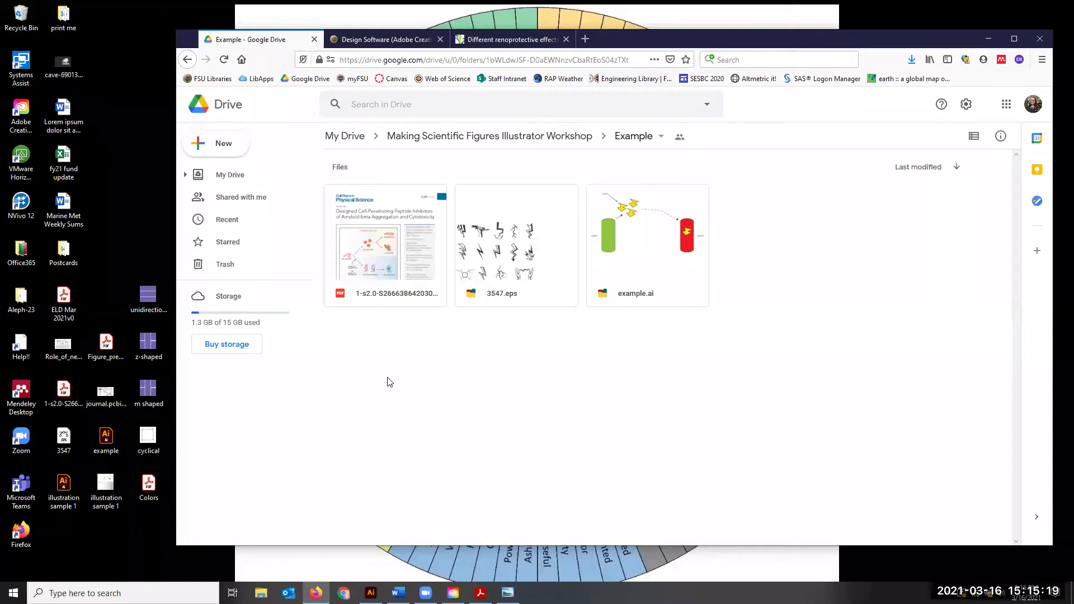
- Switch to Illustrator and create a new 12 x 12 in document, trying RGB Color but keeping CMYK Color as its color mode
key("super+Down")
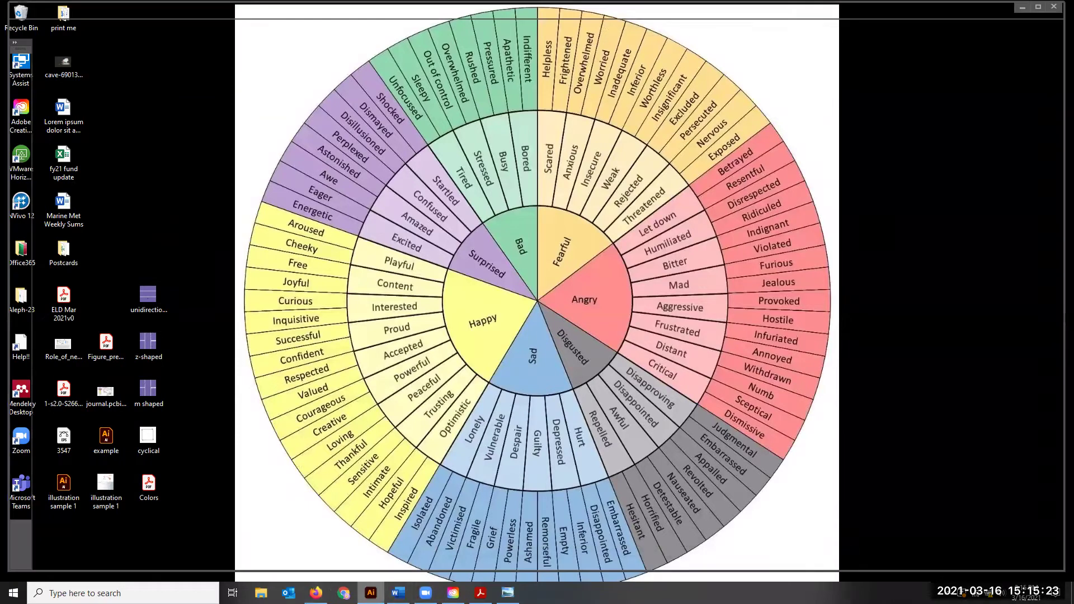
key("alt+Tab")
left_click(66, 11)
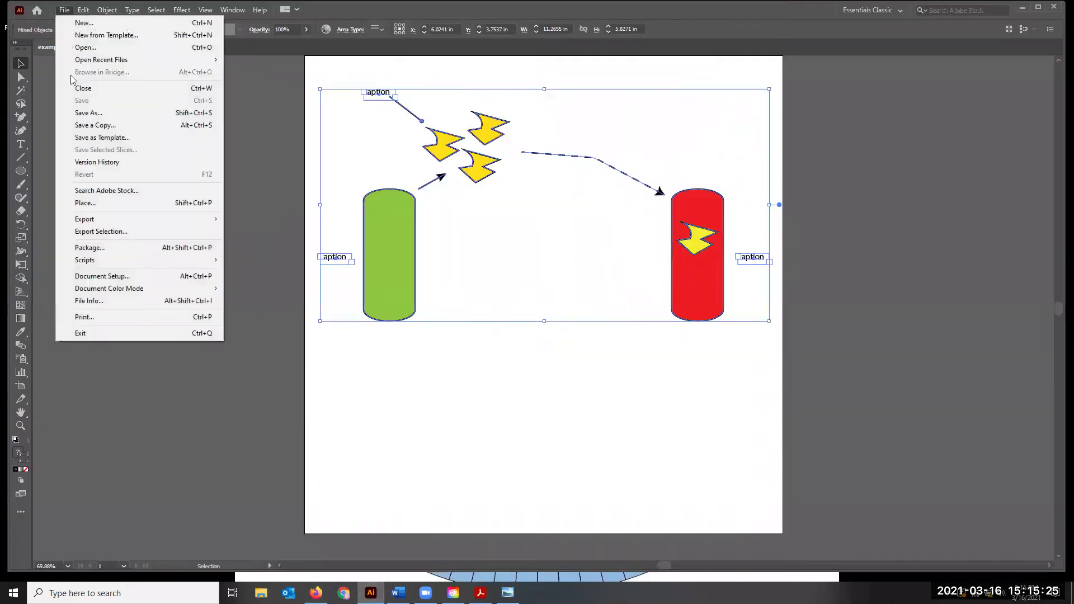
left_click(75, 12)
left_click(74, 12)
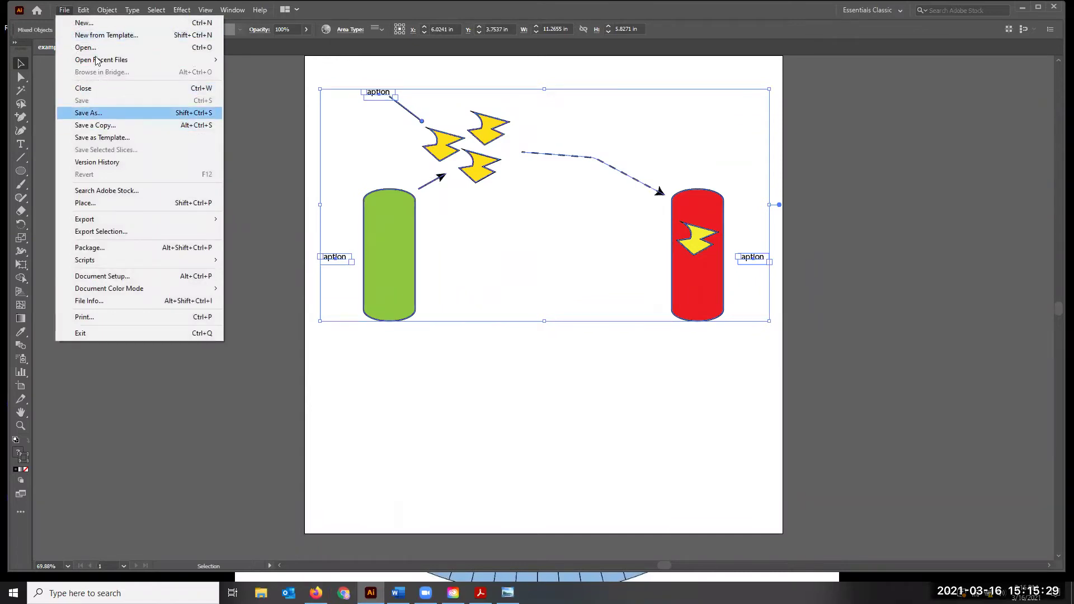
left_click(86, 23)
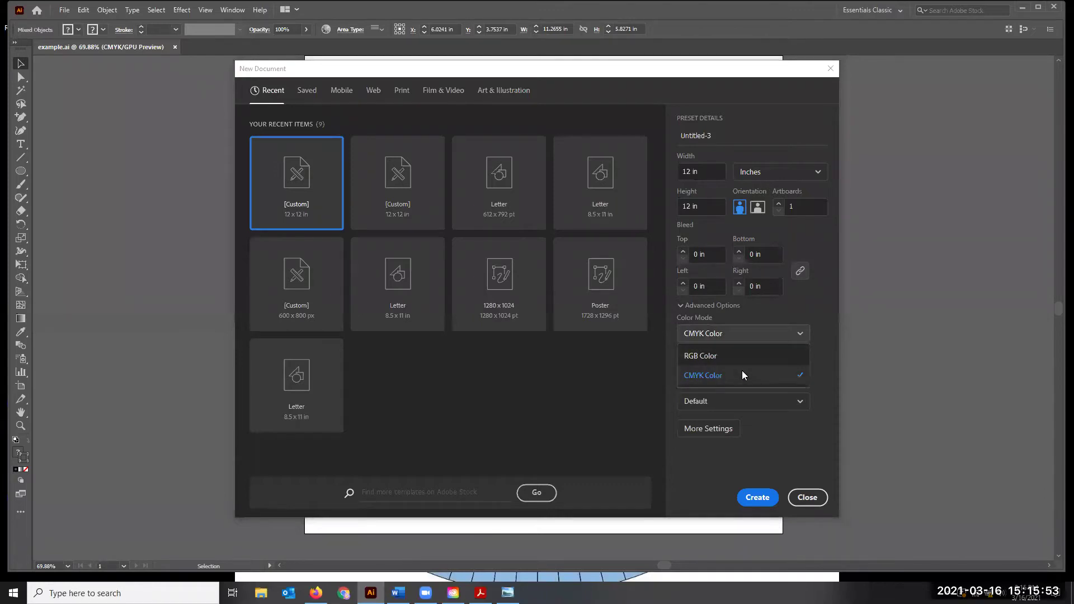
left_click(729, 356)
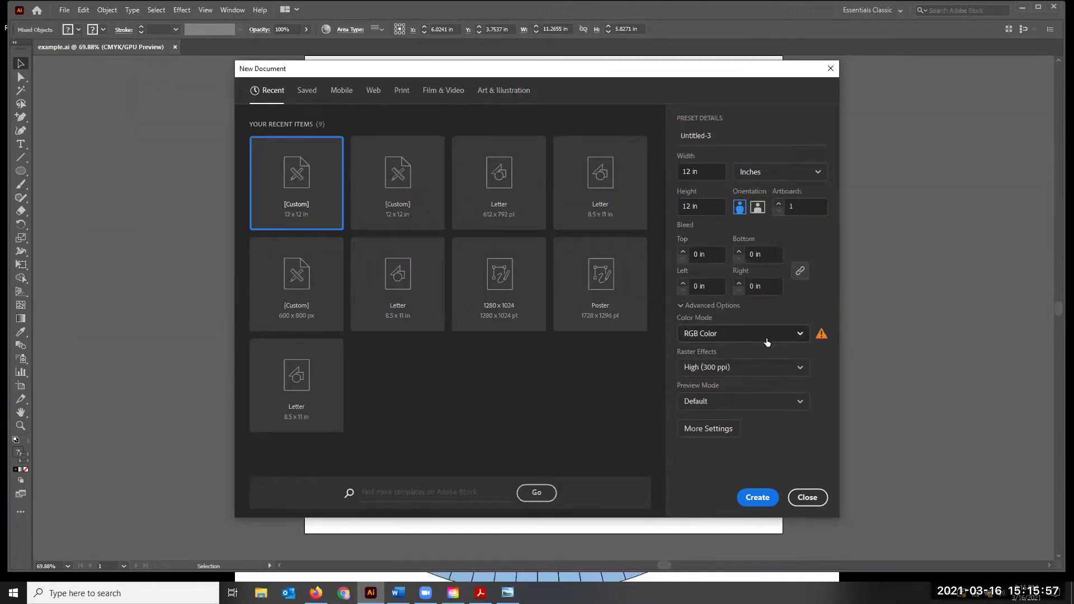
left_click(821, 334)
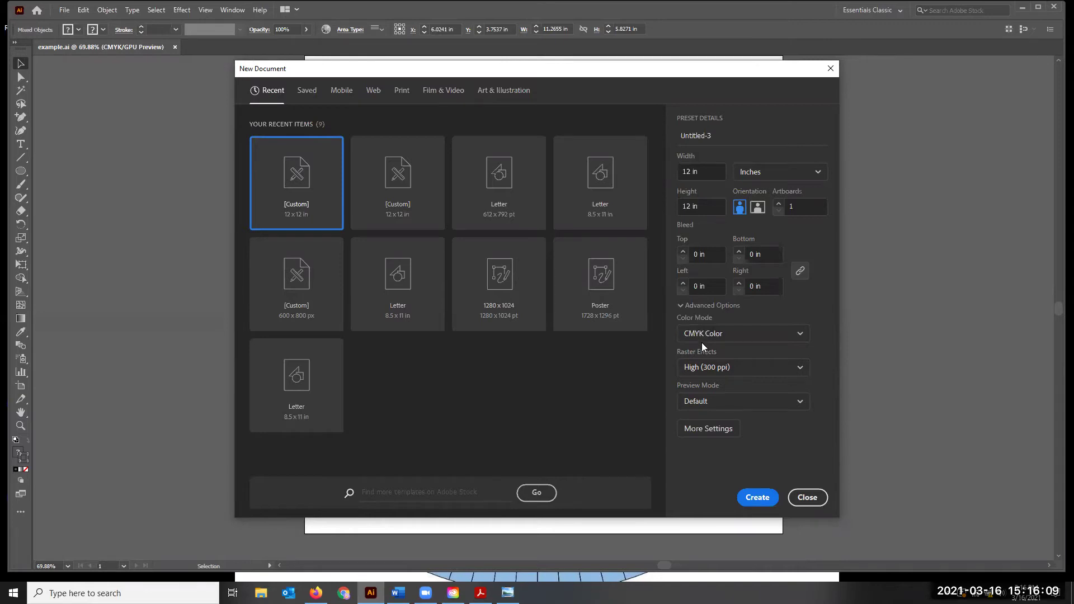
left_click(777, 502)
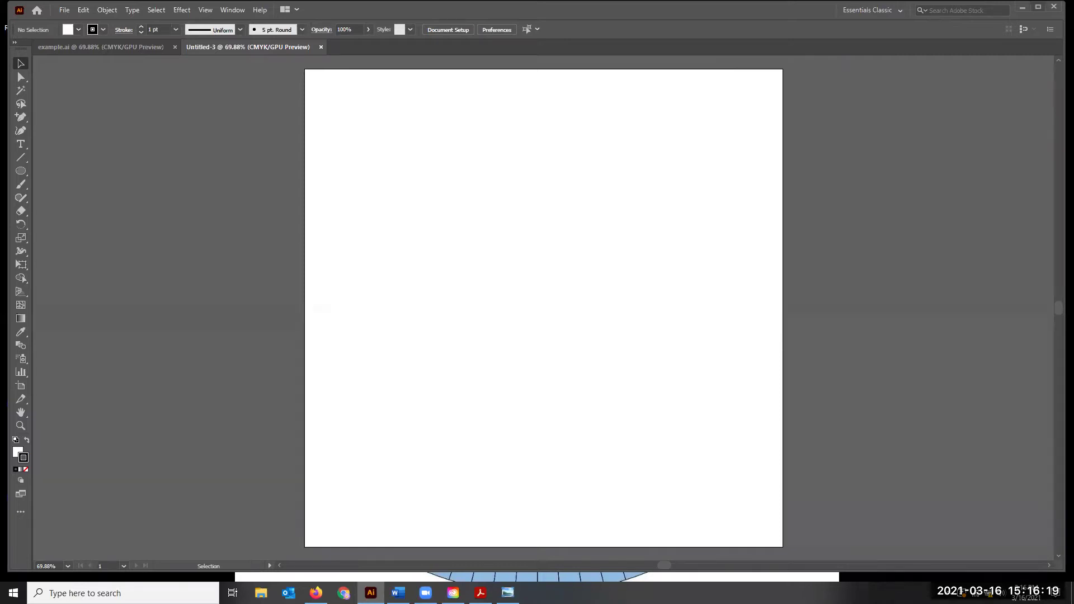
- Try the Essentials workspace and return to the Essentials Classic workspace
key("alt+Tab")
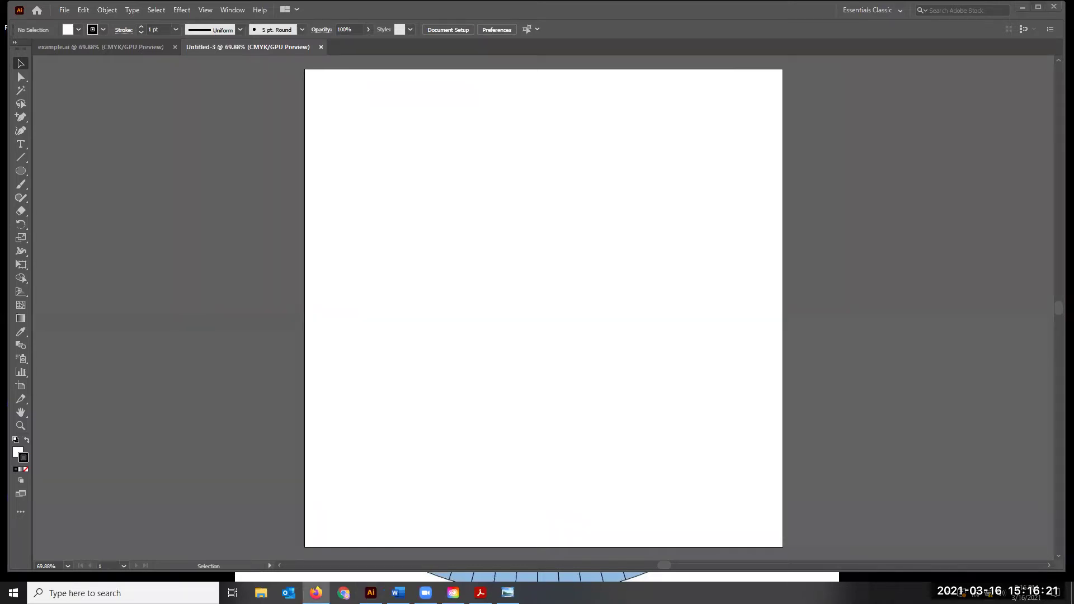
left_click_drag(795, 10, 806, 18)
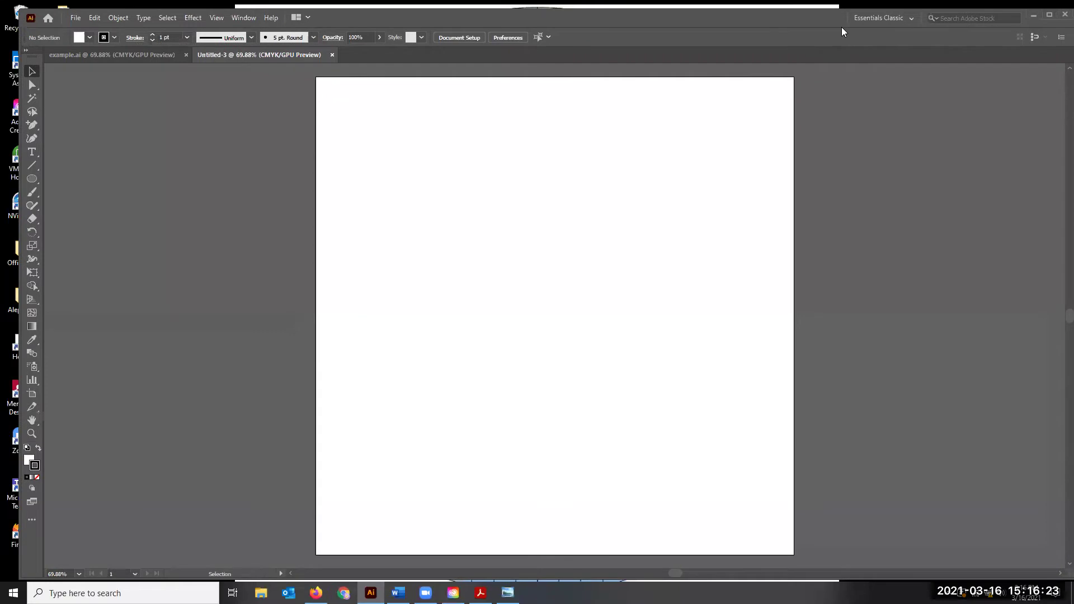
left_click(889, 18)
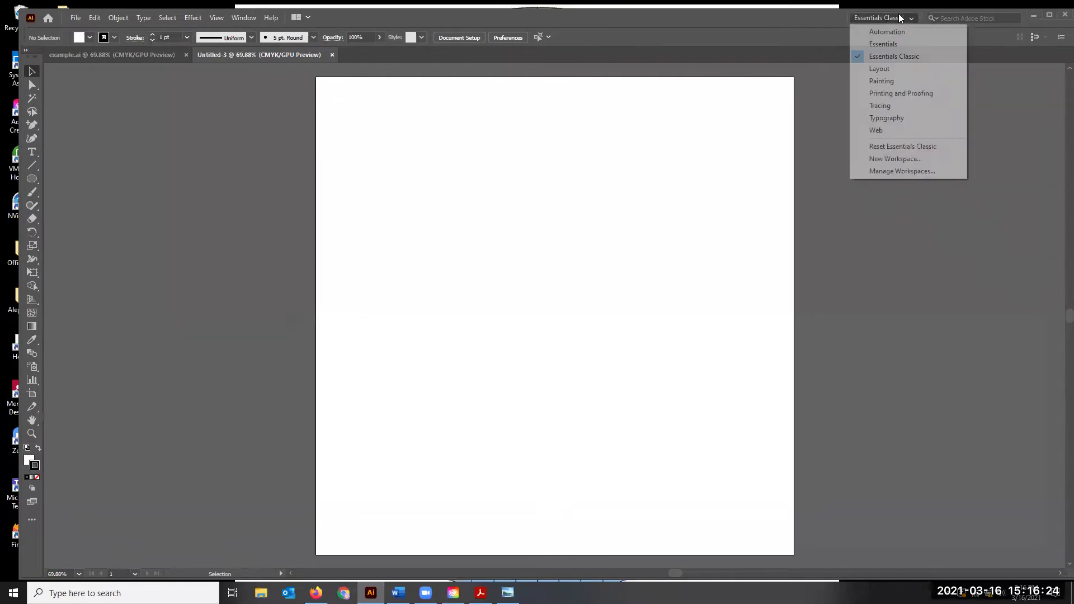
left_click(912, 45)
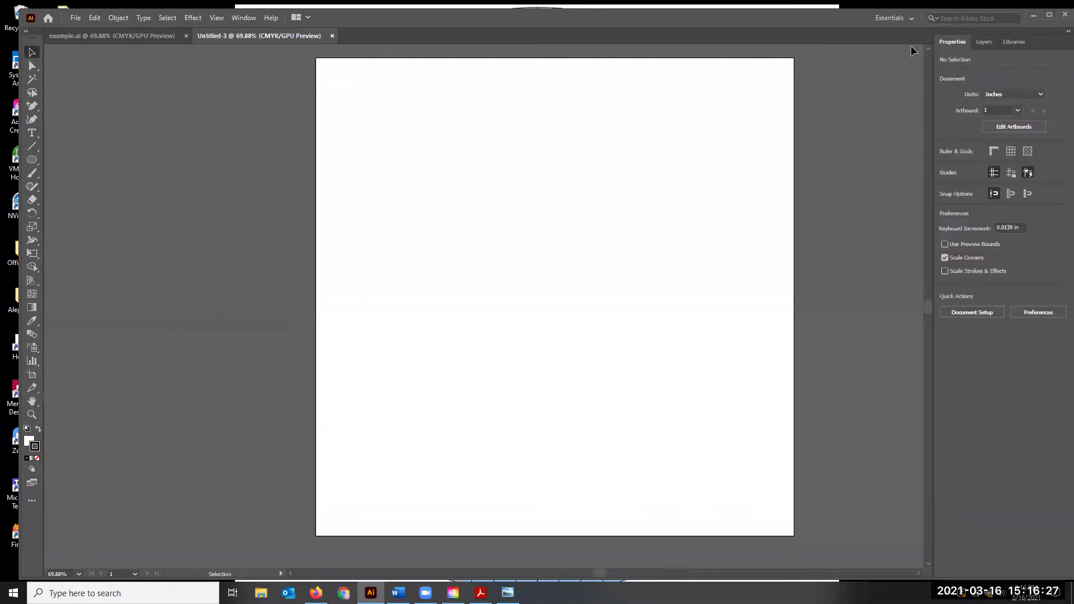
left_click(895, 17)
left_click(899, 56)
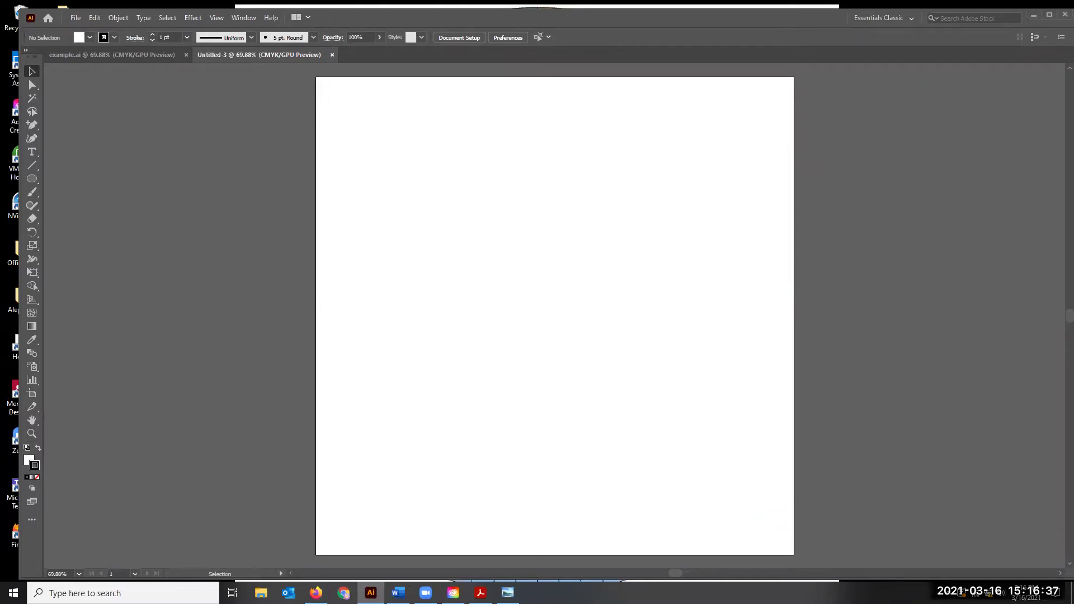
- Show the Color panel and dock it above Swatches among the other panels
mouse_move(1010, 67)
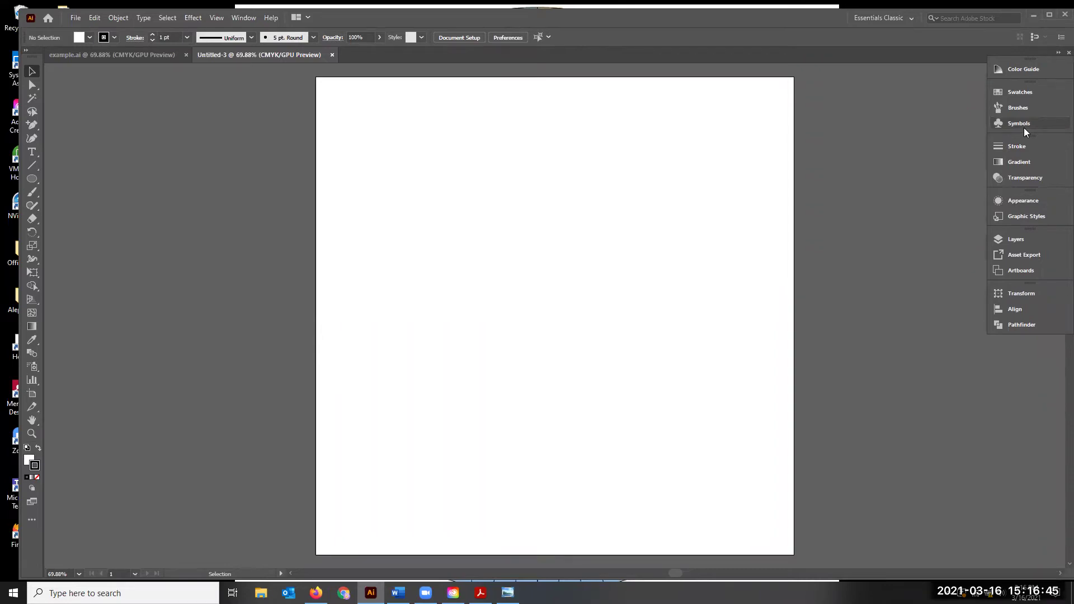
left_click(243, 17)
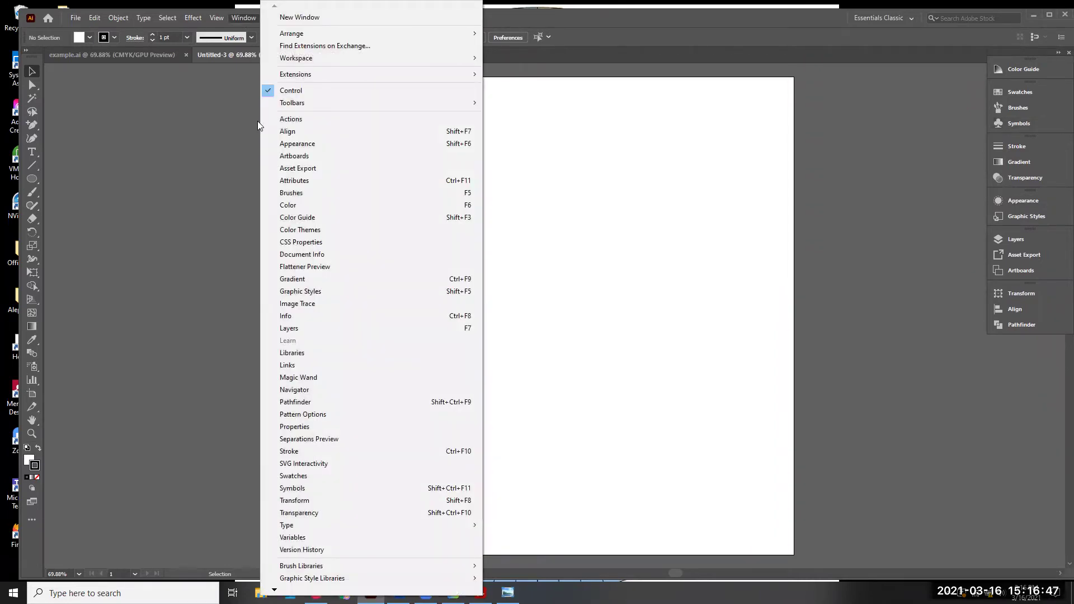
left_click(331, 205)
left_click_drag(835, 96, 1010, 89)
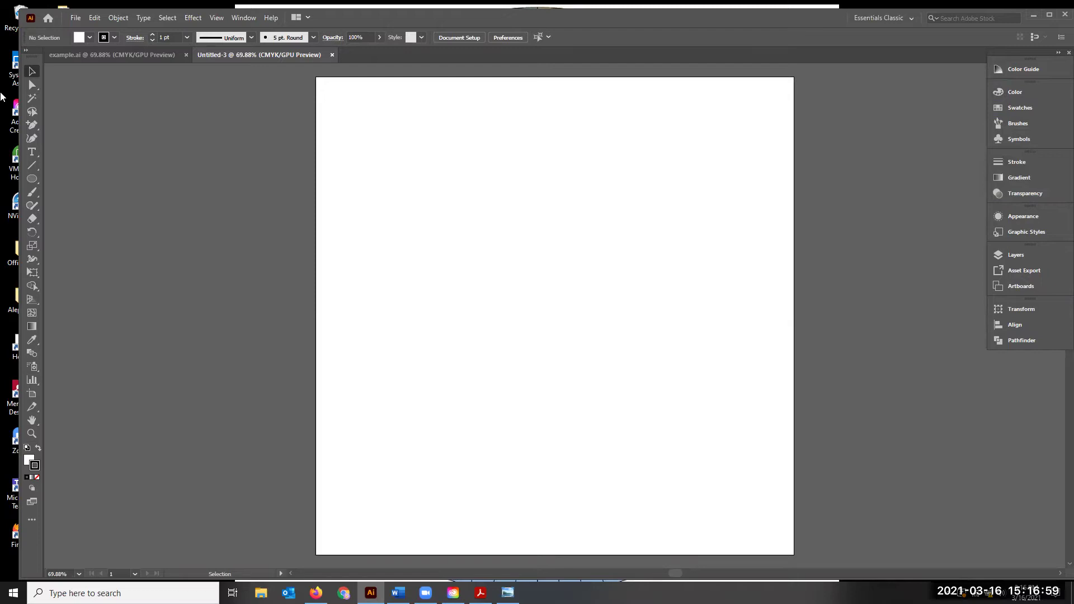
- Show the example.ai drawing, switch to the workshop's Drive folder in the browser, and open Colors.pdf from its guides subfolder
key("ctrl+Tab")
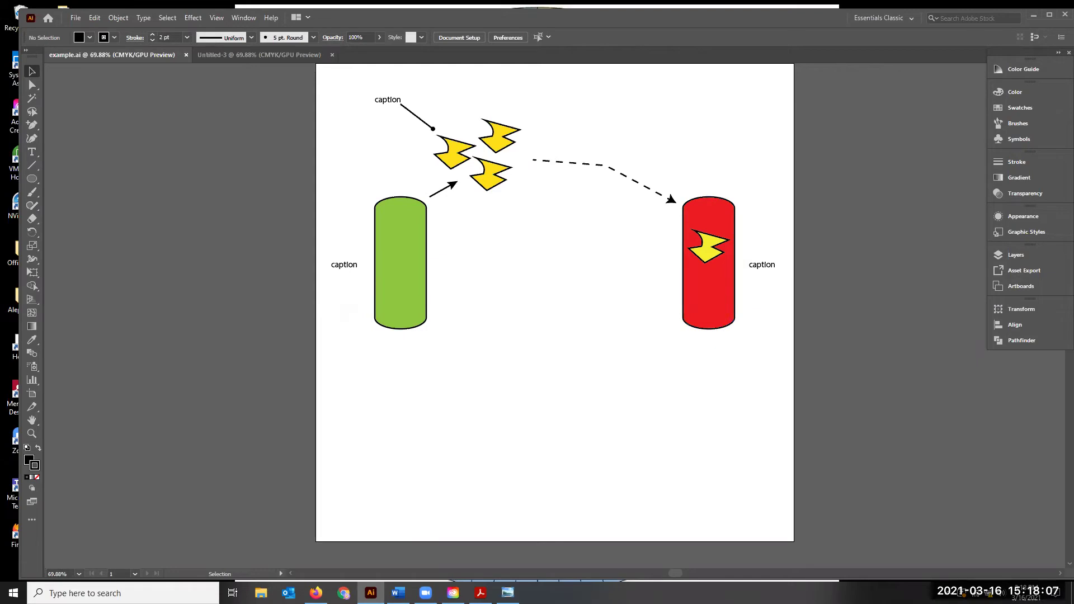
key("alt+Tab")
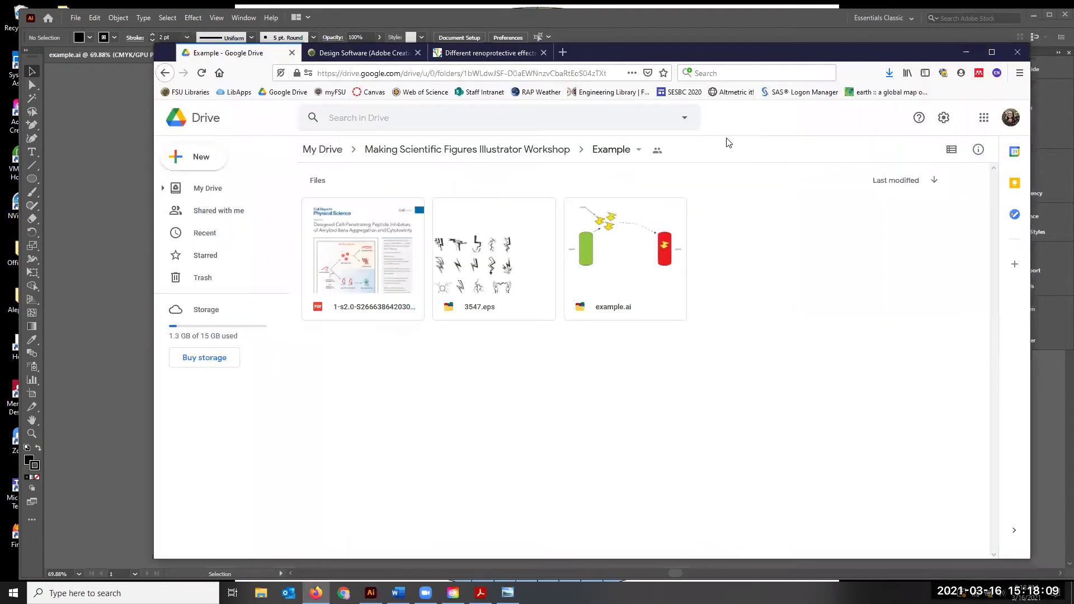
left_click(527, 148)
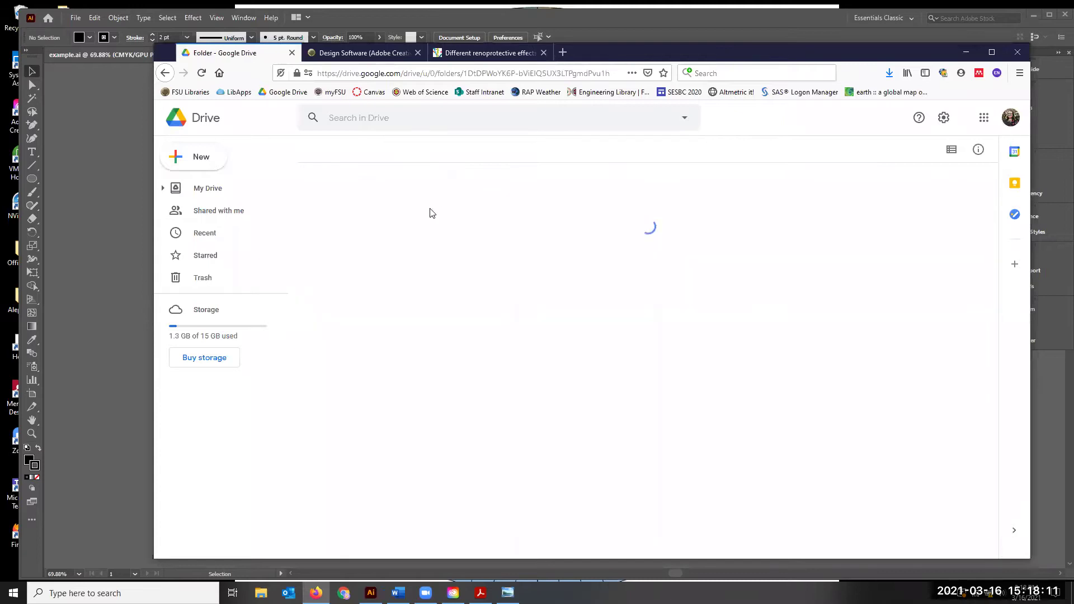
double_click(362, 217)
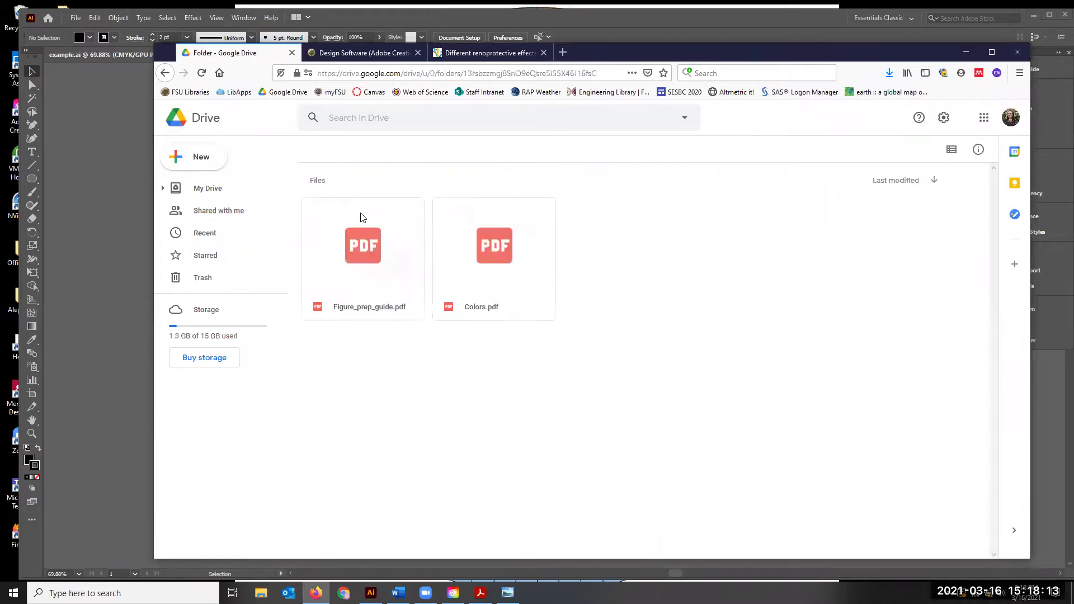
double_click(523, 233)
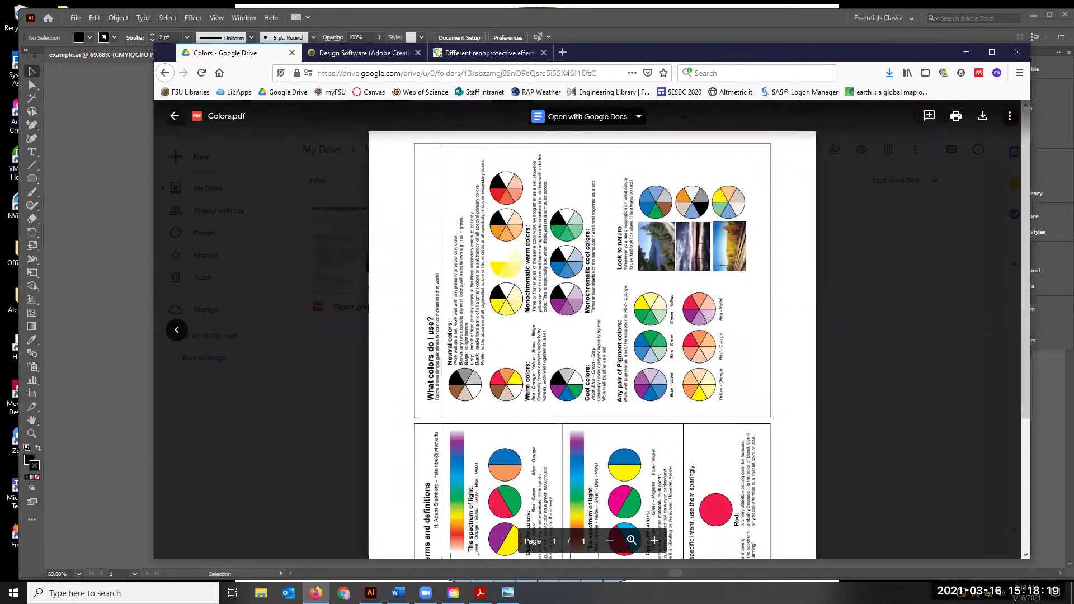
- Close the Cell Reports article PDF and clear the open windows to uncover the desktop files
left_click(1054, 48)
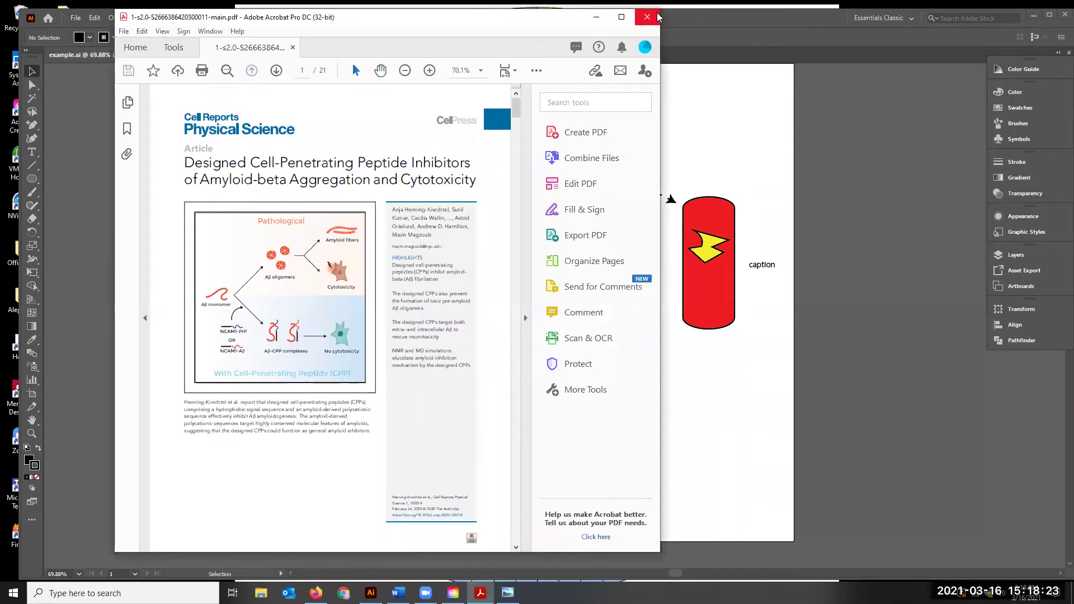
left_click(659, 17)
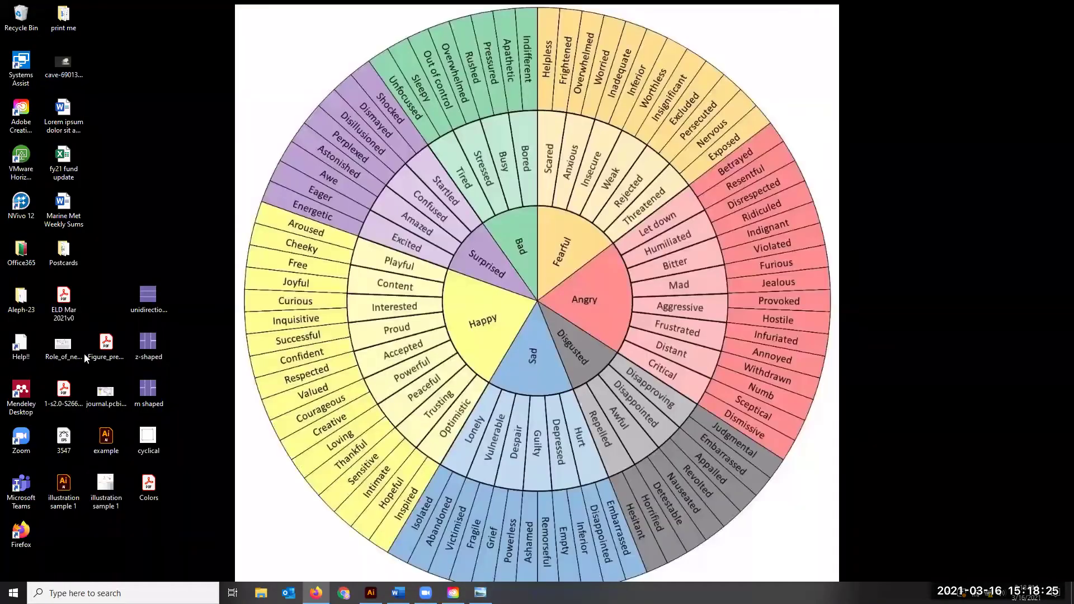
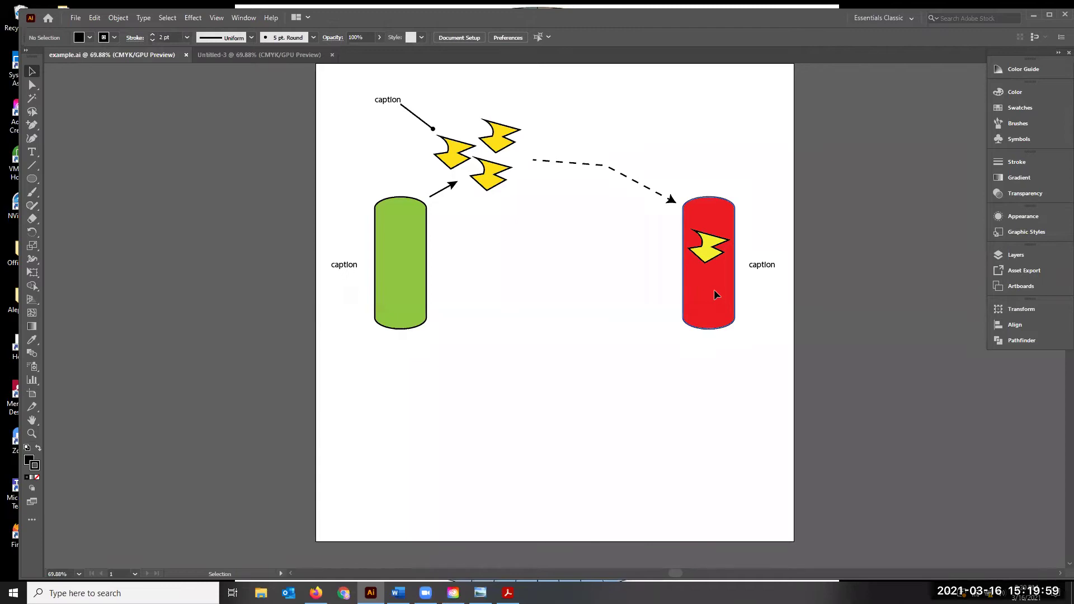
- Convert the whole drawing to grayscale to compare the tones of the two cylinders, and undo the conversion
left_click(713, 290)
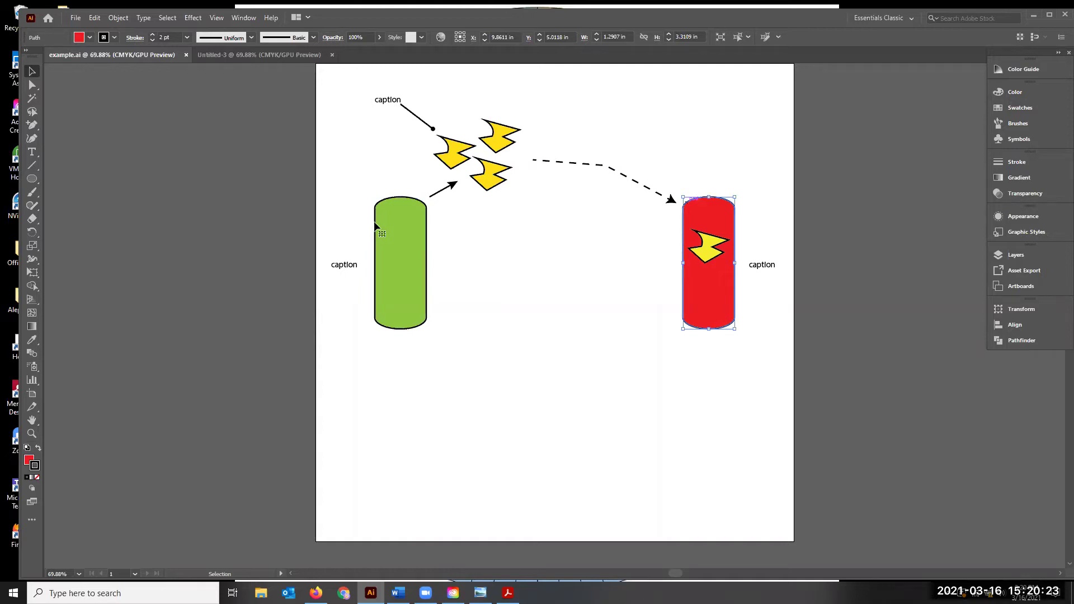
left_click(367, 133)
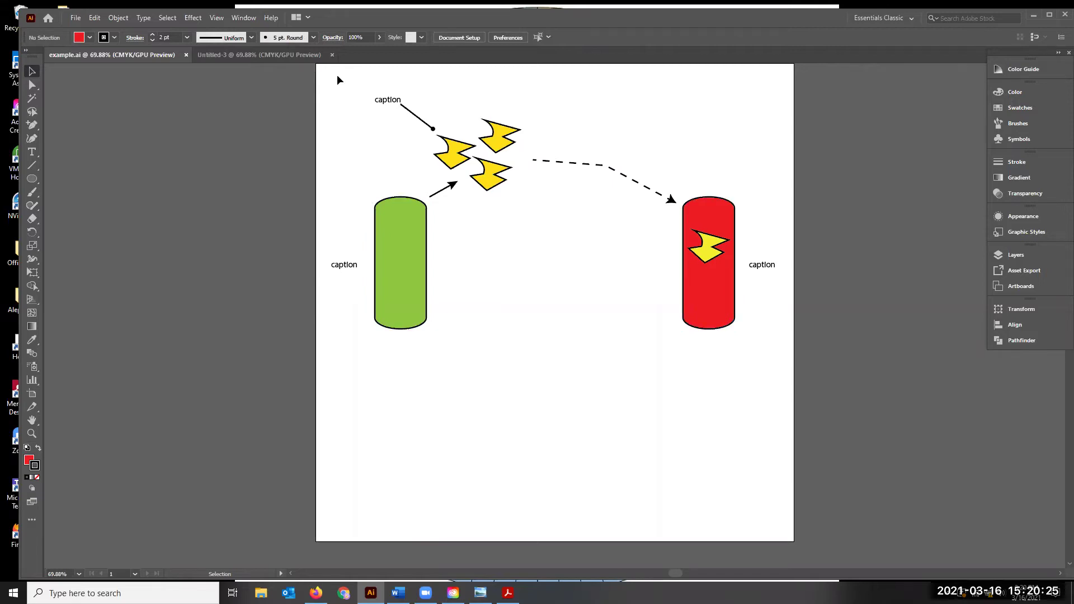
left_click_drag(321, 85, 674, 330)
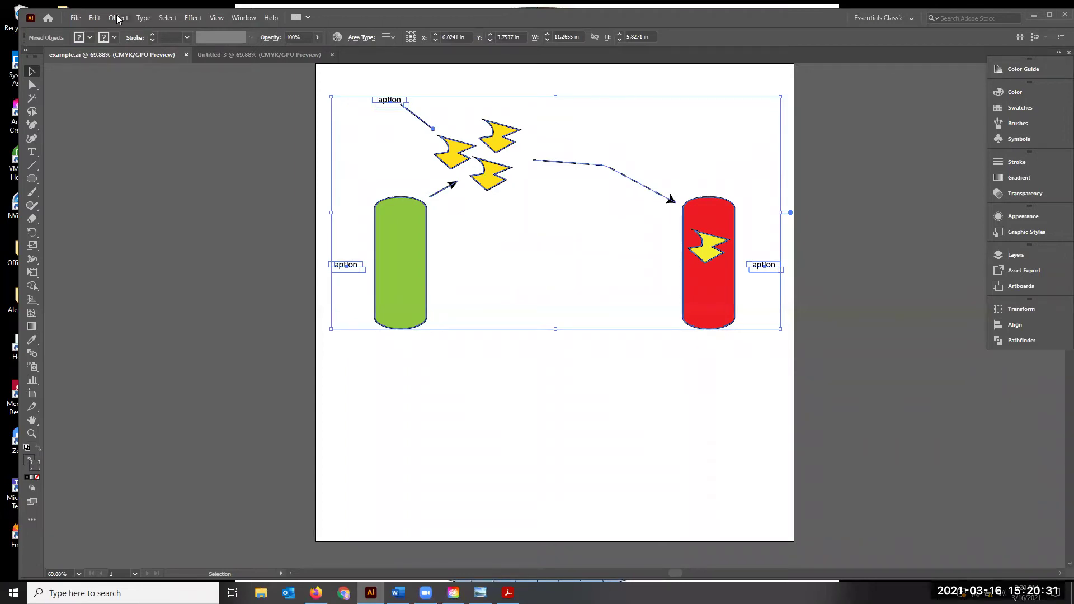
left_click(94, 17)
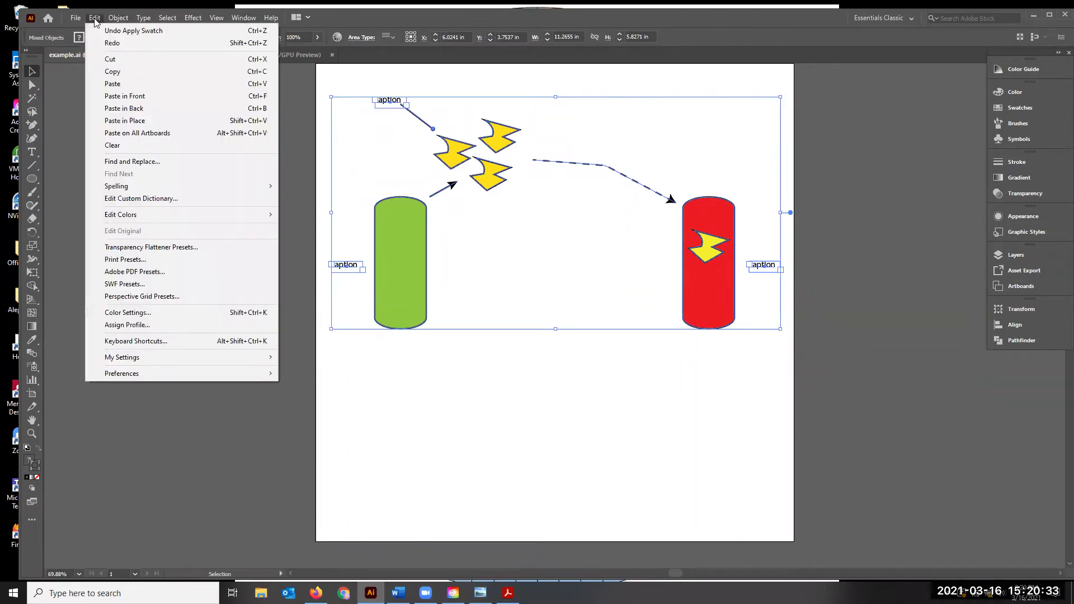
mouse_move(148, 215)
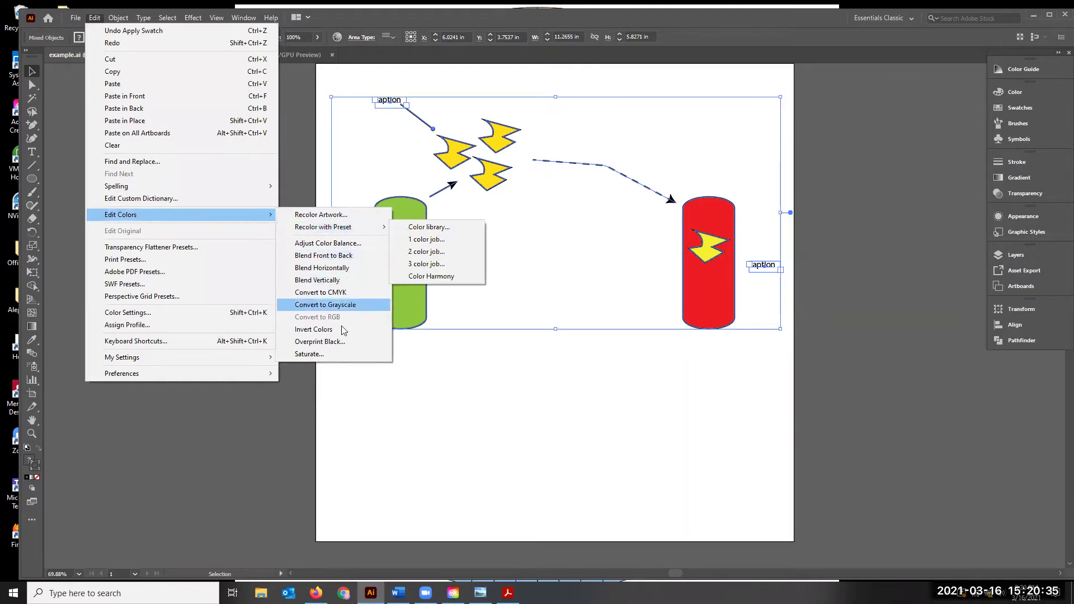
left_click(338, 304)
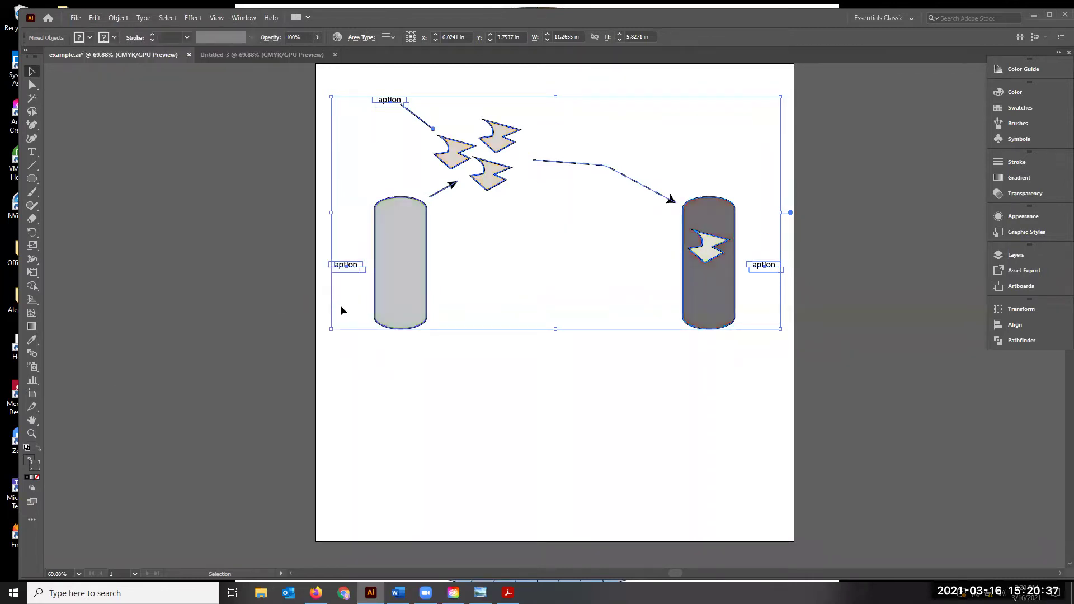
left_click(575, 383)
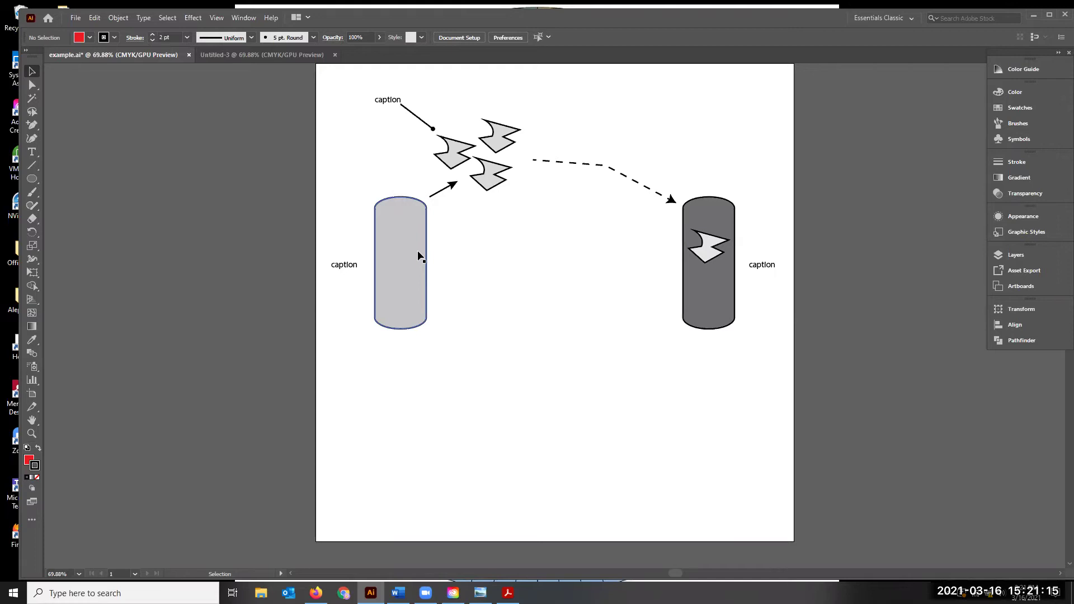
key("ctrl+z")
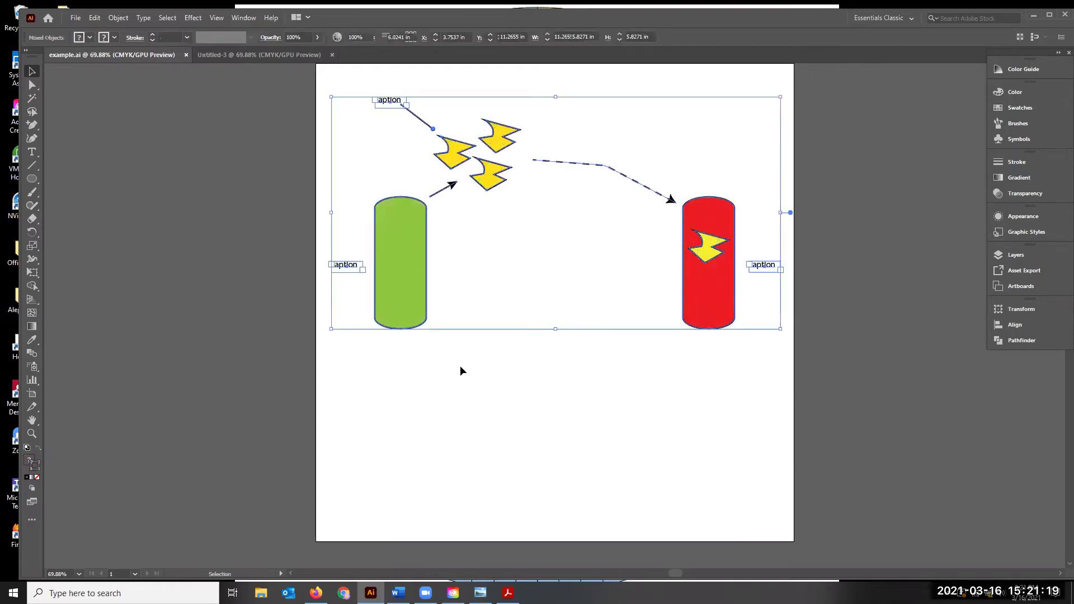
- Reduce the fill opacity of the green cylinder to 43% in its appearance settings
left_click(400, 267)
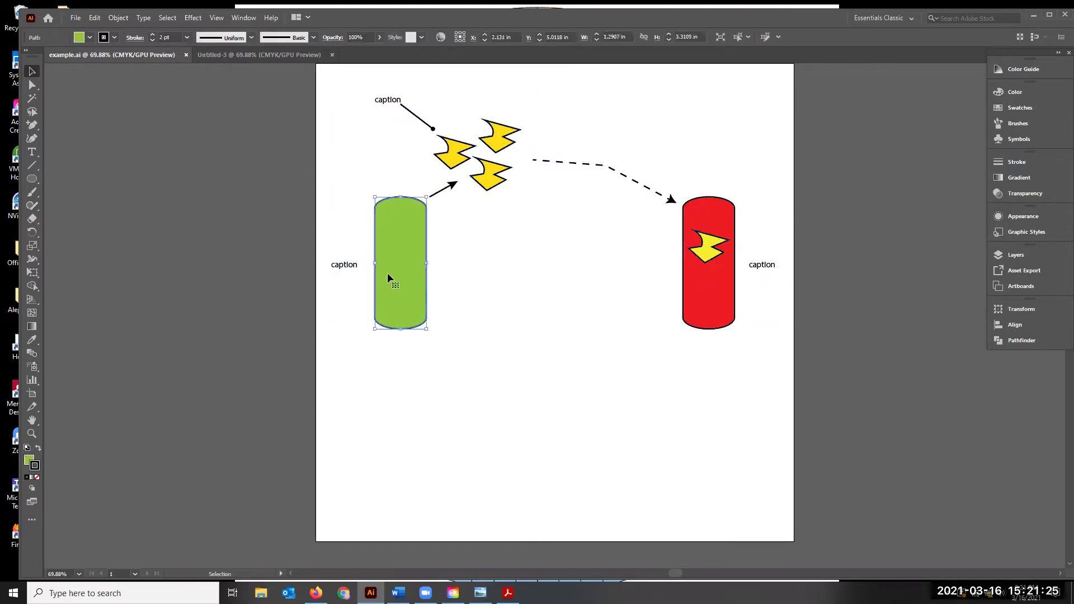
key("shift+F6")
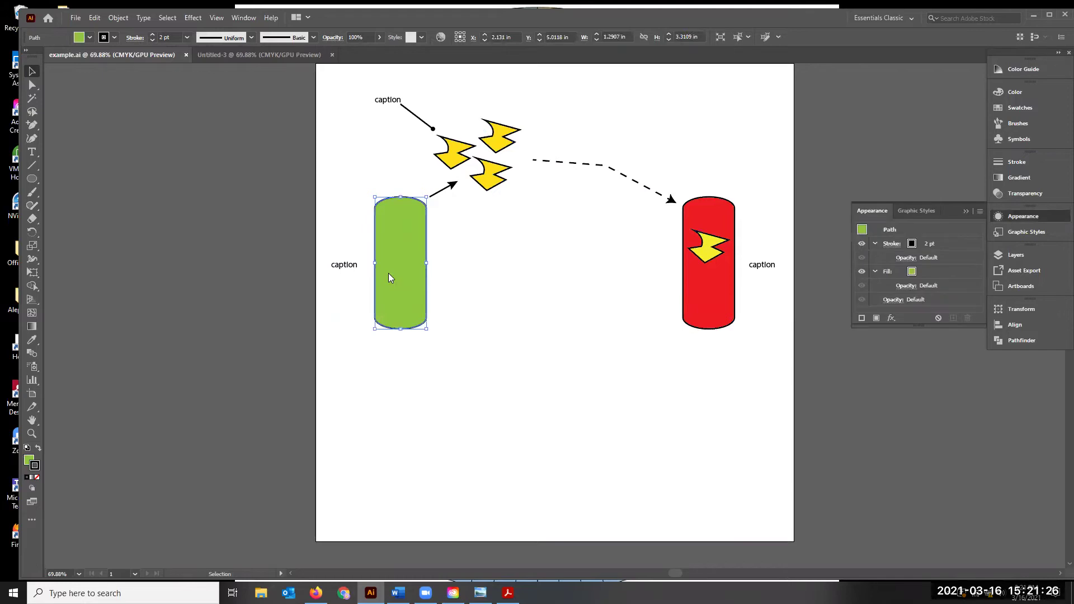
left_click(235, 19)
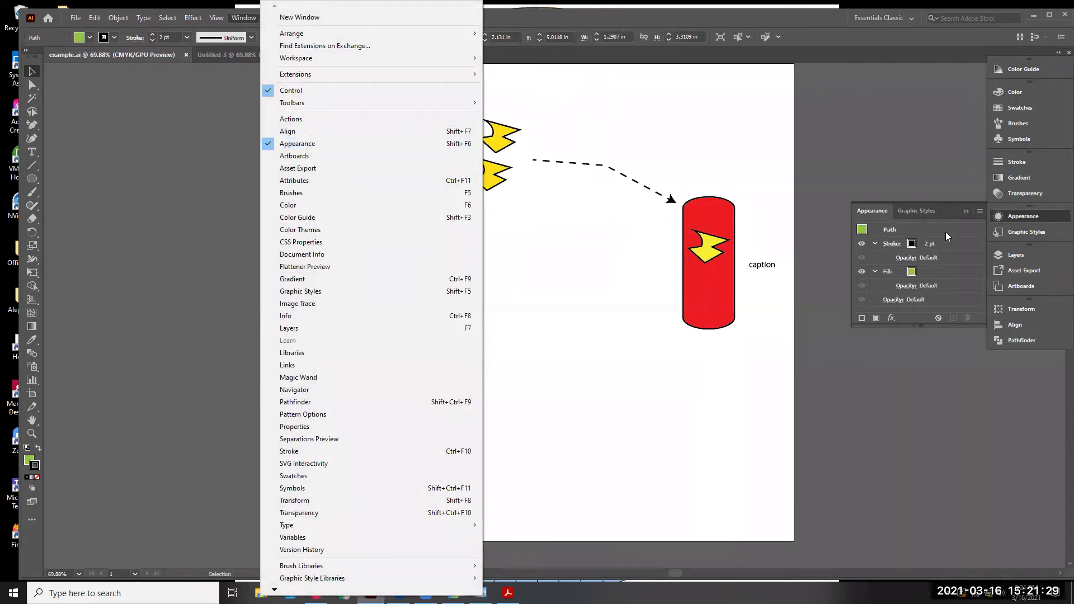
left_click(889, 256)
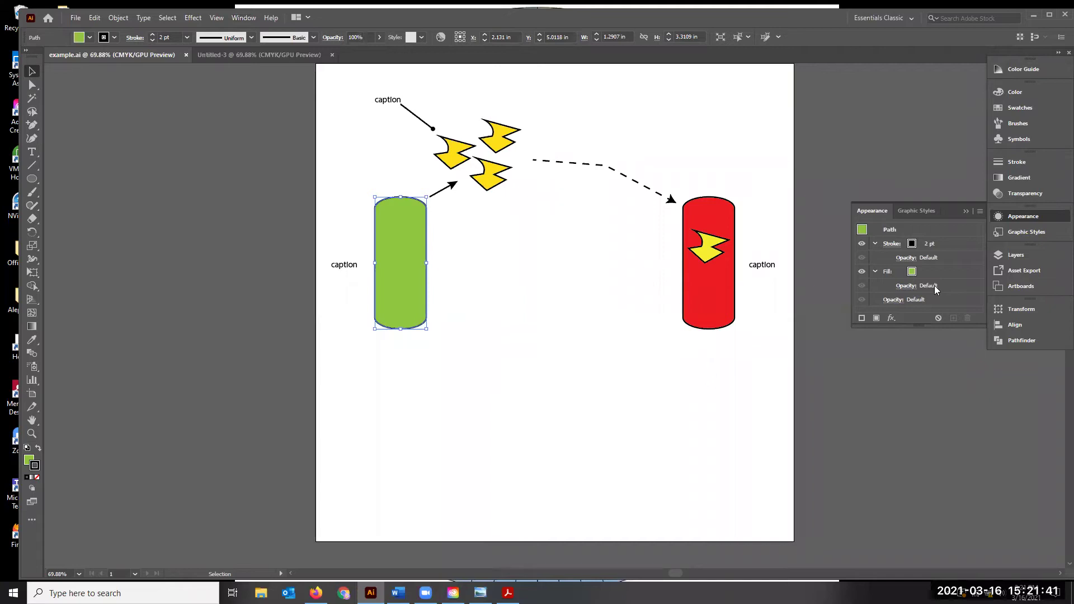
left_click(906, 286)
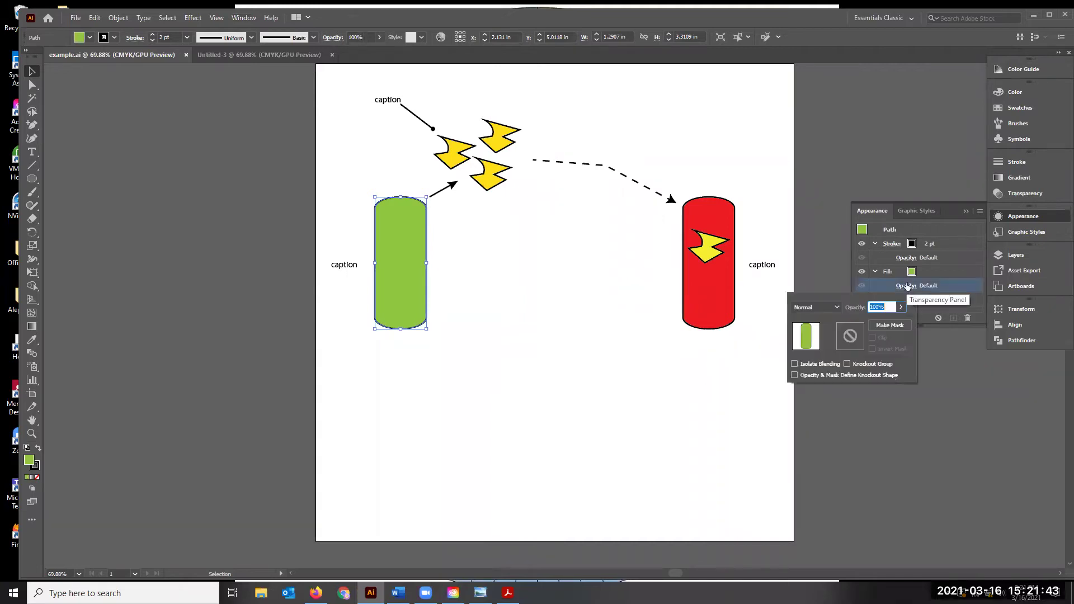
left_click(901, 307)
left_click_drag(896, 324, 874, 322)
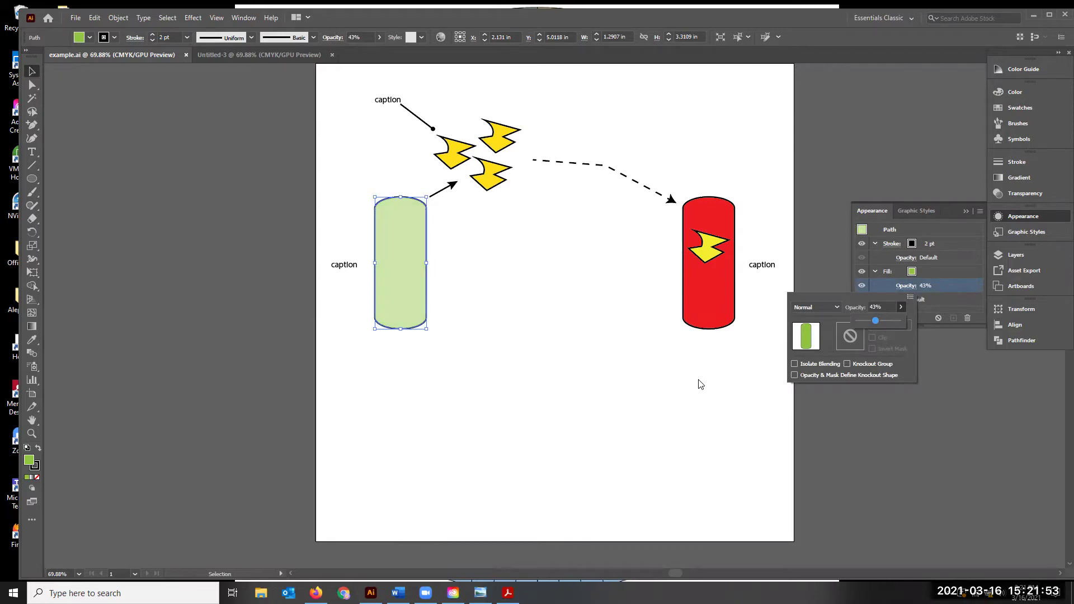
left_click(877, 307)
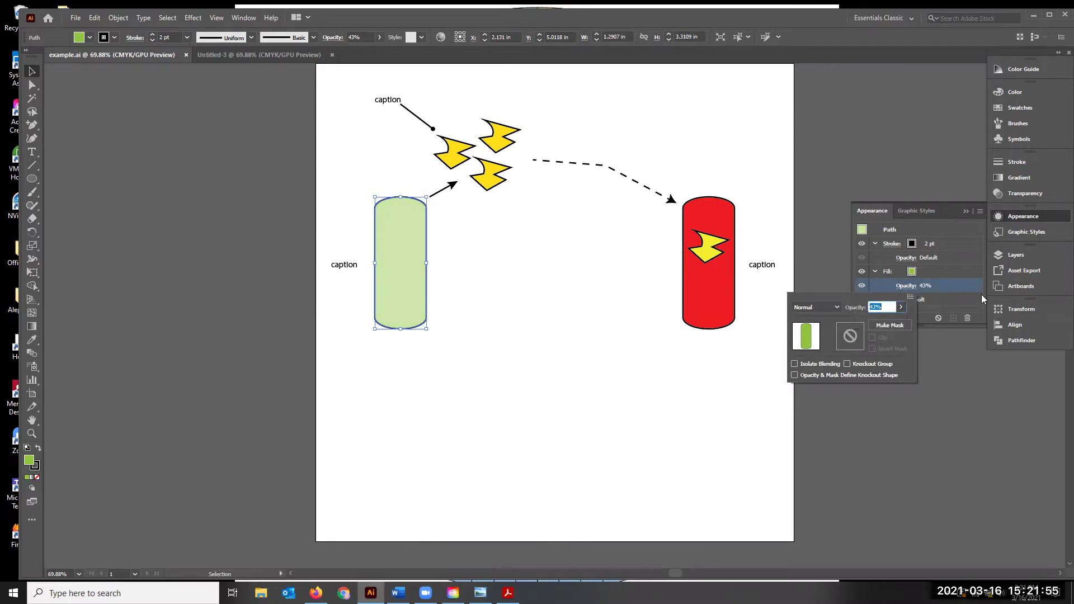
left_click(960, 299)
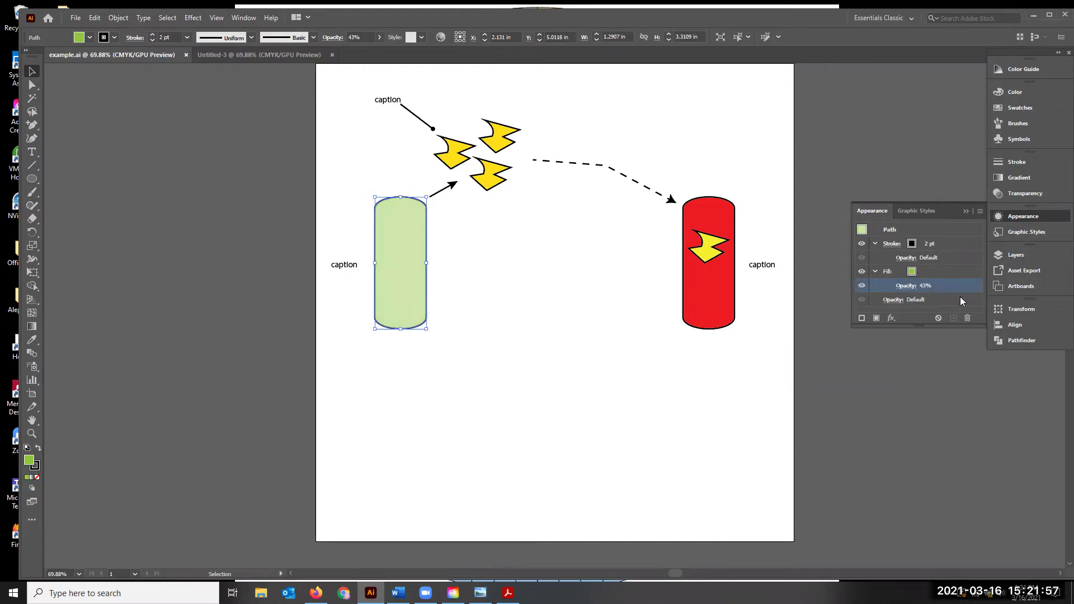
- Check the contrast with the lightened green cylinder by converting all artwork to grayscale, and undo it
left_click_drag(332, 79, 765, 395)
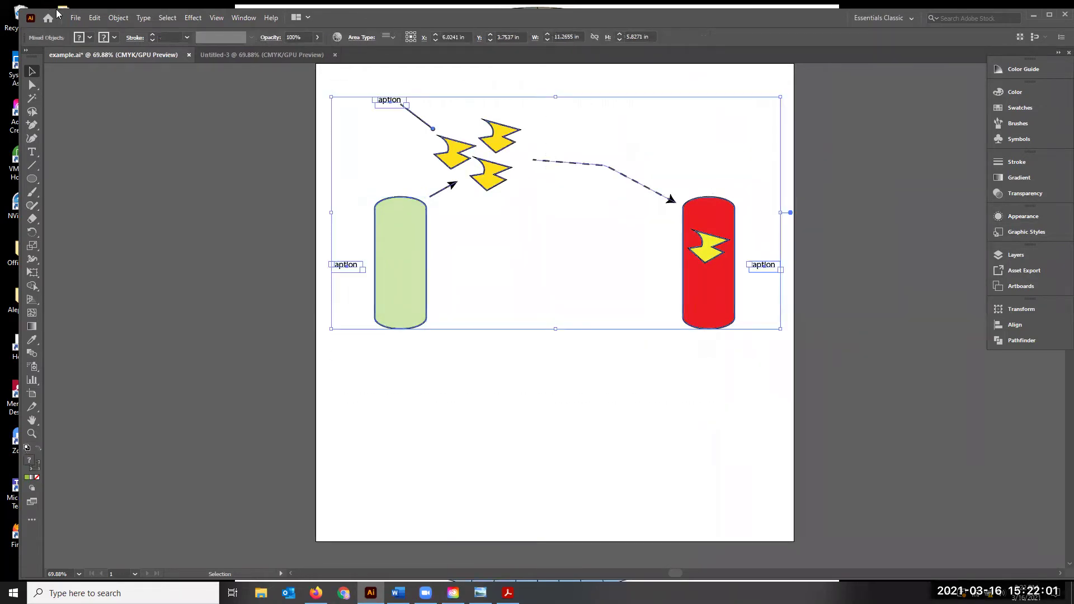
left_click(114, 18)
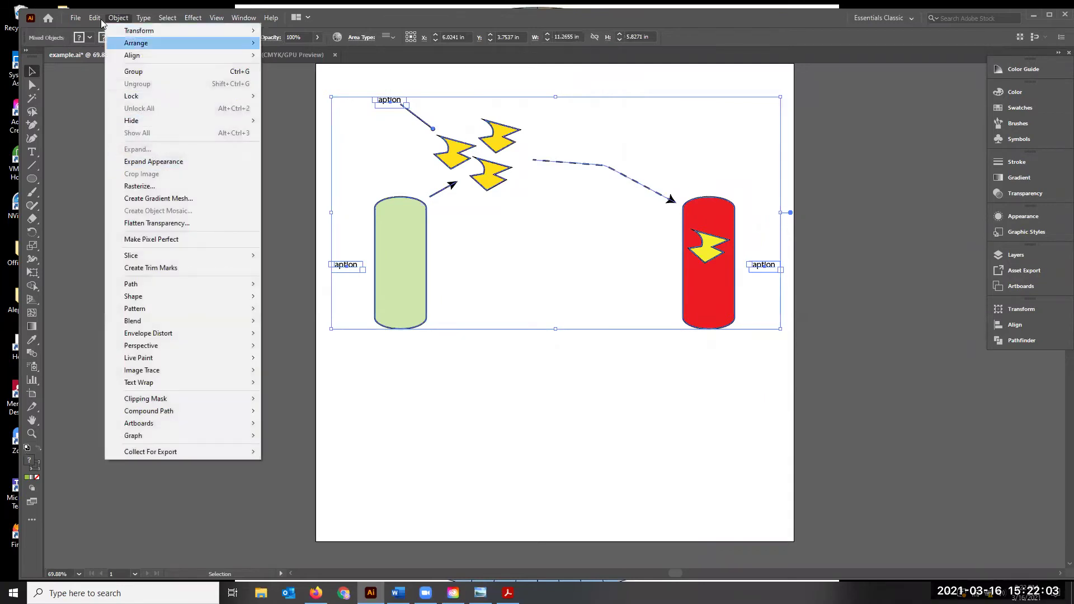
mouse_move(96, 19)
mouse_move(168, 216)
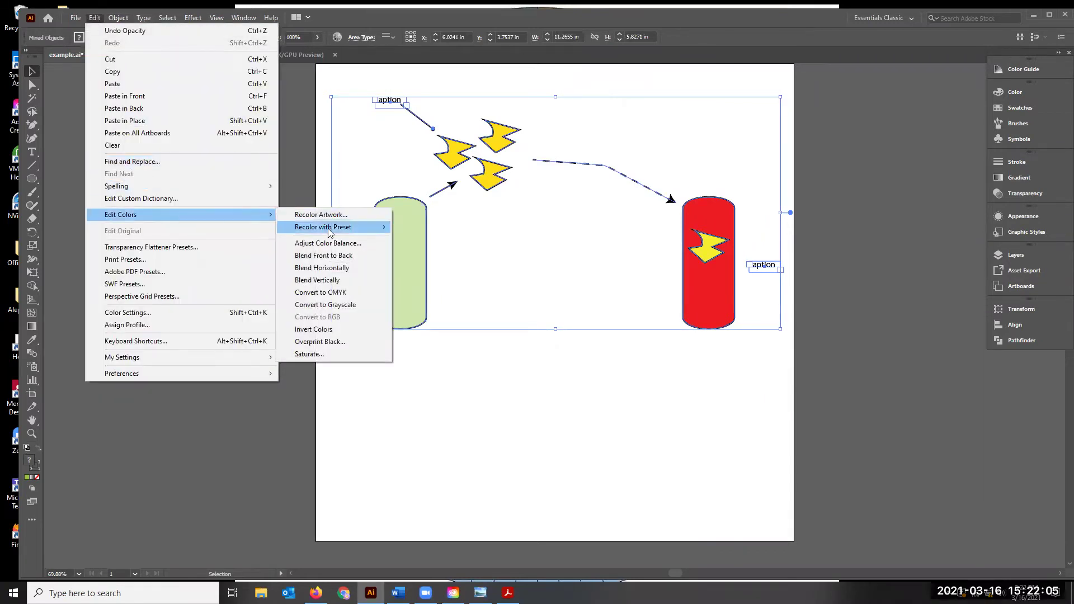
left_click(344, 305)
left_click(520, 419)
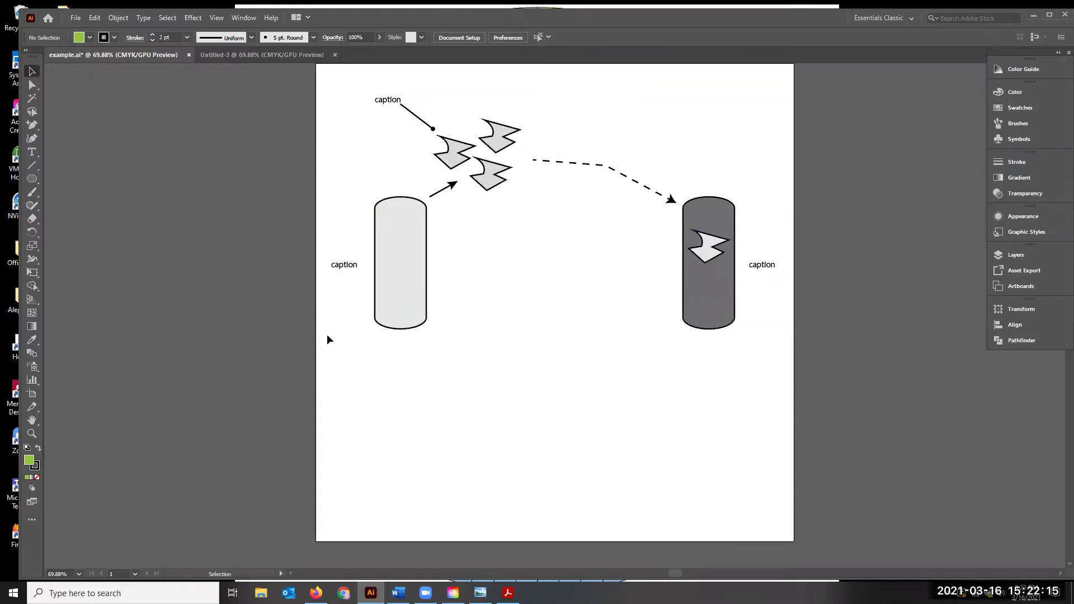
key("ctrl+z")
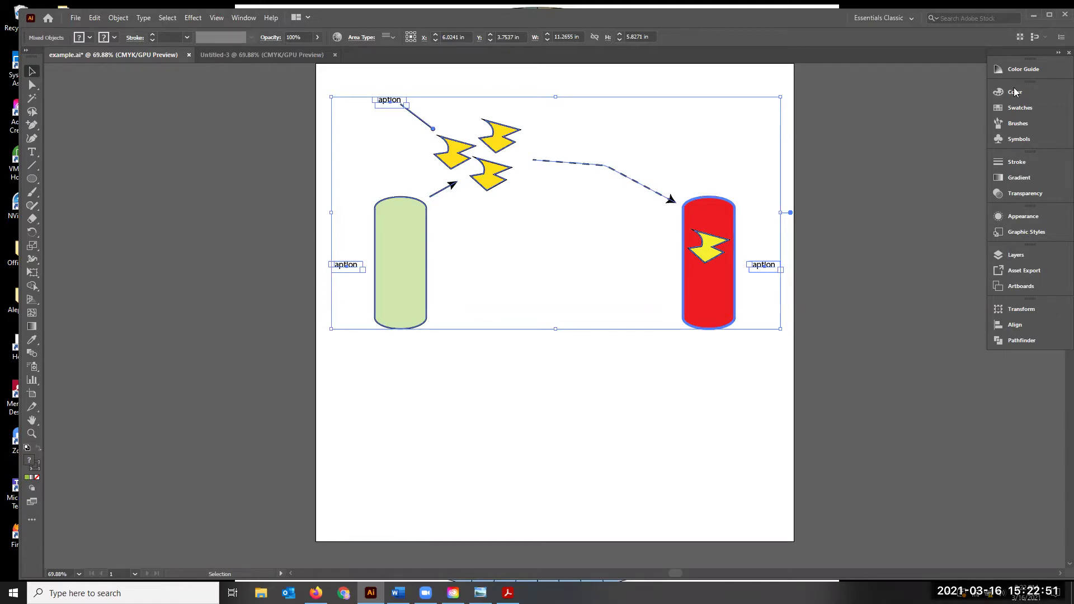
- Show the color swatches and try the C=25 M=40 Y=65 K=0 swatch as fill for the whole drawing
left_click(1019, 108)
left_click(927, 137)
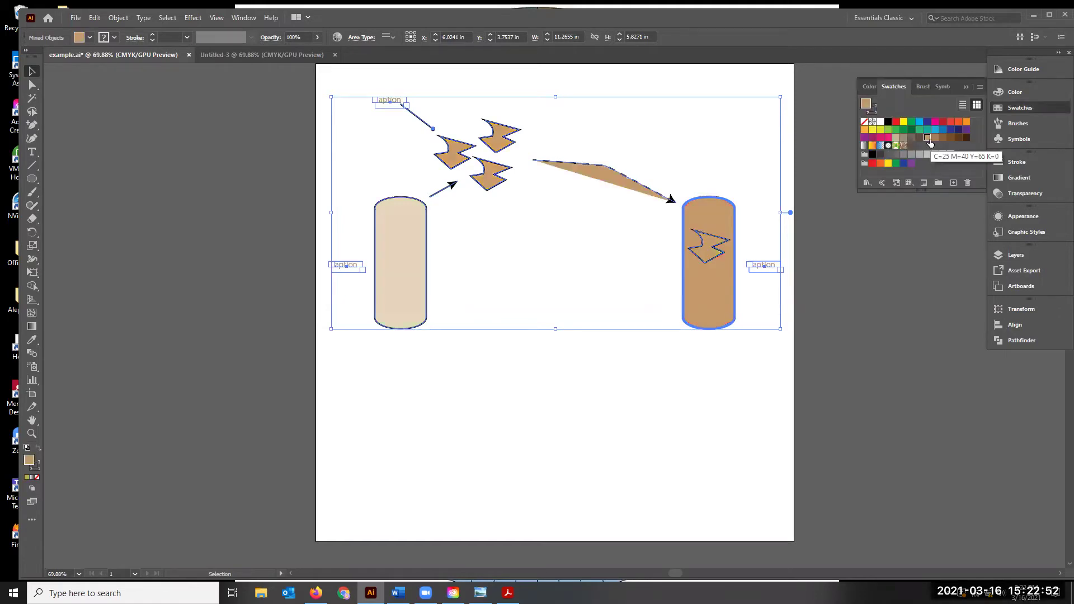
left_click(739, 460)
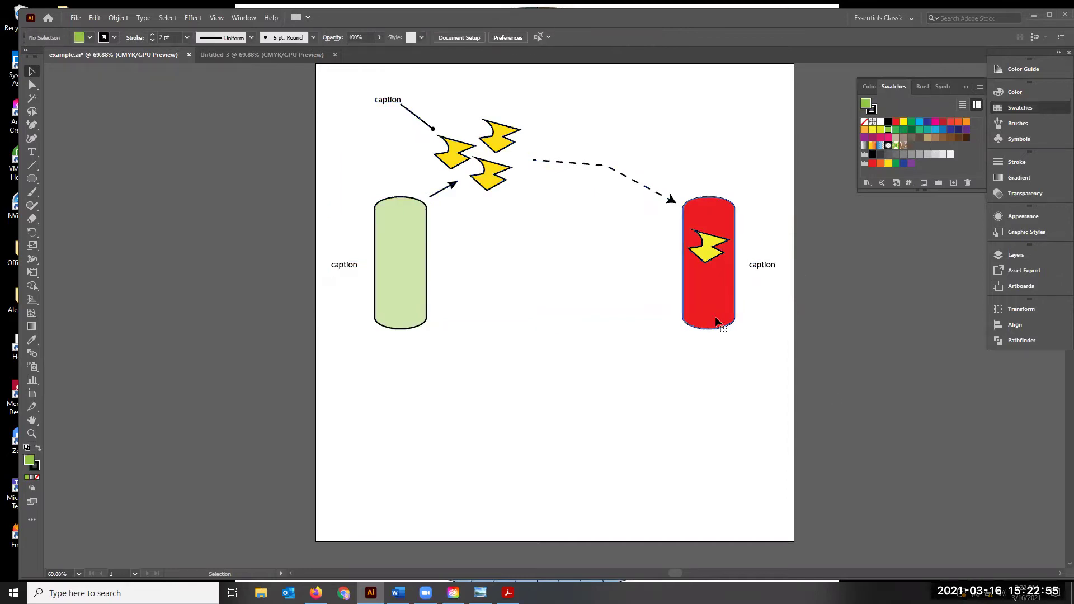
- Try orange and magenta fills on the red cylinder, and settle on a dark brown from the Neutral swatch library
left_click(716, 320)
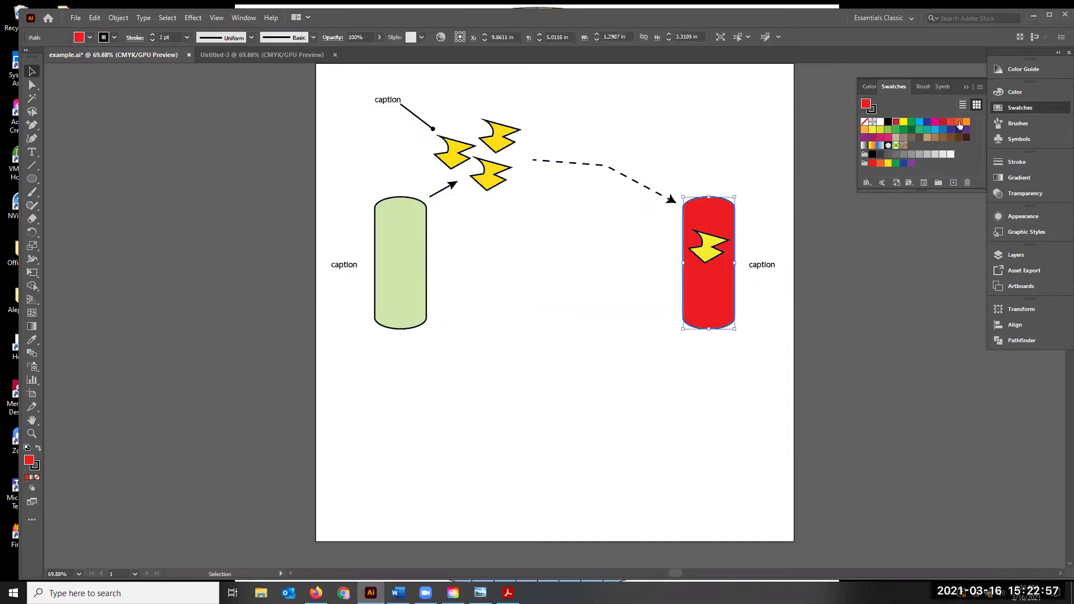
left_click(965, 121)
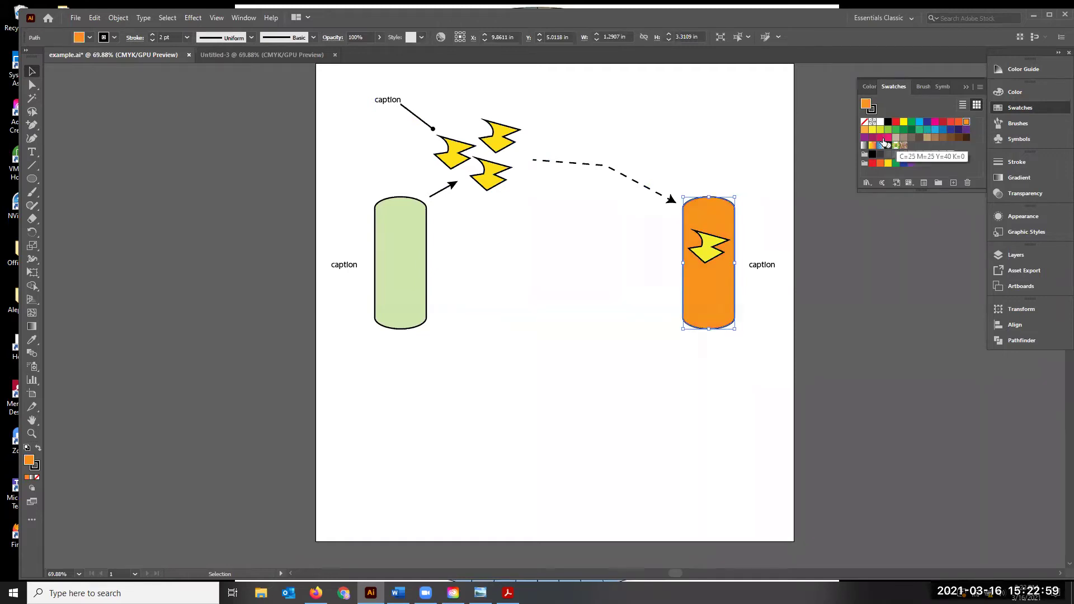
left_click(872, 138)
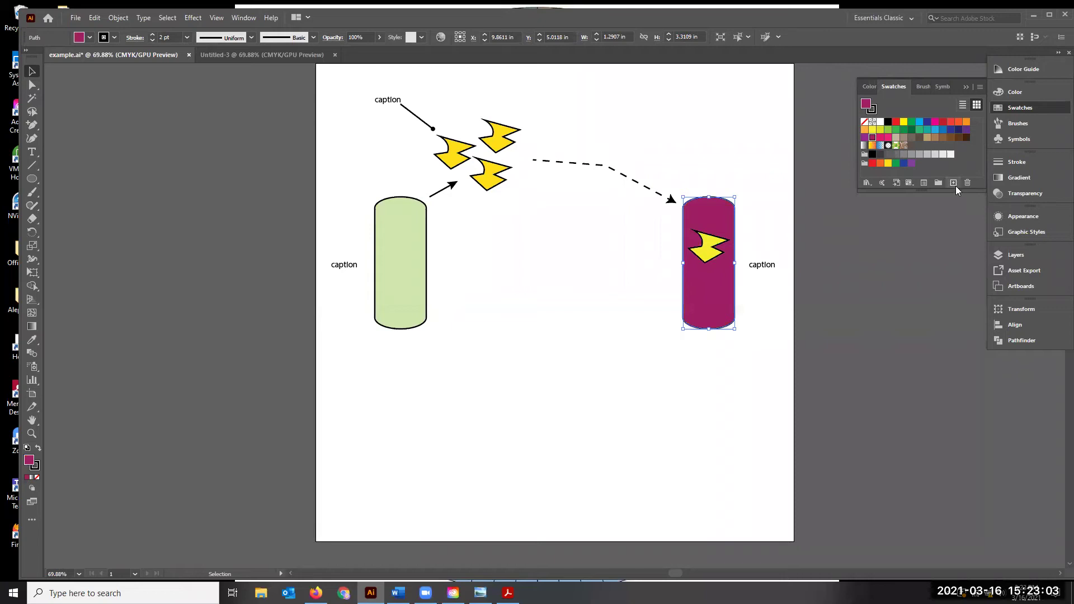
left_click(866, 183)
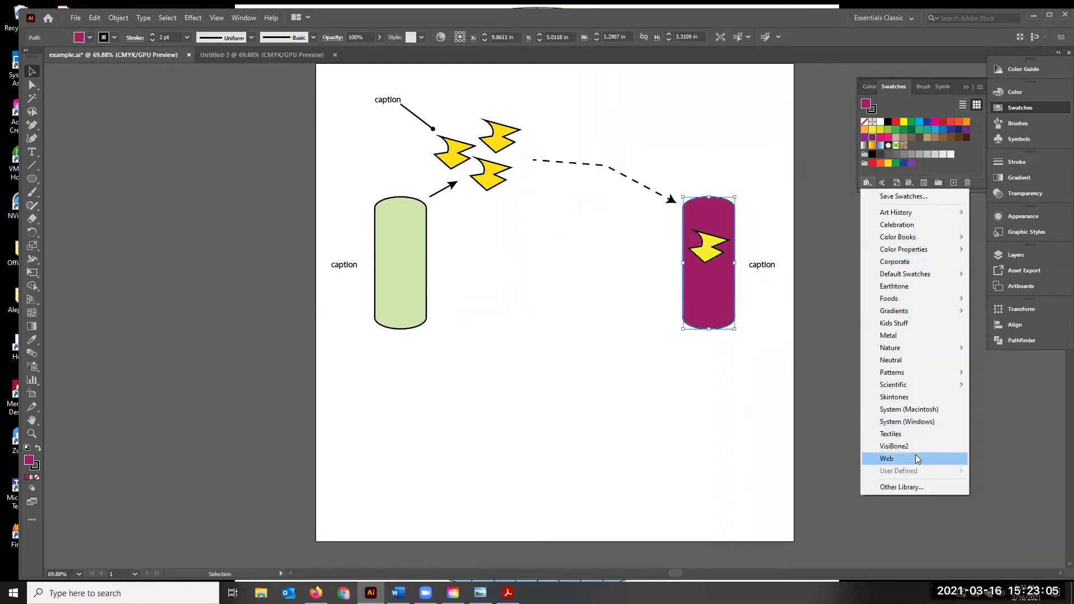
left_click(891, 361)
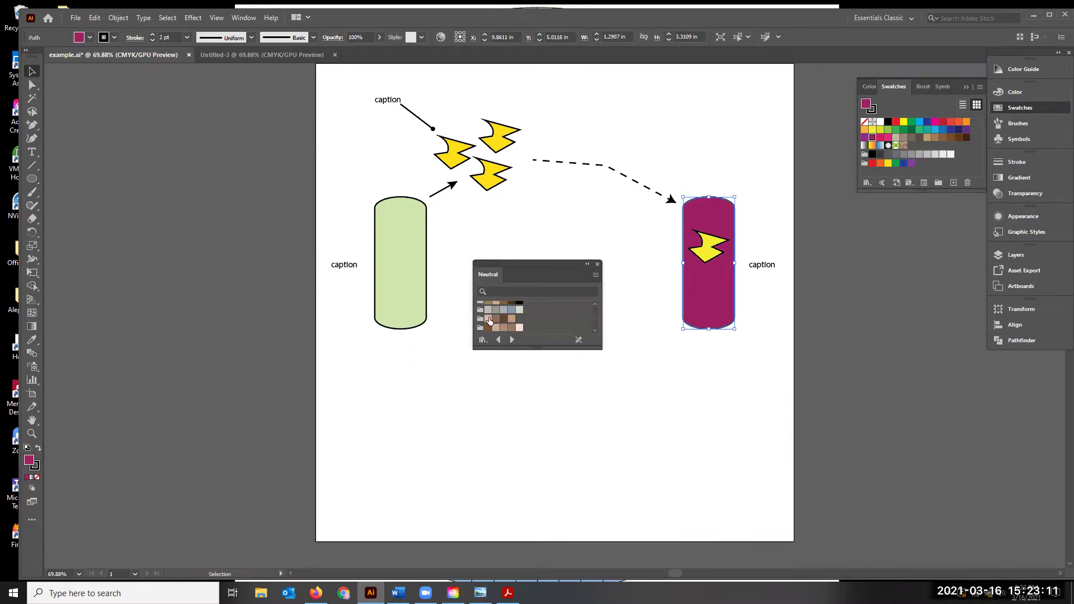
left_click(488, 319)
left_click(597, 264)
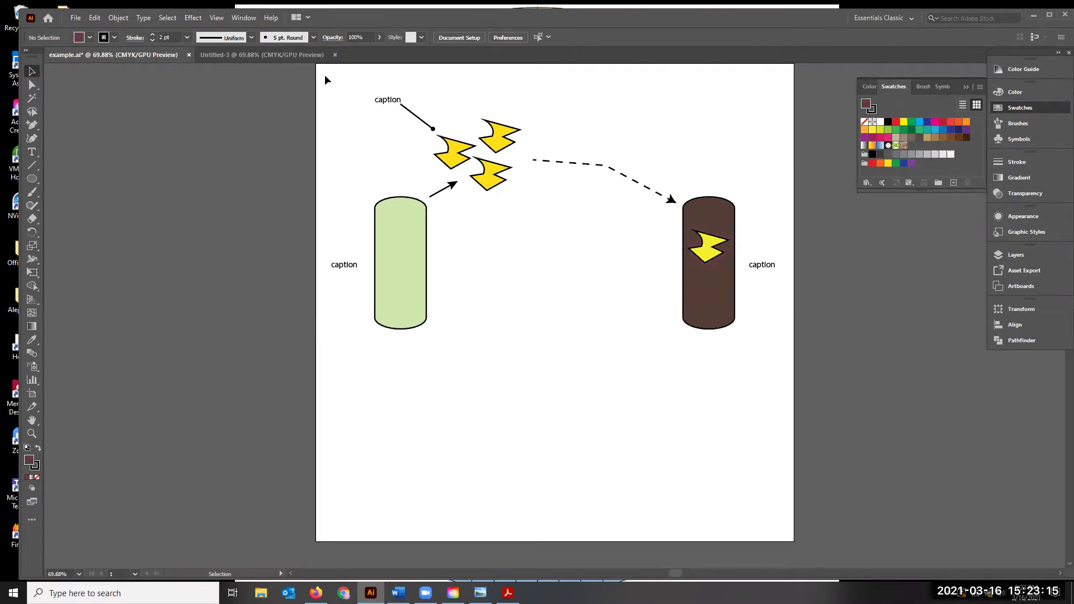
- Try a yellow-green fill on the pale green cylinder, and settle on a dark purple swatch
left_click(401, 263)
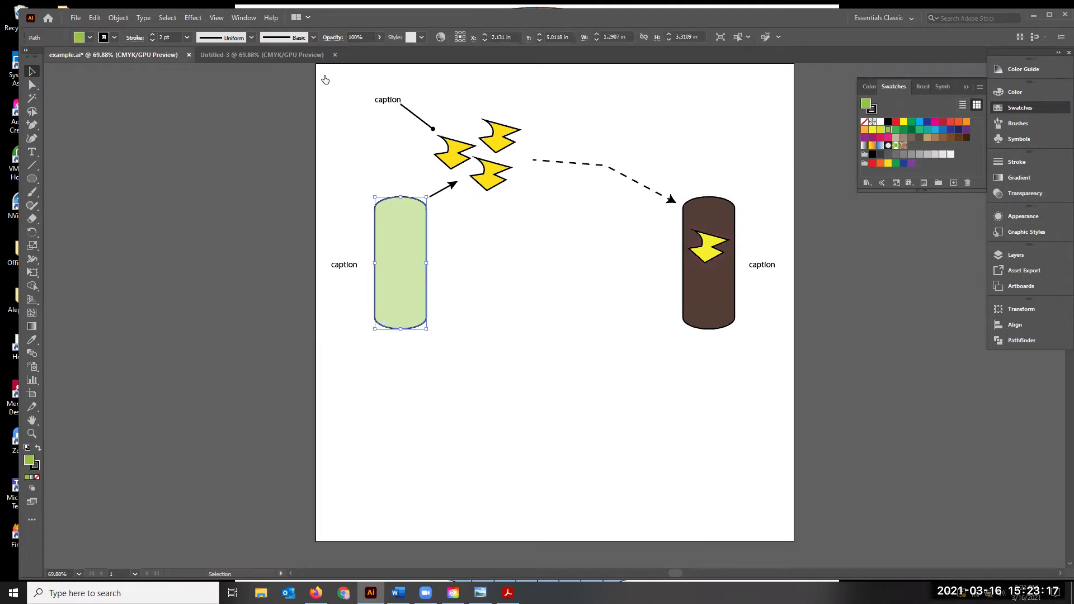
left_click(880, 130)
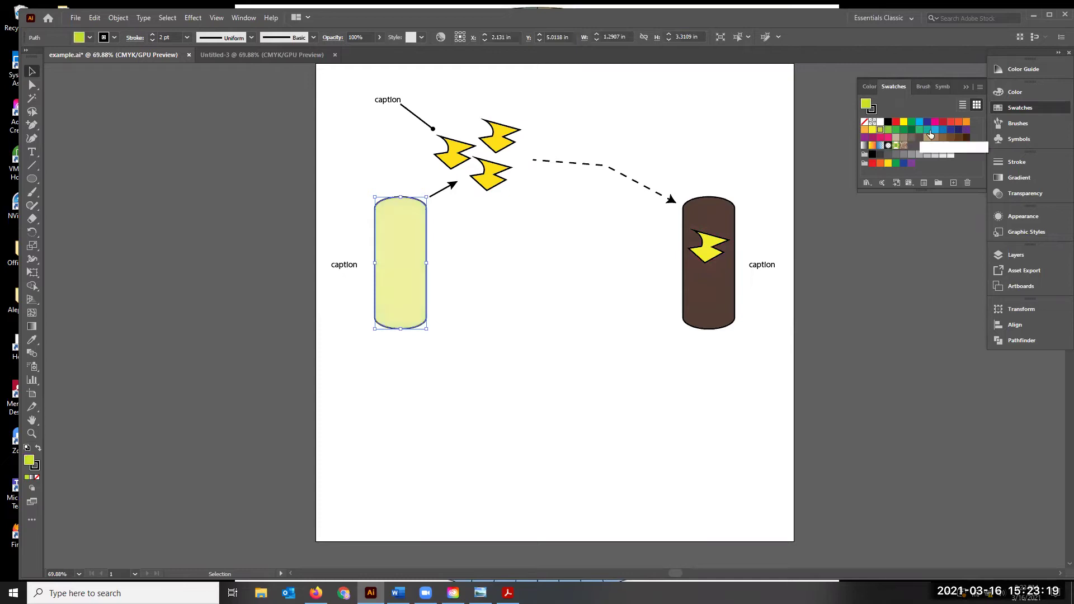
left_click(958, 128)
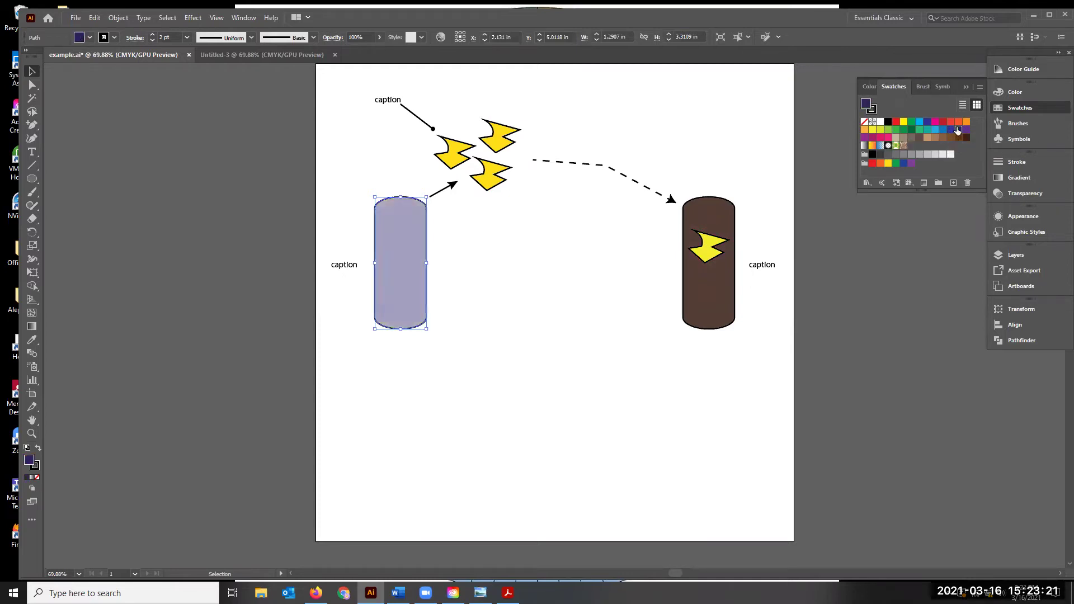
left_click(438, 400)
- Check the contrast of the purple and brown cylinders by converting all artwork to grayscale, and undo the conversion
left_click_drag(327, 82, 656, 381)
left_click(94, 18)
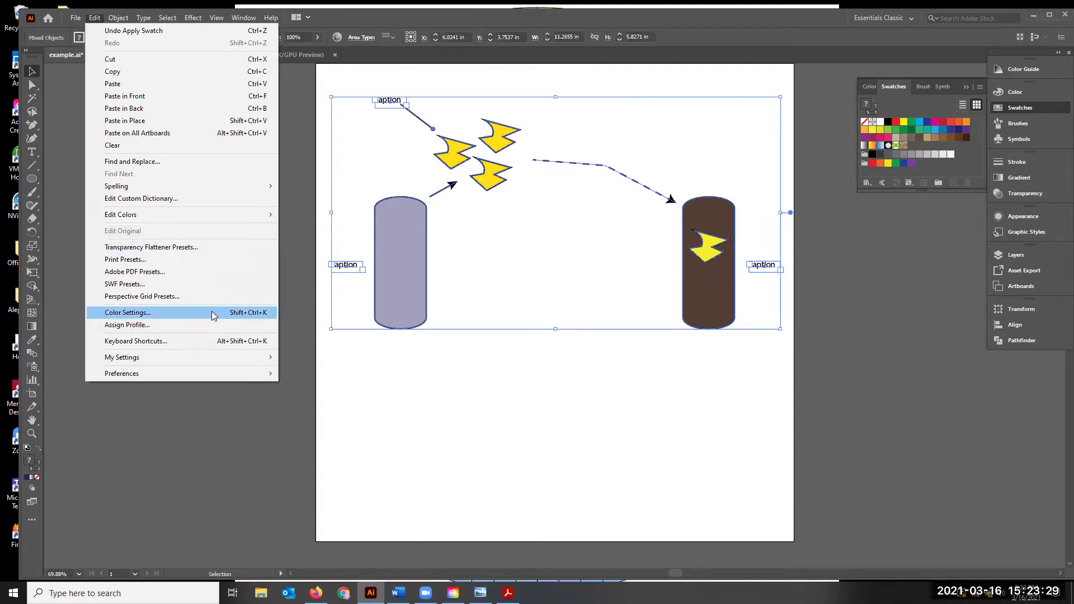
mouse_move(223, 219)
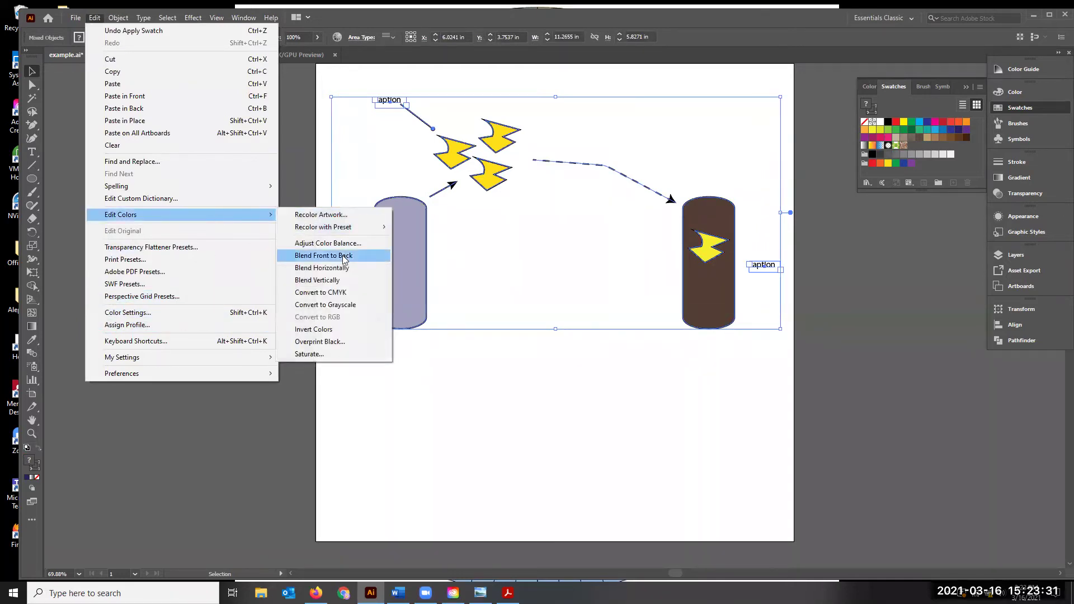
left_click(330, 305)
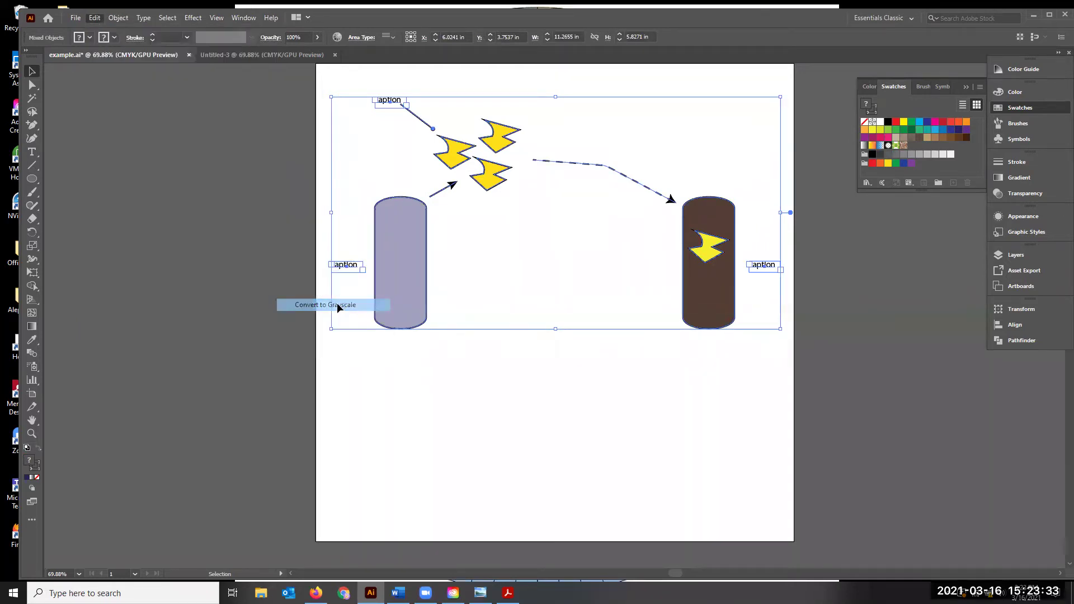
left_click(688, 445)
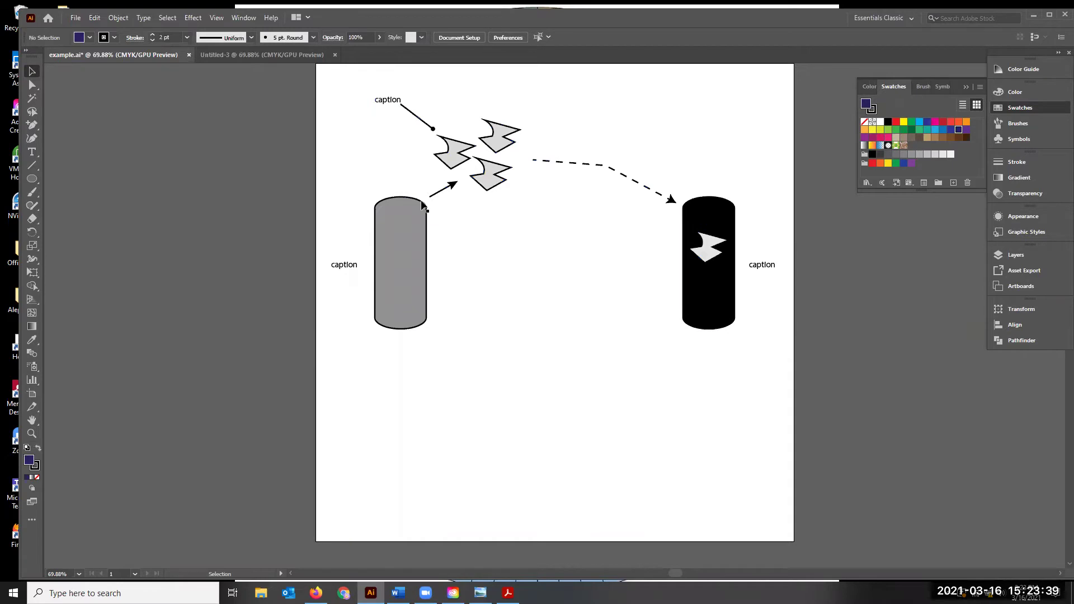
key("ctrl+z")
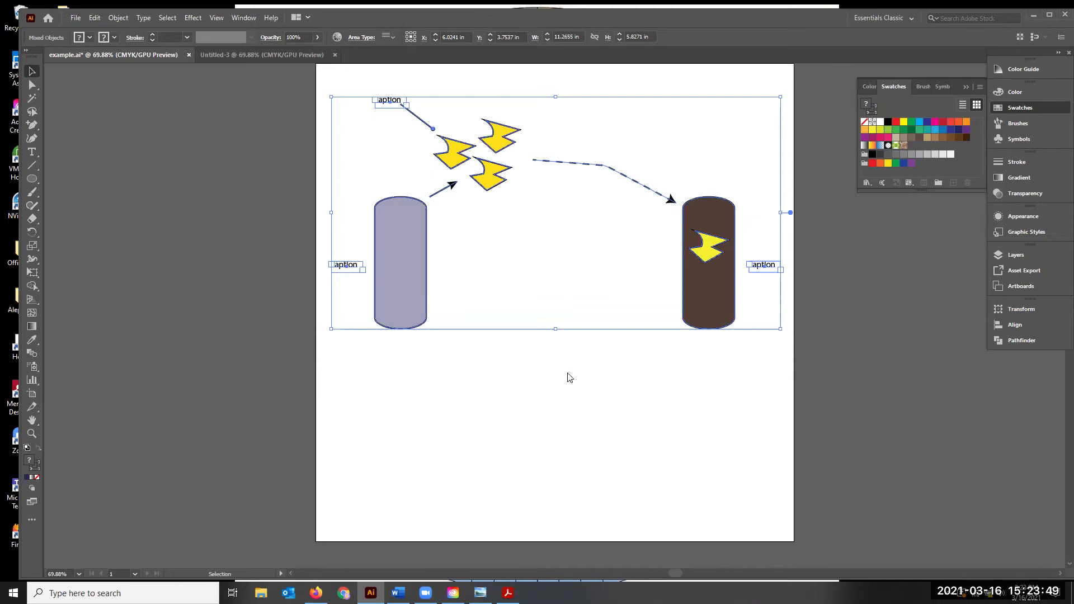
key("alt+Tab")
left_click(477, 29)
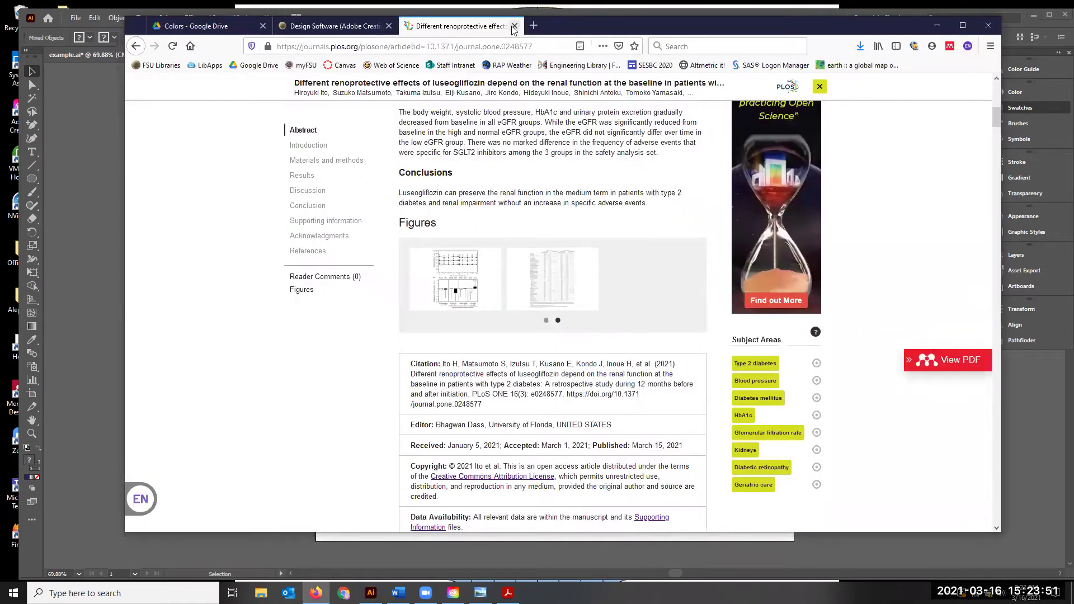
left_click(514, 26)
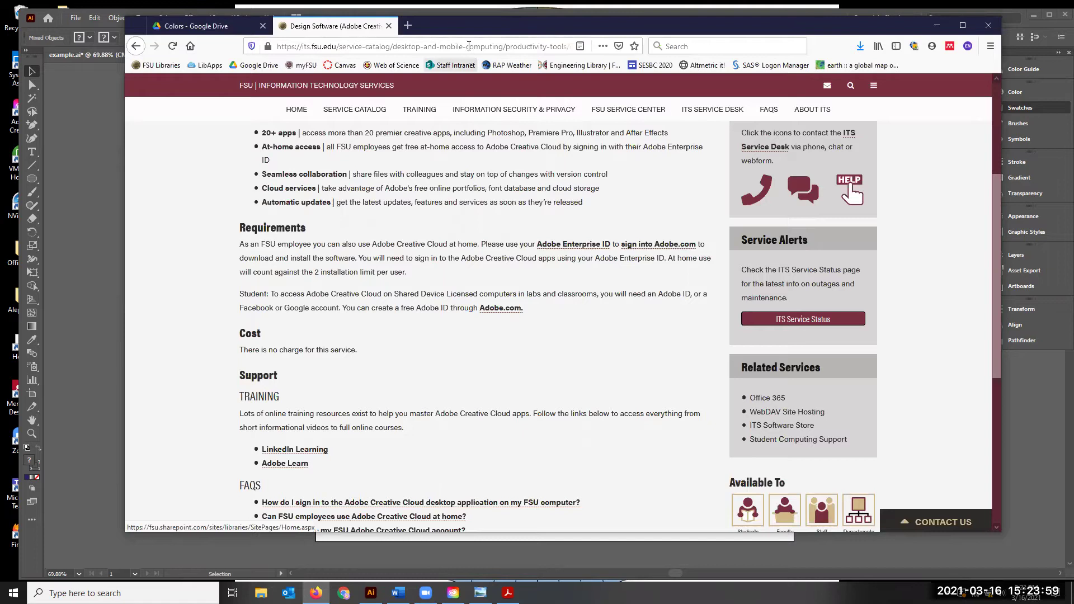
left_click(469, 46)
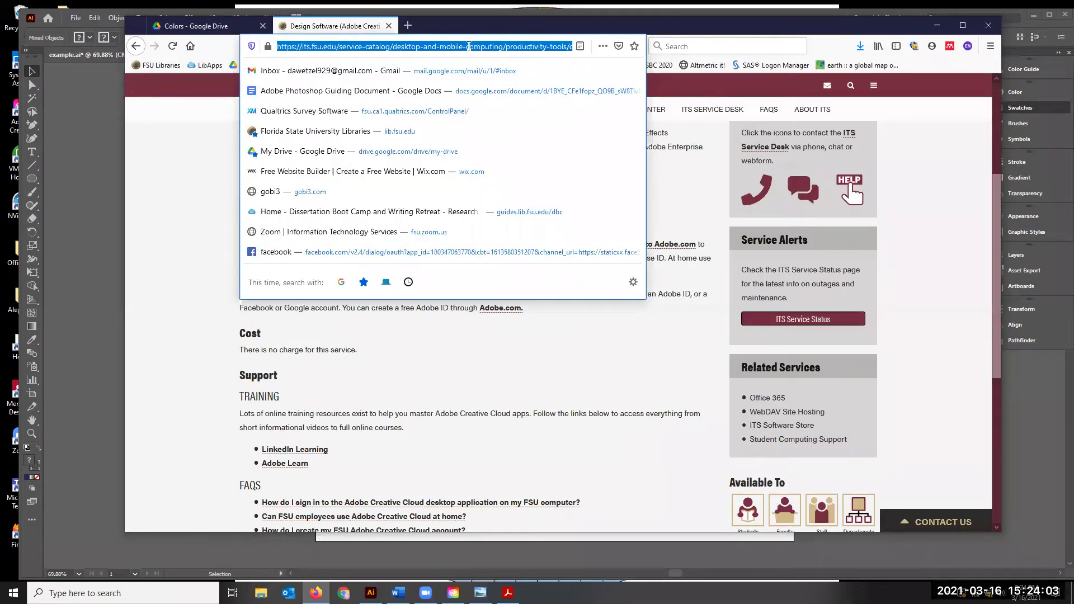
type("https://color.adobe.com/create")
key("Return")
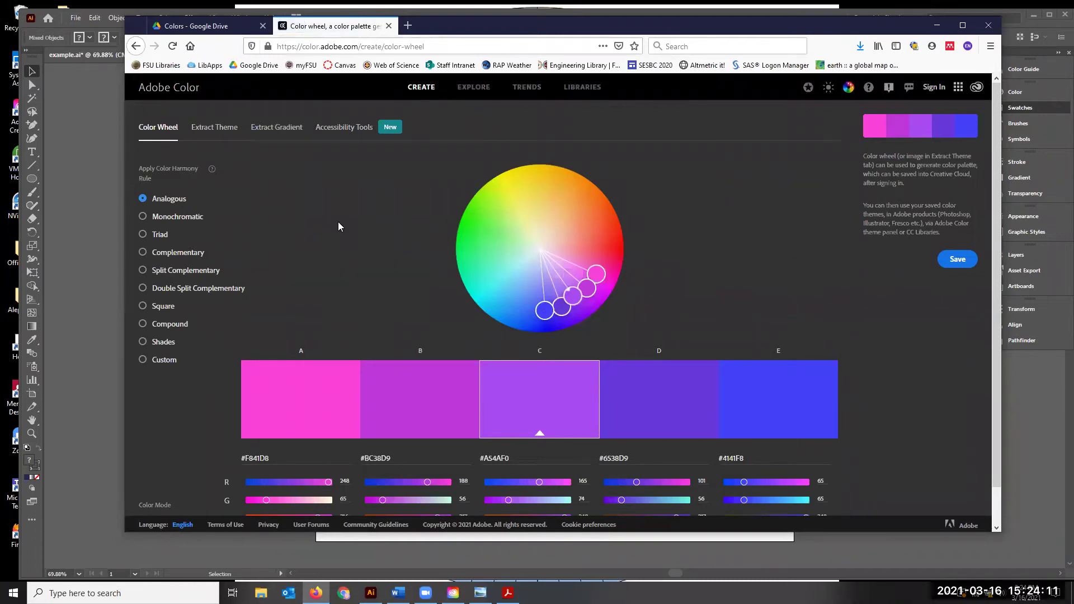
- Sign in to Adobe Color from the theme saving option with the saved account e-mail
left_click(957, 259)
left_click(638, 213)
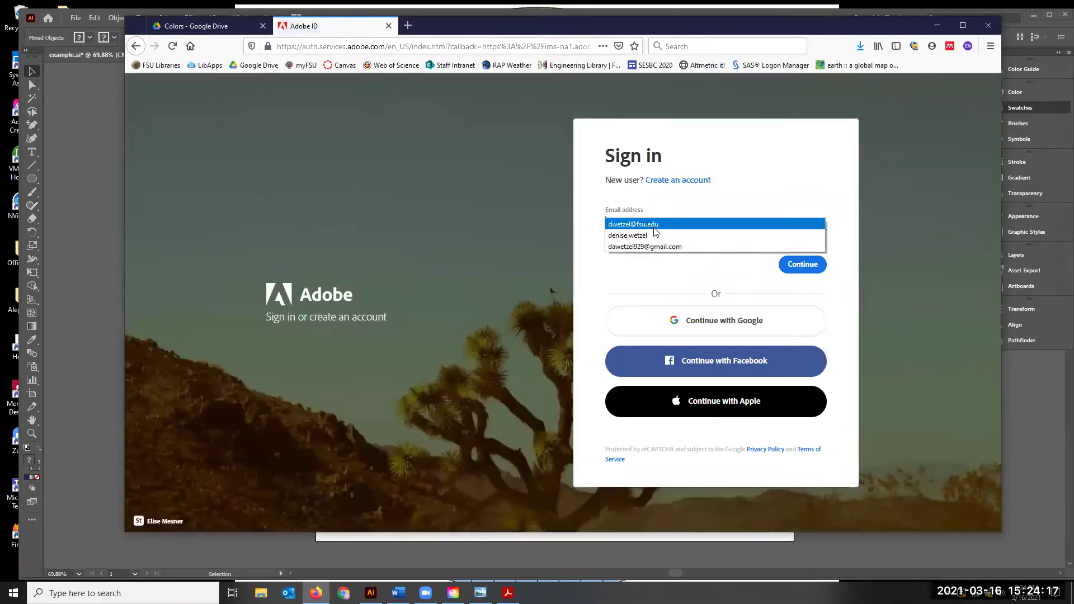
left_click(655, 226)
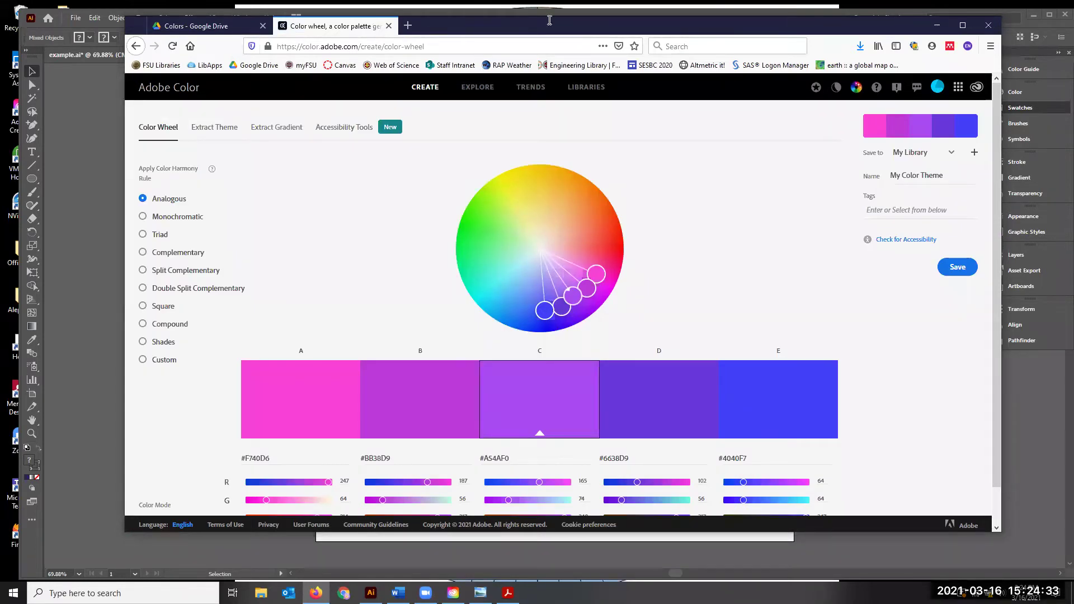
- Enlarge the browser window, apply the Triad harmony rule, and shift the palette on the color wheel until color E is #74A349
left_click_drag(549, 21, 569, 16)
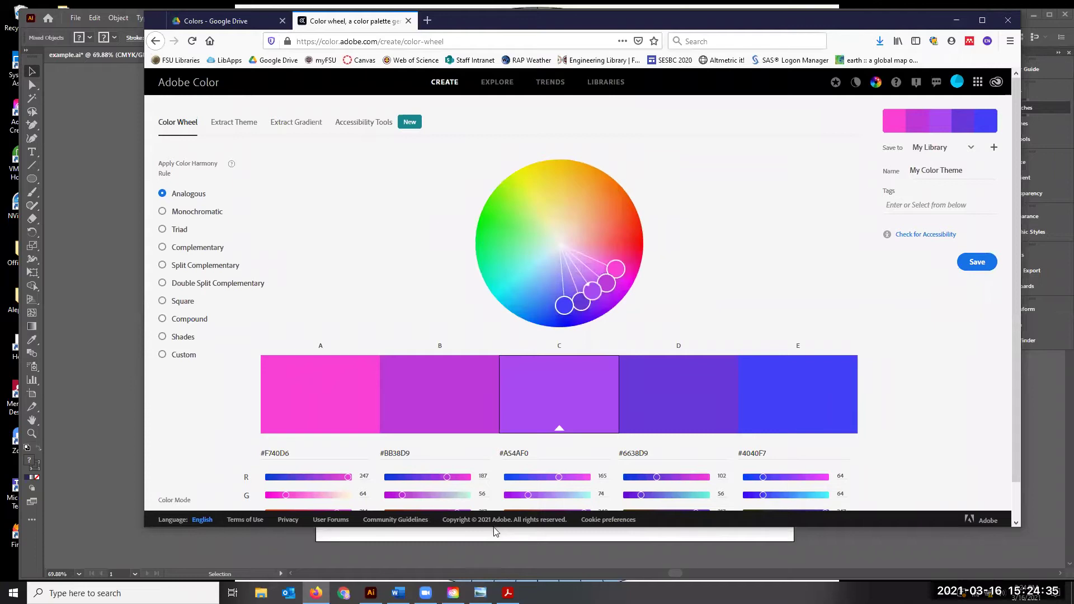
left_click_drag(494, 527, 493, 557)
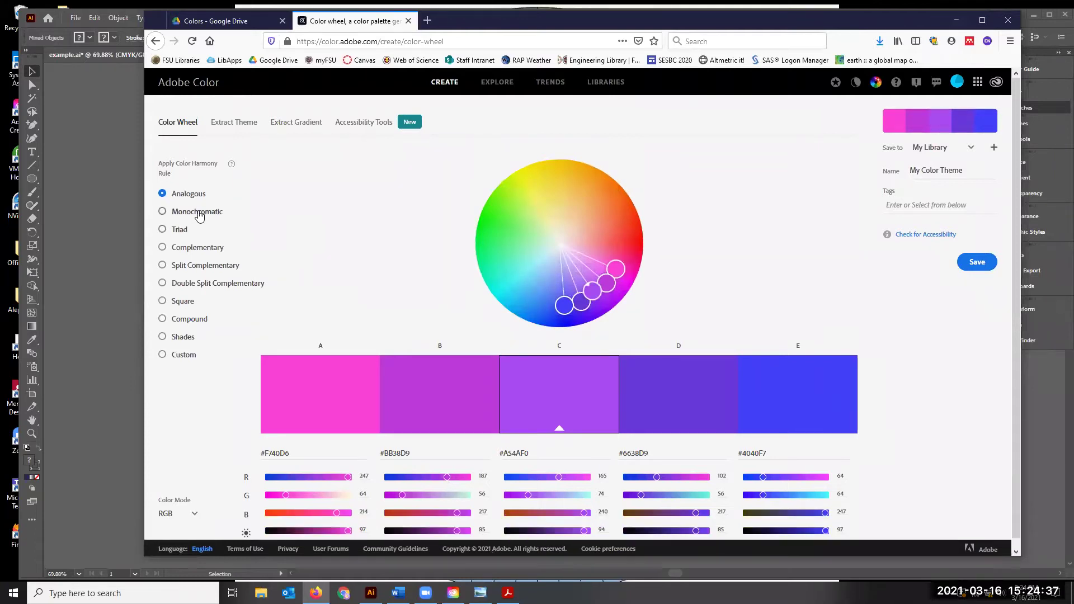
left_click(179, 230)
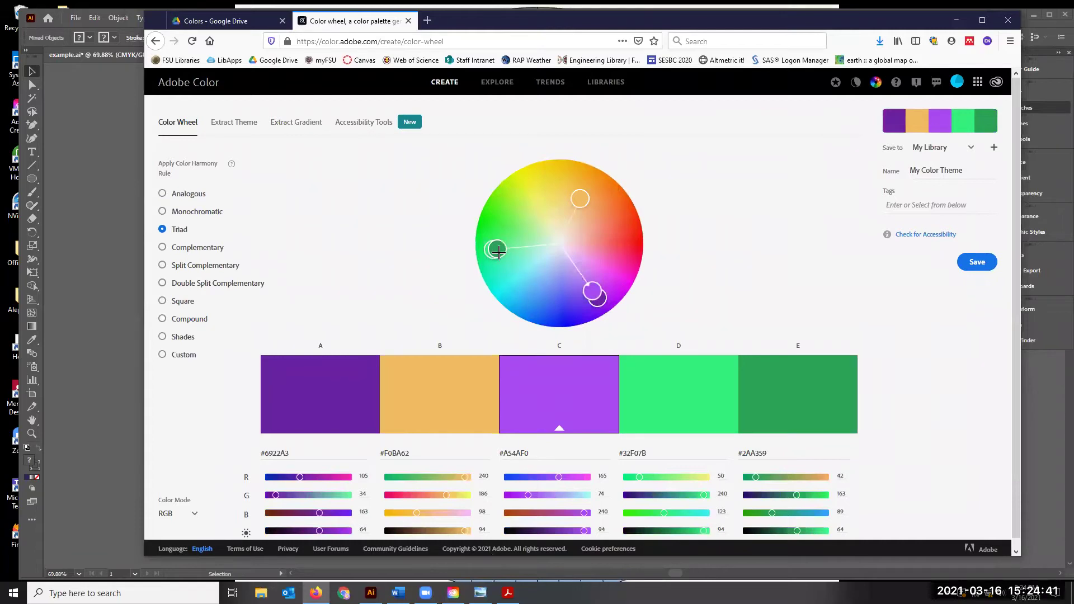
left_click_drag(498, 252, 525, 217)
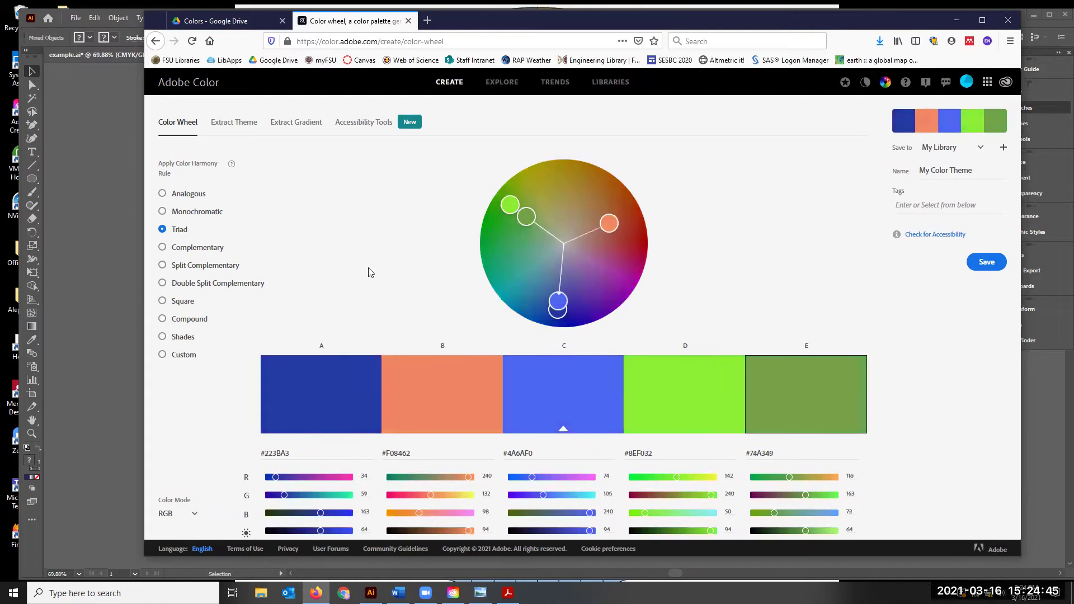
- Check the palette in the color blind accessibility tools, and move color E on the wheel to #659BA3
left_click(364, 122)
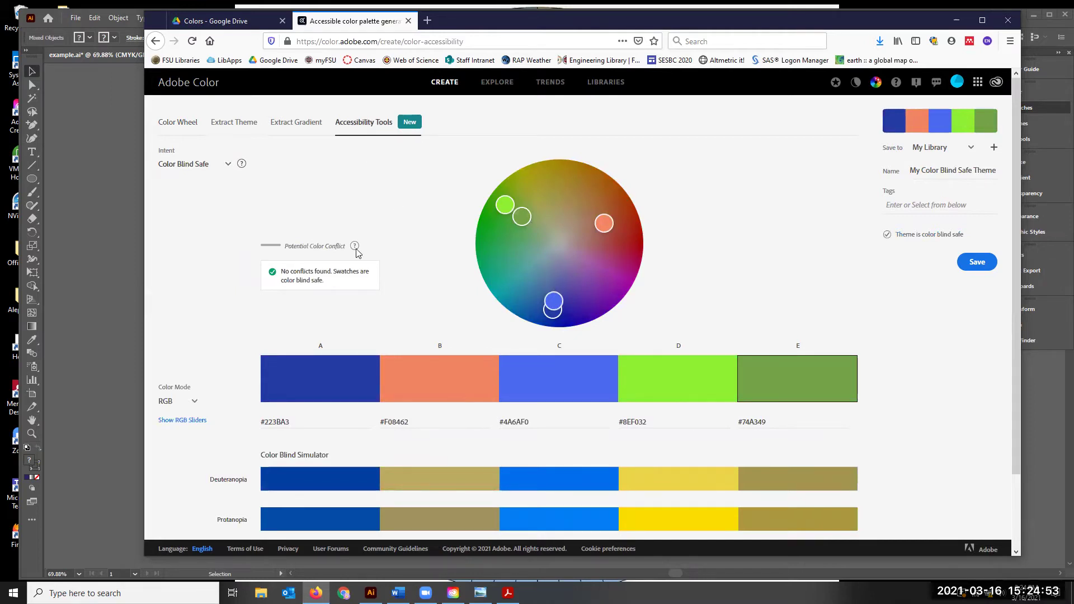
left_click_drag(521, 216, 515, 240)
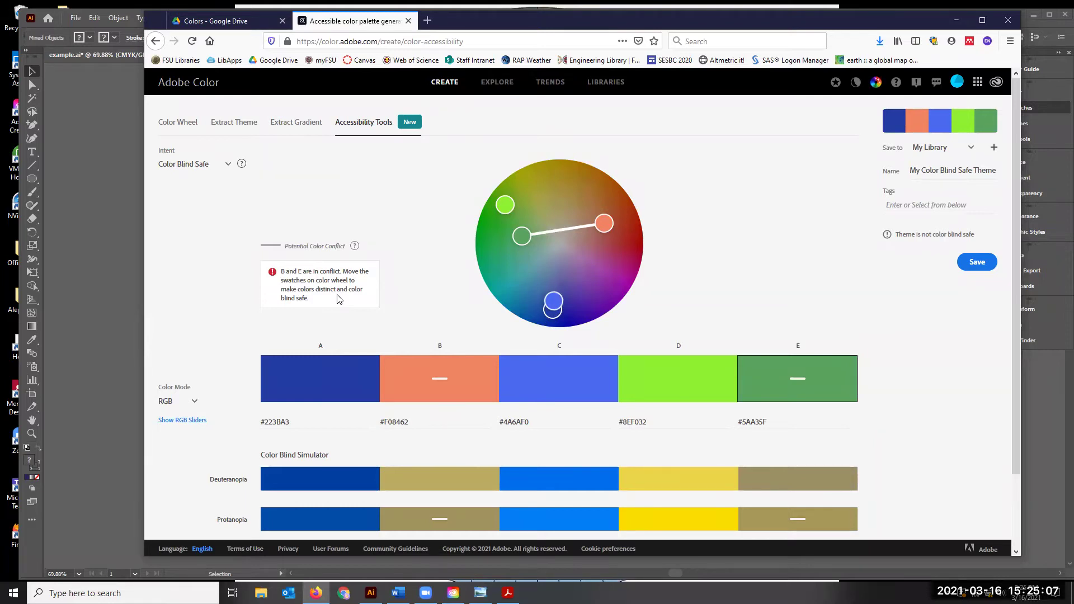
left_click_drag(521, 236, 536, 266)
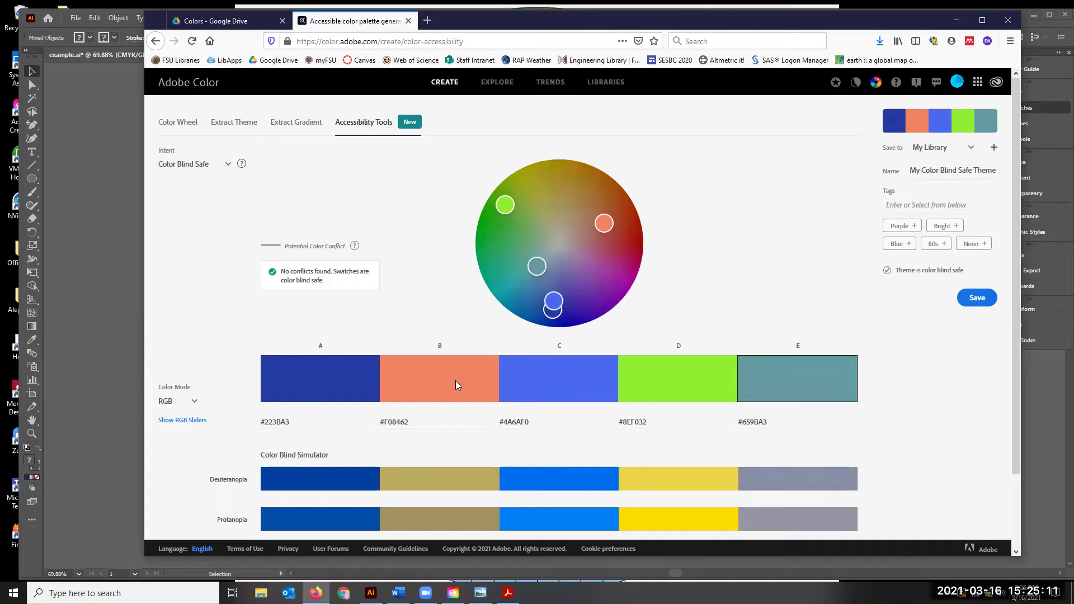
- Set the palette's color mode to CMYK, examine the color blind simulations, and show the CMYK sliders
left_click(193, 401)
left_click(182, 443)
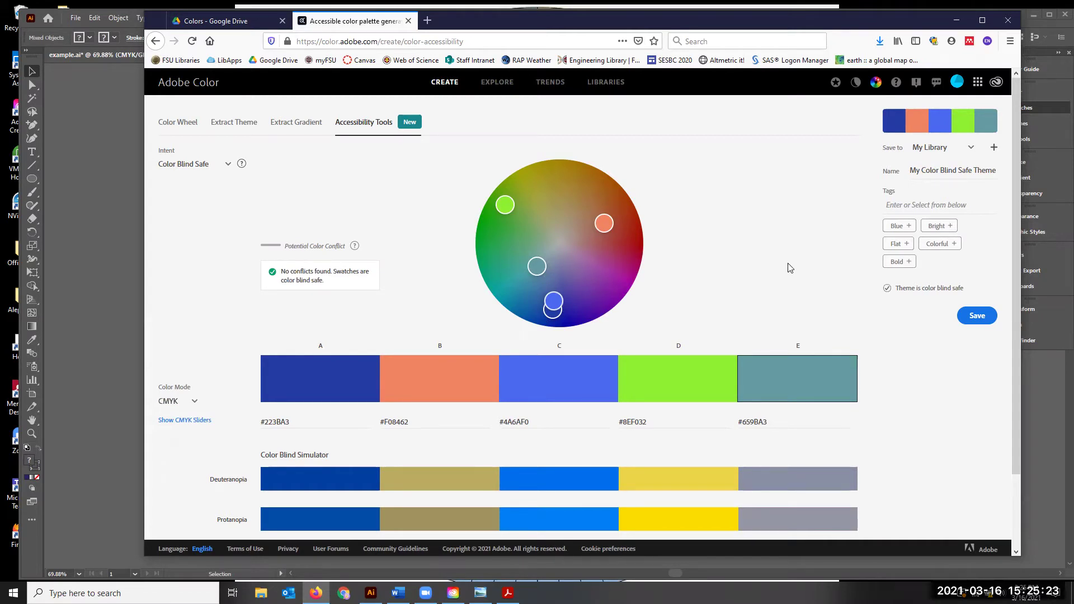
scroll(225, 426, "down", 3)
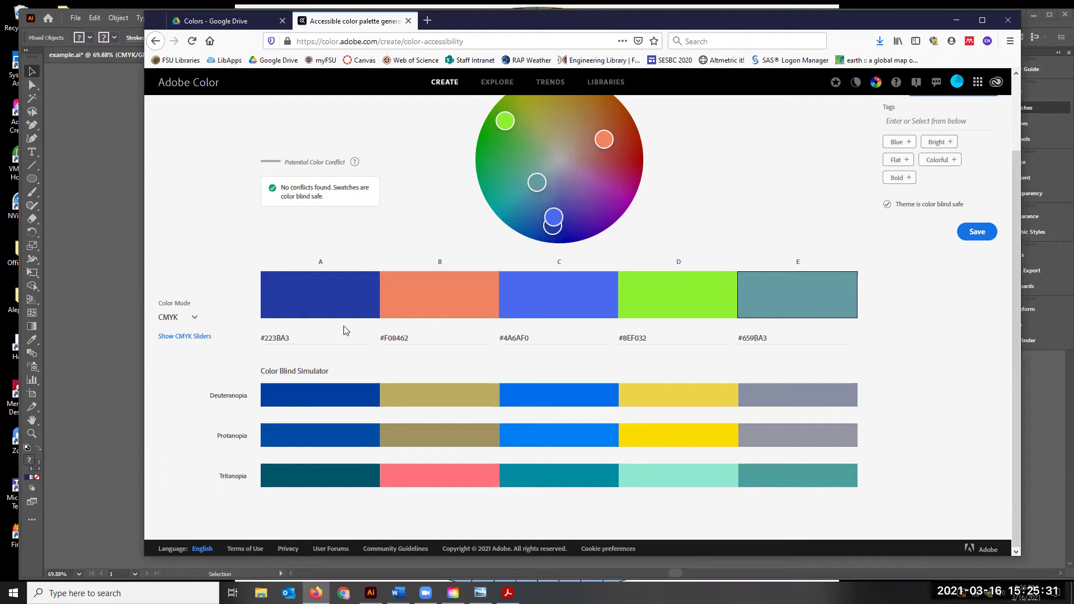
left_click(183, 336)
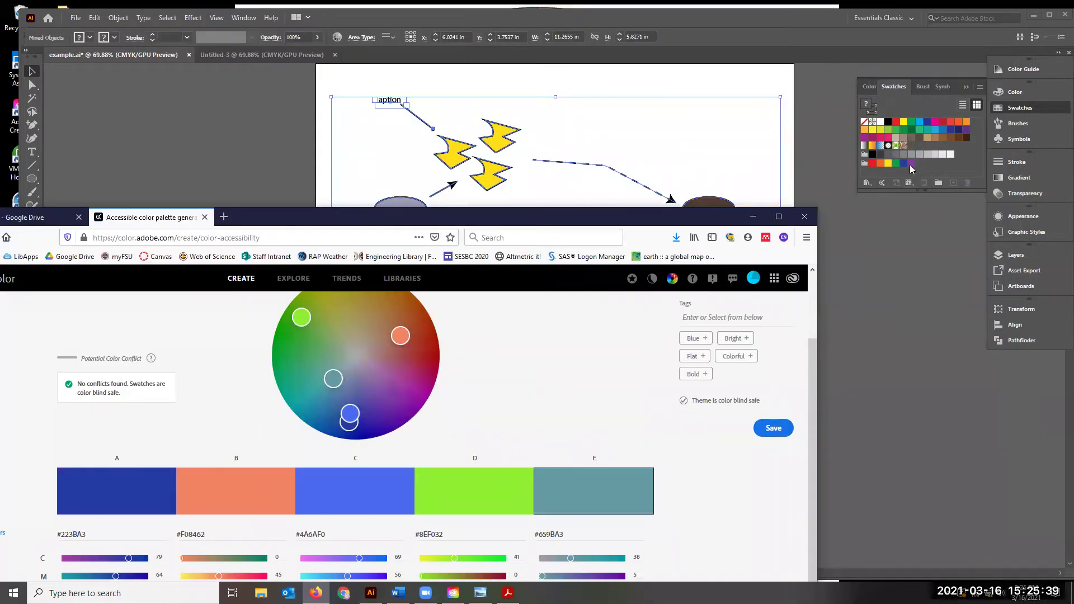
- In Illustrator, start a new swatch from the orange one in the color group, and look up color D's CMYK values in Adobe Color
left_click(882, 163)
left_click(953, 183)
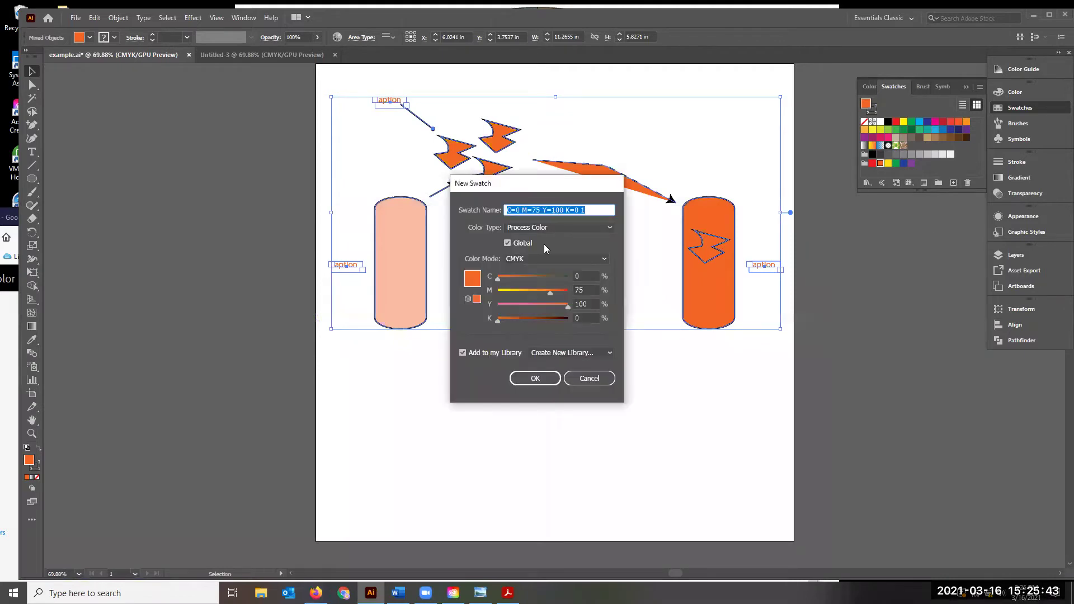
left_click(13, 330)
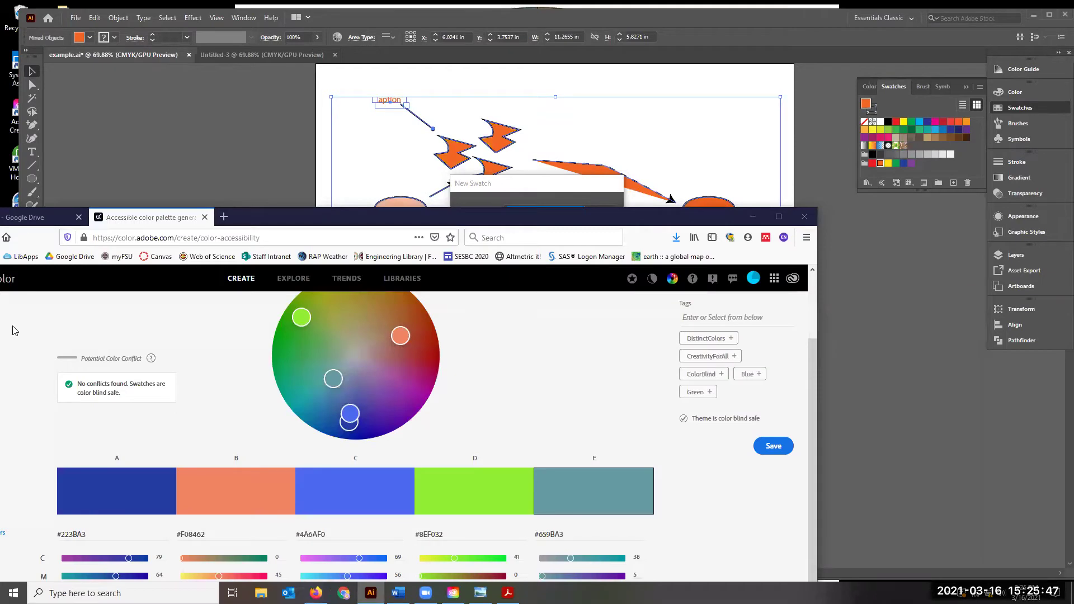
scroll(358, 523, "down", 2)
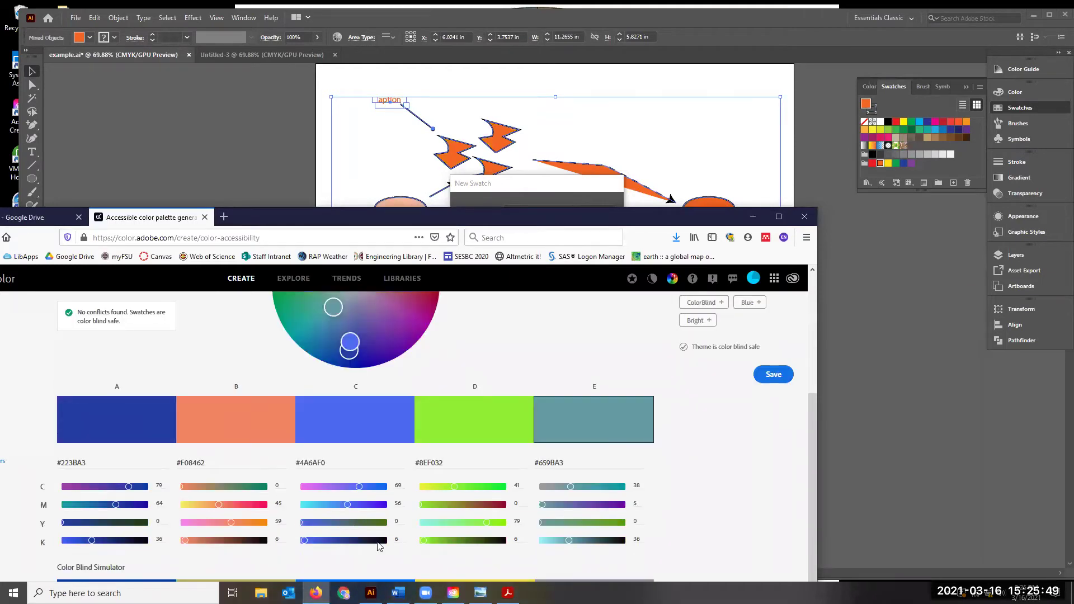
- Set the new swatch to C=41, M=0, Y=79, K=6 and create it as a global process color
left_click(814, 173)
type("41")
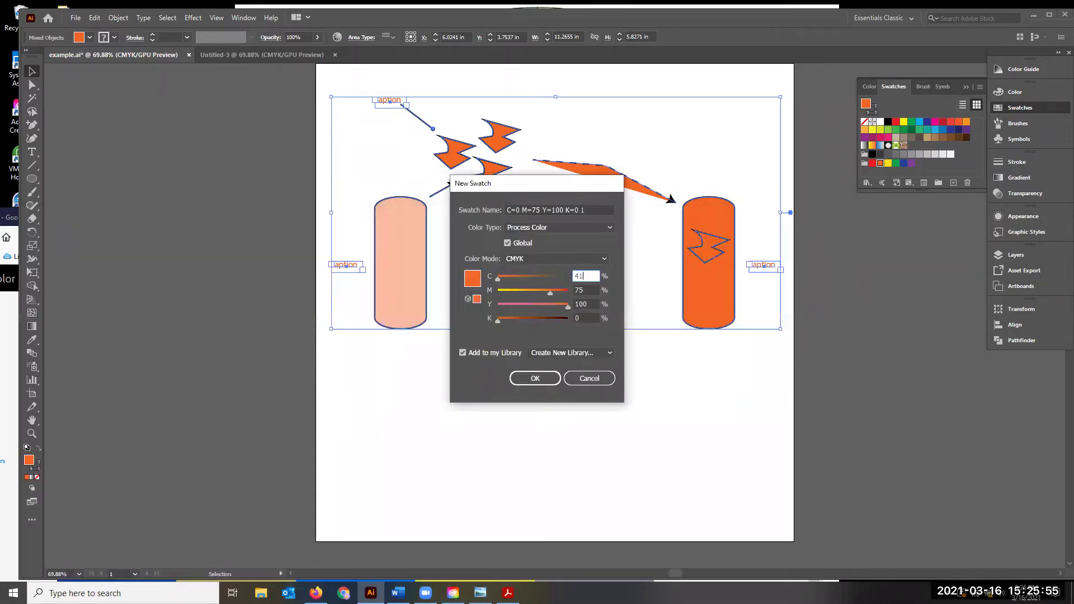
key("Tab")
type("0")
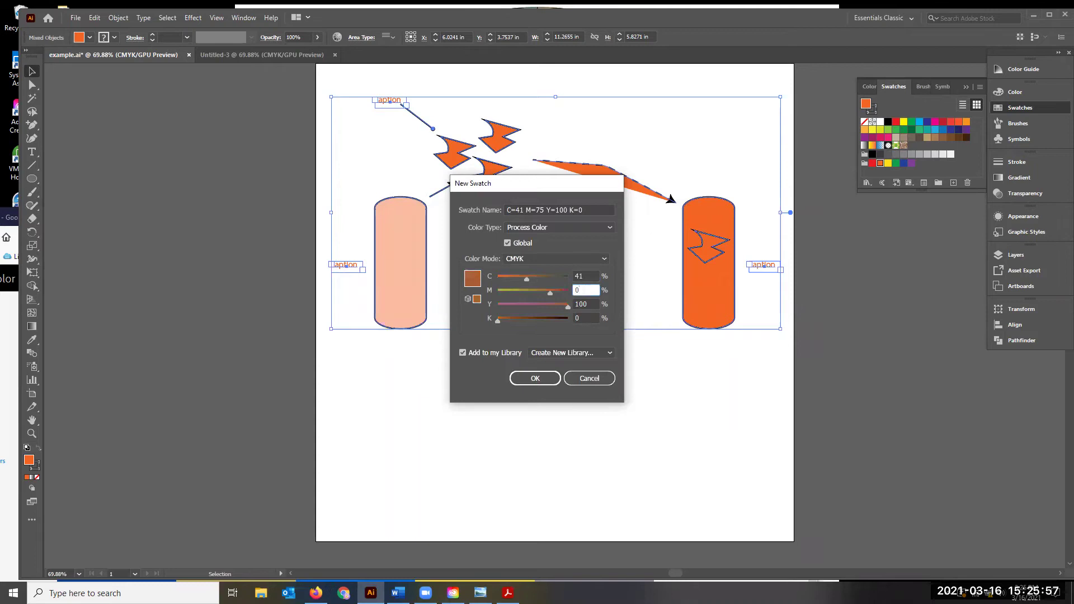
left_click(575, 302)
type("79")
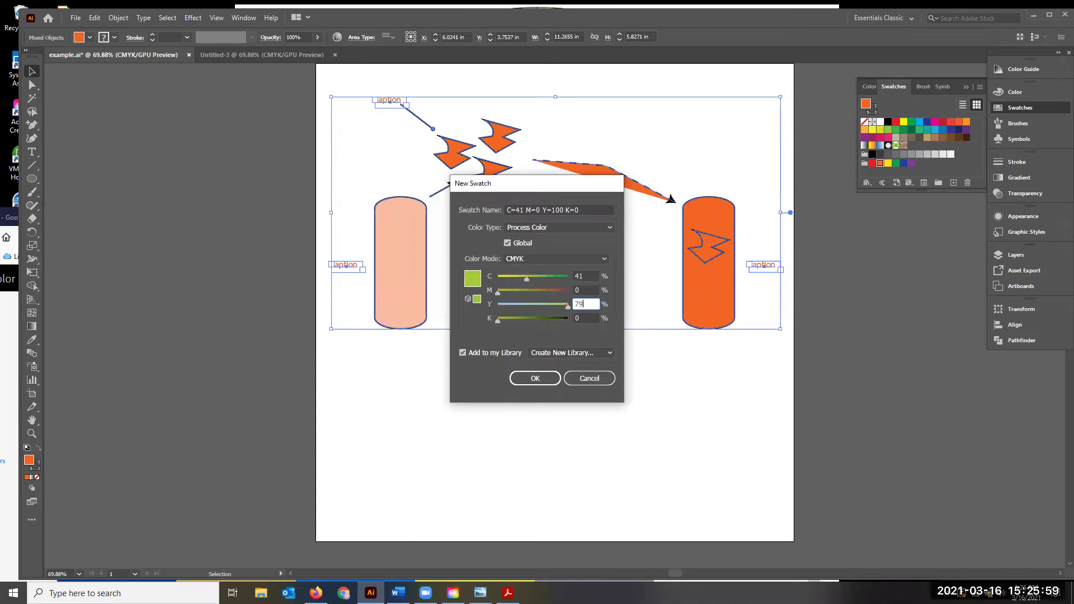
key("Tab")
type("6")
key("Tab")
left_click(537, 379)
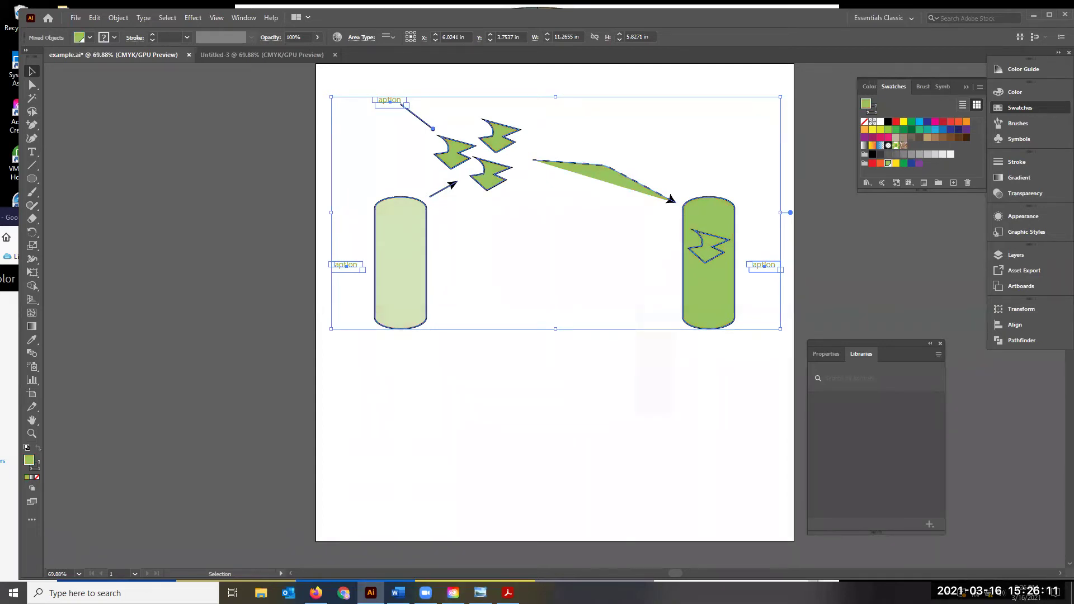
- Return to Adobe Color, save My Color Blind Safe Theme to My Library, and list the themes in that library
key("alt+Tab")
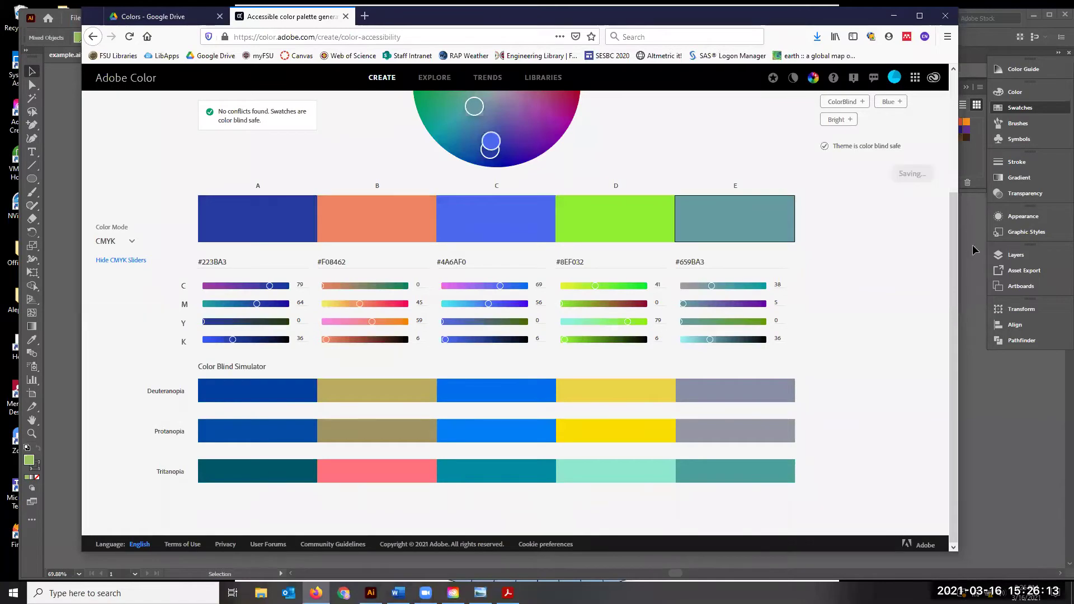
scroll(887, 256, "up", 3)
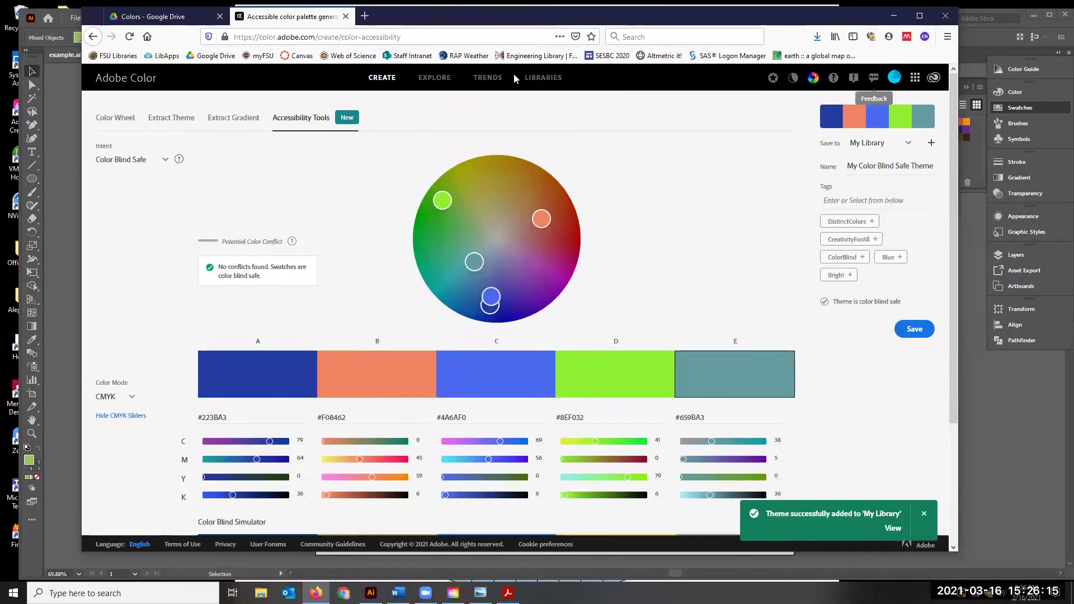
left_click(528, 76)
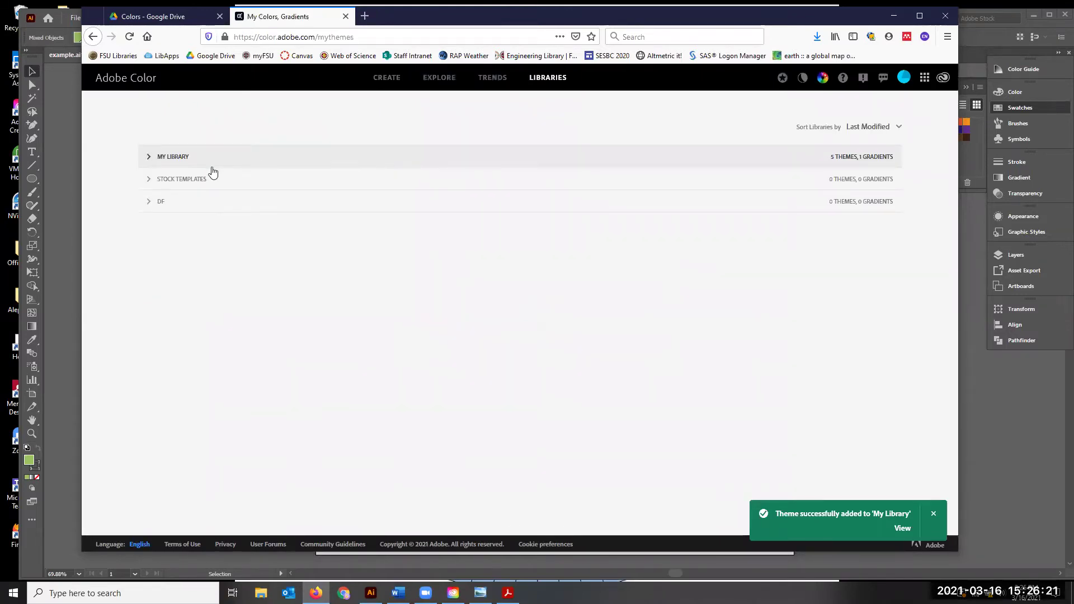
left_click(212, 168)
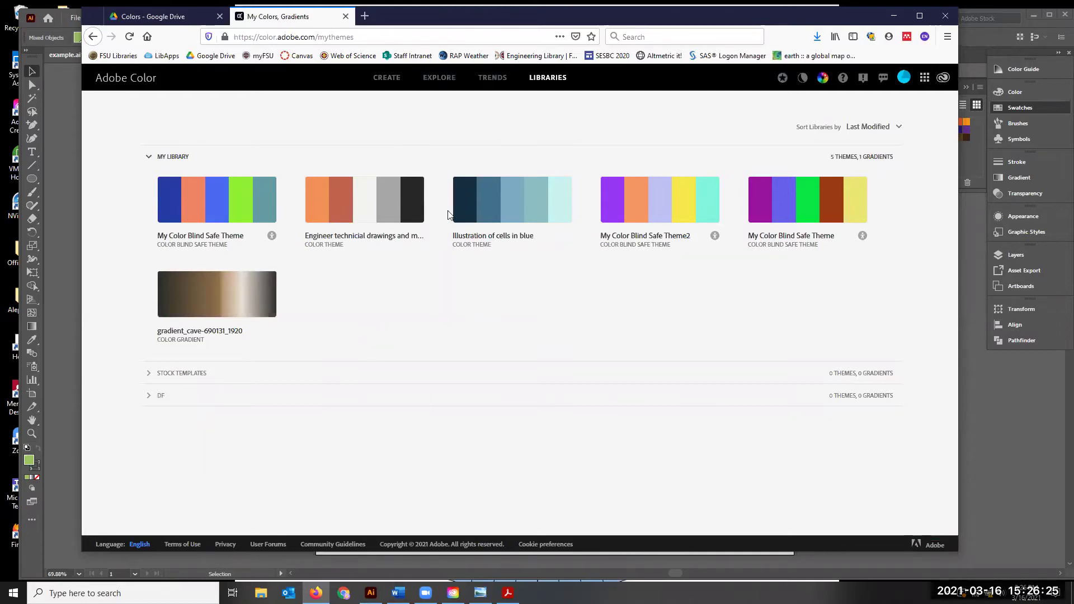
- Open the saved blue, orange and green My Color Blind Safe Theme, and examine its Pantone matches and color modes and codes
mouse_move(352, 208)
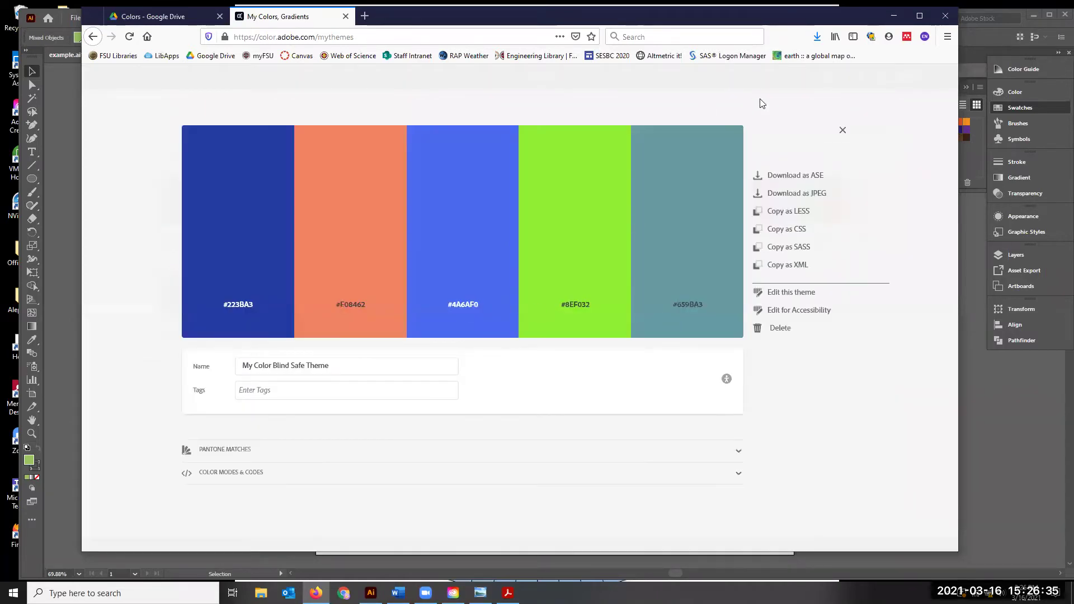
left_click(307, 447)
scroll(297, 313, "down", 3)
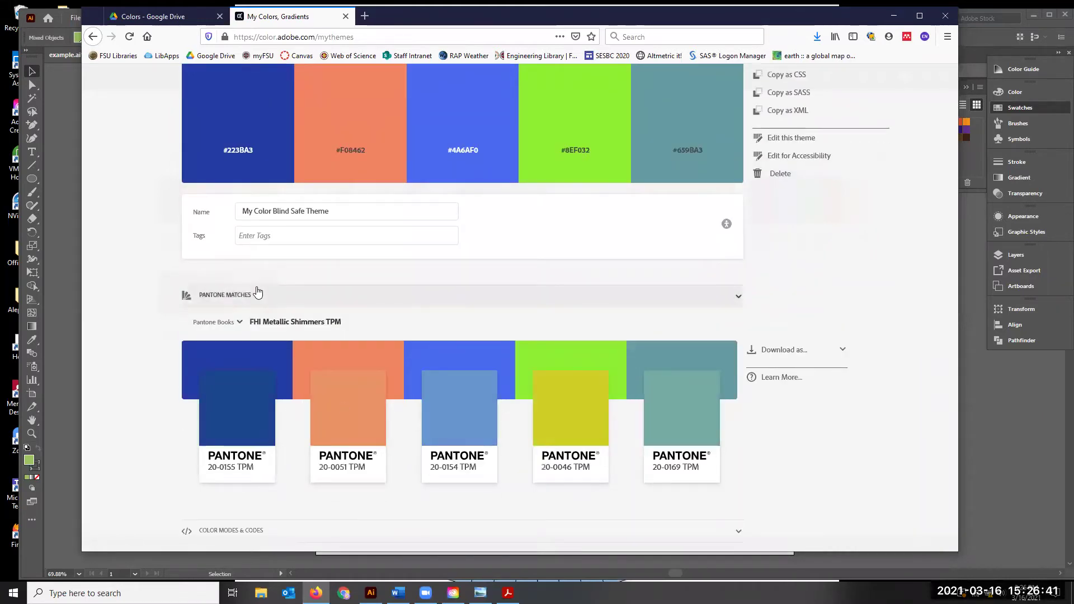
left_click(243, 535)
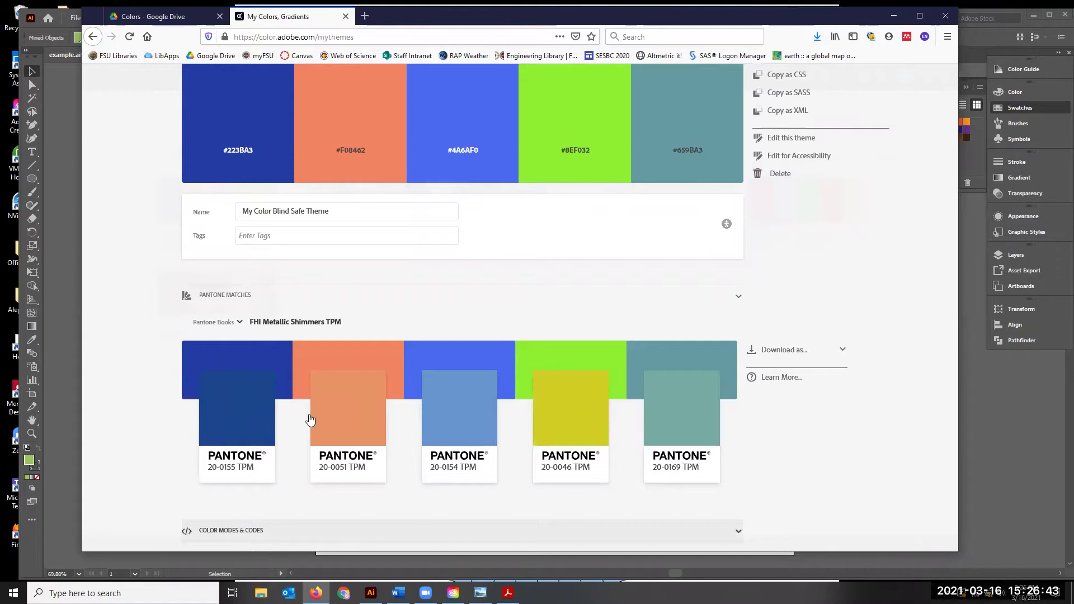
- Return to Adobe Color's creation page and extract a gradient from the image file cave-690131_1920
left_click(95, 38)
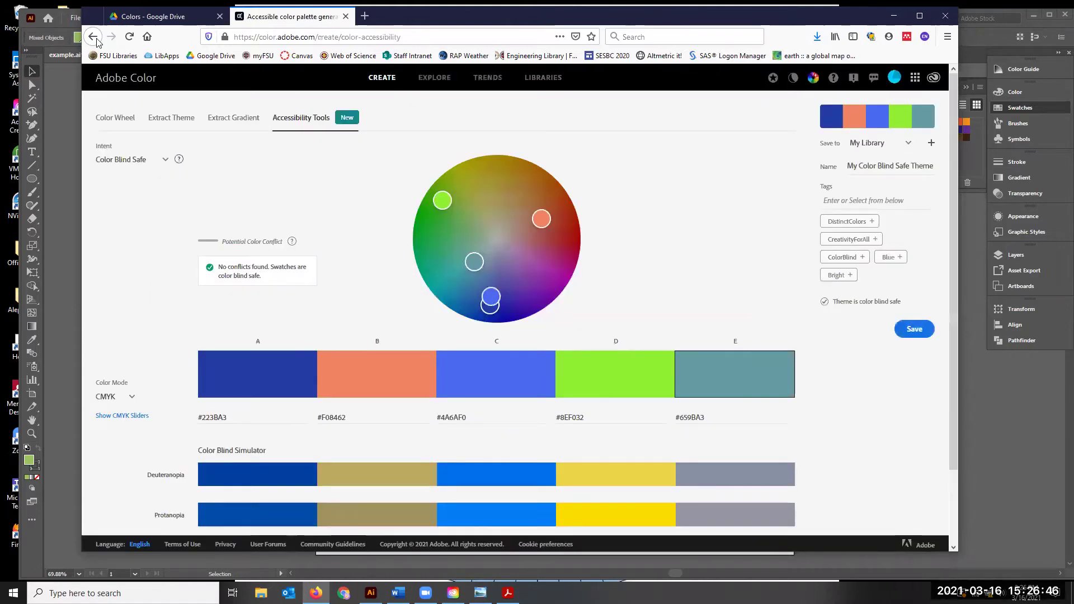
left_click(232, 118)
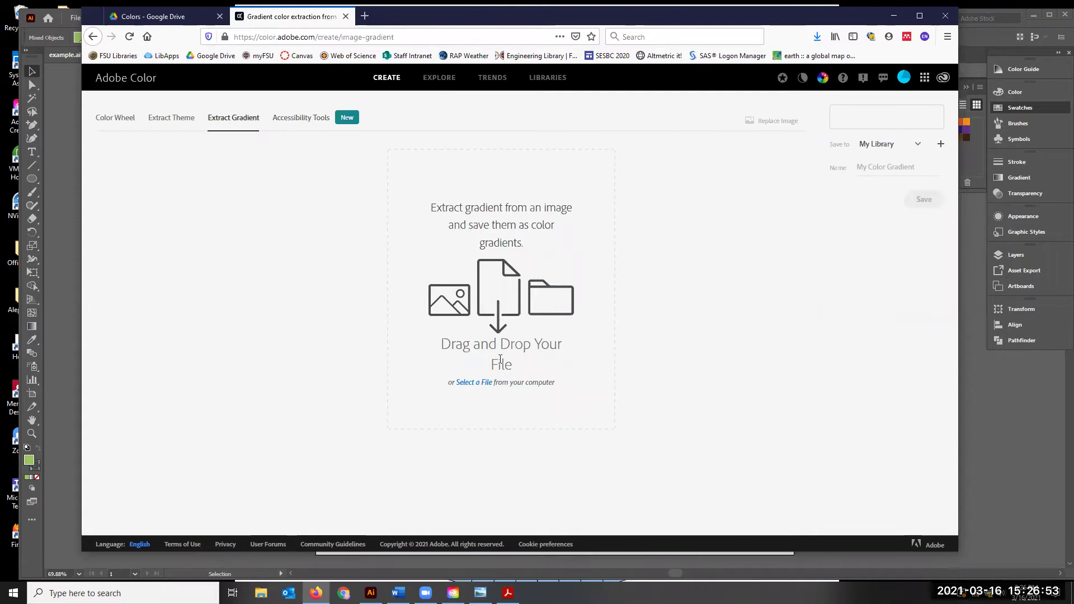
left_click(486, 385)
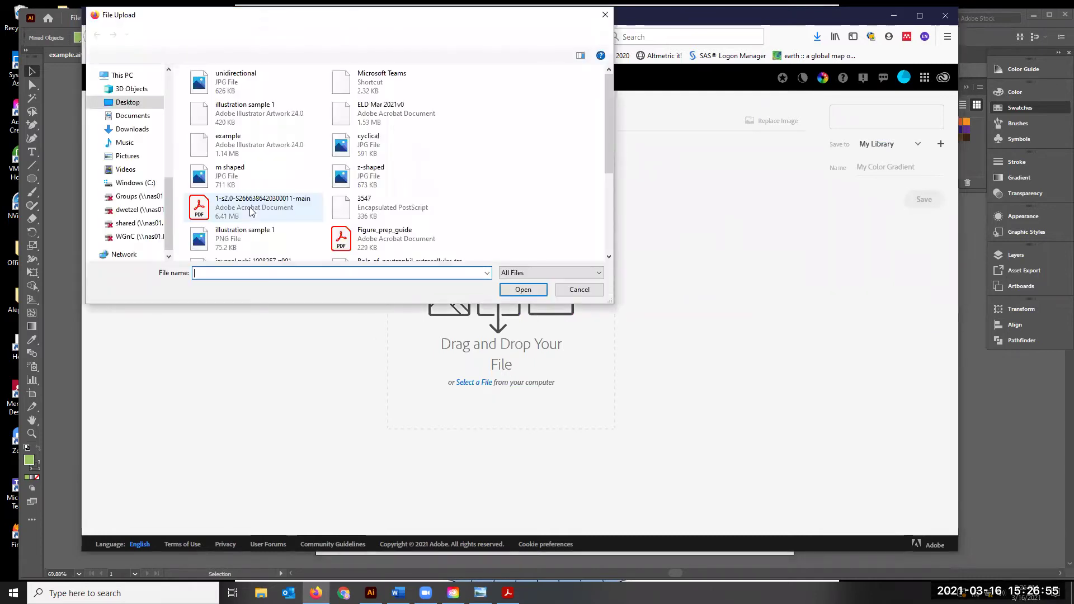
scroll(282, 165, "down", 3)
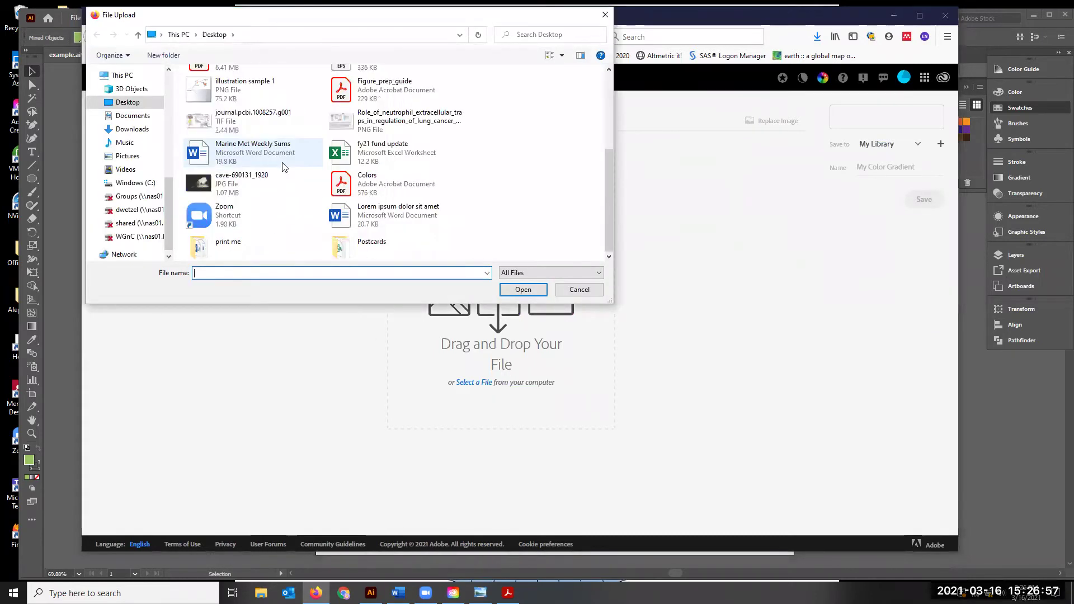
left_click(267, 174)
left_click(520, 291)
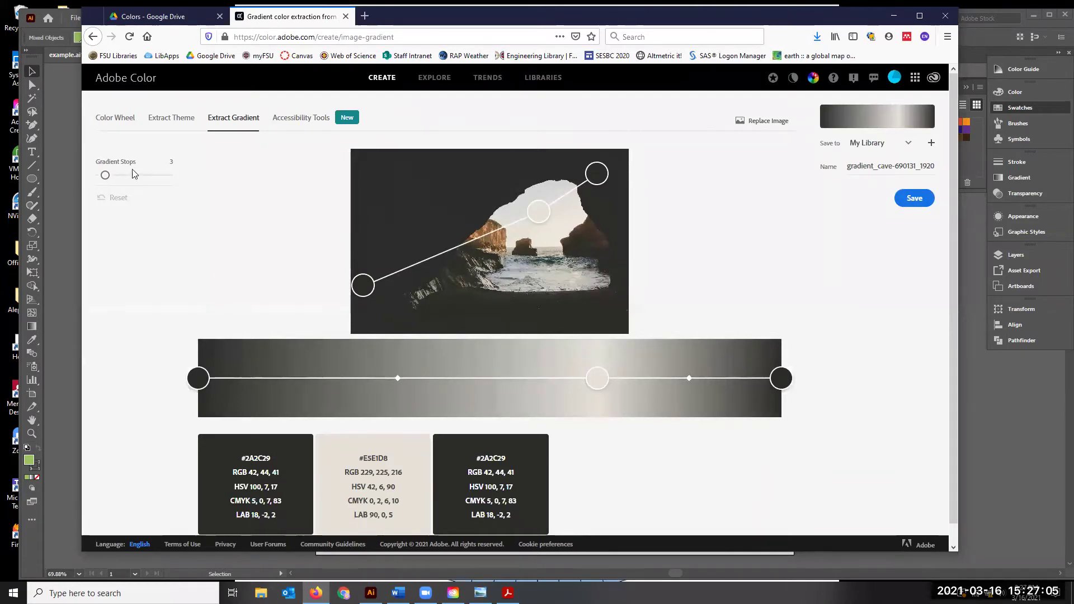
- Increase the extracted gradient to 7 stops and save gradient_cave-690131_1920 to My Library
left_click_drag(105, 175, 126, 175)
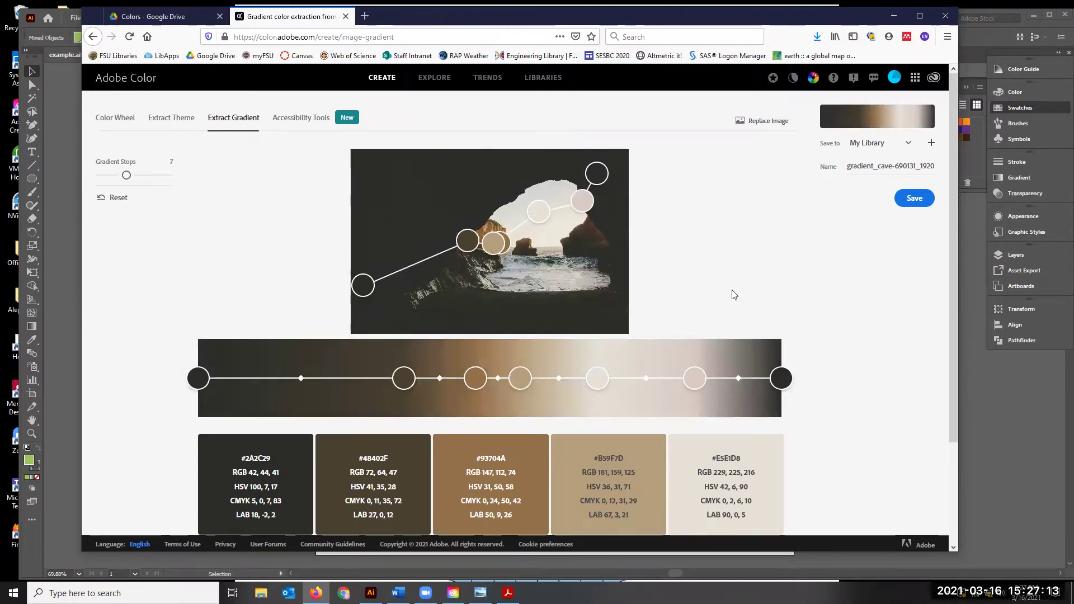
scroll(733, 295, "down", 3)
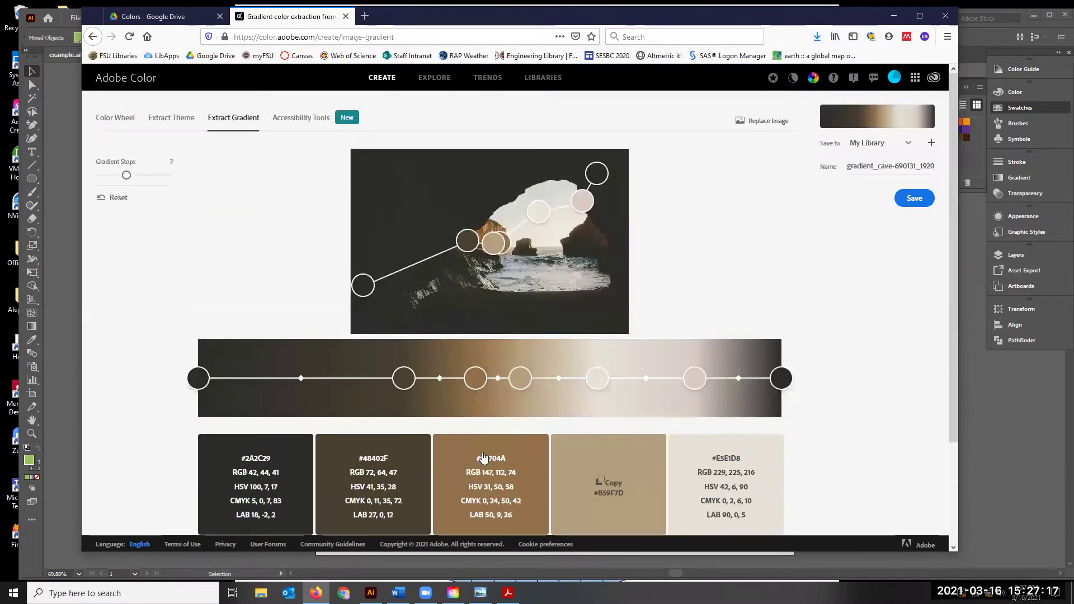
scroll(601, 503, "up", 3)
left_click(911, 199)
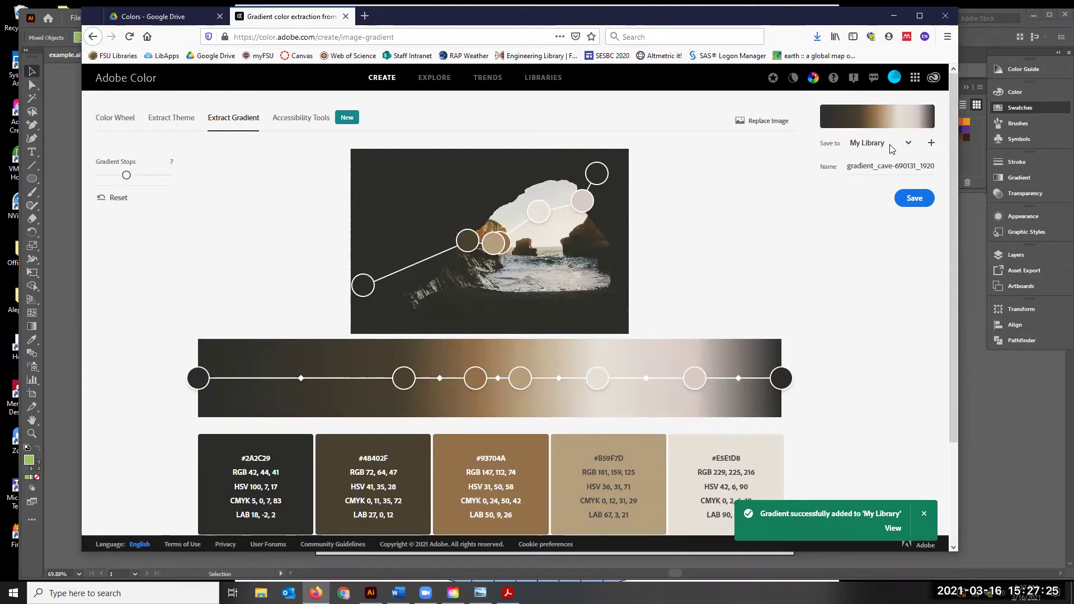
- View the saved items in My Library, open the second cave gradient and examine its color modes and codes
left_click(893, 528)
left_click(141, 165)
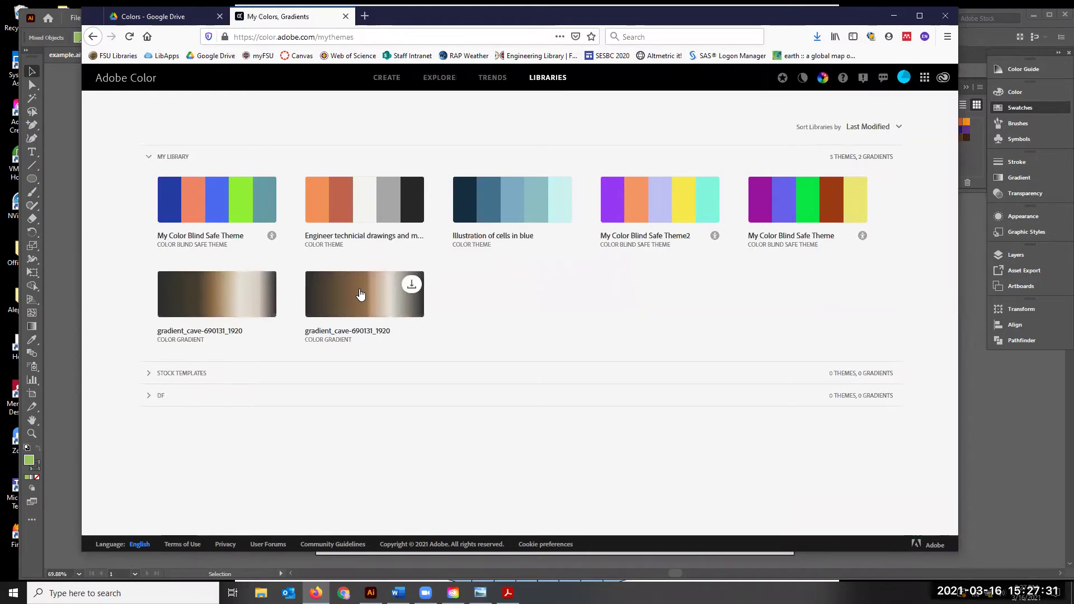
left_click(355, 299)
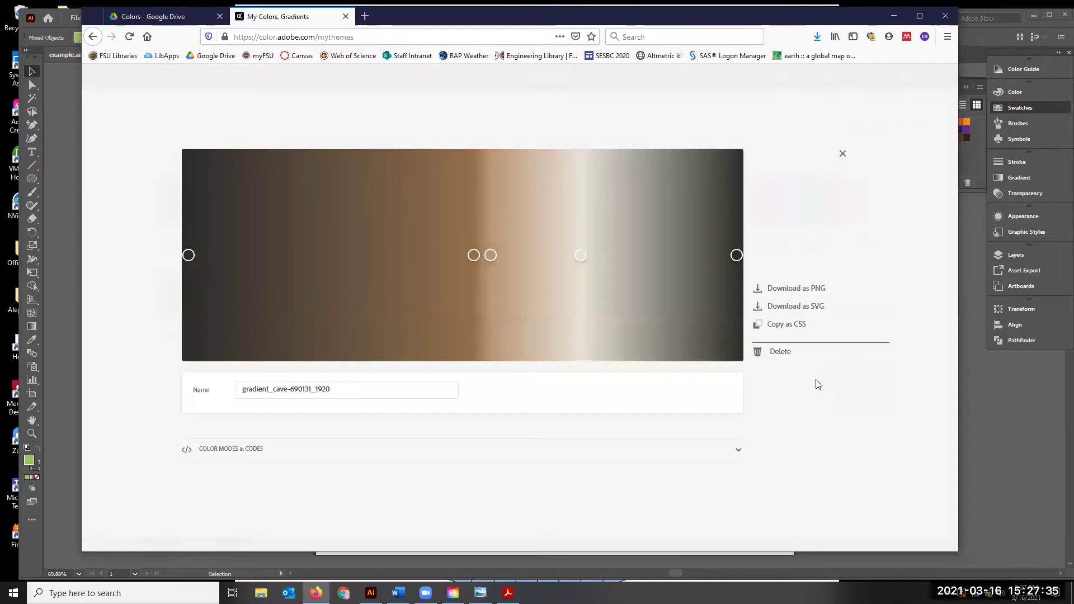
left_click(249, 452)
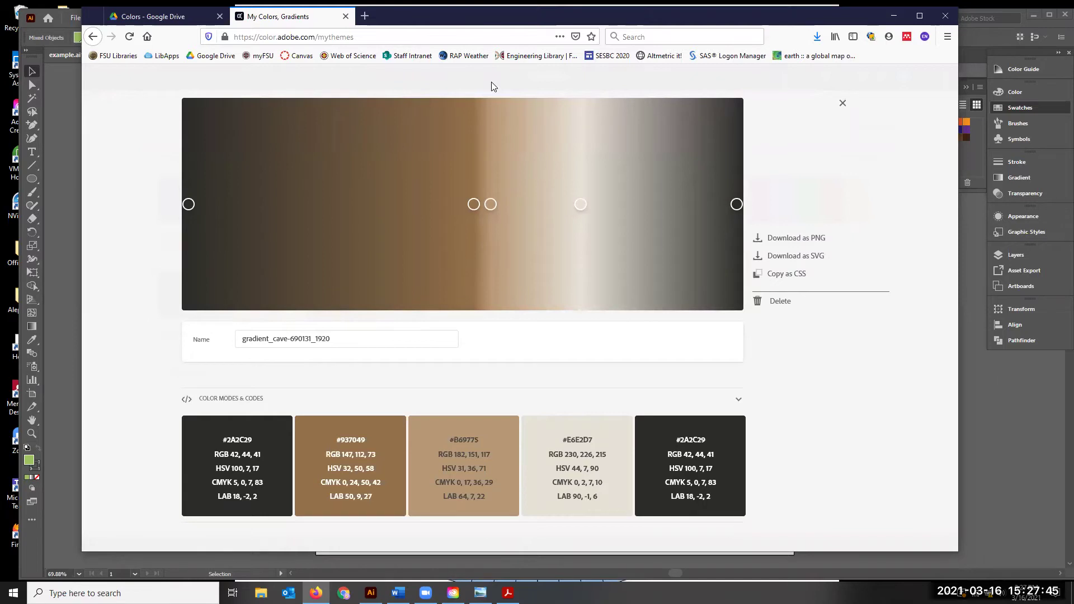
- Return to Illustrator, undo the fill changes applied to the whole example figure, and deselect everything
left_click(944, 16)
left_click(400, 365)
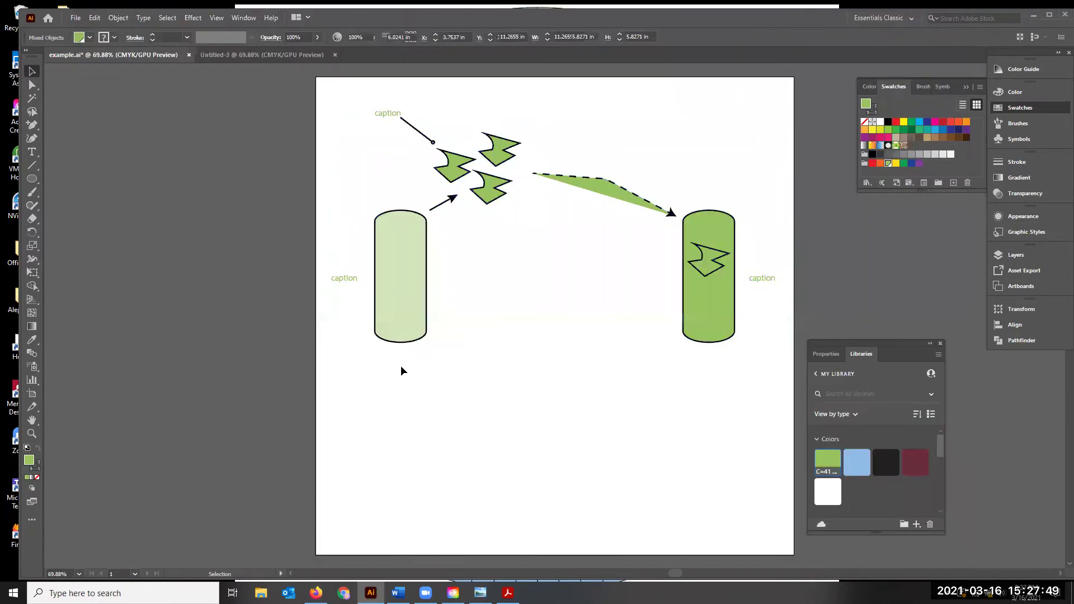
key("a")
key("ctrl+a")
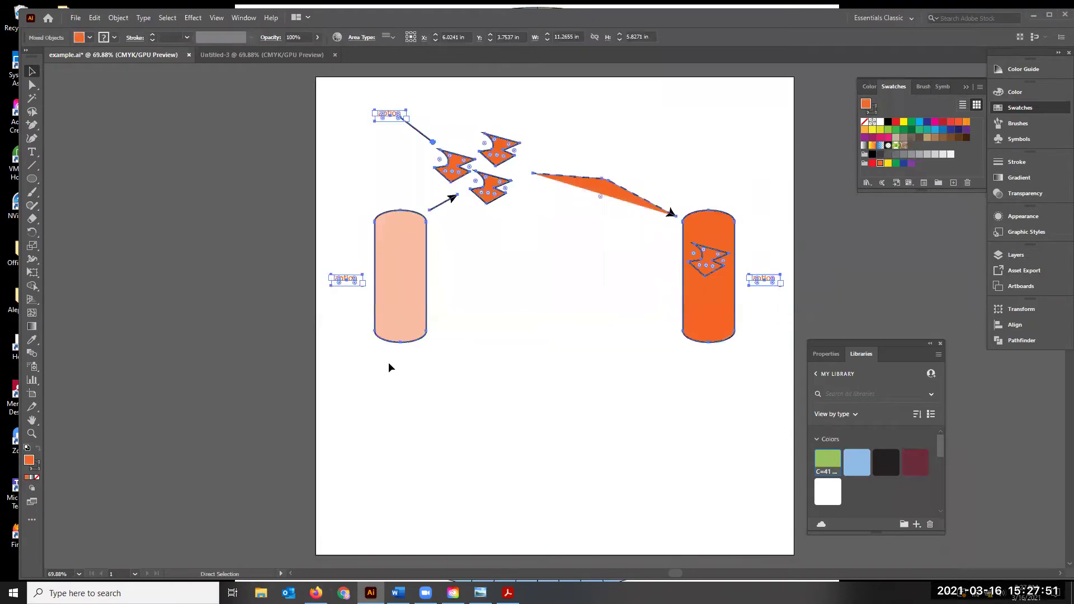
key("ctrl+z")
key("v")
left_click(418, 395)
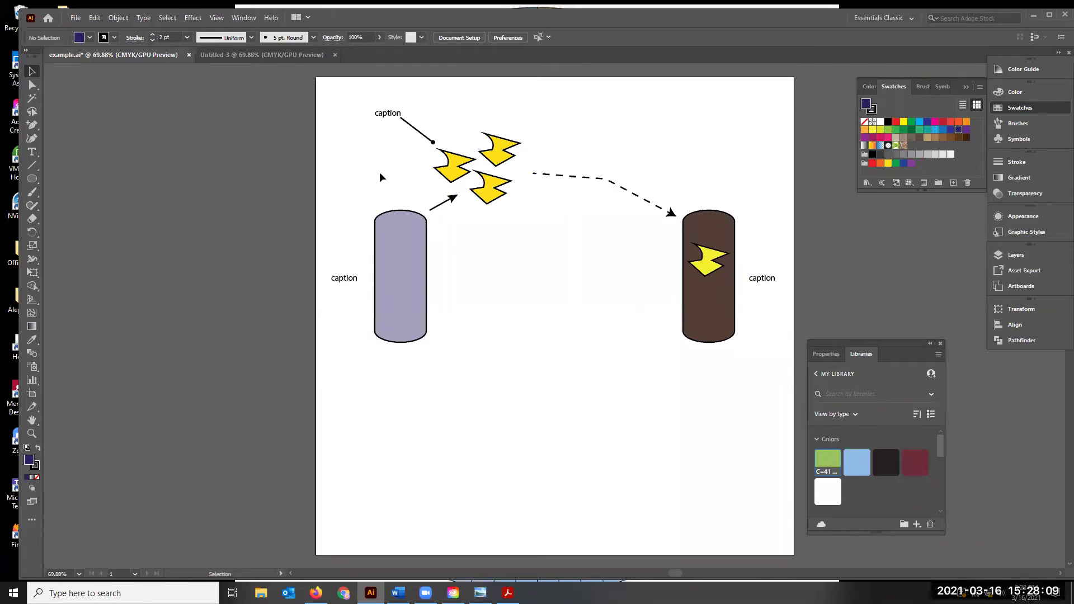
- Bring up the settings for a new document and review the raster effects resolution options, keeping High (300 ppi)
left_click(74, 17)
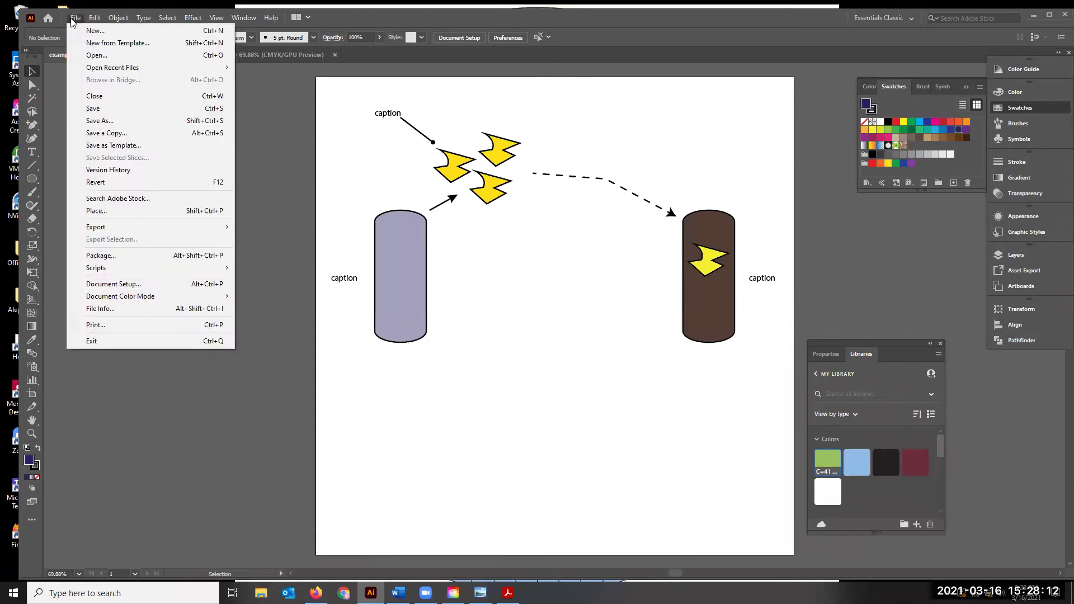
left_click(120, 32)
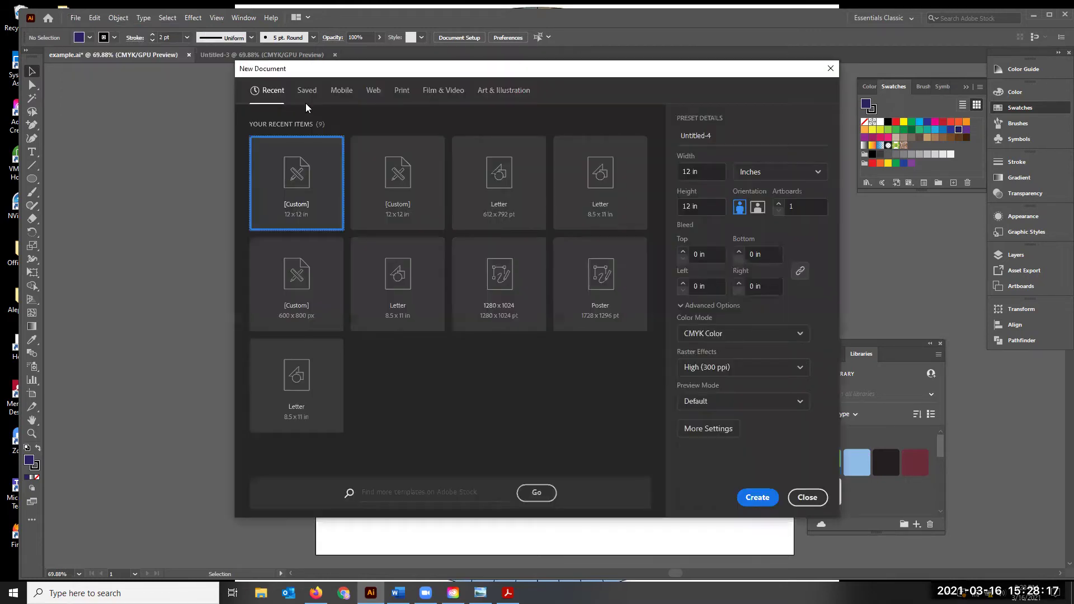
left_click(734, 367)
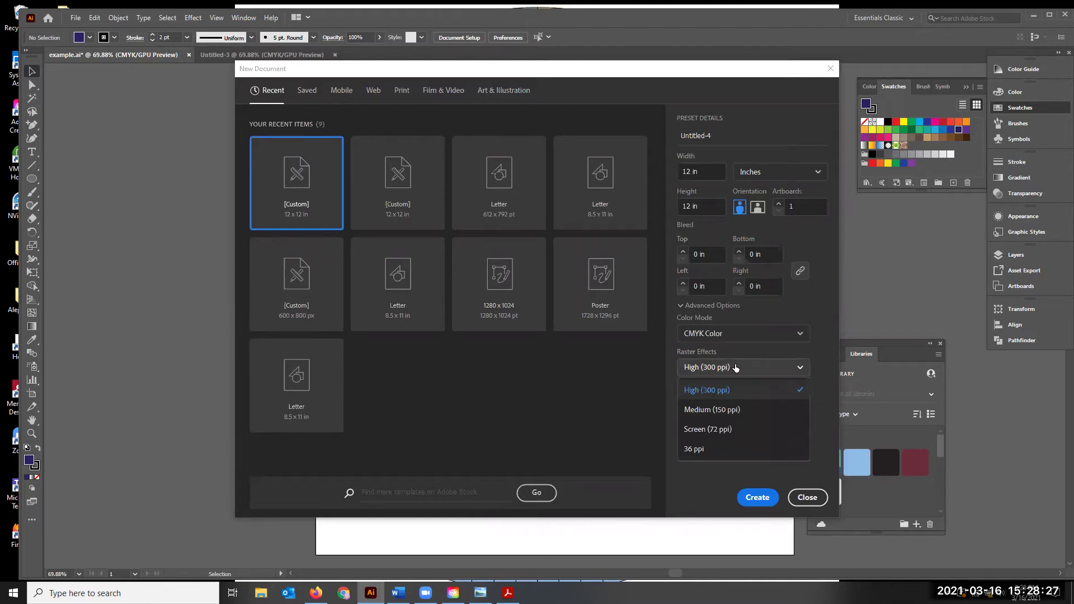
left_click(735, 363)
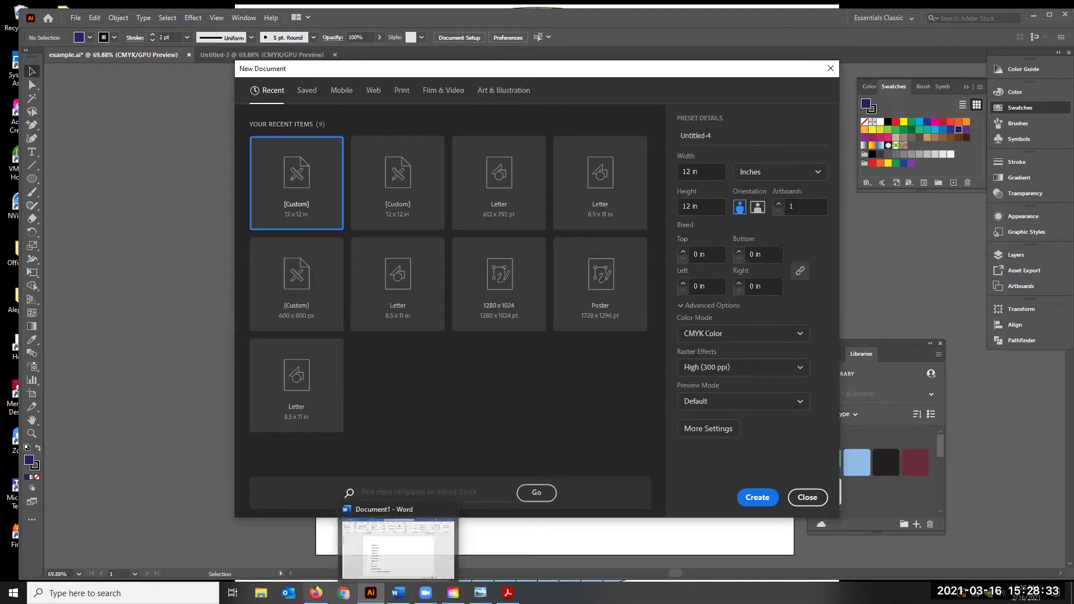
- Read Figure_prep_guide.pdf from the Colors folder in Google Drive, return to Illustrator and cancel the new document
left_click(316, 592)
left_click(193, 17)
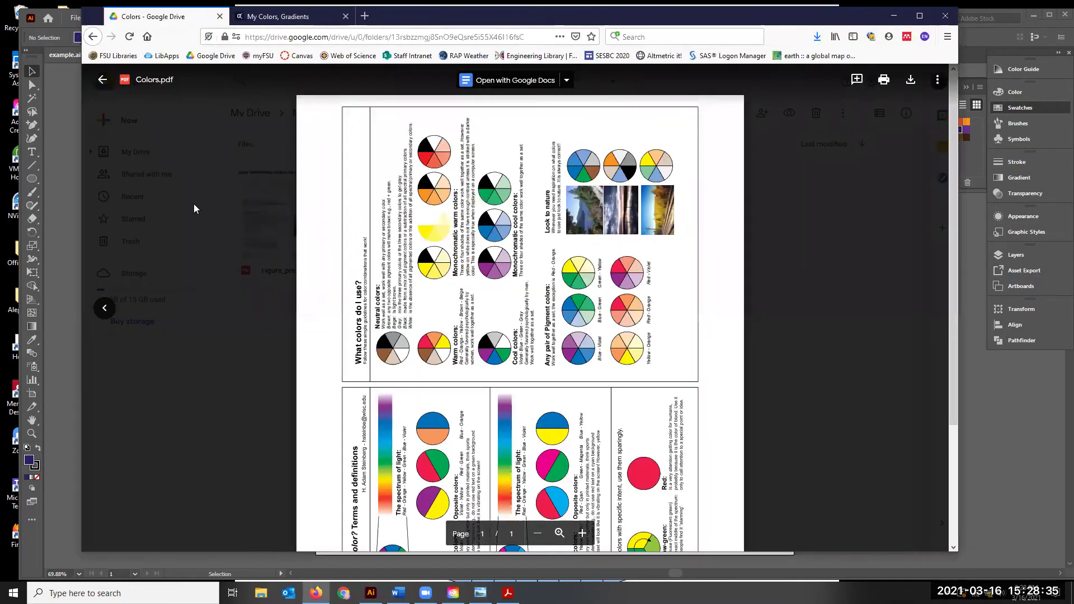
left_click(194, 205)
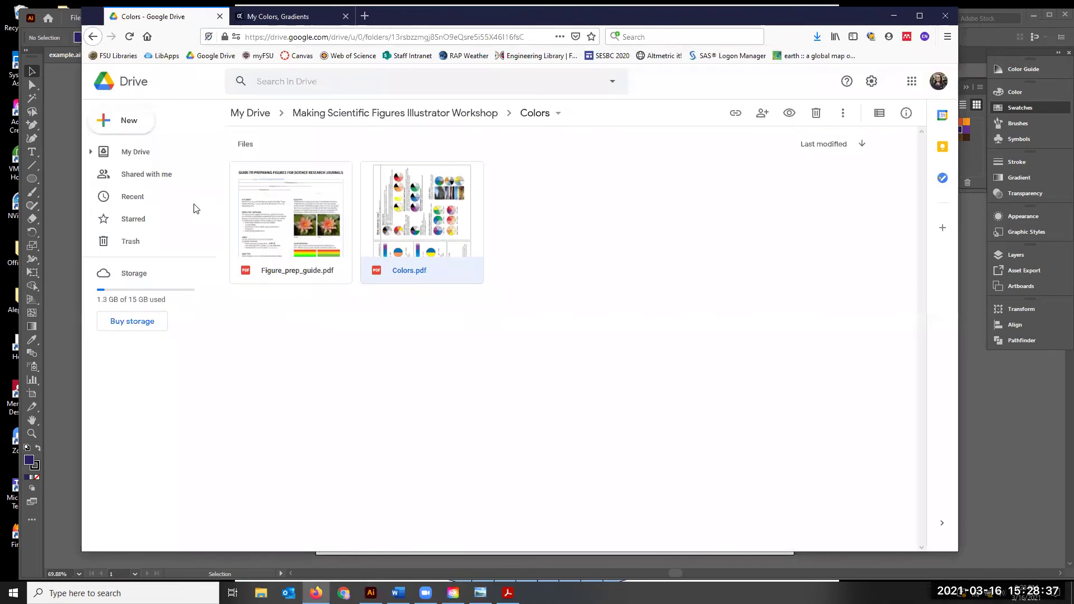
double_click(290, 219)
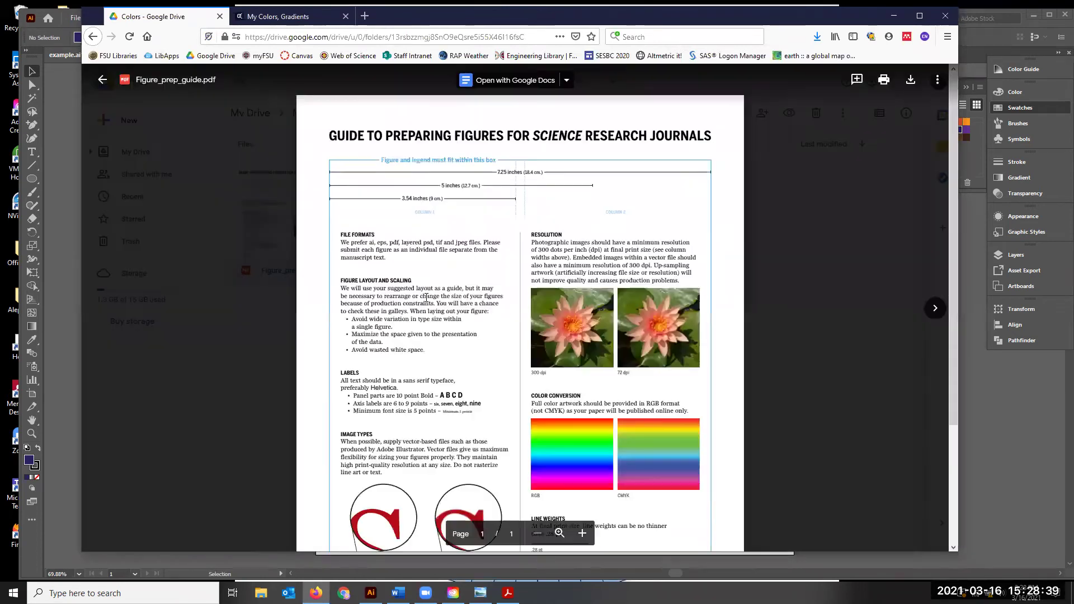
scroll(426, 301, "down", 5)
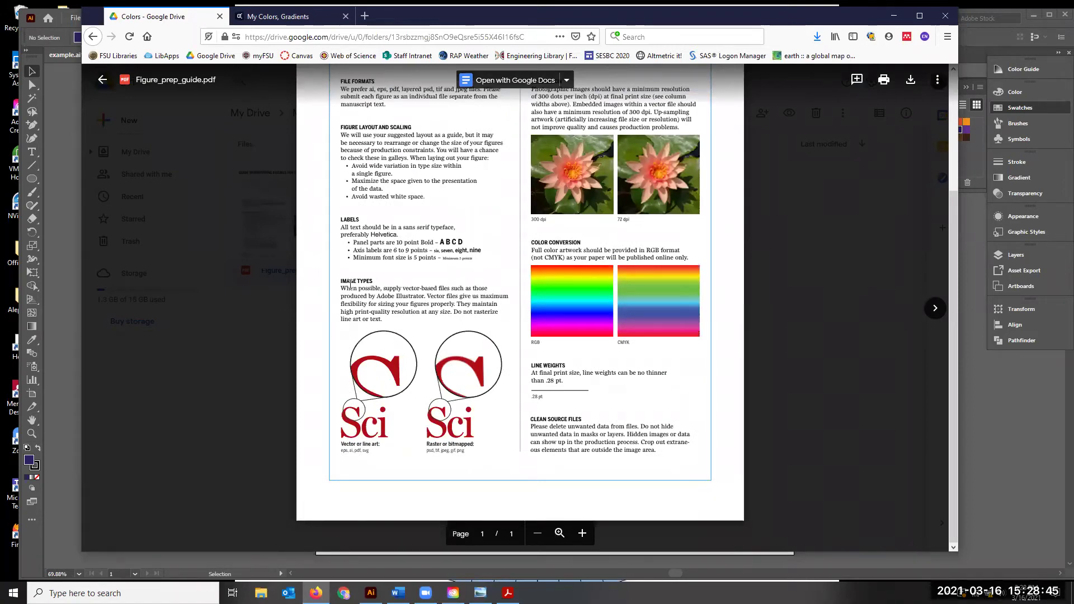
scroll(350, 284, "up", 1)
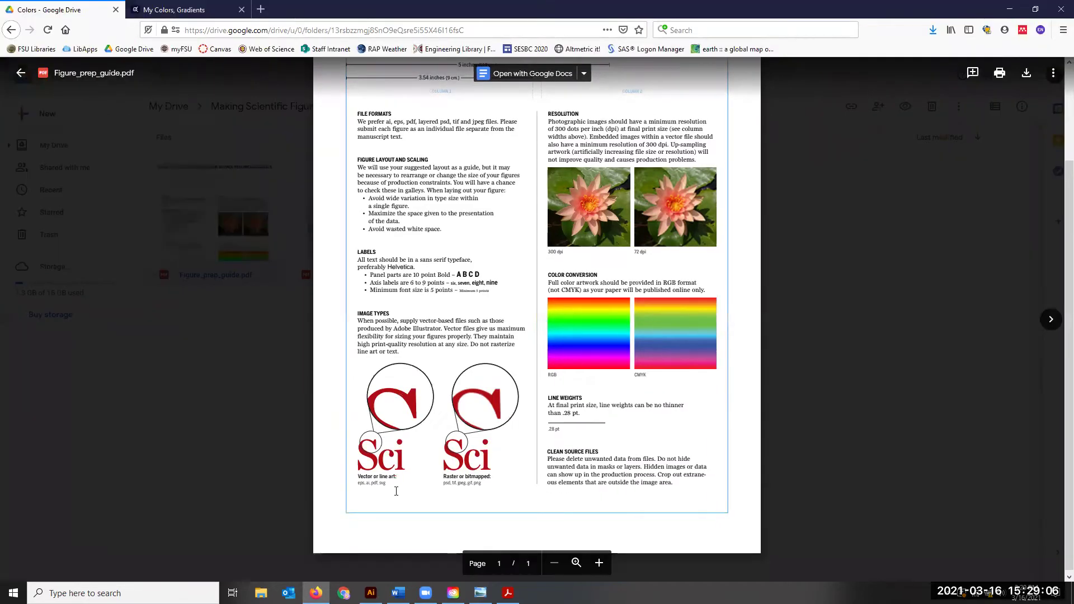
double_click(458, 23)
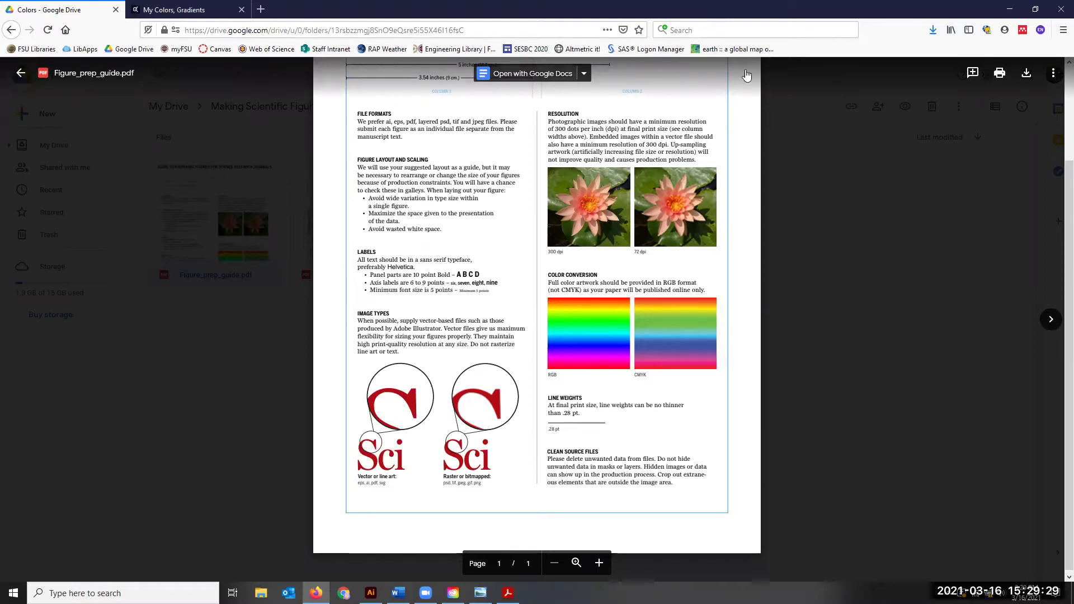
left_click(1013, 9)
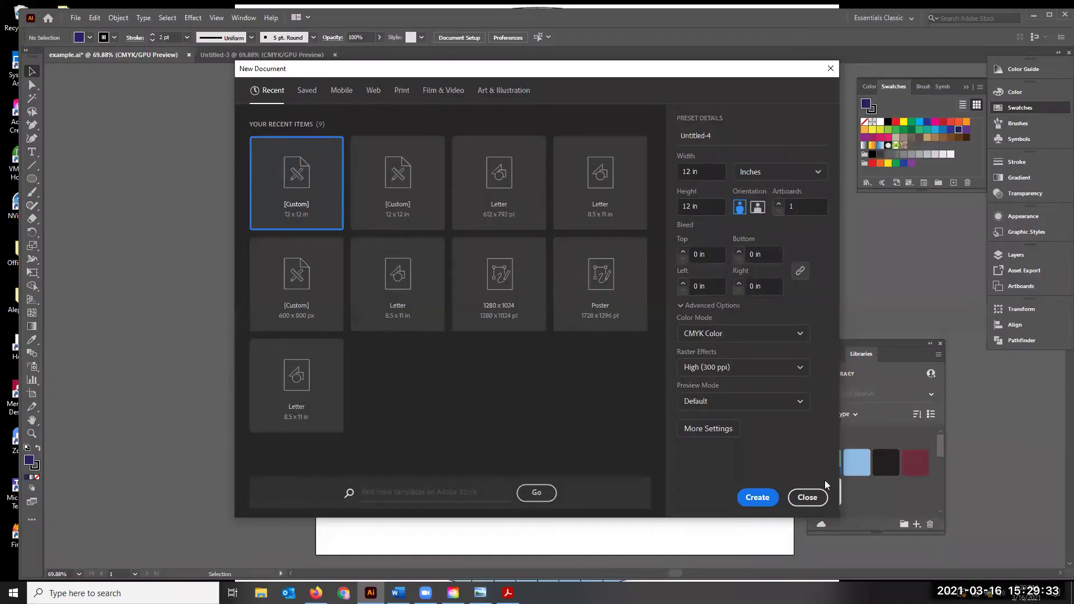
left_click(807, 497)
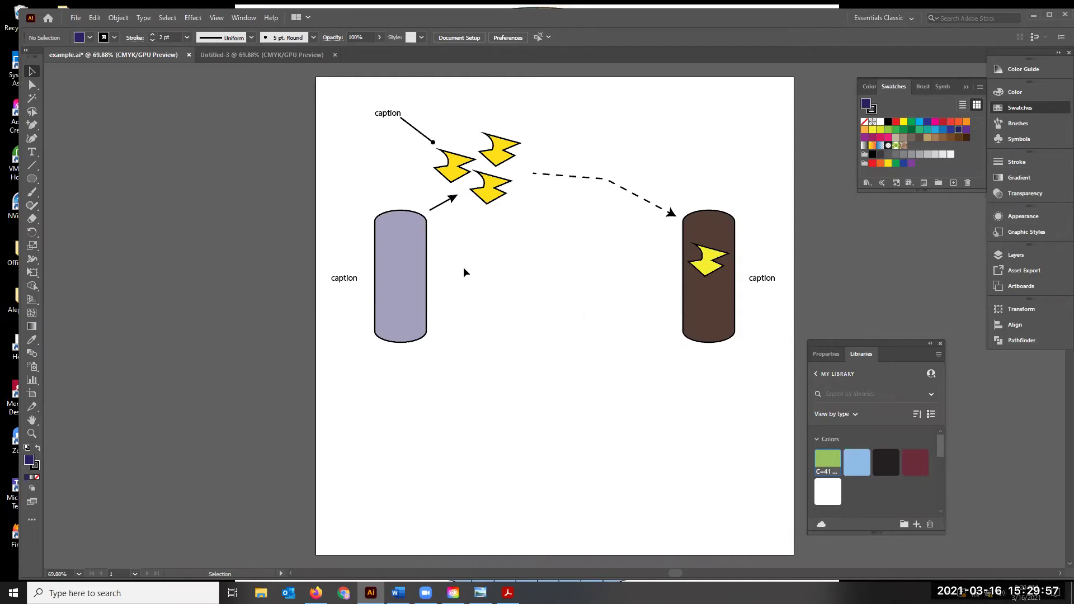
- Switch to the Untitled-3 document and dock the Properties and Libraries panels with Appearance and Graphic Styles
left_click(253, 55)
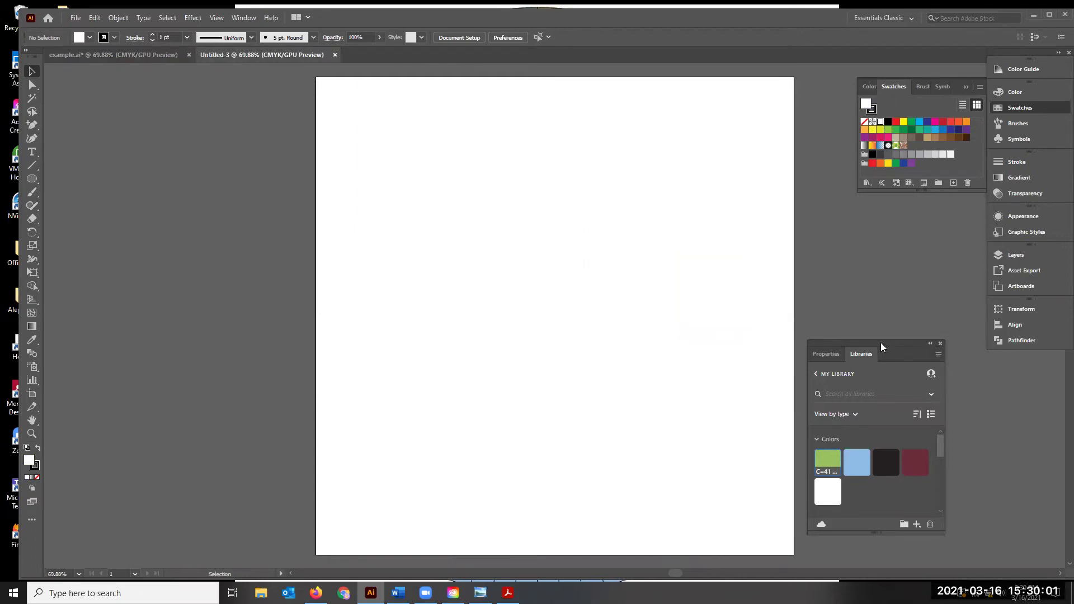
left_click_drag(861, 353, 1006, 210)
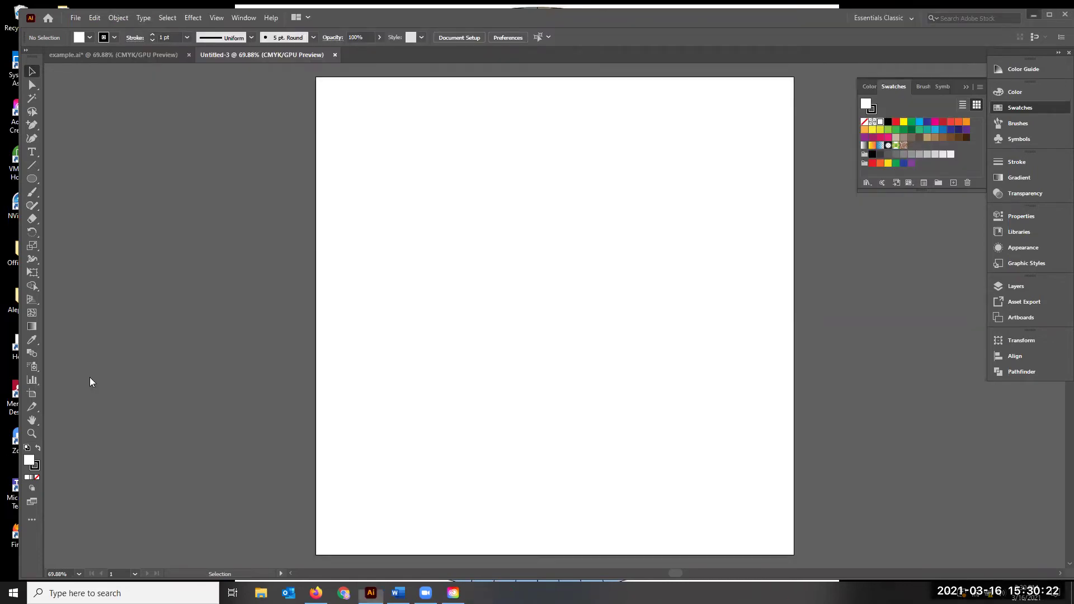
key("super+d")
double_click(77, 383)
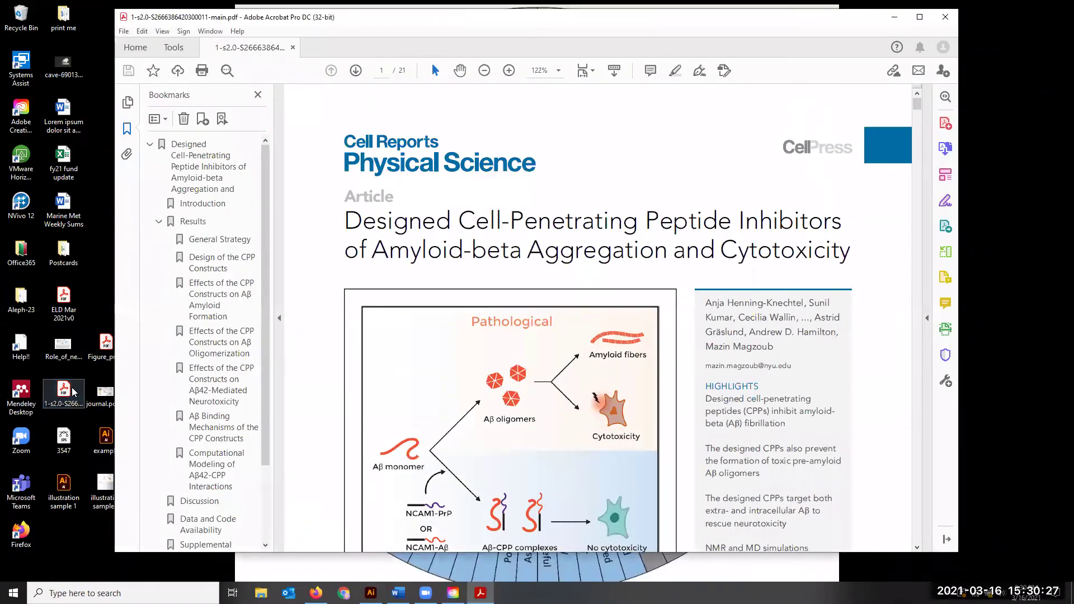
scroll(442, 412, "down", 3)
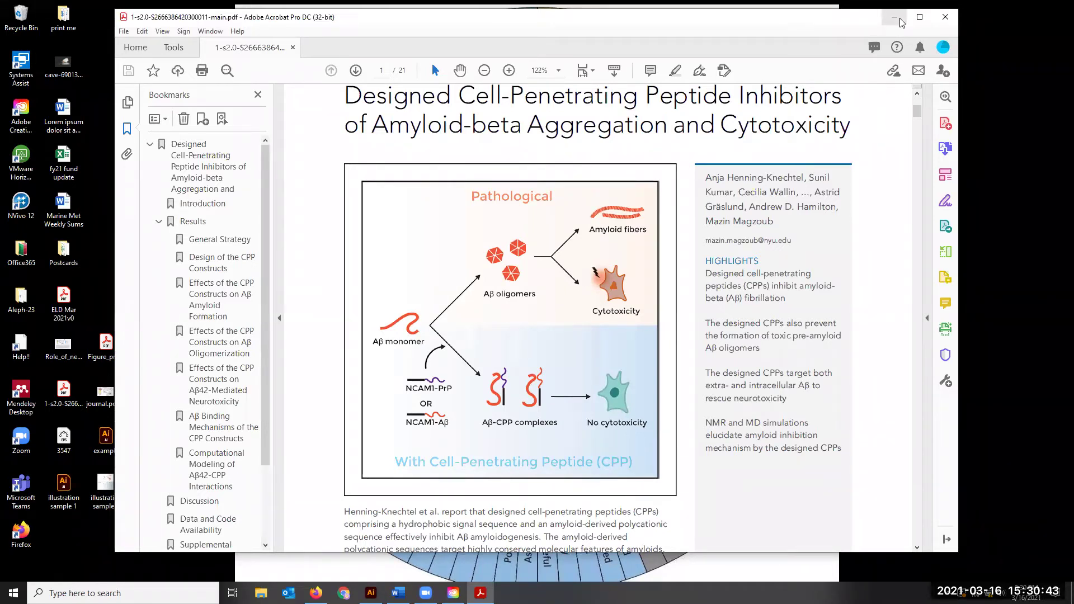
left_click(945, 19)
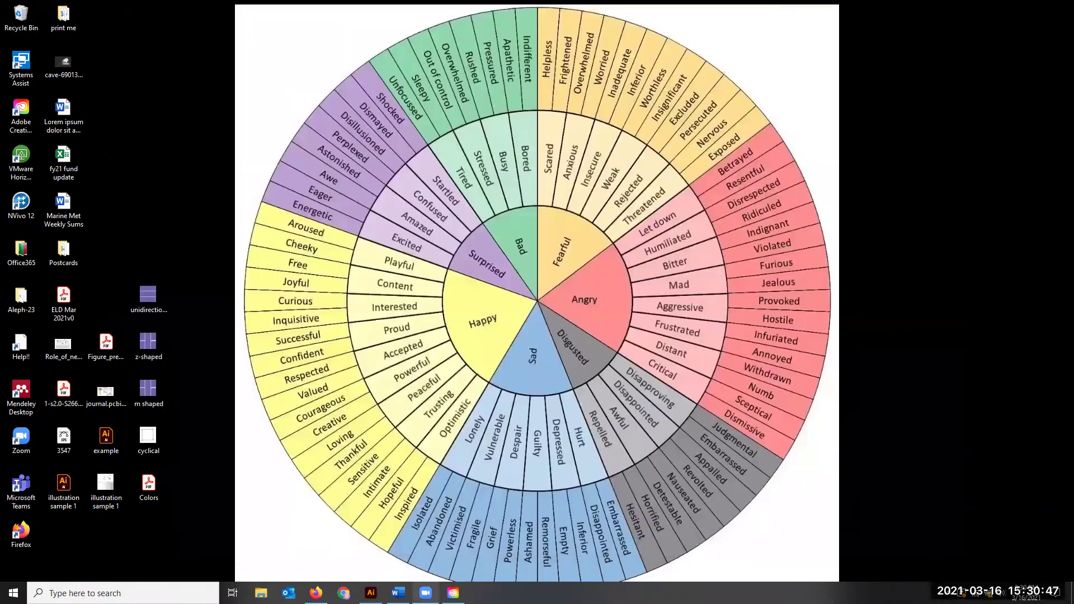
mouse_move(370, 593)
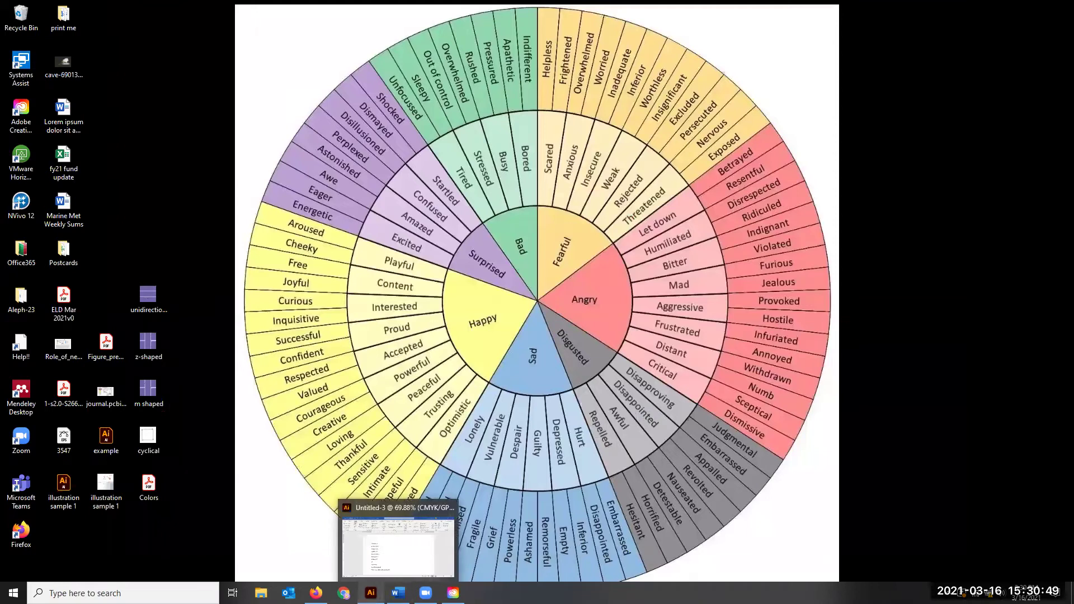
left_click(399, 545)
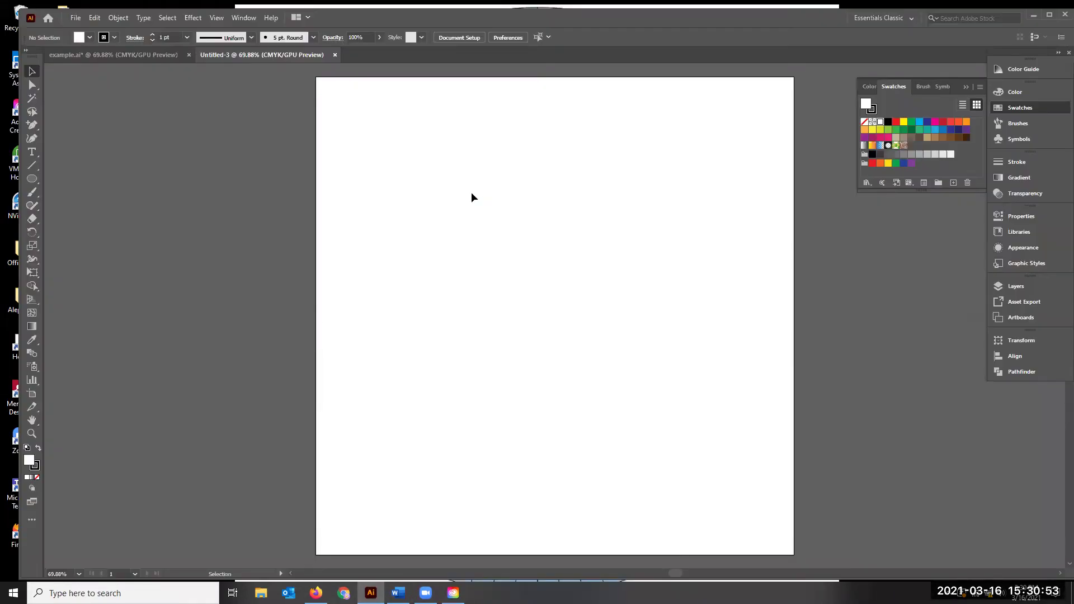
- Try drawing a square about 11.02 in wide inside the artboard with the Rectangle tool, and check the Smart Guides setting
left_click(950, 87)
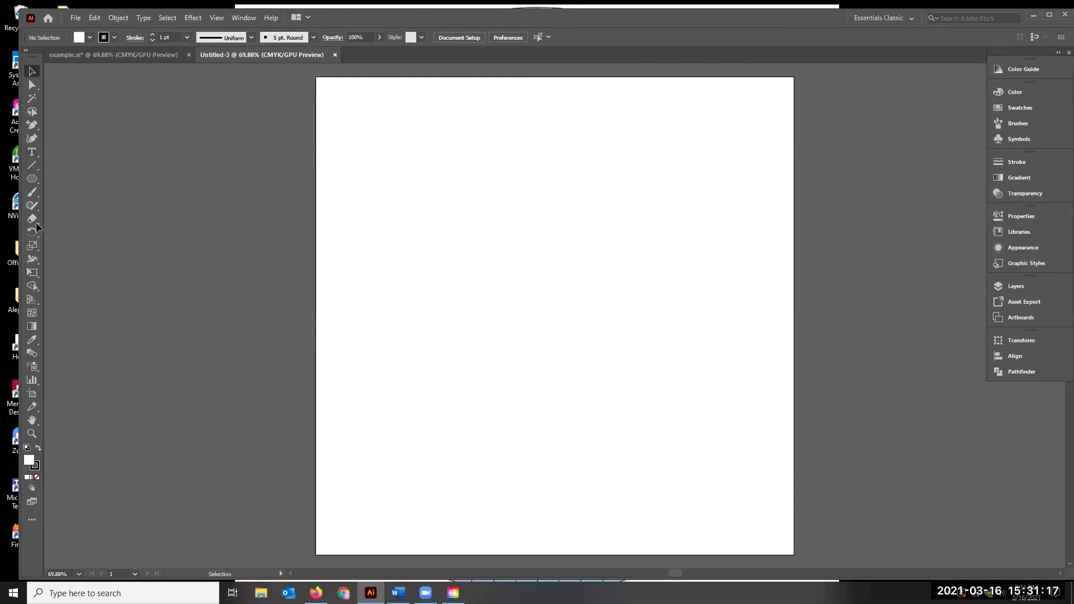
left_click_drag(31, 180, 75, 180)
left_click(31, 180)
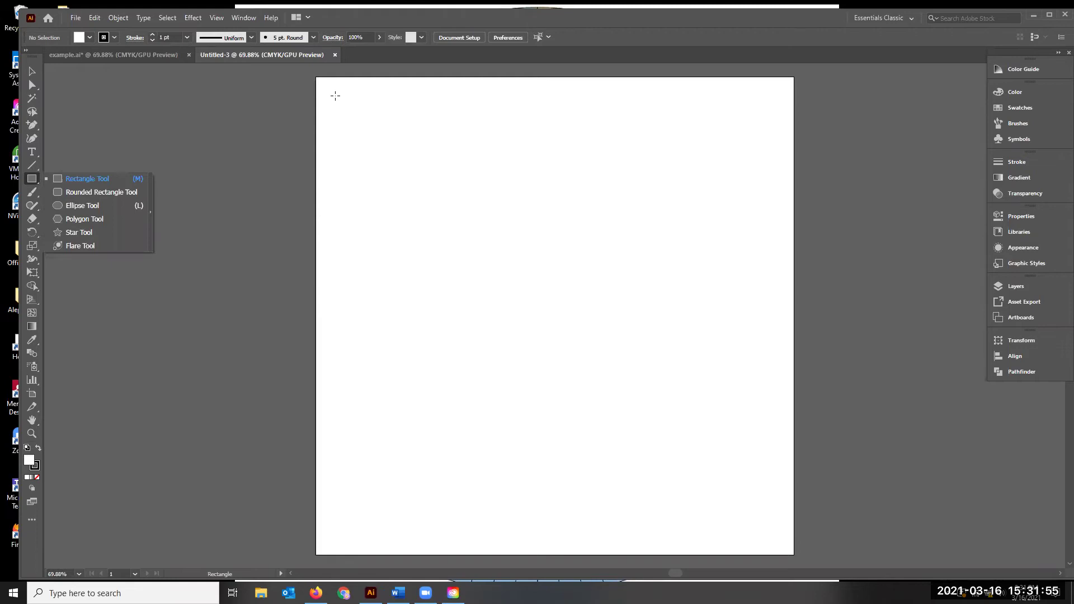
left_click_drag(336, 96, 777, 541)
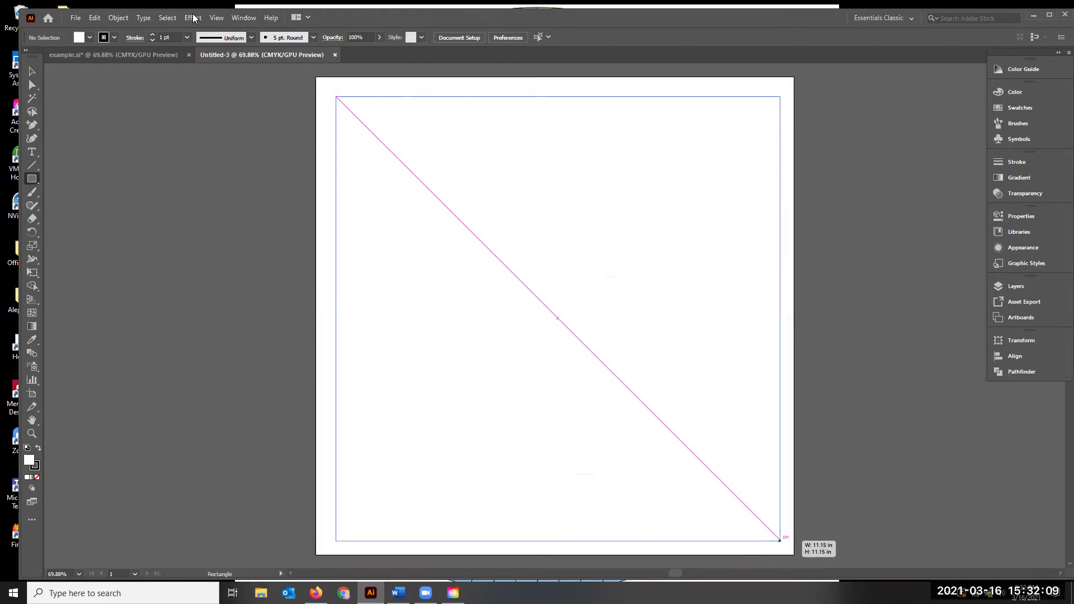
left_click(216, 17)
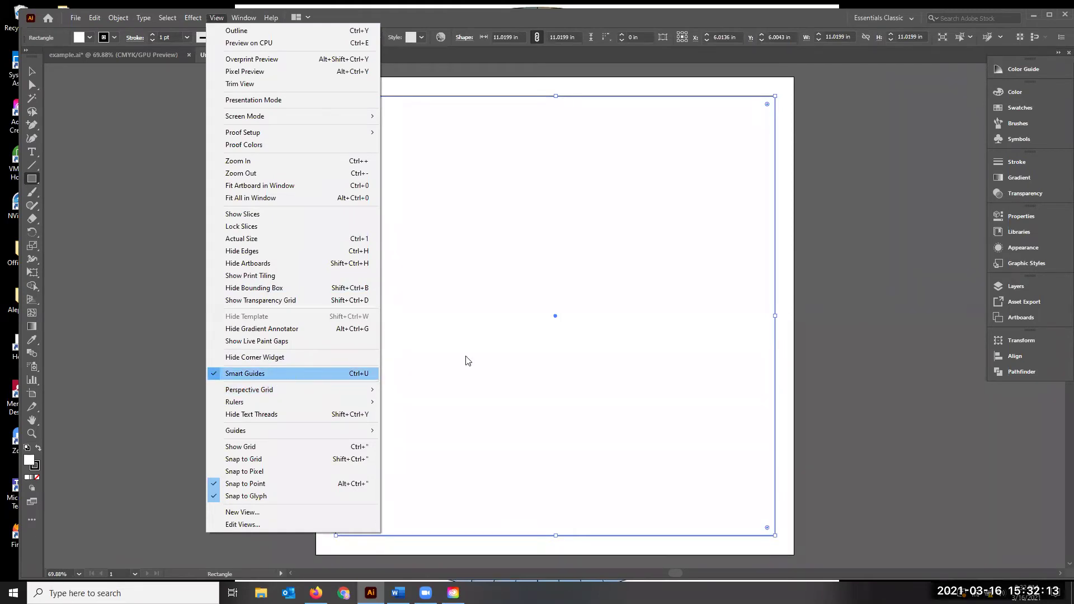
left_click(576, 336)
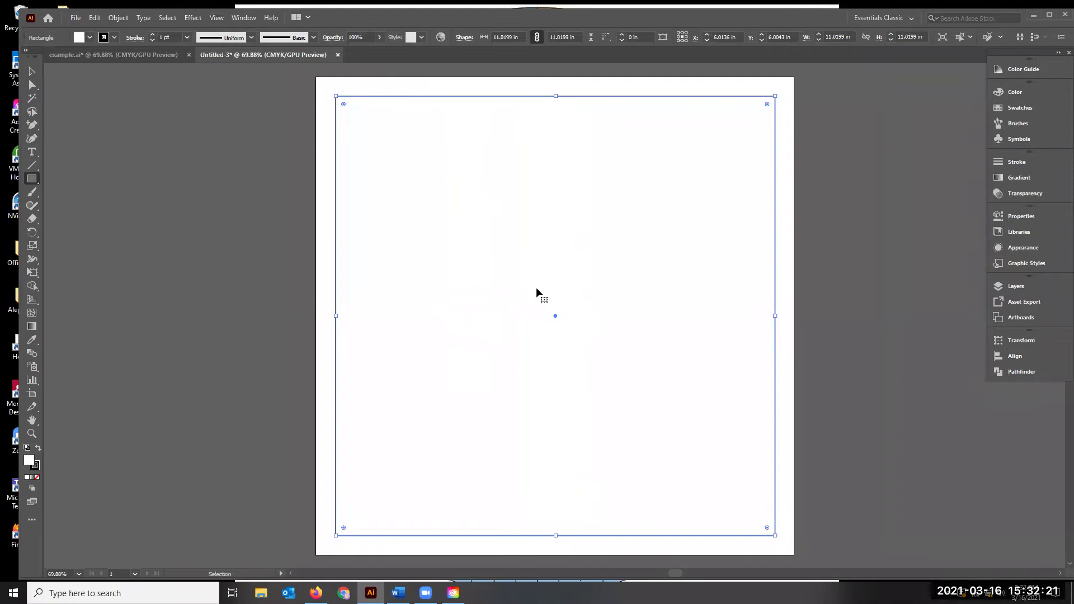
left_click(331, 101)
- Draw a square frame about 10.97 in wide inside the artboard and a 10.97 × 5.49 in rectangle covering its lower half
key("m")
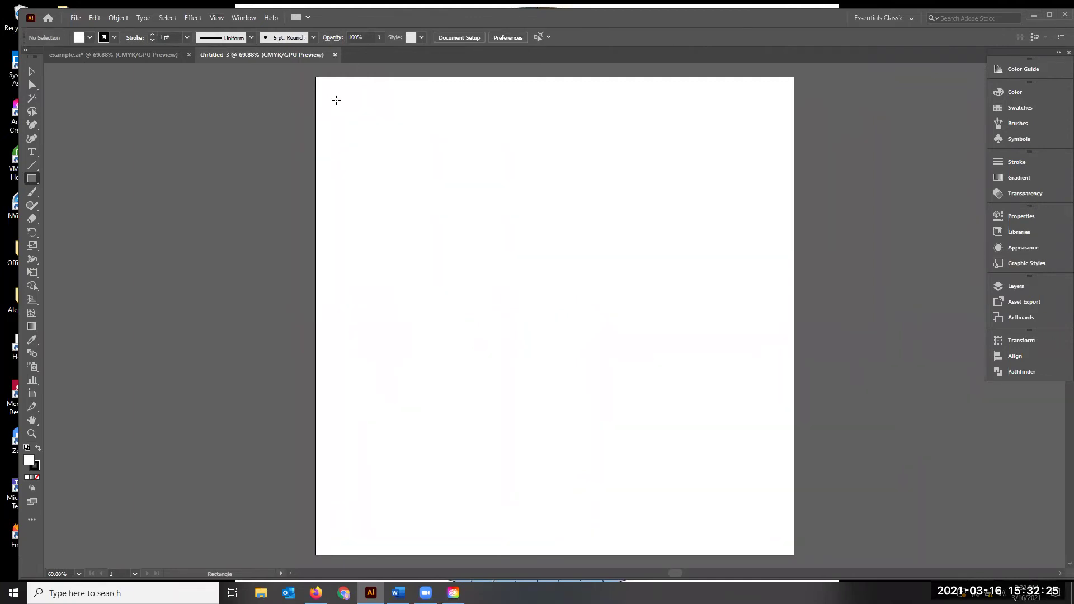
mouse_move(337, 100)
left_mouse_down()
mouse_move(458, 158)
mouse_move(761, 374)
mouse_move(728, 336)
mouse_move(781, 393)
mouse_move(774, 384)
left_mouse_up()
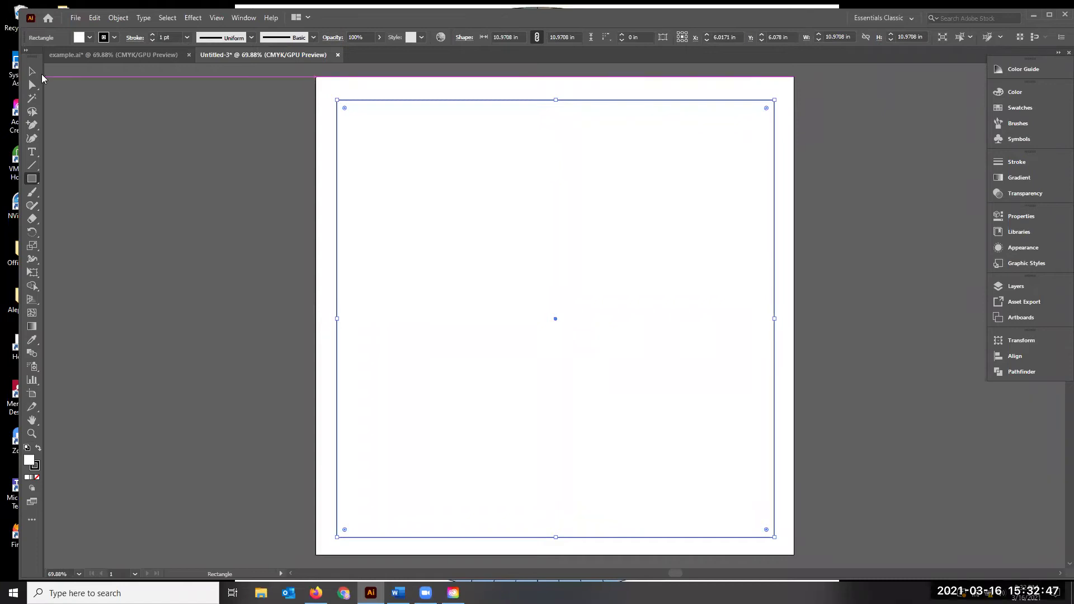
key("v")
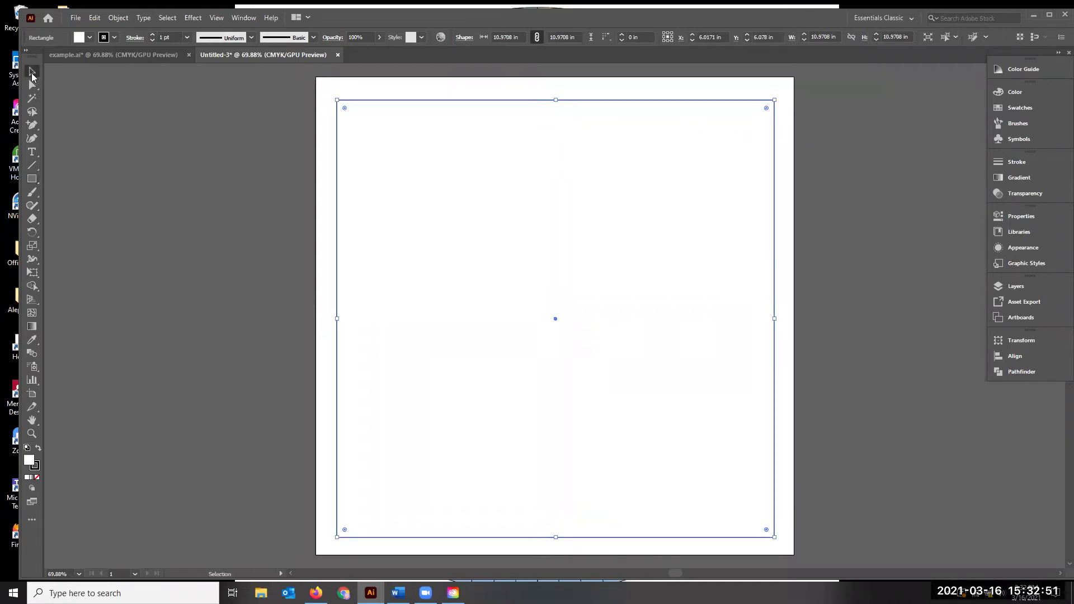
left_click(87, 119)
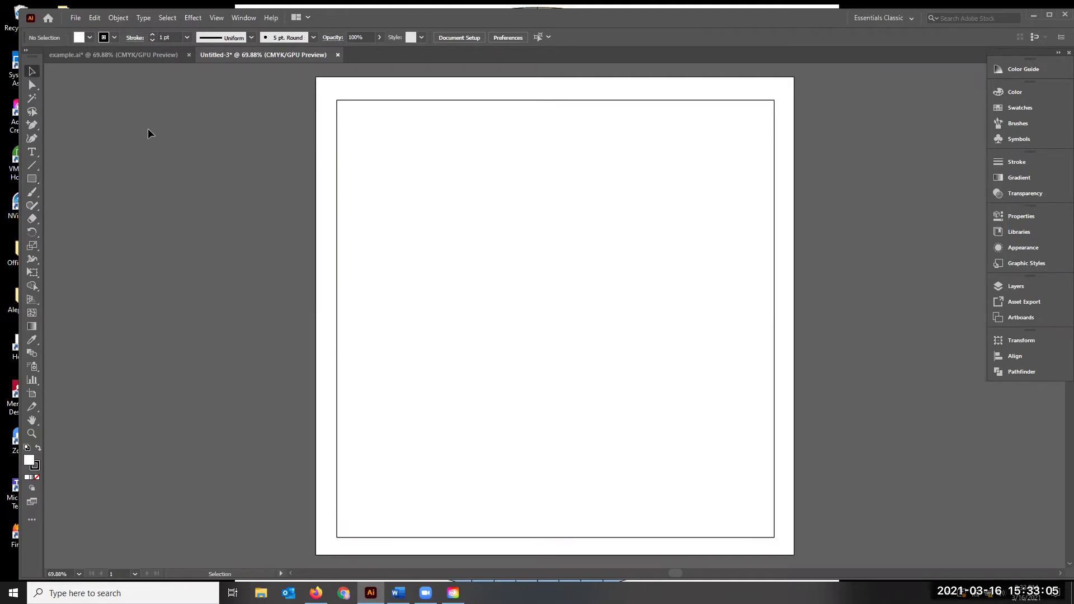
key("m")
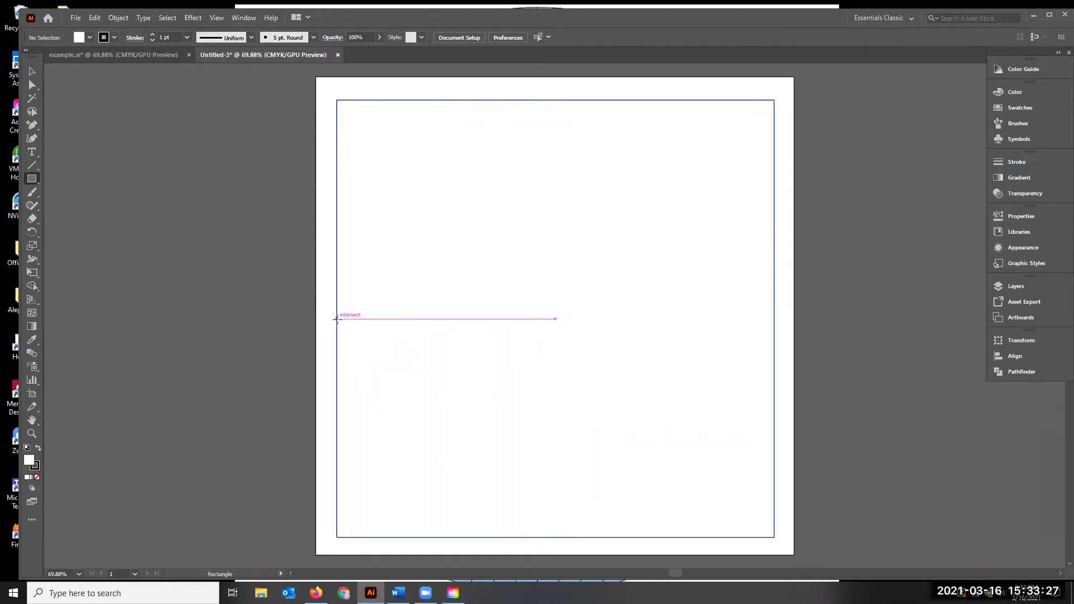
left_click_drag(336, 319, 773, 537)
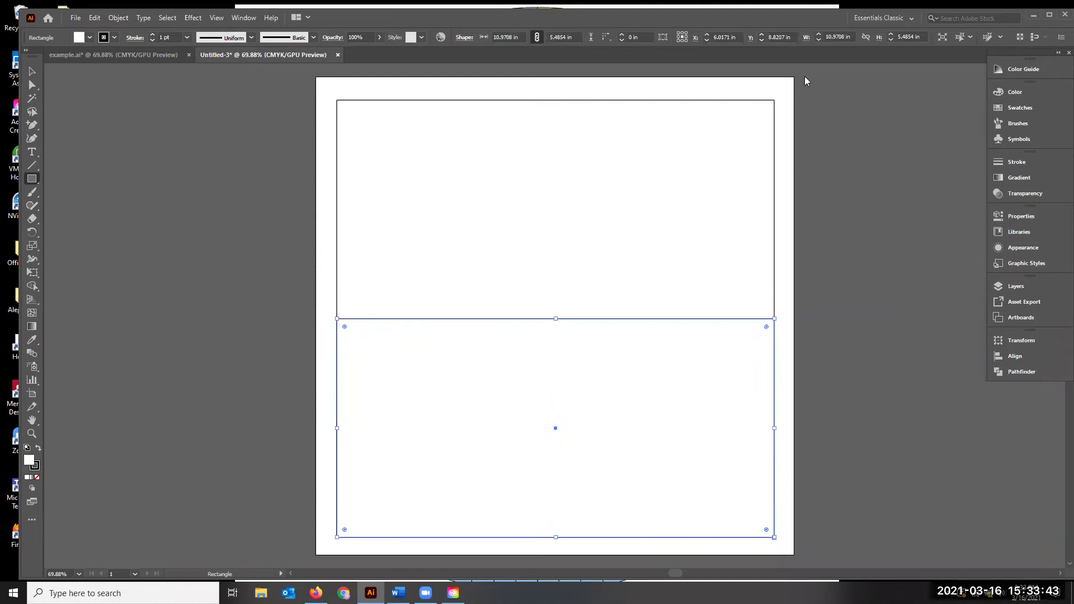
key("super+d")
left_click(63, 392)
double_click(64, 392)
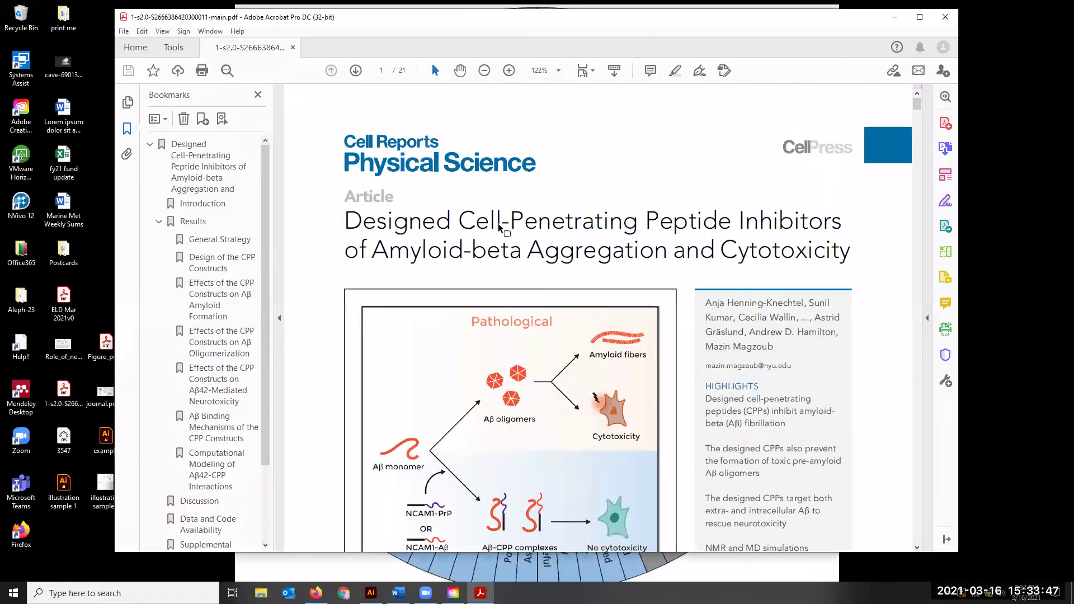
scroll(499, 227, "down", 1)
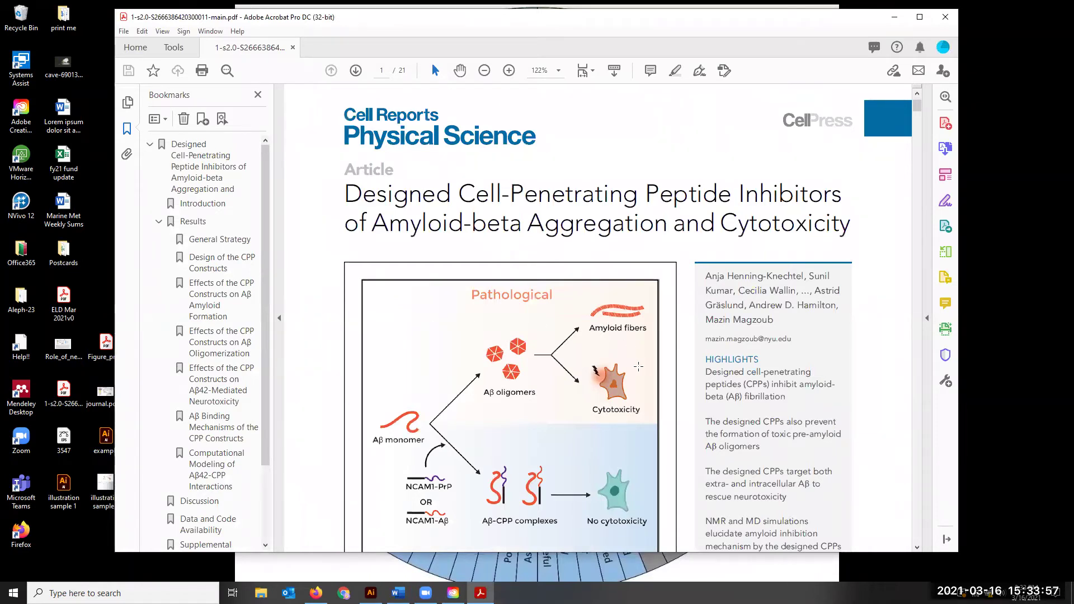
key("super+Down")
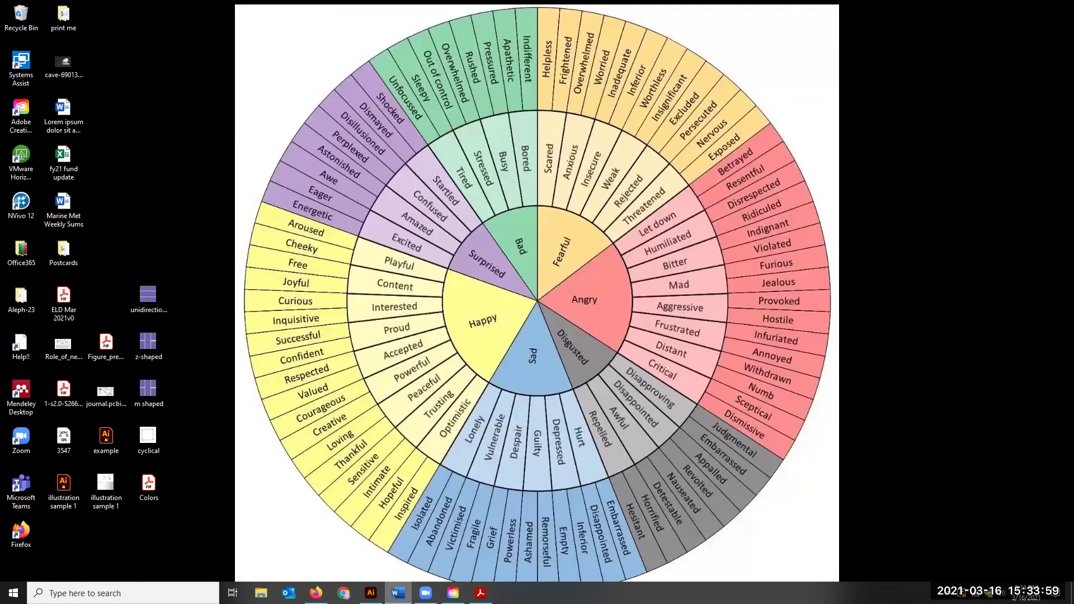
key("alt+Tab")
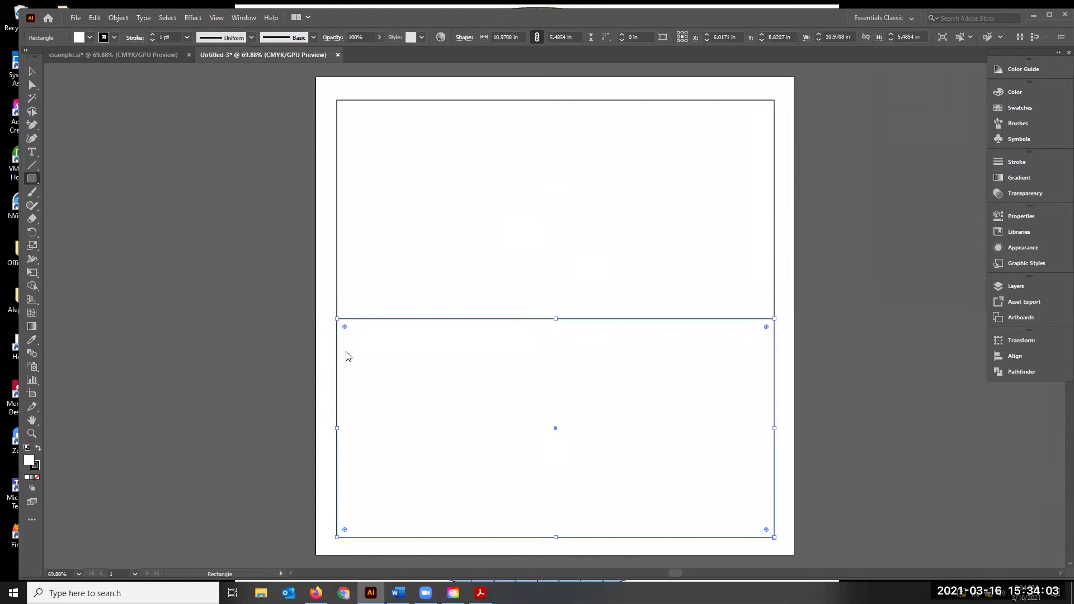
- Fill the large square frame with a new global process swatch C=0 M=0 Y=31 K=0, also added to My Library
key("v")
left_click(691, 243)
key("ctrl+a")
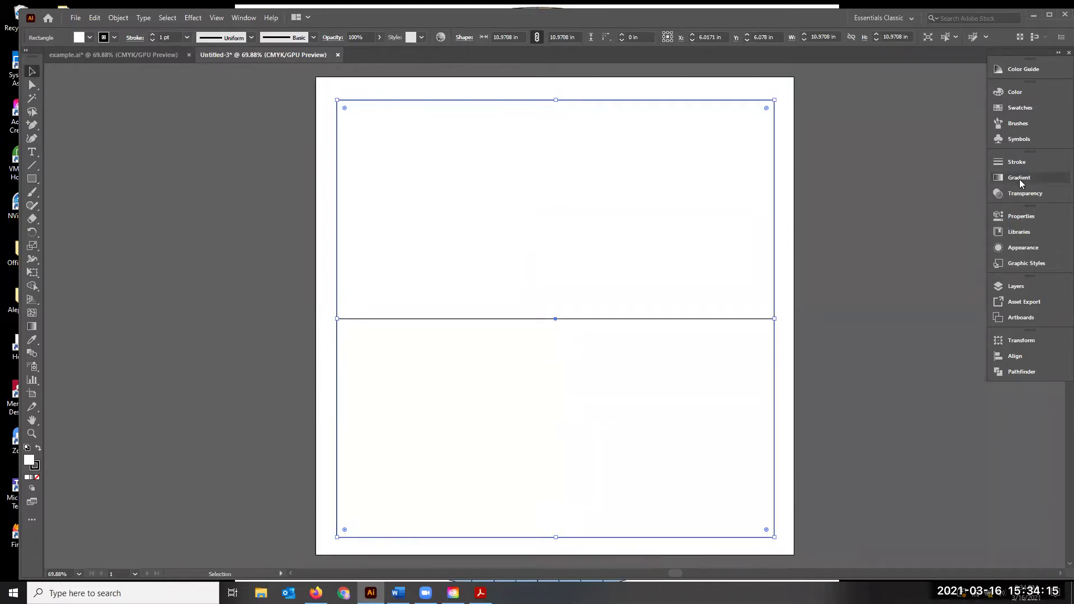
left_click(244, 17)
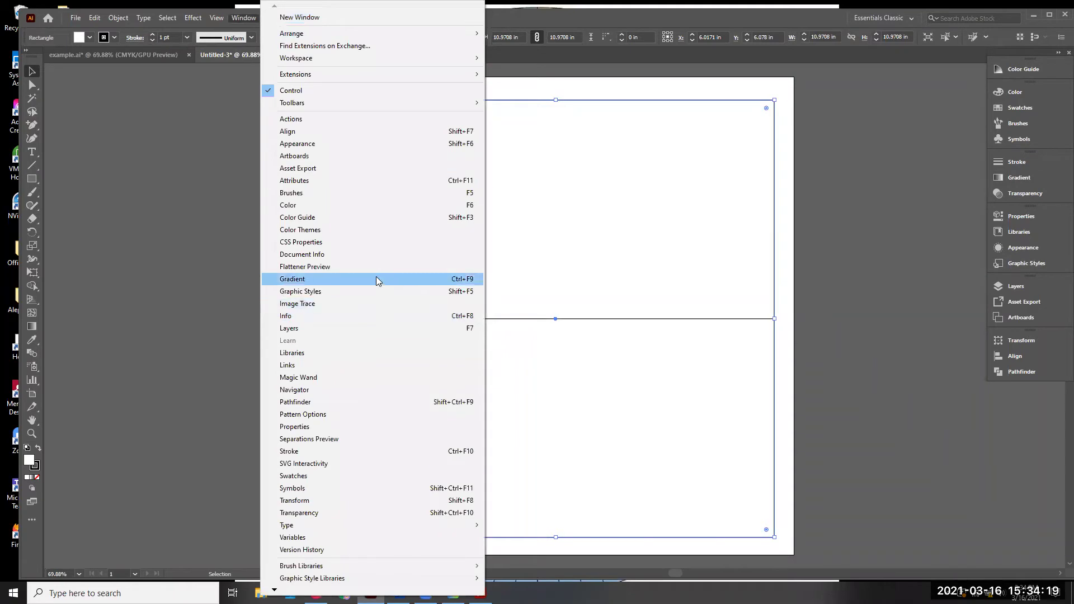
left_click(1018, 178)
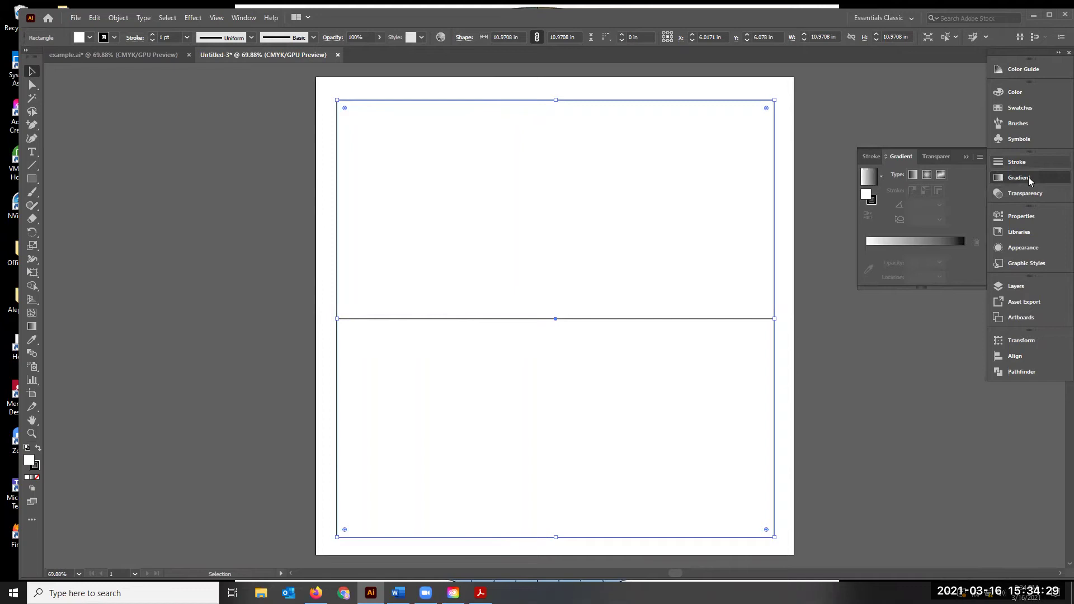
left_click(1018, 108)
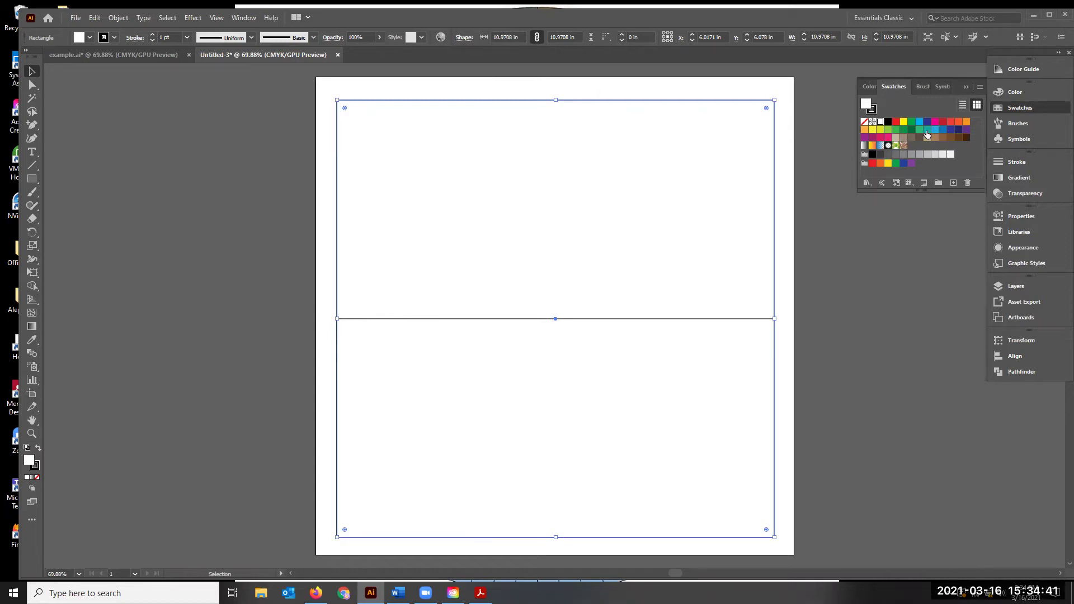
left_click(868, 183)
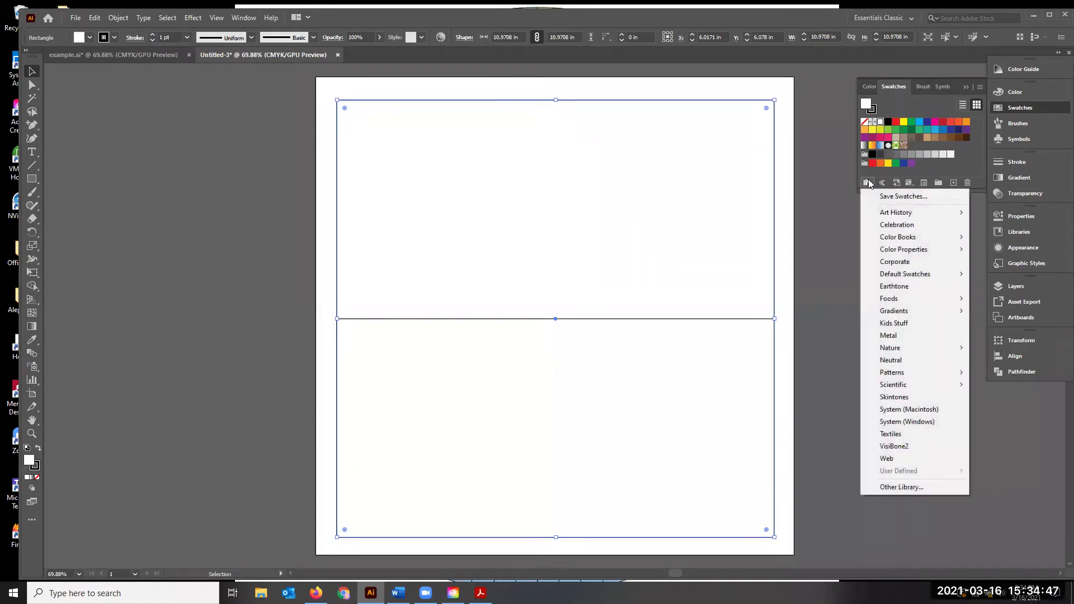
left_click(563, 274)
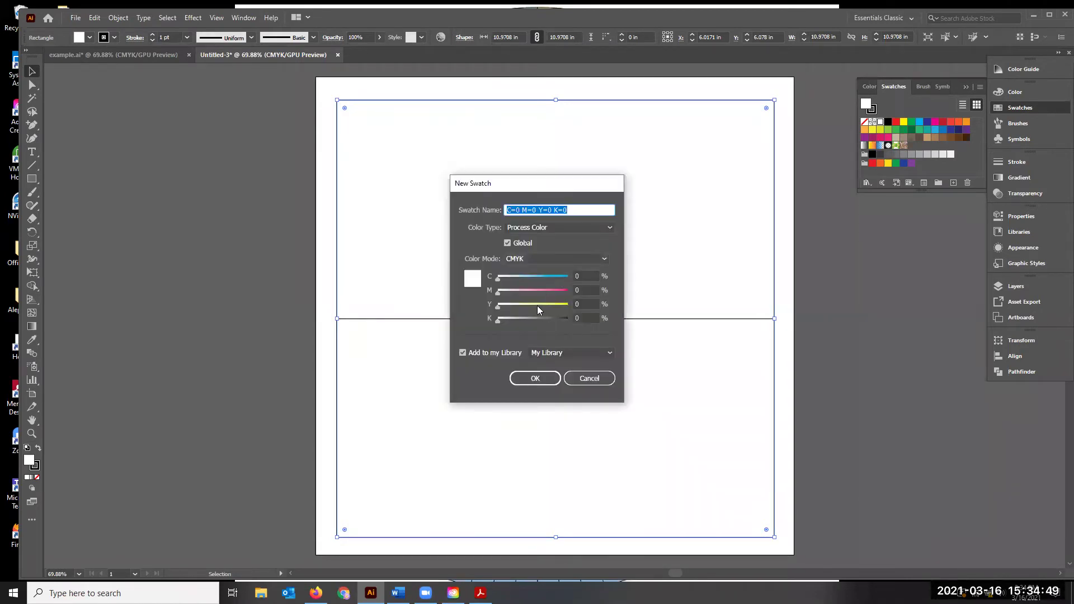
left_click(501, 307)
left_click_drag(500, 306, 520, 304)
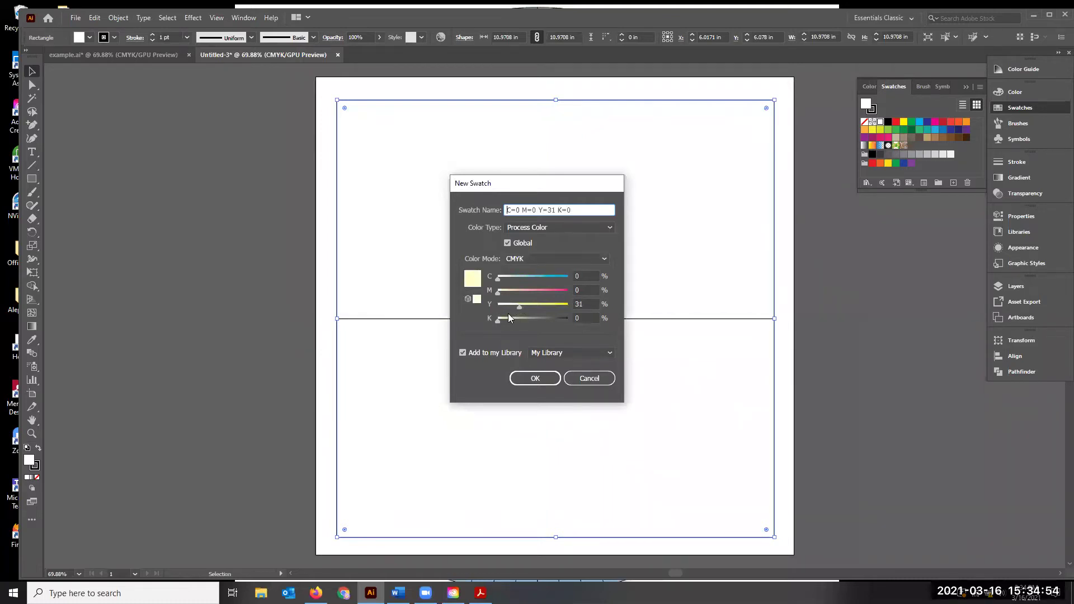
left_click(538, 376)
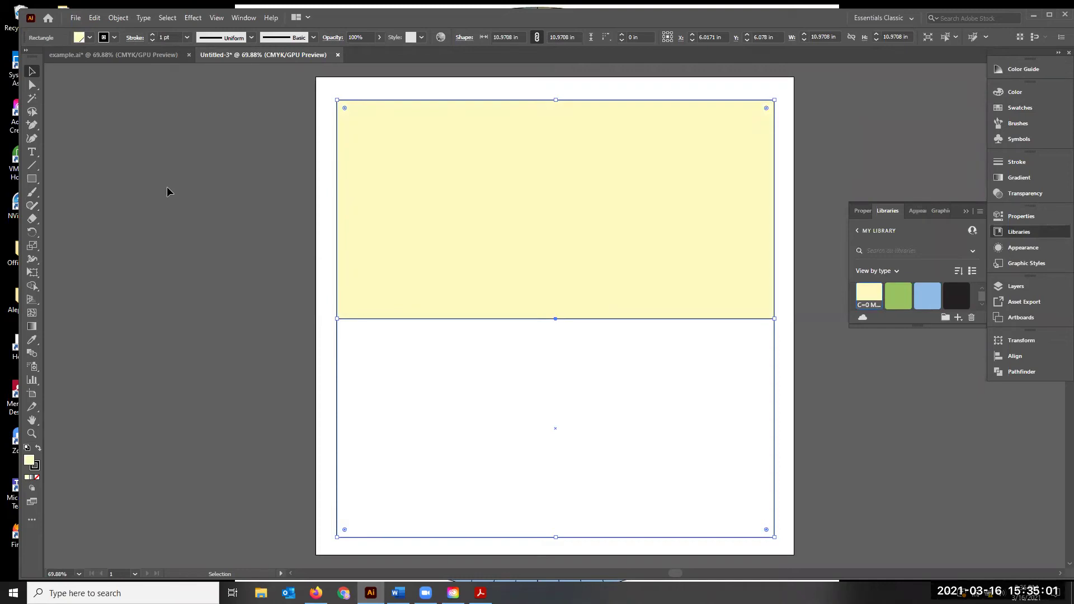
- Move the white lower rectangle away from the yellow square and undo the move
left_click_drag(517, 401, 286, 418)
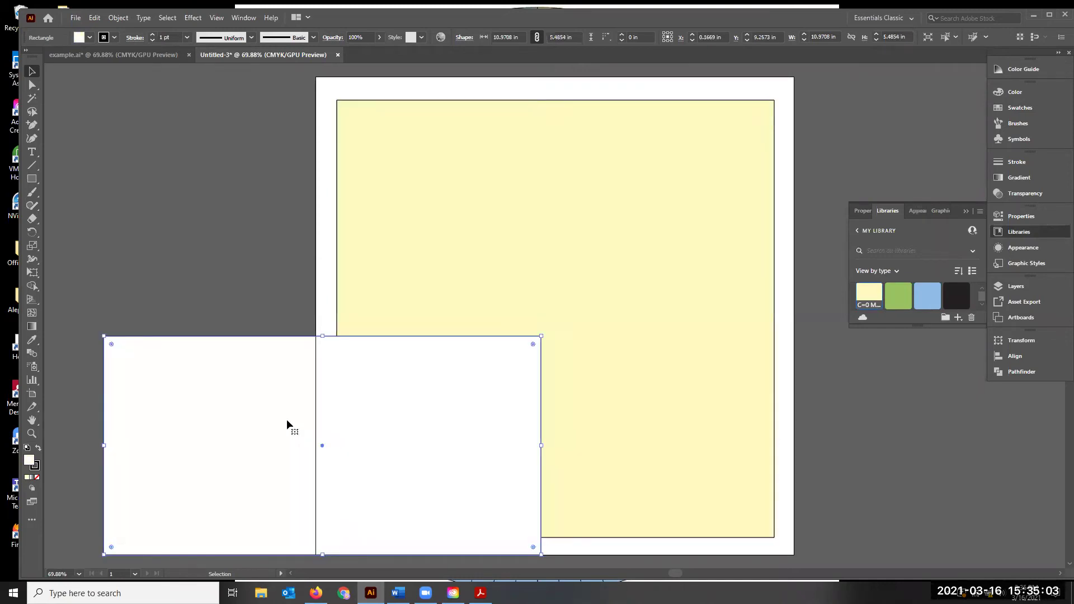
key("ctrl+z")
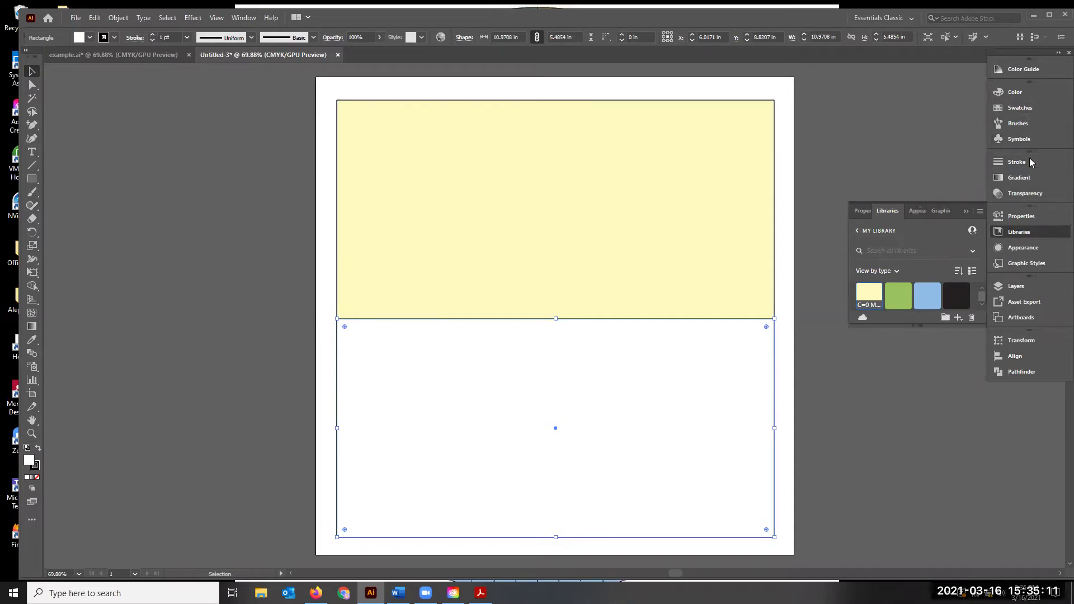
- Isolate Layer 1, change the yellow square's fill to D9DBB2 with the Color Picker, and leave isolation mode
left_click(1024, 108)
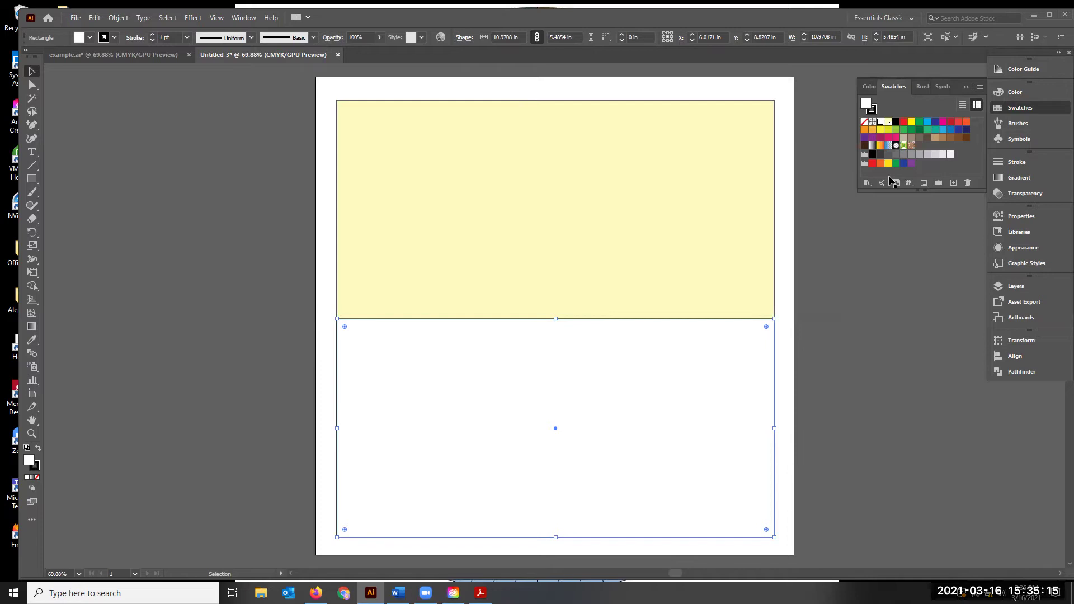
left_click(219, 139)
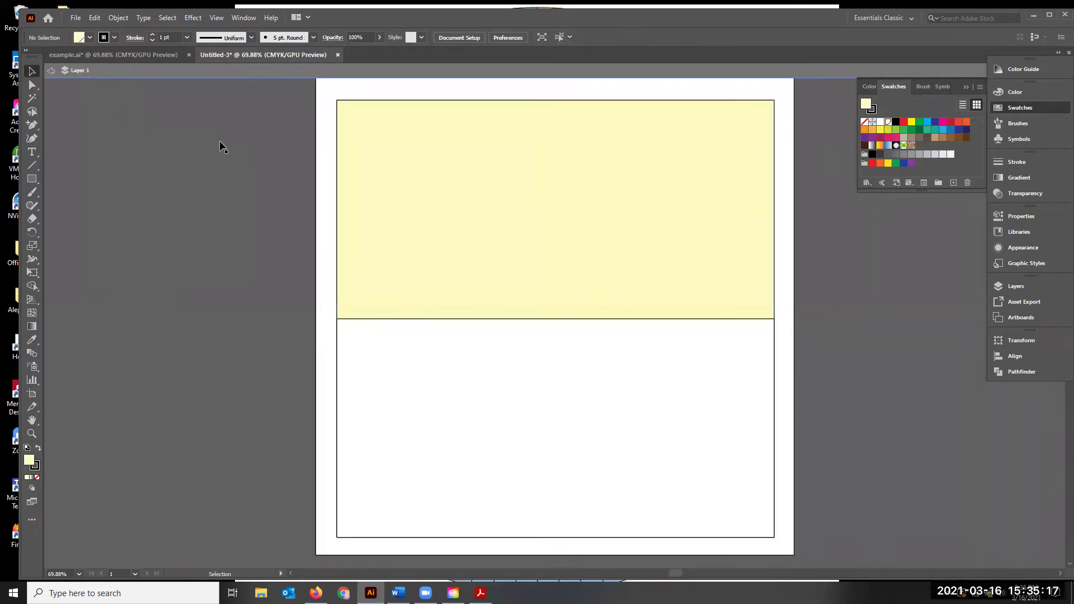
left_click(604, 187)
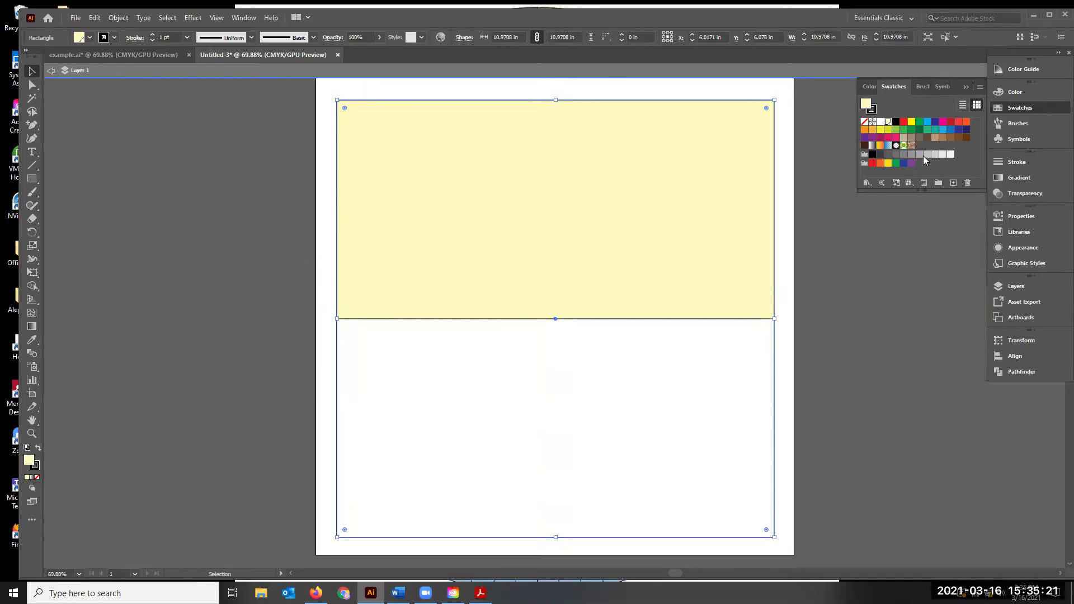
double_click(866, 105)
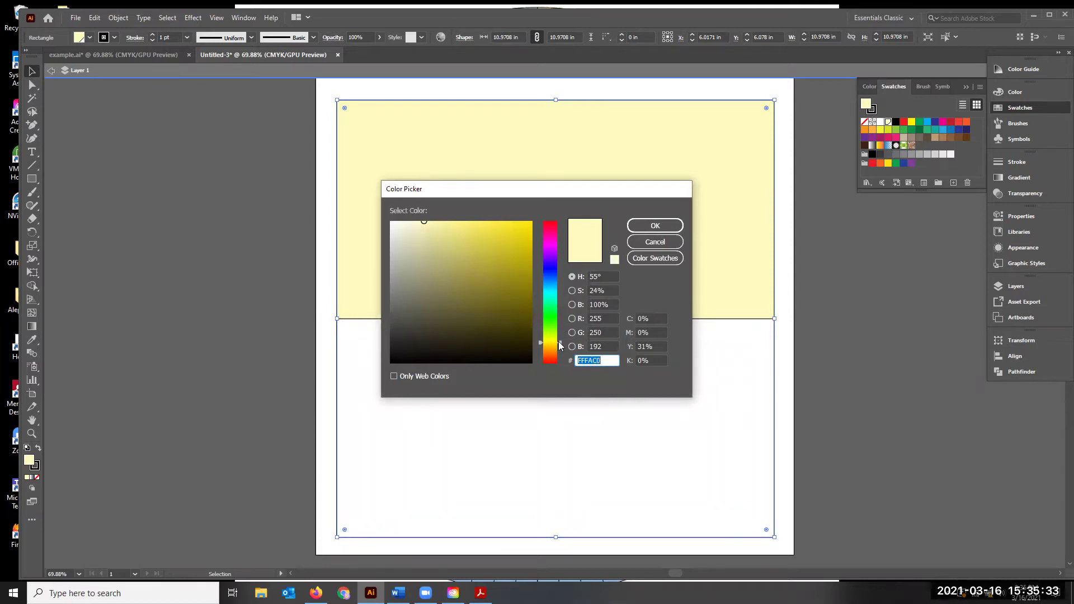
left_click_drag(559, 341, 559, 338)
left_click(401, 239)
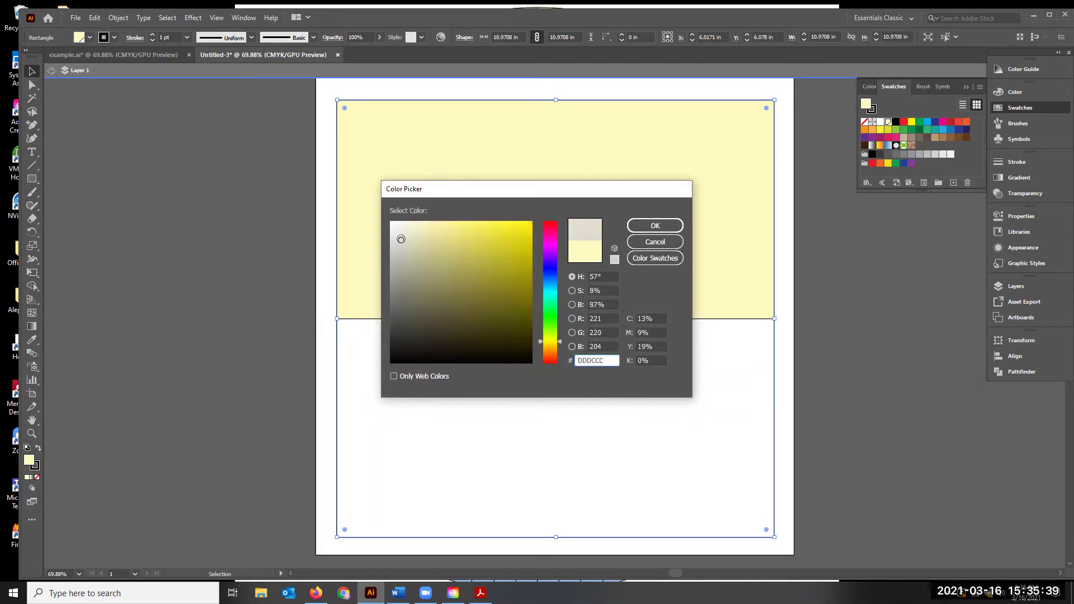
left_click(407, 233)
left_click(409, 236)
left_click(412, 237)
left_click(543, 340)
left_click(418, 240)
left_click(655, 225)
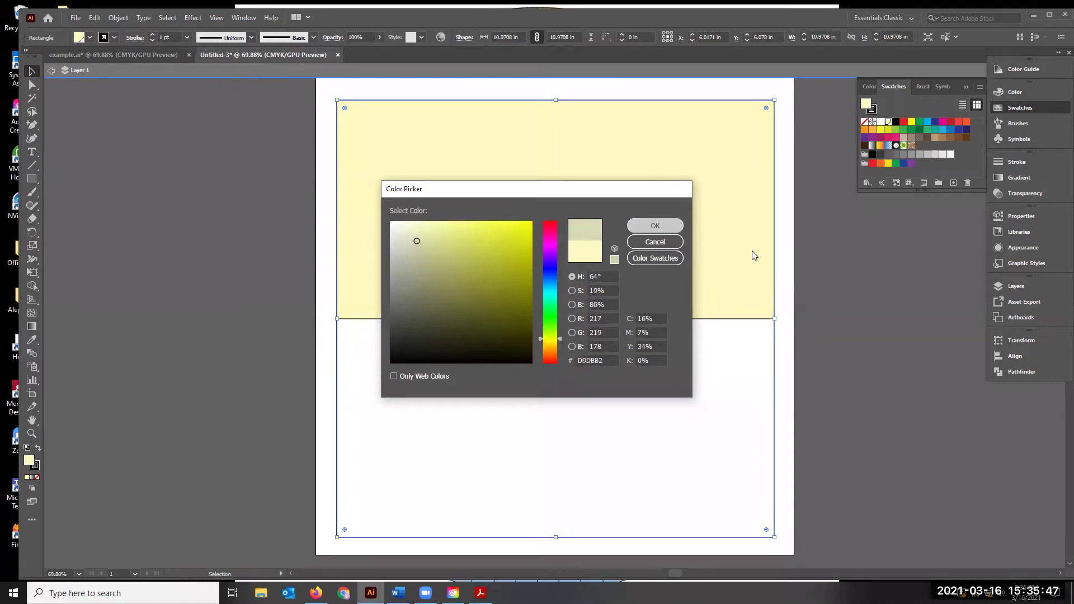
left_click(849, 287)
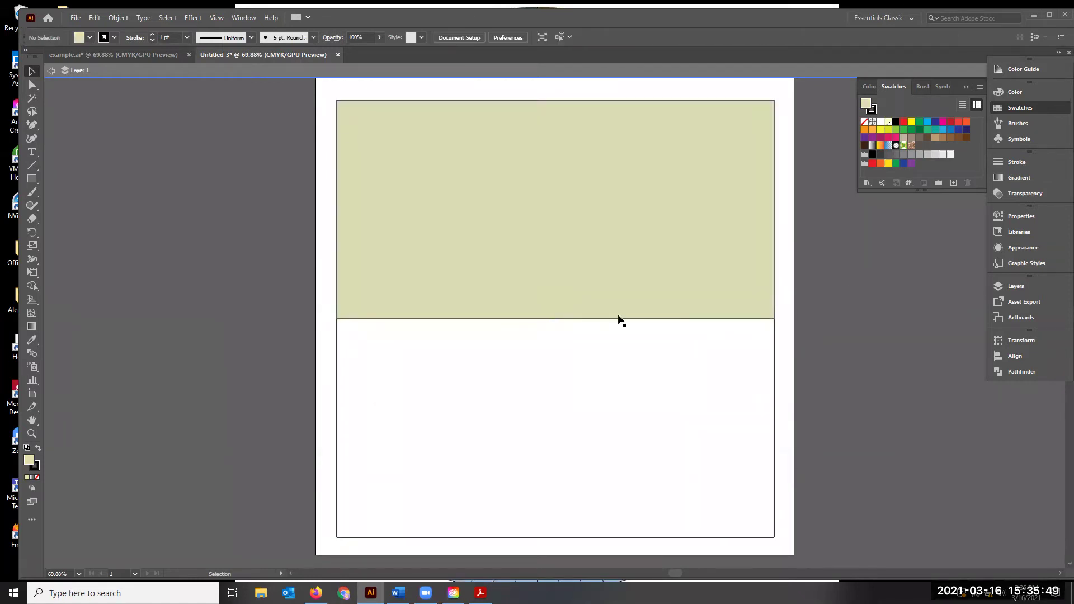
left_click(88, 76)
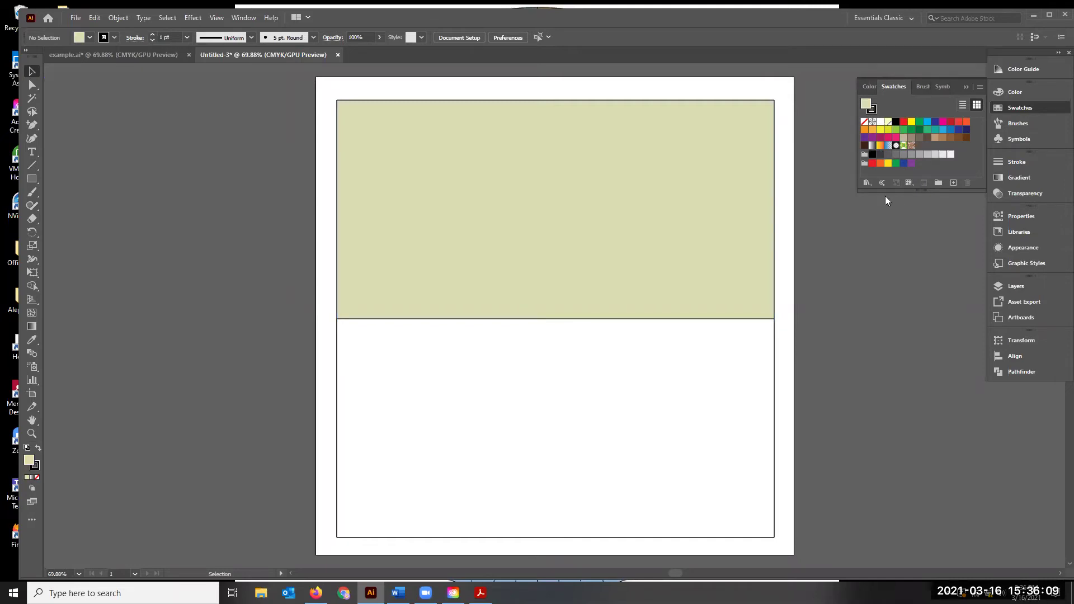
- Try to recolor the end stop of the white-to-black gradient with the Color Picker and place another stop at about 60.6% location
key("ctrl+F9")
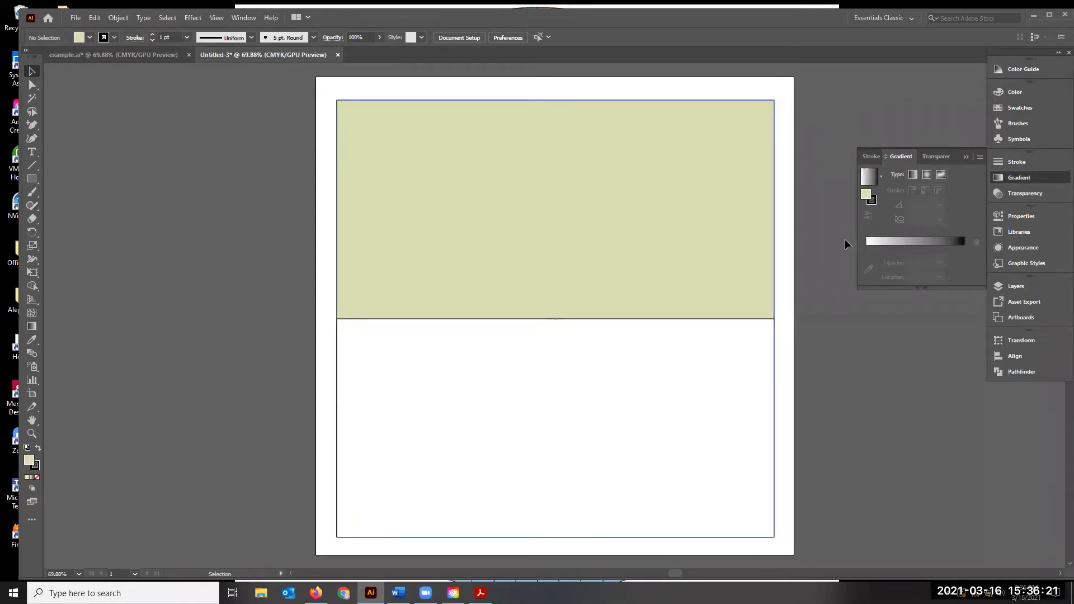
left_click(963, 244)
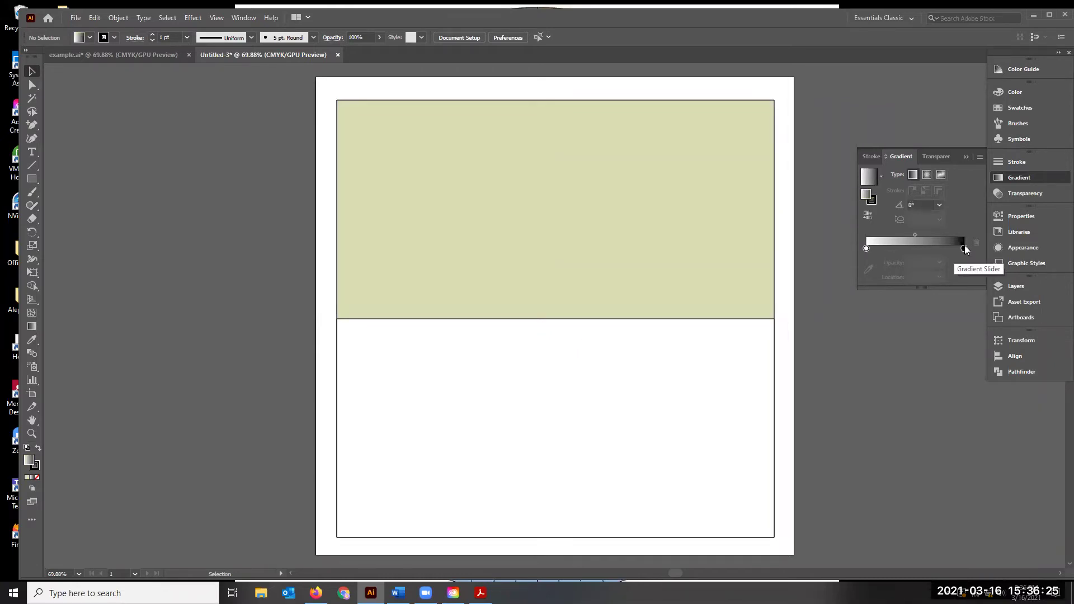
left_click(964, 248)
double_click(866, 196)
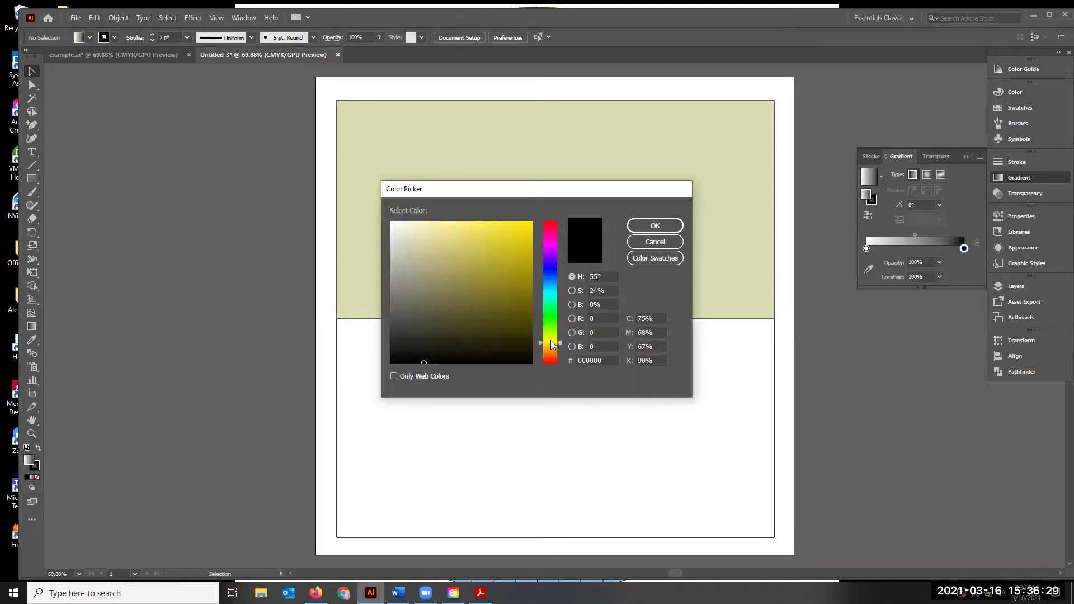
left_click(549, 338)
left_click(655, 225)
left_click_drag(959, 248, 925, 248)
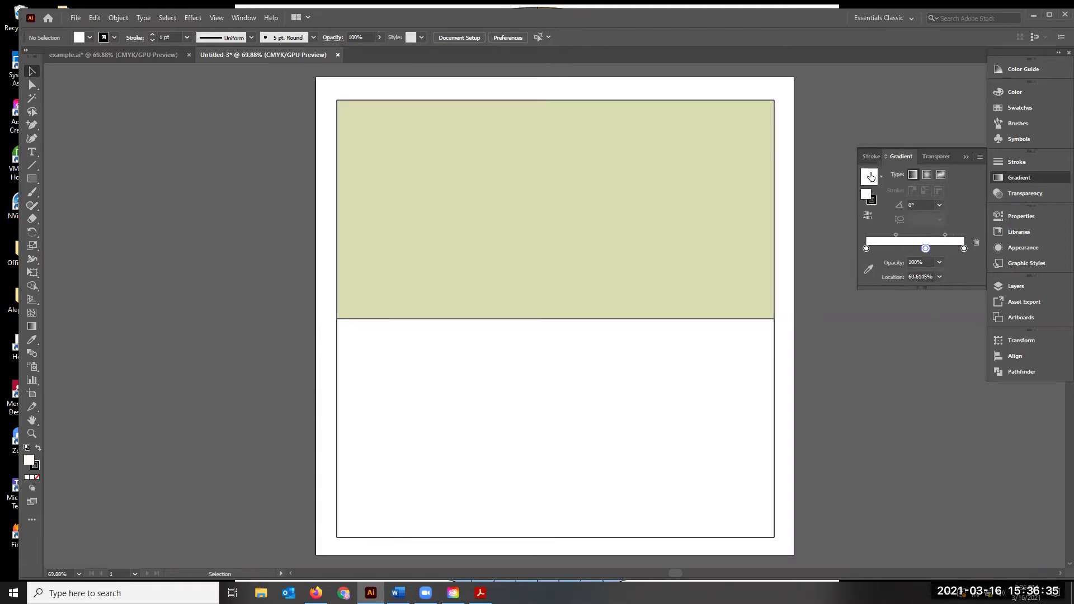
- Pick a pale yellow in the Color Picker, then switch to the linear gradient and shift its middle stop to about 5.9% location
double_click(865, 195)
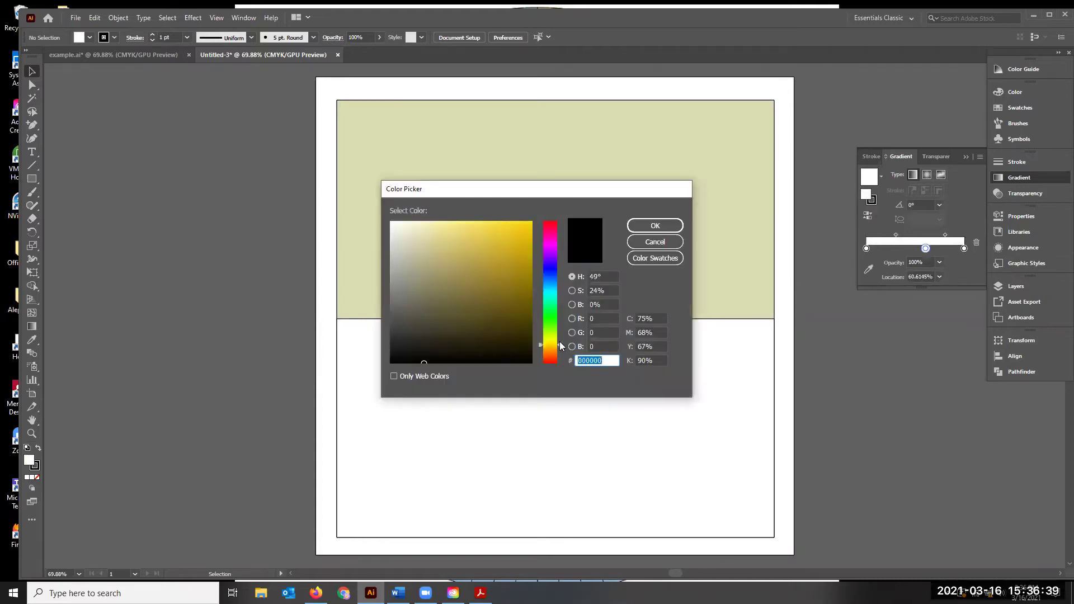
left_click_drag(550, 348, 551, 342)
left_click(451, 232)
left_click(439, 232)
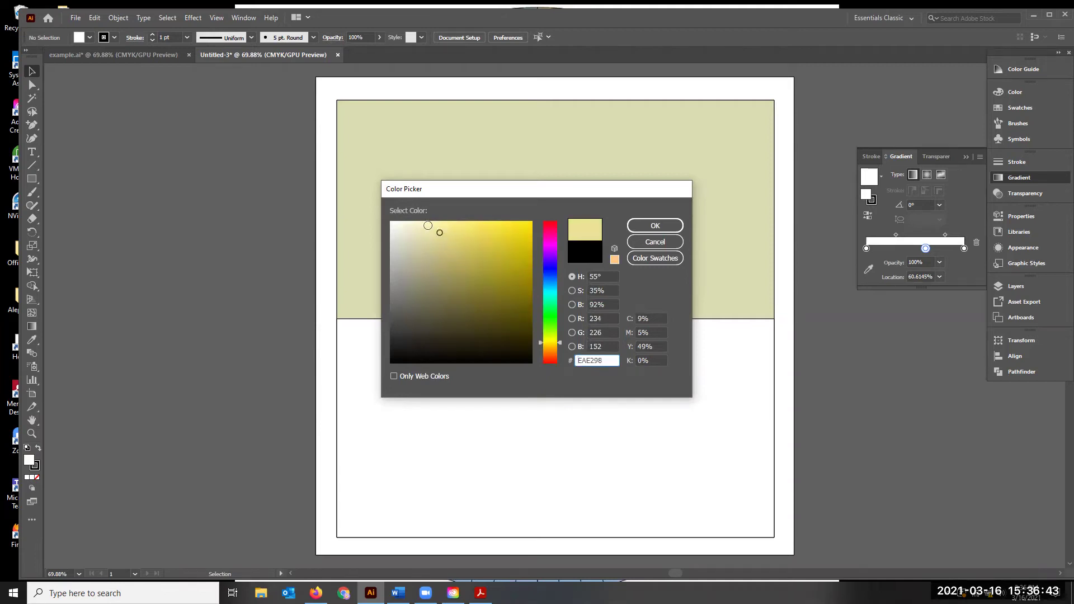
left_click(429, 224)
left_click(655, 225)
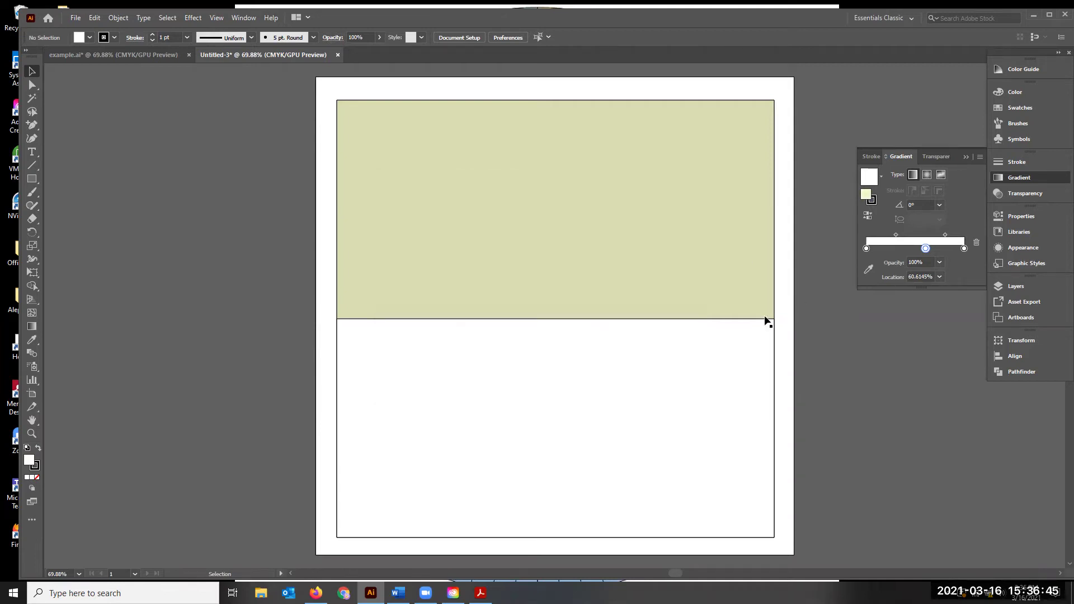
left_click(913, 175)
left_click_drag(926, 249, 872, 248)
- Try the all-white linear gradient on the large green square and undo it
left_click(692, 253)
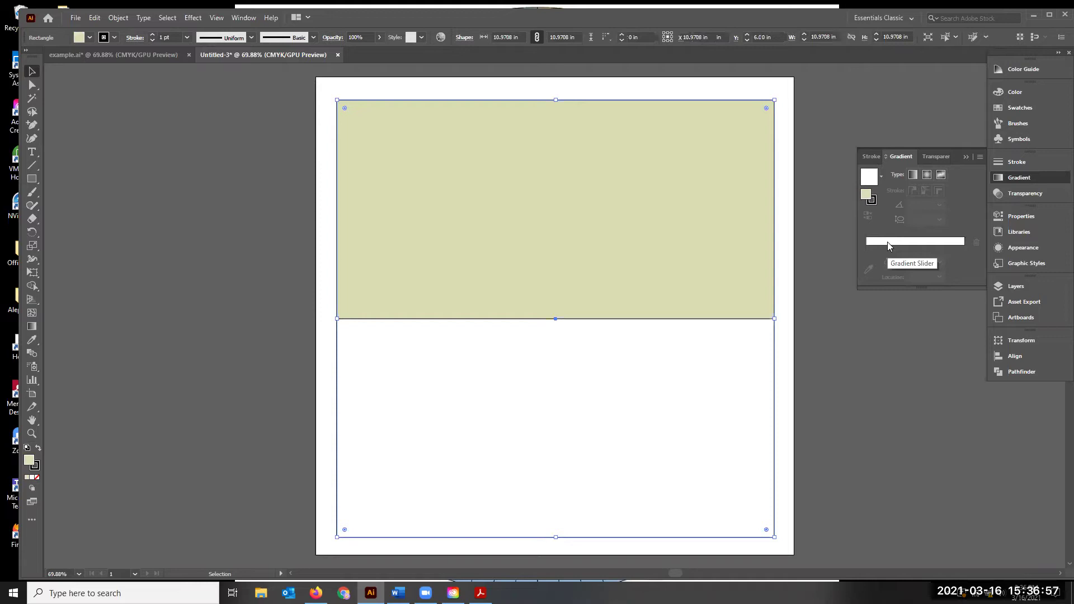
left_click(870, 242)
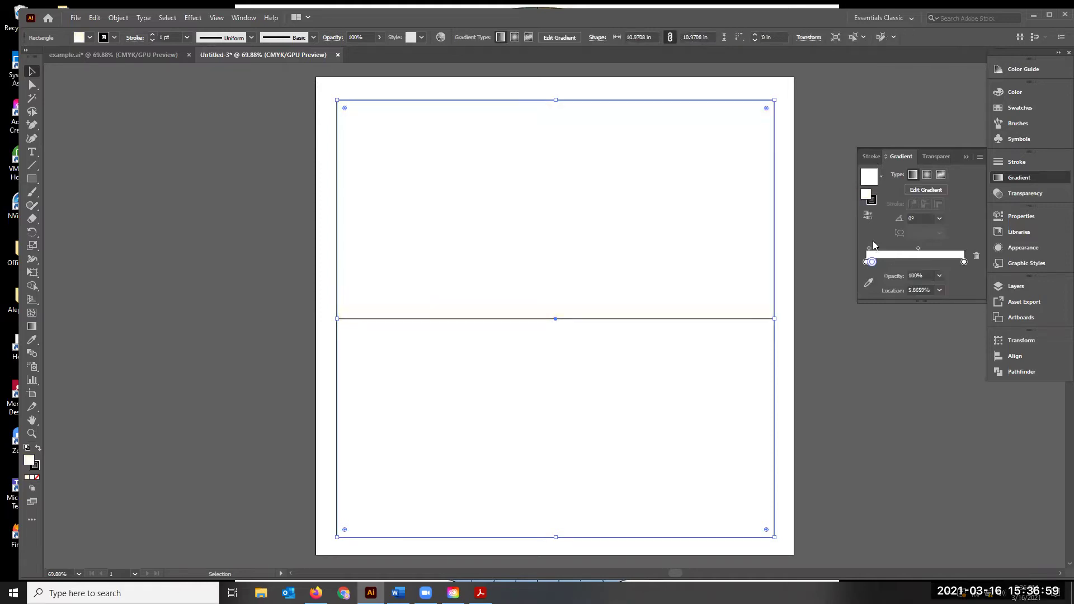
left_click(963, 261)
key("ctrl+z")
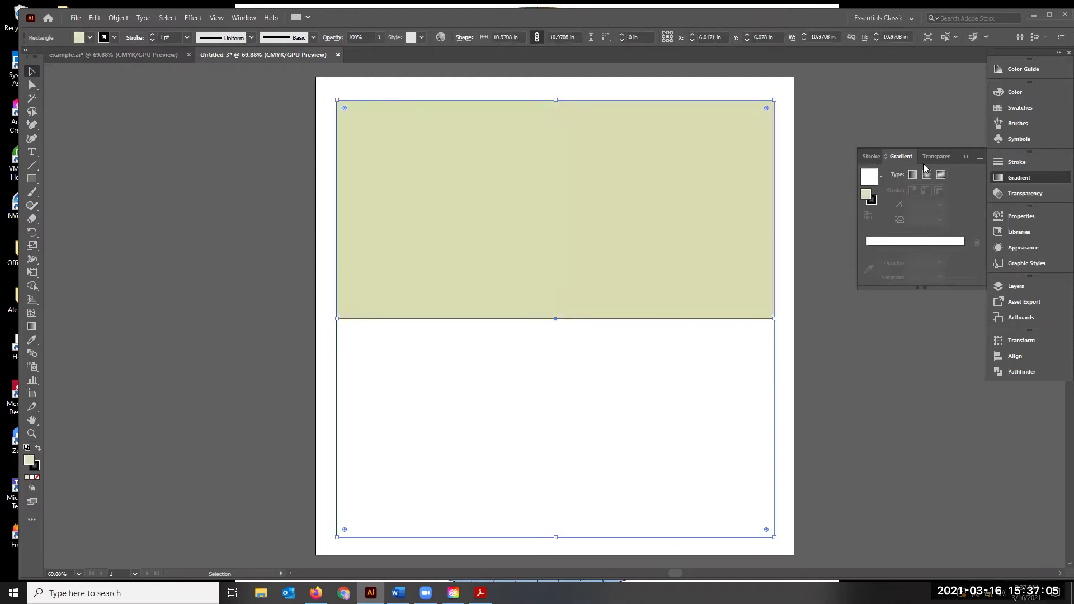
- Fill the large square with the White, Black gradient preset and change its black end stop to the pale yellow swatch
left_click(870, 178)
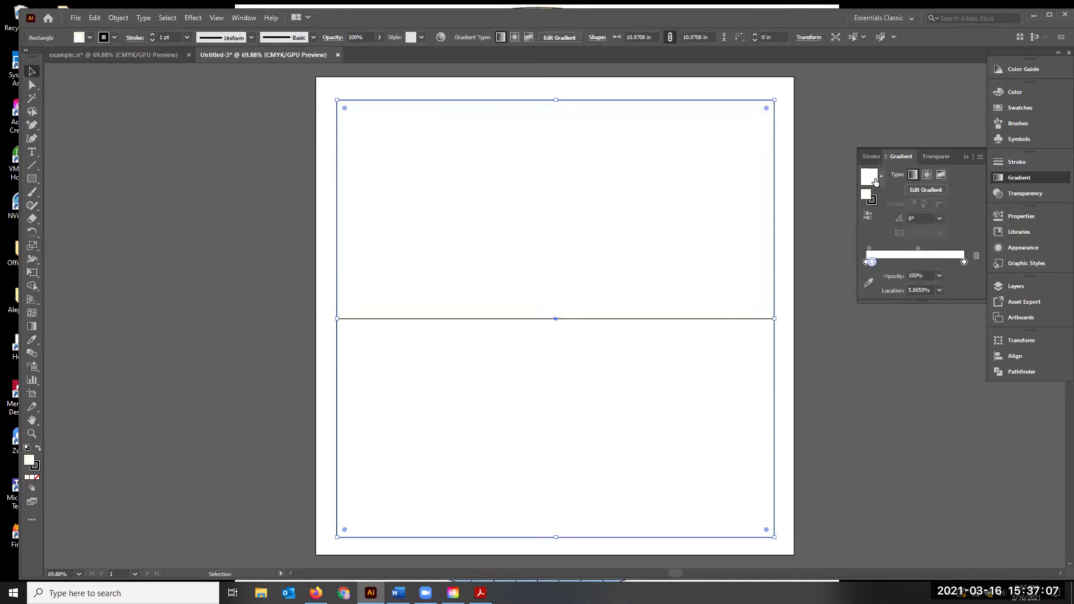
left_click(881, 177)
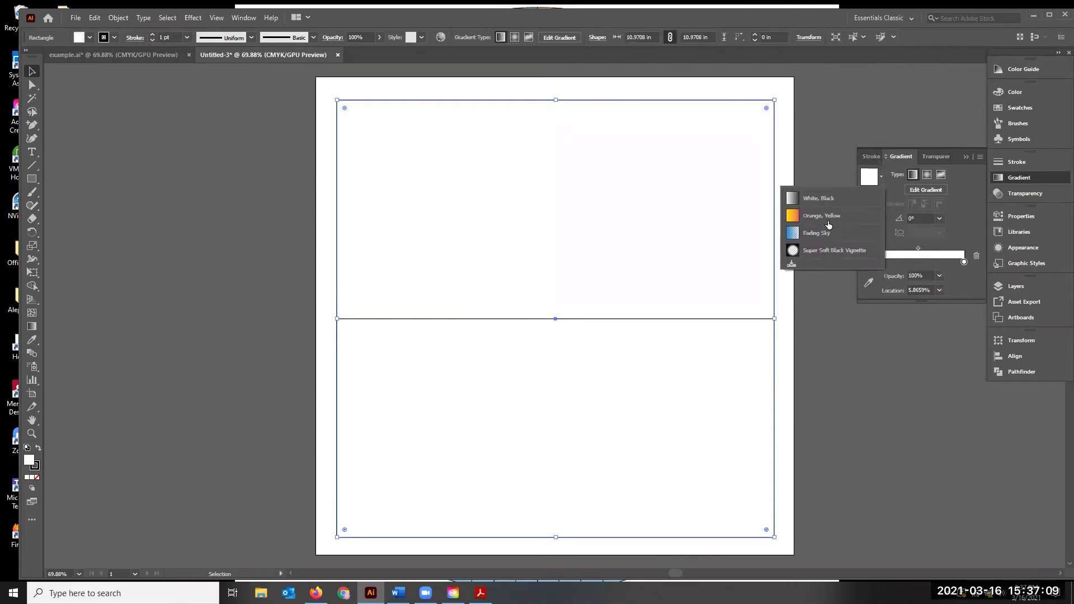
left_click(962, 261)
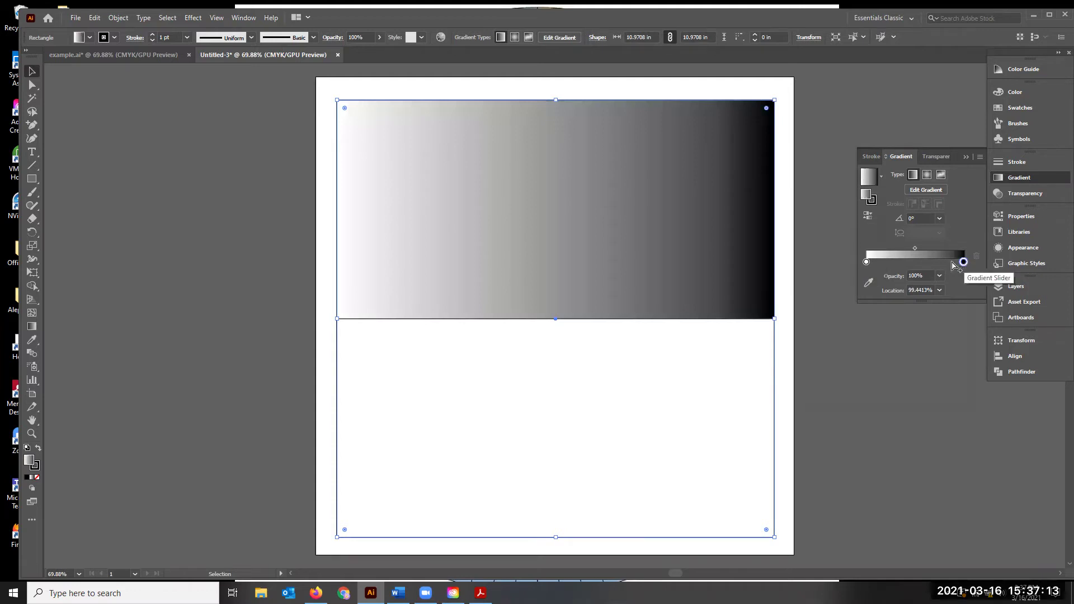
double_click(952, 262)
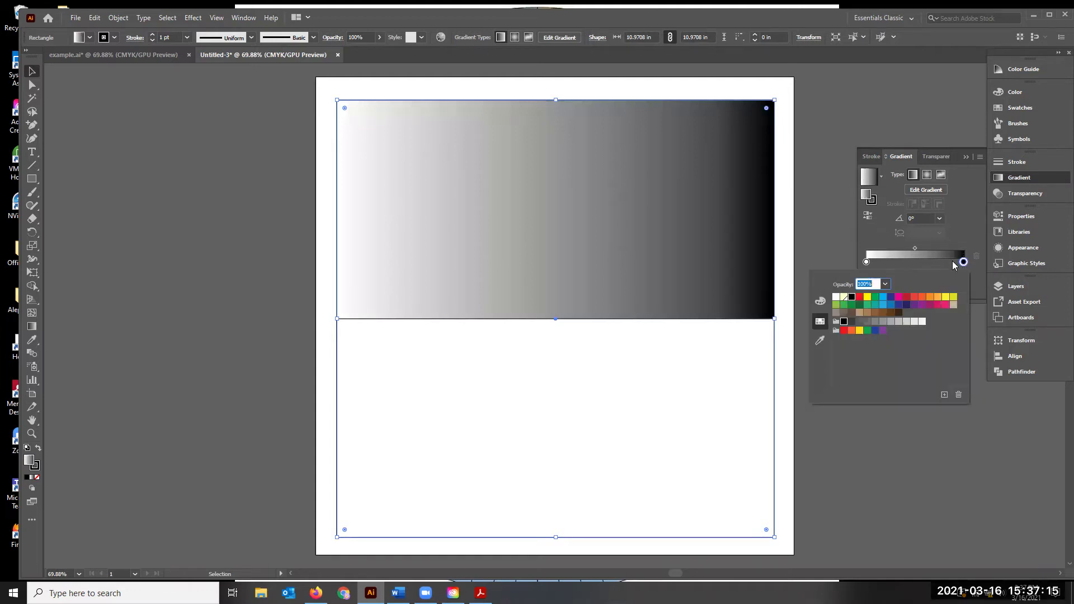
left_click(844, 298)
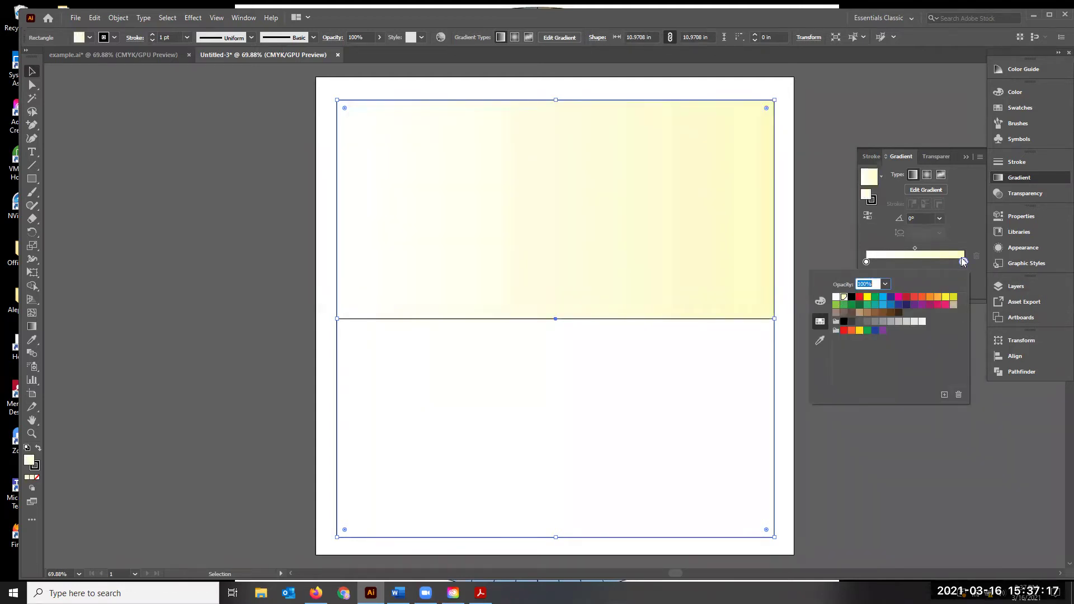
- Move the white stop of the large square's gradient to about 64% location so the yellow fades in only near the far edge
left_click(882, 178)
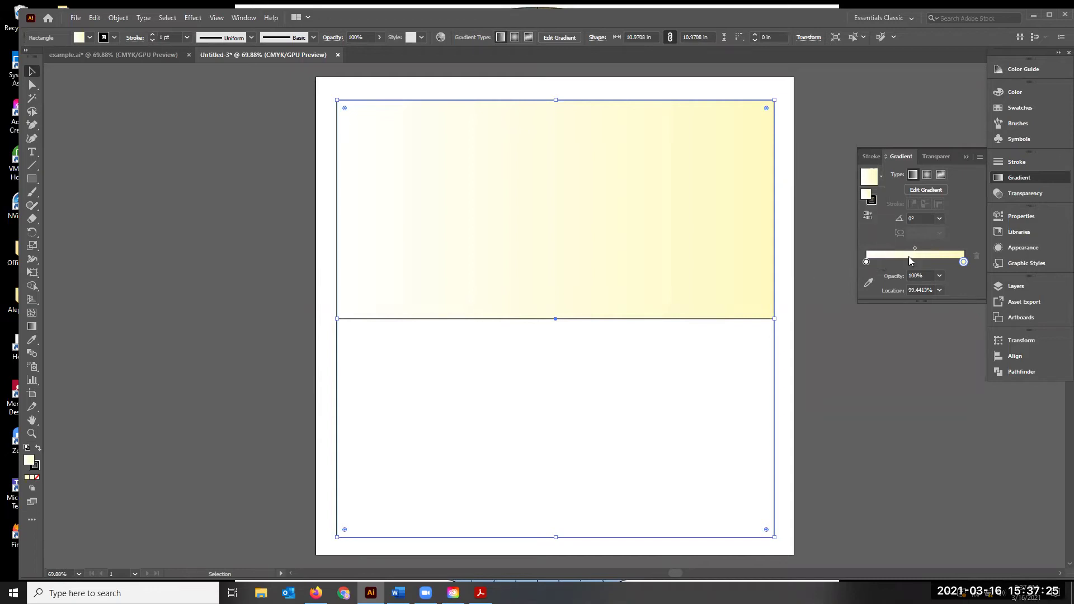
double_click(963, 261)
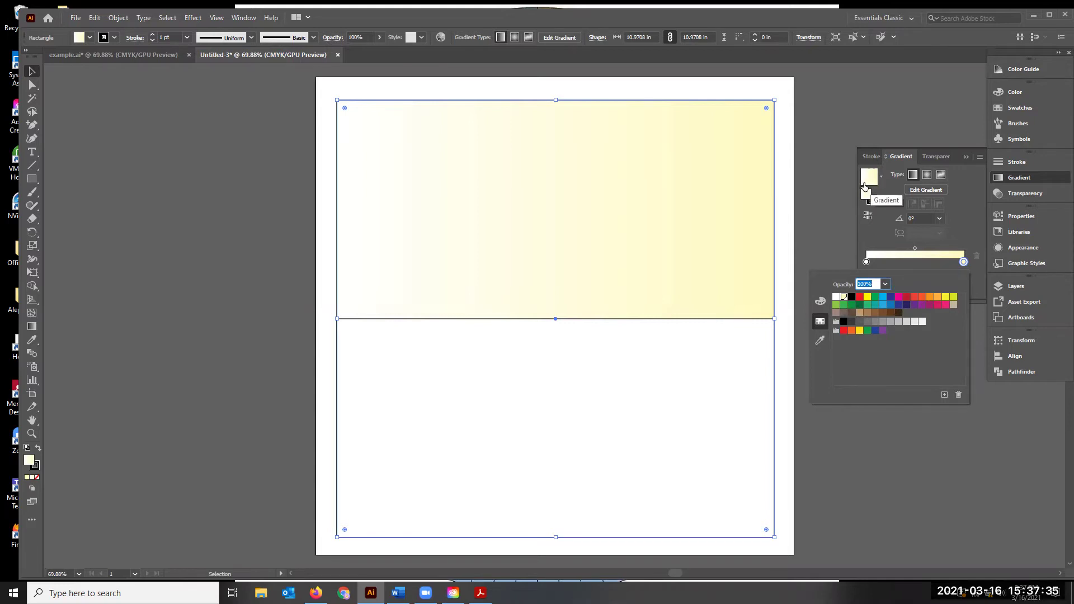
left_click(874, 264)
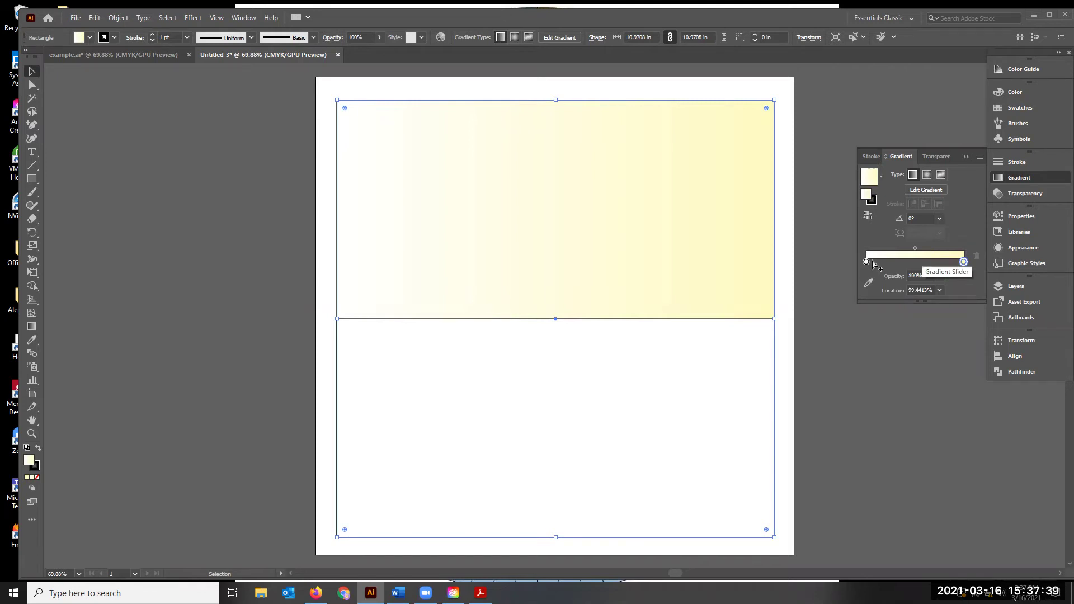
left_click_drag(868, 262, 897, 262)
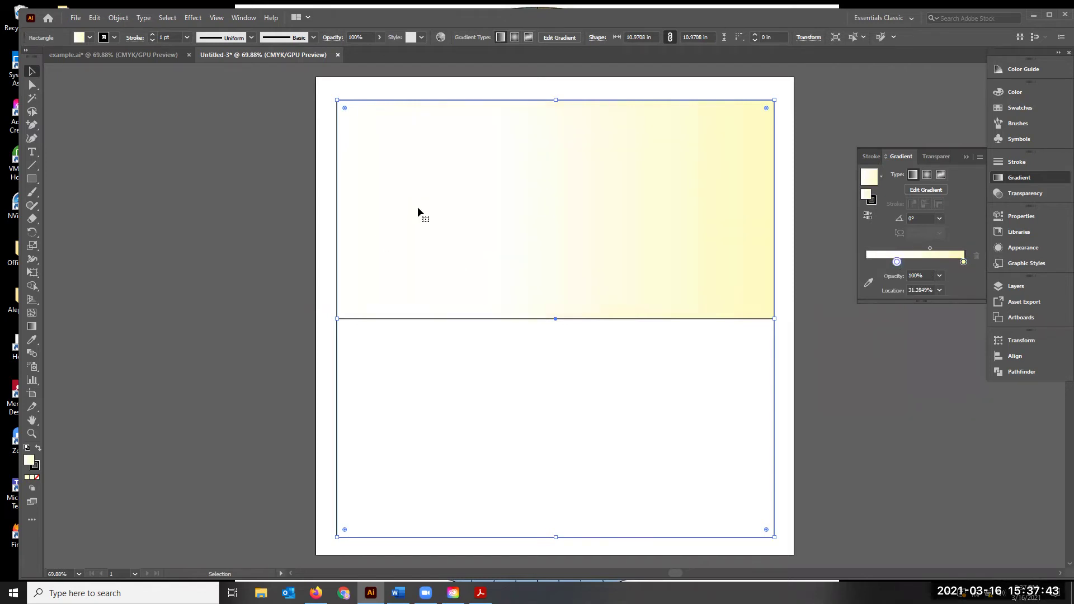
left_click_drag(899, 264, 930, 263)
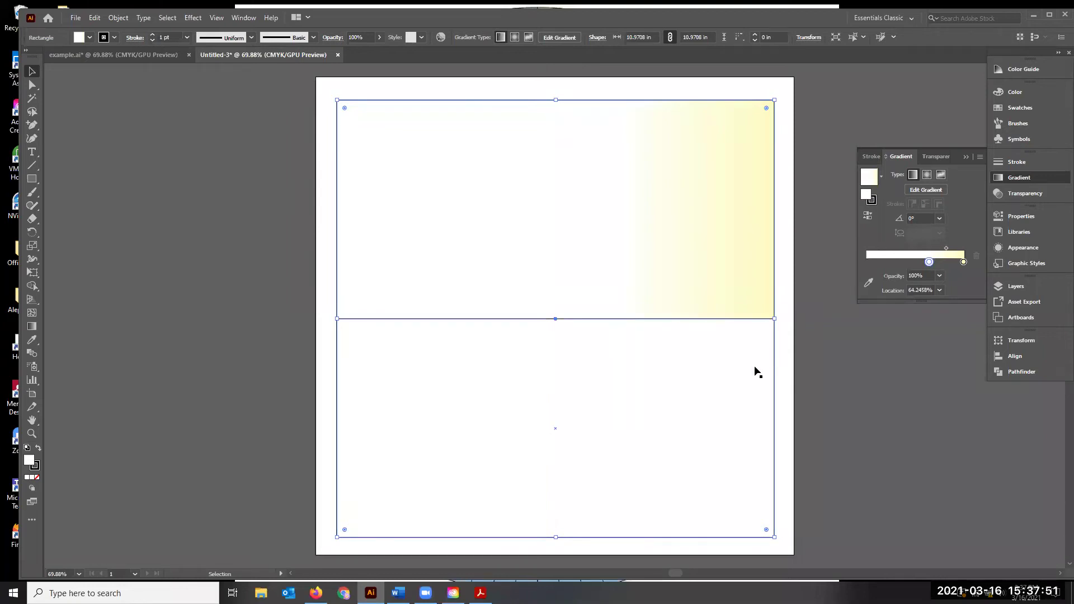
- Apply the white-to-yellow gradient to the lower rectangle, then replace it with the copied light blue color through the Color Picker
left_click(657, 425)
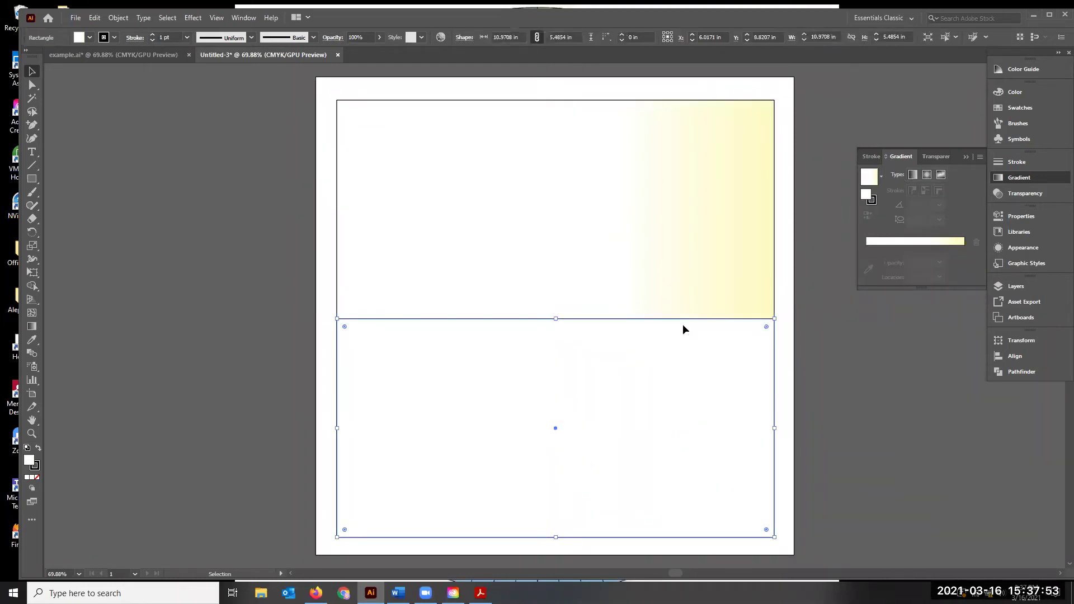
left_click(870, 181)
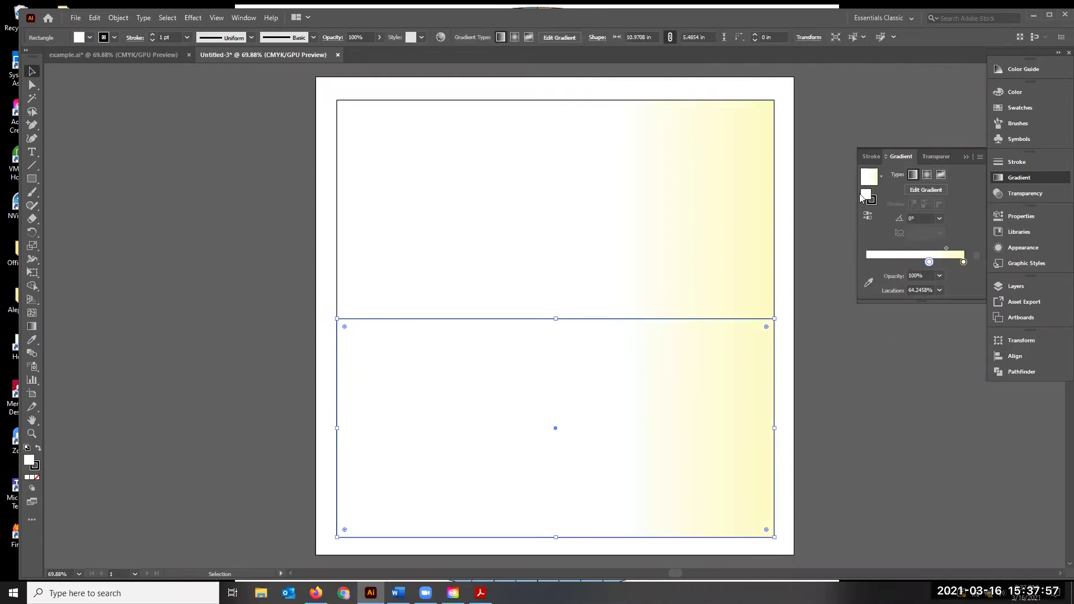
double_click(868, 196)
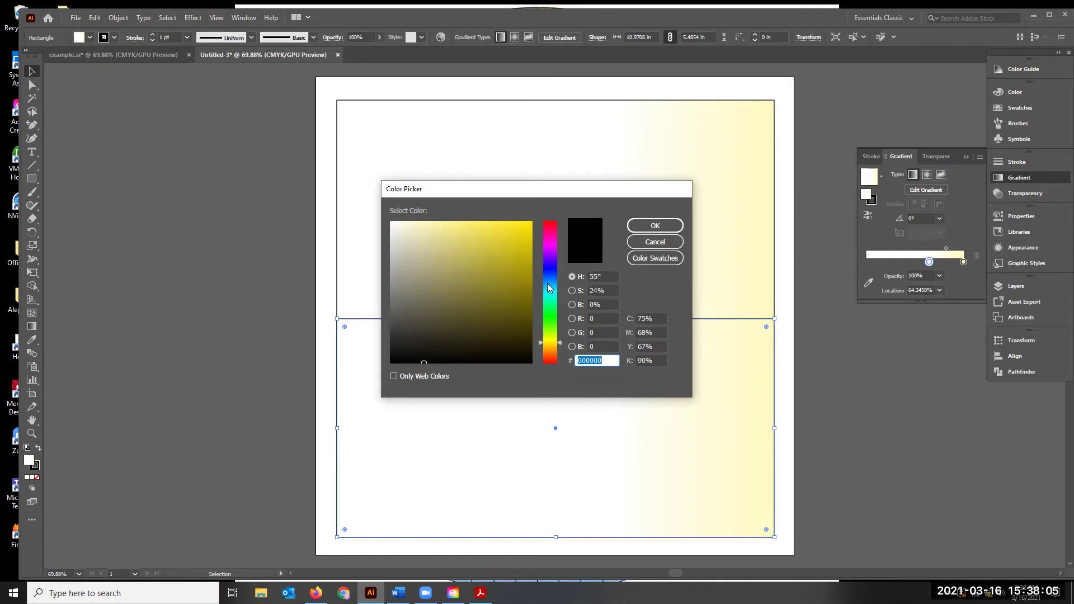
key("ctrl+v")
left_click(646, 227)
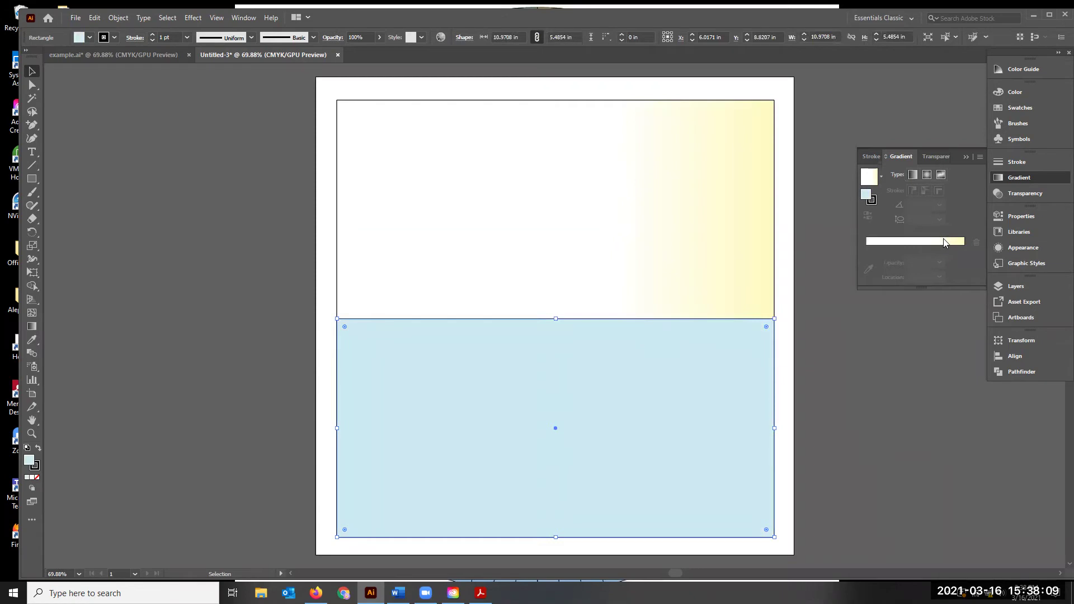
- Apply the white-to-yellow gradient to the lower rectangle and try to recolor its yellow end stop by mixing, swatch or sampling
left_click(944, 242)
double_click(963, 261)
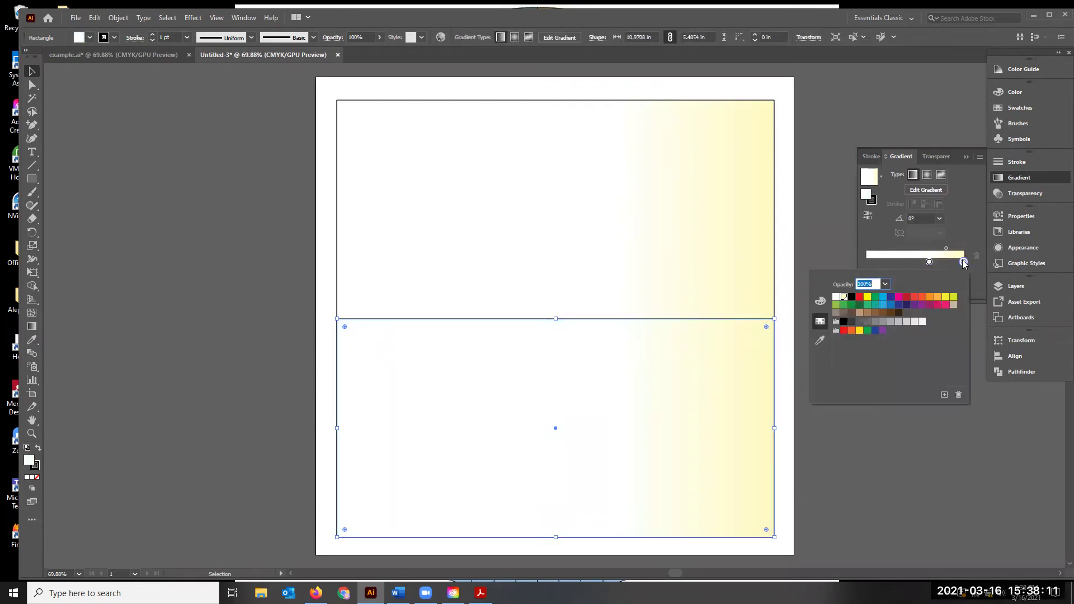
left_click(819, 301)
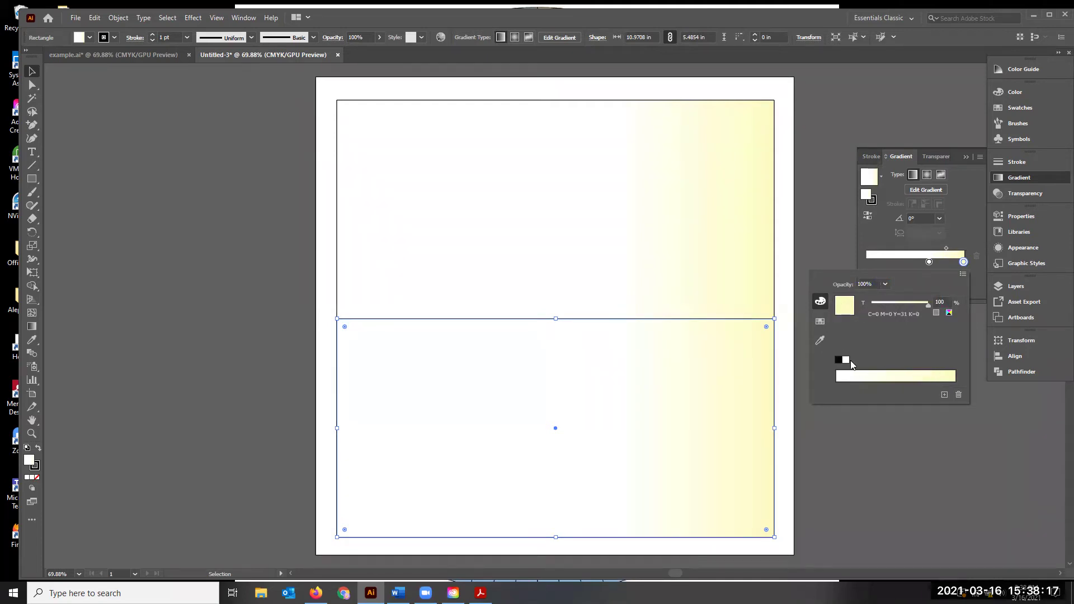
left_click(820, 321)
left_click(819, 340)
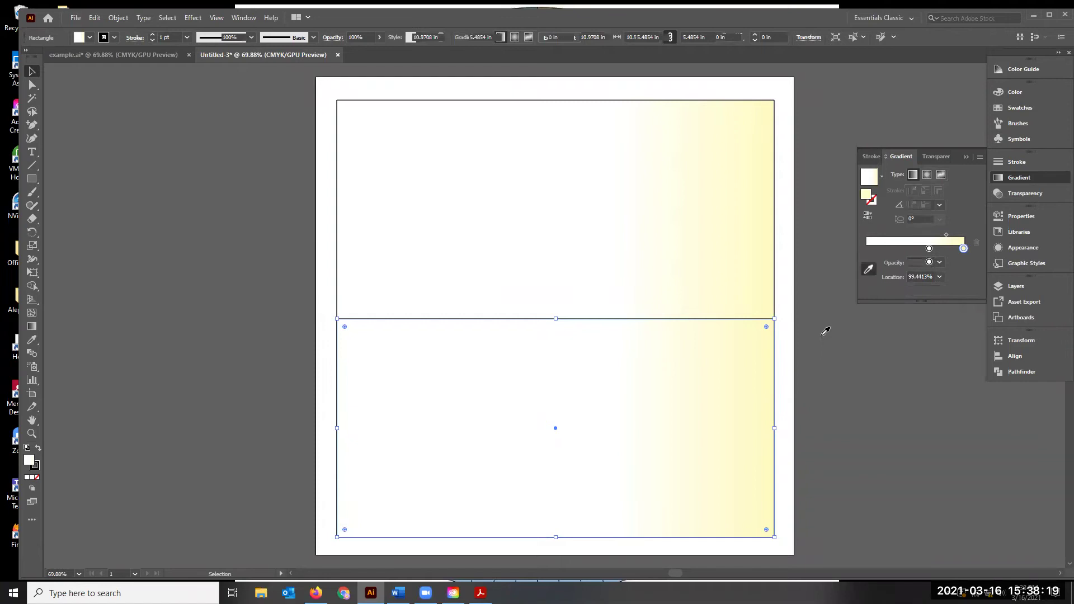
left_click(869, 270)
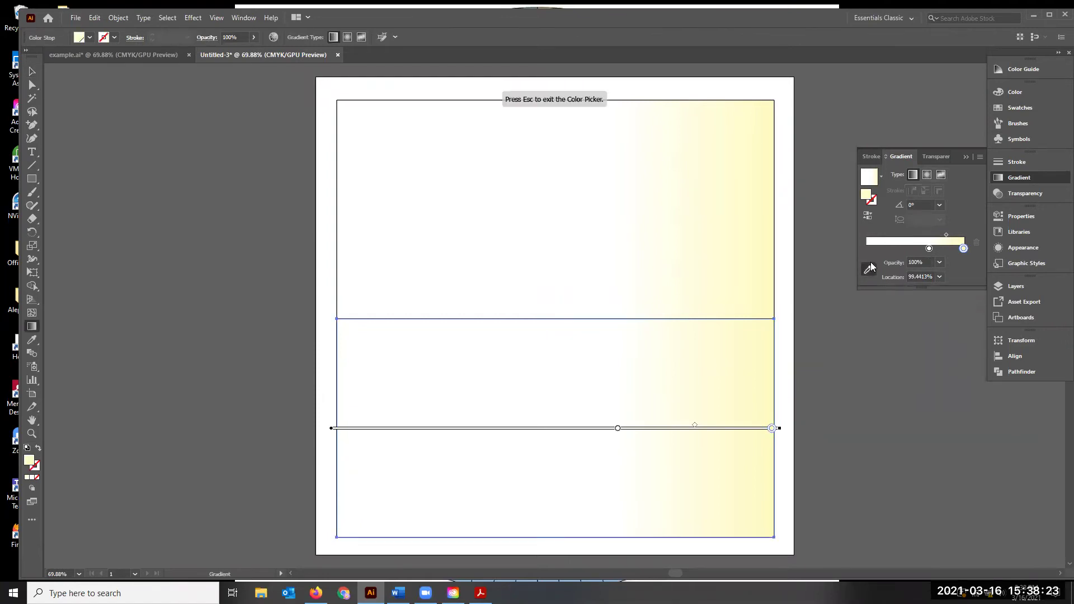
key("Escape")
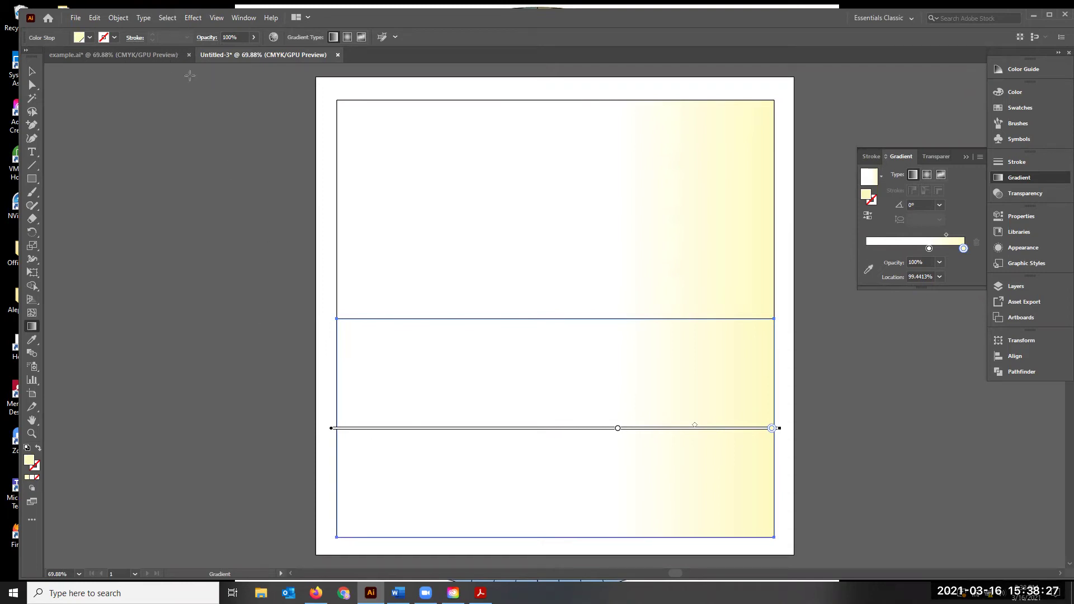
- Undo the lower rectangle's gradient back to its light blue fill and reapply the white-to-yellow gradient
left_click(929, 243)
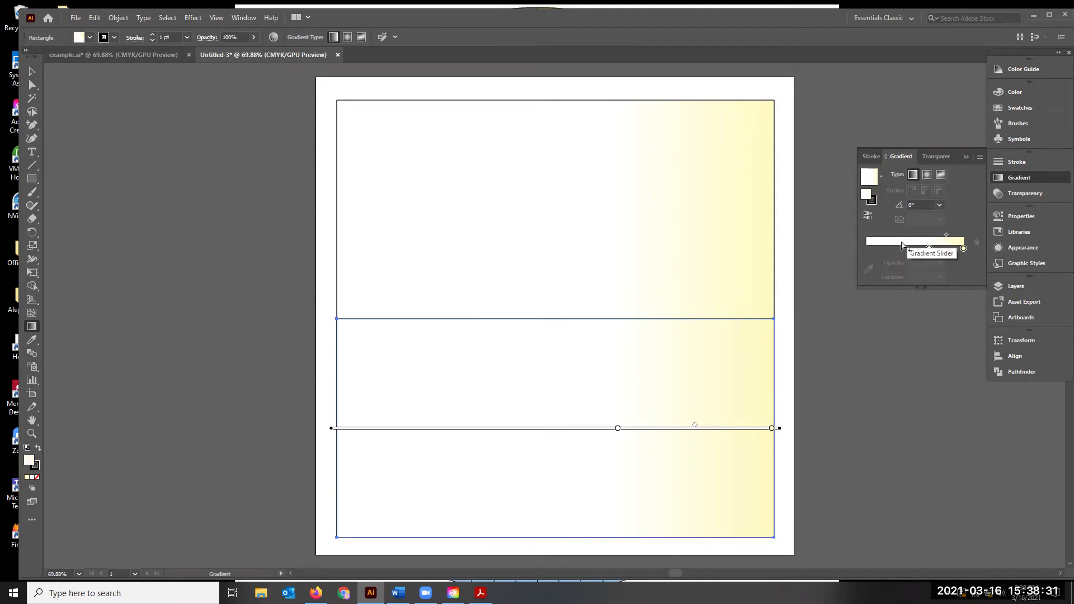
key("ctrl+z")
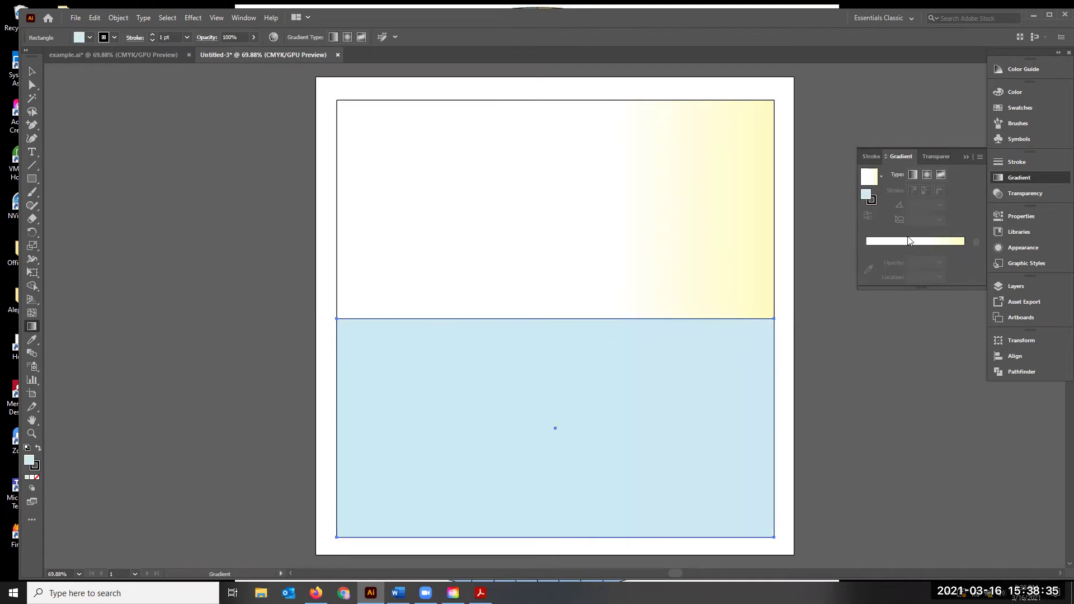
left_click(929, 248)
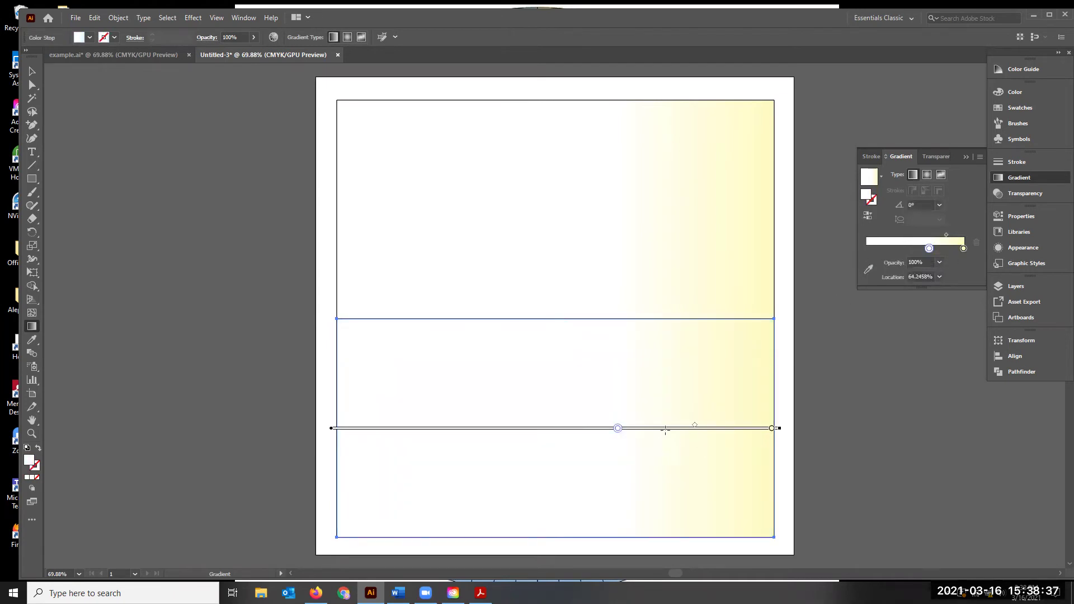
key("ctrl+z")
key("ctrl+shift+z")
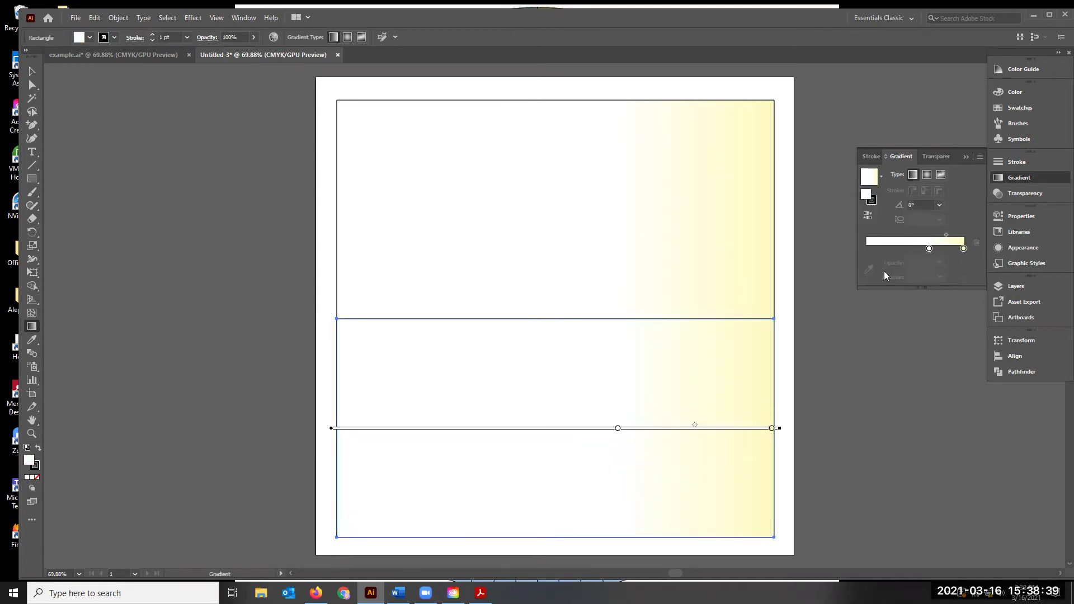
- Apply the White, Black gradient preset to the lower rectangle and recolor its black end stop light blue, about C 28% and Y 3%
left_click(881, 177)
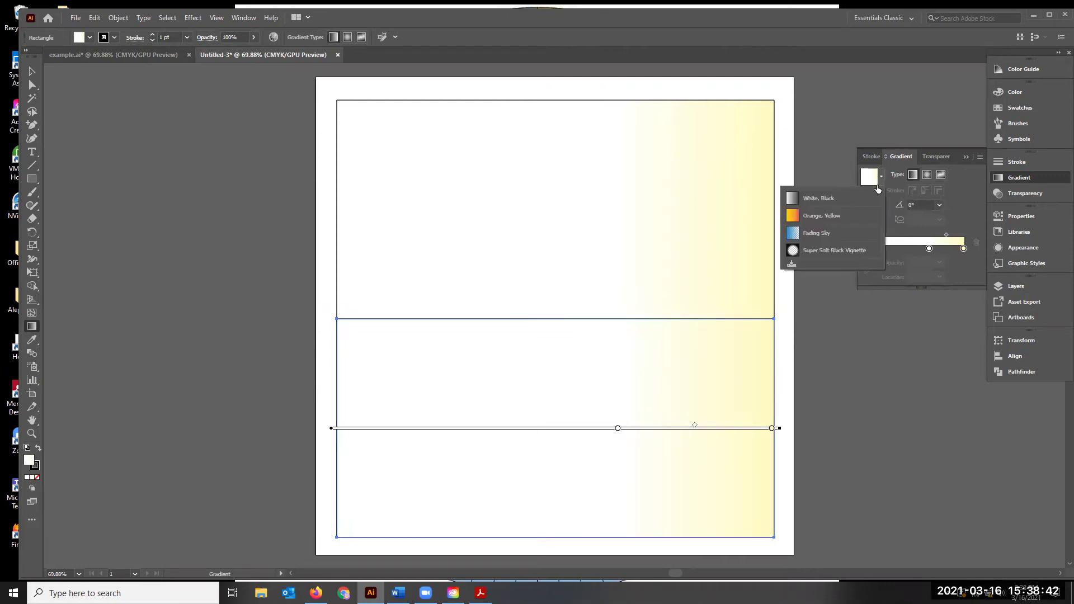
left_click(836, 199)
double_click(963, 248)
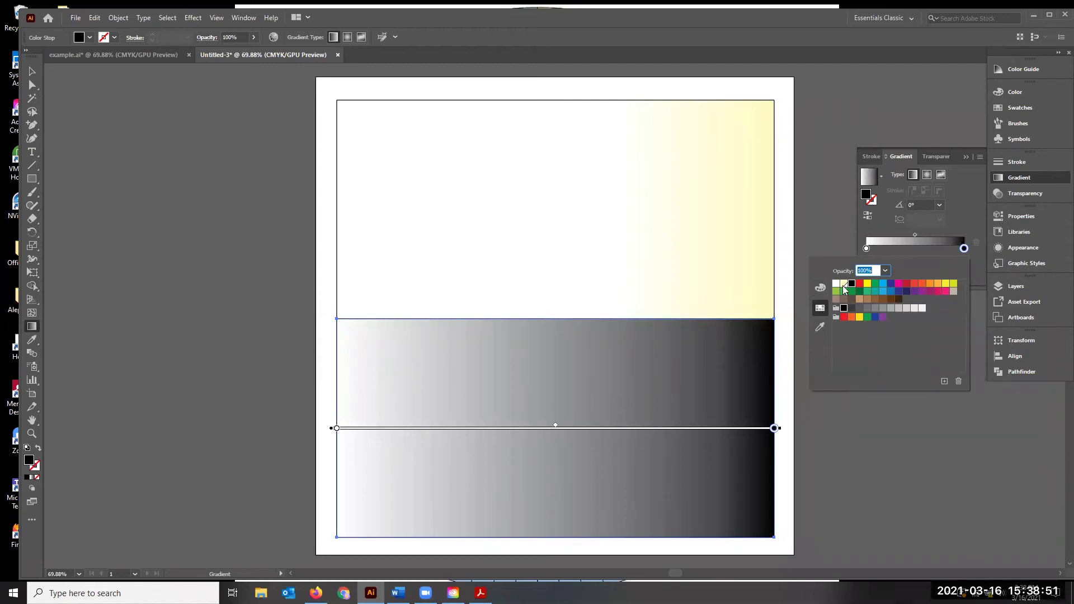
left_click(820, 287)
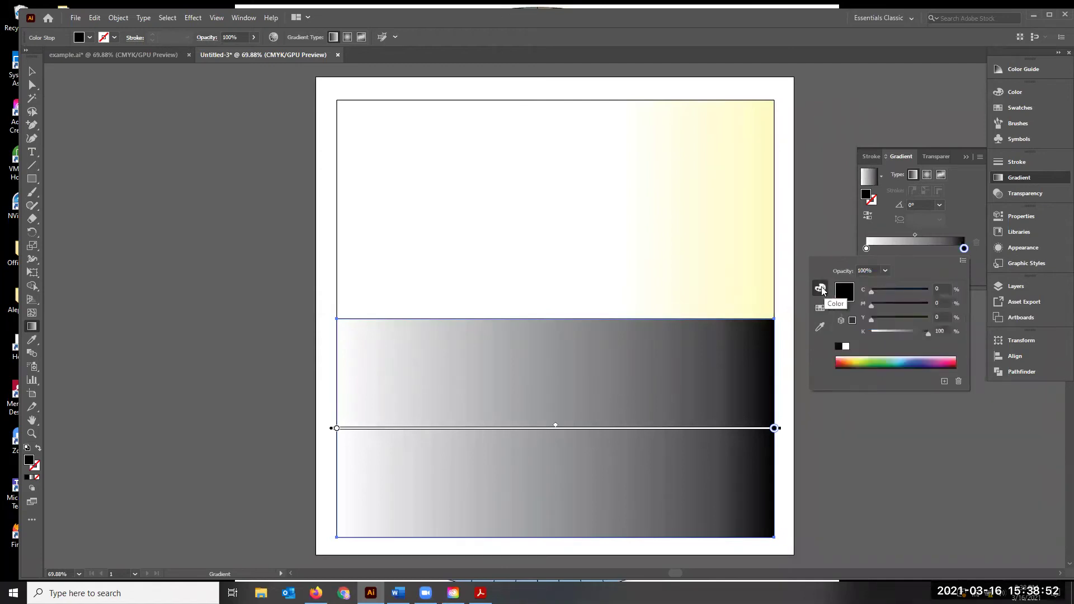
left_click(899, 358)
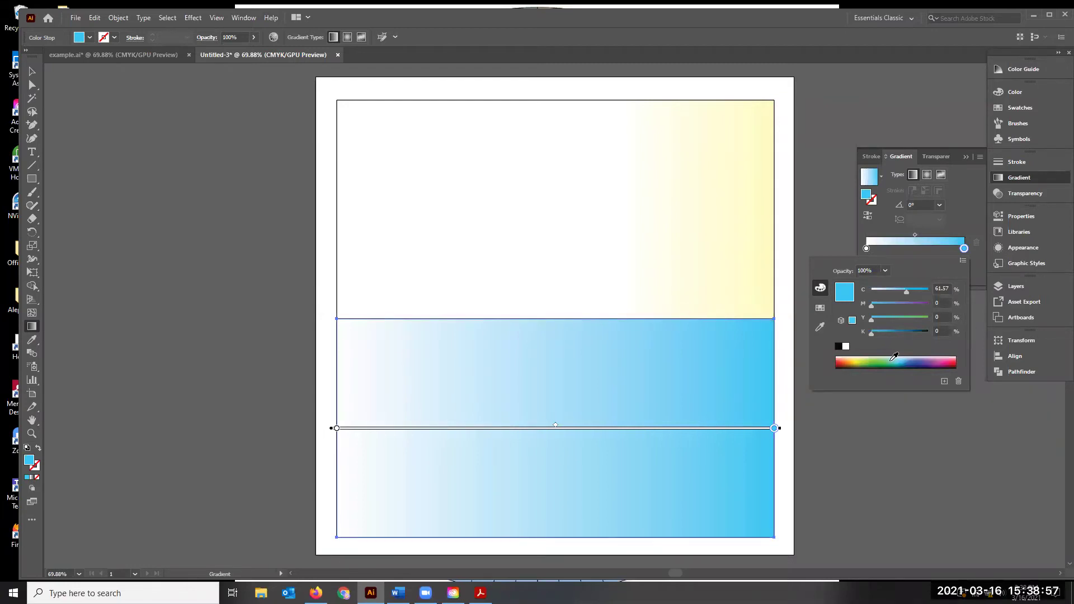
left_click(894, 357)
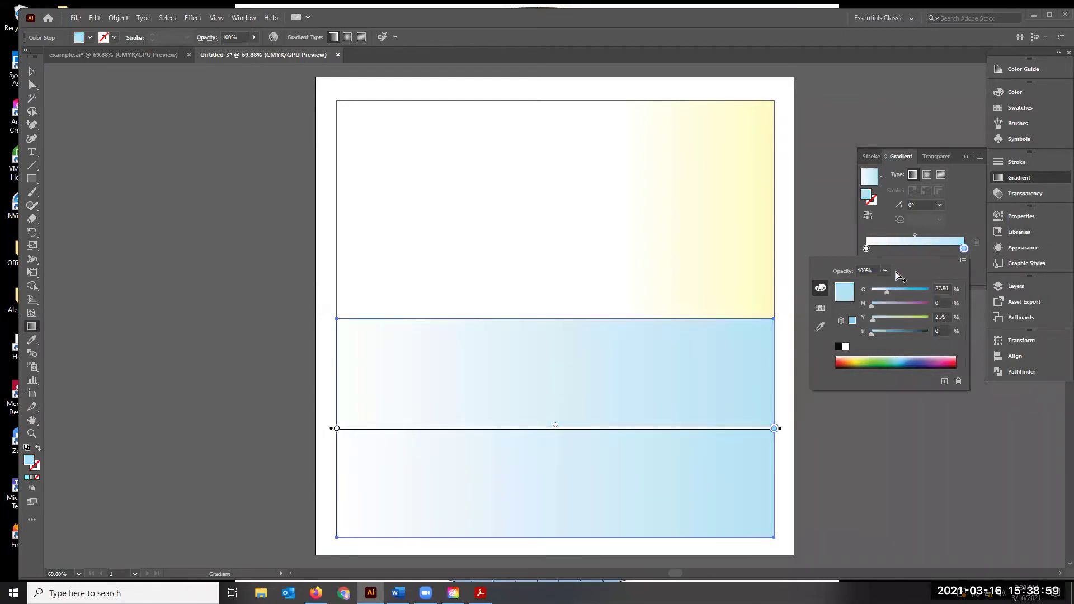
left_click(886, 252)
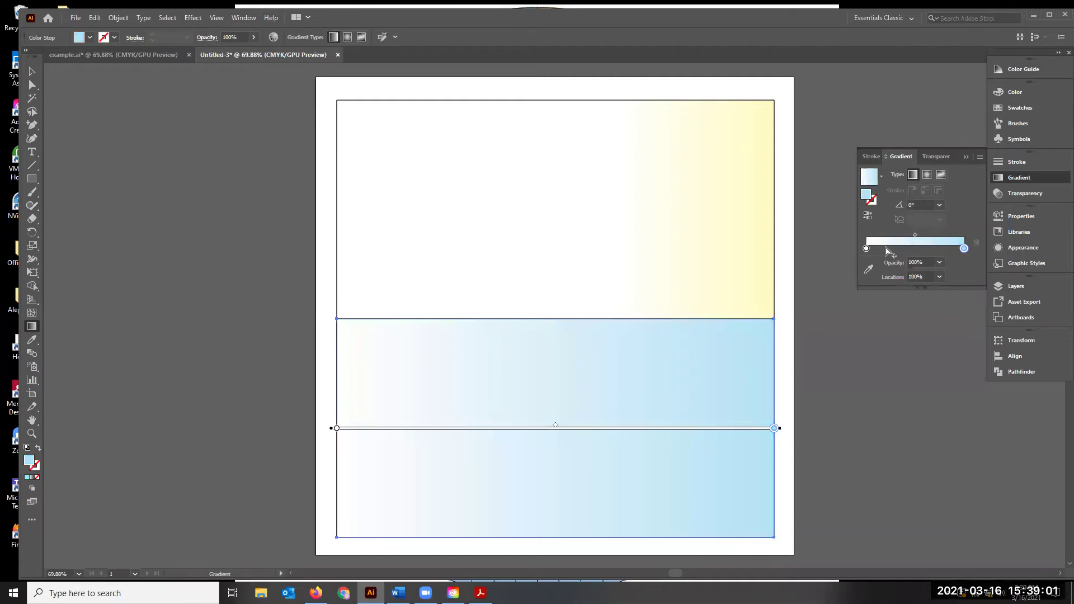
- Move the white stop of the lower rectangle's gradient to about 53% location and deselect everything
left_click_drag(866, 248, 918, 248)
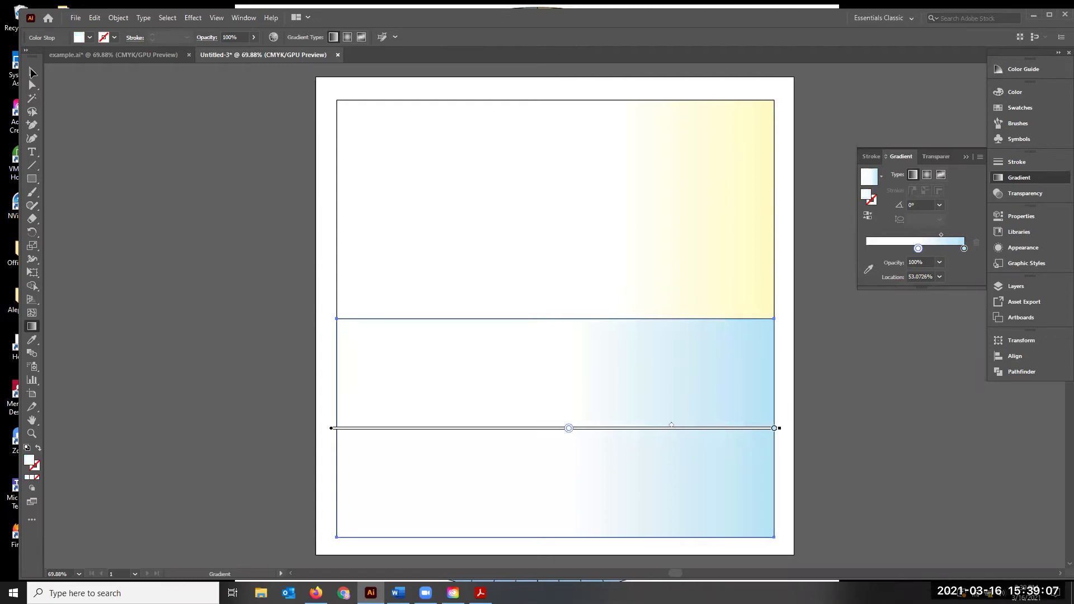
key("v")
key("ctrl+shift+a")
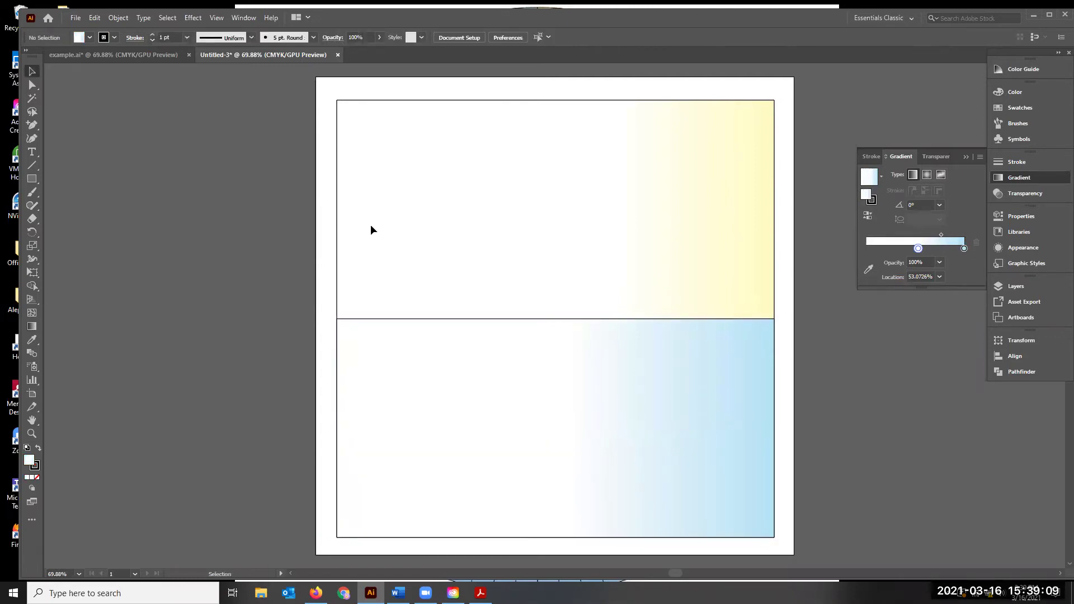
- Remove the stroke from the lower white-to-blue rectangle by setting it to None
left_click(659, 320)
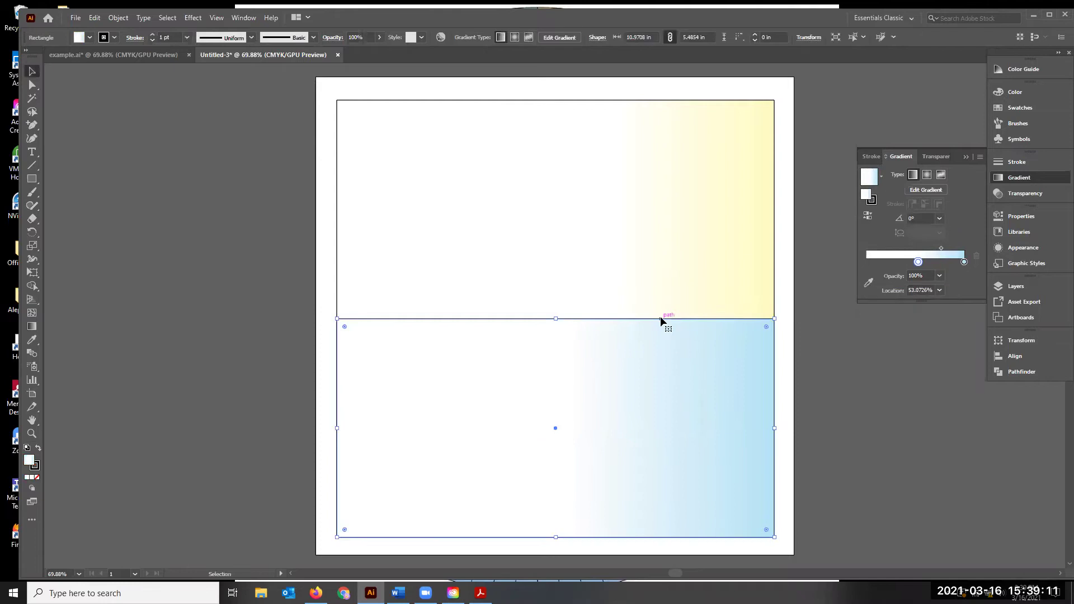
left_click(1019, 107)
left_click(871, 109)
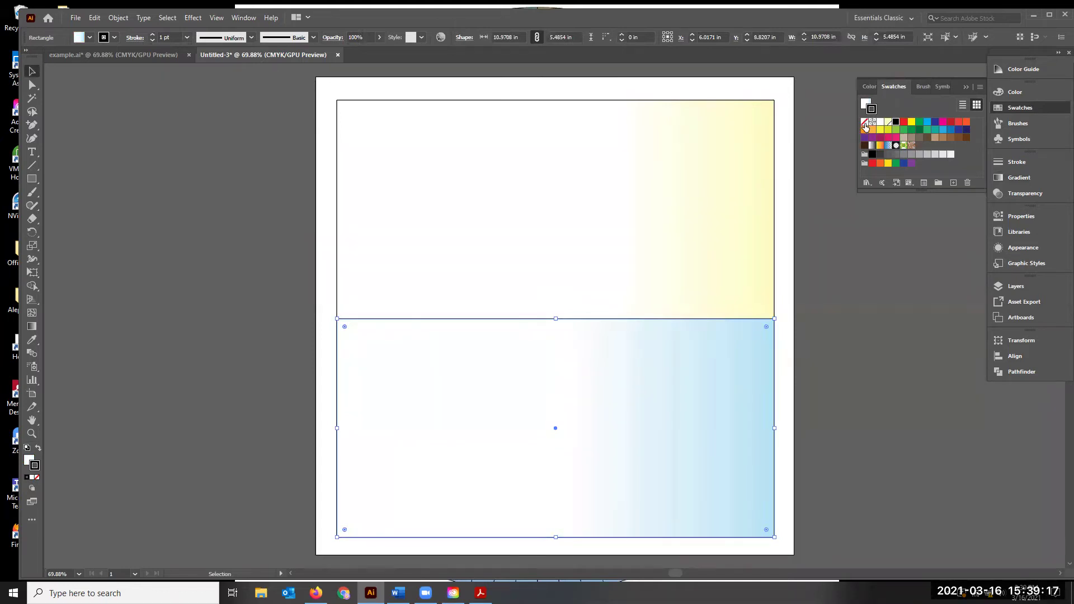
left_click(864, 123)
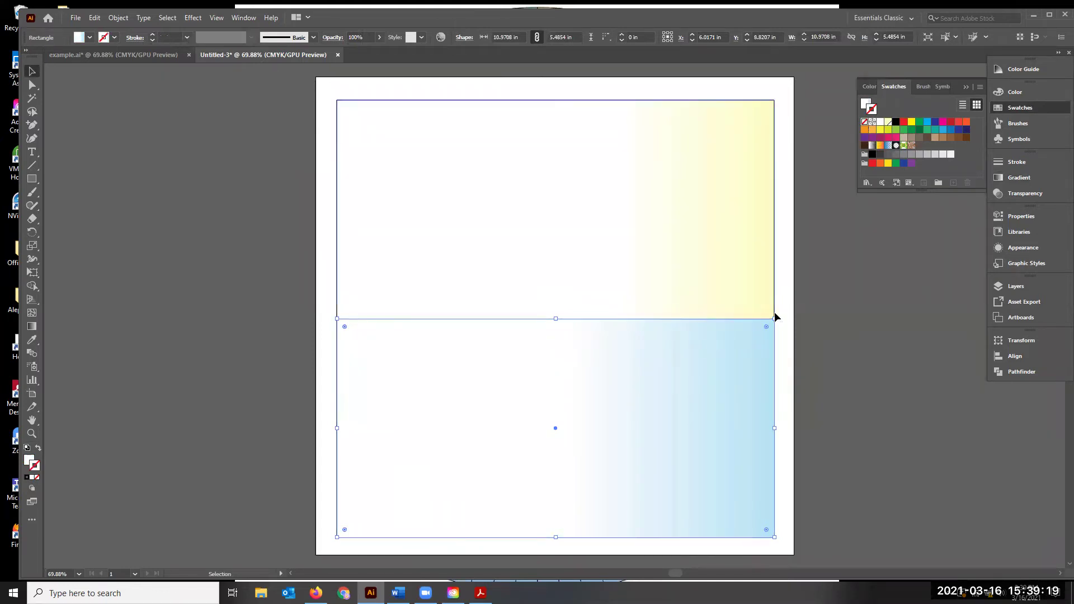
left_click(797, 307)
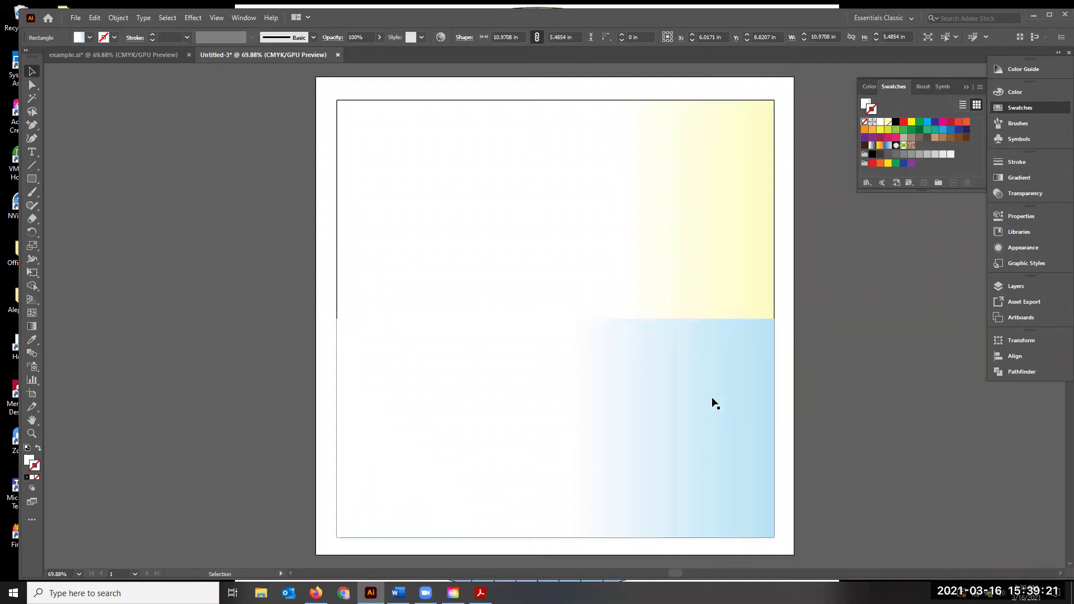
left_click(875, 518)
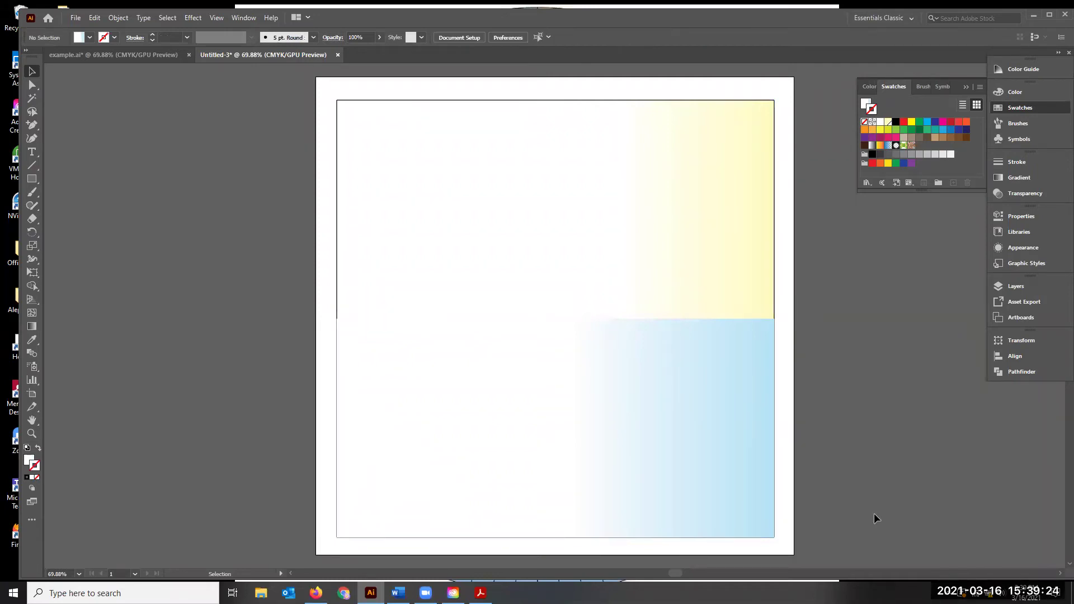
- Remove the black outline from the large white-to-yellow square
left_click(775, 297)
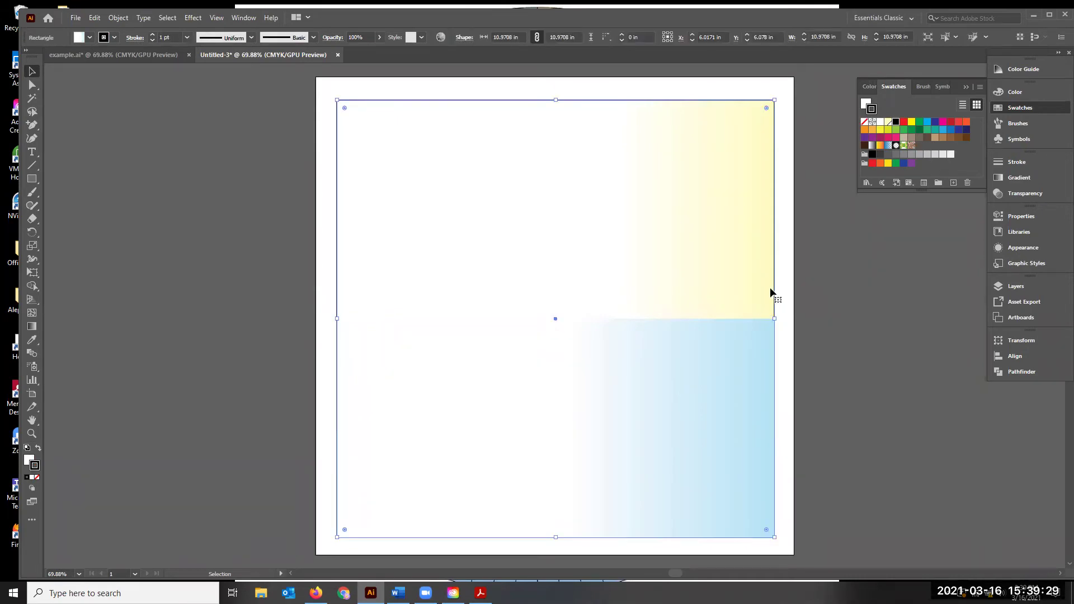
left_click(789, 462)
left_click(865, 122)
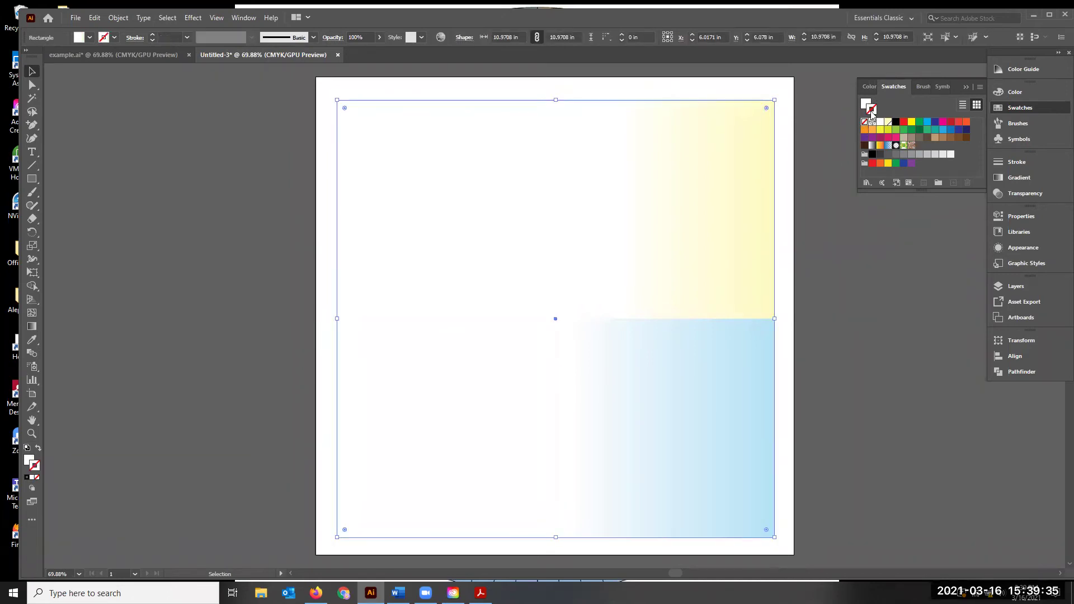
left_click(872, 260)
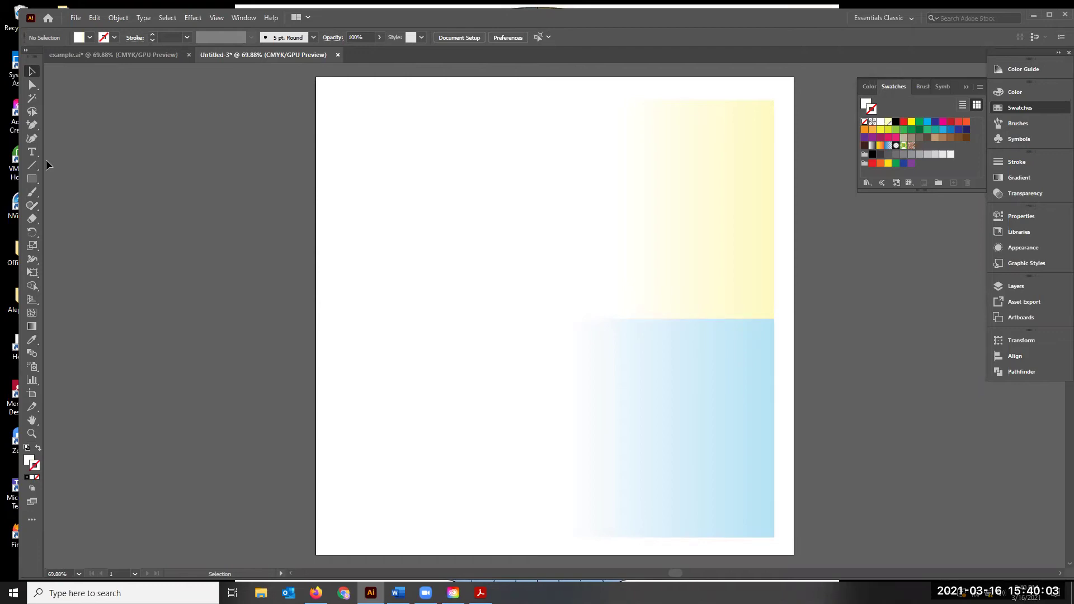
- Draw a nearly horizontal line segment about 2.5 in long in the upper square's white area and shift it slightly toward the yellow side
left_click(31, 165)
left_click(31, 166)
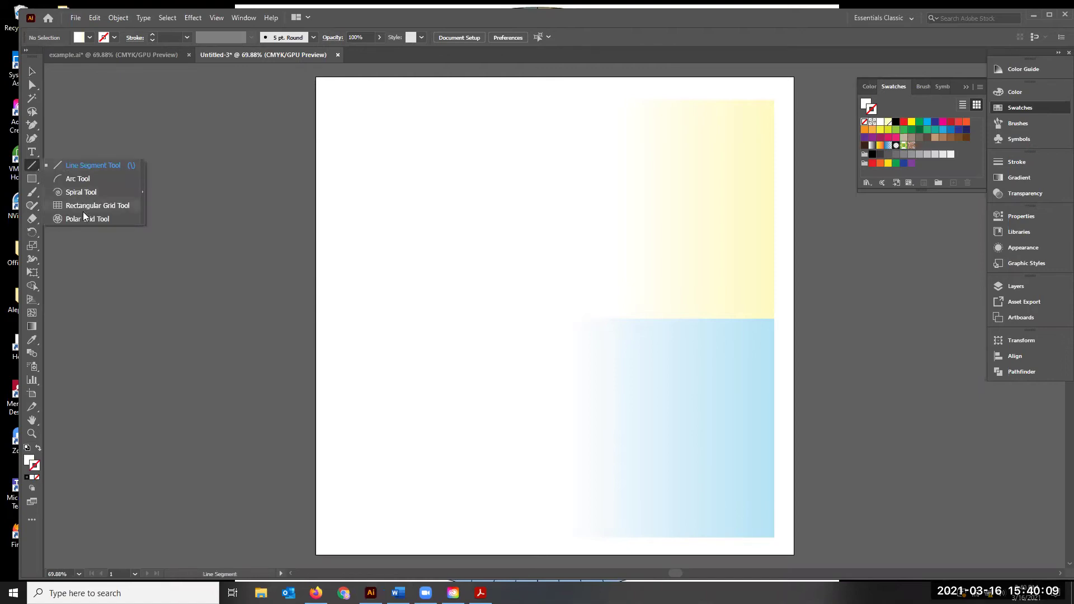
left_click(79, 168)
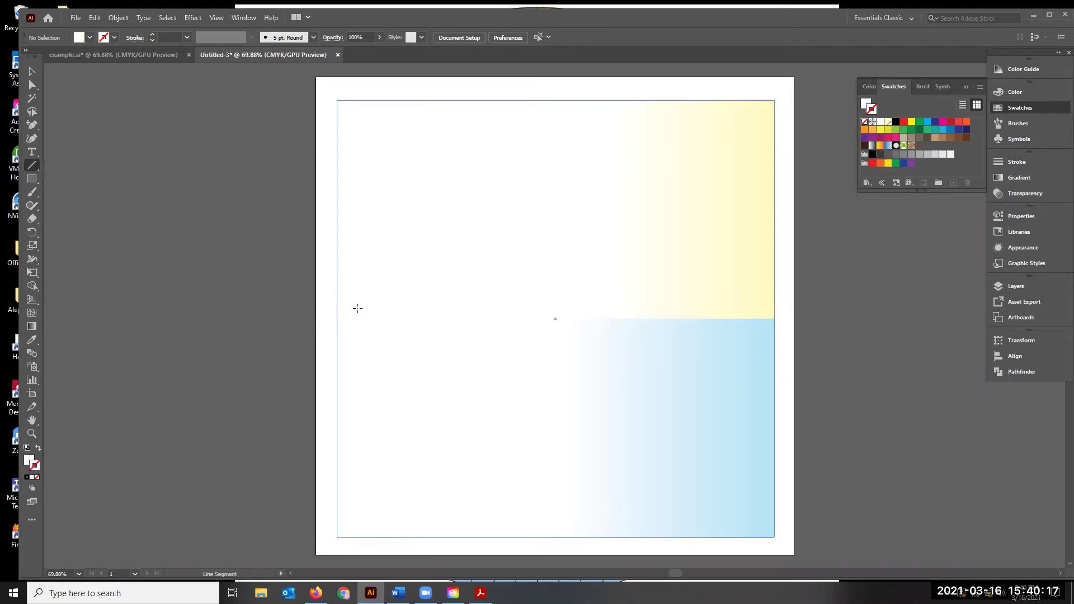
left_click_drag(368, 296, 470, 297)
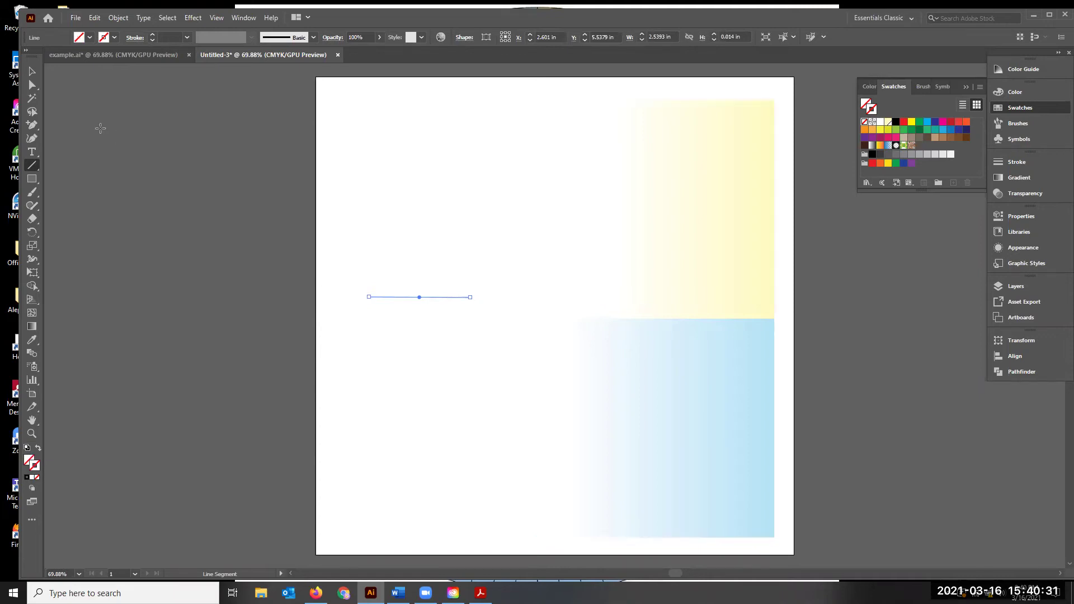
key("a")
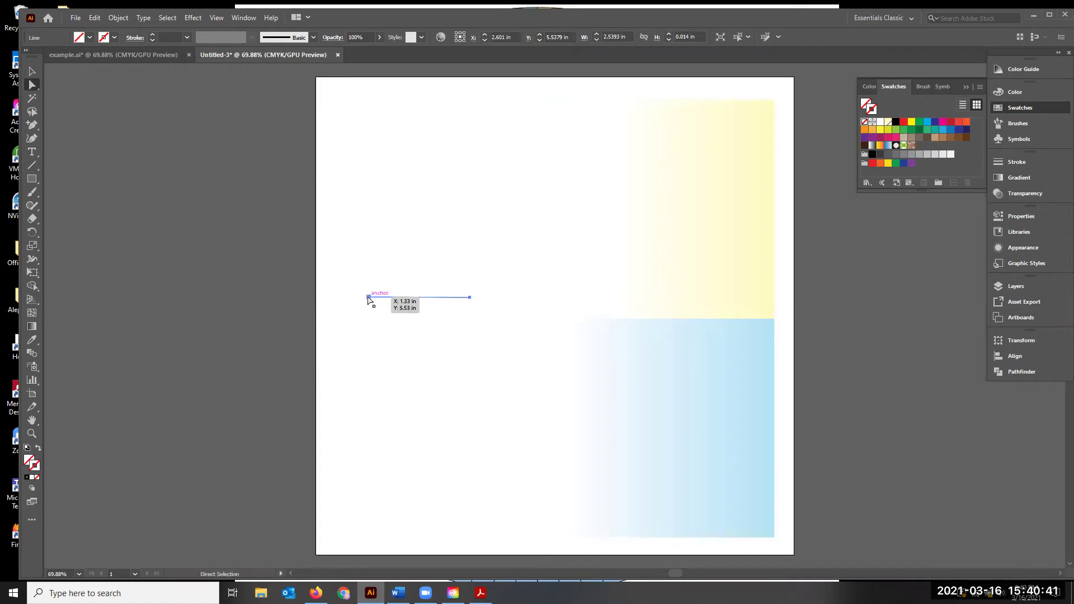
mouse_move(368, 298)
left_mouse_down()
mouse_move(377, 306)
mouse_move(377, 297)
left_mouse_up()
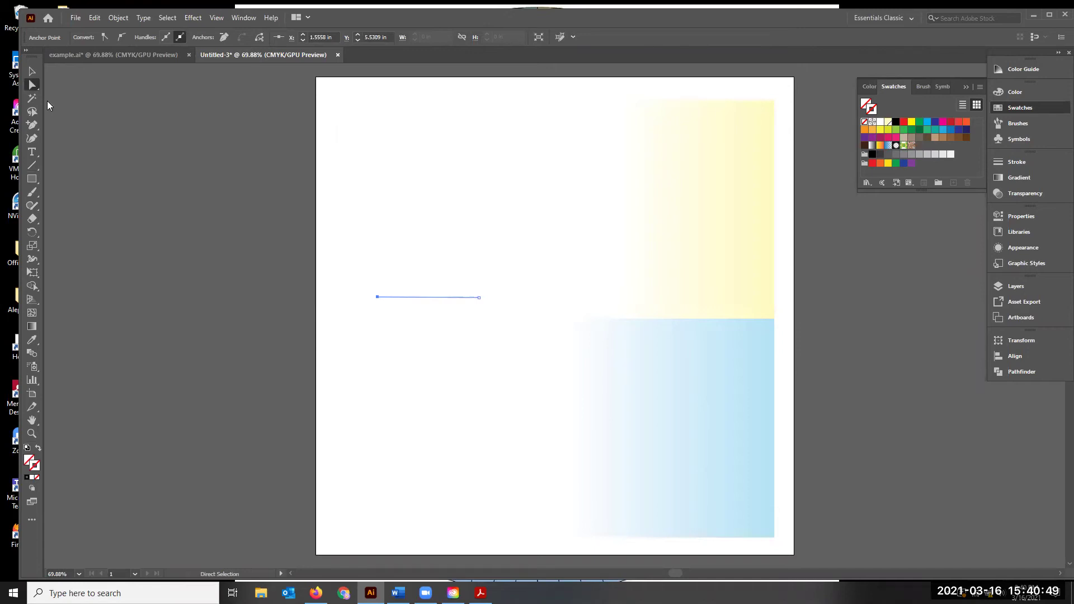
- Add three anchor points along the line, one at its middle and one halfway toward each end
left_click(32, 165)
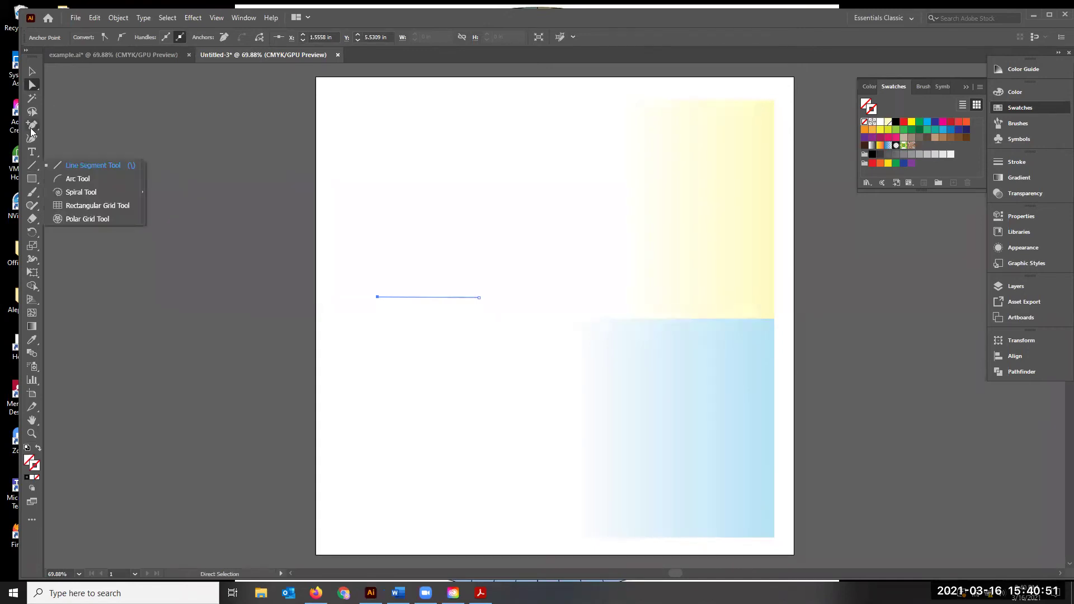
left_click(31, 129)
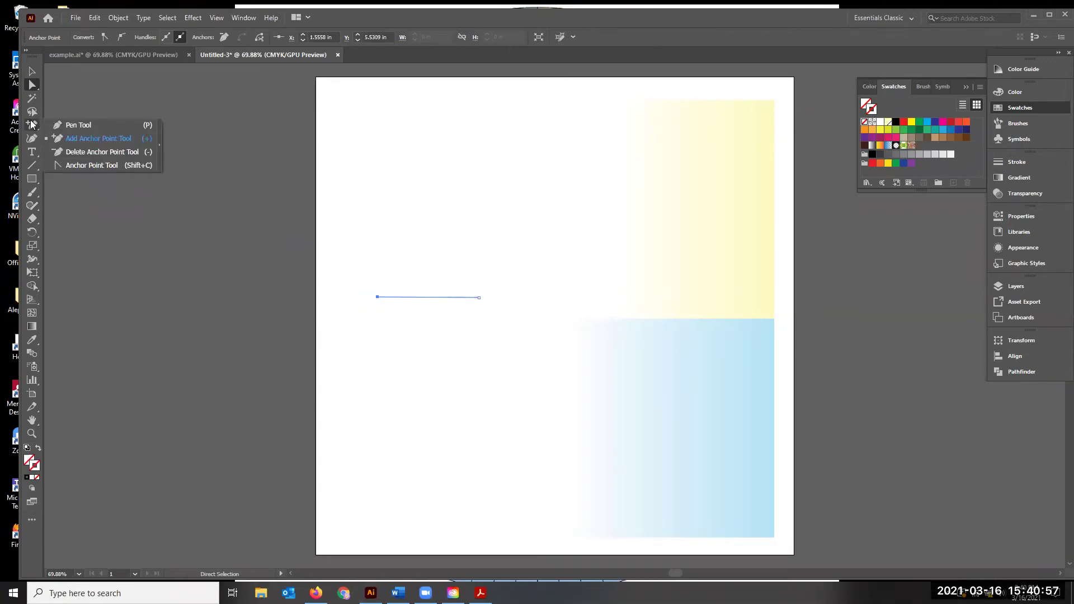
key("p")
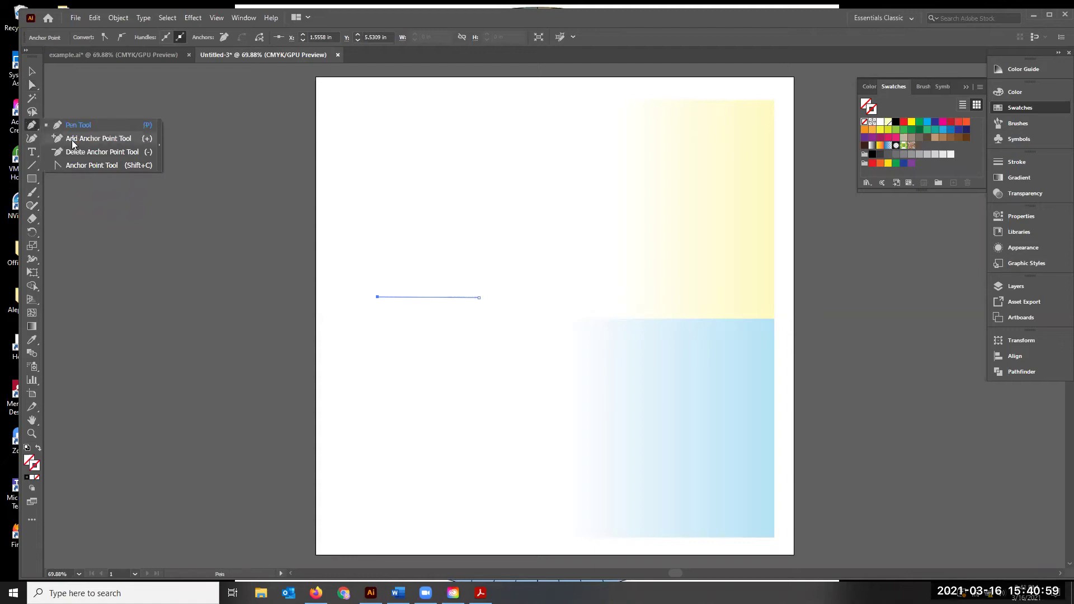
left_click(73, 144)
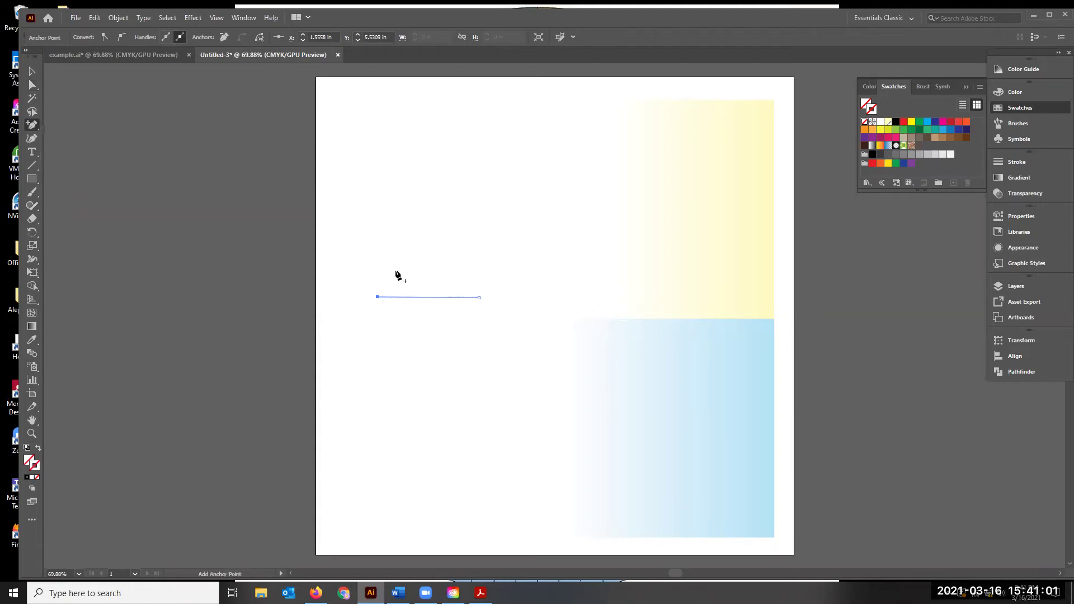
left_click(427, 297)
left_click(401, 297)
left_click(456, 297)
- Reposition the line's individual anchor points to bend it into a zigzag with one raised peak
key("a")
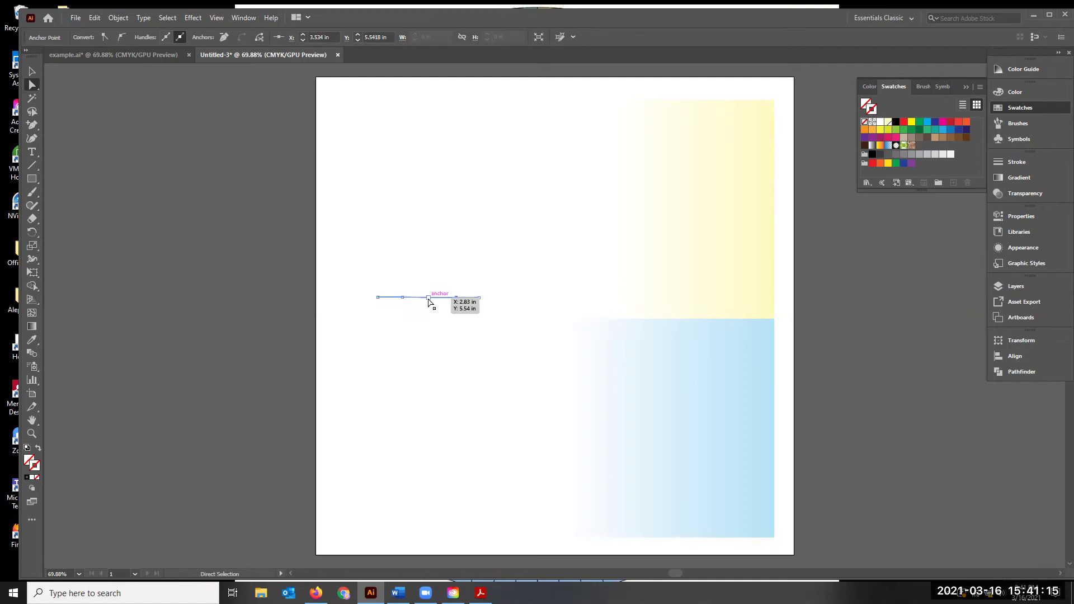
left_click_drag(403, 299, 394, 304)
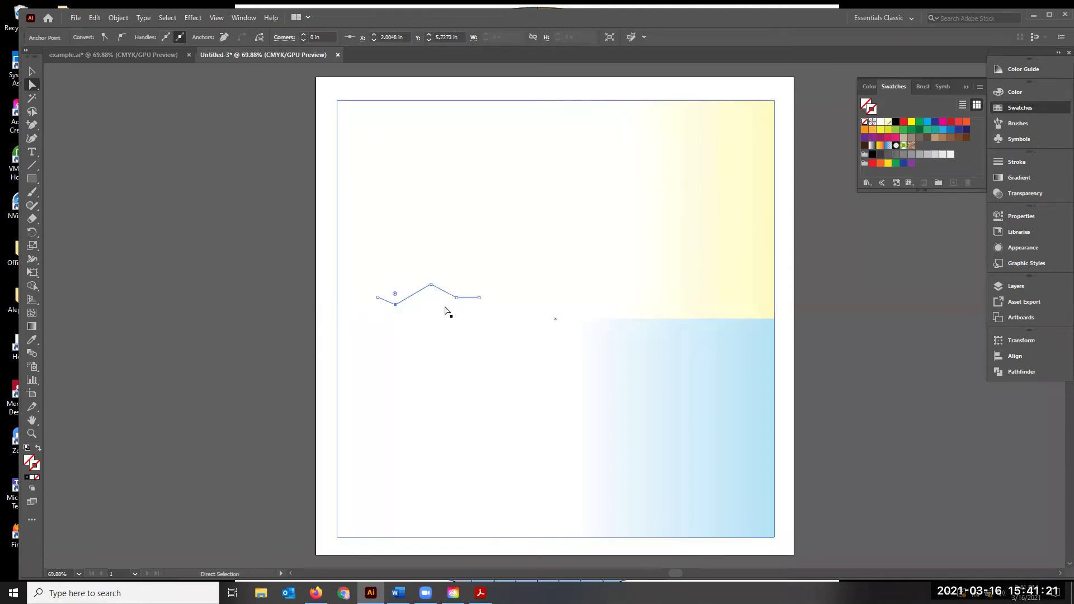
left_click_drag(457, 298, 428, 308)
left_click_drag(430, 284, 446, 305)
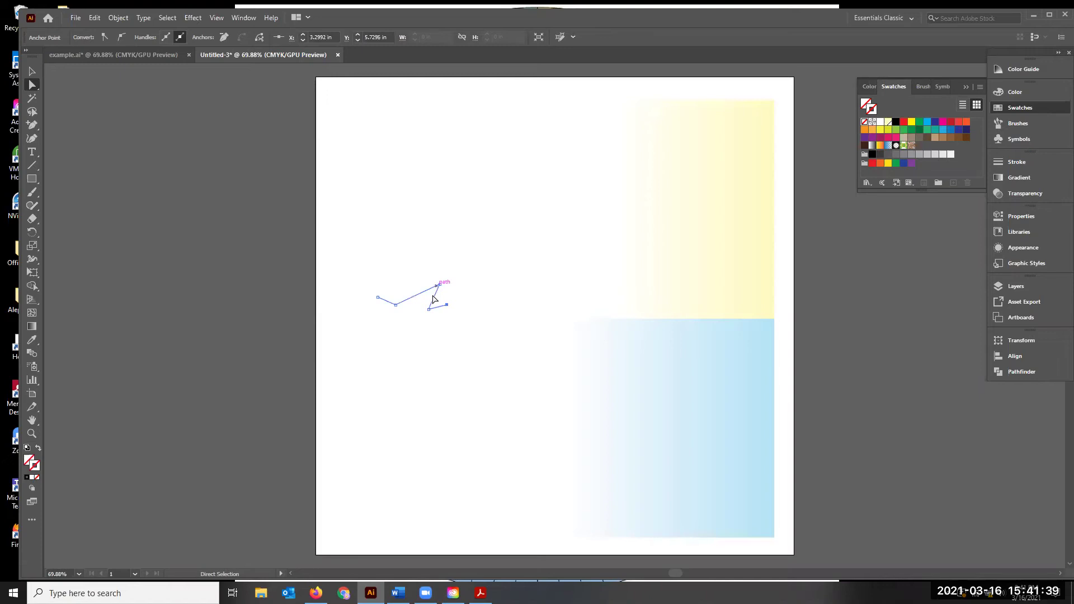
- Round the zigzag path's first low corner and its peak, giving the peak a corner radius of about 0.17 in
left_click(420, 317, "shift")
left_click(393, 292)
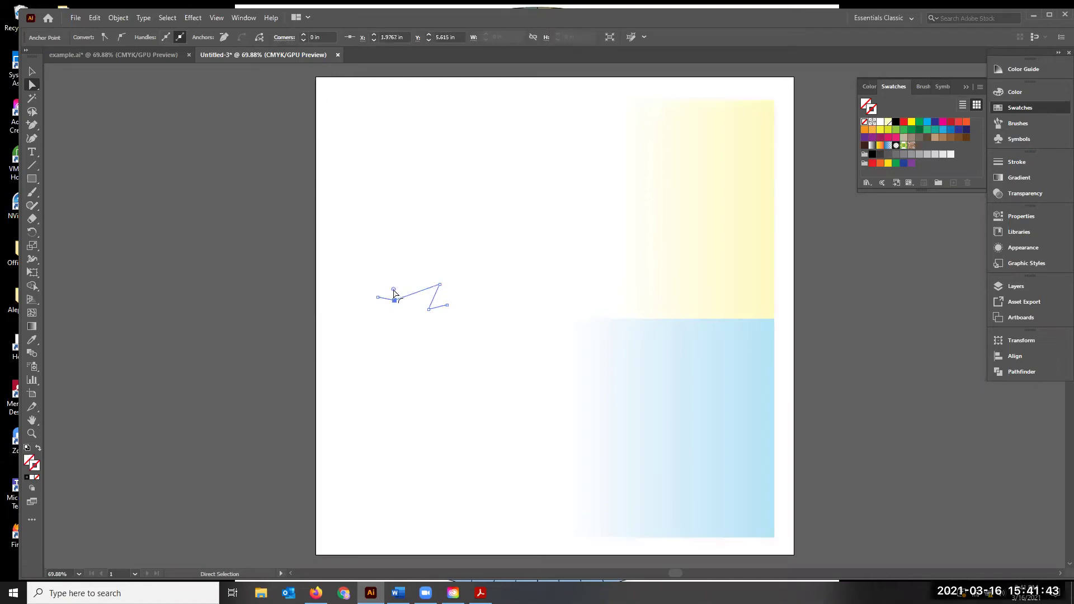
left_click_drag(394, 291, 430, 306)
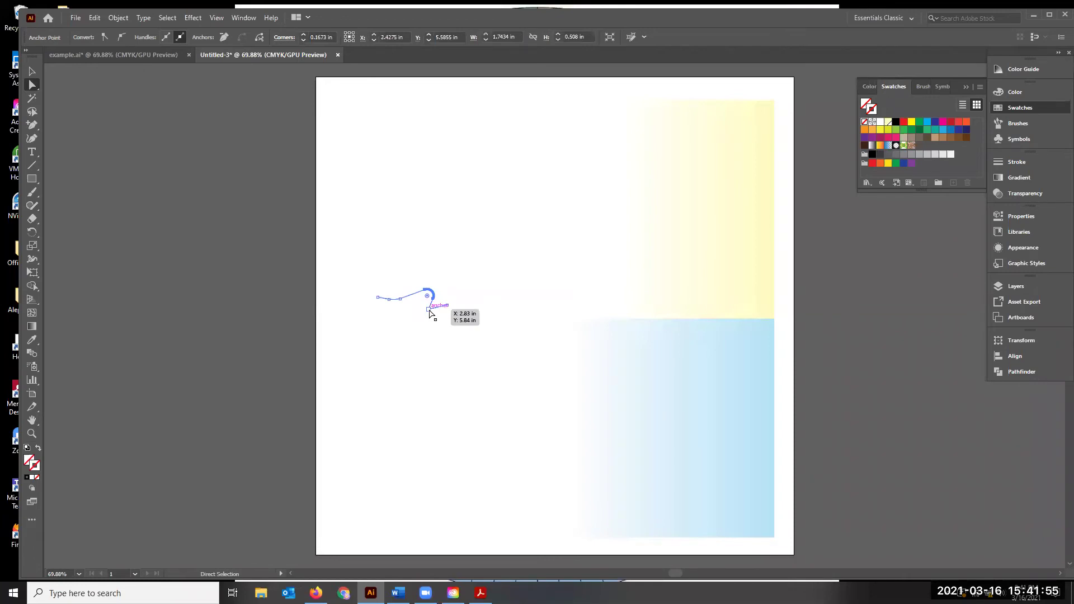
- Try rounding the path's last corner to about 0.15 in and moving both gradient rectangles away, then undo these changes
left_click_drag(438, 307, 440, 302)
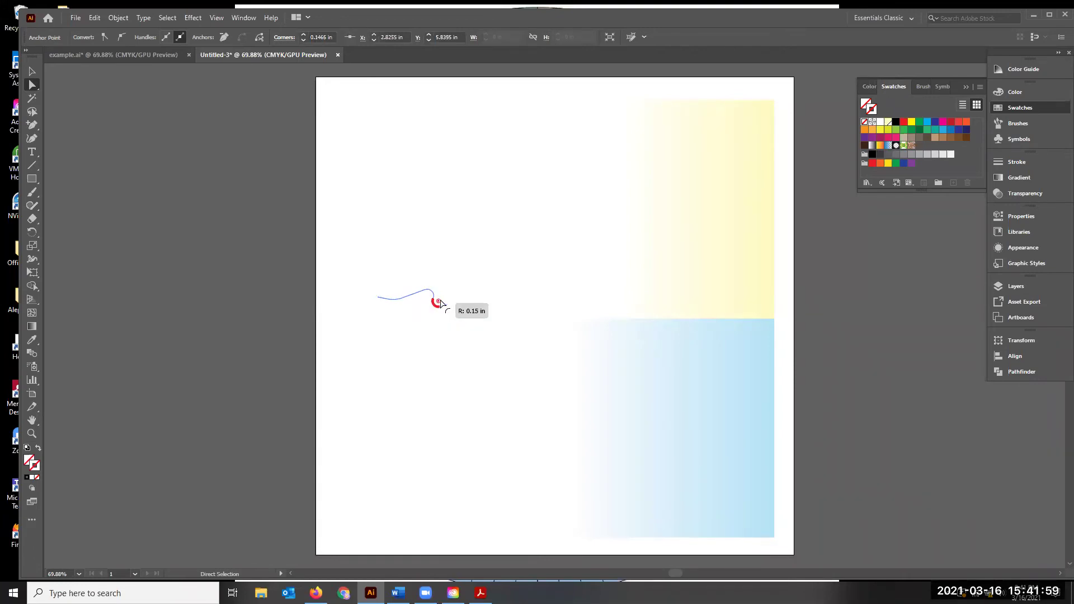
key("ctrl+z")
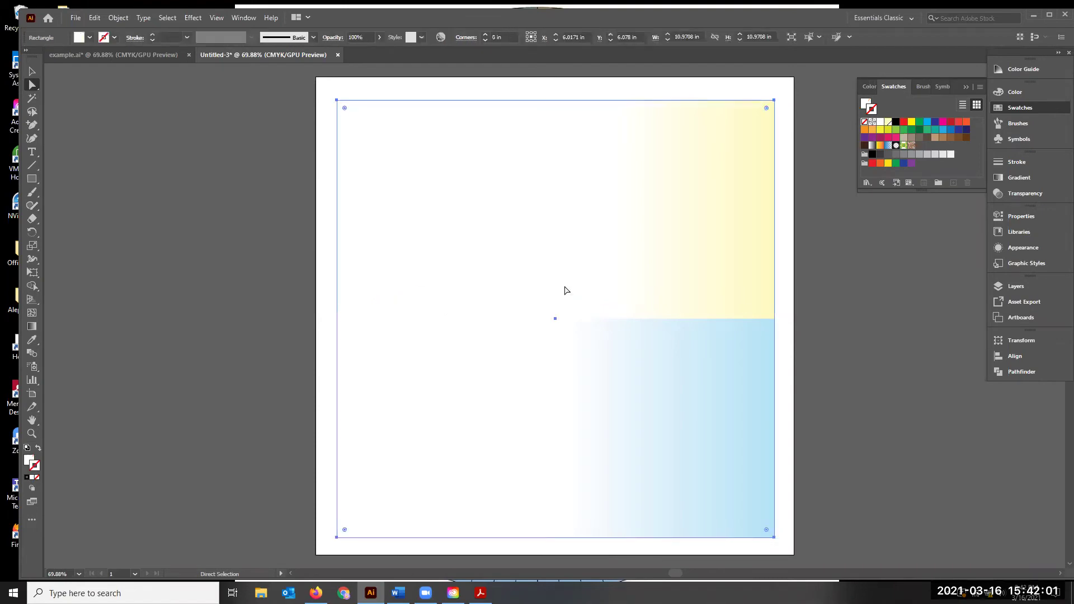
left_click_drag(399, 112, 625, 204)
left_click_drag(458, 354, 565, 408)
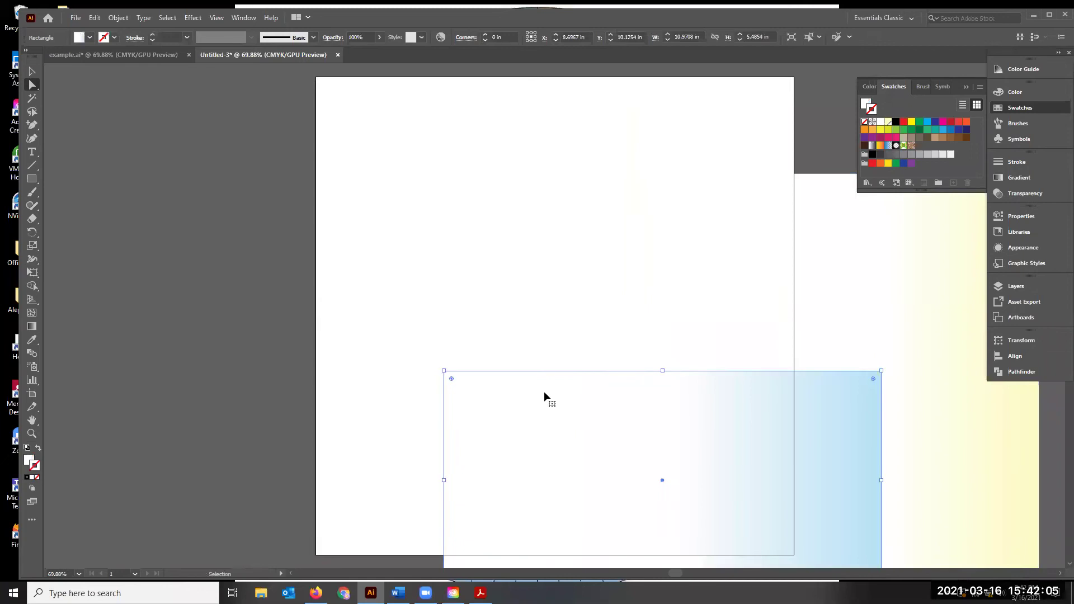
key("ctrl+z")
key("ctrl+z")
key("ctrl+z")
- Give the wavy path an orange-red stroke color from the swatches
left_click(411, 298)
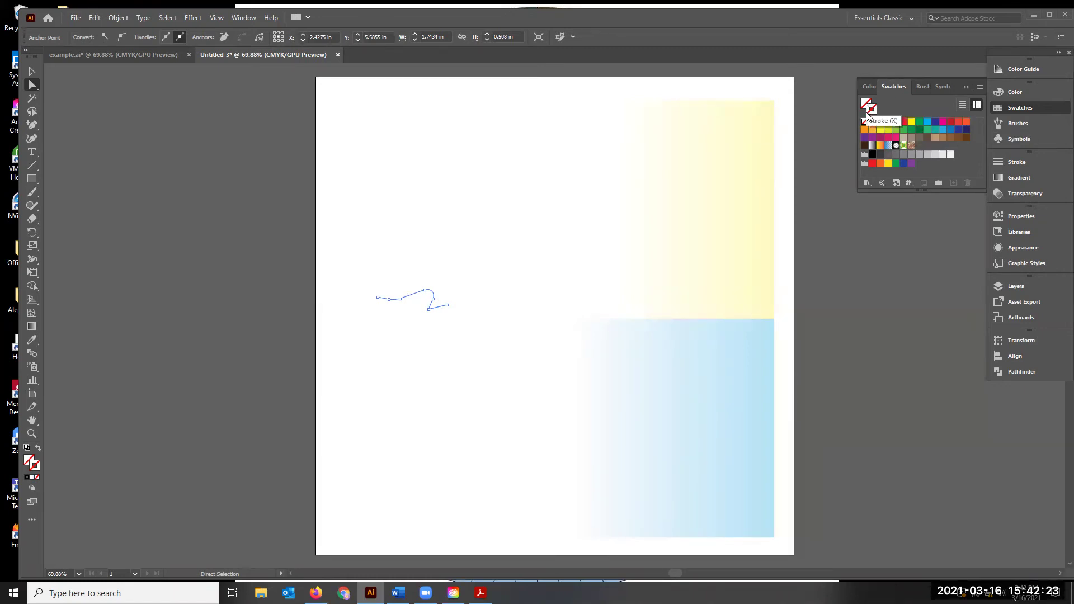
left_click(967, 123)
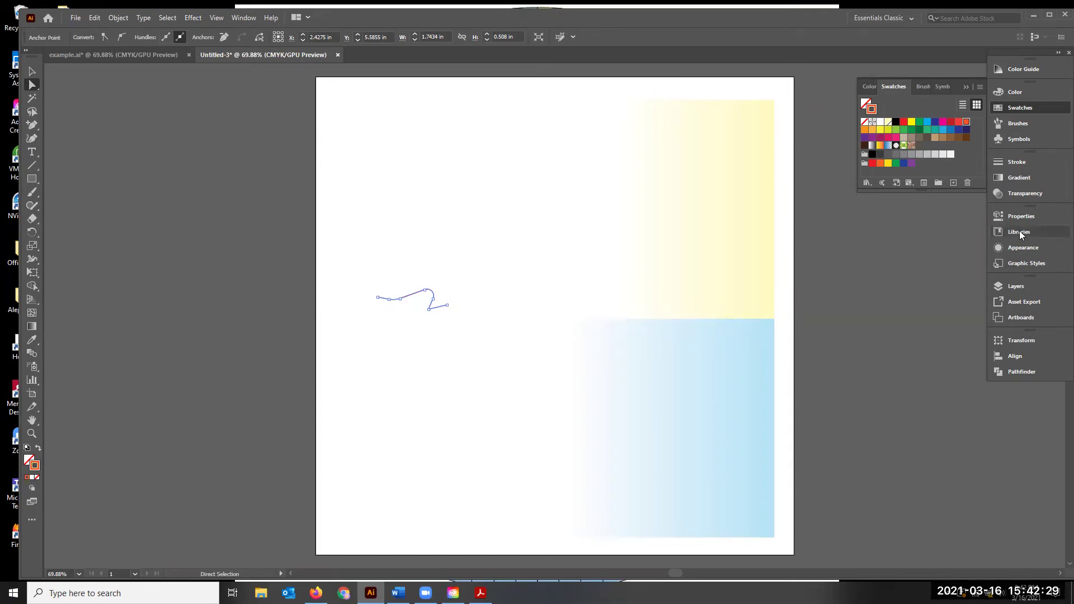
- Set the wavy path's stroke weight to 4 pt and deselect the path
left_click(1016, 162)
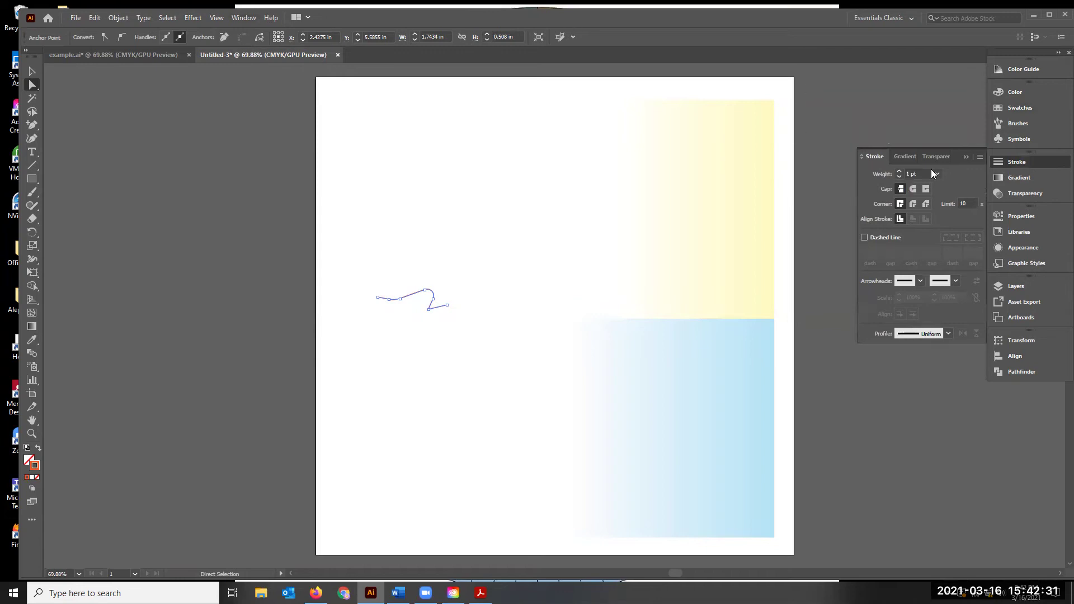
scroll(908, 174, "up", 3)
left_click(330, 289)
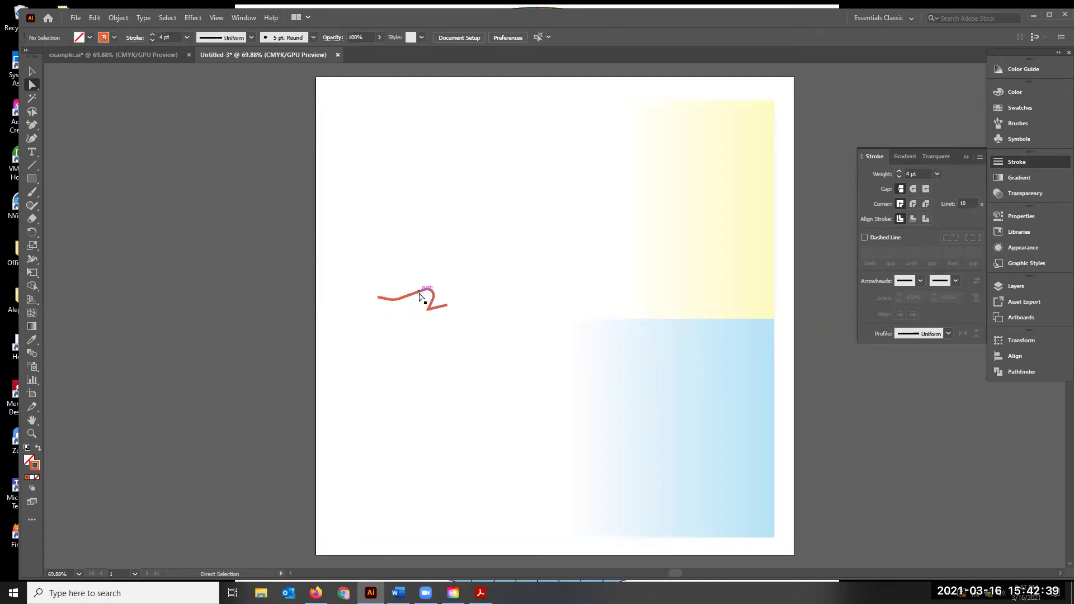
- Adjust the orange-red path's anchor points and corners into a smooth wave with a rounded peak and rounded last bend
left_click(428, 299)
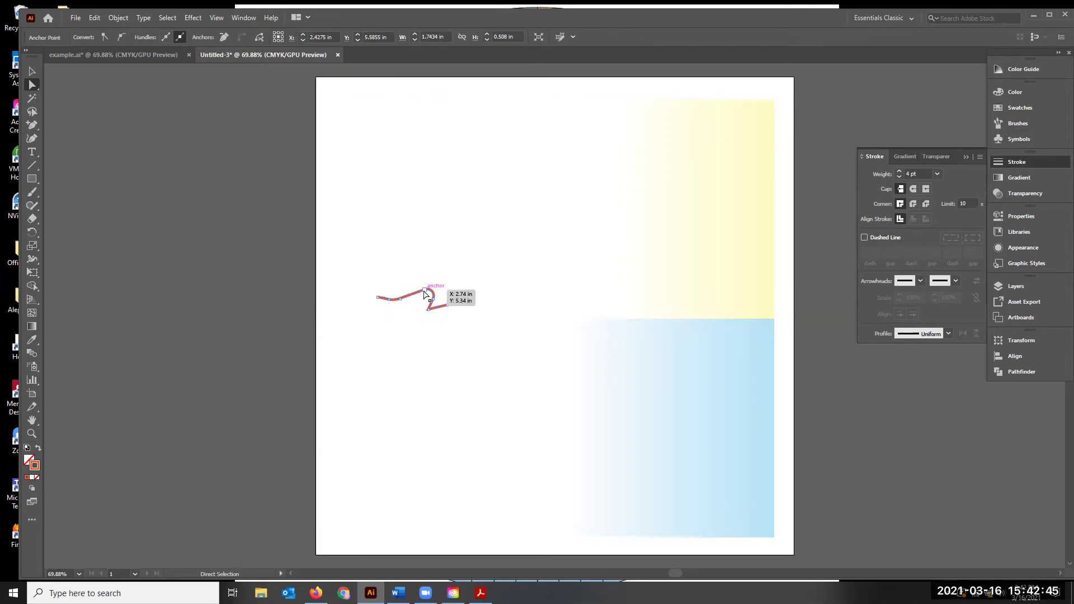
mouse_move(425, 293)
left_mouse_down()
mouse_move(435, 297)
mouse_move(421, 311)
mouse_move(432, 303)
left_mouse_up()
left_click(542, 304)
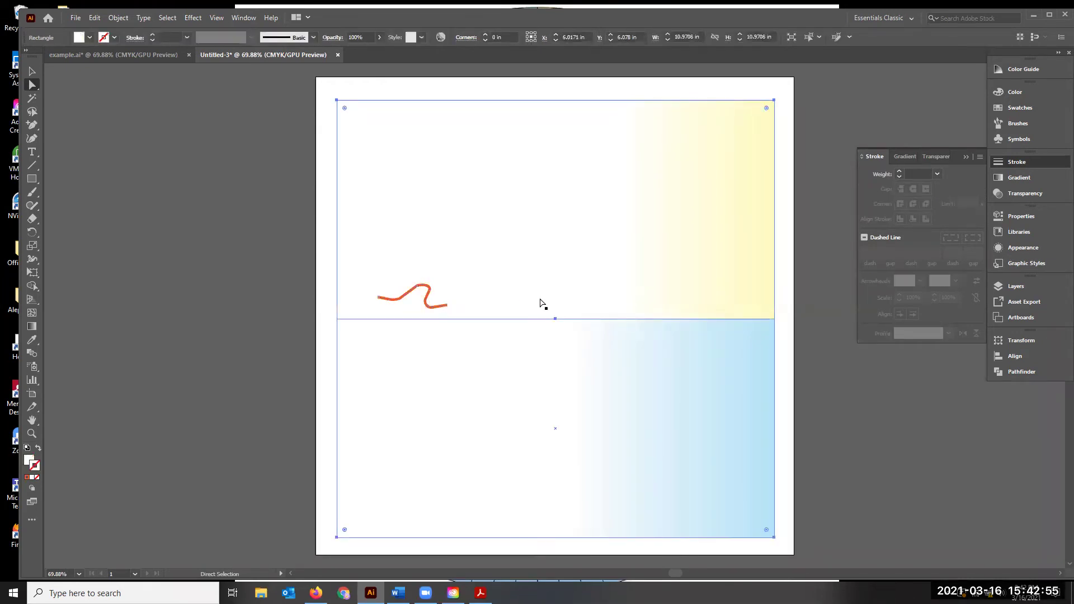
left_click(391, 302)
left_click(396, 305)
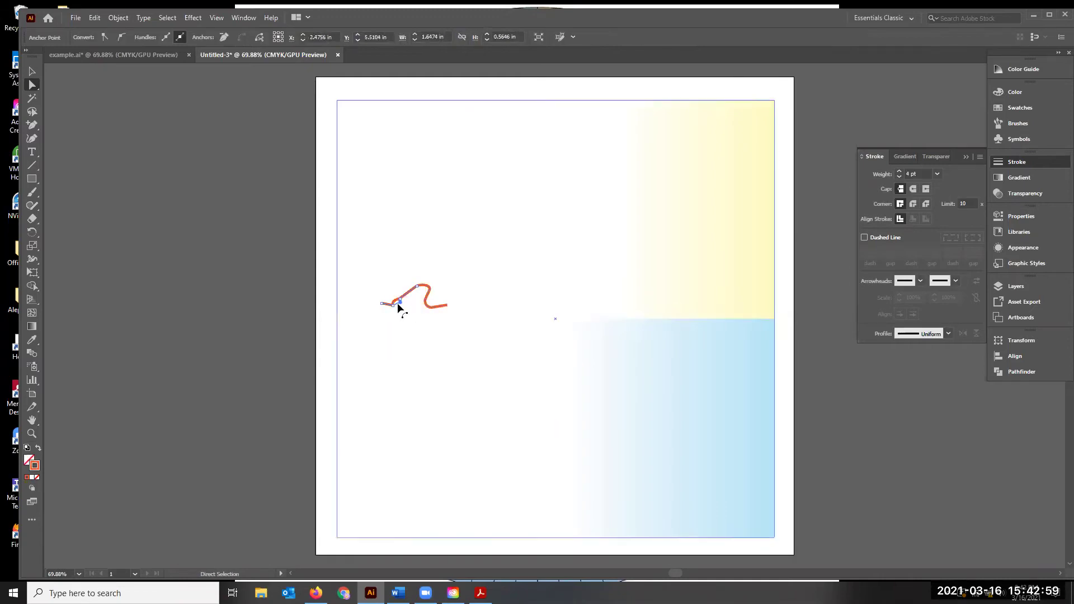
left_click_drag(400, 308, 401, 298)
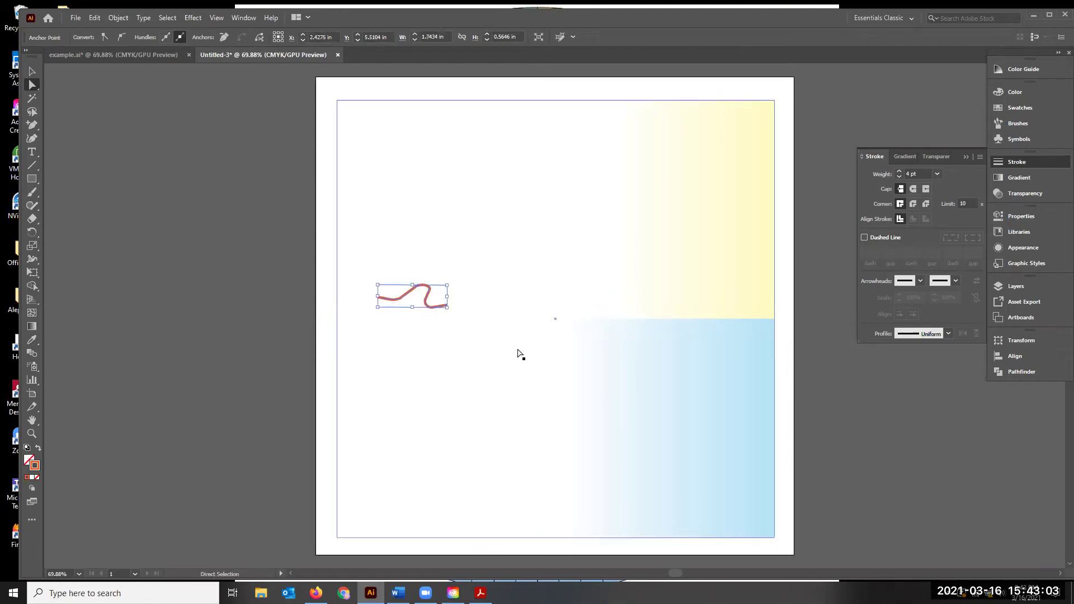
- Stretch the wave taller, narrow it, and move it about 0.58 in left and 0.79 in down across the rectangles' shared edge
left_click(32, 71)
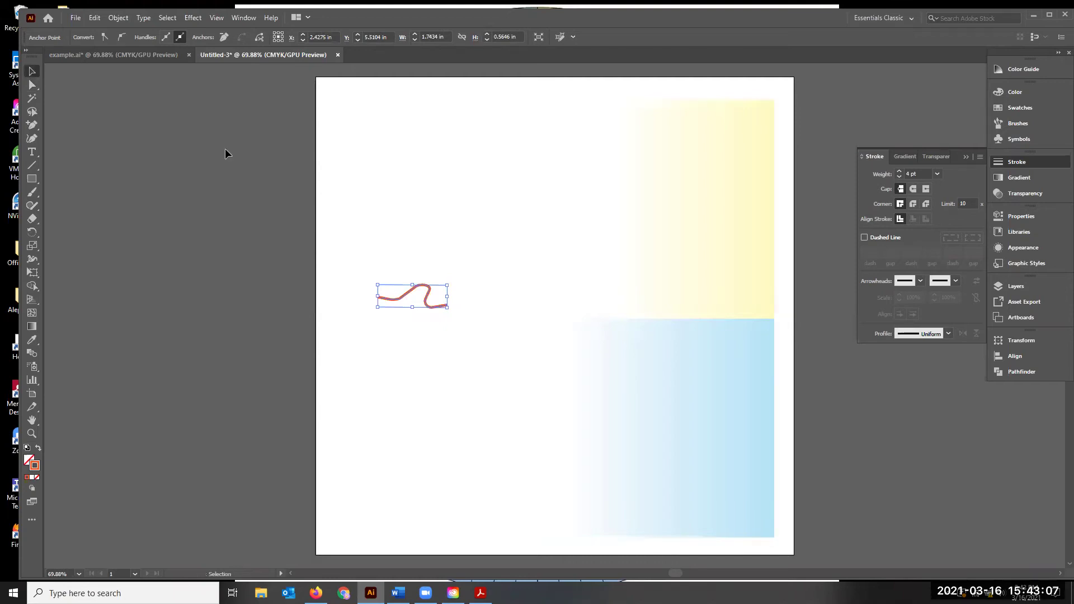
mouse_move(423, 307)
left_mouse_down()
mouse_move(401, 299)
mouse_move(374, 220)
left_mouse_up()
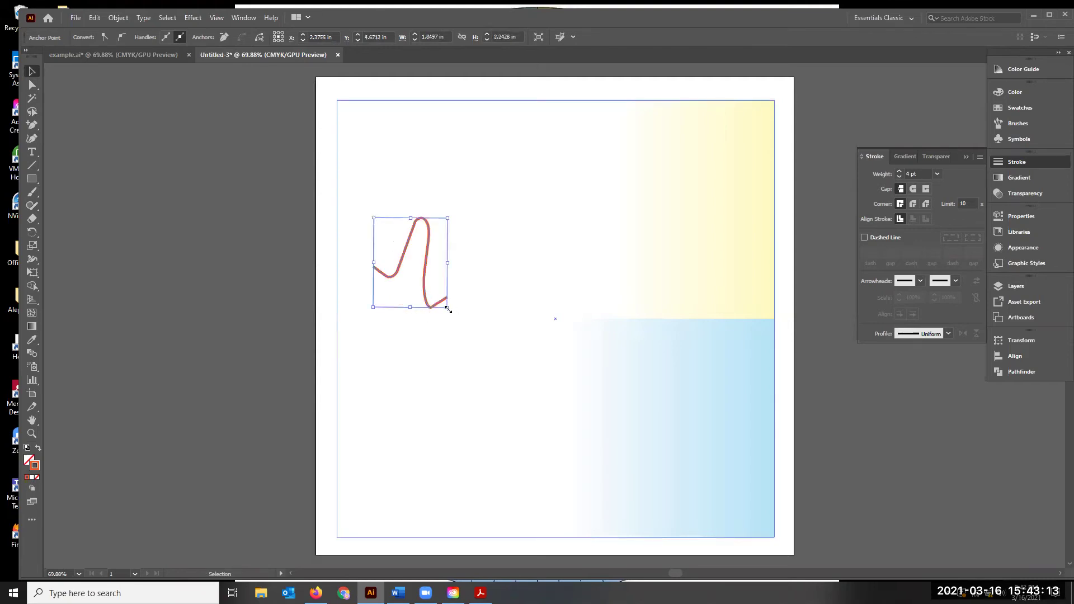
left_click_drag(448, 307, 432, 307)
left_click_drag(380, 227, 380, 303)
left_click(283, 277)
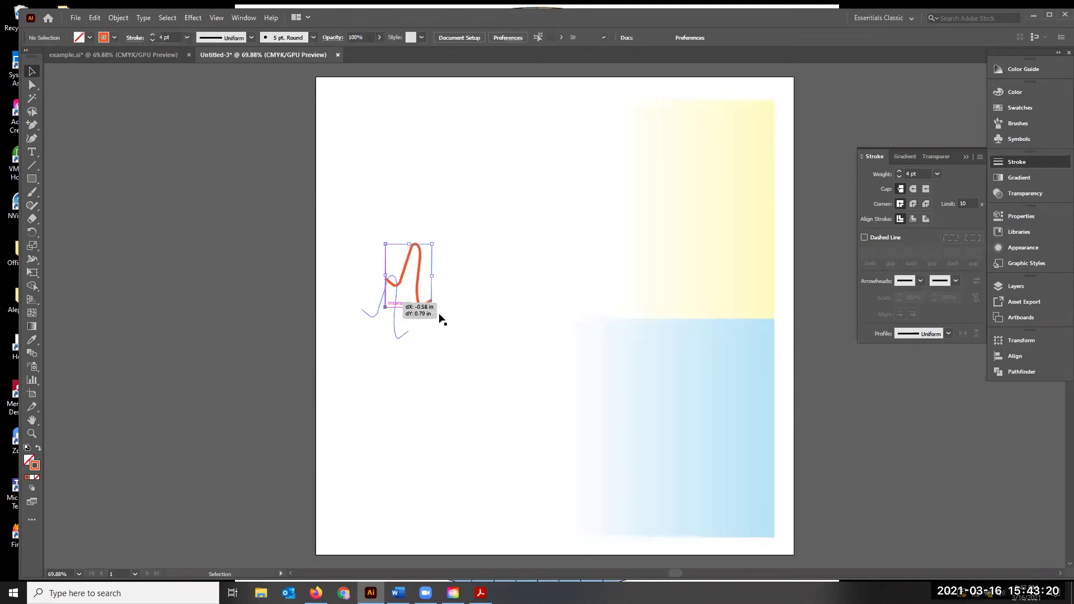
left_click(176, 273)
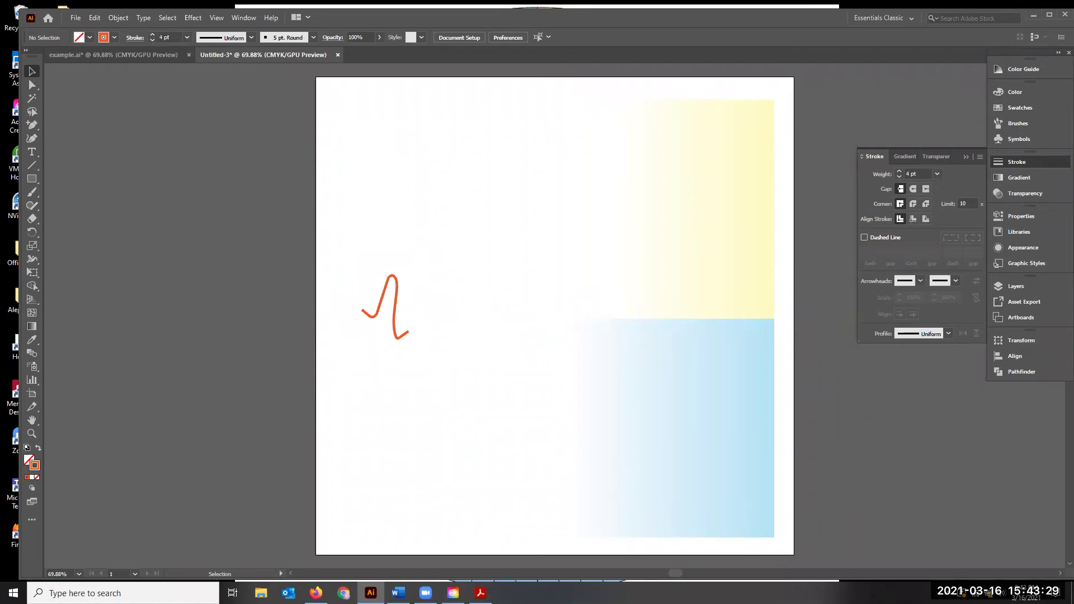
- Draw an area text frame about 1.67 in wide and 0.56 in high just below the wave
left_click(33, 152)
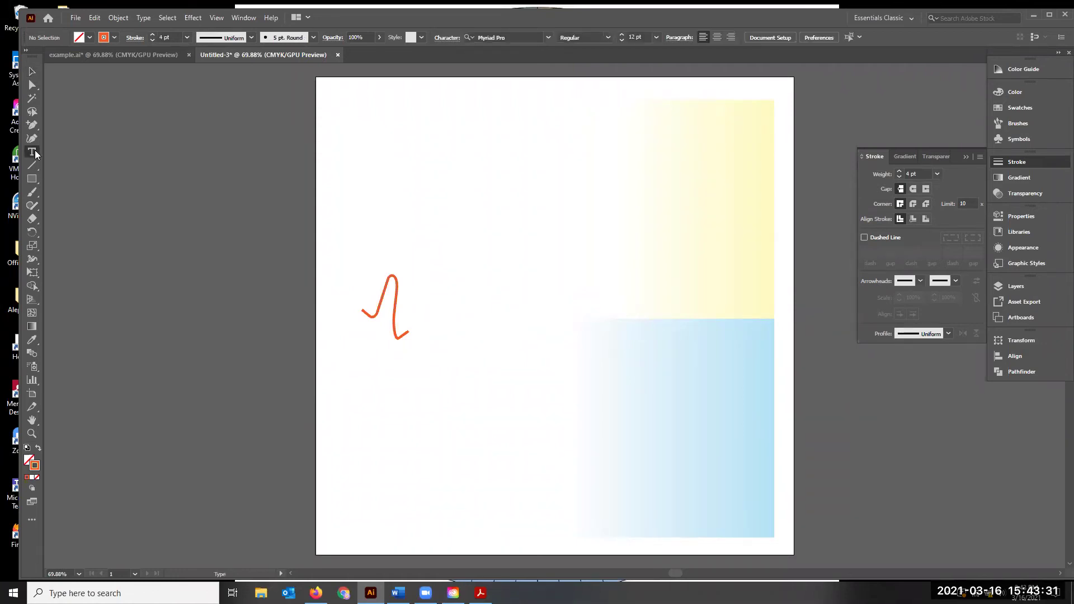
left_click(35, 154)
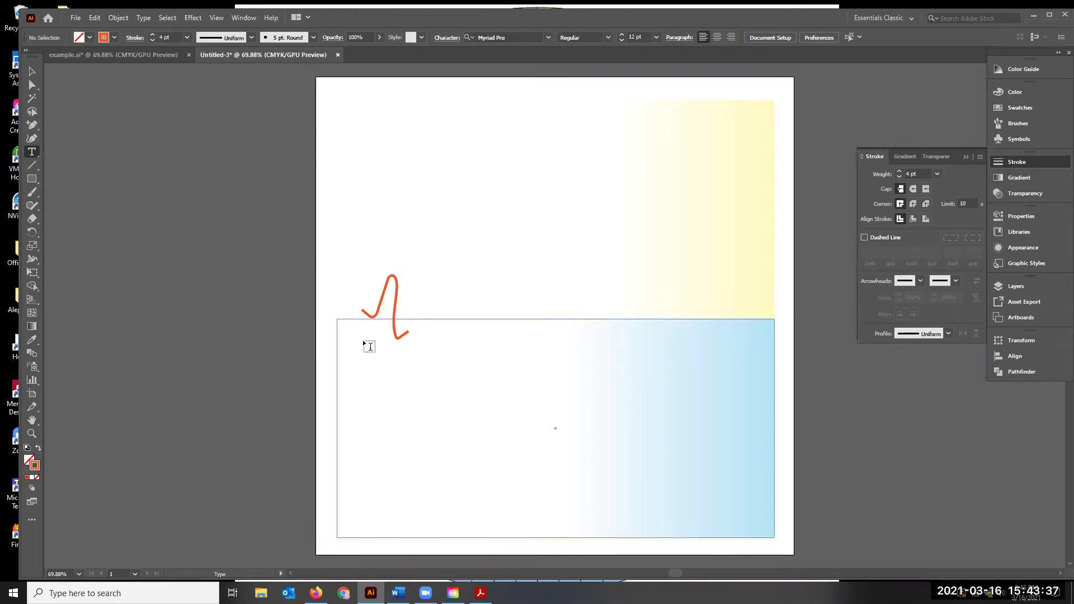
left_click_drag(354, 343, 420, 364)
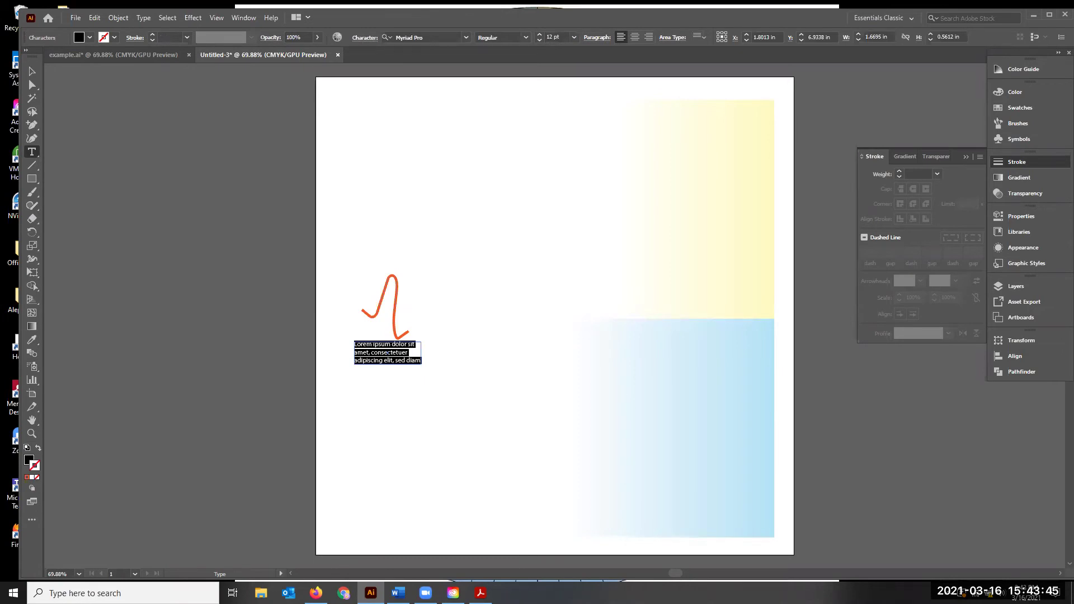
- Switch to the Word document with the label list and copy the line "Aβ monomer"
key("alt+Tab")
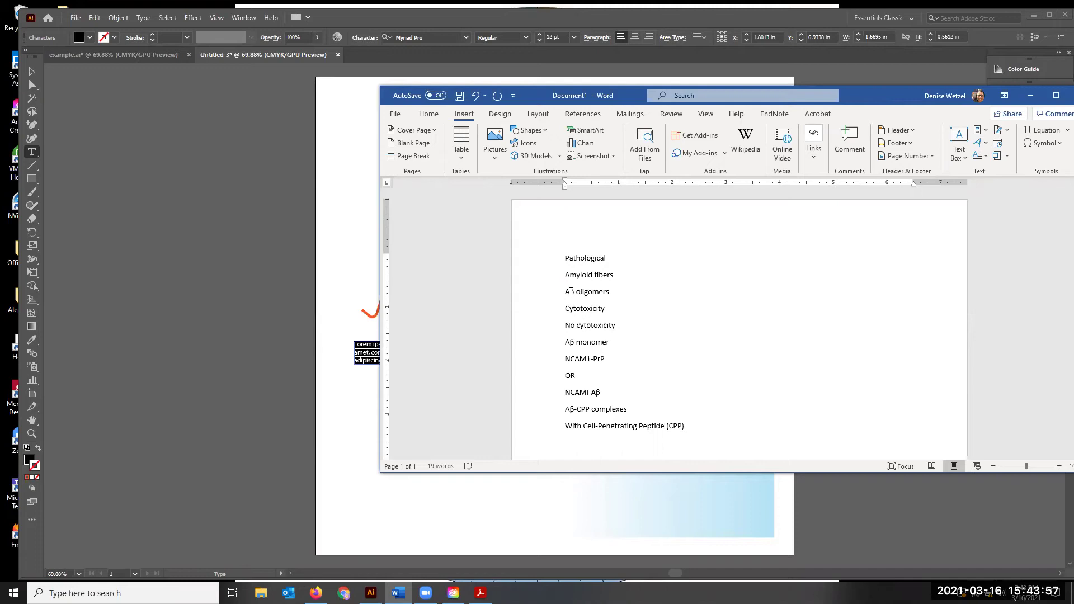
left_click_drag(576, 341, 569, 342)
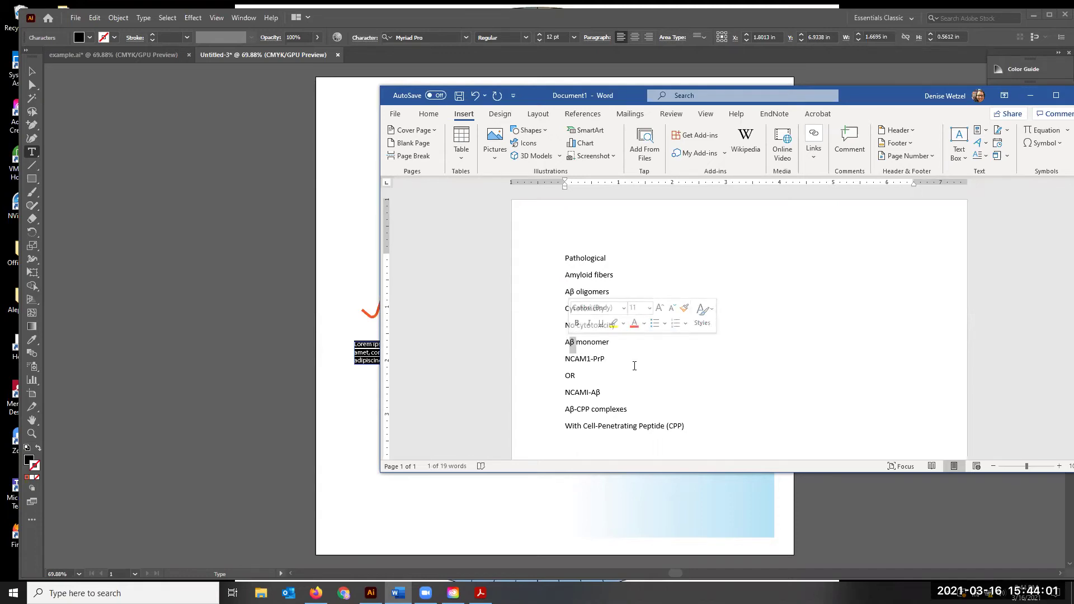
left_click_drag(616, 343, 553, 345)
key("ctrl+c")
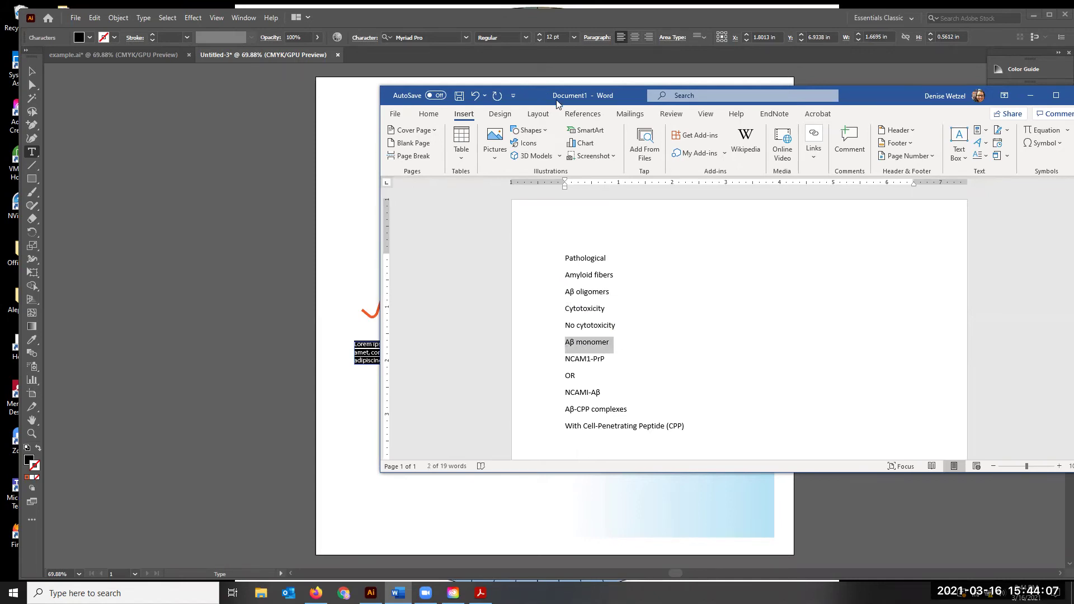
- Return to Illustrator, replace the placeholder text with the copied "Aβ monomer" label, and finish text editing
key("alt+Tab")
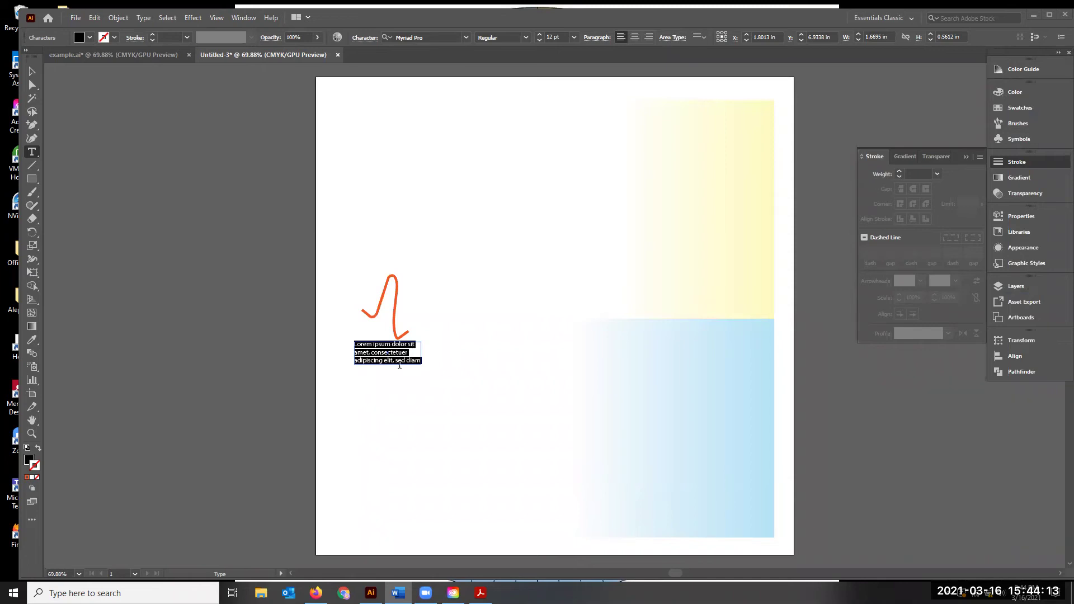
key("ctrl+v")
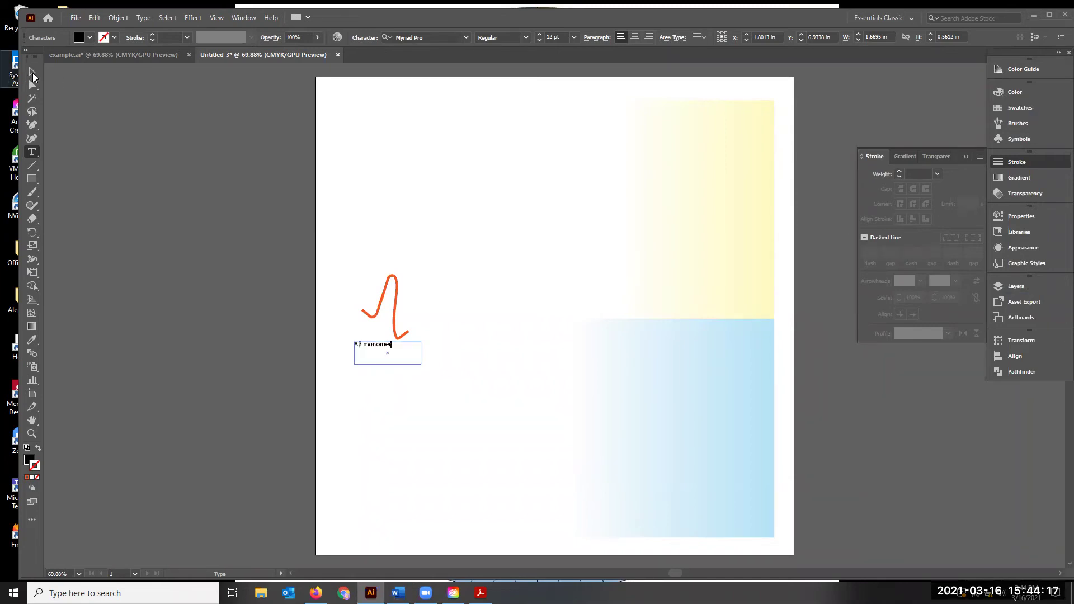
type("v")
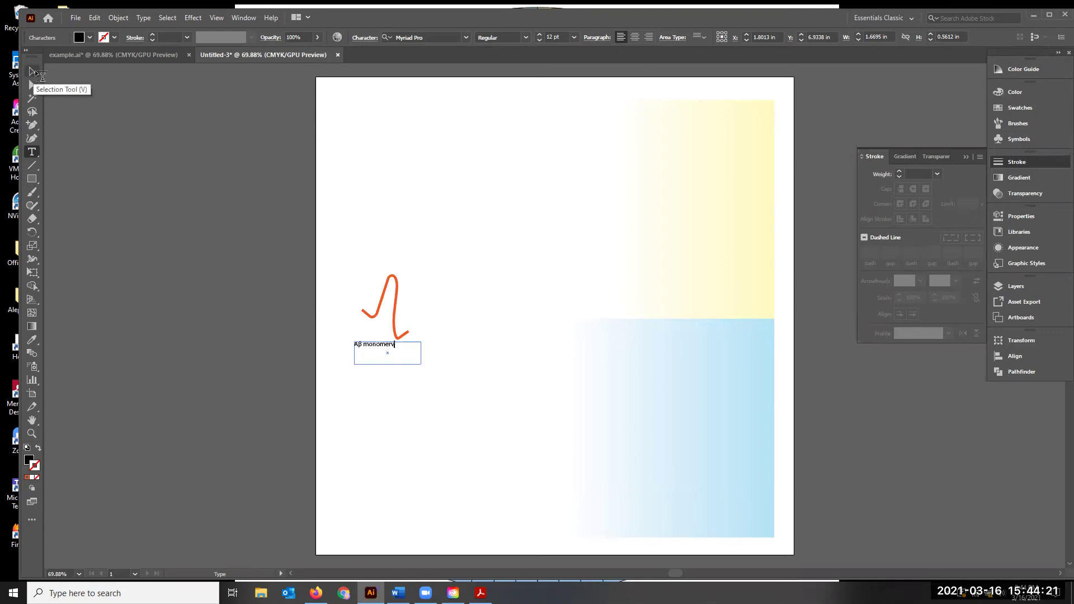
left_click(36, 71)
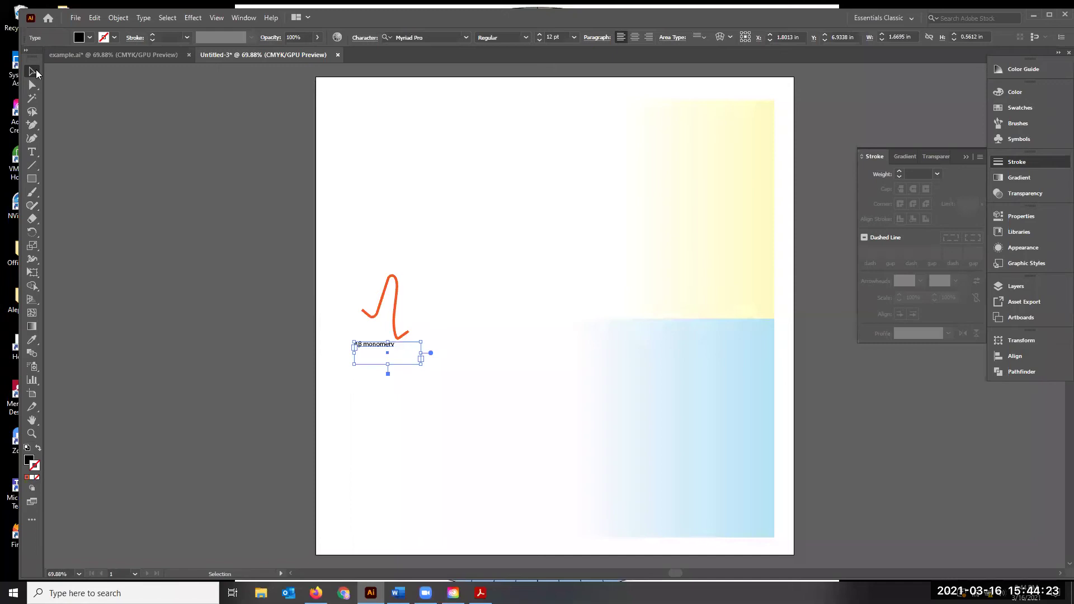
- Move the "Aβ monomer" text frame up beside the wave's left end and exit isolation mode
left_click(362, 326)
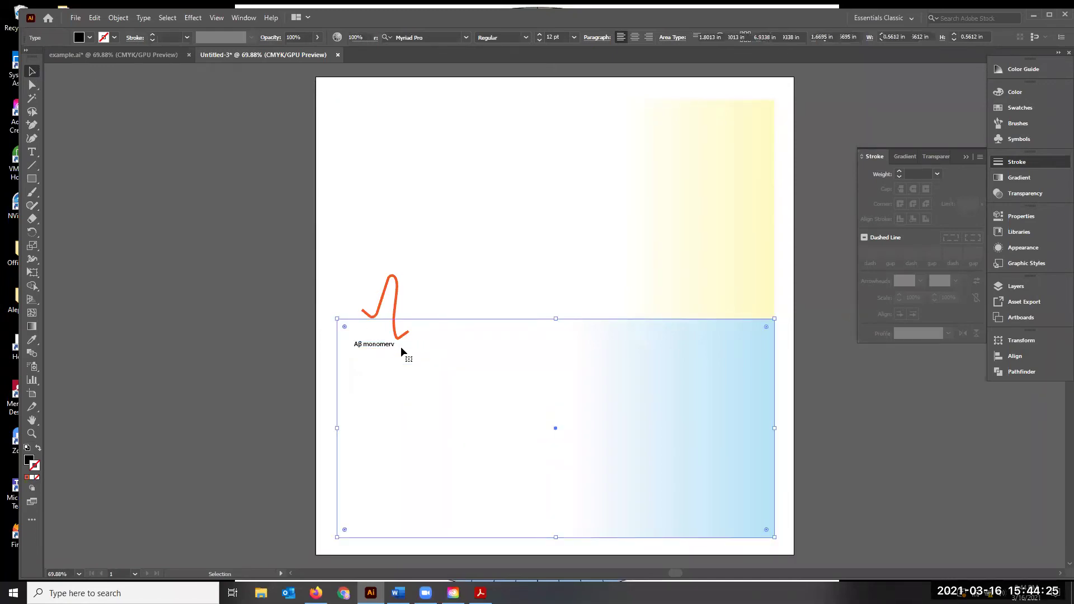
double_click(395, 344)
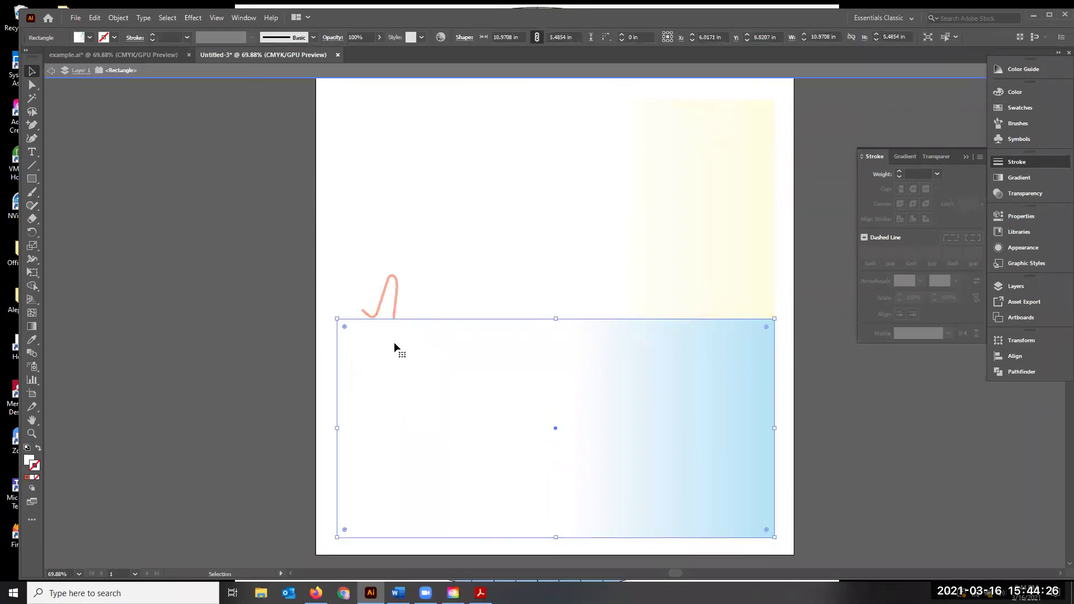
double_click(265, 180)
left_click(366, 347)
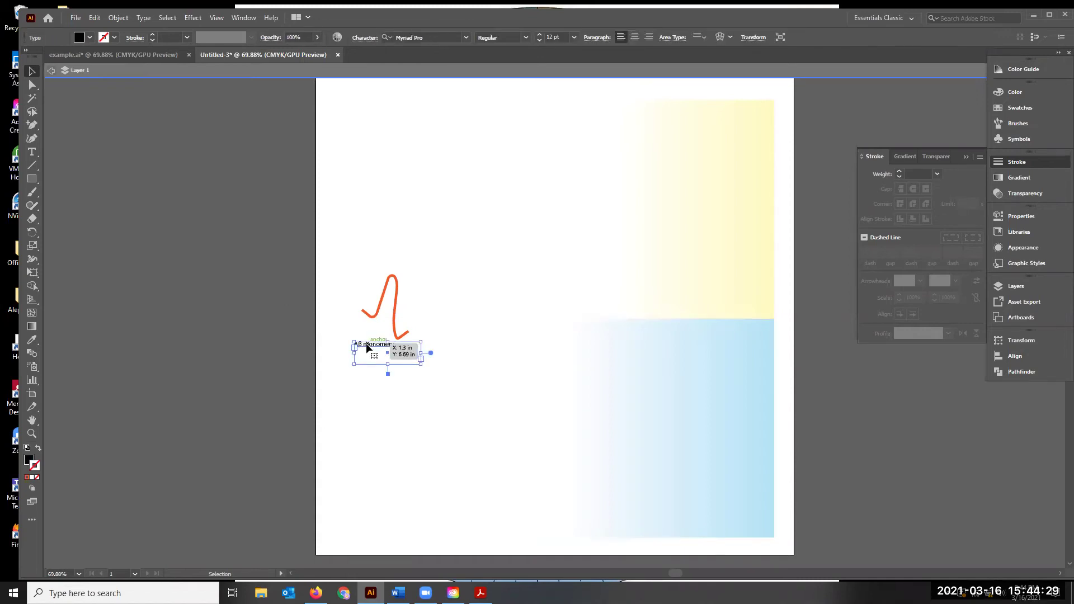
left_click_drag(366, 348, 373, 354)
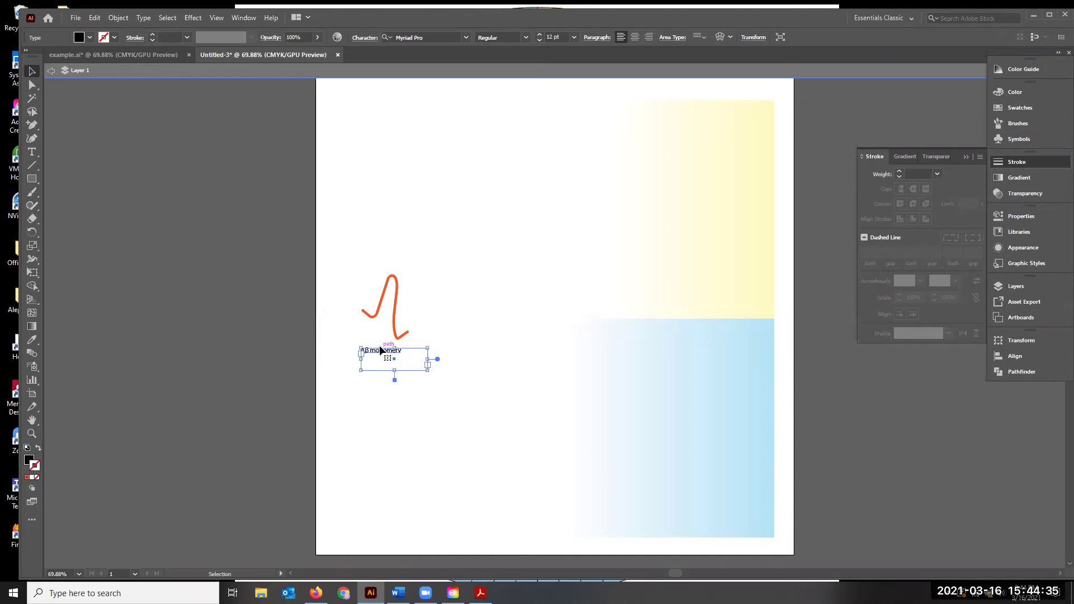
mouse_move(376, 353)
left_mouse_down()
mouse_move(380, 337)
mouse_move(360, 313)
left_mouse_up()
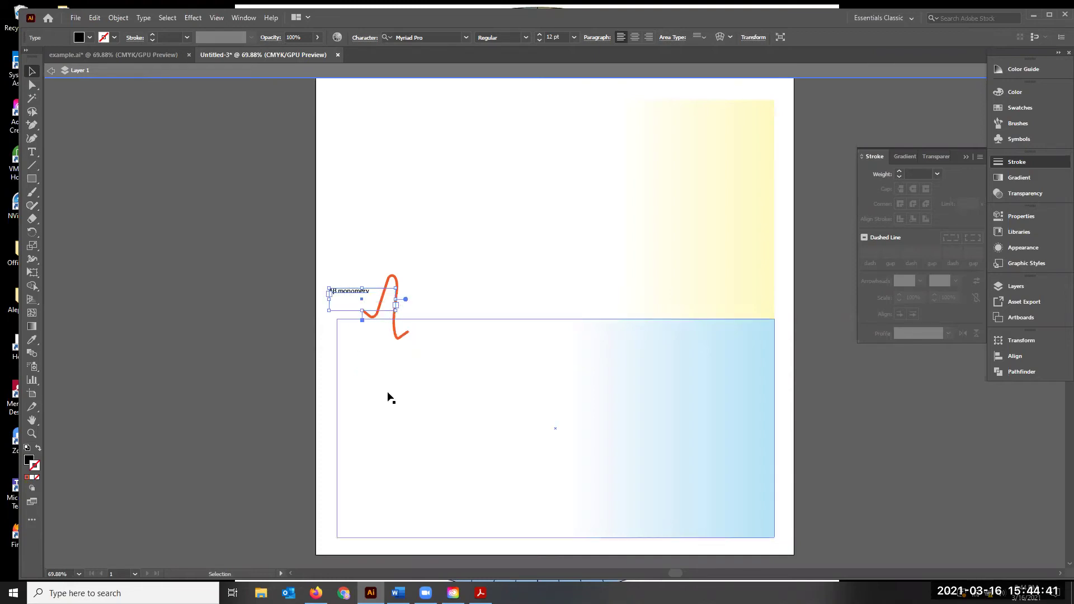
left_click(50, 70)
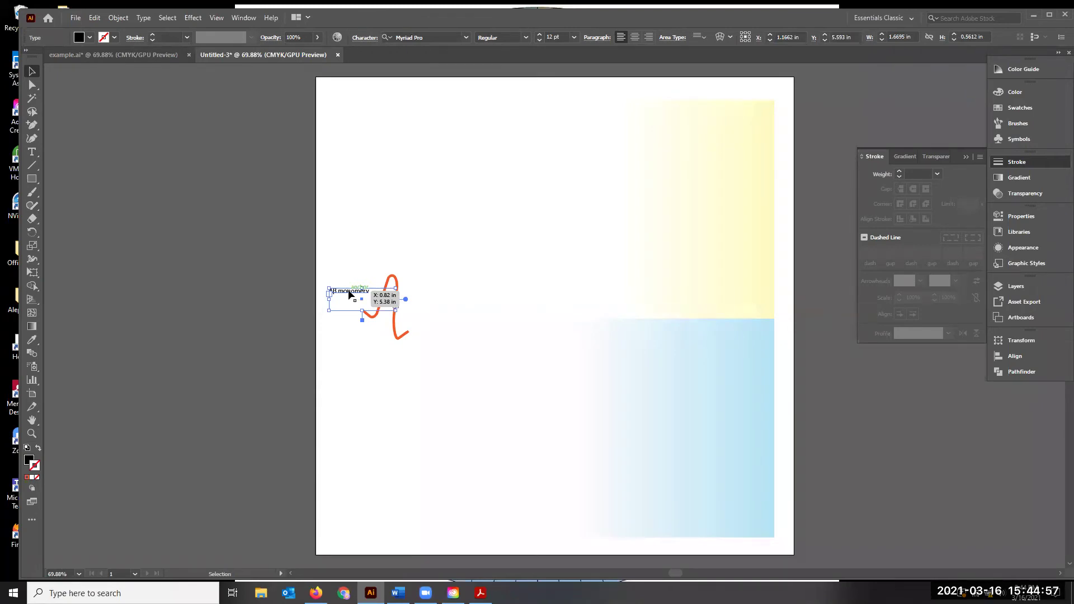
key("ctrl+Tab")
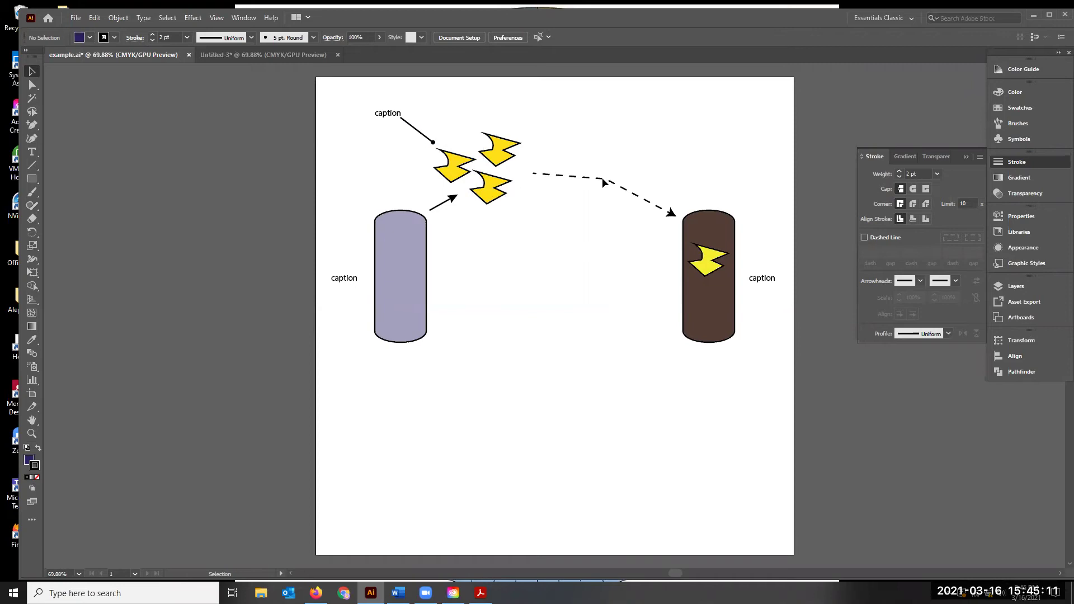
key("ctrl+Tab")
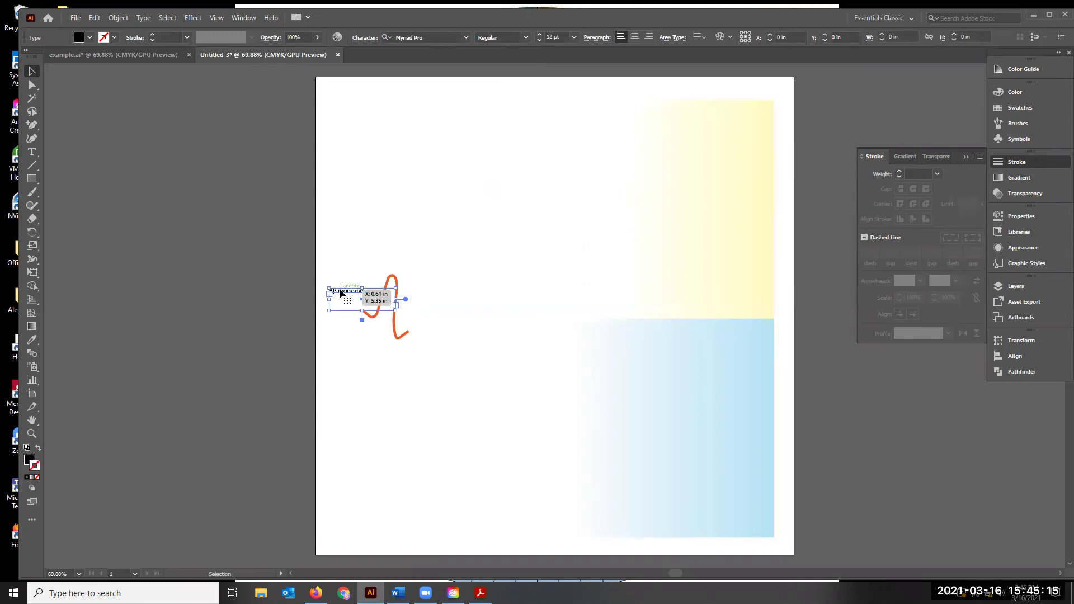
- Format all of the label's text in Adobe Garamond Pro Regular at 14 pt
double_click(372, 290)
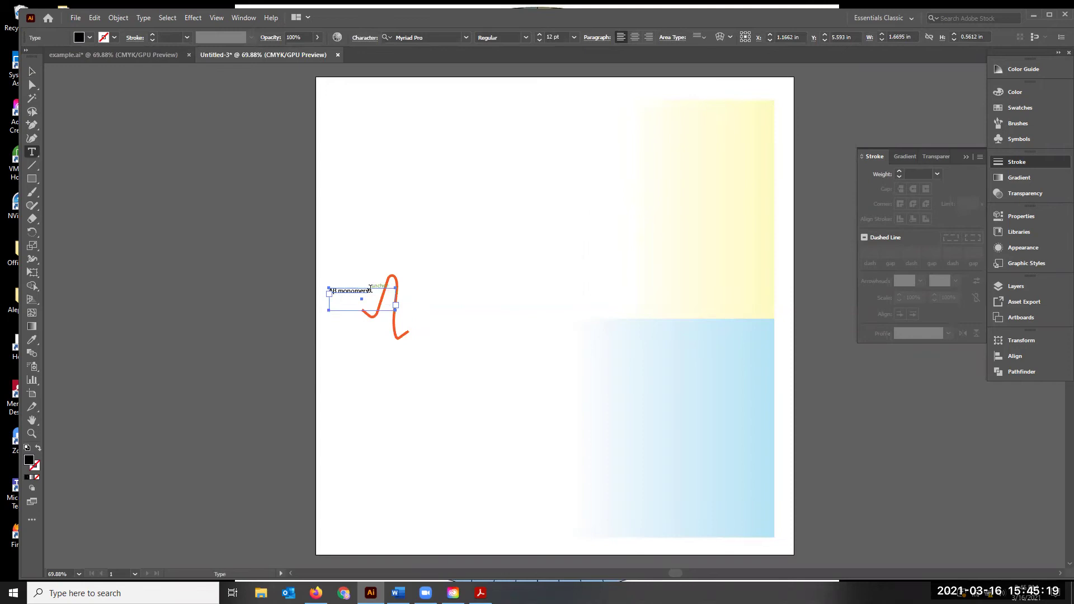
key("ctrl+a")
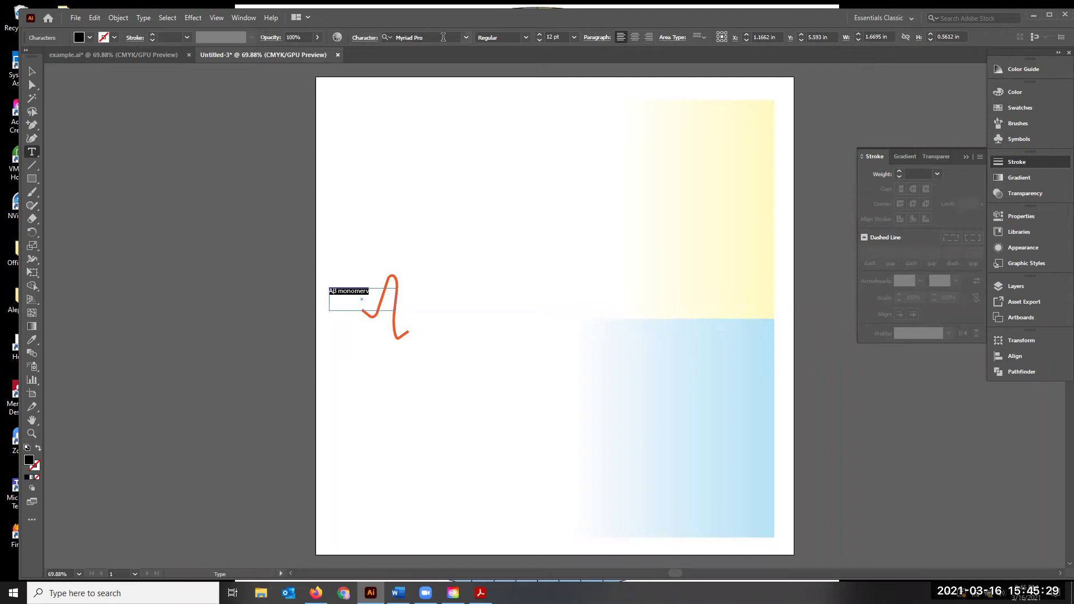
left_click(463, 38)
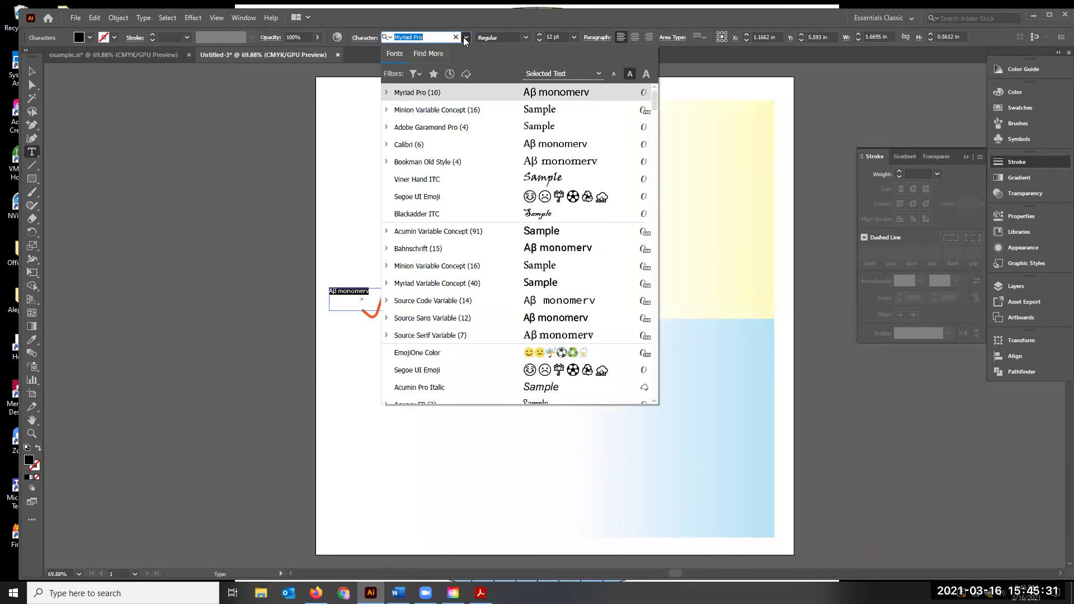
left_click(458, 135)
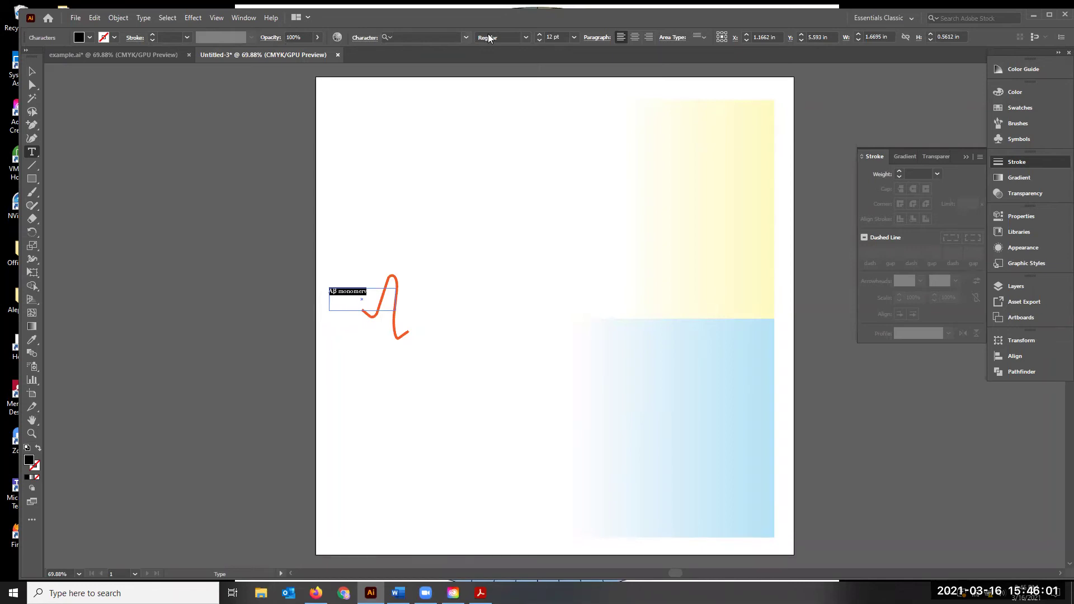
- Delete the stray "v" at the end of the "Aβ monomer" label and select its text frame
left_click(379, 293)
key("BackSpace")
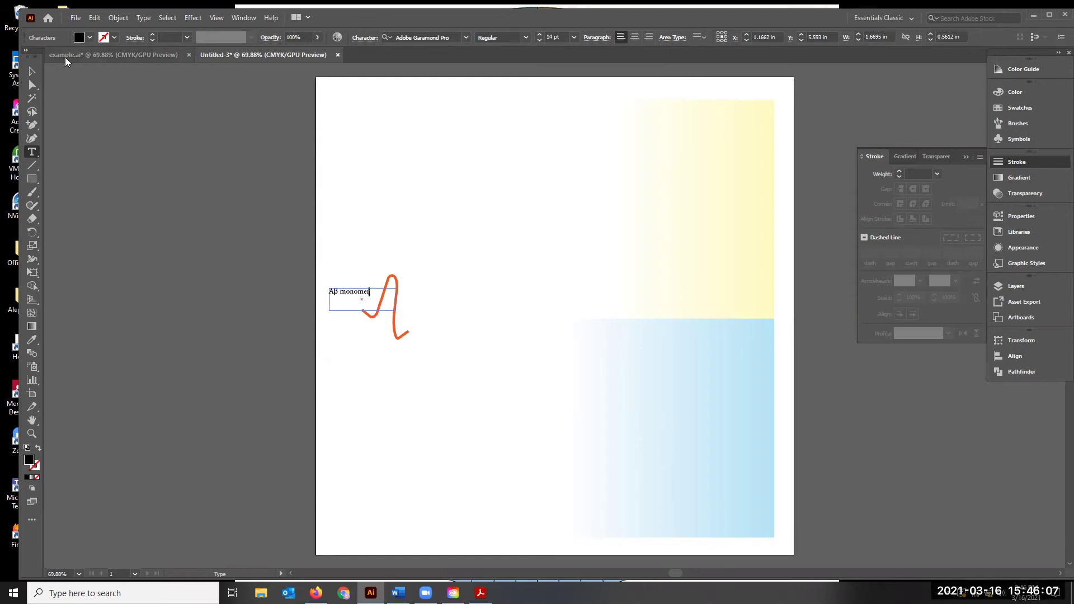
left_click(32, 73)
left_click(244, 326)
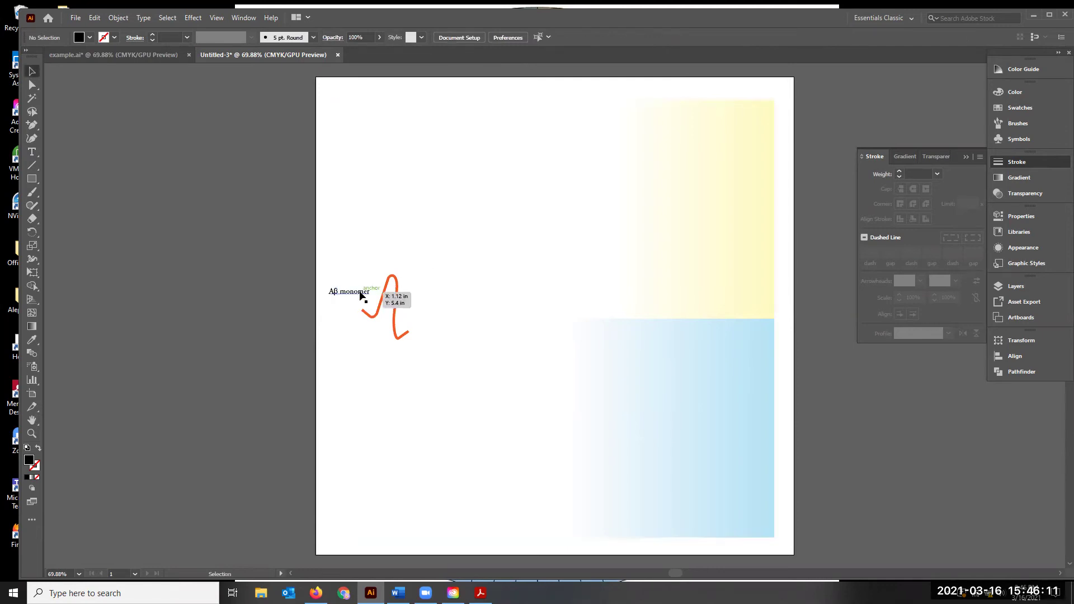
left_click(357, 296)
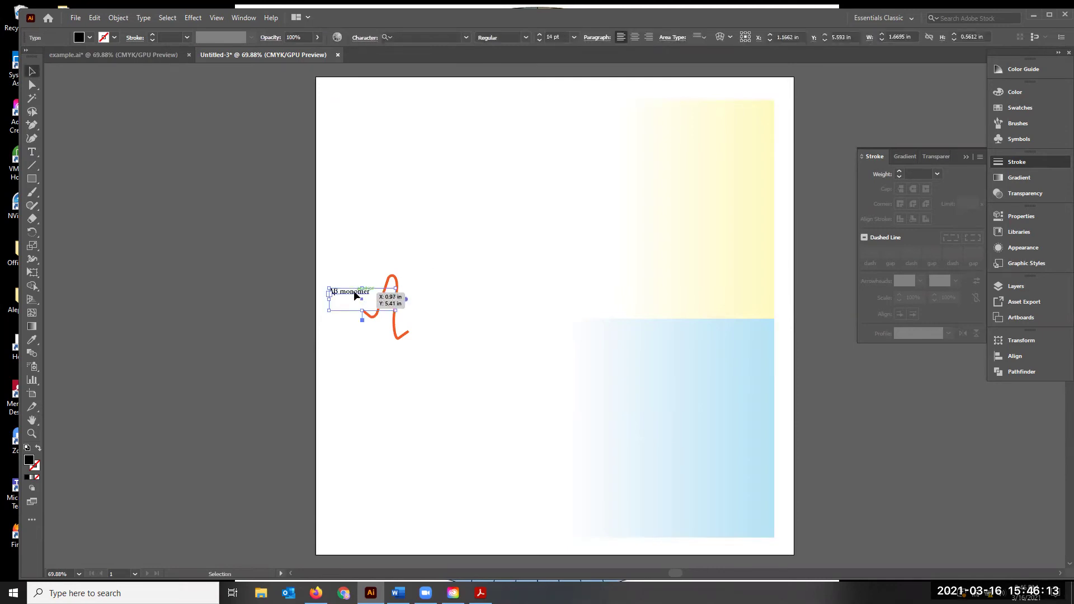
- Deselect the "Aβ monomer" label, consult the graphical abstract in the reference PDF in Acrobat, and return to the Illustrator drawing
left_click(392, 304)
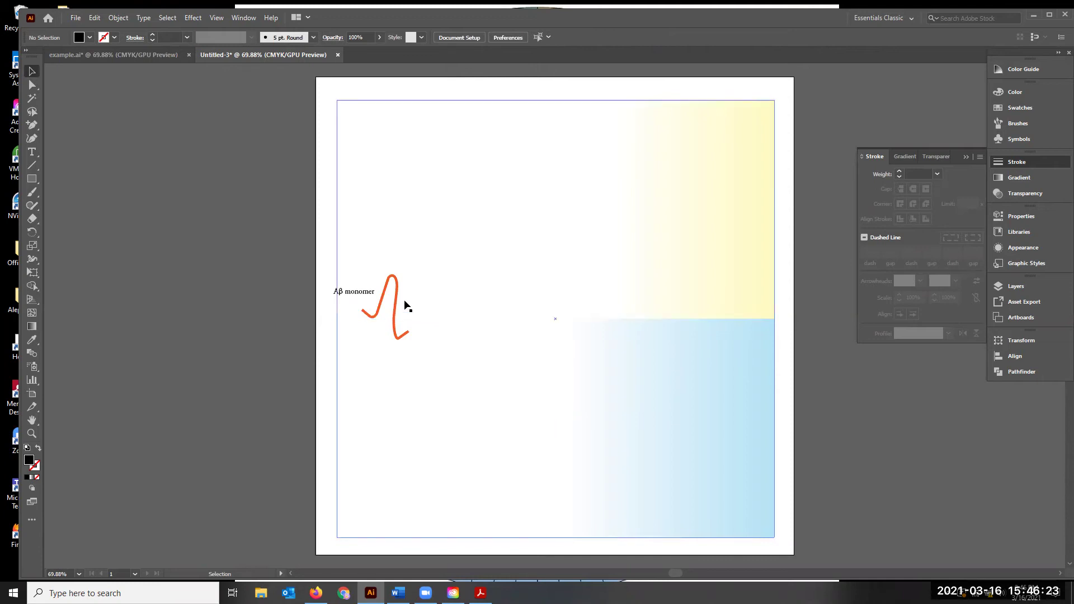
left_click(480, 592)
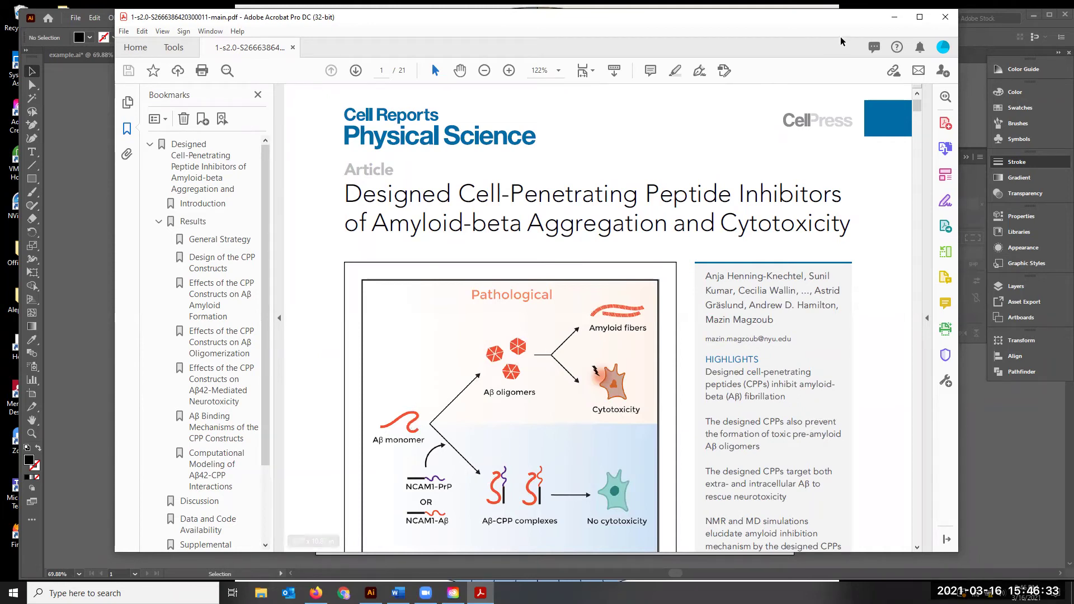
left_click(894, 16)
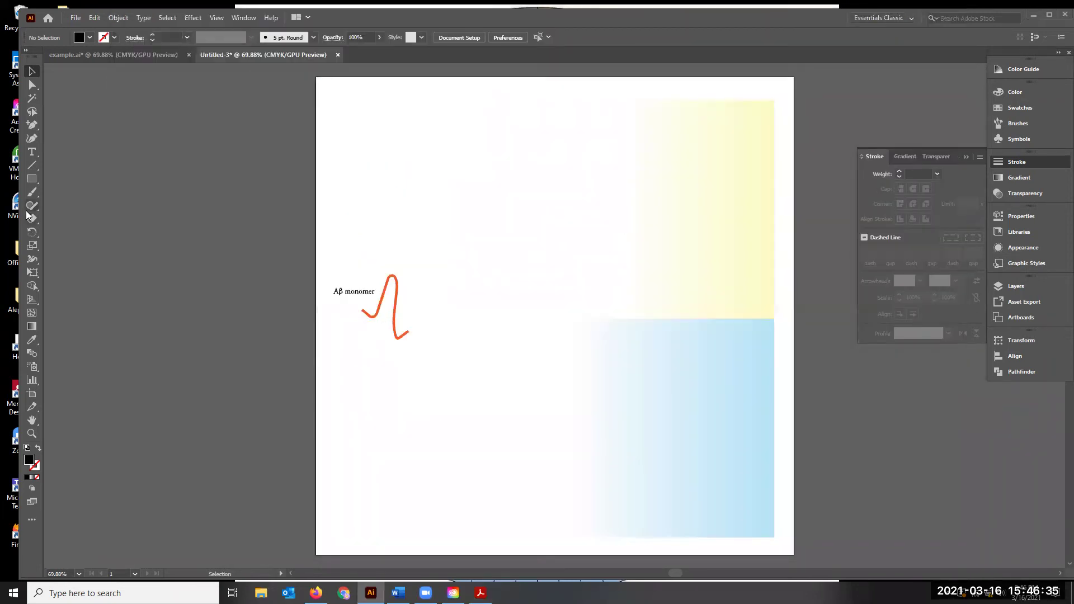
- Draw a straight diagonal line about 2.12 in wide and 2.03 in high, rising to the right from beside the orange wave
left_click(32, 165)
left_click_drag(385, 307, 414, 307)
left_click_drag(556, 316, 416, 314)
left_click(417, 314)
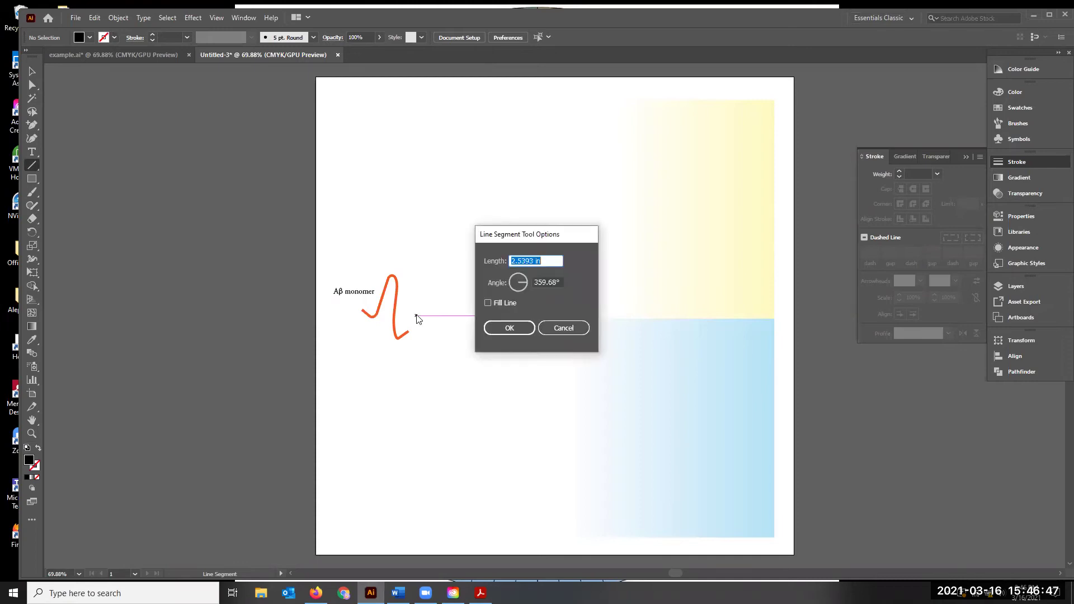
left_click(524, 332)
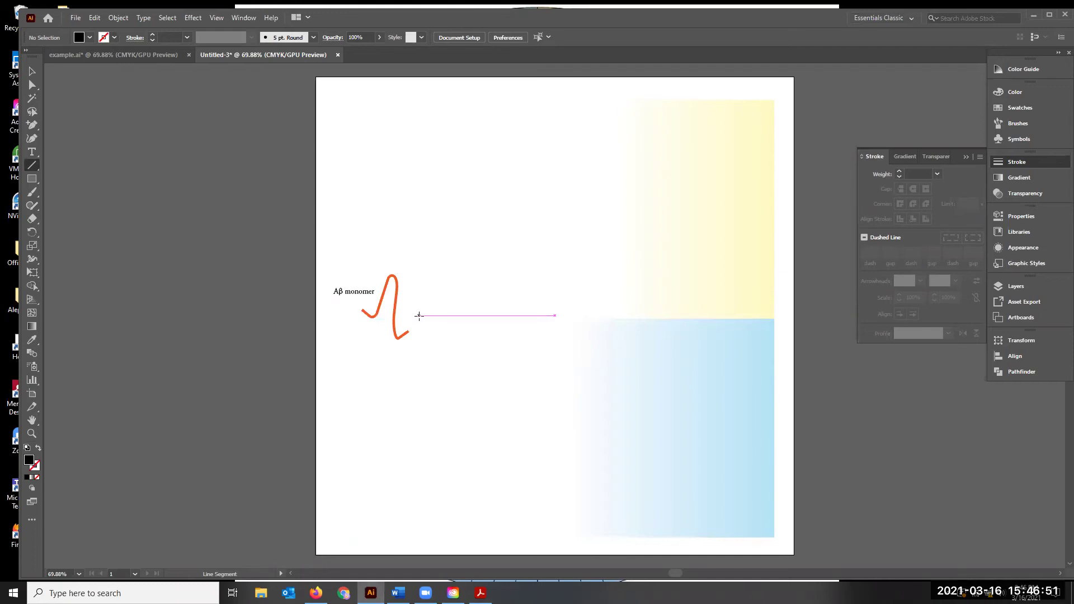
left_click_drag(419, 316, 503, 235)
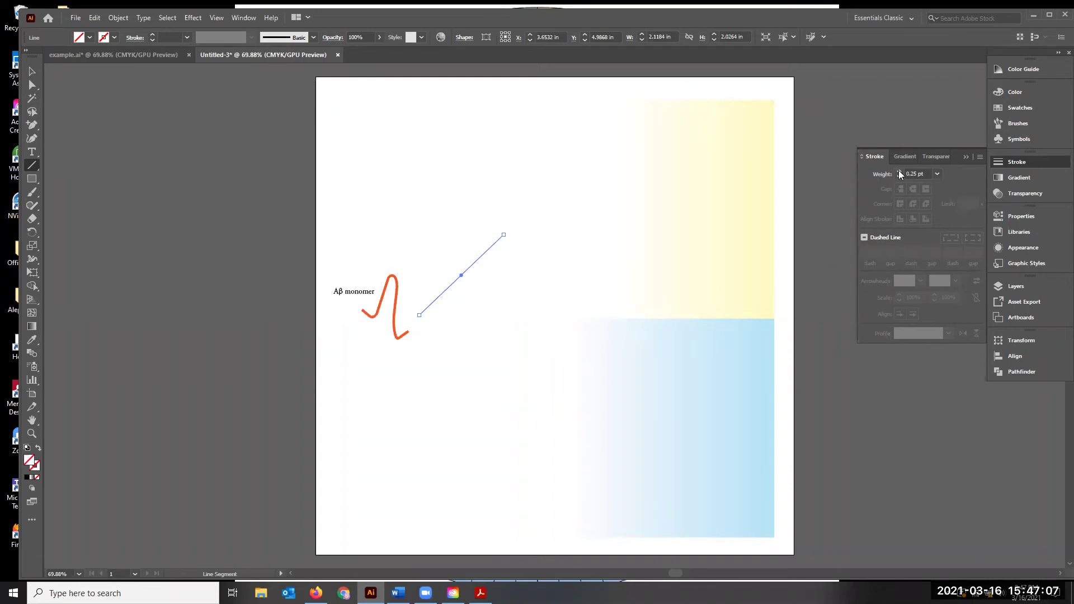
- Give the diagonal line a 2 pt stroke
left_click(898, 170)
left_click(898, 170)
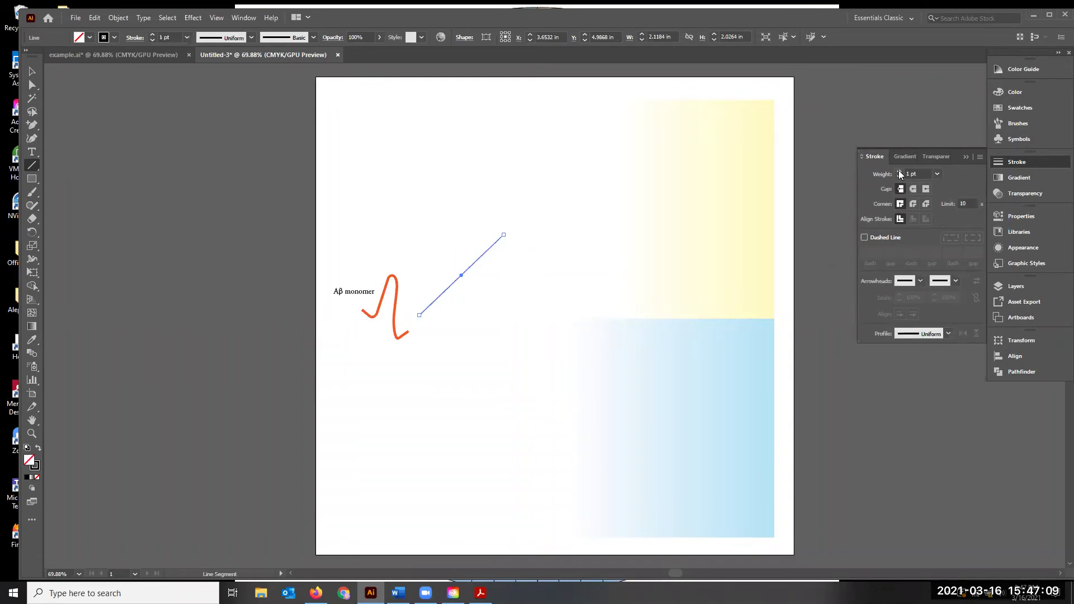
left_click(898, 171)
- Try the Arrow 1 arrowhead at the line's start point and reset that end to no arrowhead
left_click(920, 281)
left_click(875, 320)
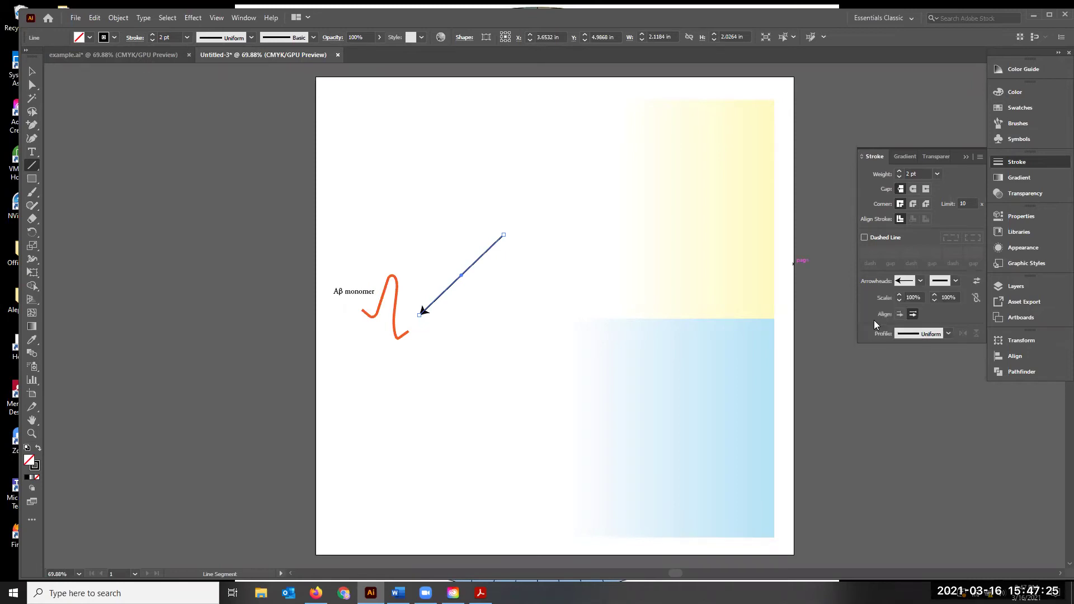
left_click(920, 282)
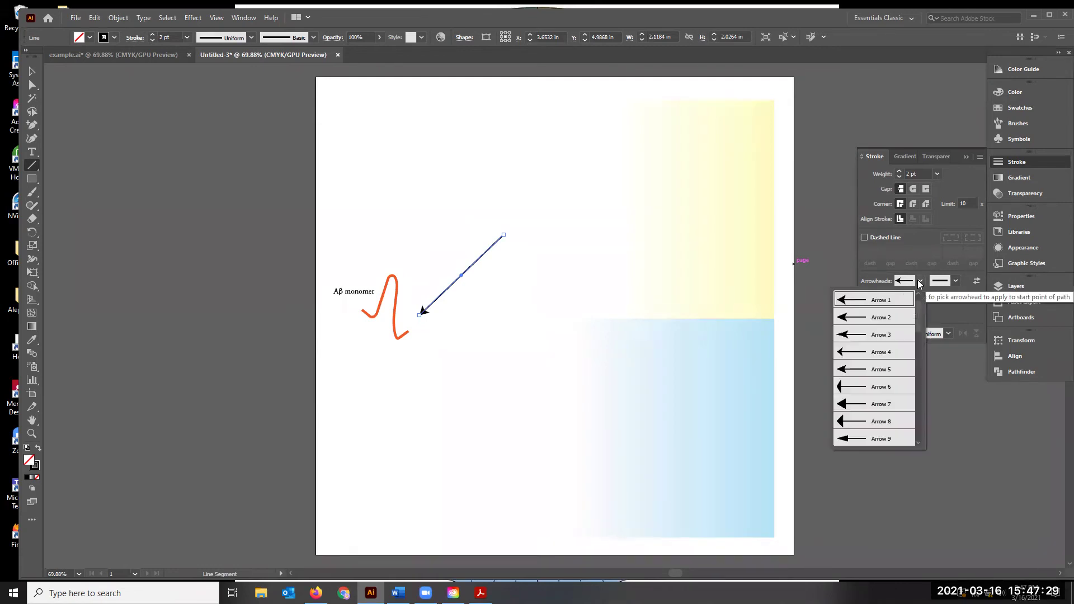
left_click(862, 301)
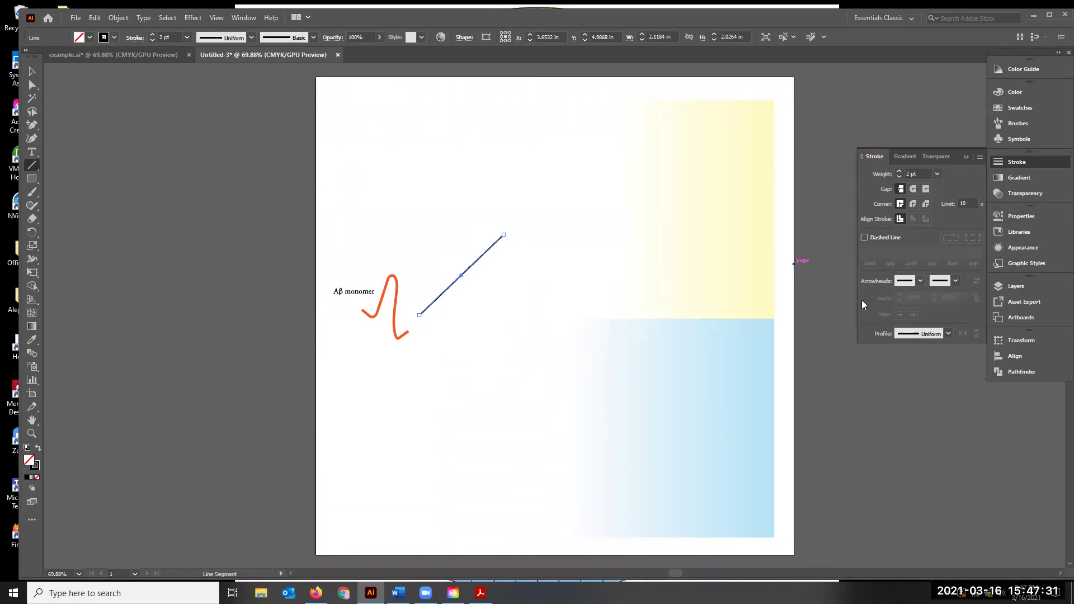
- Add the Arrow 1 arrowhead to the line's end point and look through the other available arrowhead styles
left_click(957, 283)
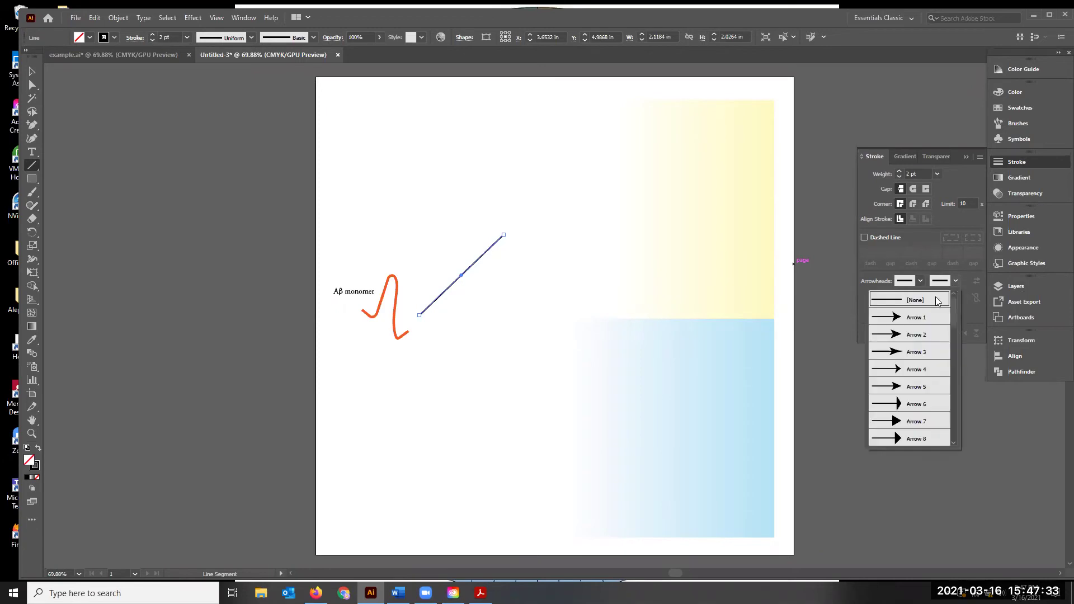
left_click(912, 319)
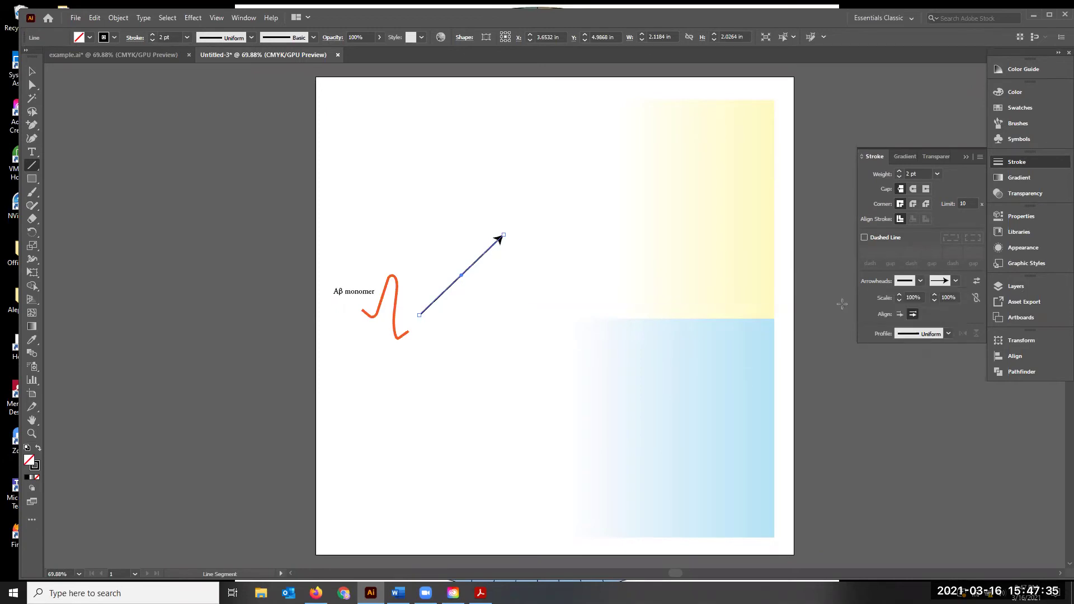
left_click(955, 282)
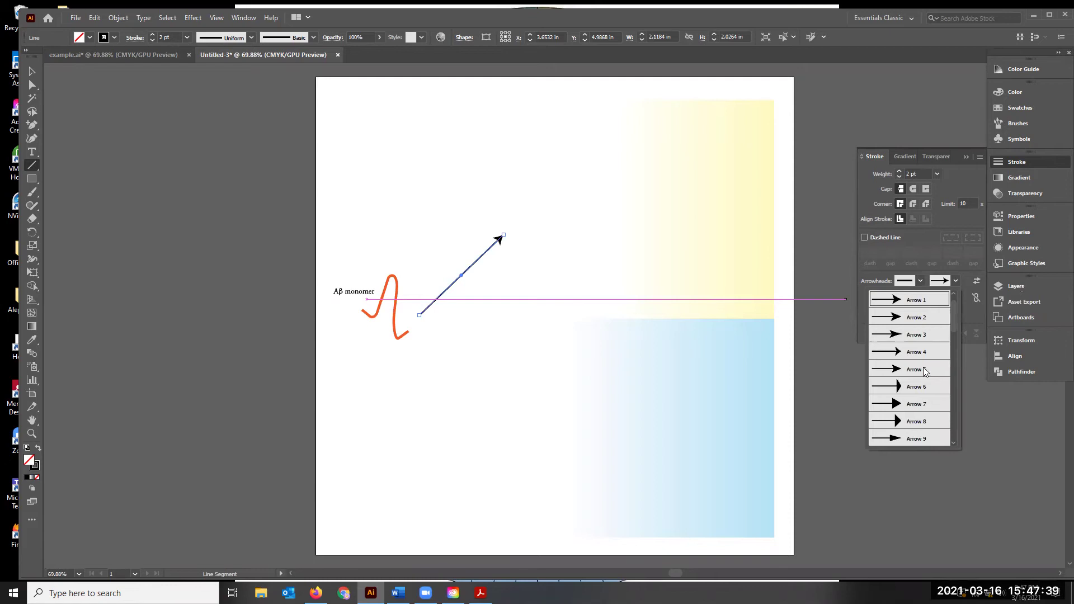
scroll(923, 386, "down", 10)
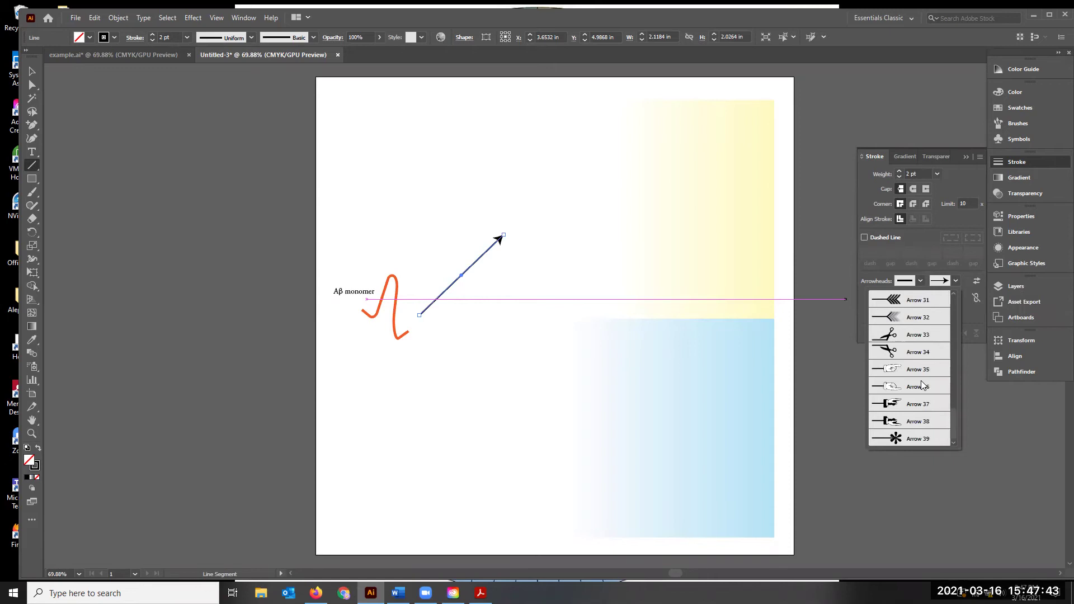
key("Escape")
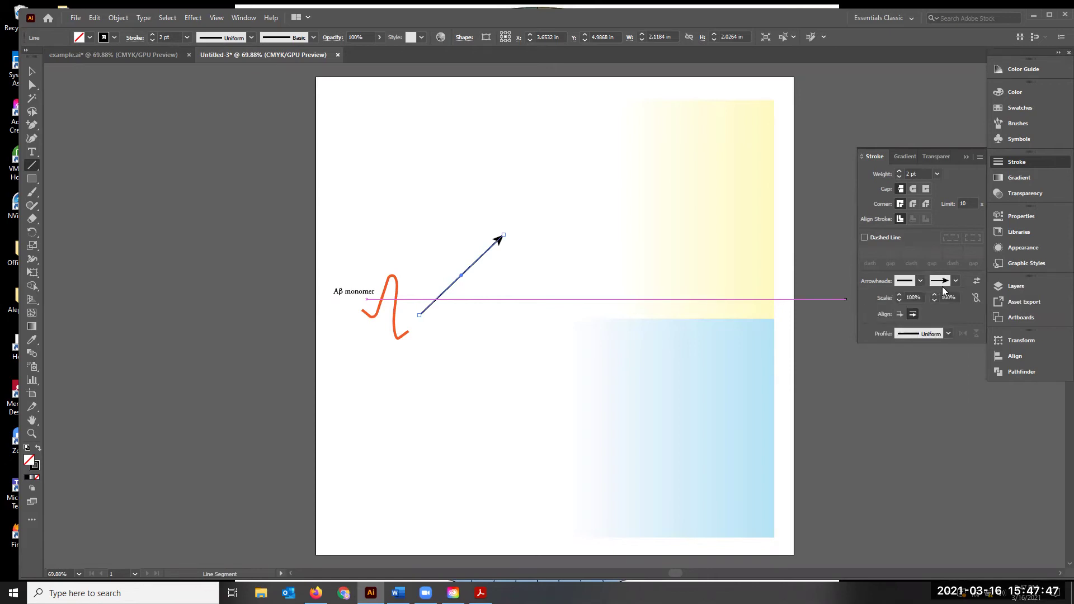
left_click(899, 314)
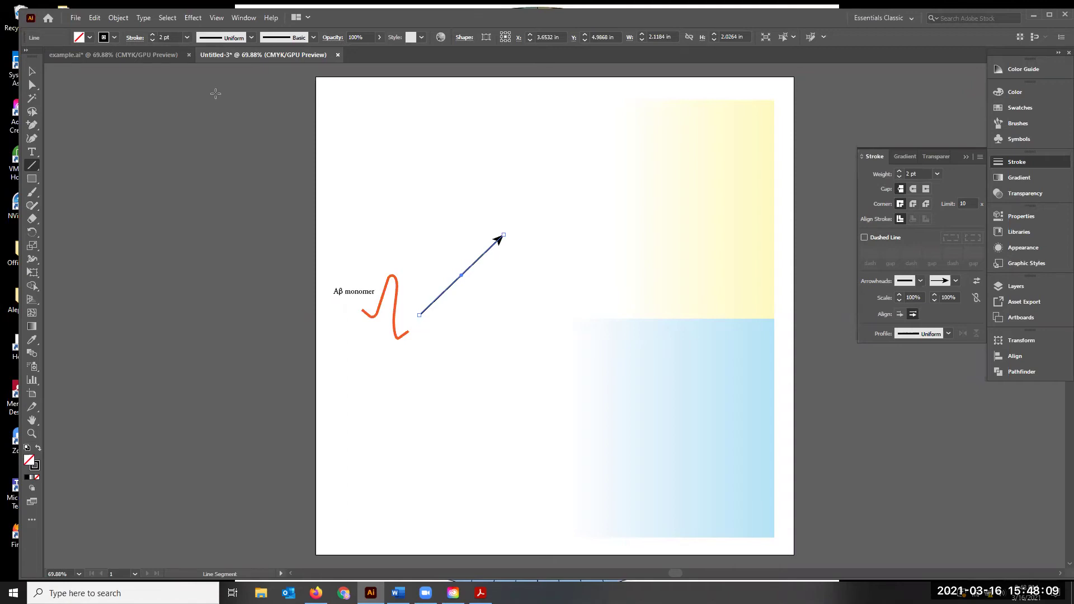
- Paste a copy of the arrow and place it just below and parallel to the original
key("v")
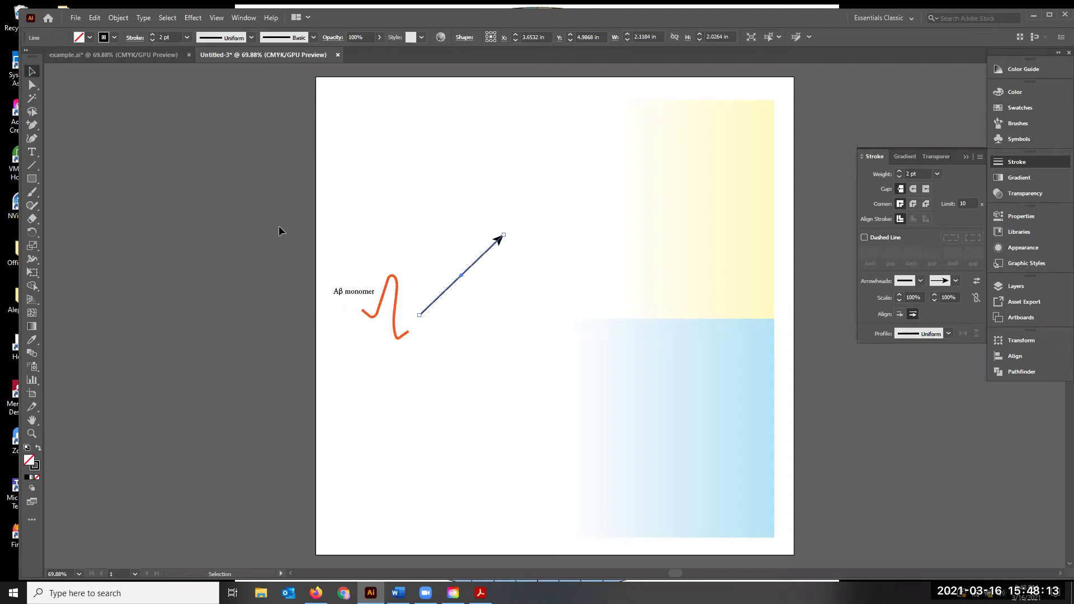
key("ctrl+v")
left_click_drag(584, 292, 494, 262)
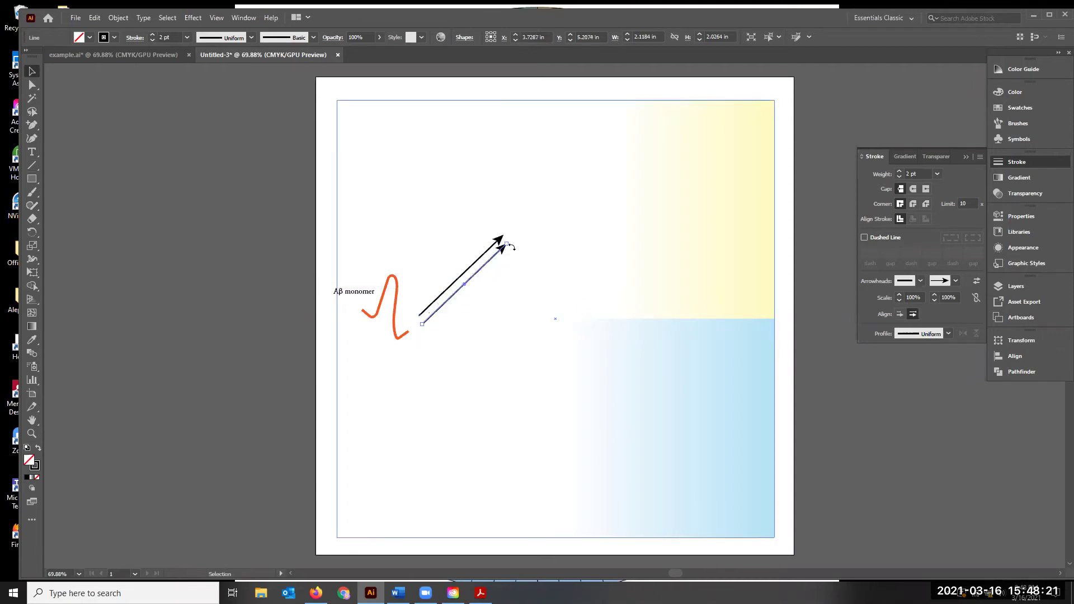
- Redirect the copied arrow down to the right, about 1.72 in wide and 0.98 in high, with its tail meeting the first arrow's tail
key("backslash")
left_click_drag(422, 323, 489, 362)
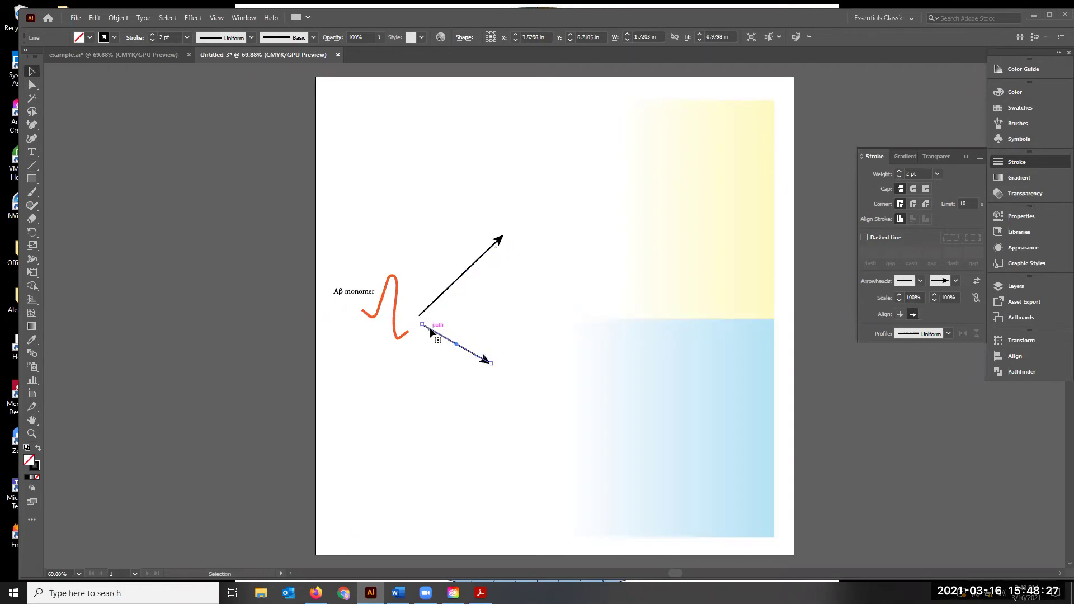
left_click_drag(429, 328, 427, 323)
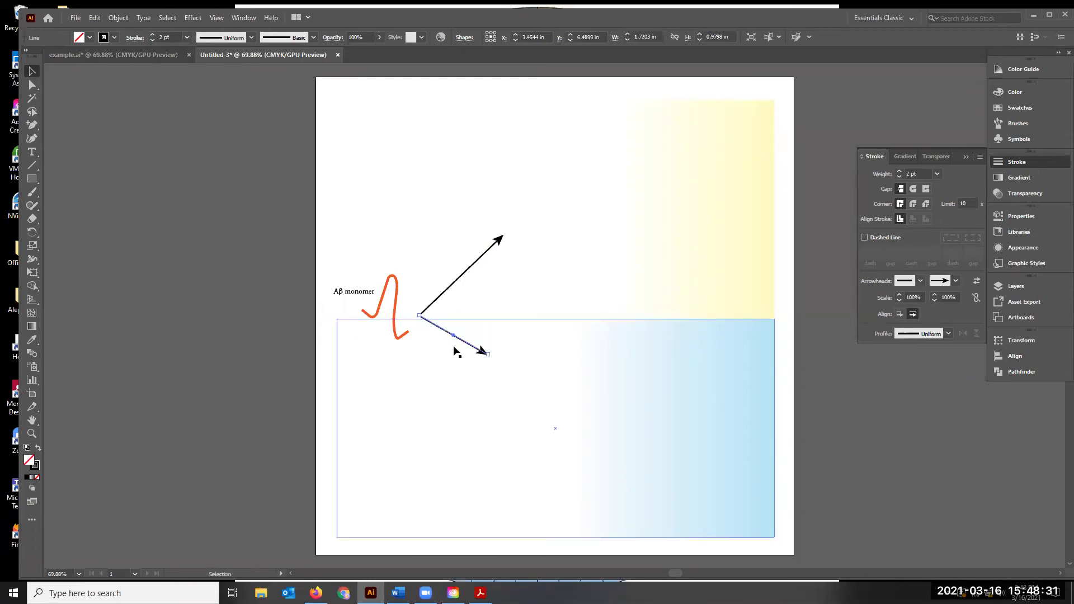
- Lengthen the lower black arrow and adjust its position so it starts at the upper arrow's tail
left_click_drag(488, 353, 505, 365)
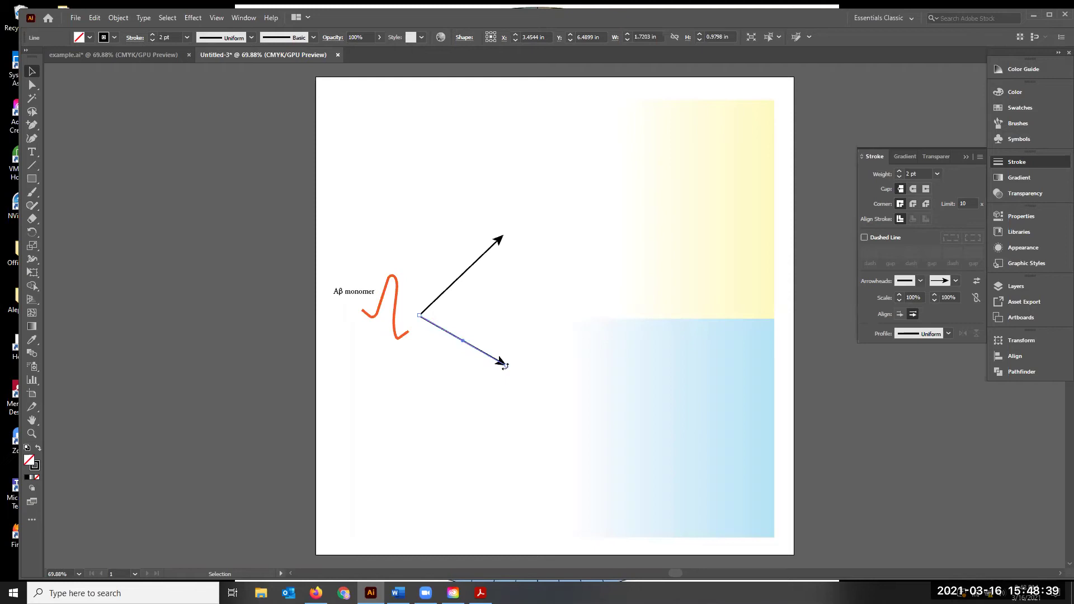
left_click(505, 366)
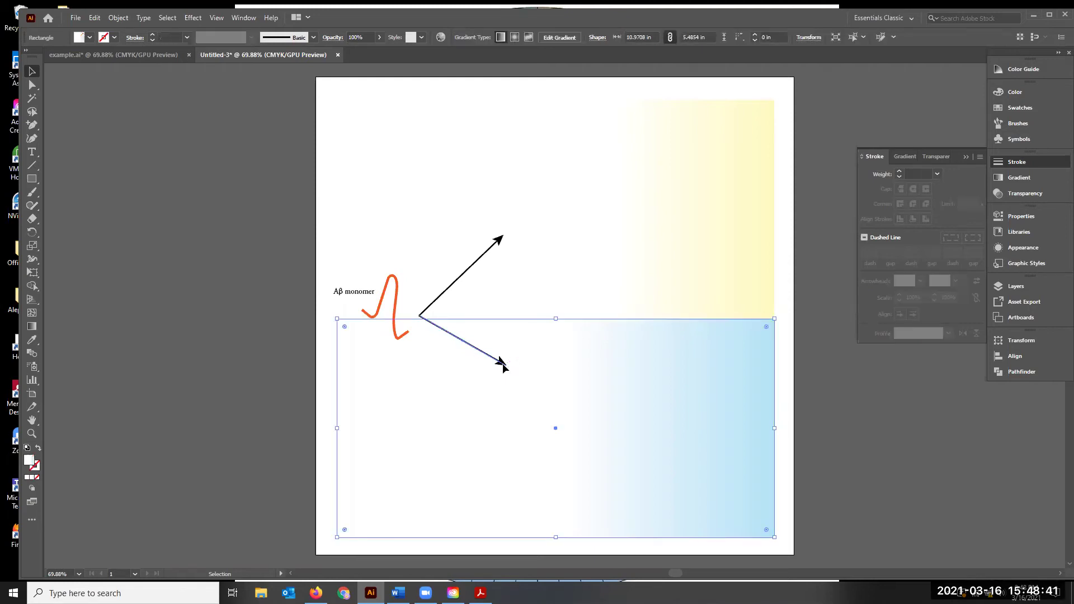
left_click_drag(505, 366, 504, 364)
left_click(503, 395)
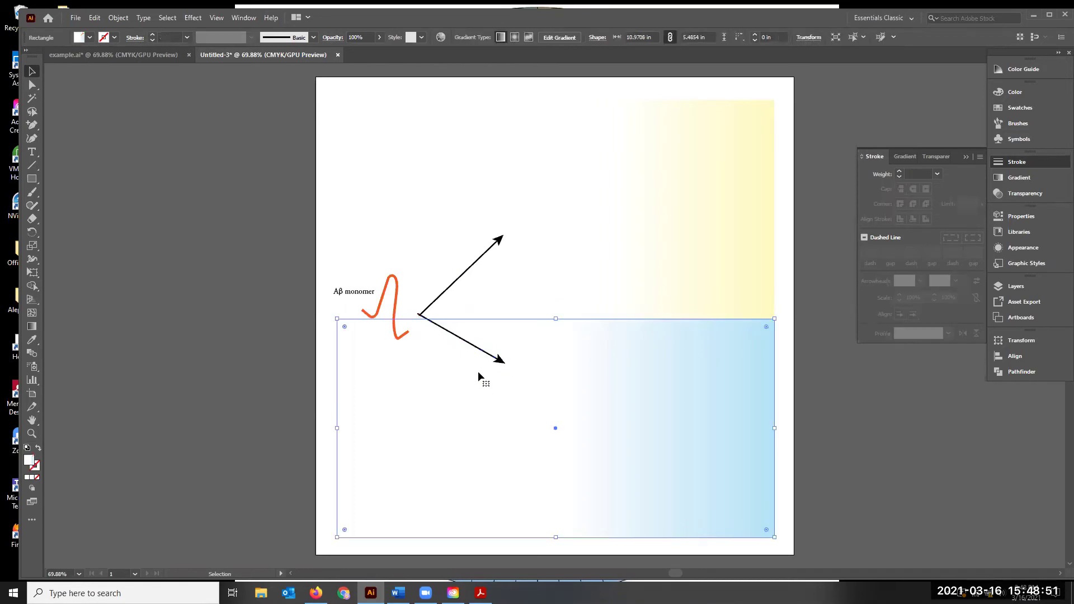
left_click_drag(495, 360, 499, 362)
left_click(496, 401)
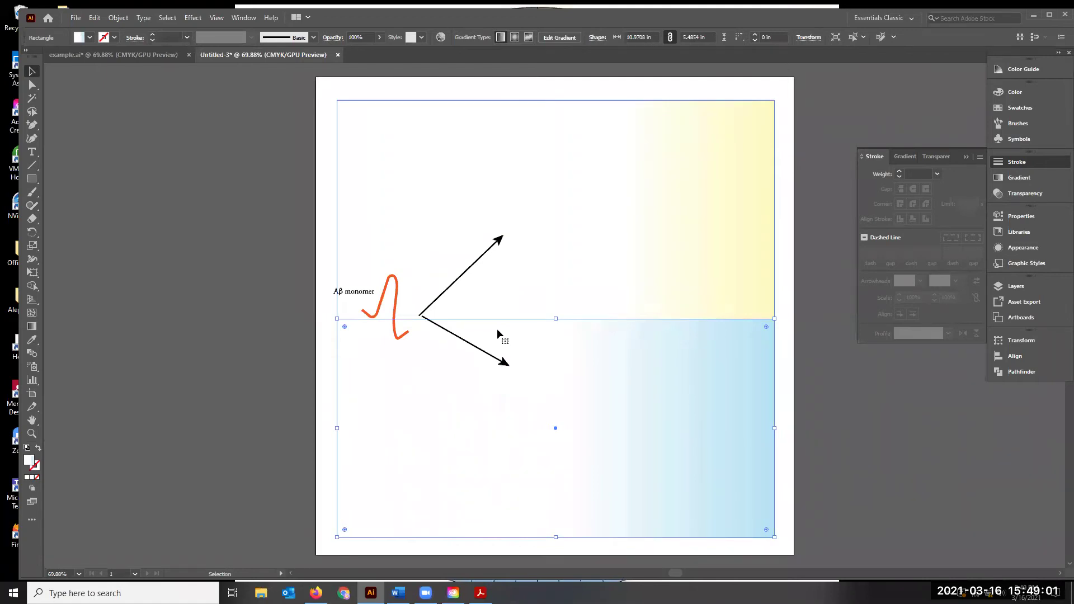
left_click_drag(465, 342, 462, 342)
left_click(309, 355)
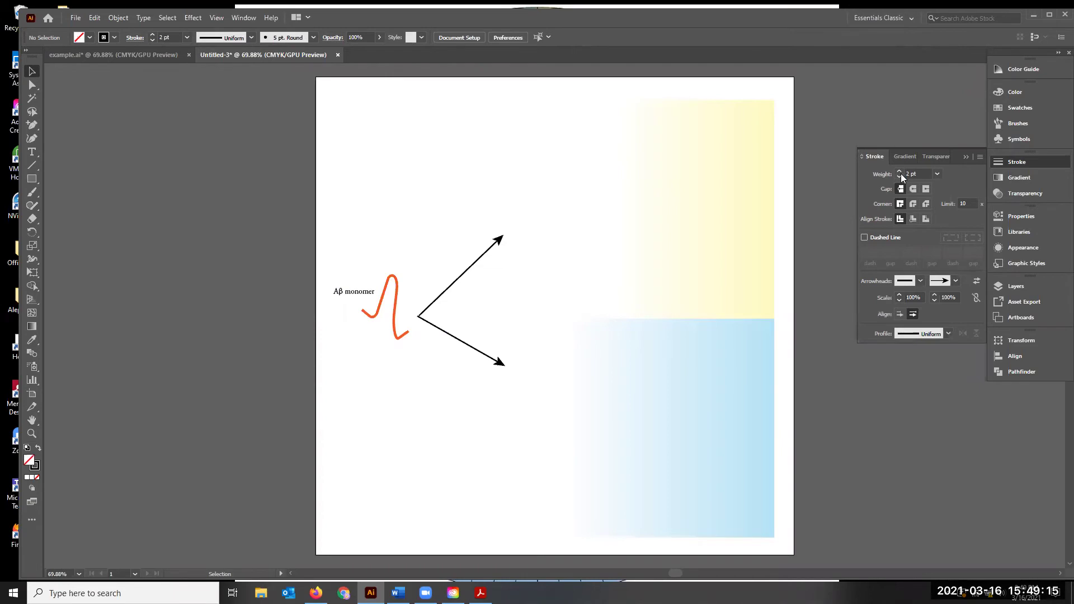
- In the example.ai document, try a heavier stroke weight on the short arrow beside the purple cylinder
left_click(63, 54)
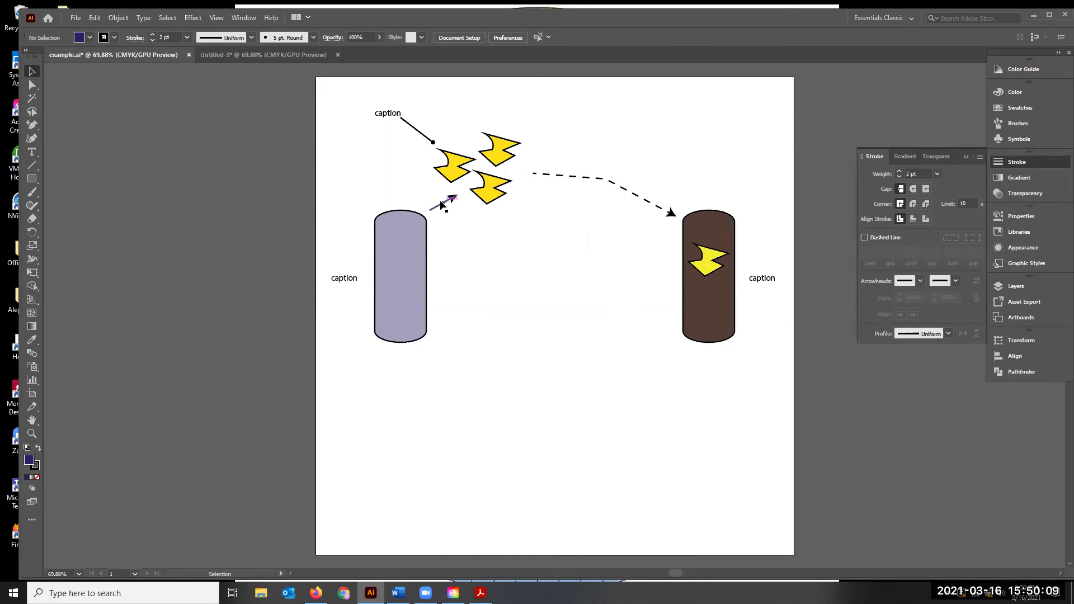
left_click(443, 204)
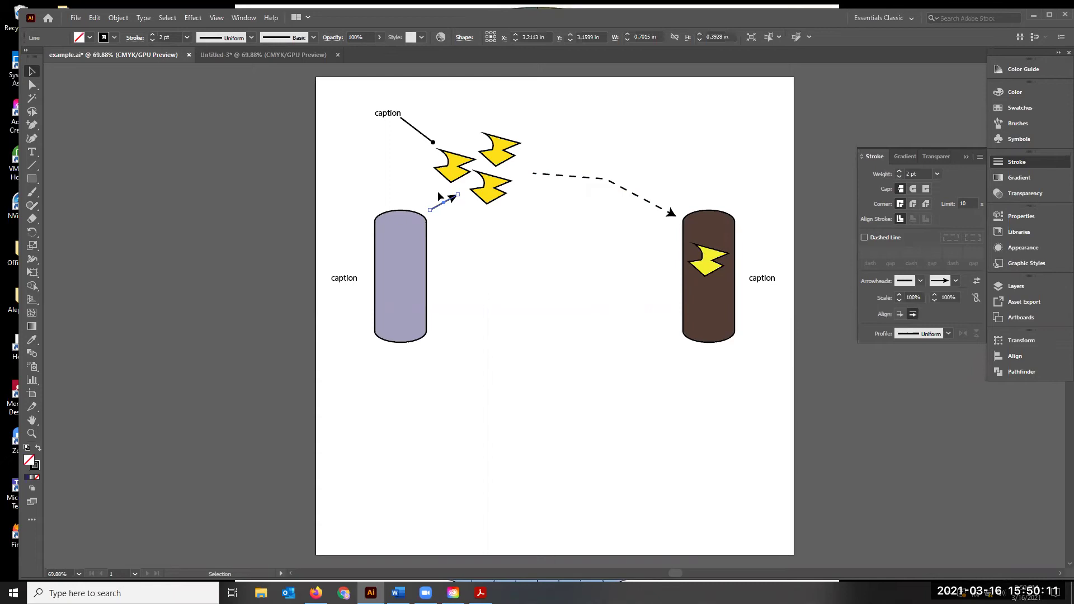
left_click(898, 168)
left_click(898, 168)
left_click(898, 168)
left_click(898, 168)
key("ctrl+z")
- Make the dashed arrow toward the brown cylinder solid and set its stroke weight to 7 pt
left_click(571, 175)
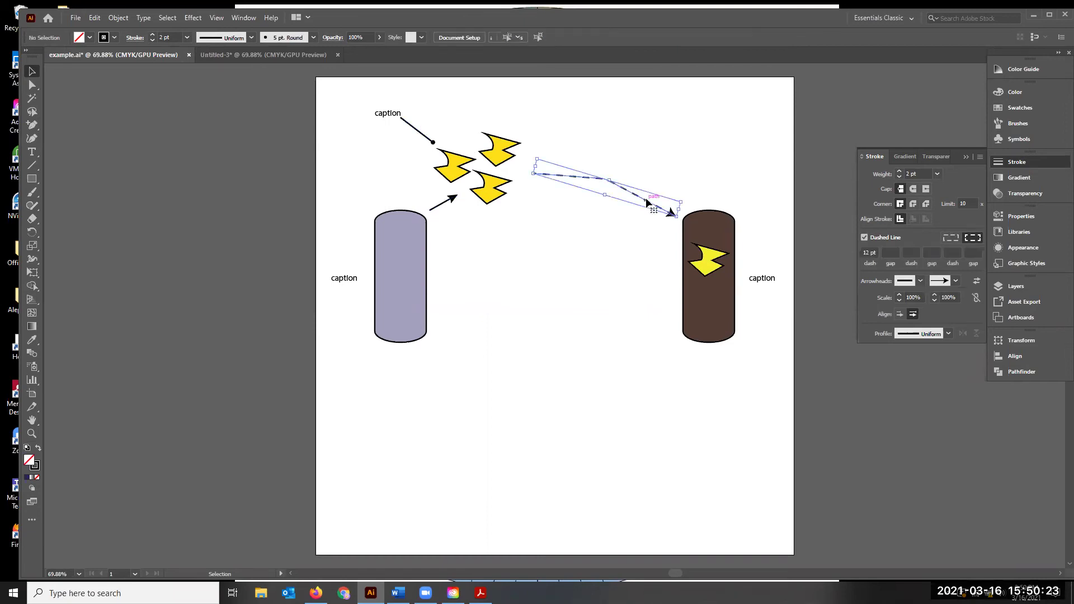
left_click(868, 238)
left_click(901, 173)
left_click(901, 172)
left_click(900, 172)
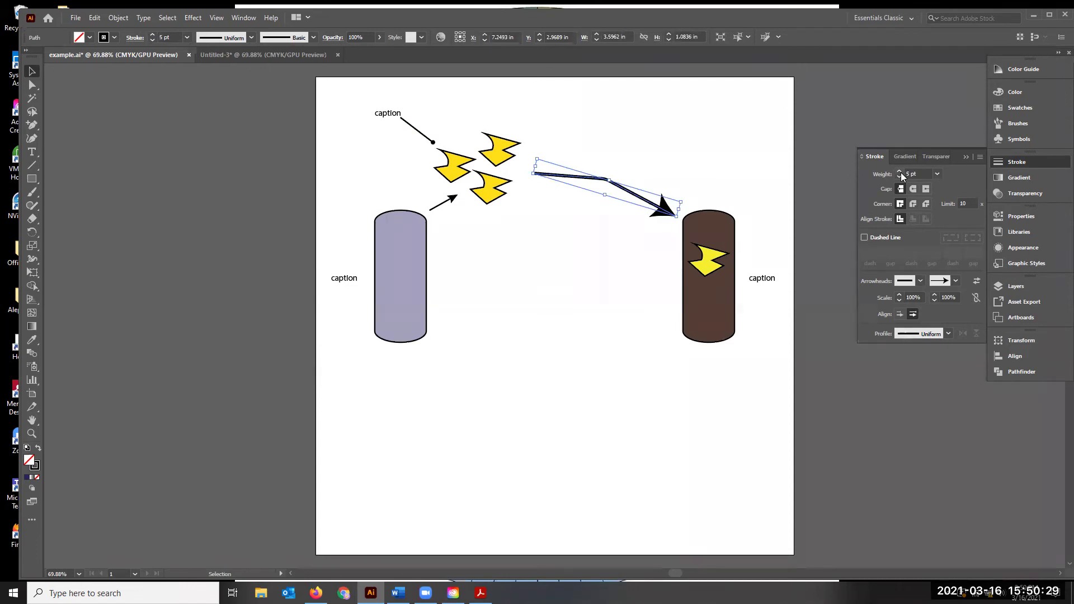
double_click(900, 172)
key("ctrl+shift+a")
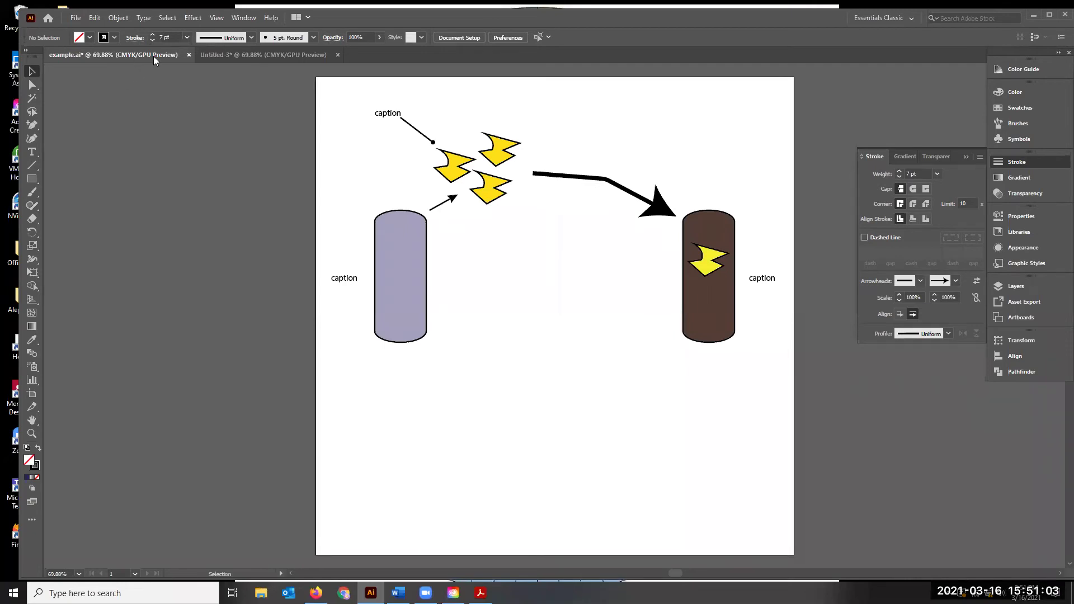
- Compare the arrows in example.ai and Untitled-3, and examine the pathway figure in the Acrobat reference article
key("ctrl+Tab")
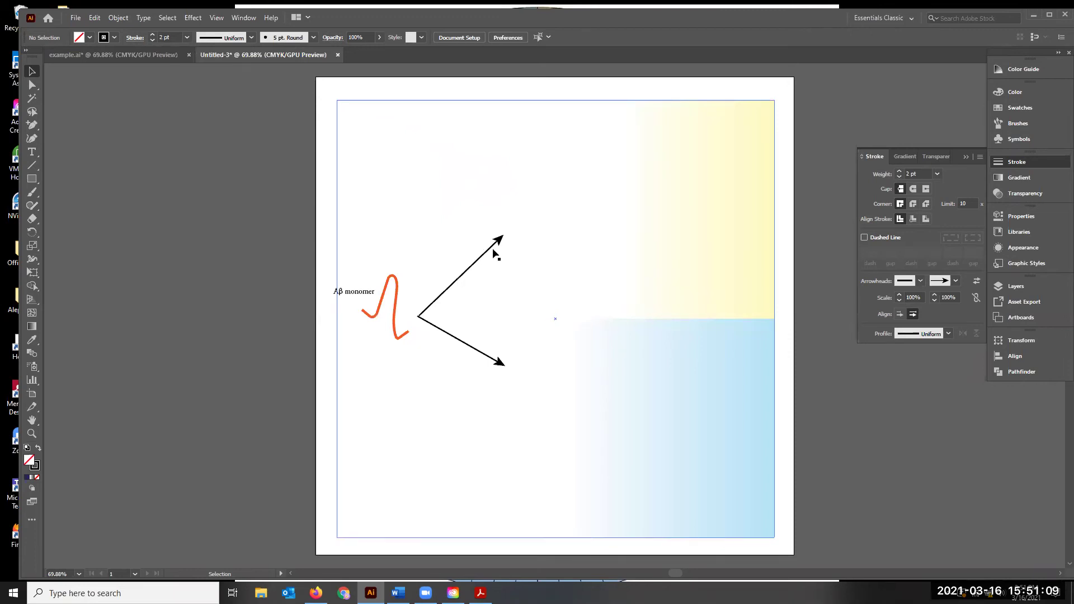
left_click(123, 54)
mouse_move(593, 178)
left_mouse_down()
mouse_move(615, 187)
mouse_move(588, 179)
left_mouse_up()
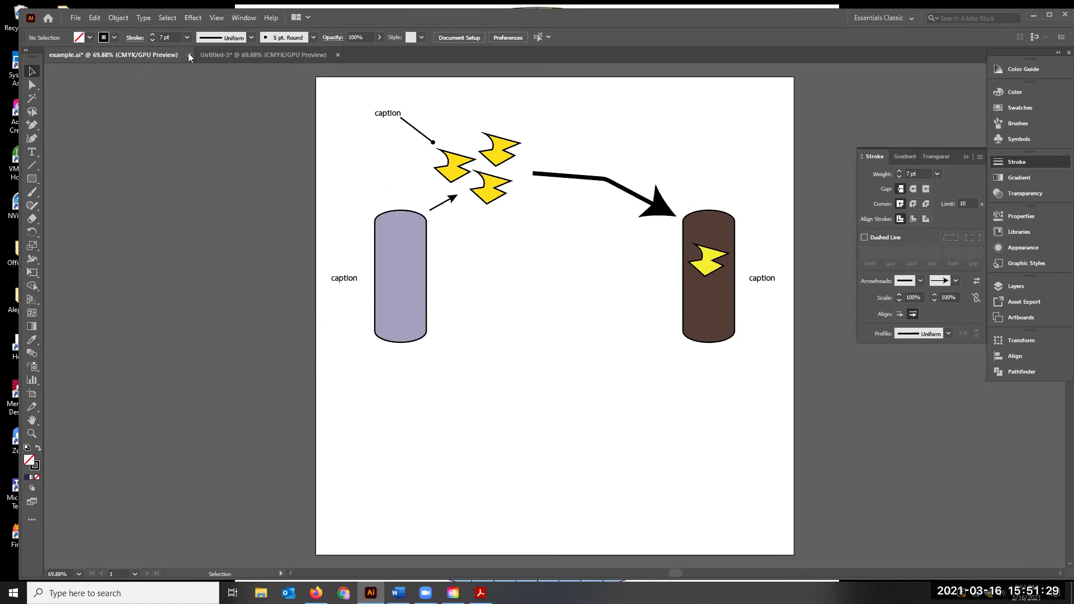
left_click(286, 55)
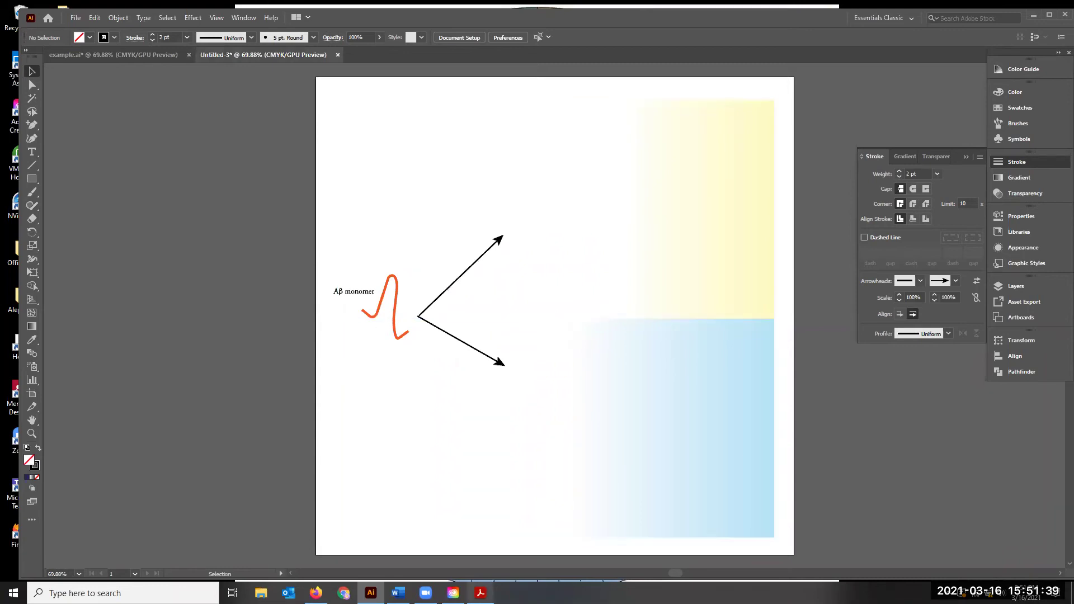
key("alt+Tab")
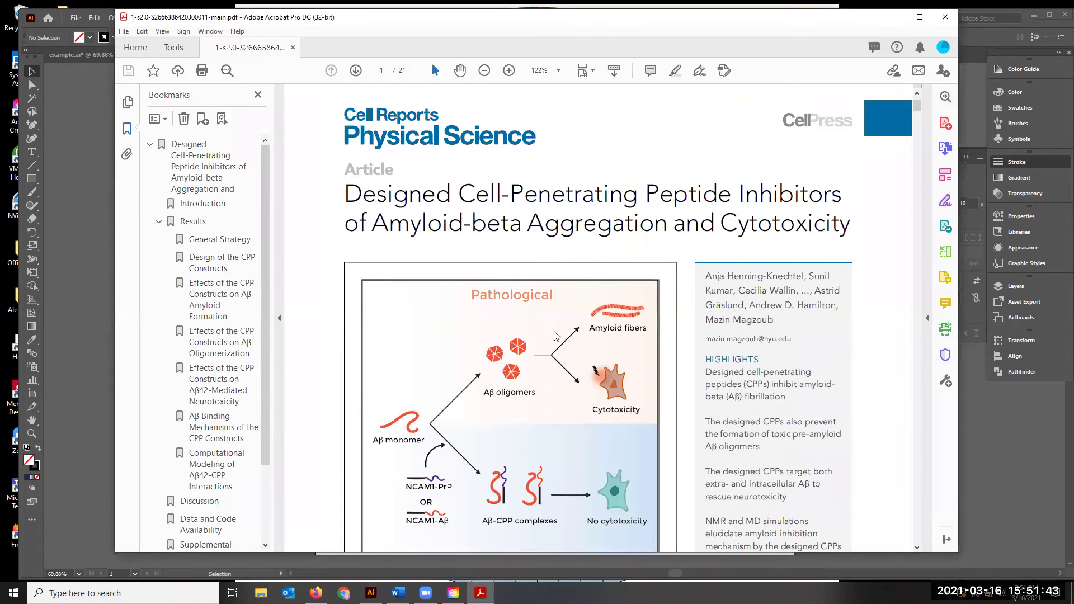
left_click(894, 17)
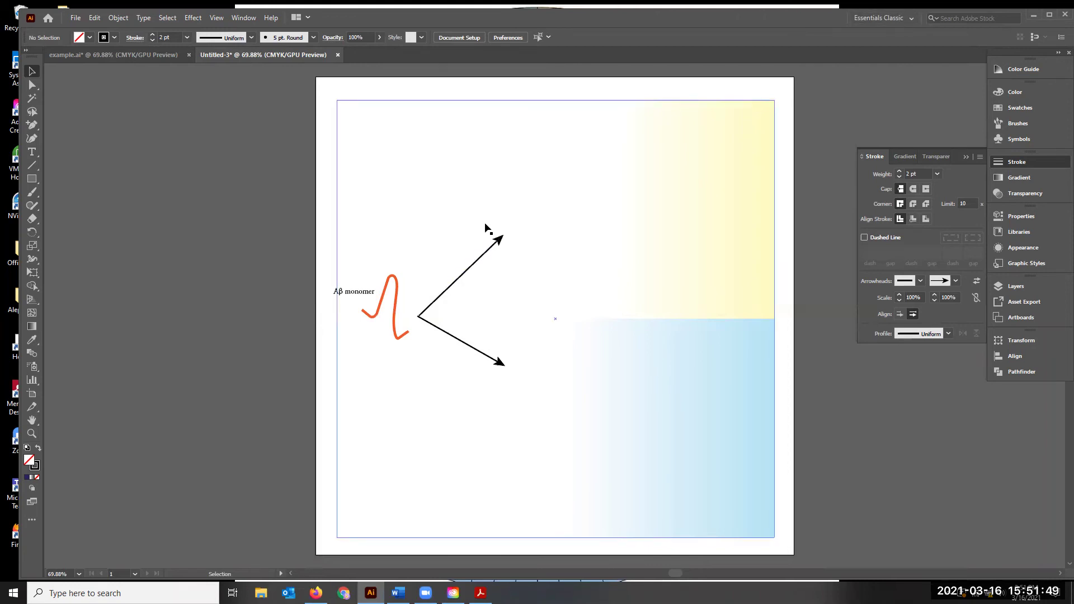
- Draw a hexagon about 0.93 in wide and 1.02 in high above the arrows with the Polygon tool
left_click(36, 176)
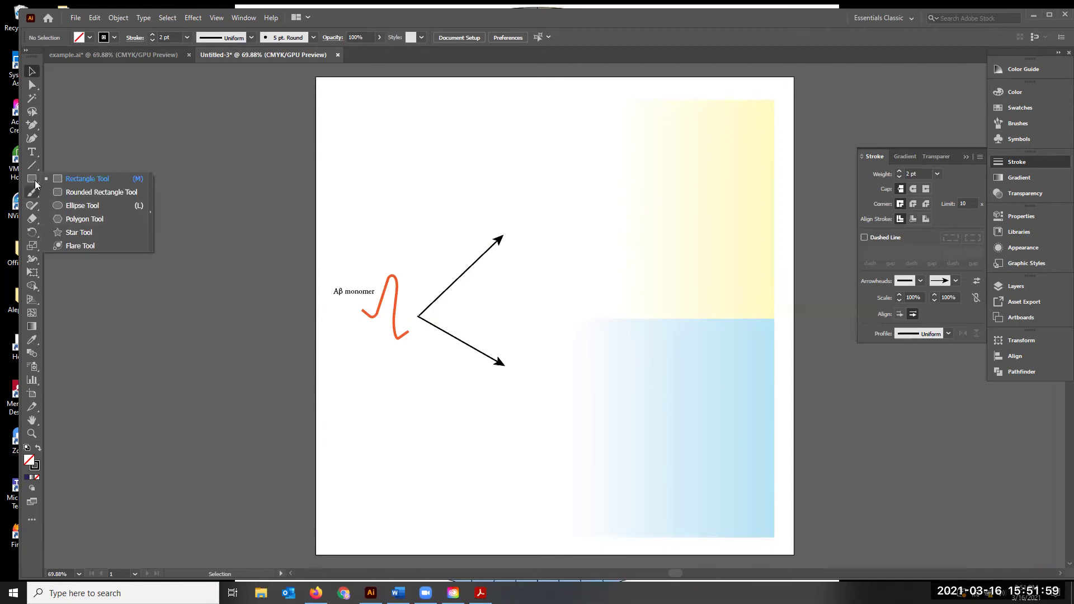
left_click(91, 219)
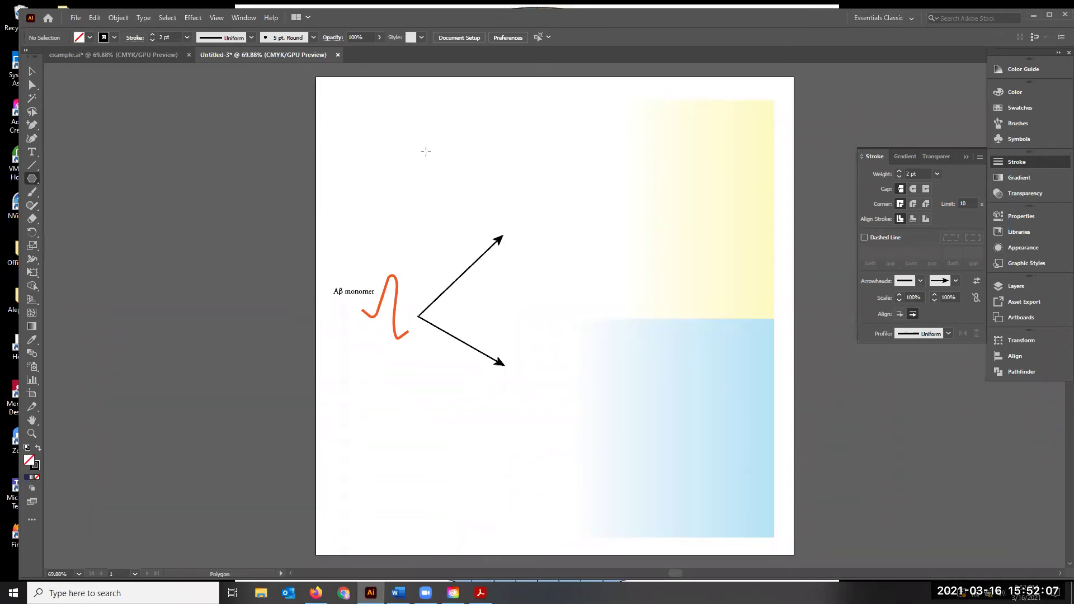
left_click_drag(425, 151, 443, 164)
key("Down")
key("Down")
key("Down")
key("Up")
key("Up")
key("Up")
key("Up")
key("Up")
key("Up")
key("Up")
key("Up")
key("Up")
key("Up")
key("Up")
key("Down")
key("Down")
key("Down")
key("Down")
key("Down")
key("Down")
key("Down")
key("Down")
key("Down")
key("Up")
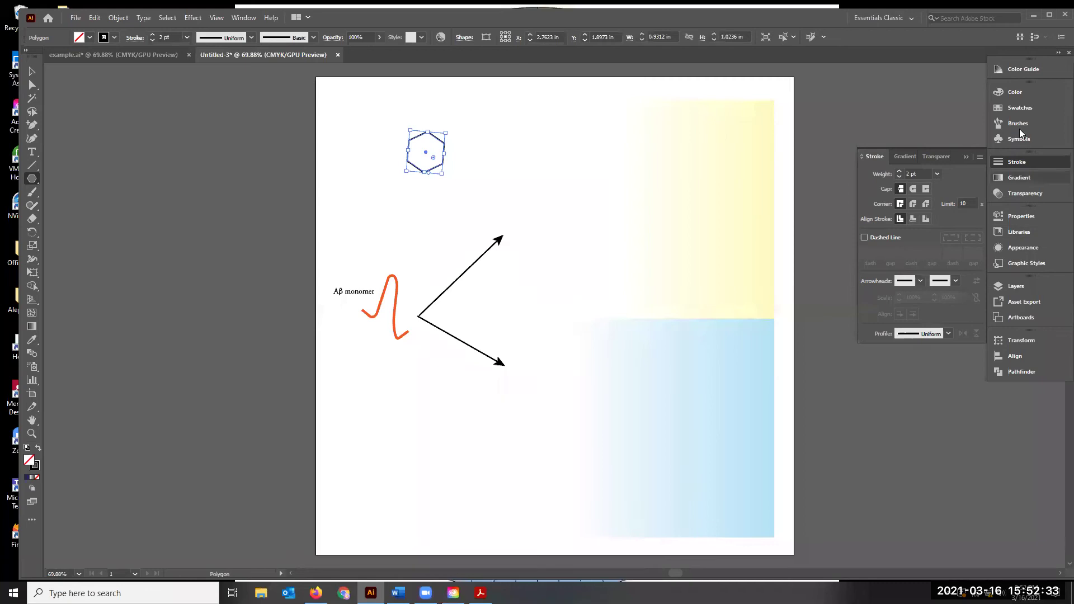
- Fill the hexagon with the orange-red swatch C=0 M=80 Y=95 K=0 and remove its outline
left_click(1019, 109)
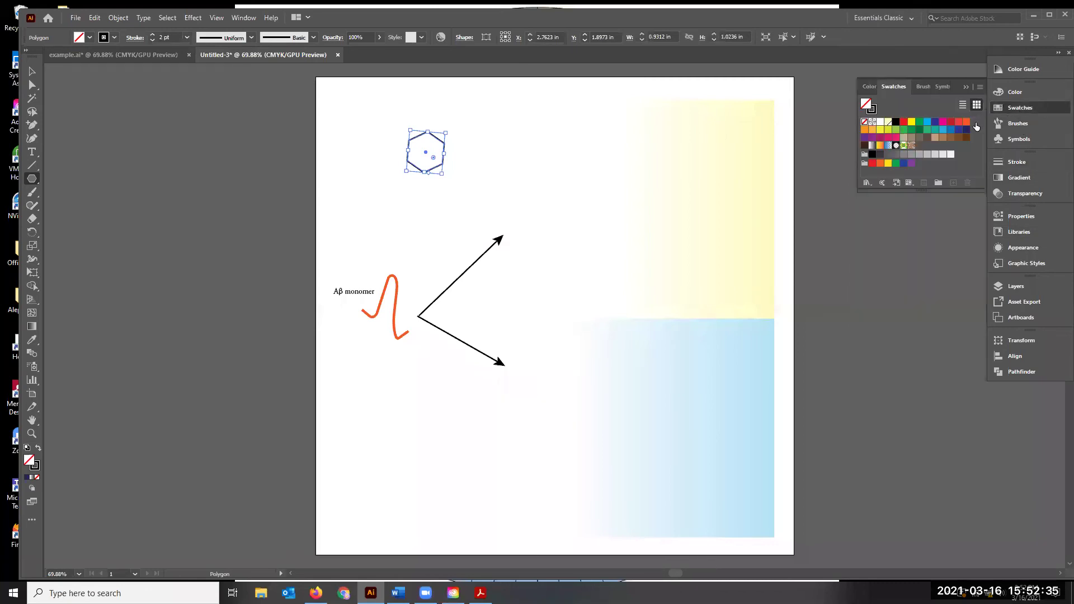
left_click(966, 122)
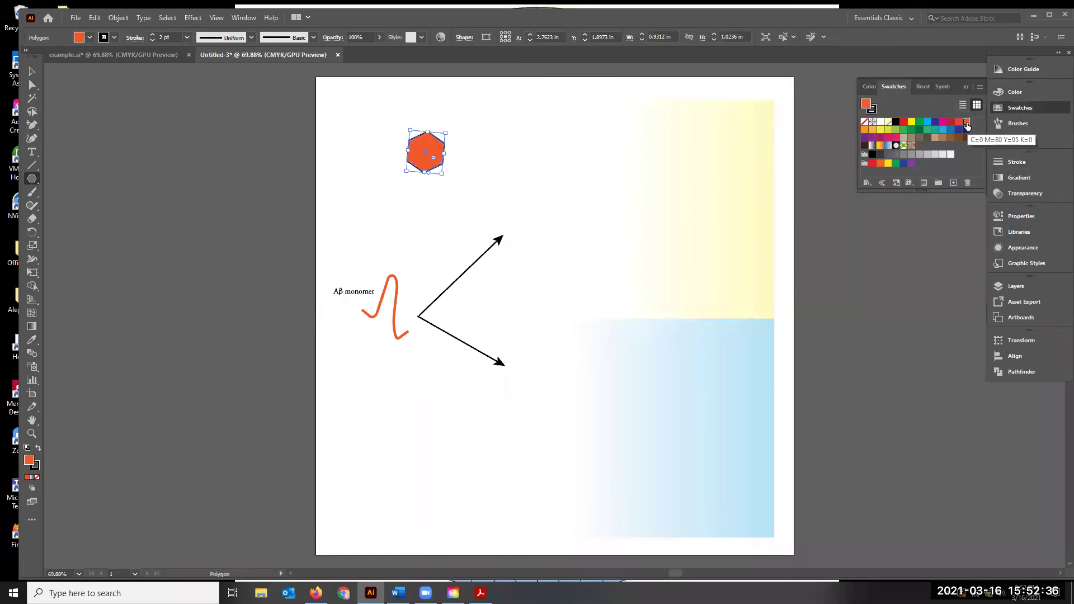
left_click(864, 123)
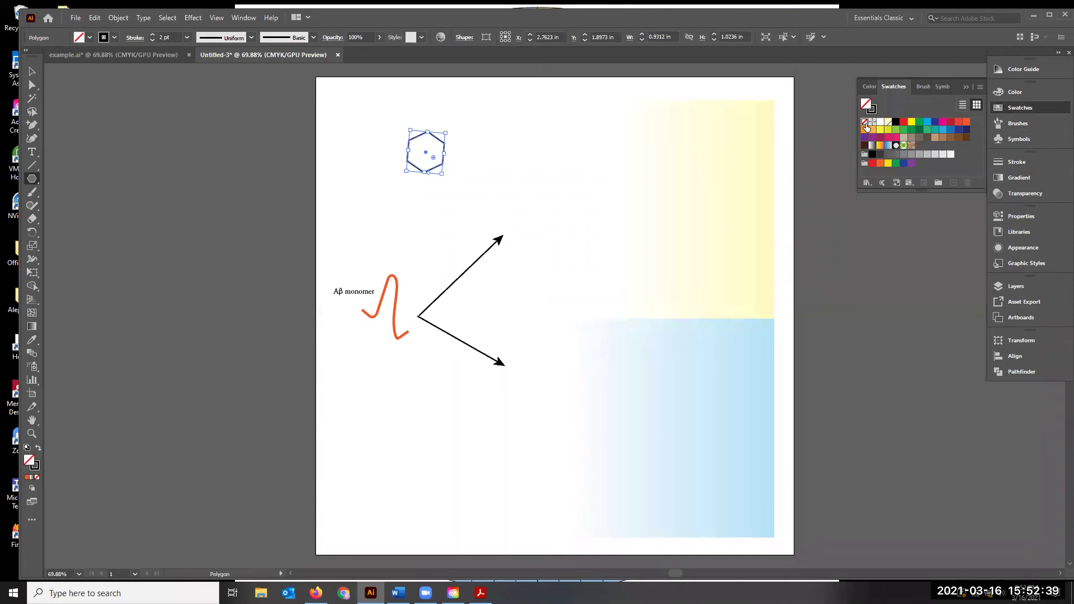
left_click(864, 129)
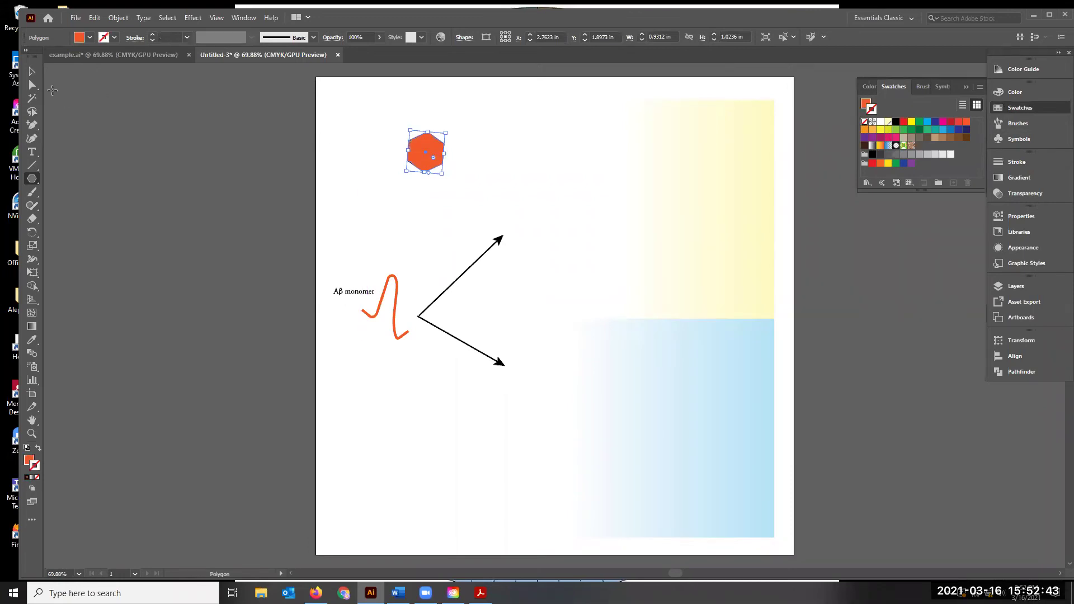
left_click(35, 71)
left_click(224, 178)
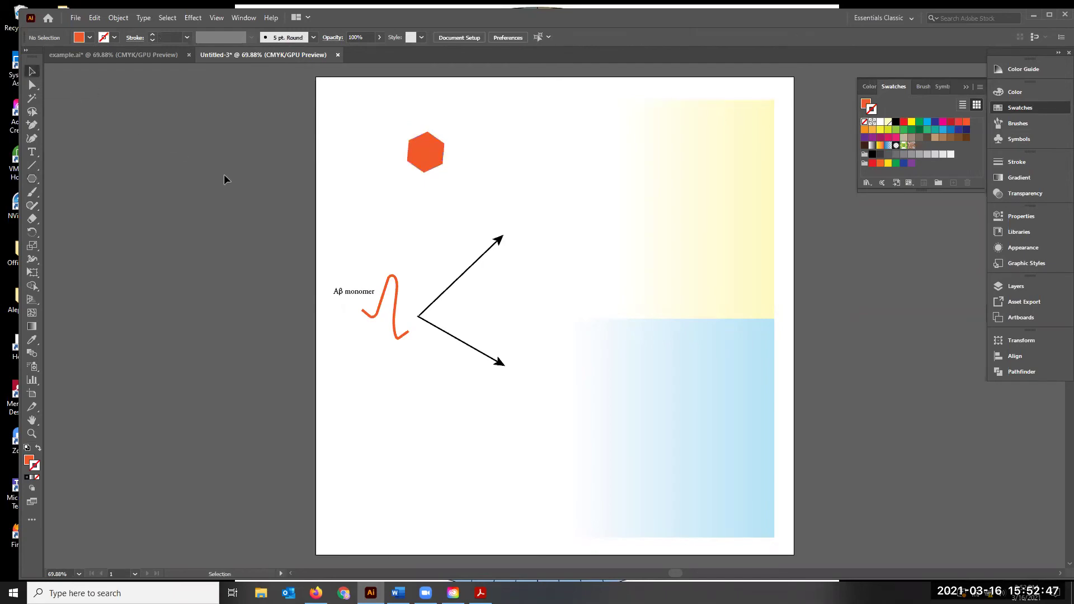
- Move the hexagon onto the yellow gradient area, at about X 8.89 in and Y 2.82 in
left_click_drag(425, 152, 671, 196)
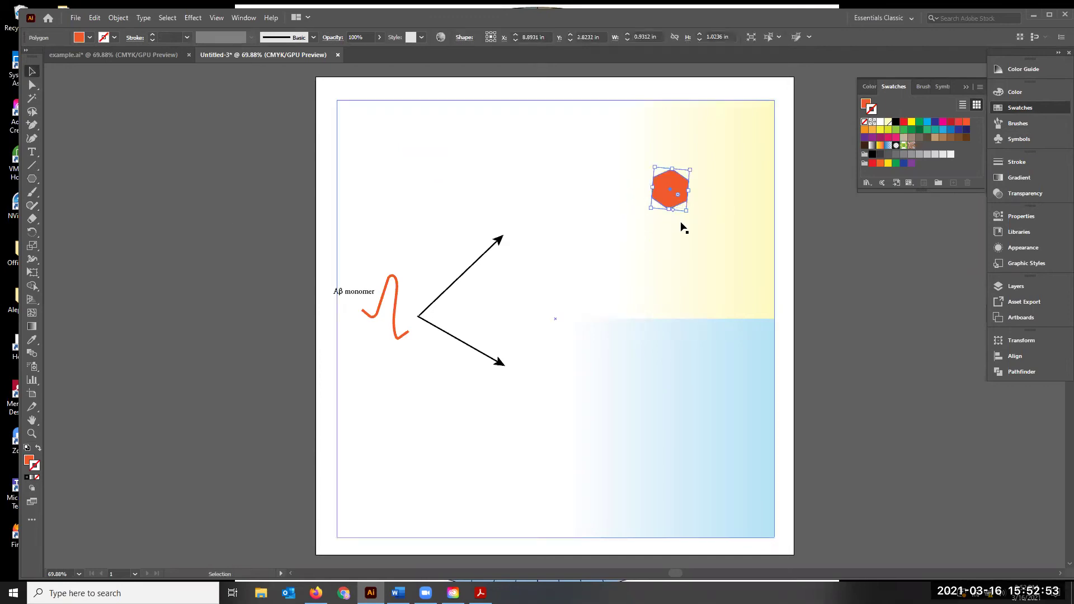
left_click(682, 220)
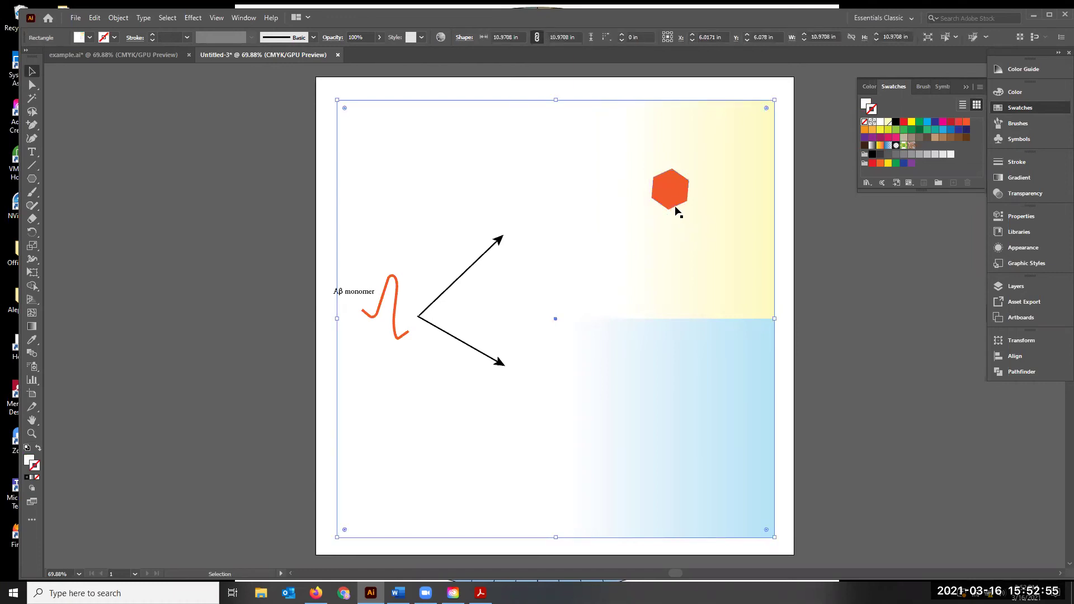
left_click(673, 202)
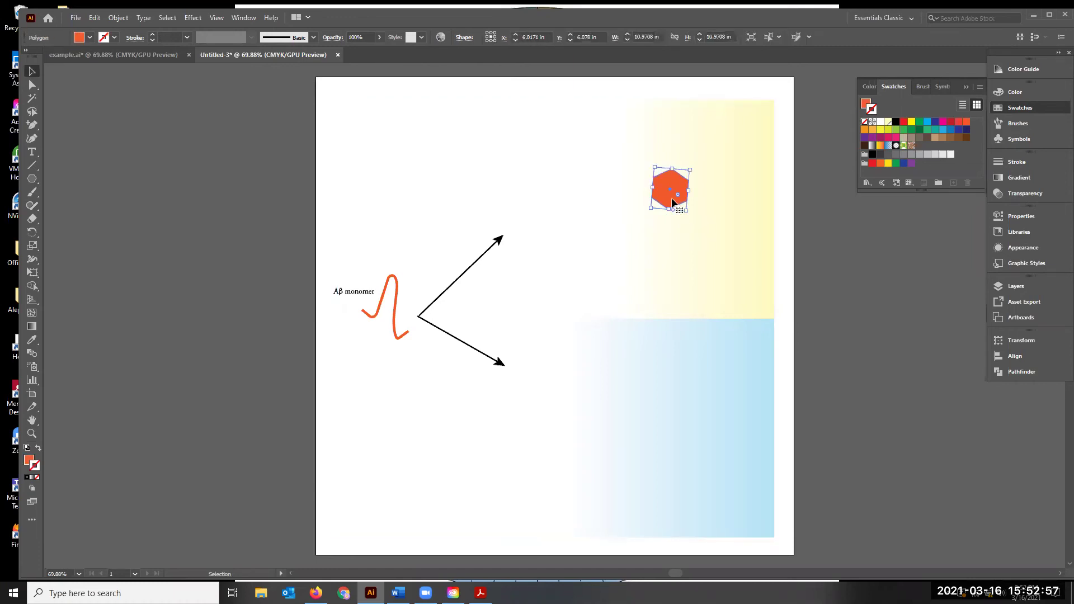
left_click(672, 200)
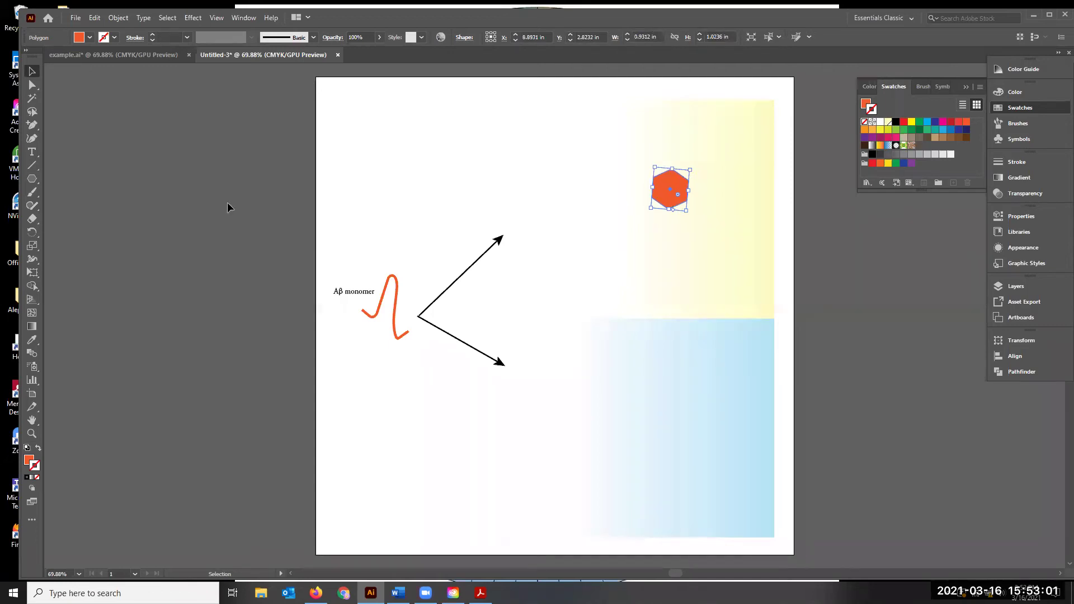
- Draw a line about 1.03 in long between the hexagon's upper-left and lower-right corners and colour its stroke white
left_click(31, 168)
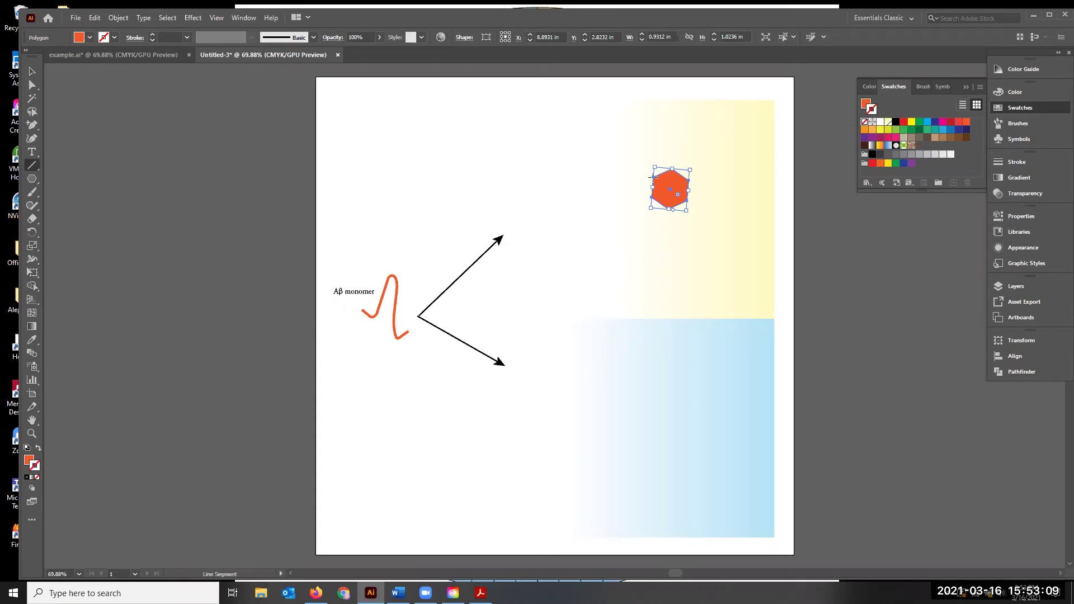
key("ctrl+shift+a")
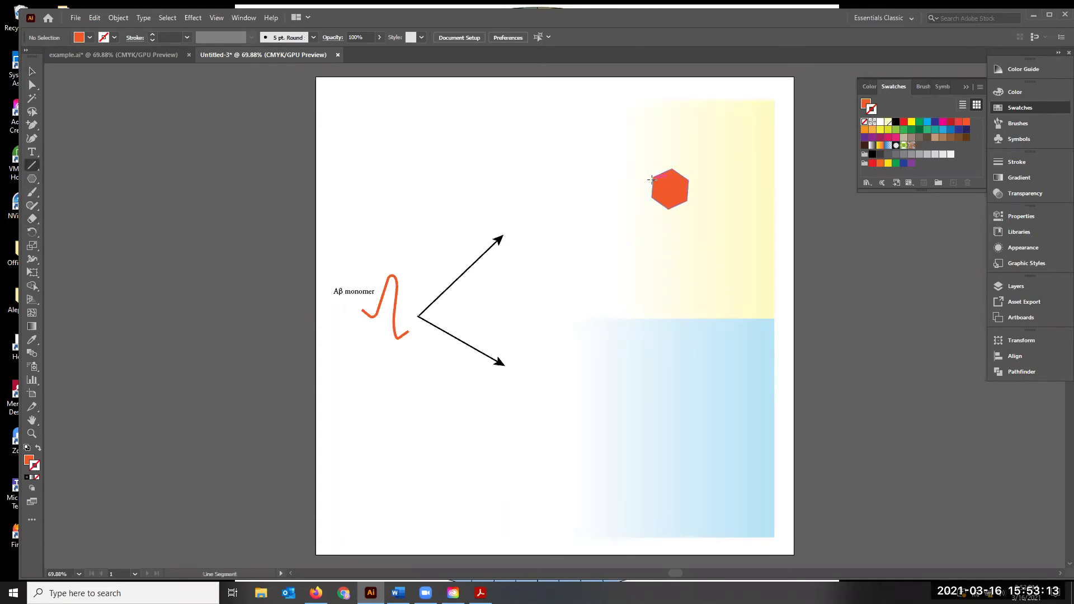
left_click_drag(653, 176, 687, 200)
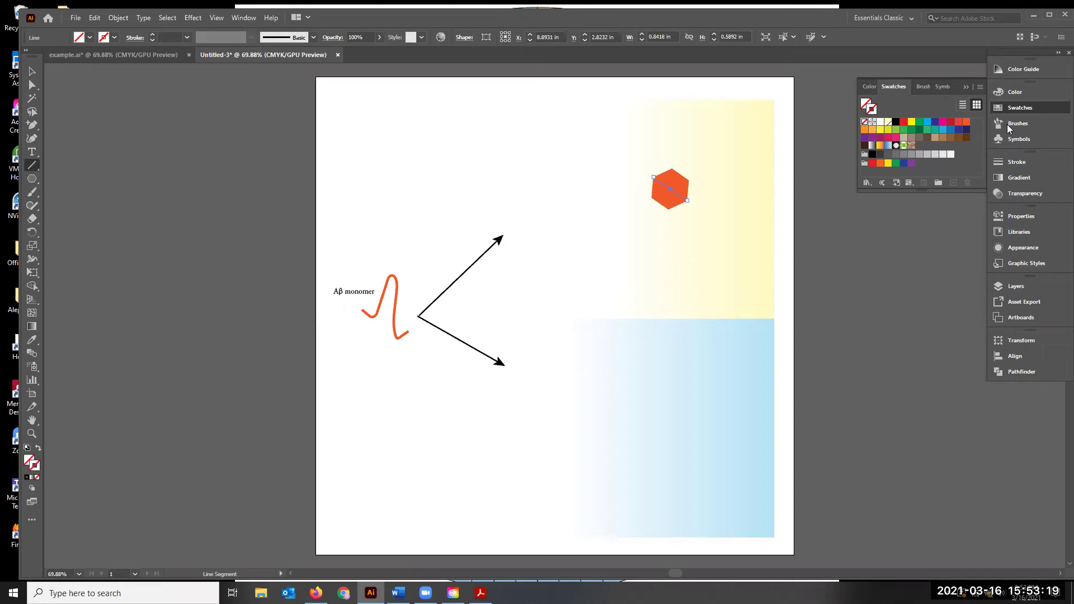
left_click(880, 122)
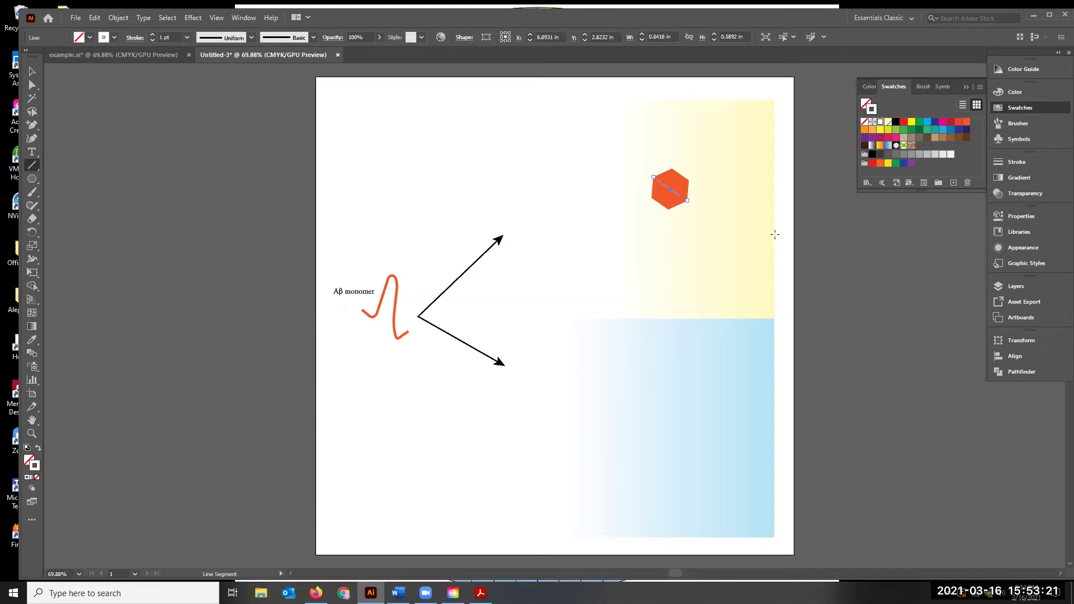
left_click(788, 219)
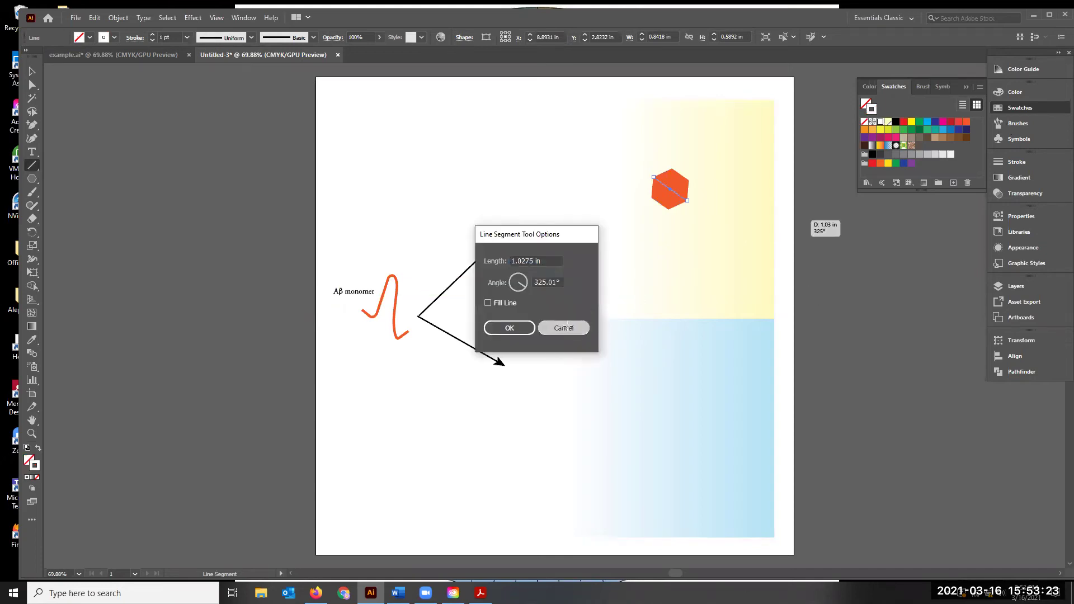
left_click(585, 329)
left_click(32, 72)
left_click(177, 153)
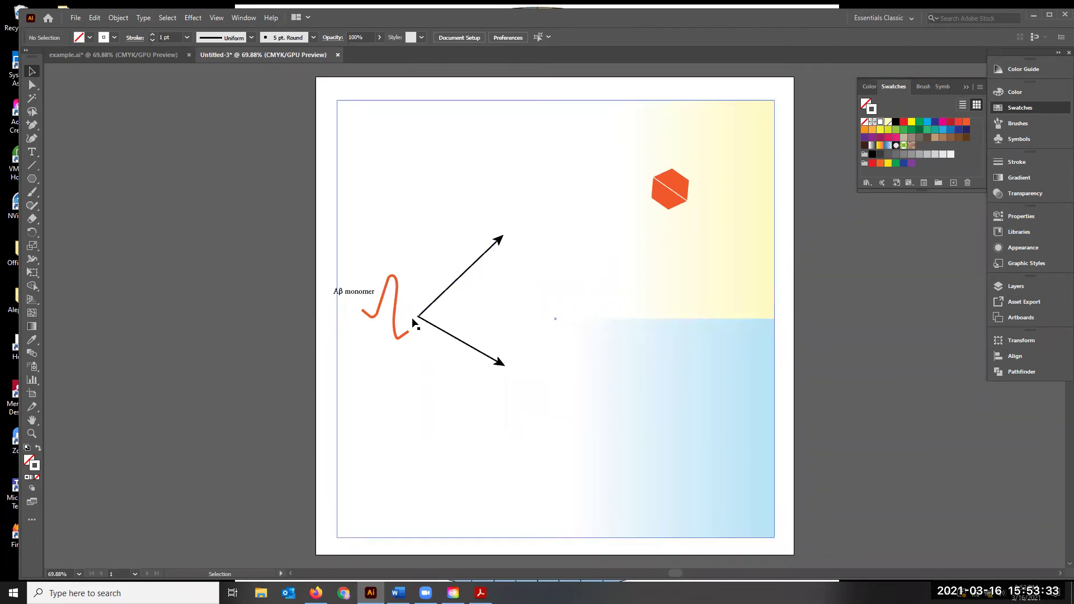
- Draw a second white line across the hexagon from its lower-left corner to its upper-right corner
left_click(32, 166)
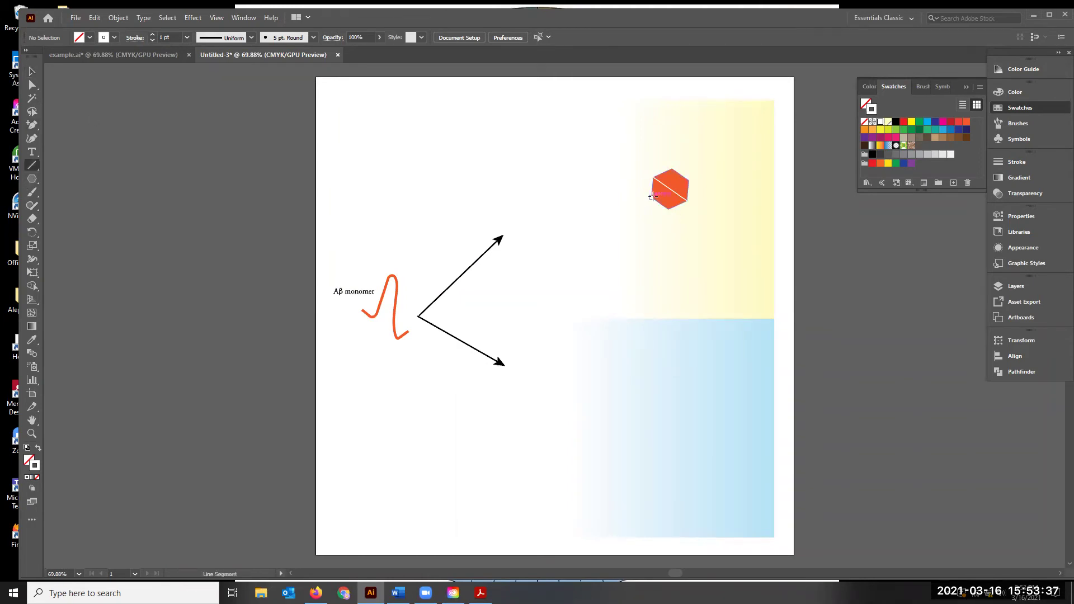
left_click_drag(653, 197, 689, 181)
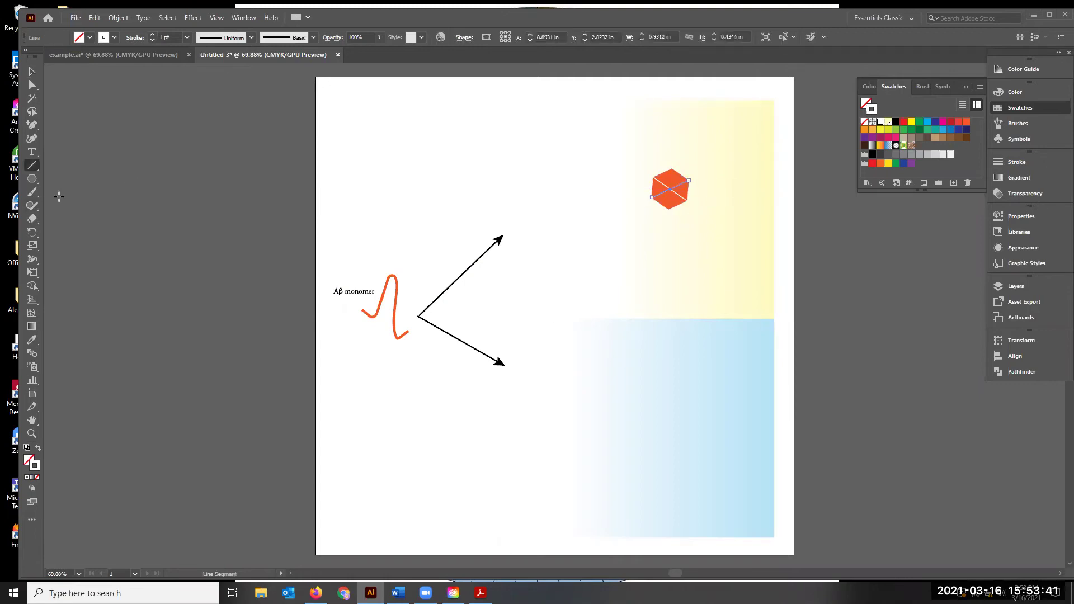
- Draw a third white line about 1.03 in long through the hexagon from its top corner to its bottom corner
left_click(82, 130)
left_click(546, 324)
left_click_drag(672, 168, 669, 210)
left_click(89, 218)
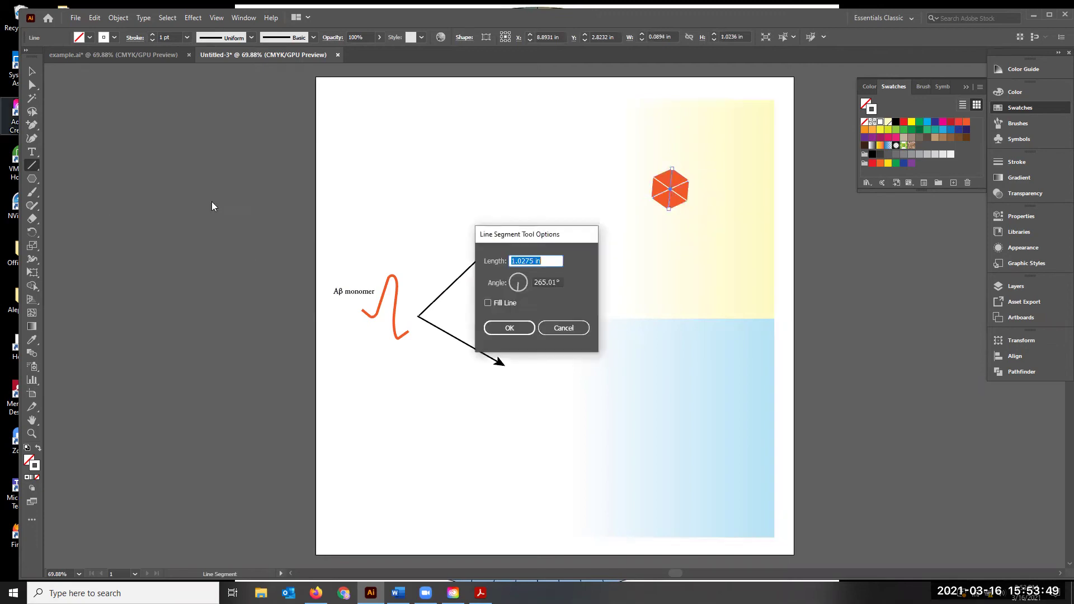
left_click(563, 328)
key("v")
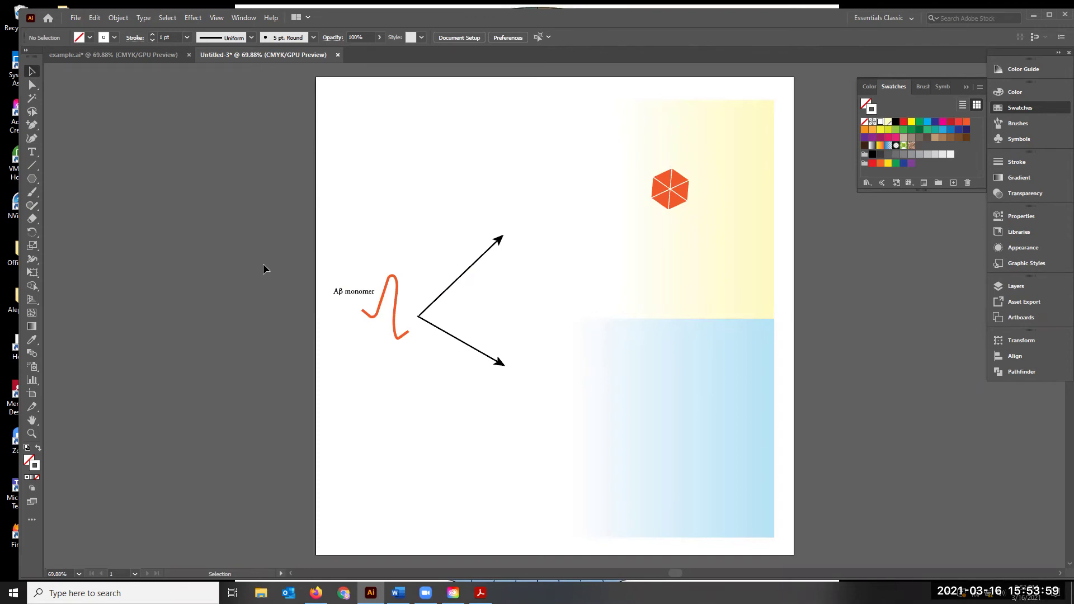
left_click(630, 163)
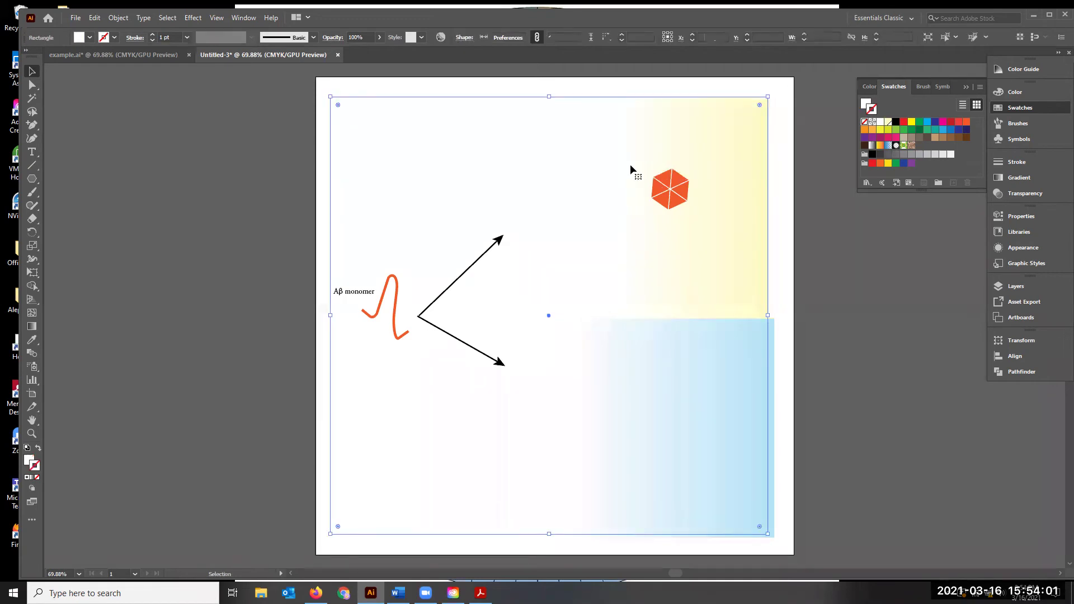
left_click_drag(633, 168, 639, 171)
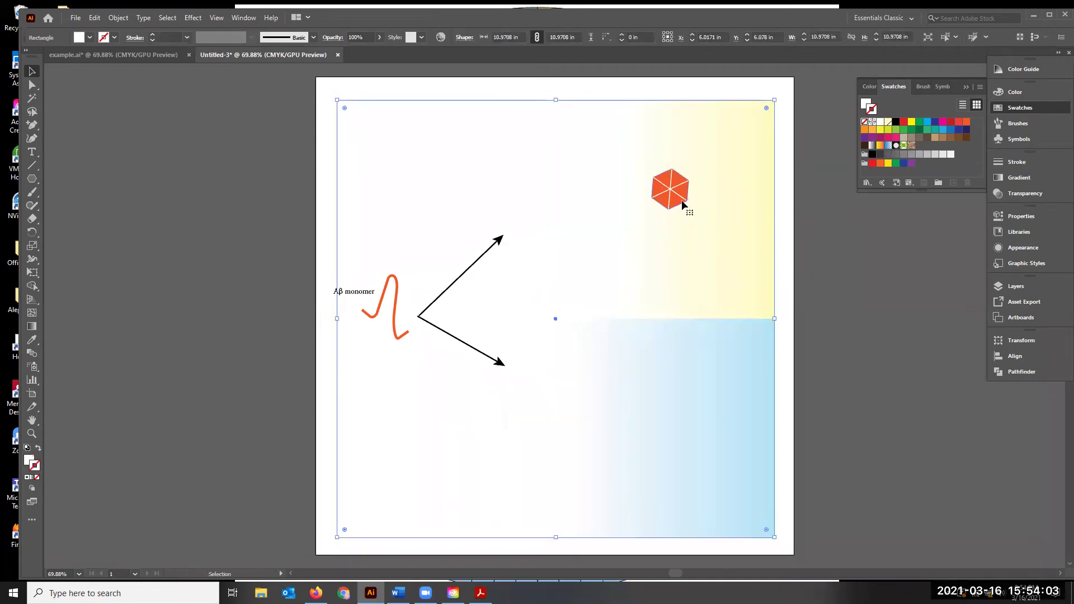
left_click(683, 205)
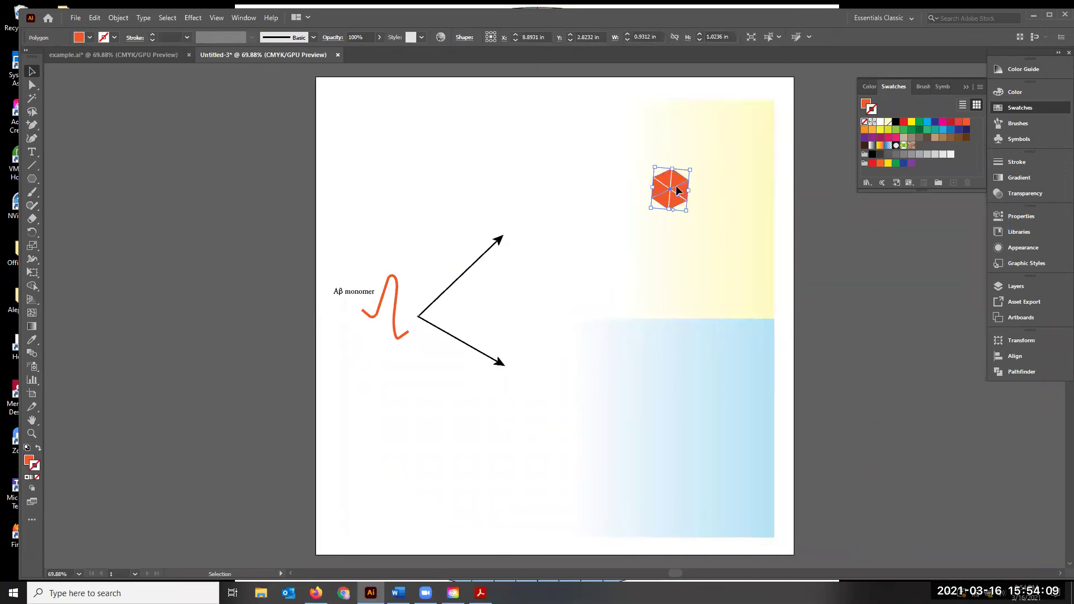
key("ctrl+shift+a")
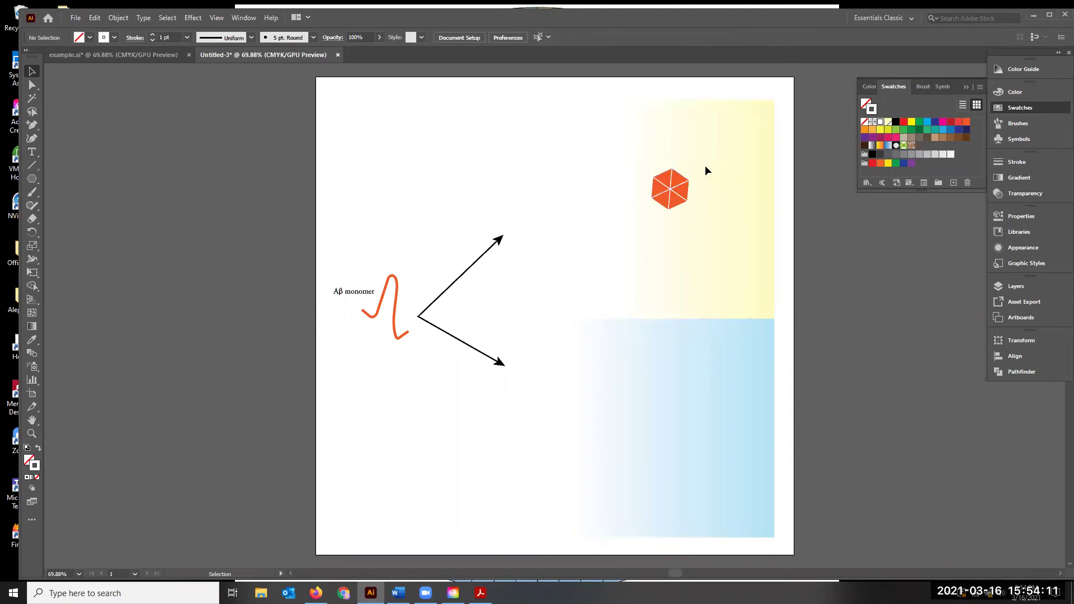
left_click(640, 155)
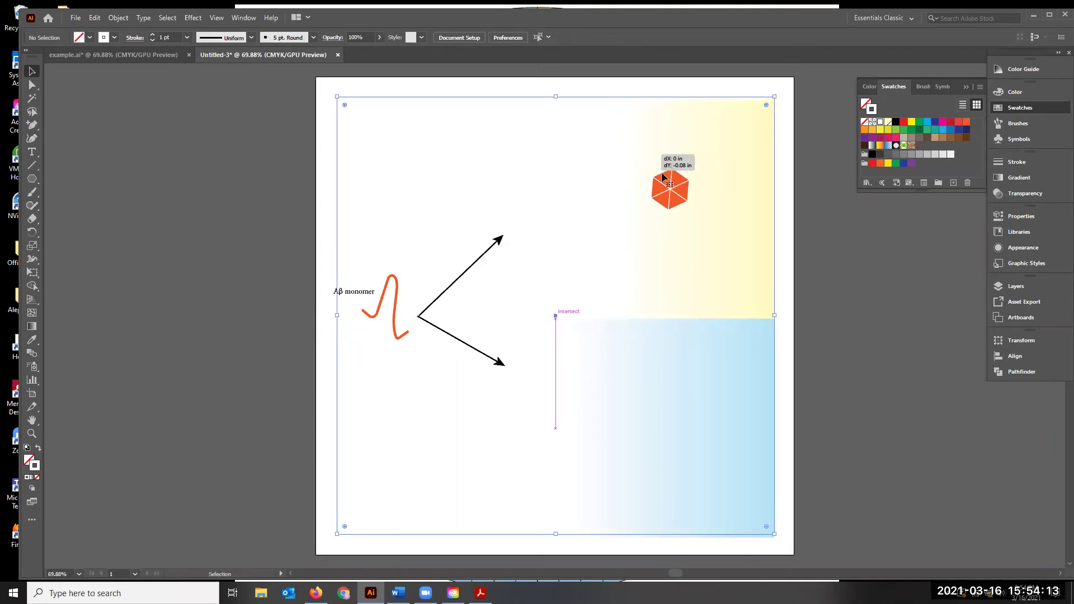
left_click(263, 226)
left_click_drag(635, 158, 644, 161)
left_click(668, 189)
key("a")
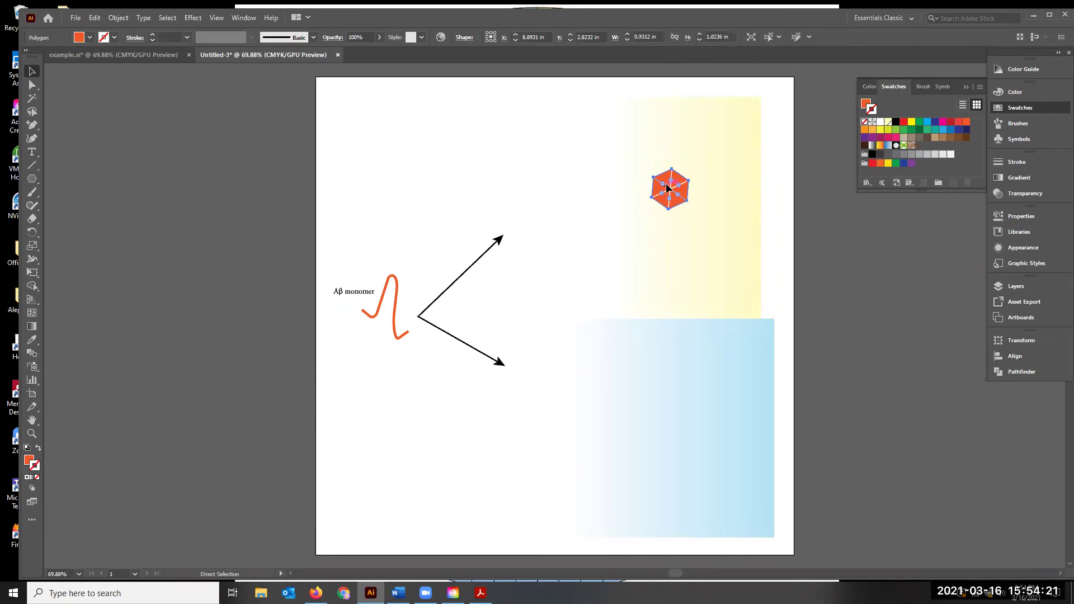
left_click(668, 189)
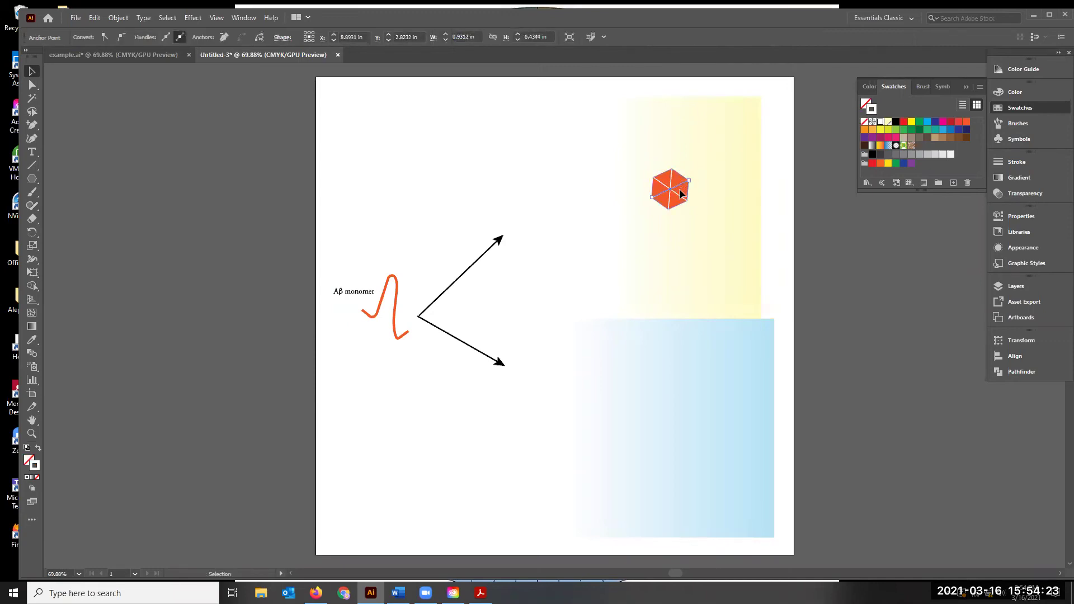
key("v")
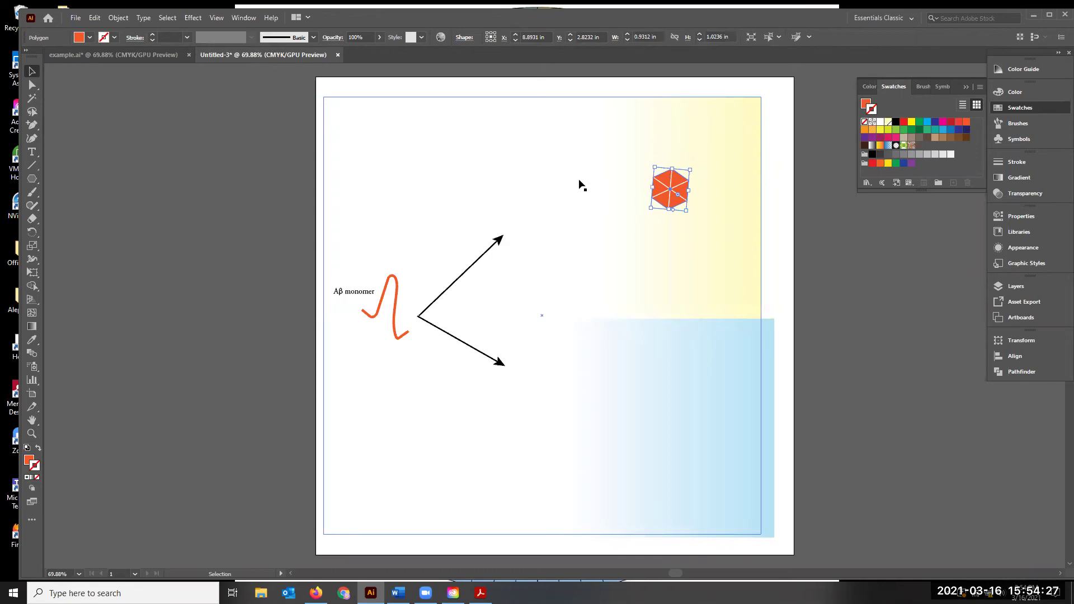
- Move the hexagon and its three white lines off the artboard, reassembled at about X 12.88 in and Y 4.10 in
left_click_drag(679, 203, 838, 253)
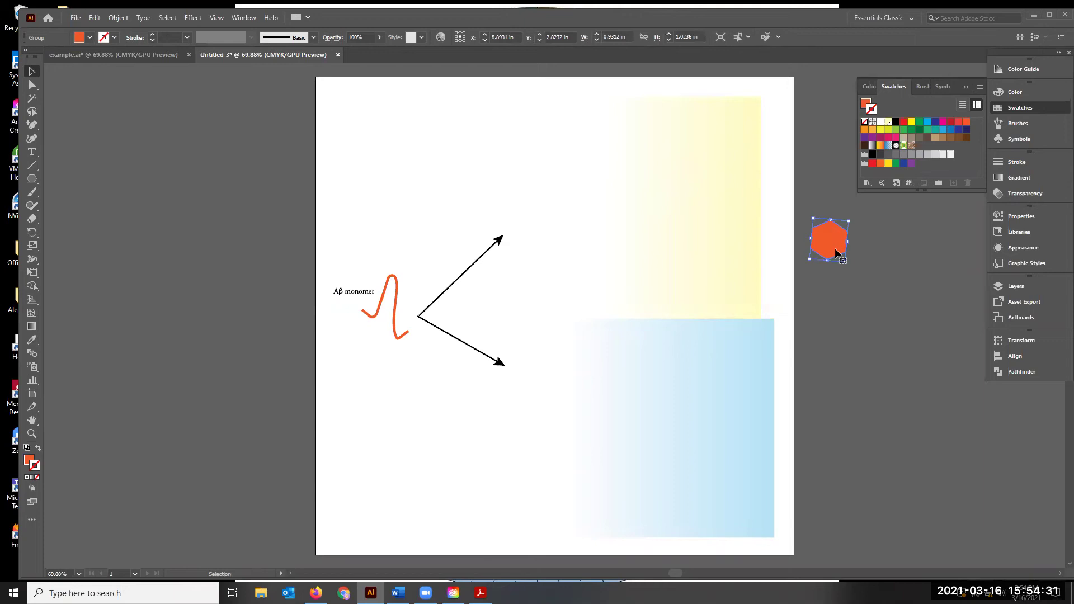
left_click_drag(660, 196, 829, 237)
left_click(835, 267)
left_click(652, 193)
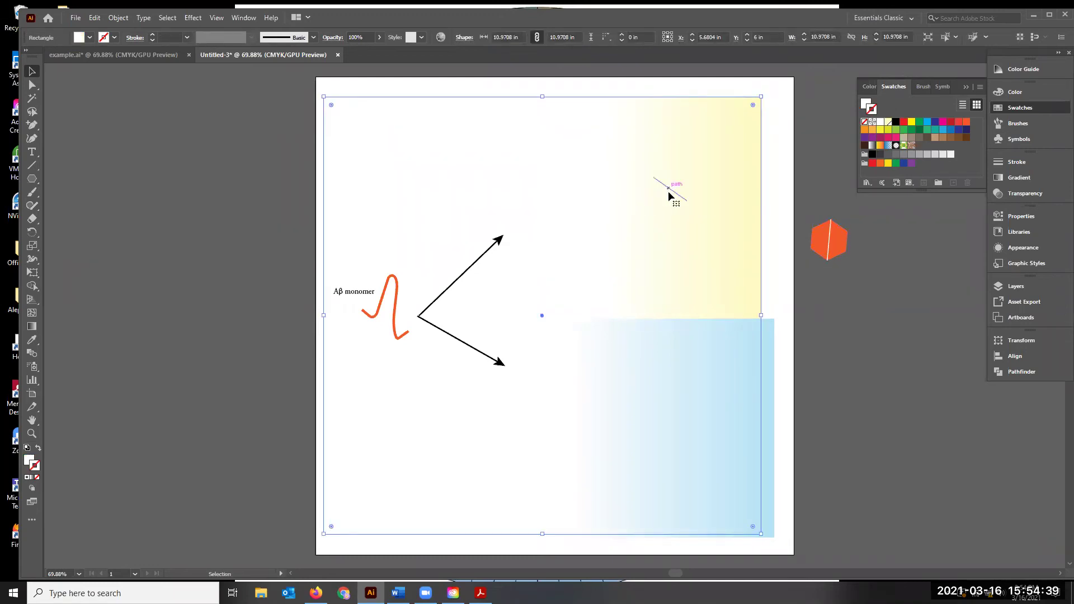
left_click_drag(667, 190, 830, 243)
left_click(828, 258, "shift")
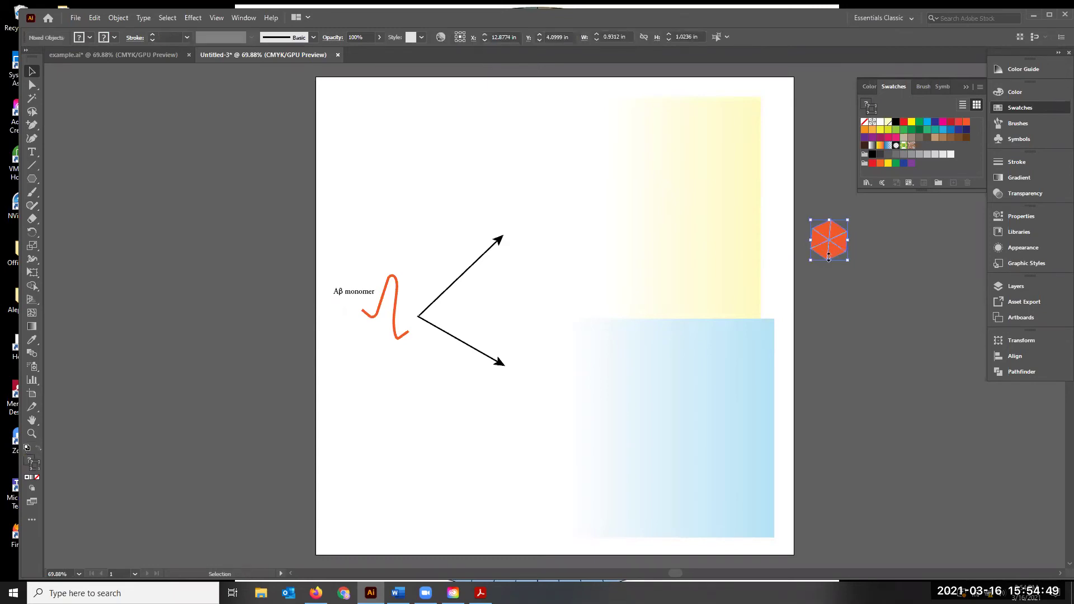
- Group the hexagon with its three lines and place the group at about X 13.75 in and Y 5.36 in
key("a")
key("ctrl+g")
key("v")
left_click_drag(840, 242, 880, 289)
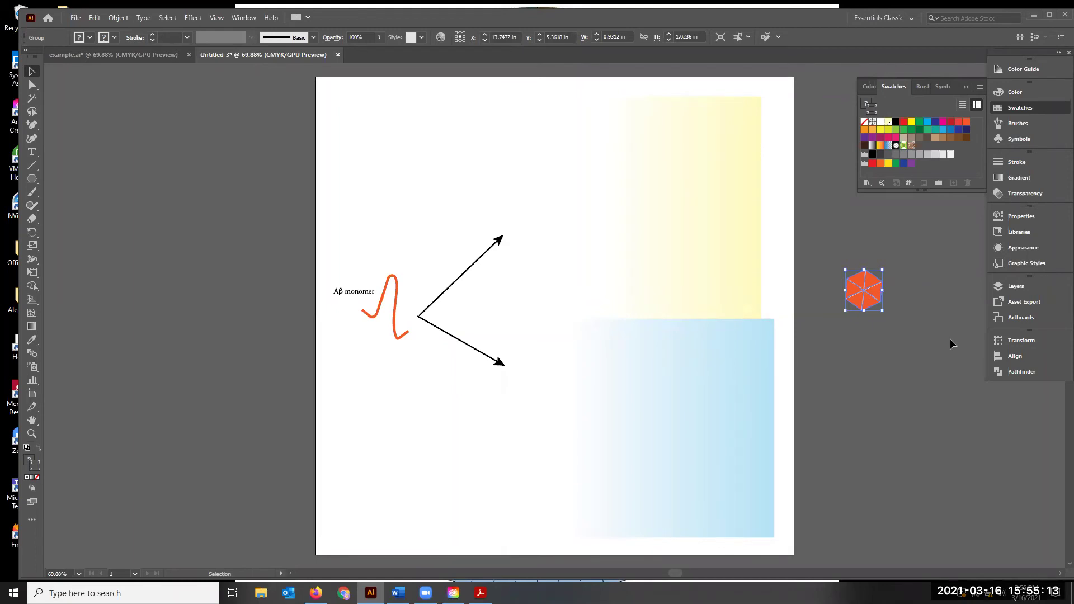
- Add two copies of the segmented hexagon to form a triangular cluster, and realign the yellow gradient rectangle's right edge with the blue one
key("ctrl+v")
left_click_drag(577, 312, 904, 277)
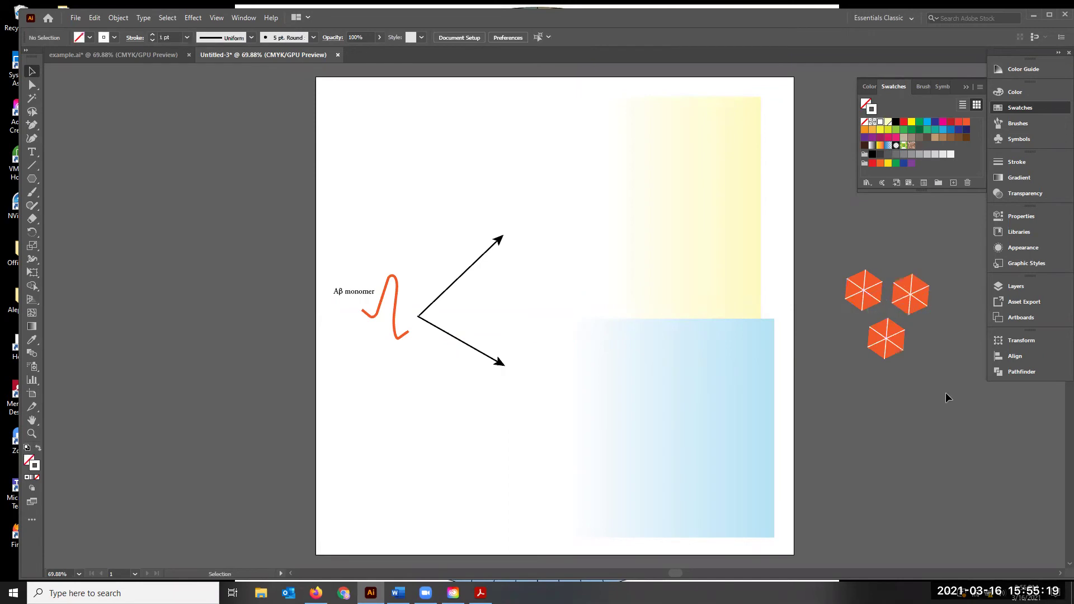
left_click_drag(704, 204, 716, 208)
left_click(990, 408)
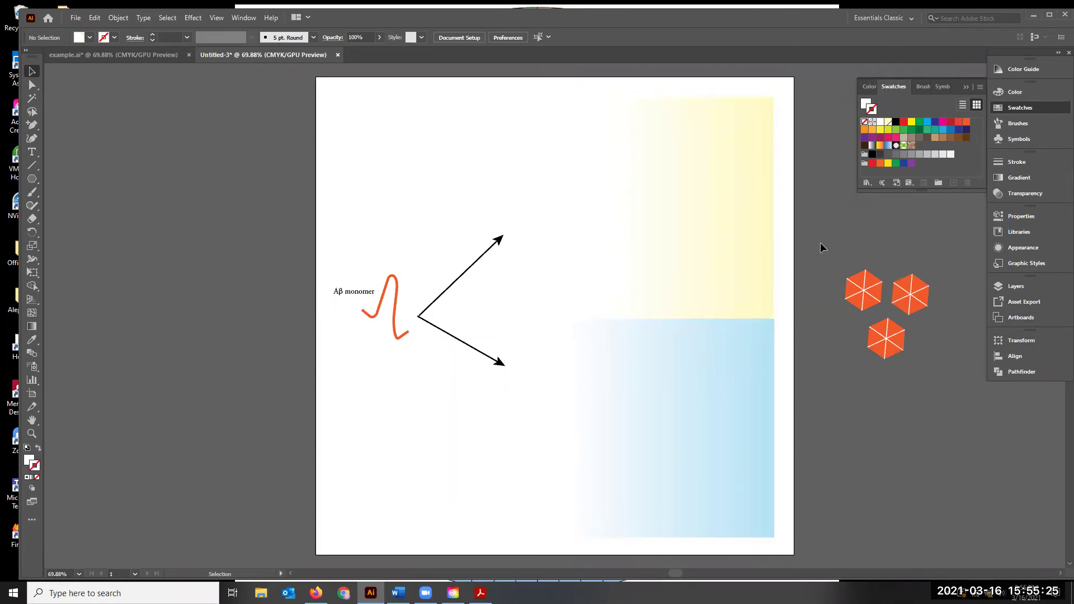
- Group the three segmented hexagons beside the artboard into one object
left_click(859, 283)
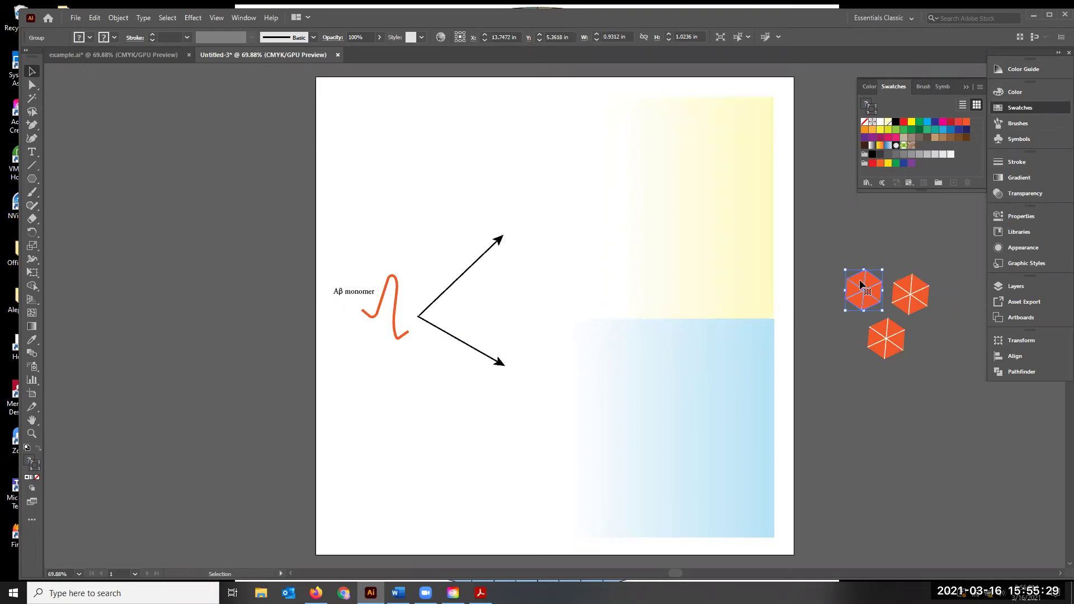
key("ctrl")
left_click(862, 285)
left_click_drag(832, 259, 942, 369)
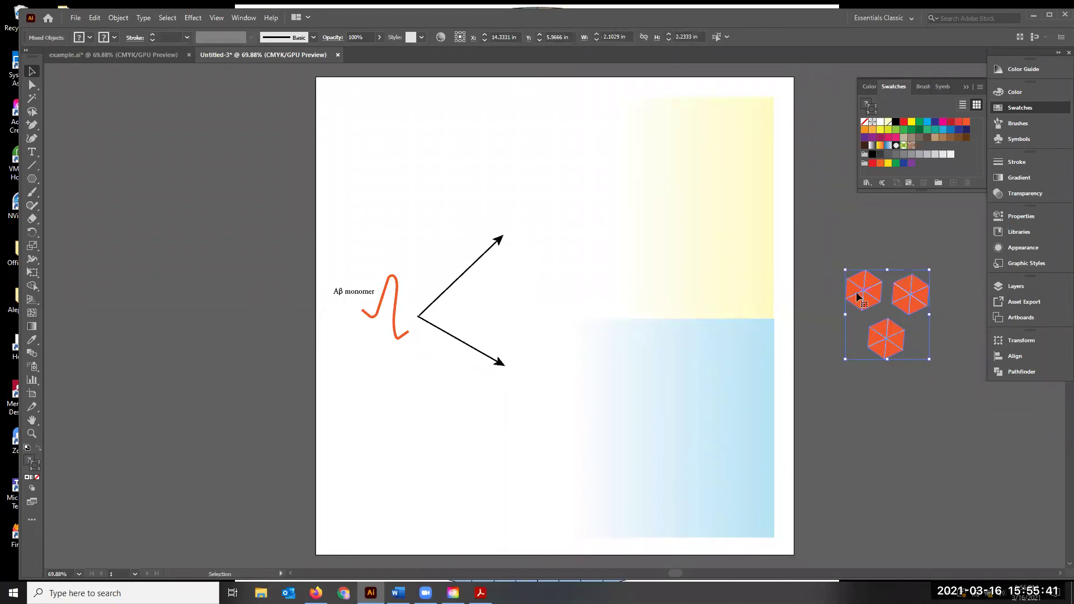
key("a")
key("ctrl+g")
key("v")
left_click_drag(859, 297, 516, 171)
mouse_move(576, 227)
left_mouse_down()
mouse_move(540, 212)
mouse_move(563, 212)
mouse_move(554, 195)
mouse_move(569, 182)
mouse_move(577, 211)
mouse_move(566, 232)
mouse_move(591, 236)
left_mouse_up()
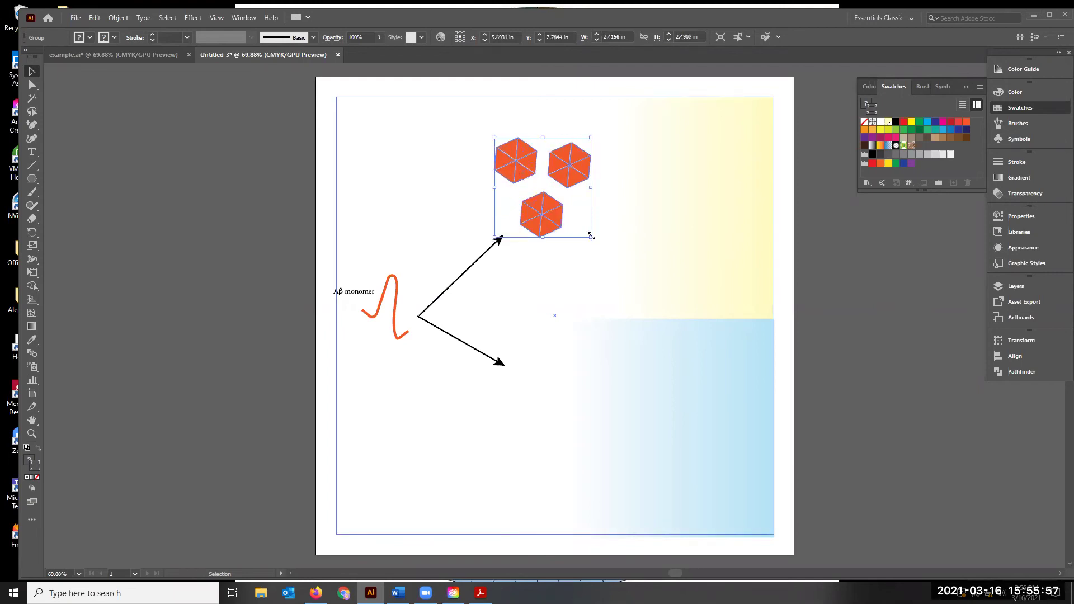
key("ctrl+z")
key("ctrl+z")
key("ctrl+z")
key("a")
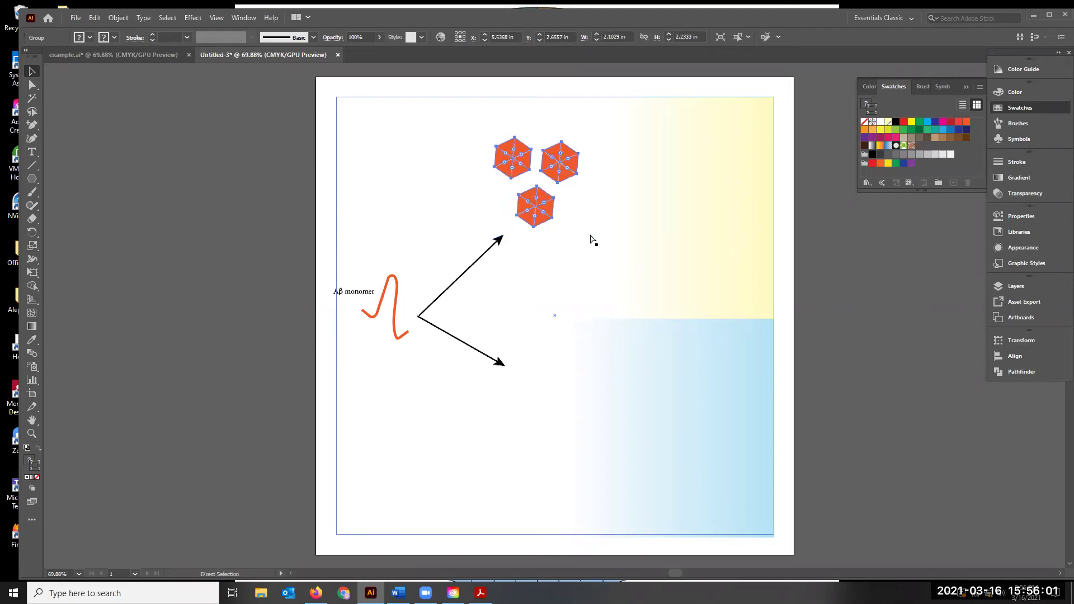
key("v")
key("ctrl+shift+z")
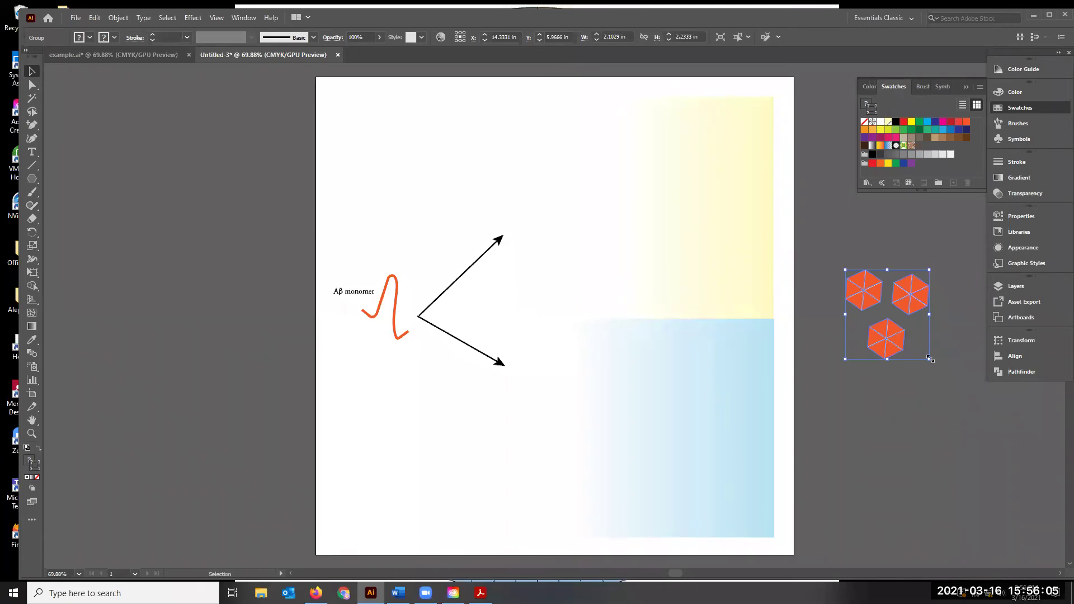
- Place the hexagon cluster above the upper arrow's tip, scaled down to about 1.47 in wide and rotated slightly counterclockwise
left_click_drag(929, 359, 552, 218)
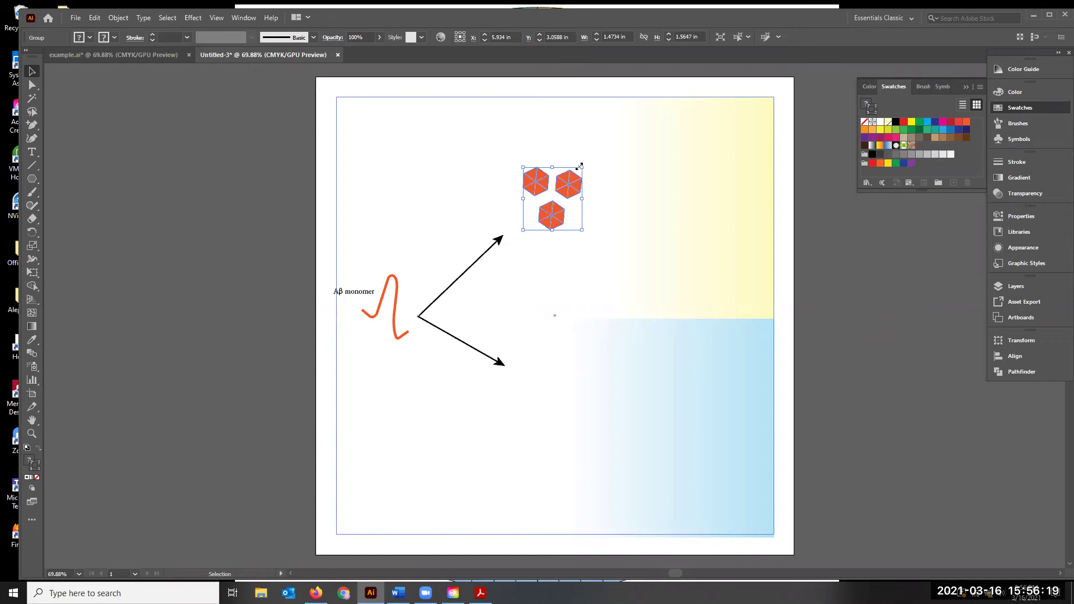
left_click_drag(575, 163, 565, 169)
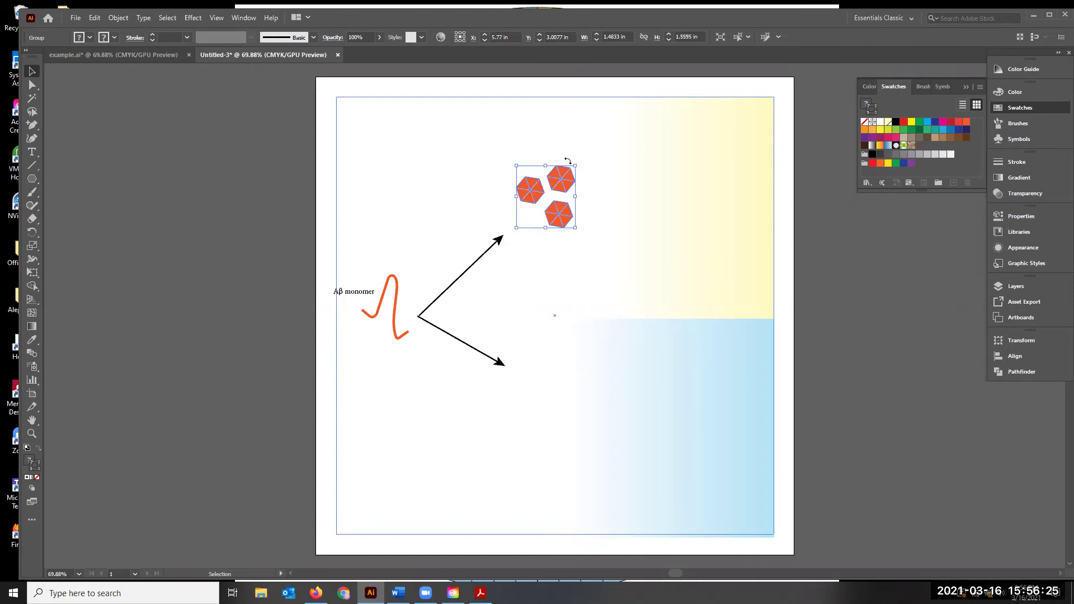
left_click_drag(567, 161, 568, 211)
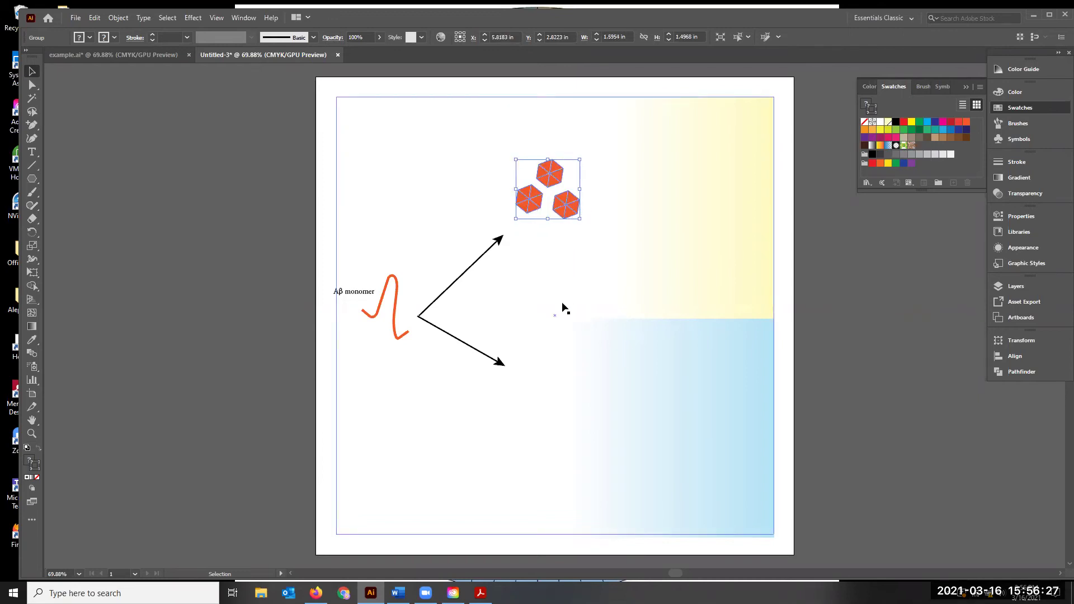
left_click(876, 262)
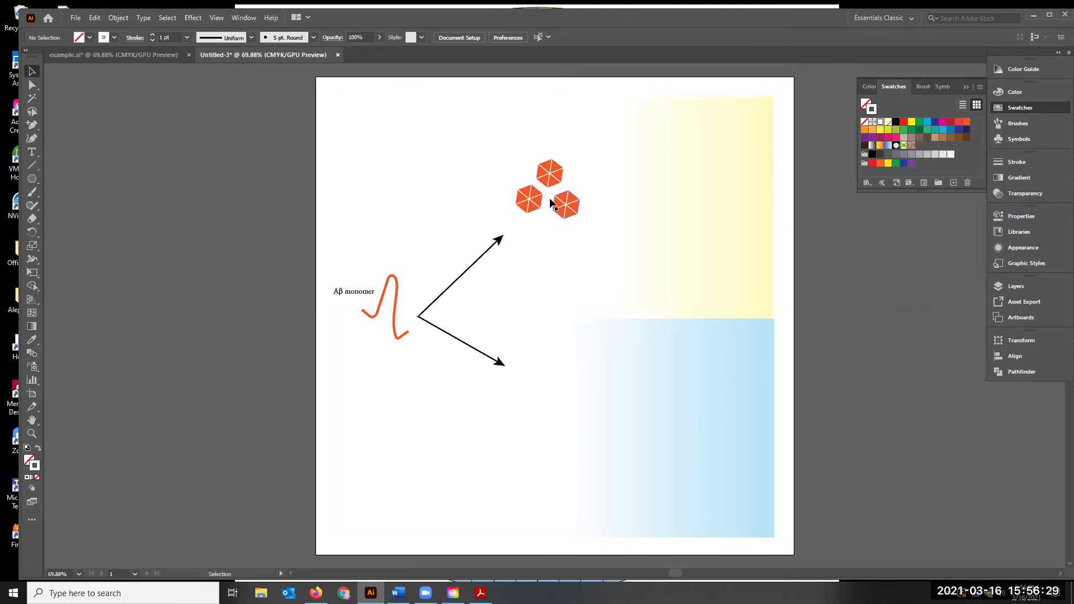
key("ctrl+z")
key("v")
left_click(242, 210)
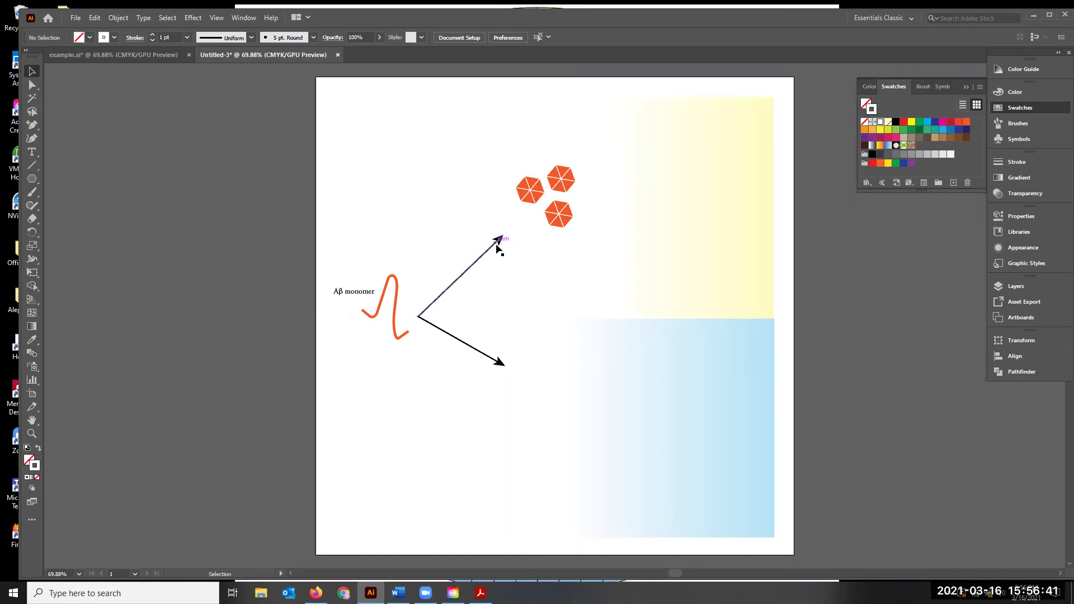
- Duplicate the "Aβ monomer" label and place the copy just below the hexagon cluster
left_click(358, 292)
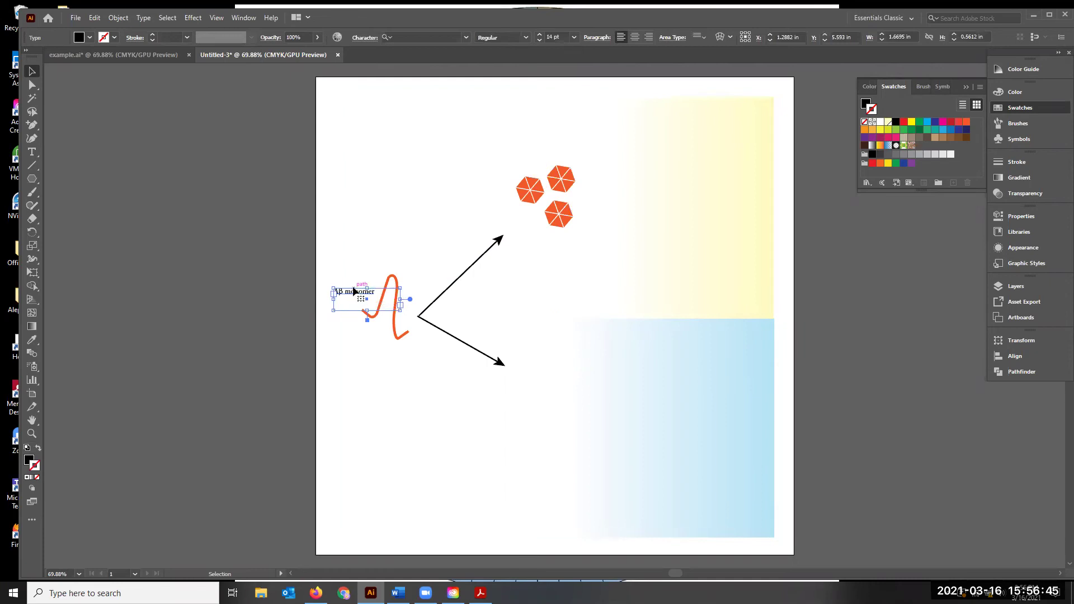
key("a")
key("ctrl+v")
left_click_drag(551, 306, 551, 233)
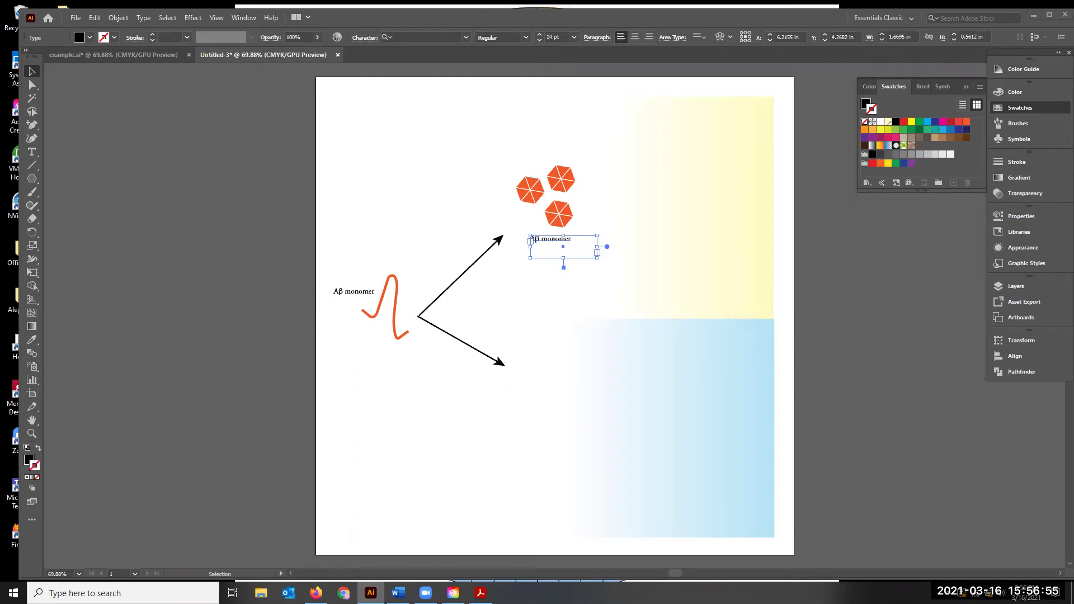
- Replace the copied label's text with "Aβ oligomers"
left_click(397, 593)
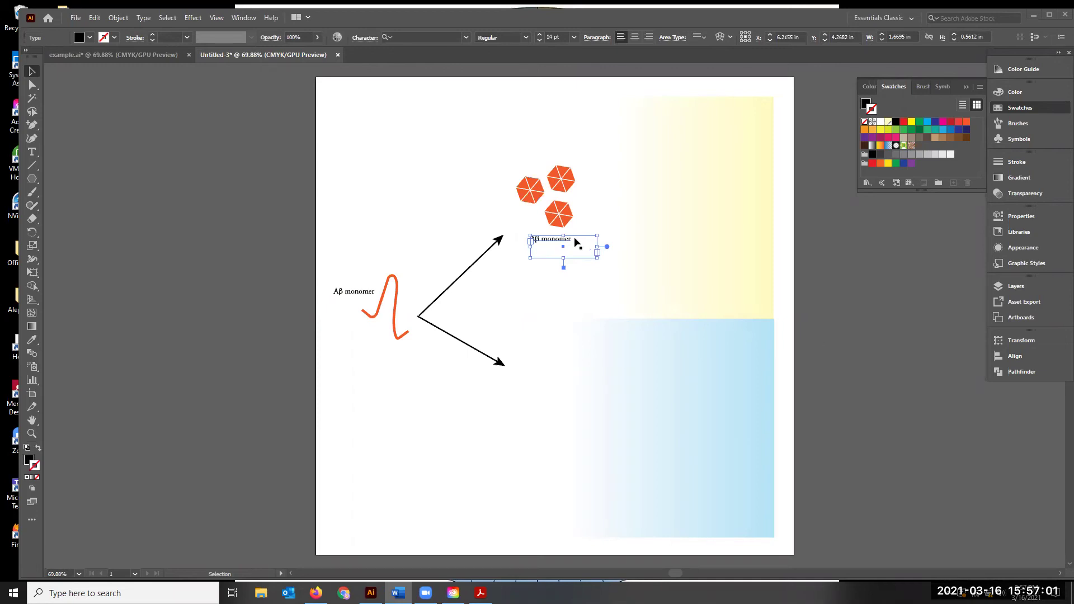
key("t")
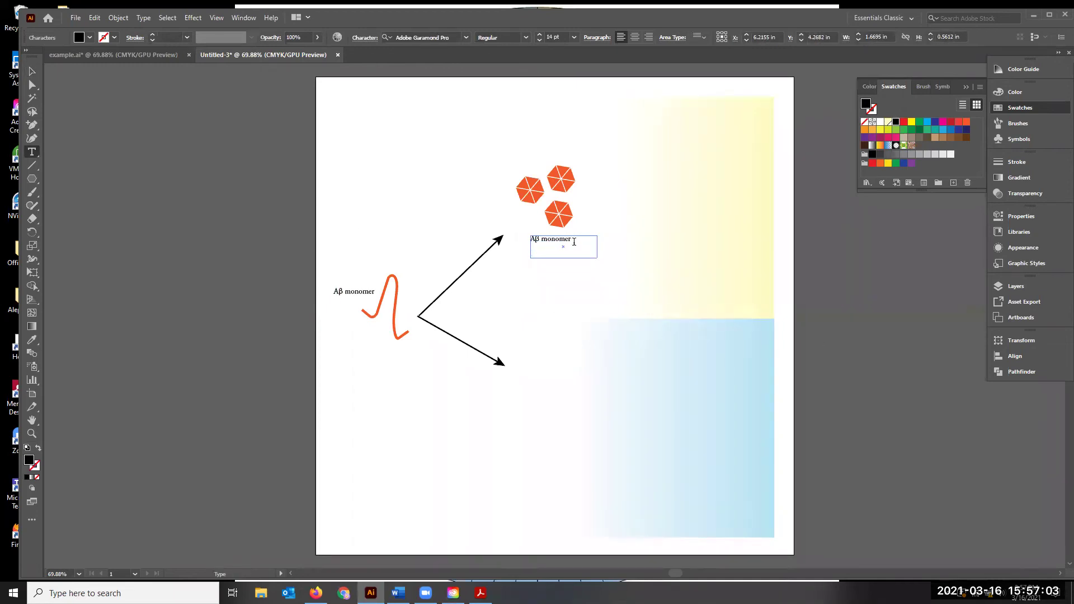
left_click_drag(573, 241, 529, 241)
type("Aβ oligomers")
left_click(523, 280, "ctrl")
left_click(32, 72)
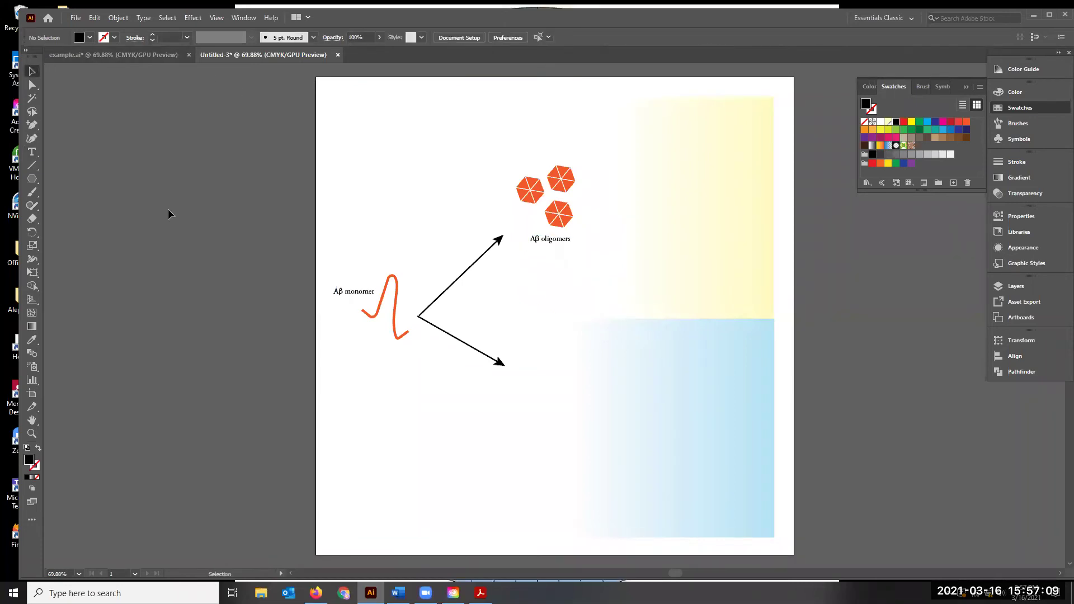
- Move the "Aβ oligomers" label to about X 5.81 in and Y 4.55 in and shift the hexagon cluster closer to the upper arrow's tip
left_click(545, 239)
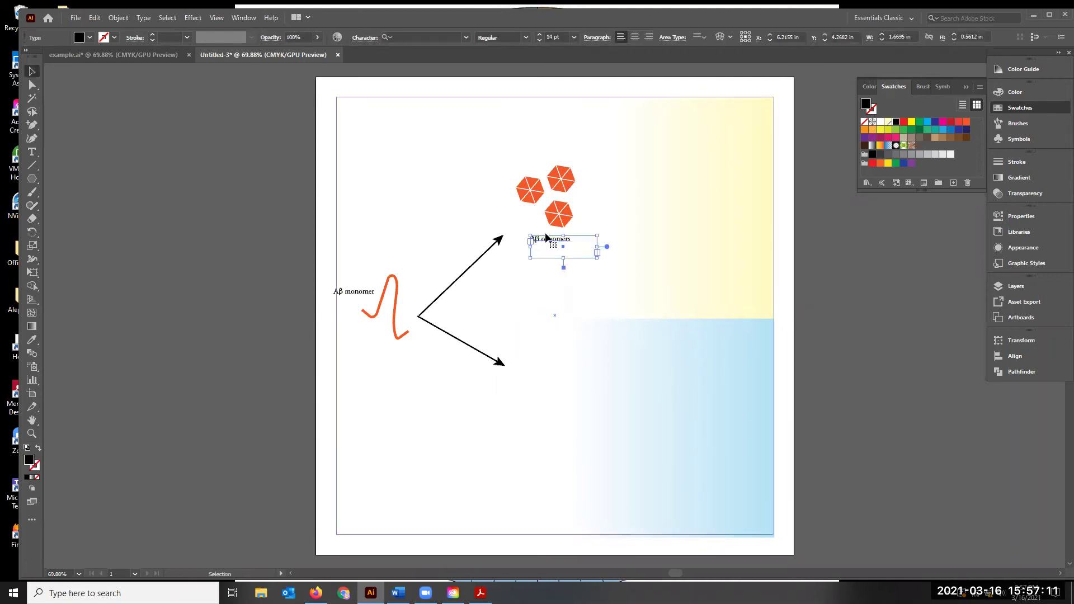
left_click_drag(547, 238, 530, 249)
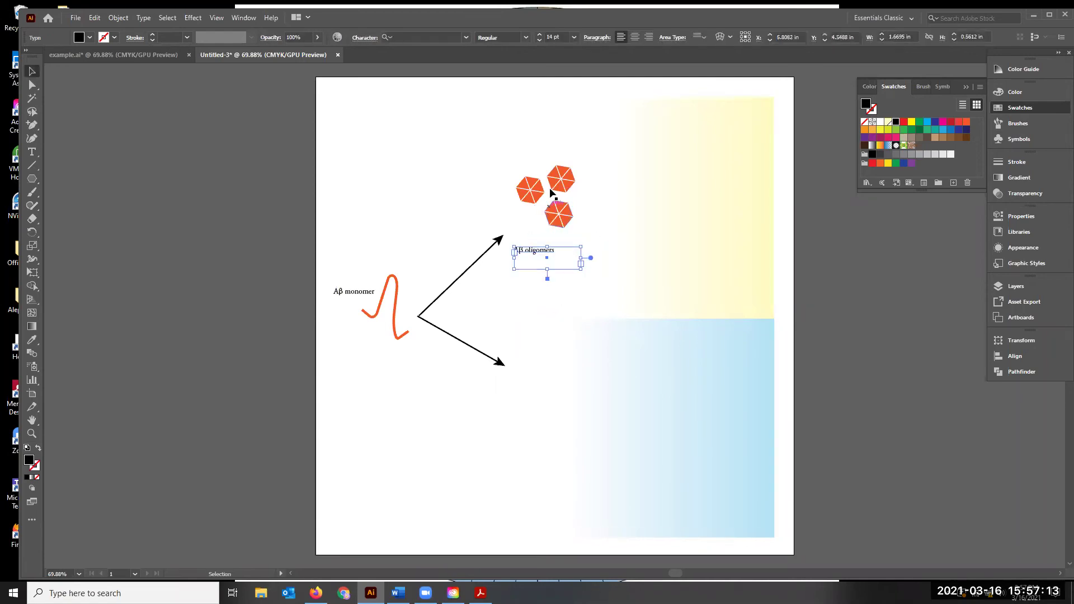
left_click_drag(530, 194, 519, 204)
- Give the upper background rectangle no fill and a black stroke
left_click(631, 221)
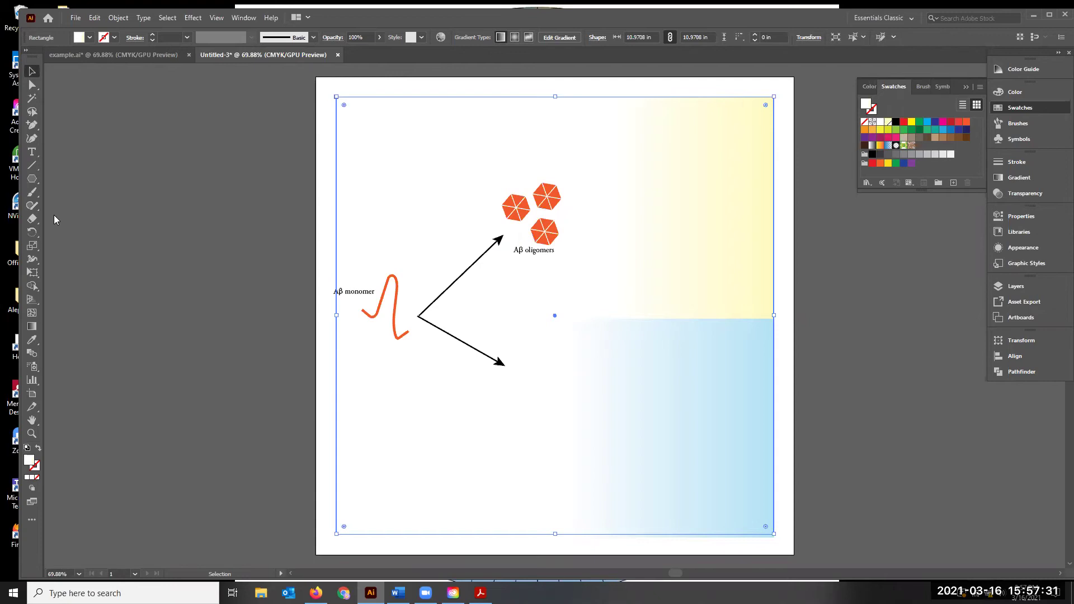
key("backslash")
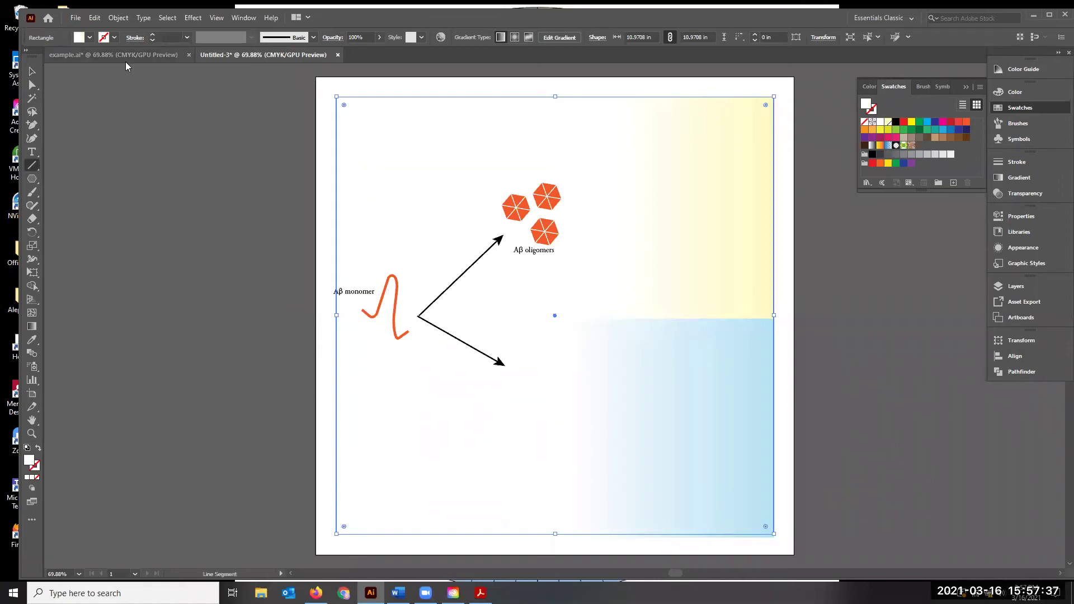
left_click(90, 41)
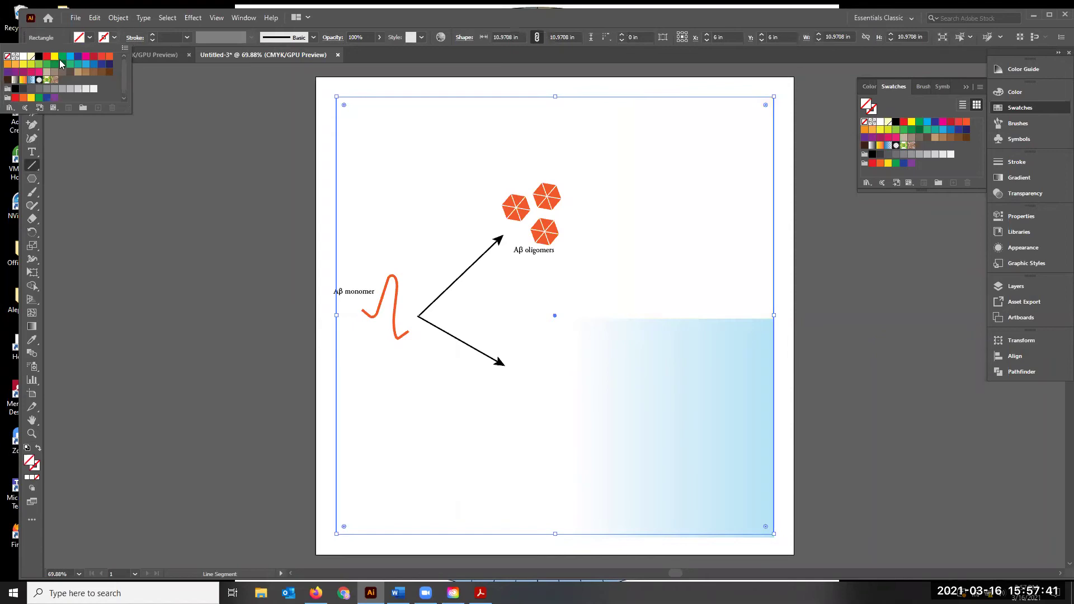
left_click(38, 57)
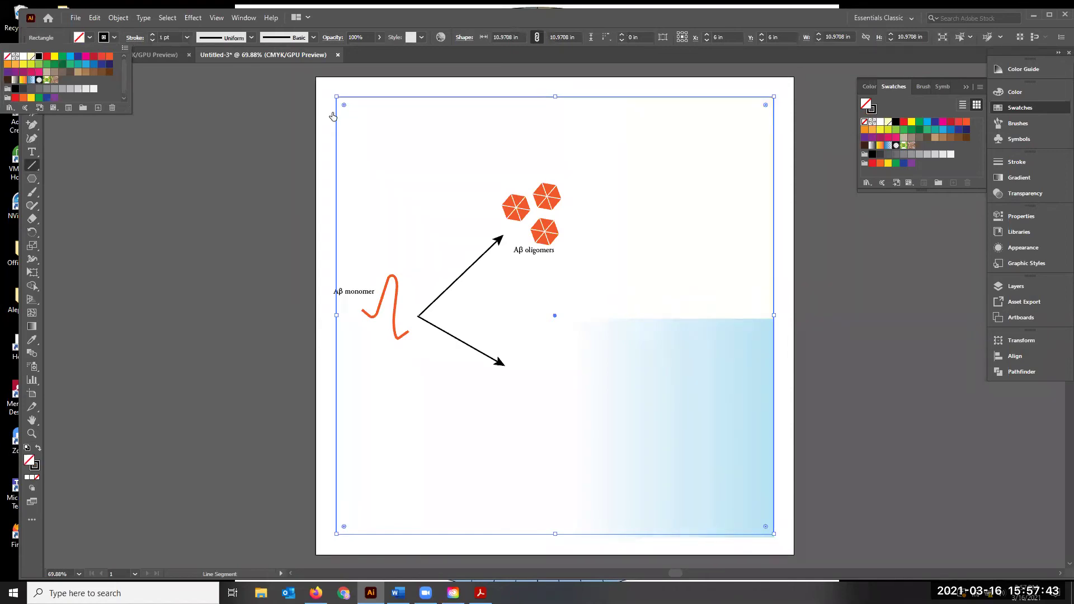
- Draw a short, nearly horizontal black line about 0.76 in wide in the empty area beside the artboard
left_click(833, 395)
left_click_drag(841, 401, 872, 400)
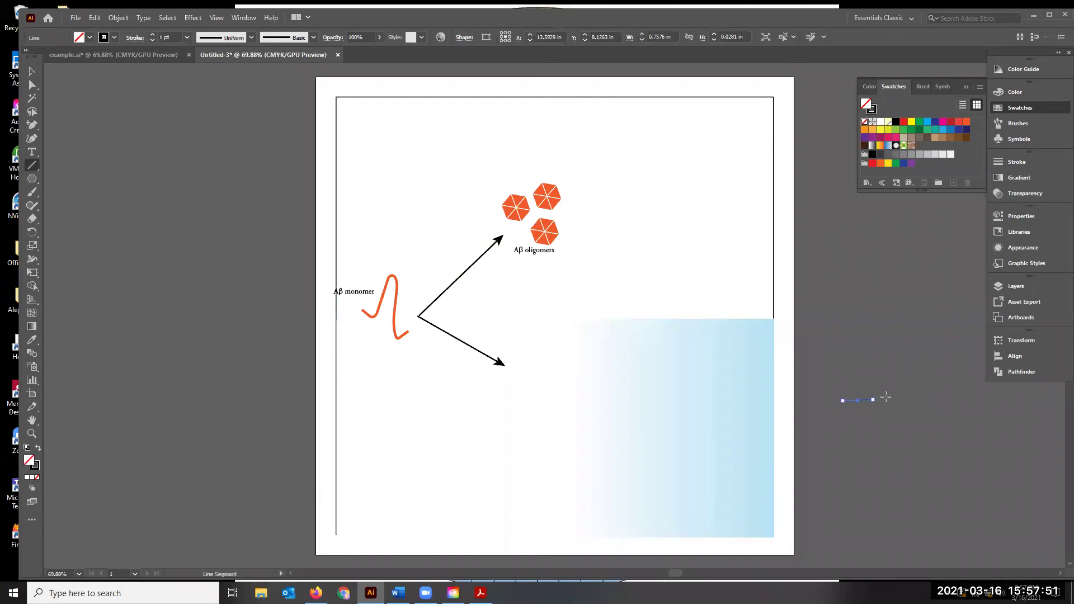
key("v")
left_click(892, 305)
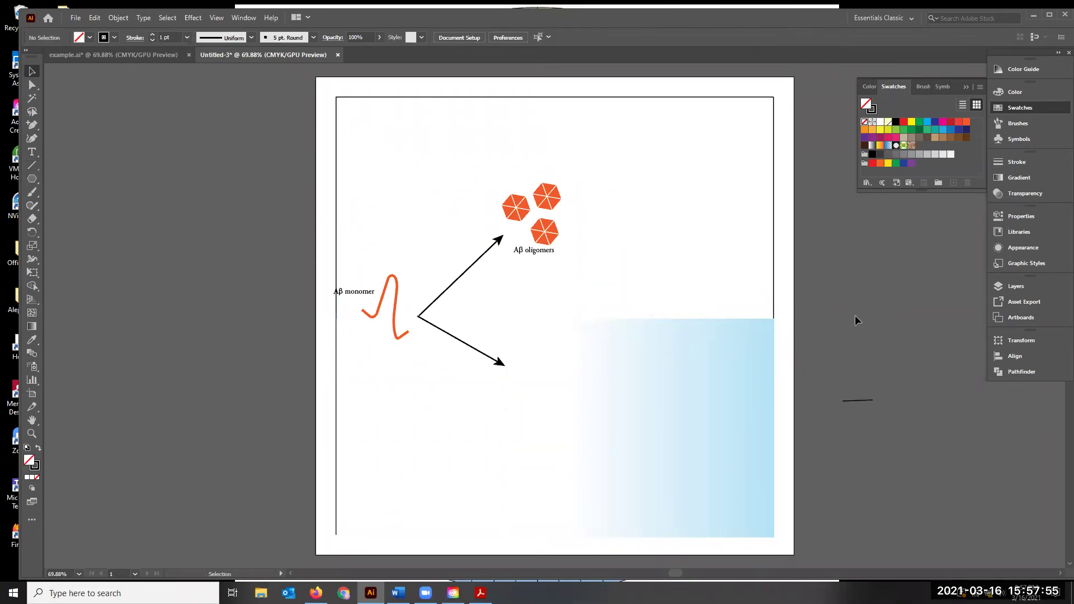
- Draw an upward-slanting line about 0.83 by 0.41 in from the short line's inner end and add an arrowhead at its tip
key("backslash")
left_click_drag(906, 382, 905, 384)
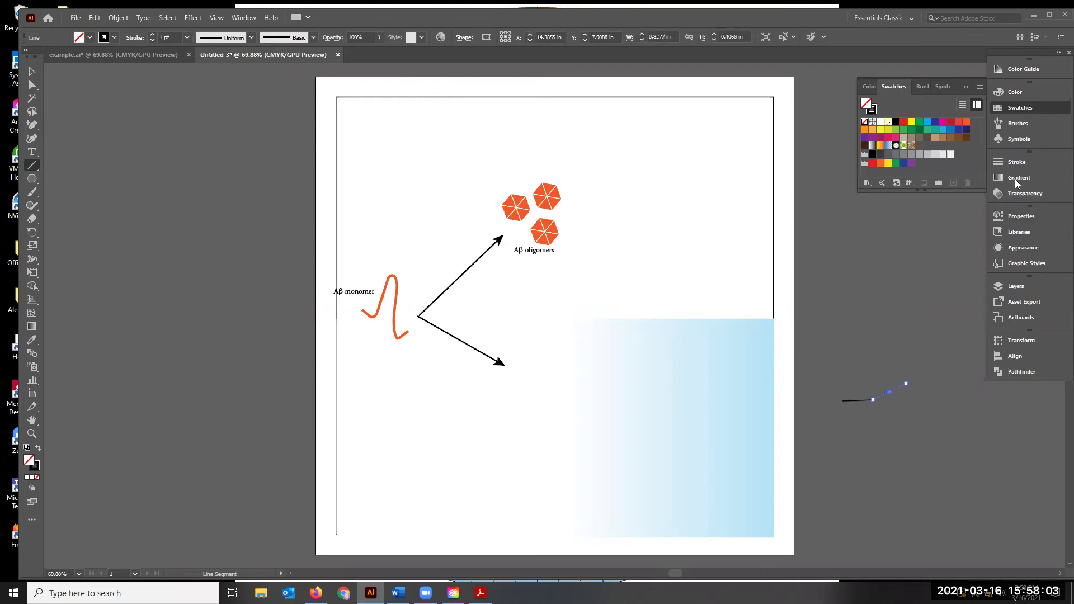
left_click(1017, 162)
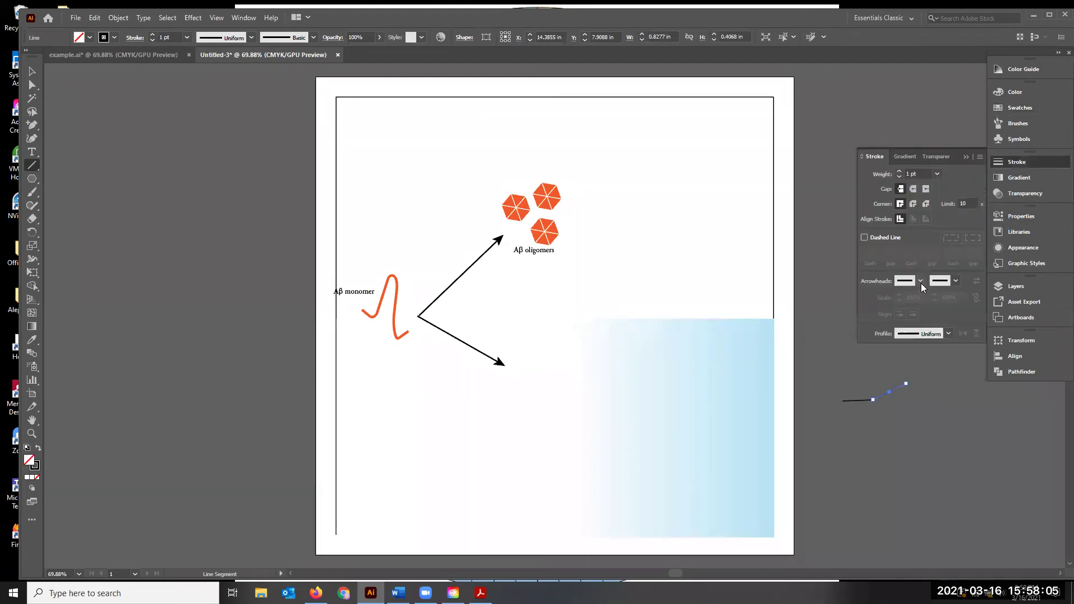
left_click(950, 279)
left_click(924, 335)
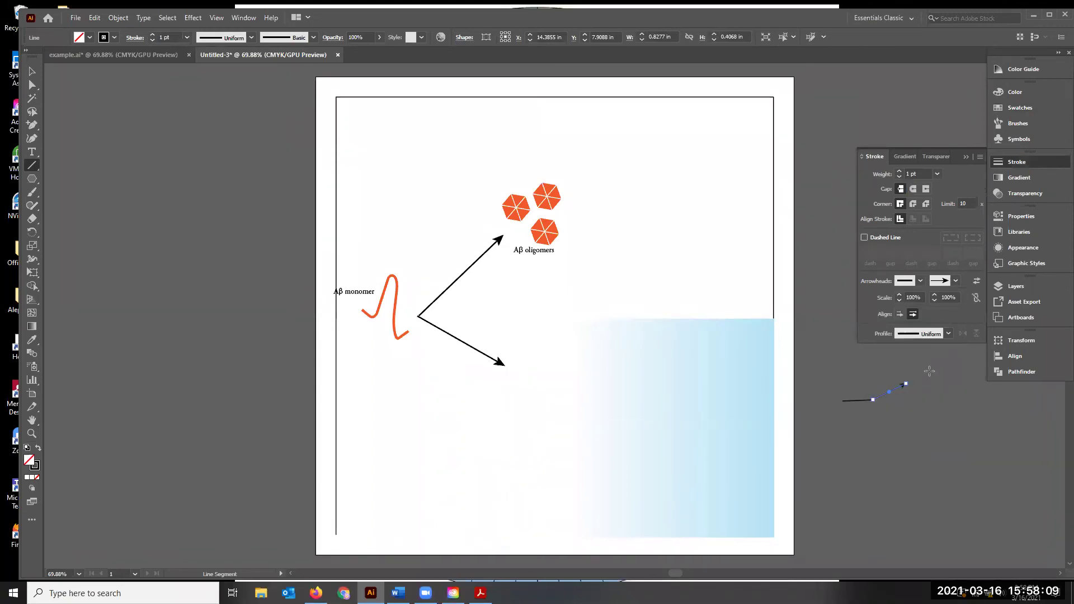
key("v")
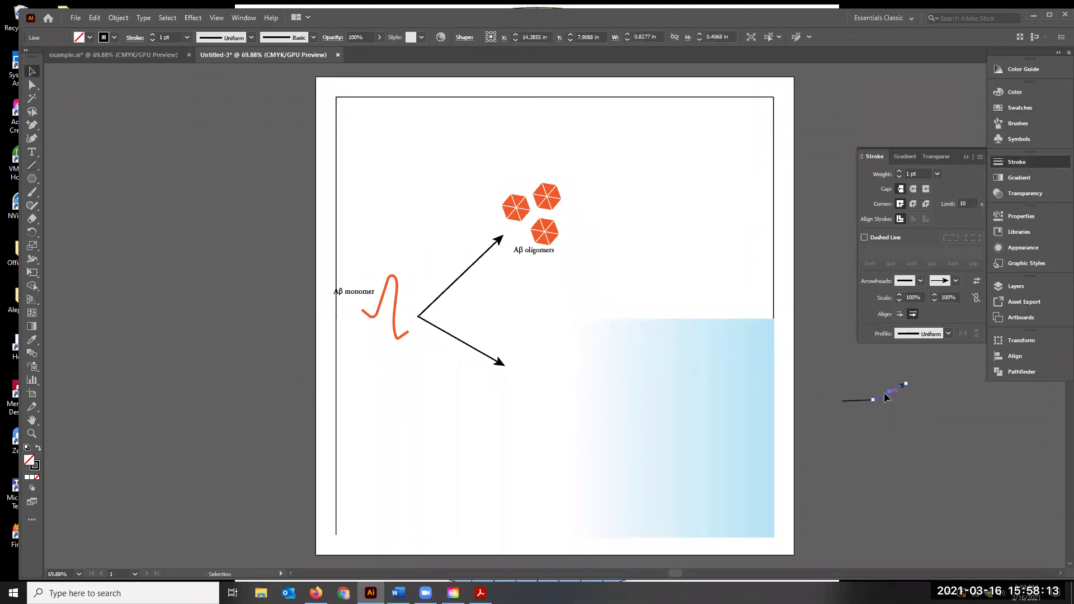
- Add a matching arrow that slants downward from the same junction as the upward arrow
key("a")
left_click_drag(886, 397, 909, 415)
left_click(867, 418)
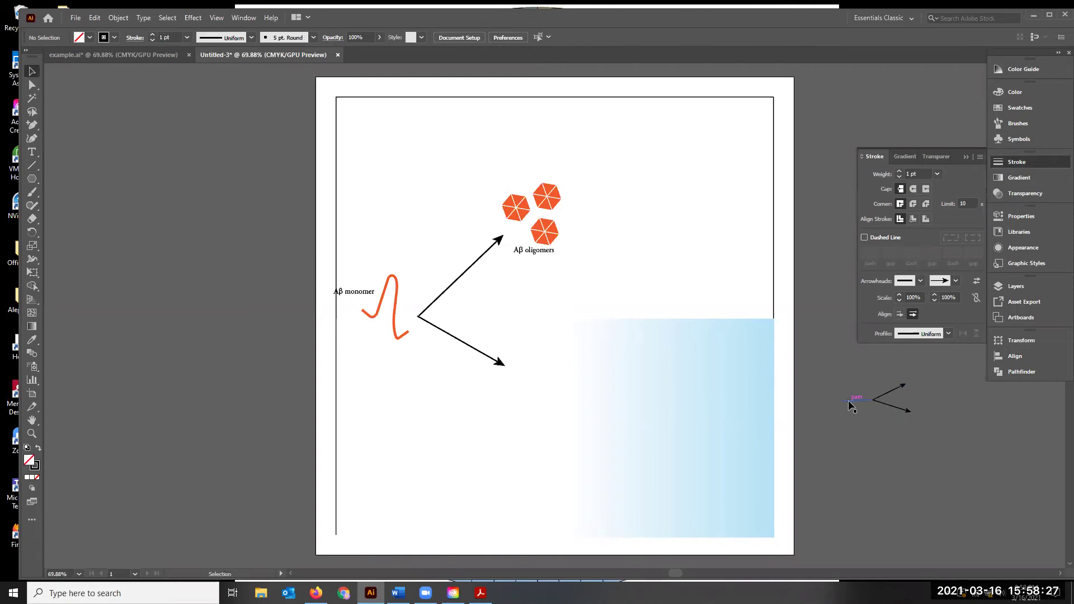
- Shorten the forked arrow's stem slightly from its free end
left_click(848, 401)
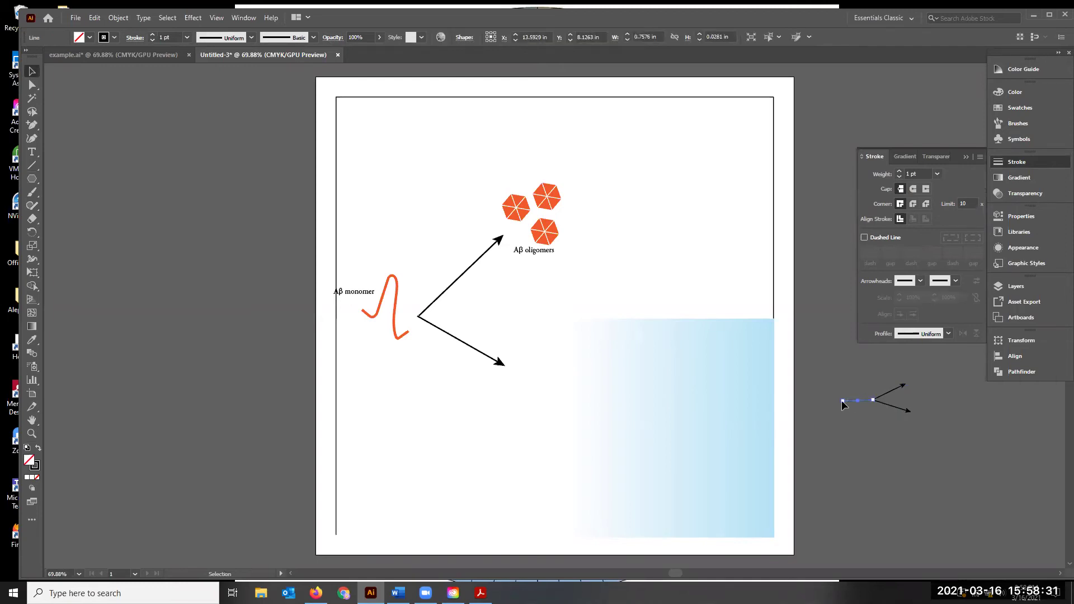
left_click(897, 401)
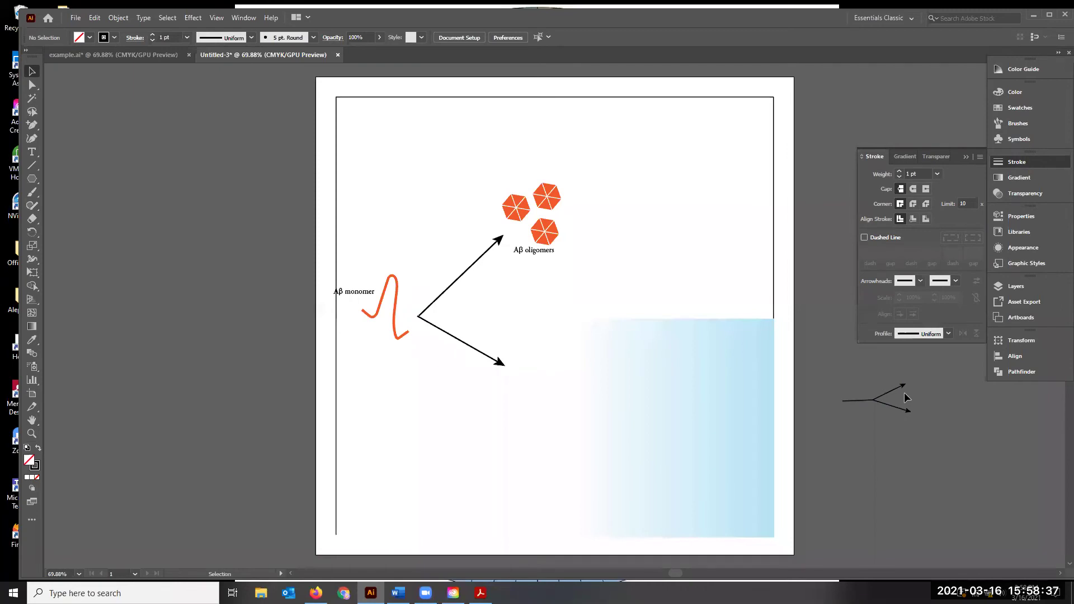
left_click_drag(842, 401, 852, 400)
left_click(864, 425)
- Group the stem and the two branch arrows into one forked arrow
left_click_drag(957, 461, 957, 461)
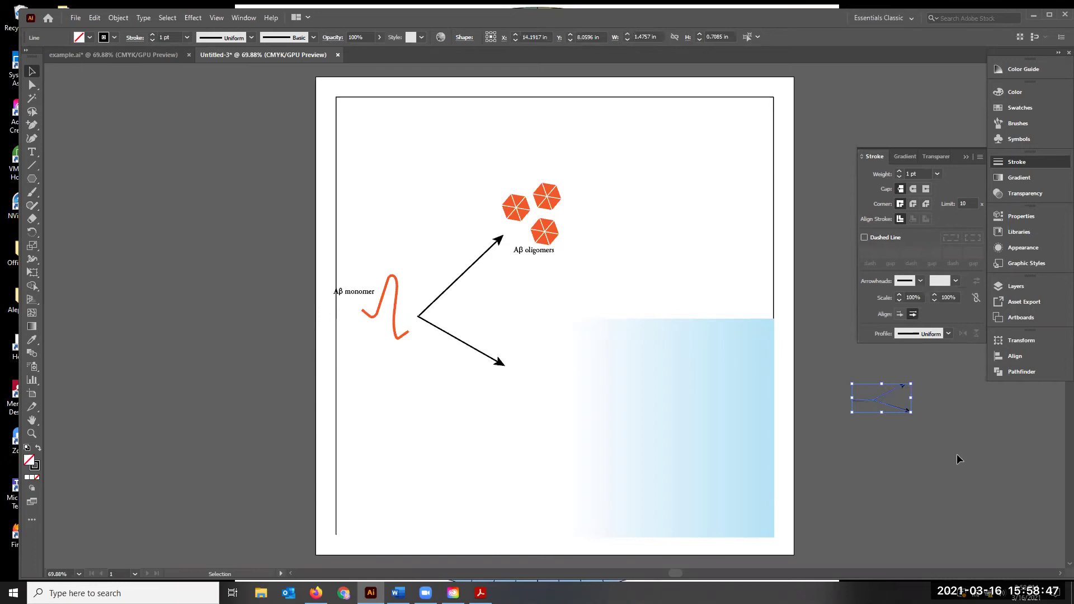
left_click_drag(851, 380, 870, 371)
left_click(870, 371)
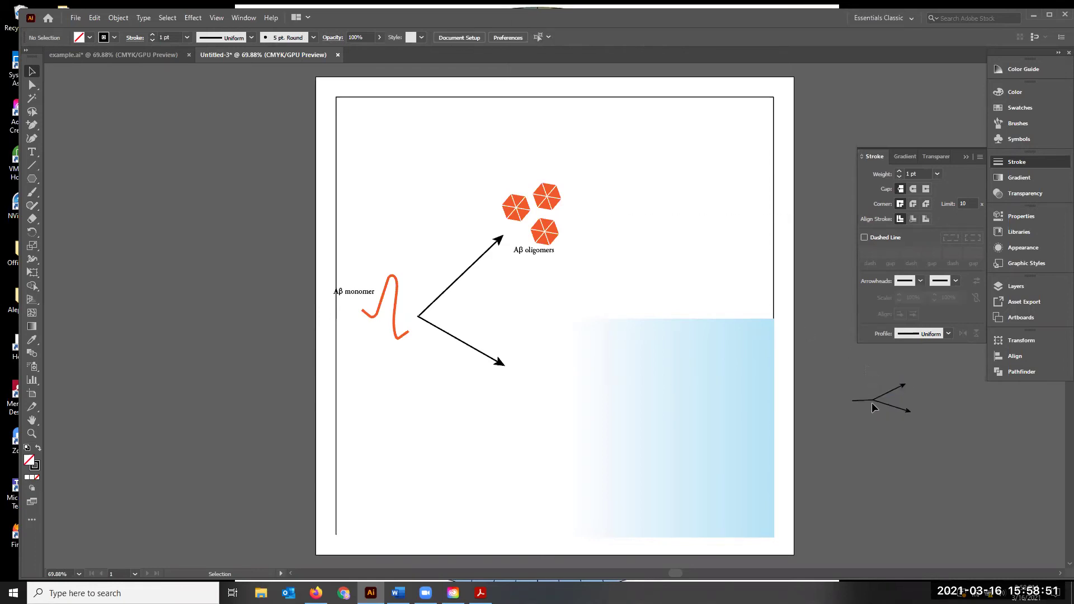
double_click(868, 398)
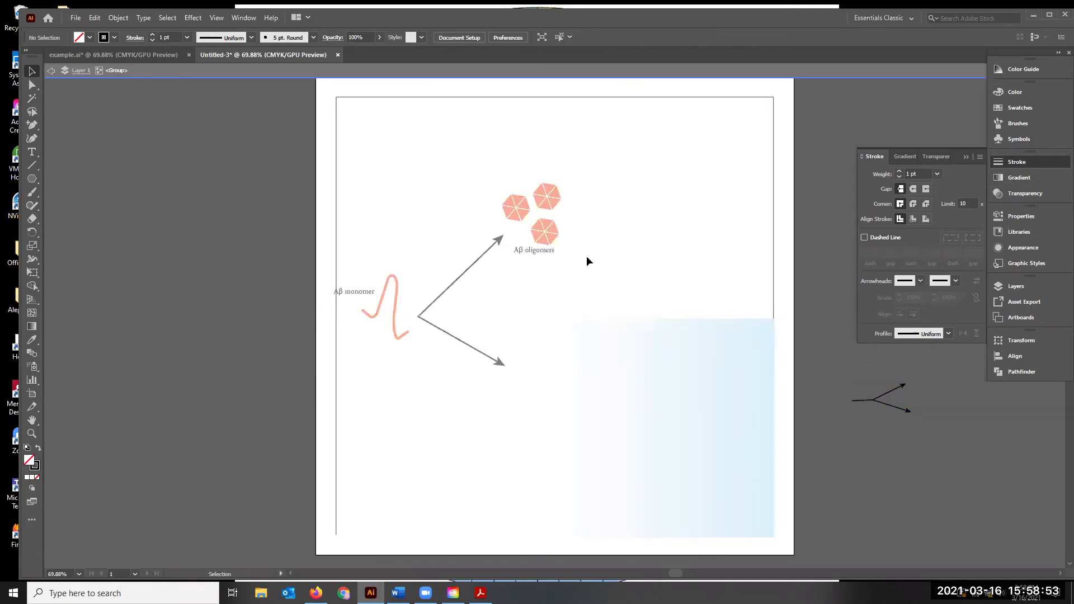
left_click(50, 71)
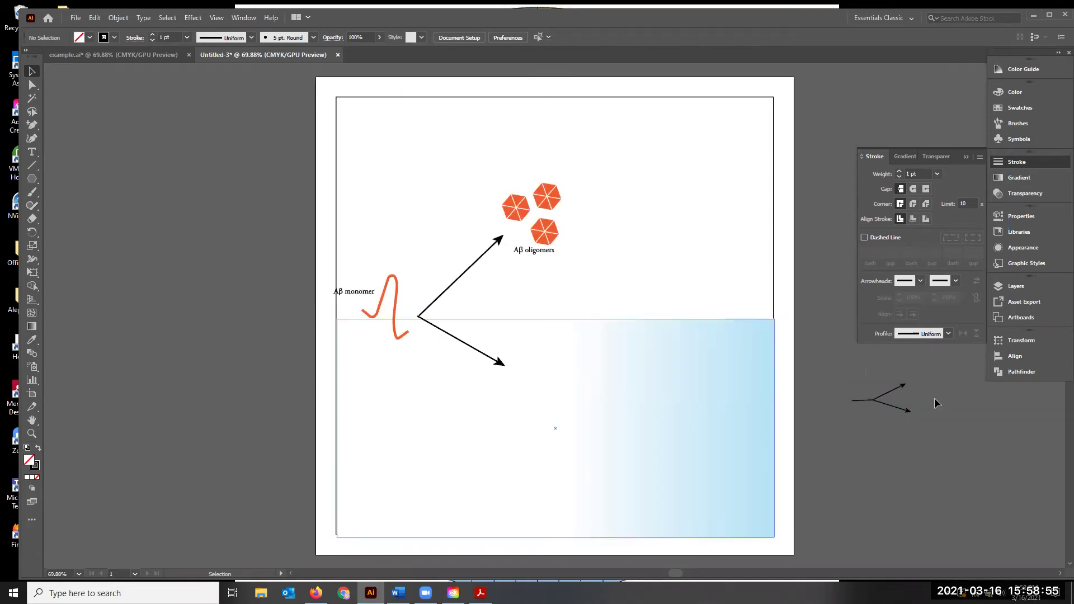
- Move the forked arrow just beside the hexagon cluster and enlarge it to about 1.90 by 0.86 in
left_click(898, 409)
left_click_drag(897, 407, 620, 221)
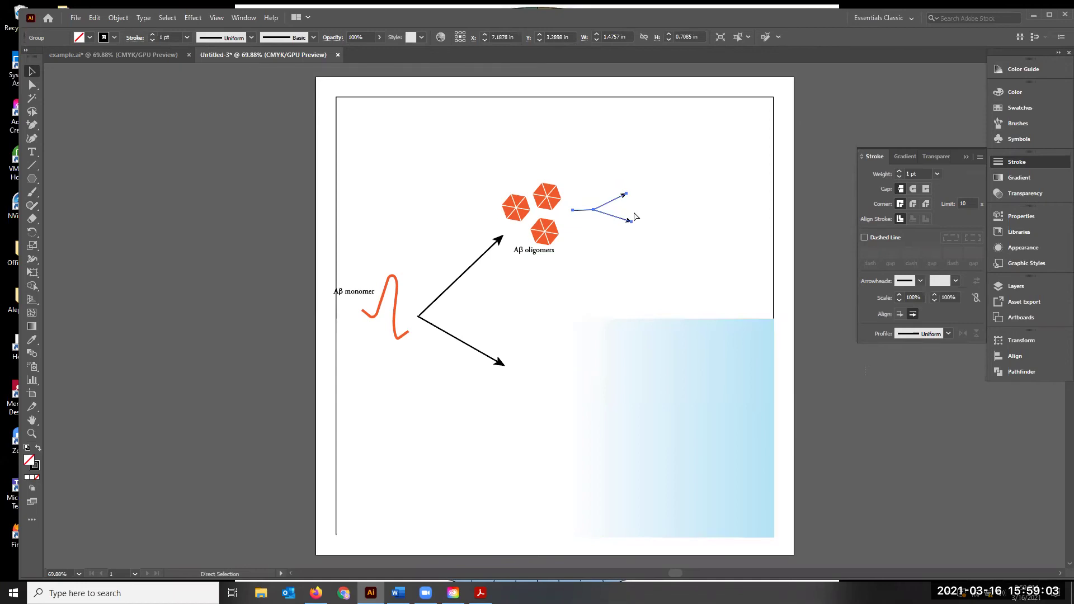
key("v")
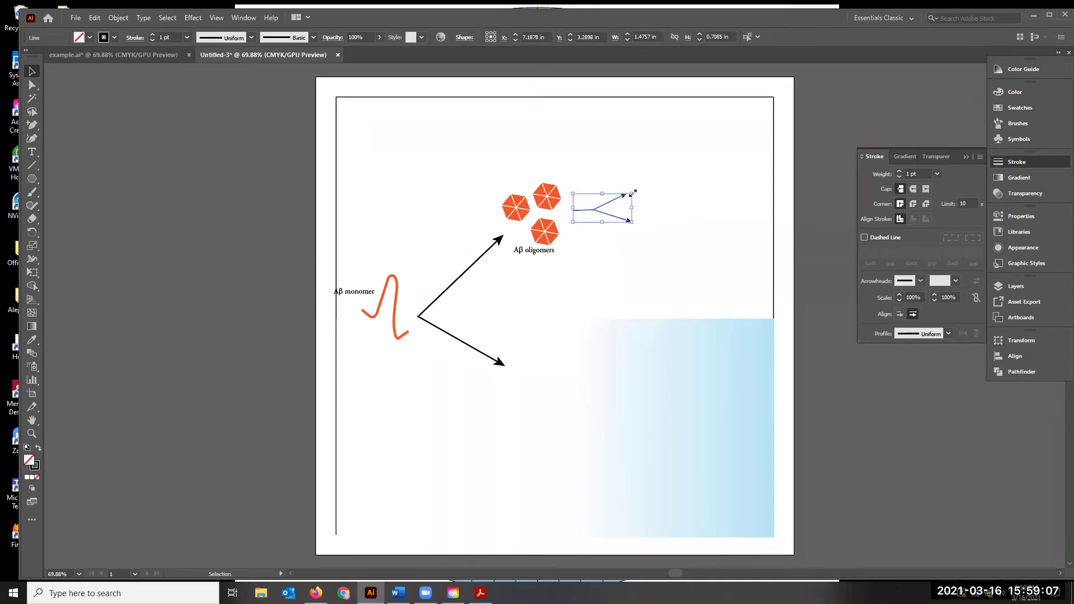
left_click_drag(632, 194, 649, 188)
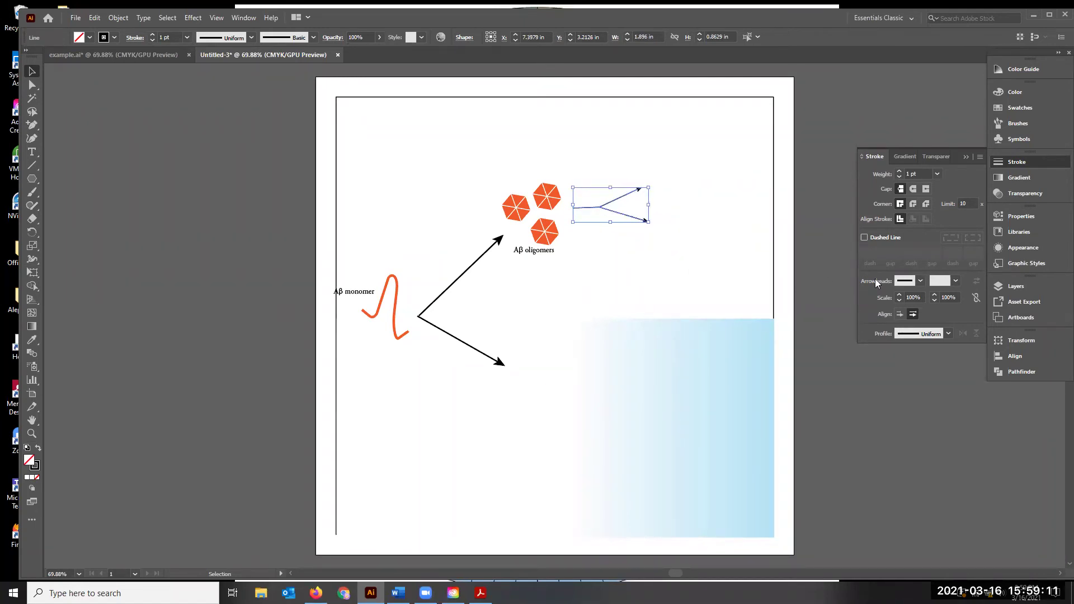
- Extend the forked arrow's upper branch to about 1.18 by 0.55 in and adjust the lower branch's tip slightly
left_click(642, 189)
left_click_drag(641, 189, 646, 185)
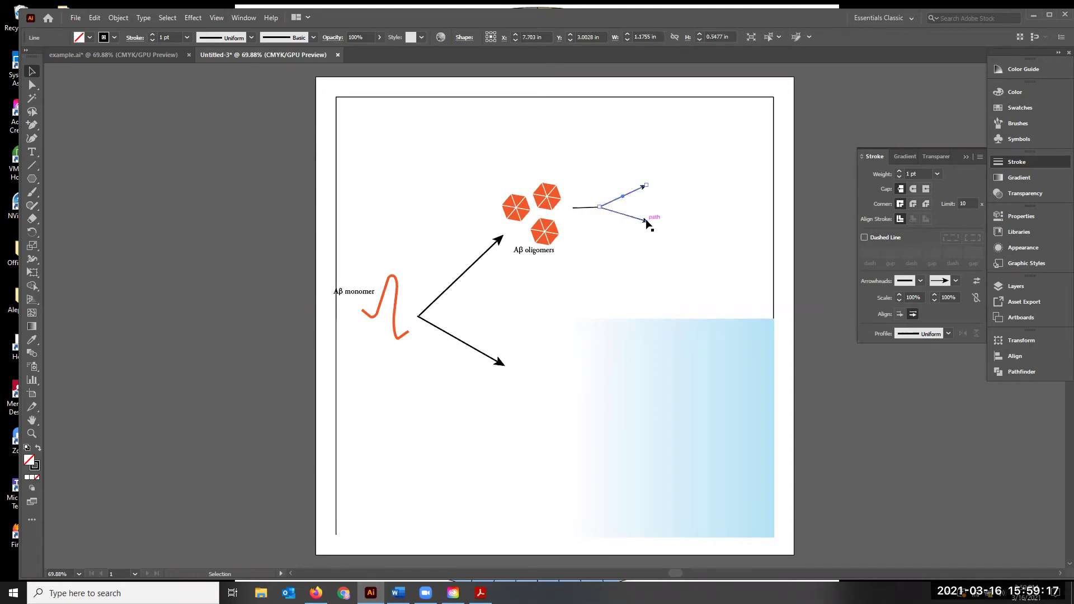
left_click_drag(647, 223, 644, 224)
left_click(809, 350)
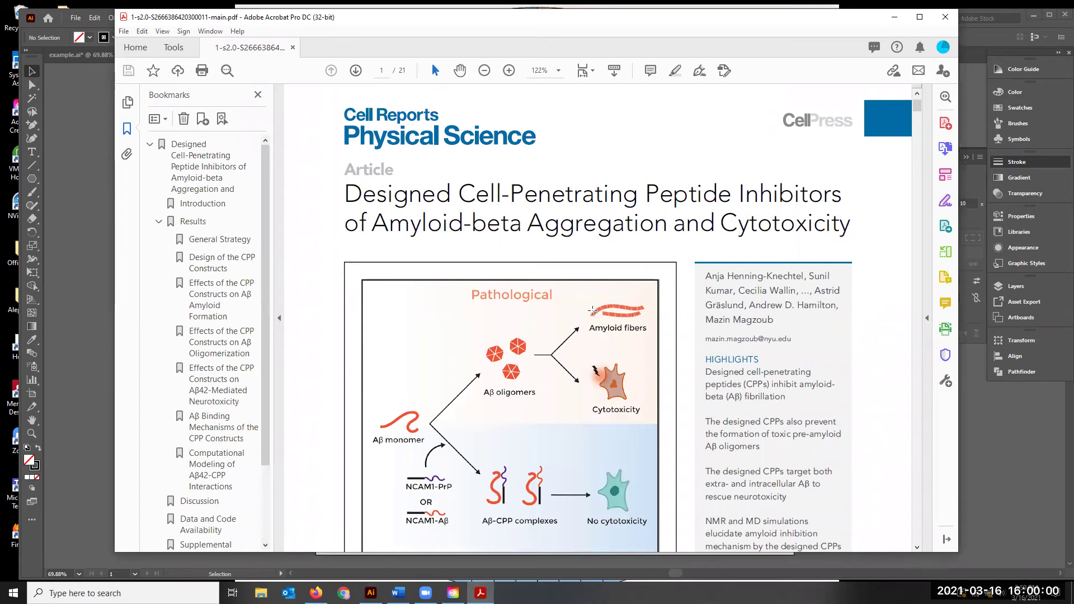
- Return from the article PDF to the Illustrator drawing and ungroup the hexagon cluster into separate hexagons
left_click(895, 17)
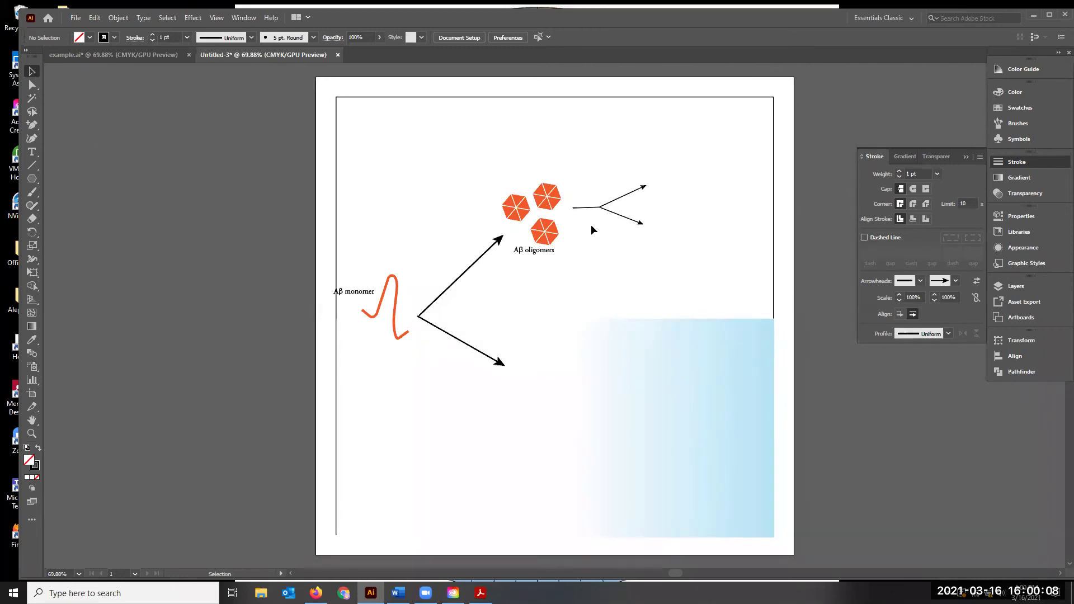
left_click(546, 205)
left_click(412, 168)
left_click(520, 203)
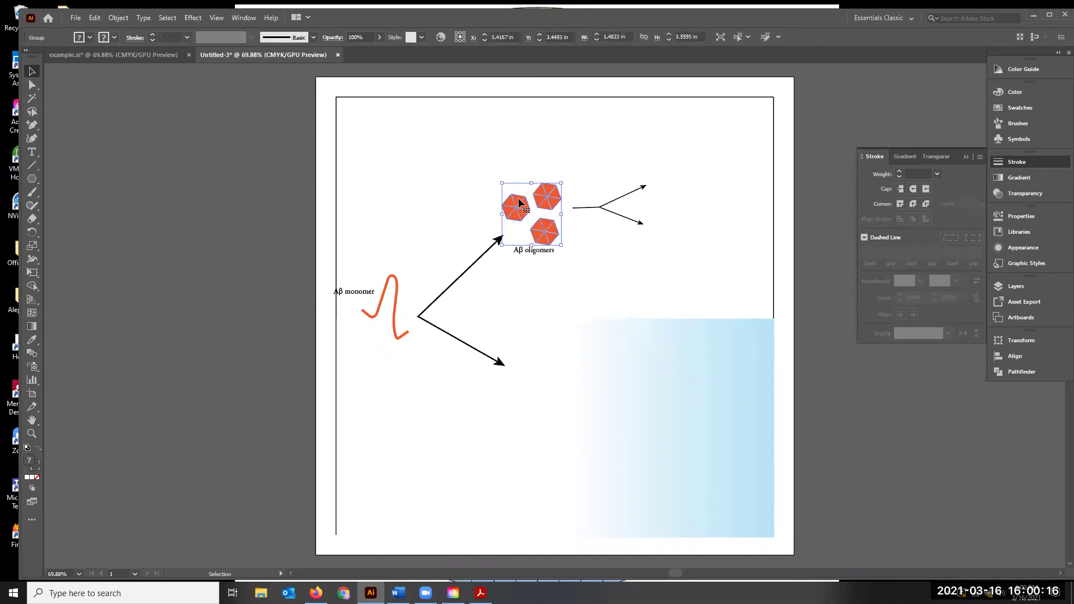
key("ctrl+shift+g")
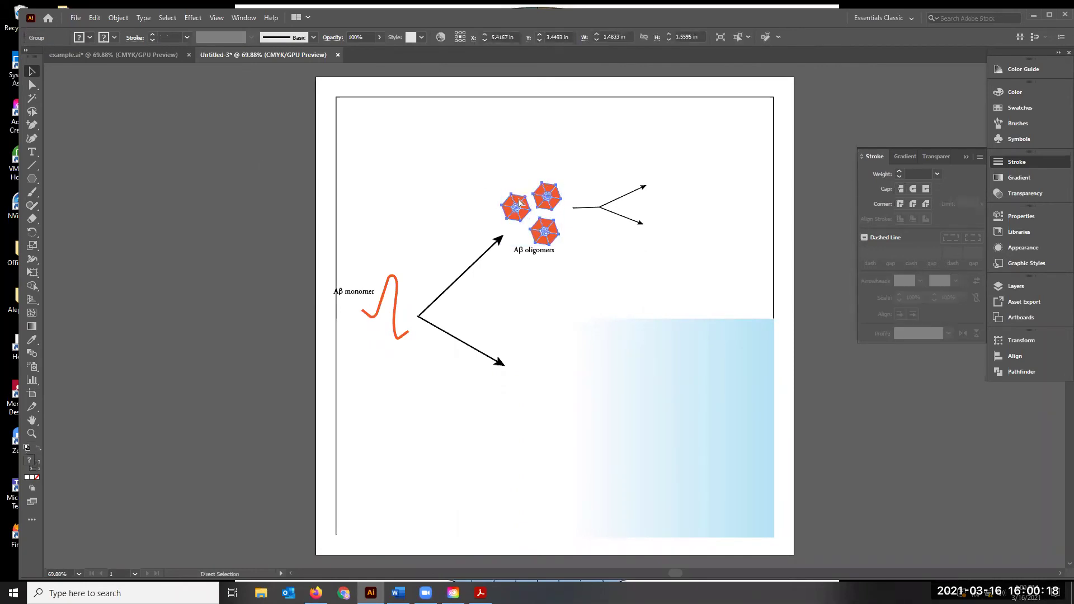
left_click(410, 191)
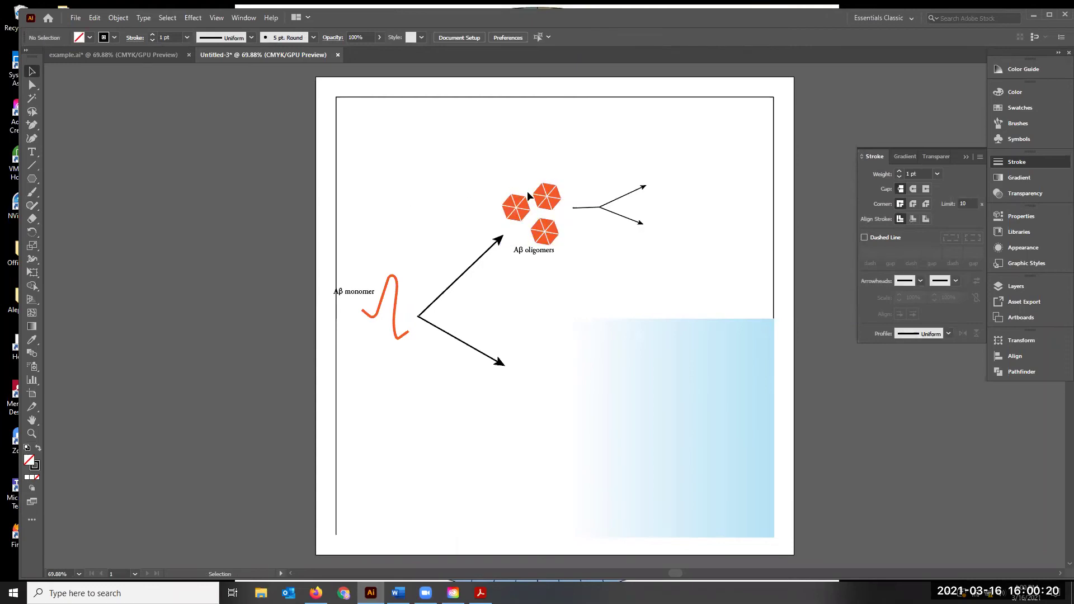
left_click(541, 195)
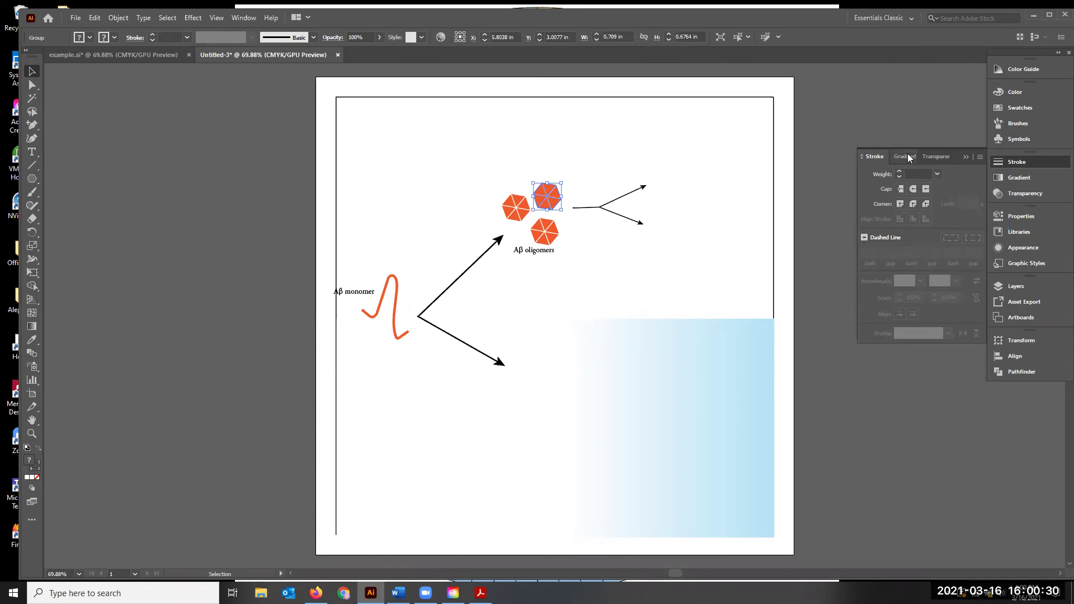
left_click(1035, 244)
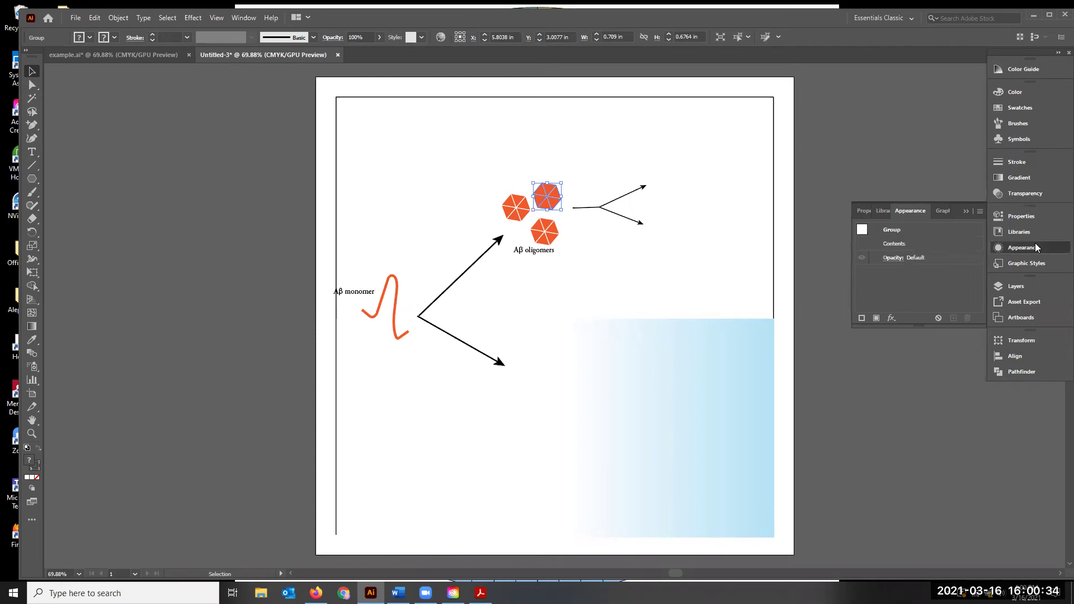
left_click(1007, 164)
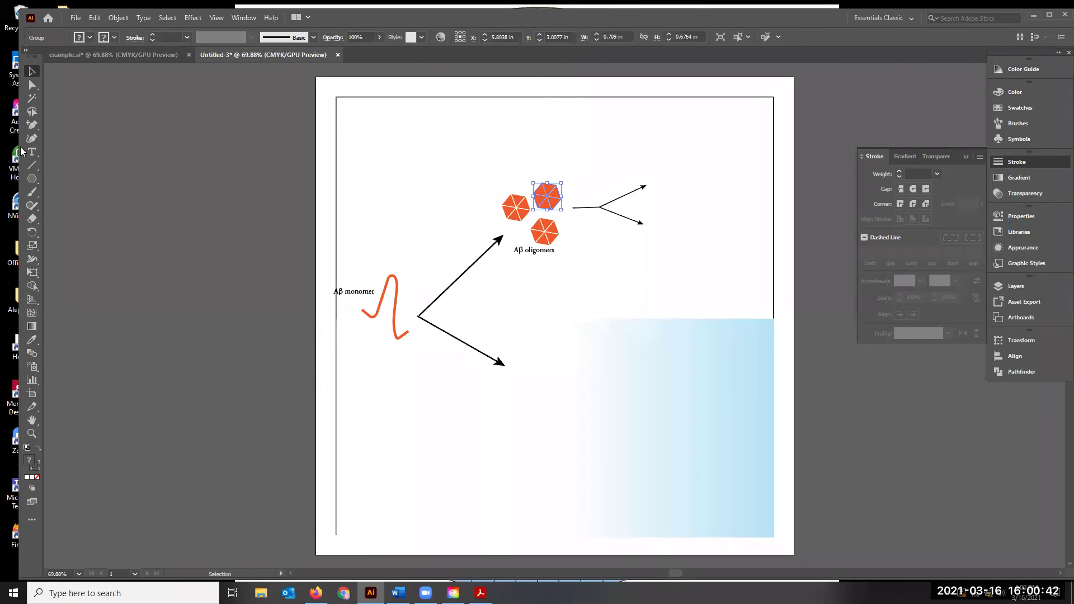
- Draw two roughly parallel lines, about 1.95 in and 1.70 in wide, beyond the forked arrow's upper tip
key("backslash")
left_click_drag(658, 178, 735, 169)
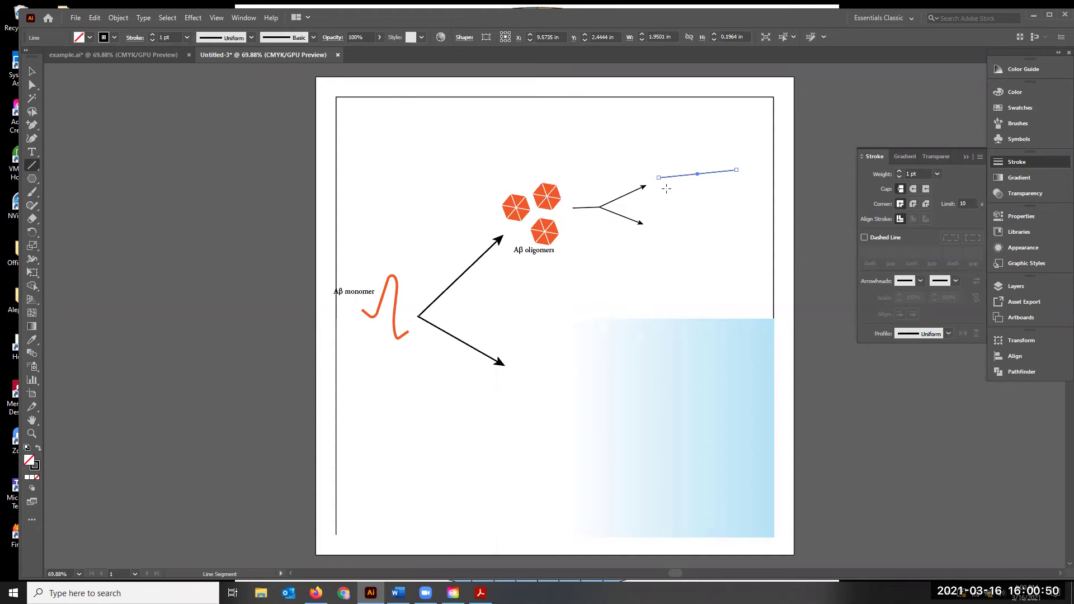
left_click_drag(666, 189, 735, 185)
key("v")
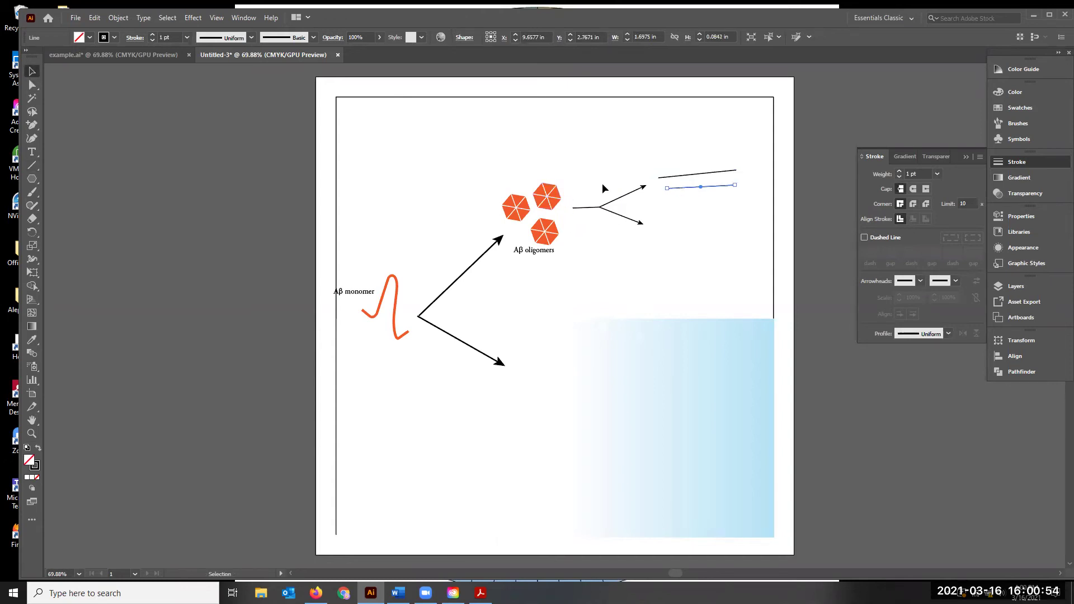
- Select the upper of the two lines beyond the forked arrow and bring up the available brushes
left_click(697, 173)
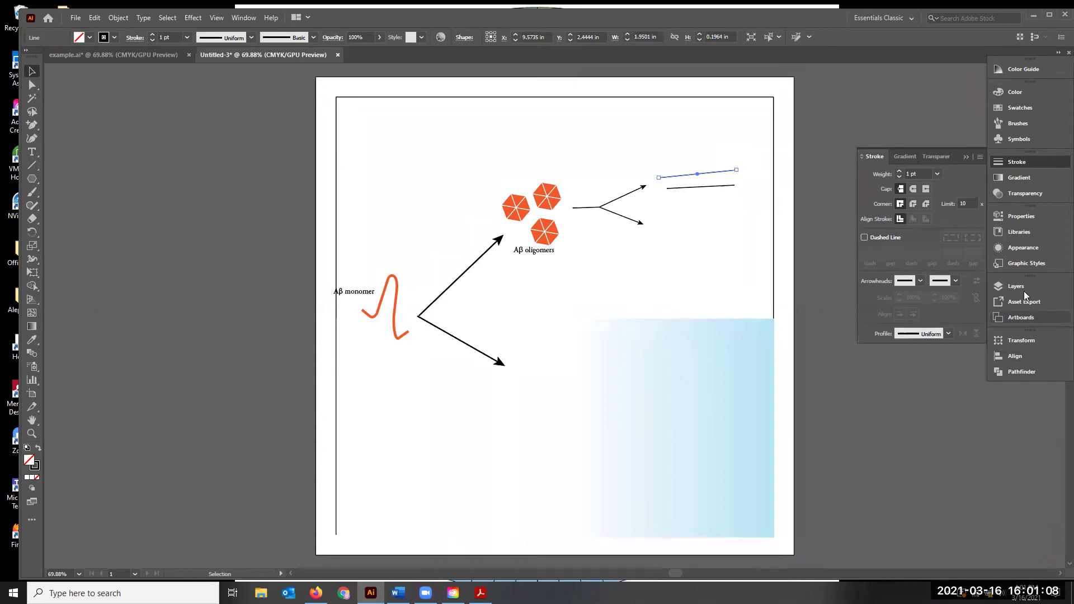
left_click(1015, 248)
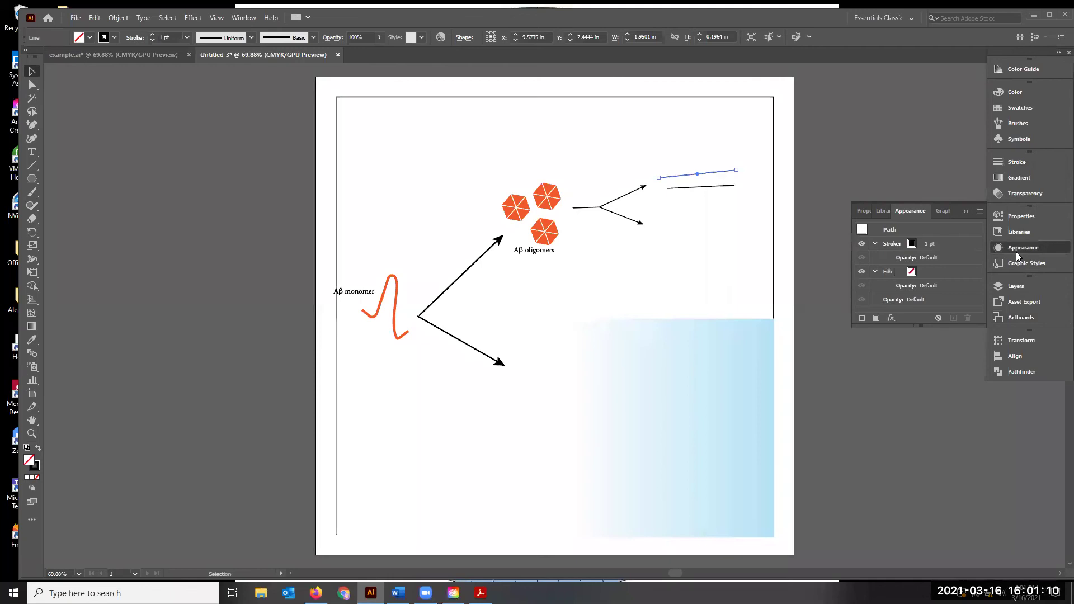
left_click(880, 213)
left_click(936, 211)
left_click(856, 212)
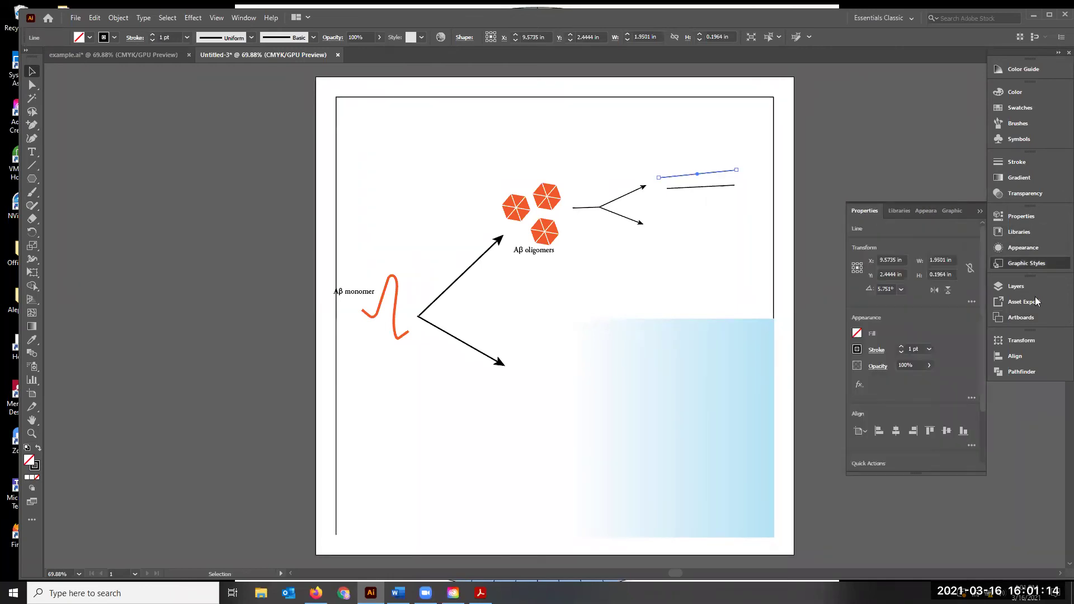
left_click(1021, 163)
left_click(1019, 126)
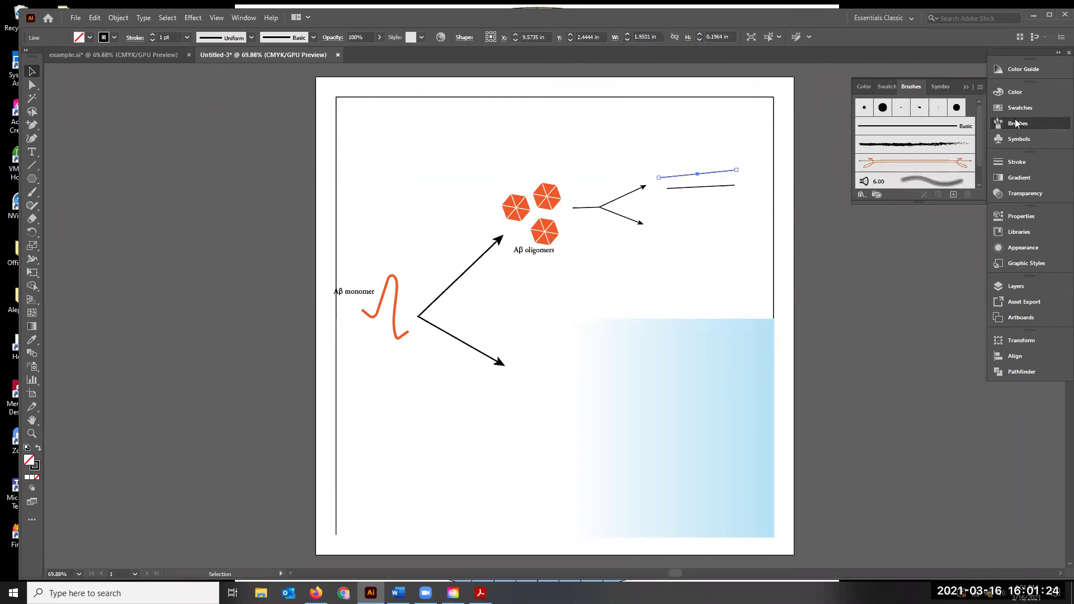
key("super+Up")
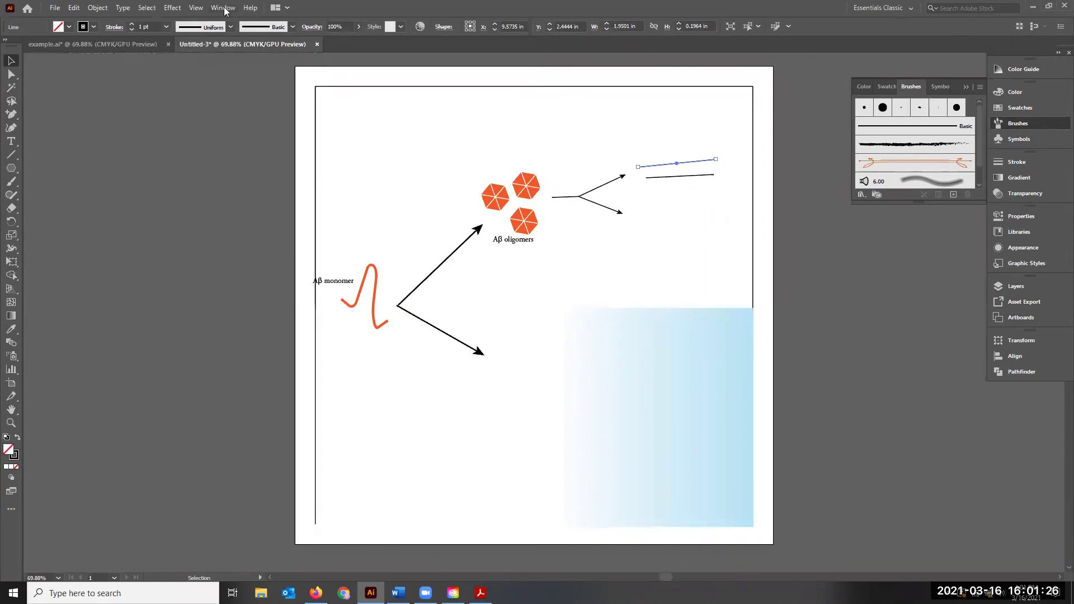
left_click(223, 8)
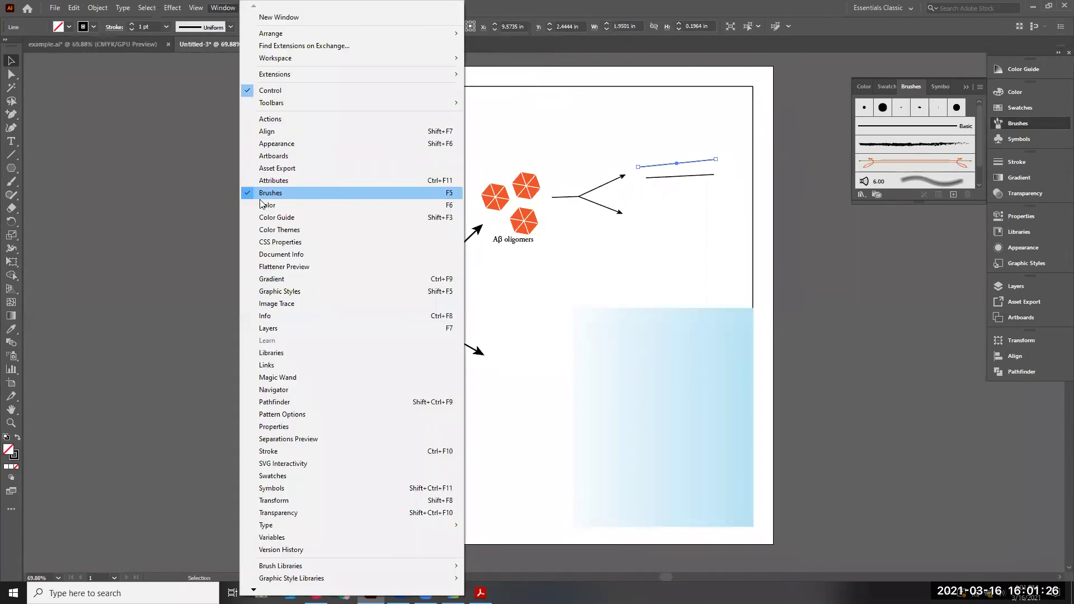
left_click(930, 184)
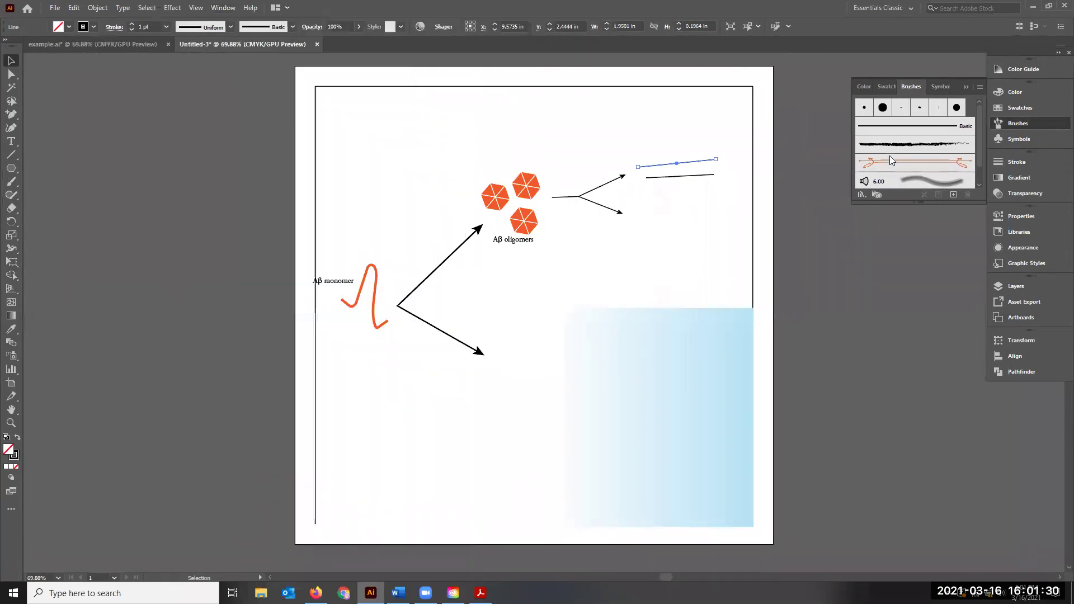
left_click(952, 193)
left_click(518, 353)
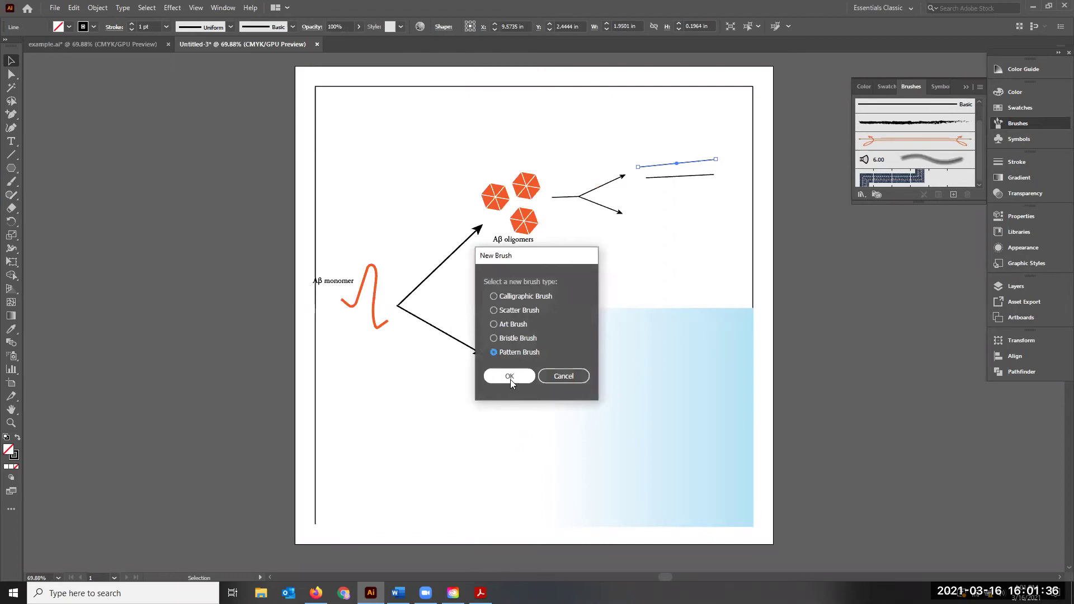
left_click(510, 377)
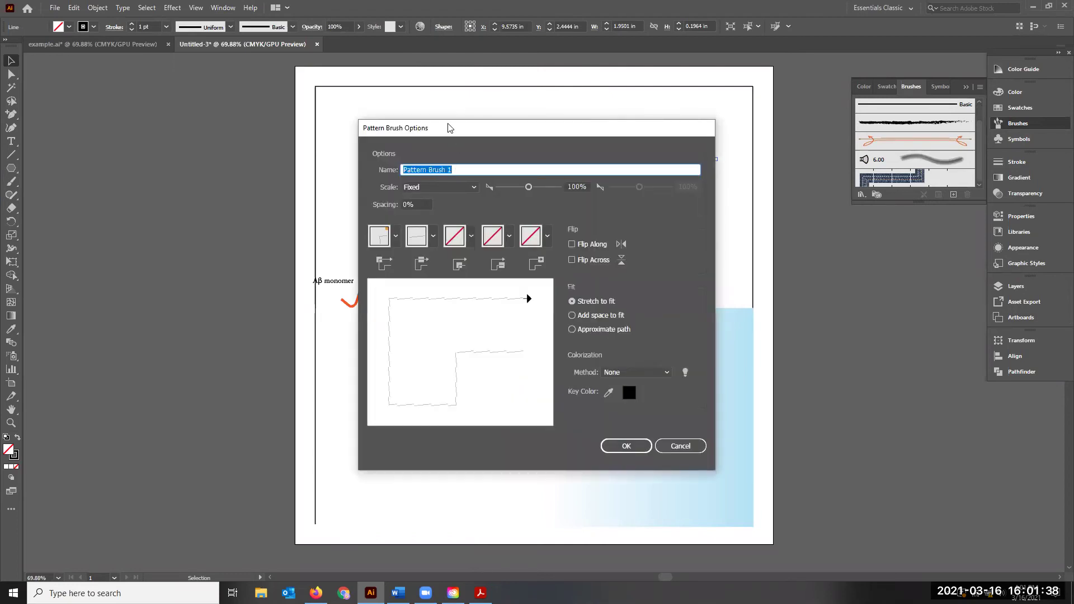
left_click_drag(448, 127, 635, 178)
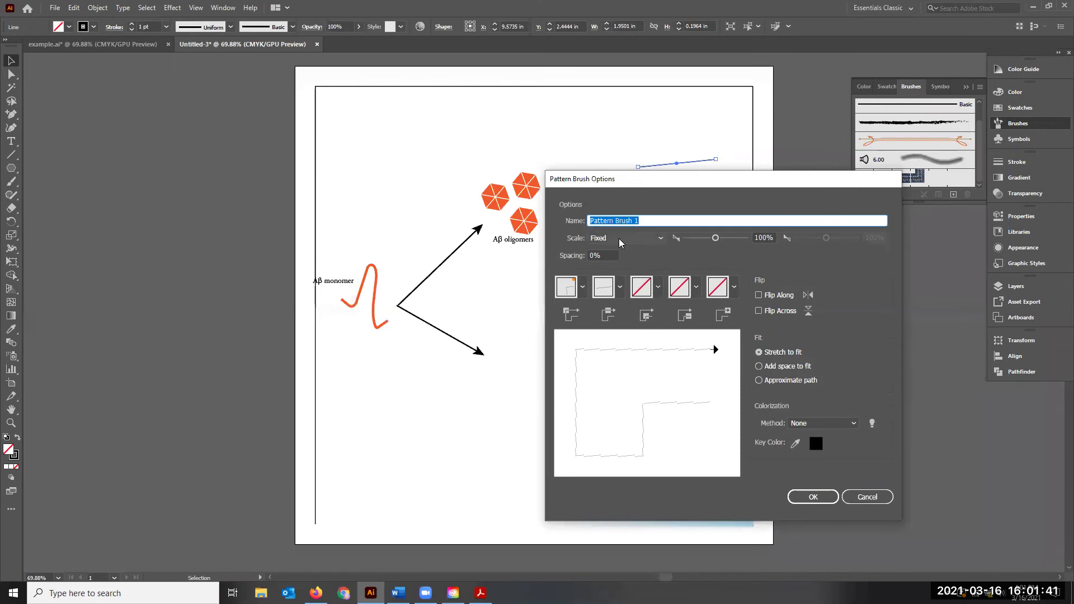
left_click(873, 498)
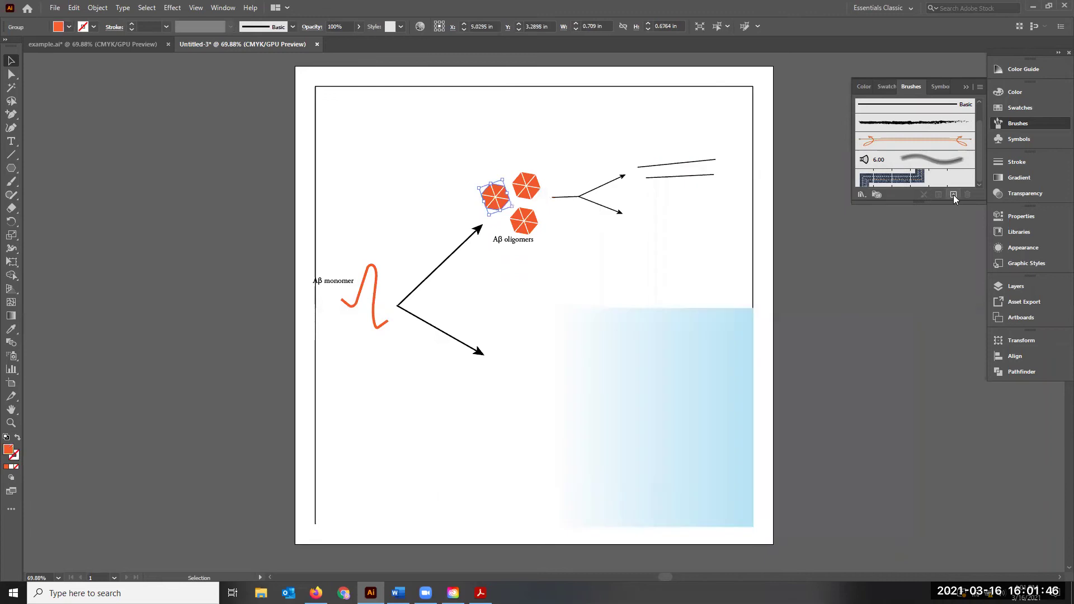
- Start a new pattern brush from the leftmost hexagon and open its spacing for editing
left_click(953, 194)
left_click(528, 353)
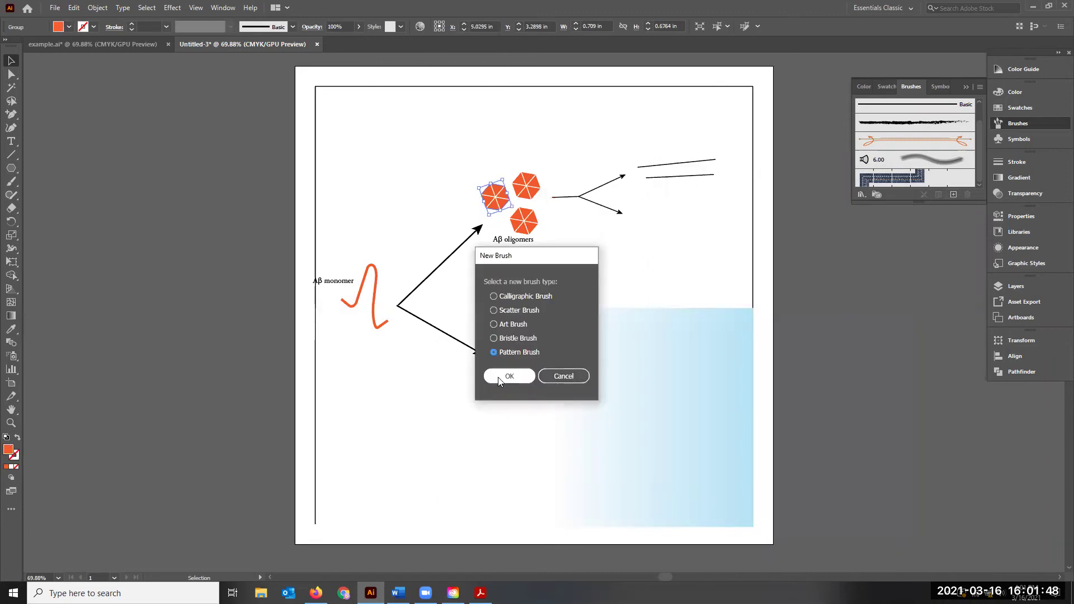
left_click(501, 381)
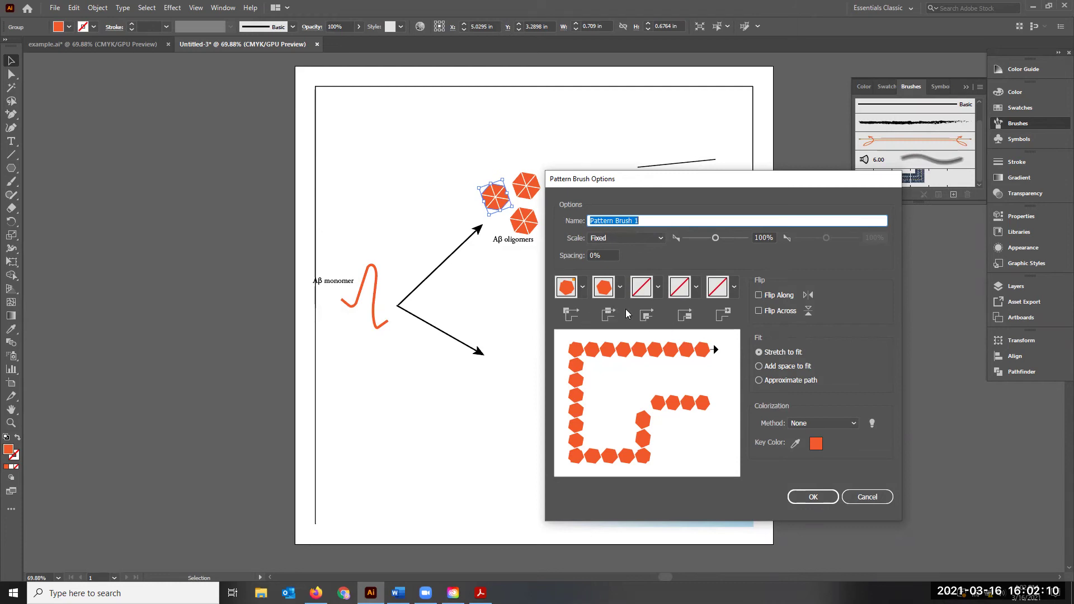
left_click(734, 287)
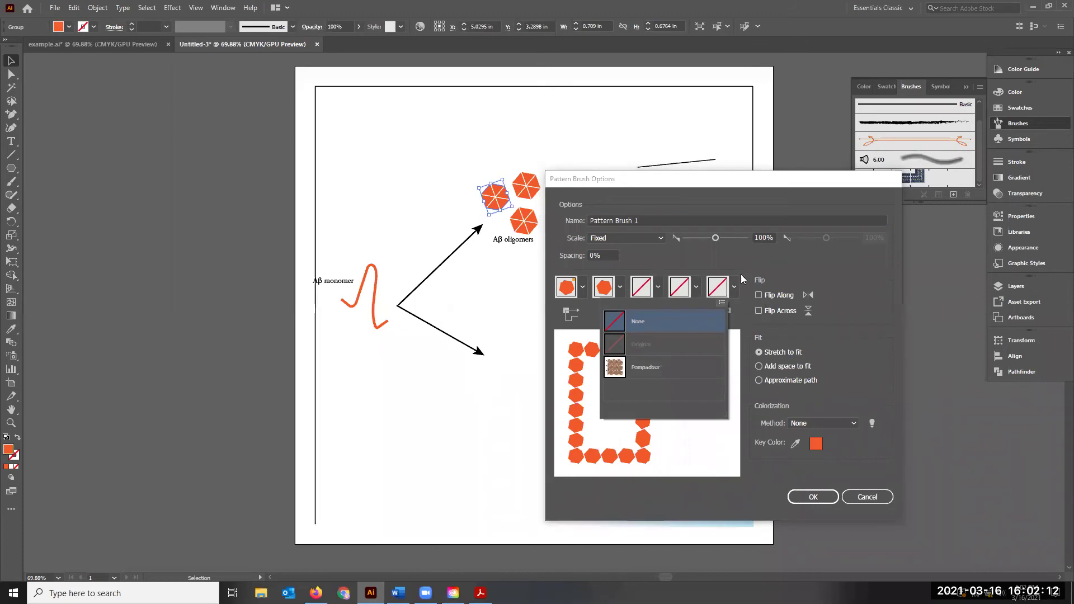
left_click(746, 267)
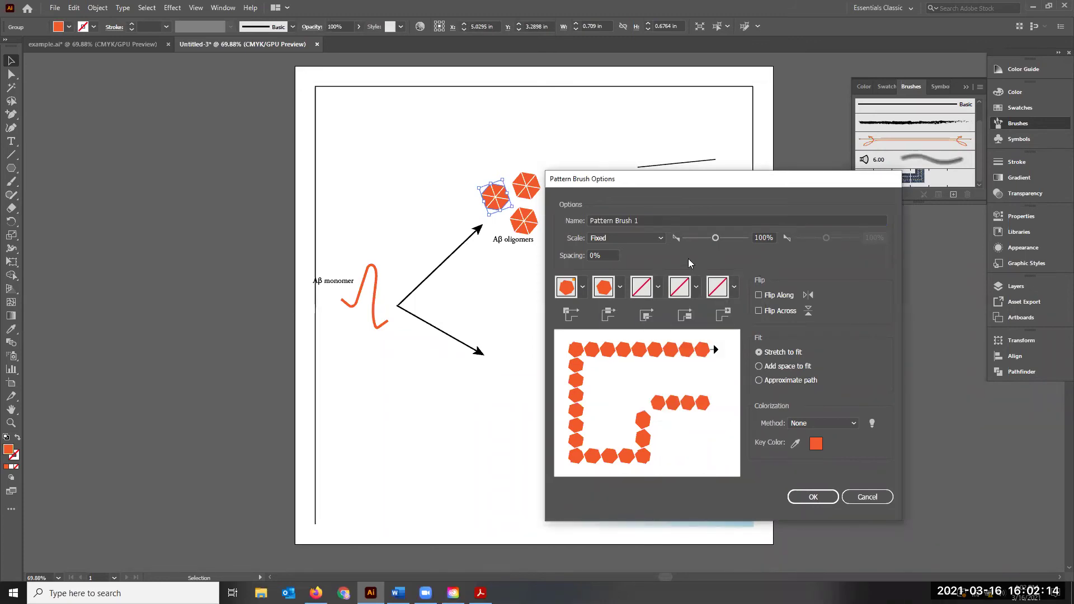
double_click(591, 255)
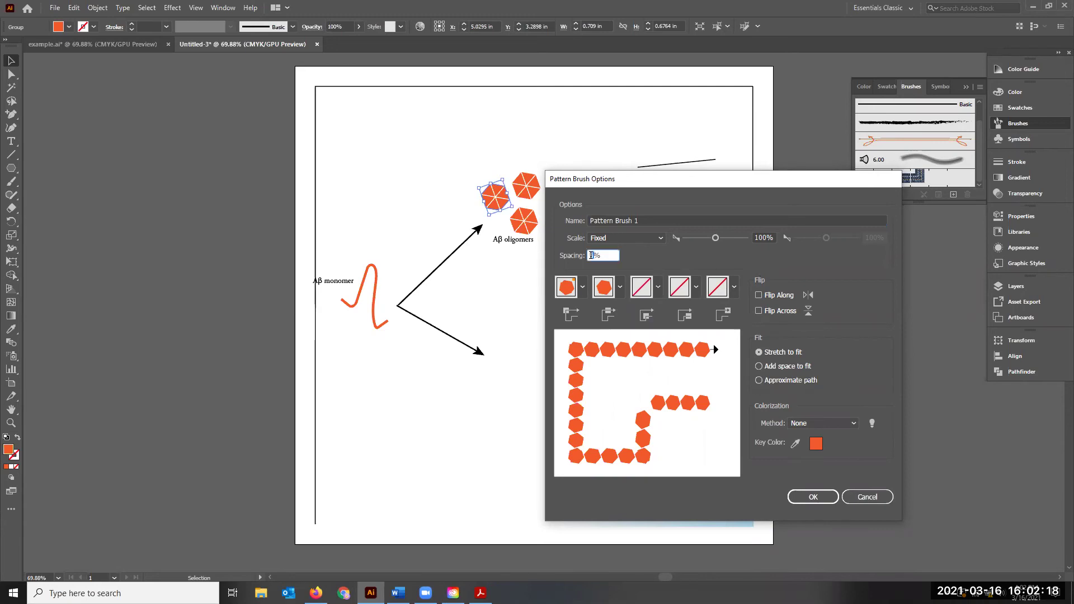
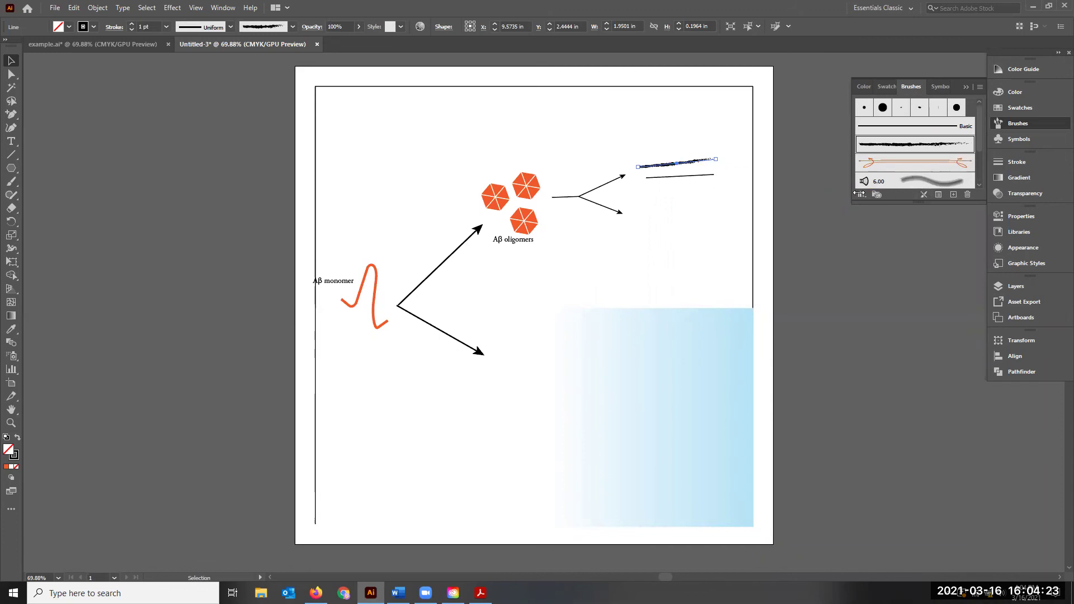
- Recolor the charcoal-brushed upper line's stroke orange, at C 16.08, M 58.43, Y 100, K 2.75, and deselect it
left_click(877, 195)
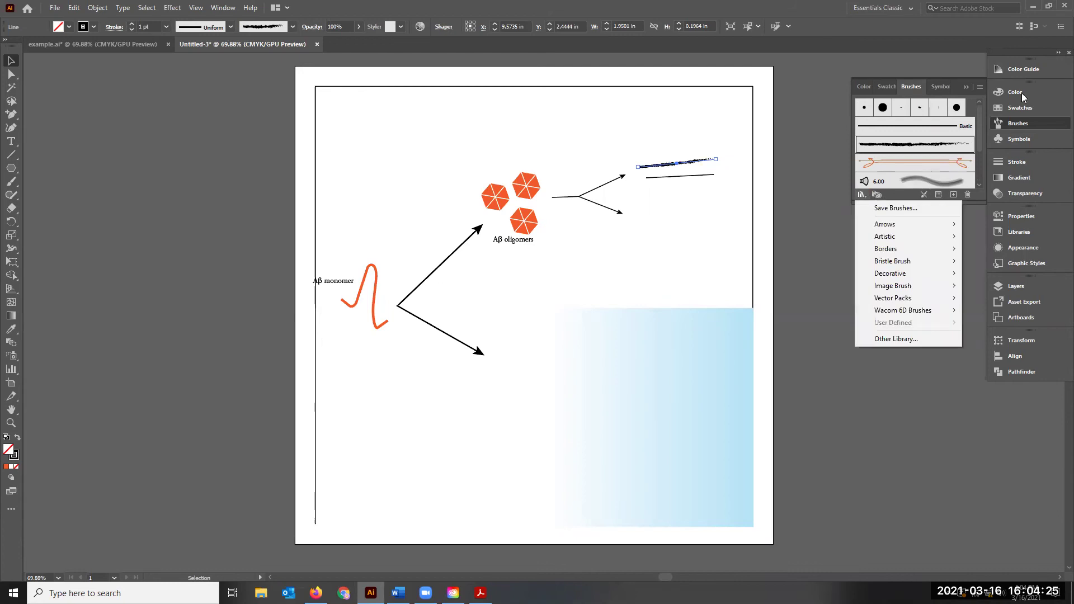
left_click(1020, 92)
left_click(873, 122)
left_click(872, 179)
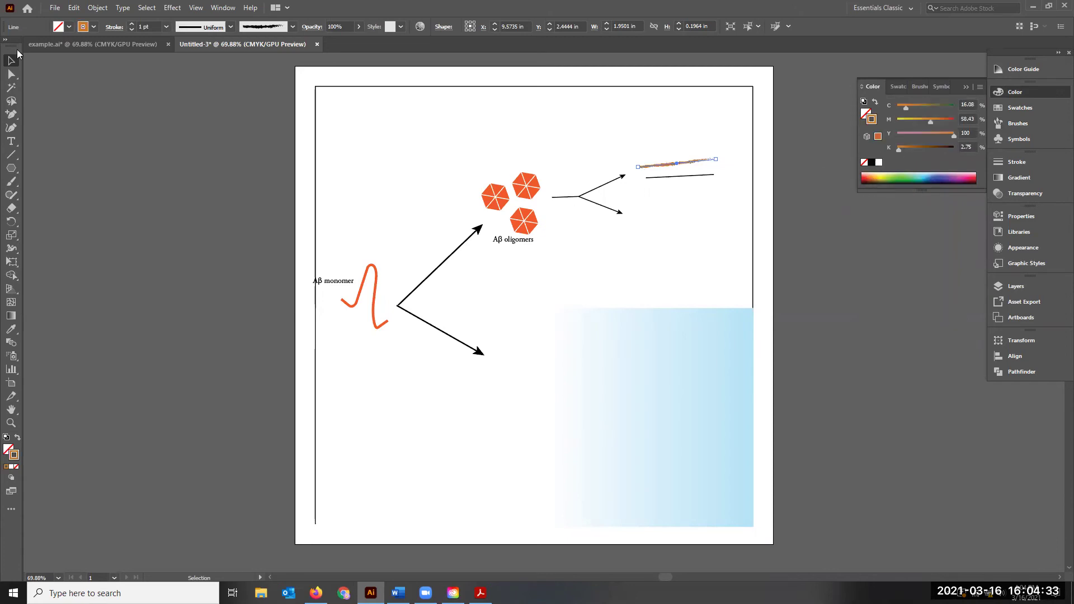
left_click(666, 266)
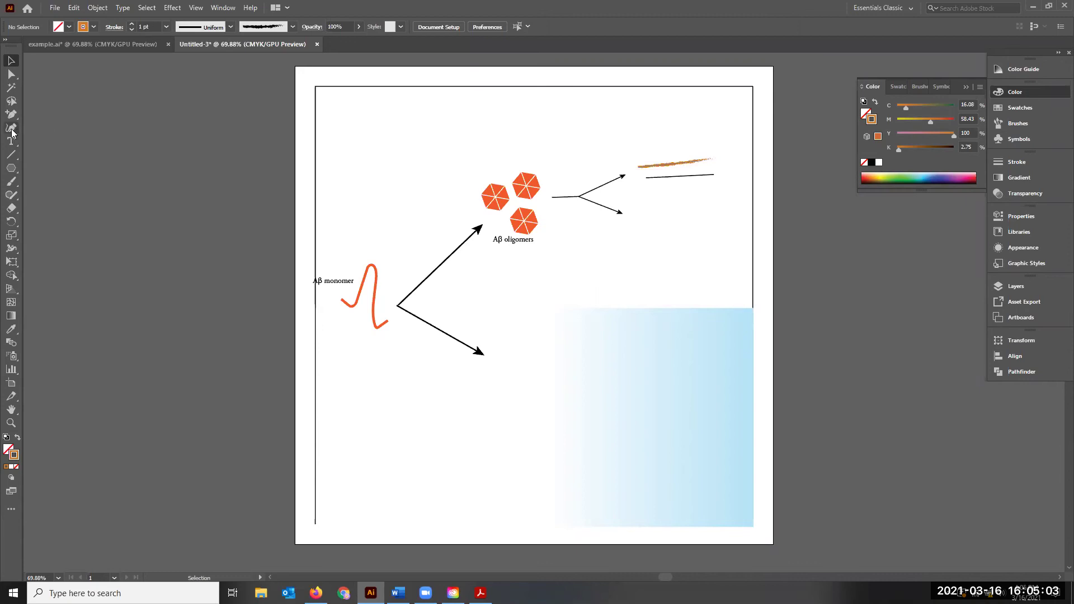
- Replace the orange brushed line with a wavy Pen tool path about 1.99 by 0.31 in
key("p")
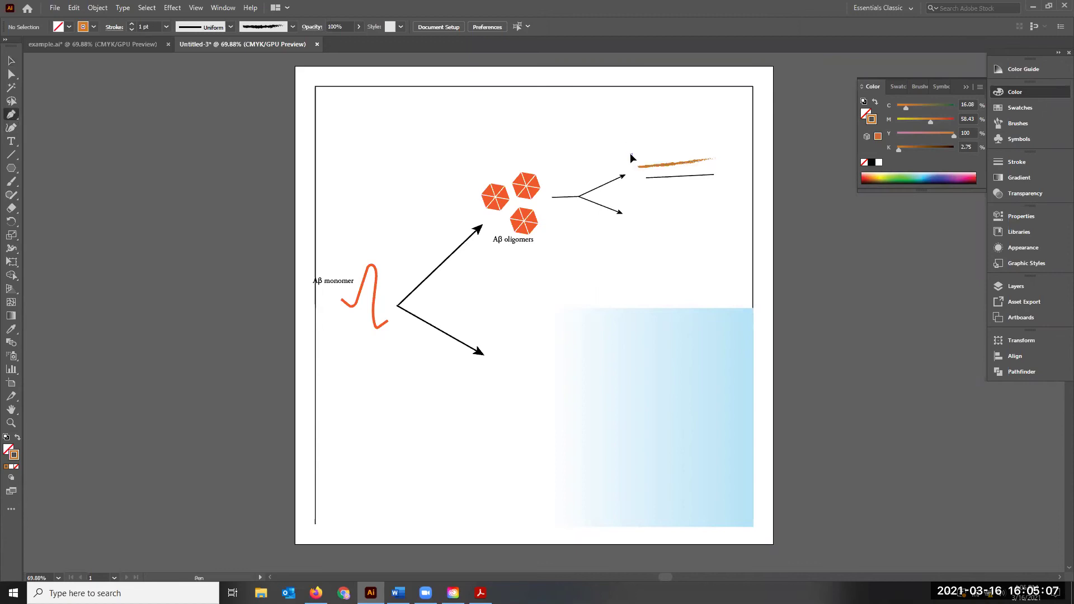
left_click_drag(631, 154, 677, 153)
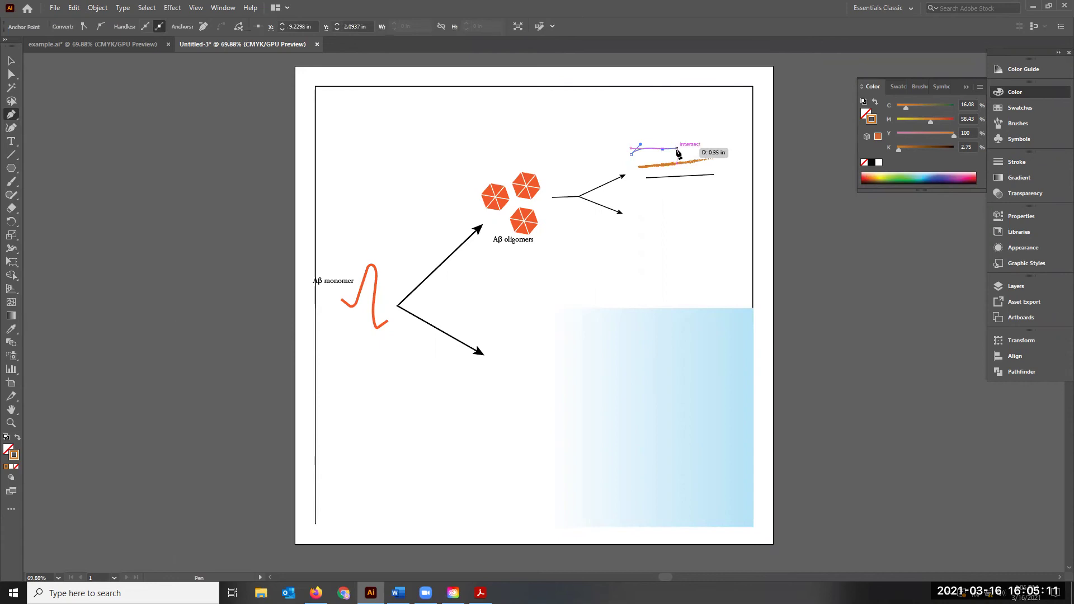
left_click(710, 142)
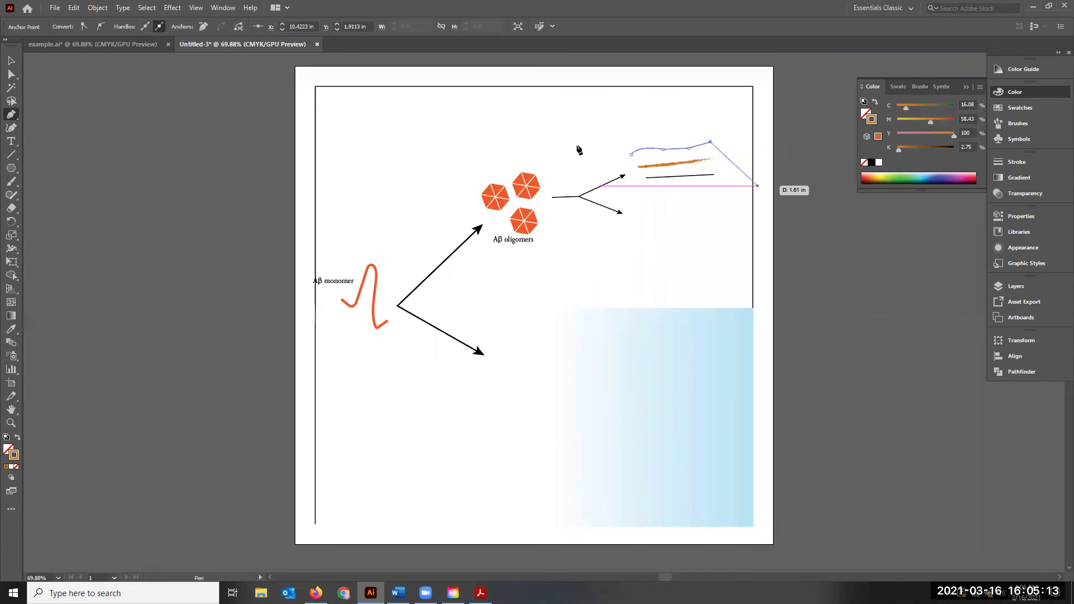
left_click(12, 60)
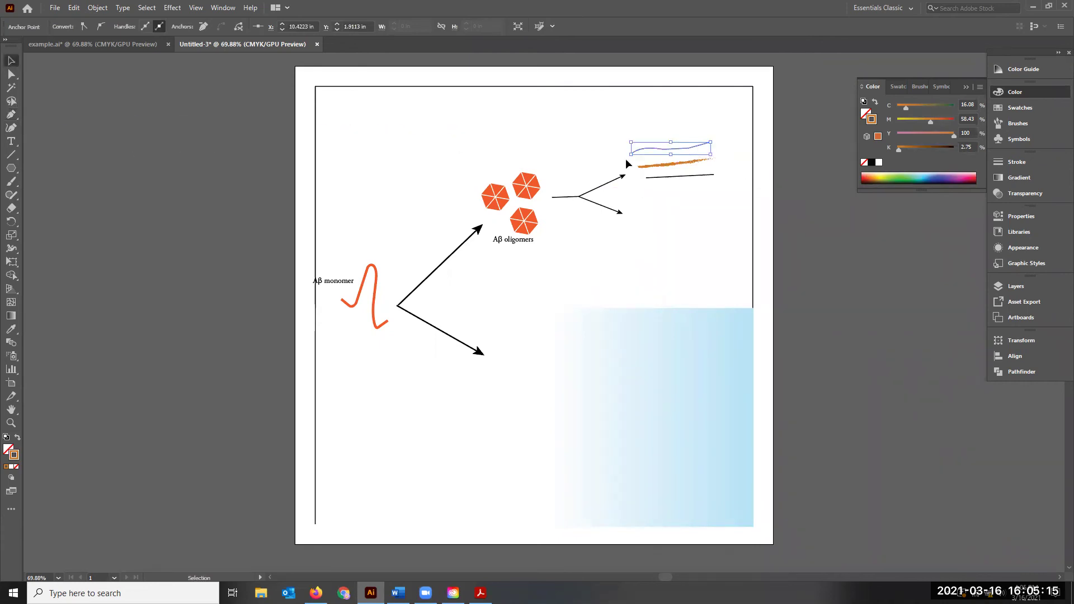
left_click(678, 151)
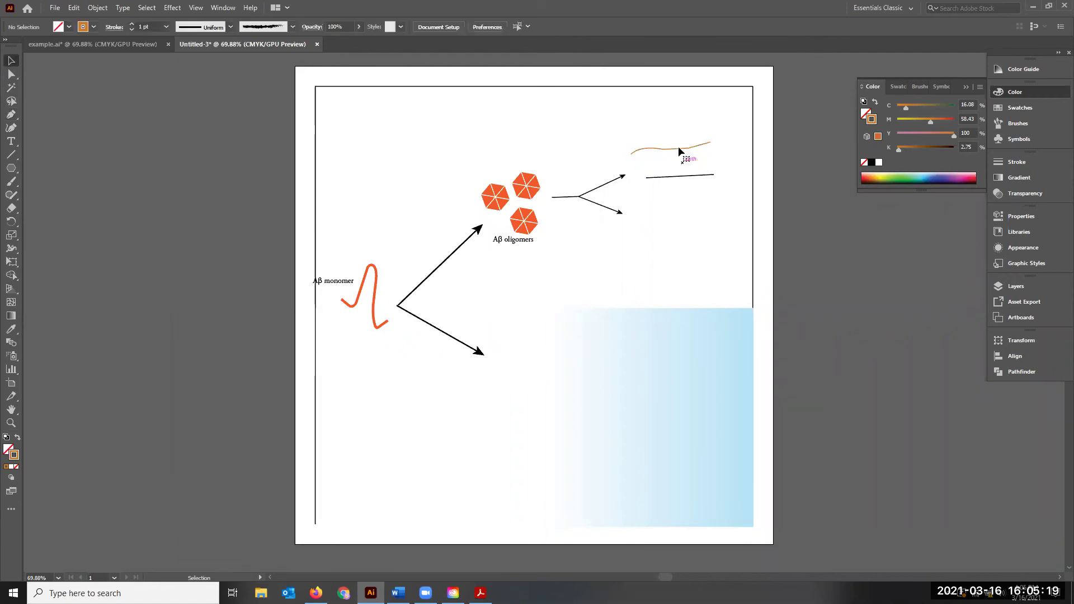
left_click_drag(676, 149, 684, 159)
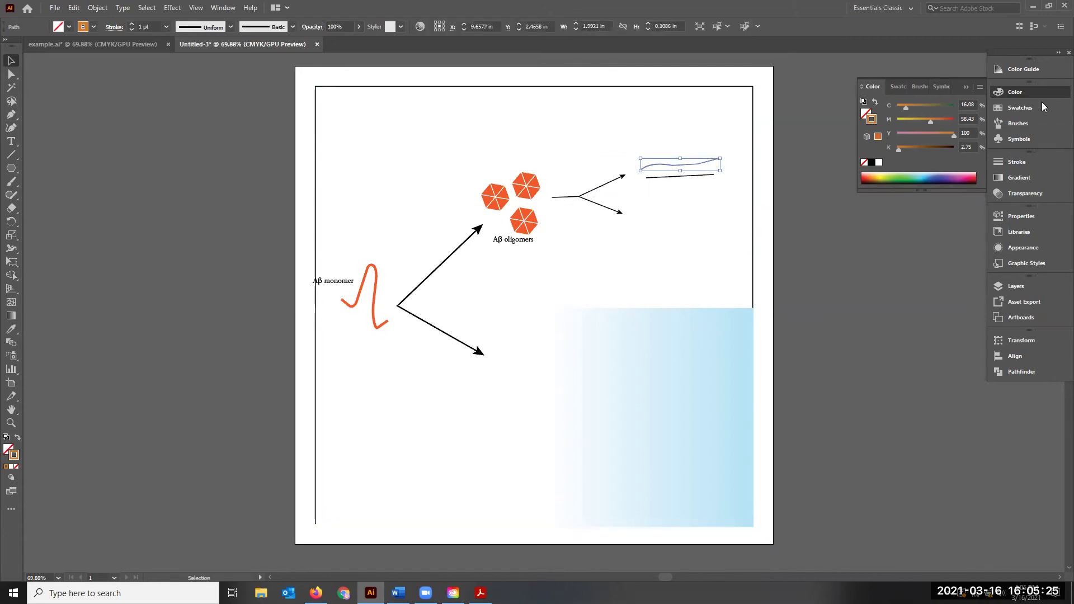
- Set the wavy path's stroke weight to 6 pt
left_click(1017, 162)
left_click(899, 171)
left_click(899, 171)
left_click(900, 172)
left_click(900, 172)
left_click(899, 172)
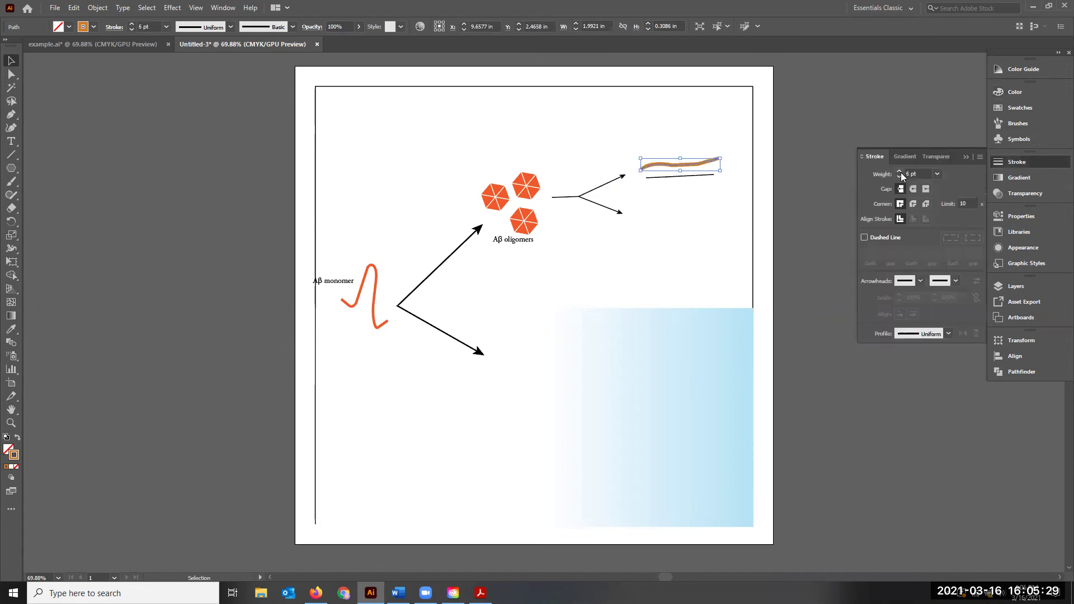
- Apply the Pompadour pattern swatch to the wavy path's stroke and deselect the path
left_click(904, 160)
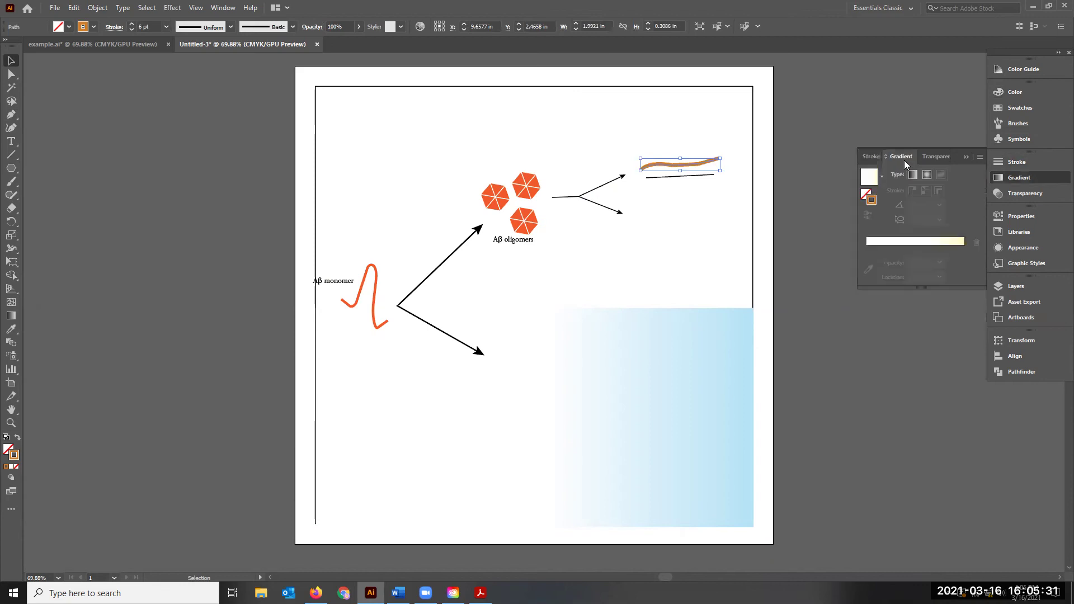
left_click(1023, 248)
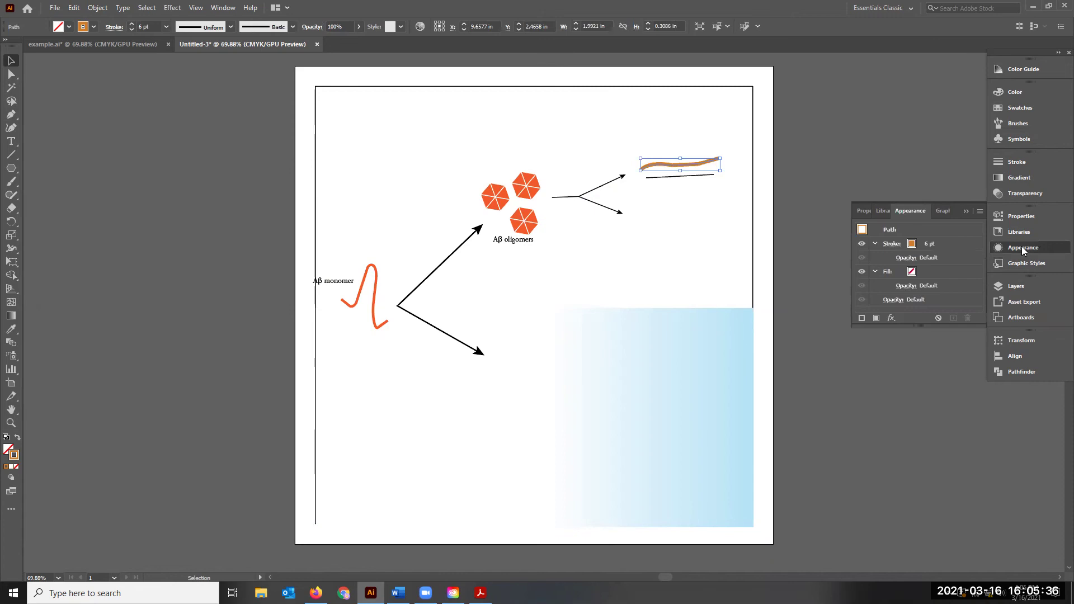
left_click(910, 245)
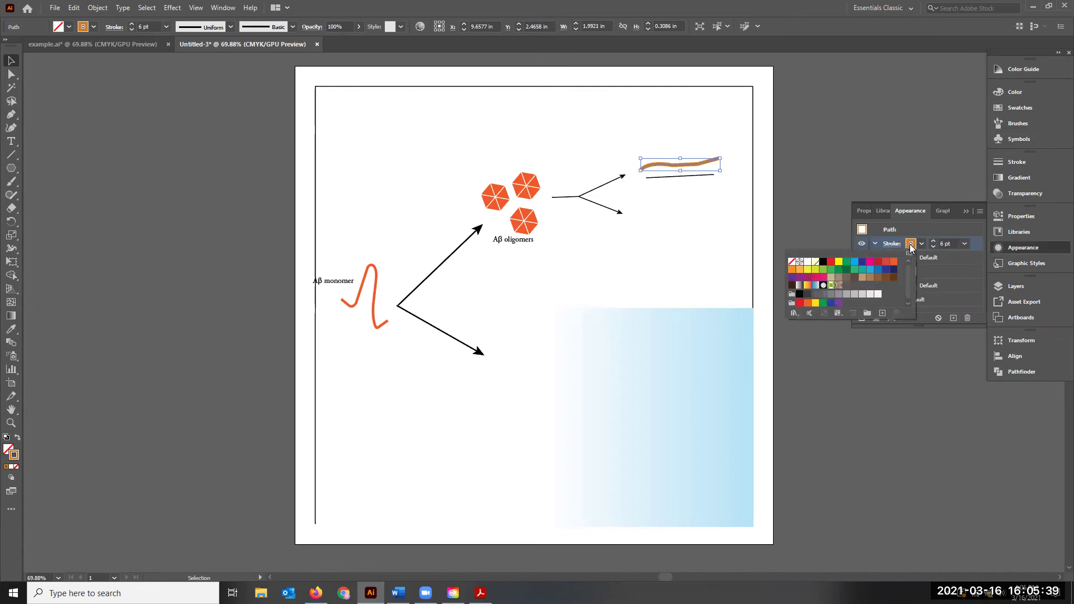
left_click(839, 285)
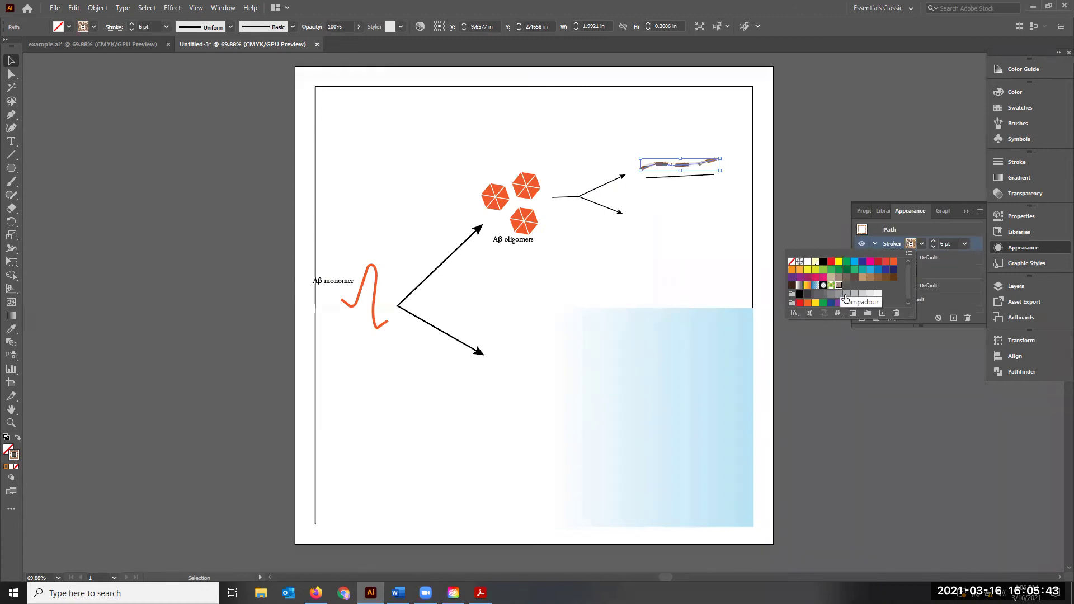
left_click(838, 313)
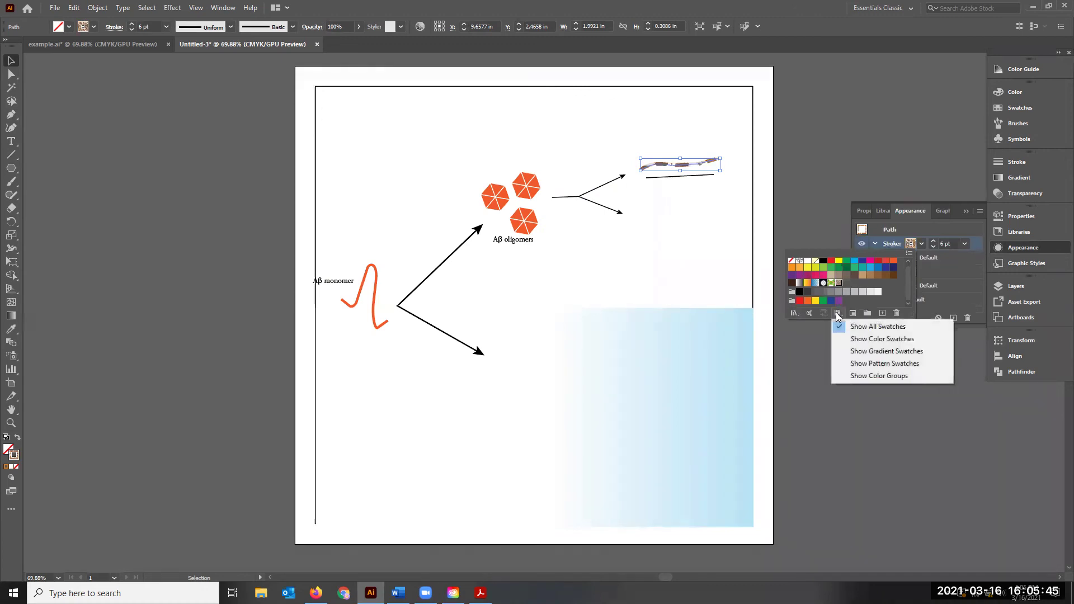
left_click(892, 293)
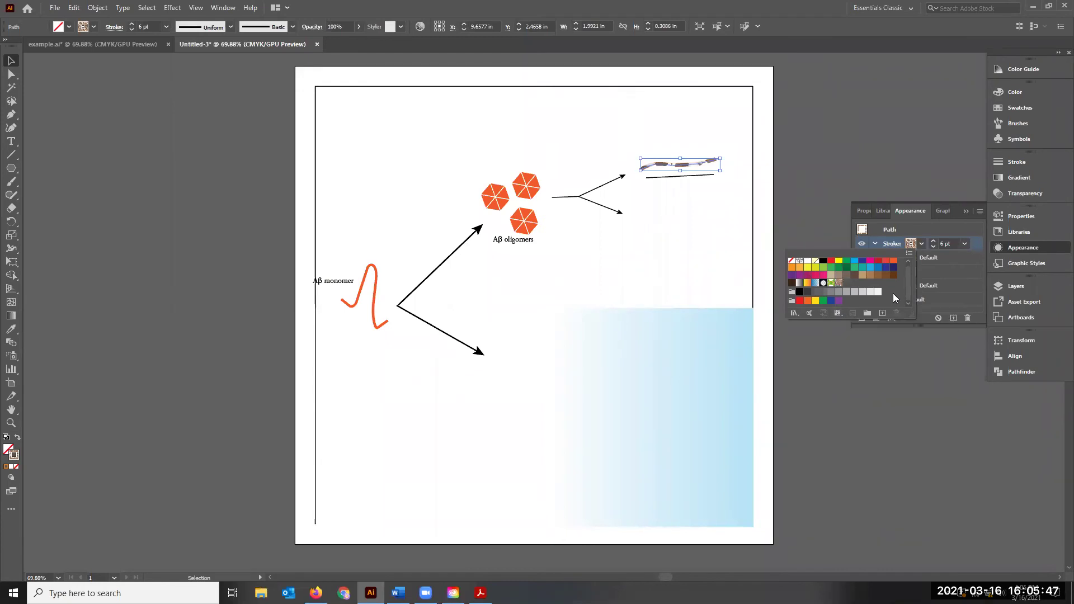
left_click(943, 352)
left_click(683, 193)
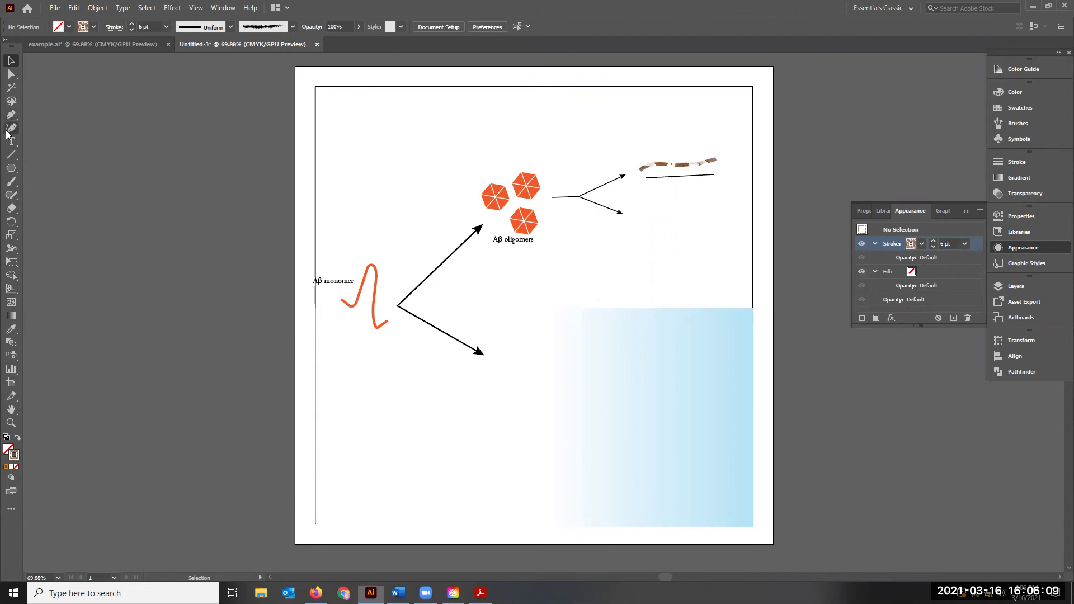
- Choose the Pencil tool and check the Cytotoxicity cell's shape in the reference article in Acrobat
key("n")
left_click(11, 200)
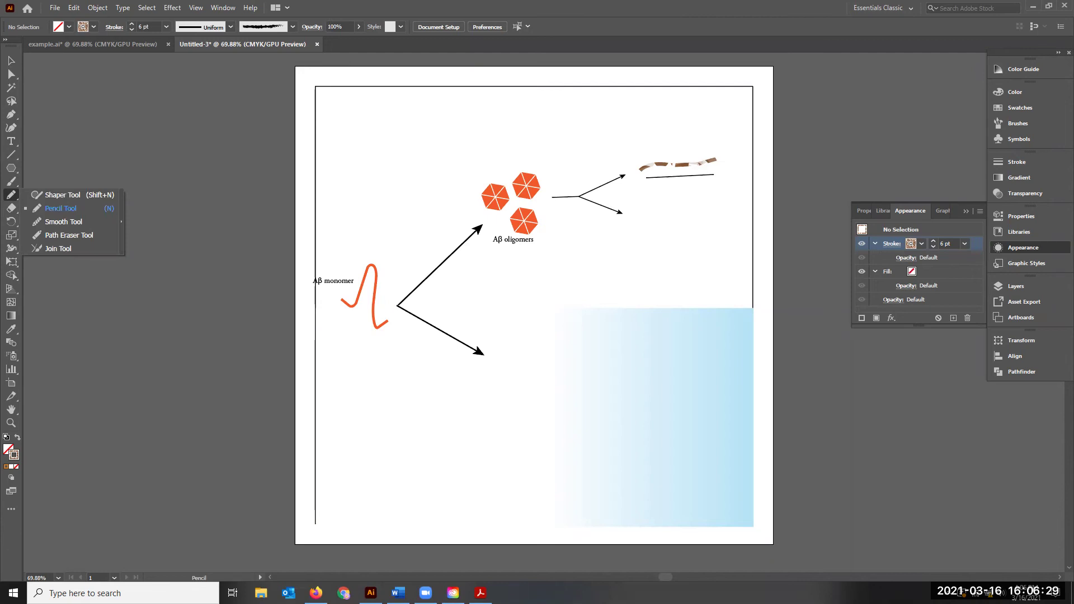
key("alt+Tab")
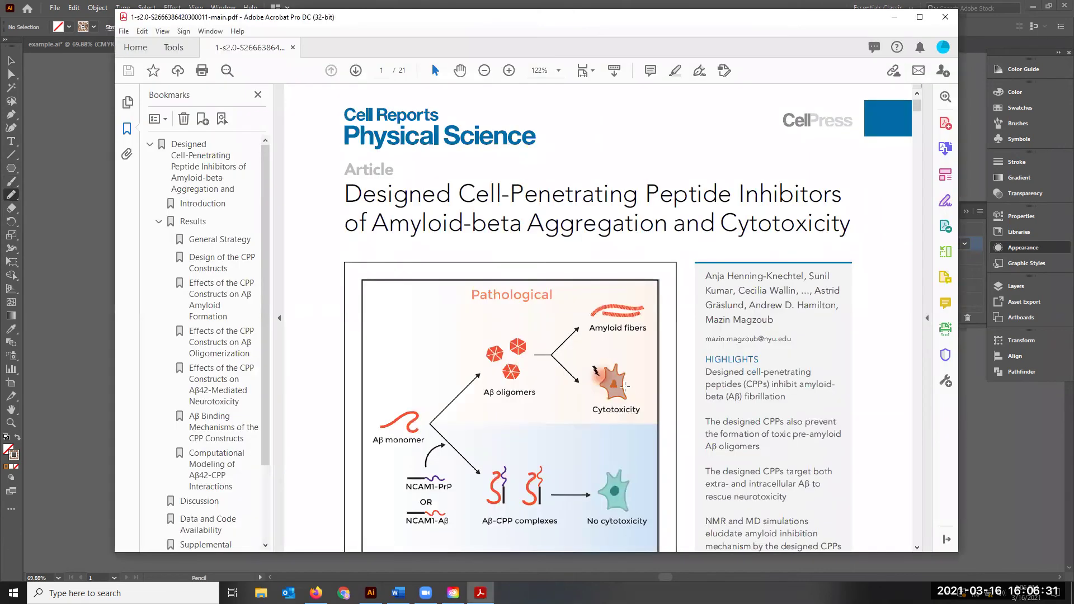
left_click(894, 16)
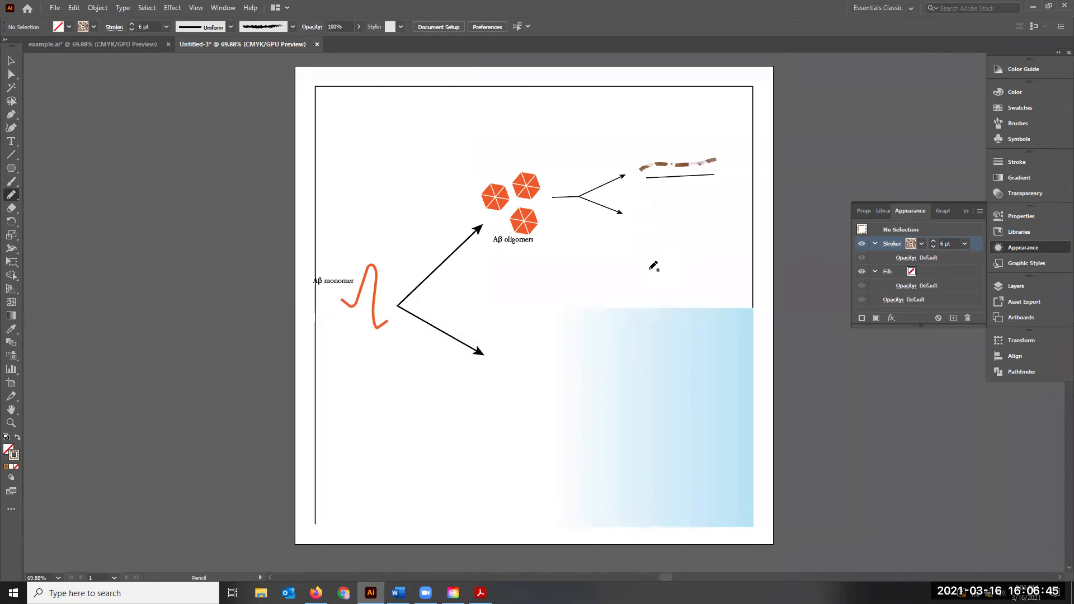
- Set the Pencil tool's fidelity to Accurate and draw a spiky cell outline about 1.3 by 1.5 in beside the upper fork's lower arrow
key("ctrl+equal")
key("ctrl+equal")
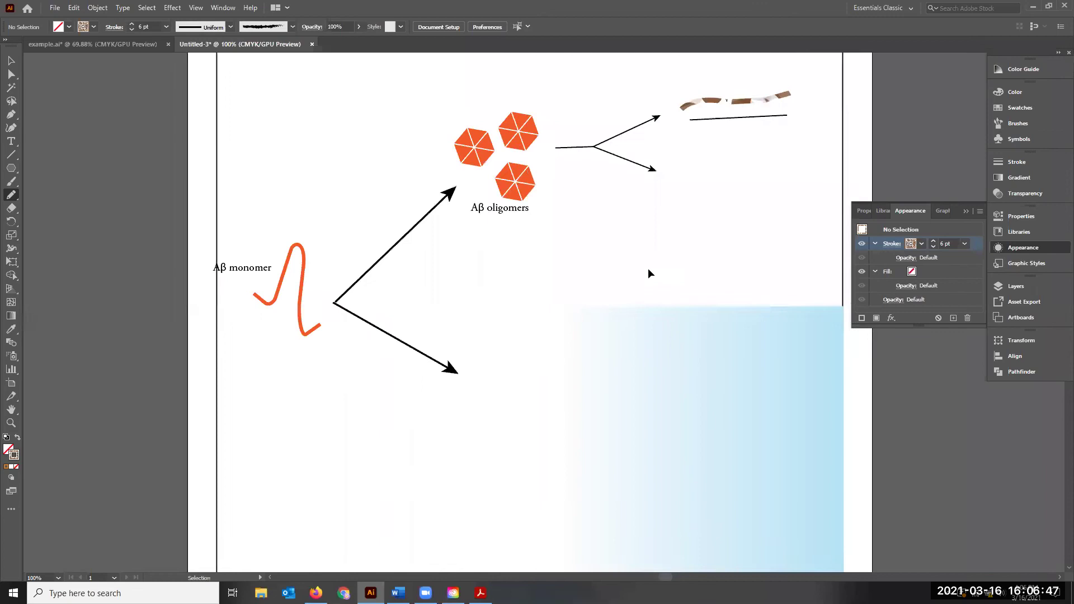
left_click(964, 210)
key("space")
left_click_drag(724, 281, 688, 398)
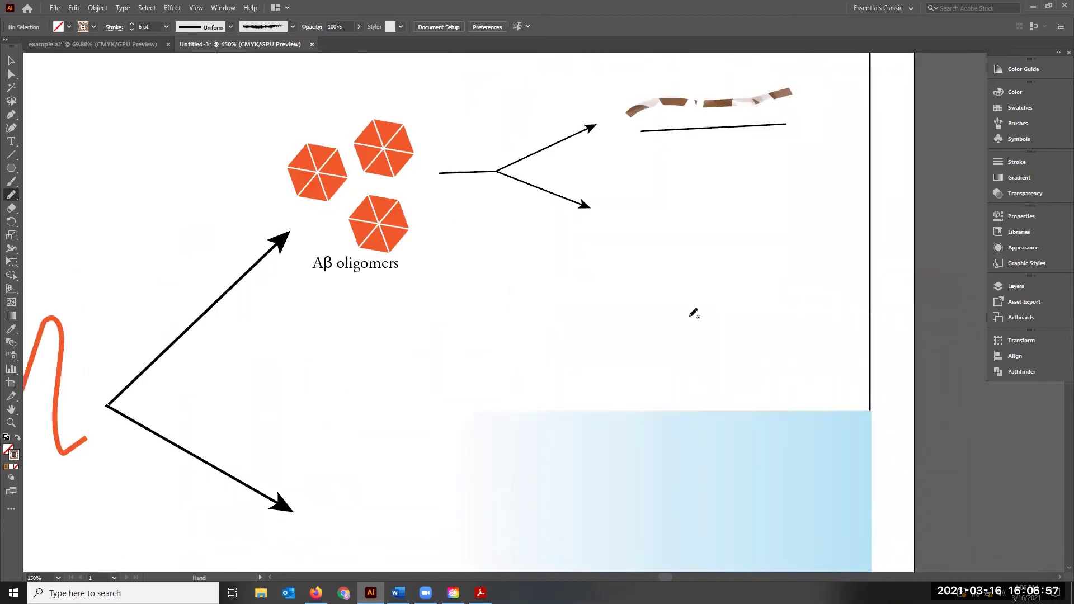
scroll(693, 313, "up", 1)
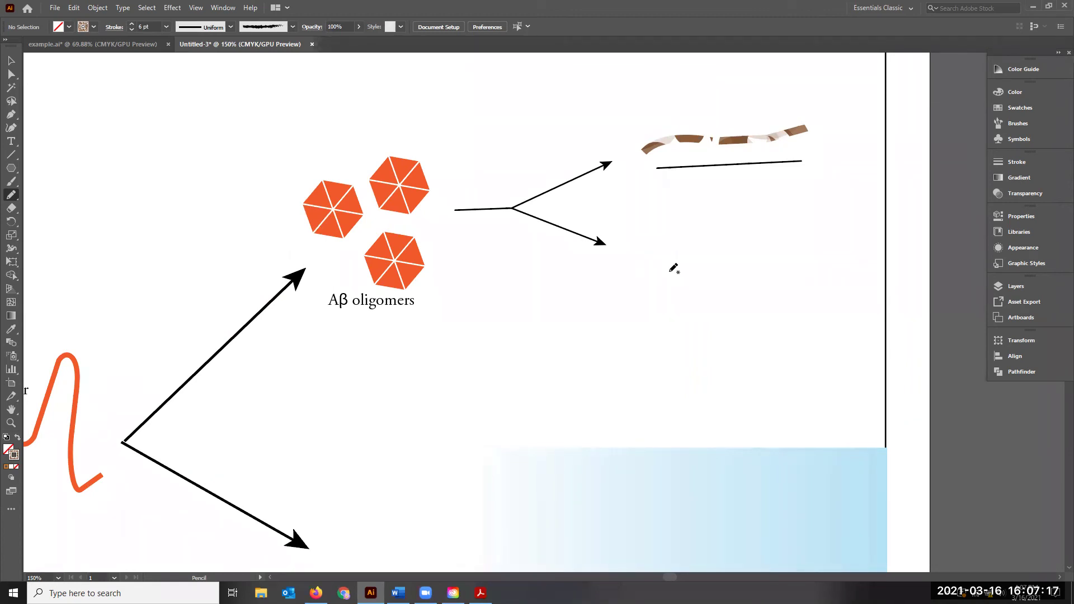
key("Return")
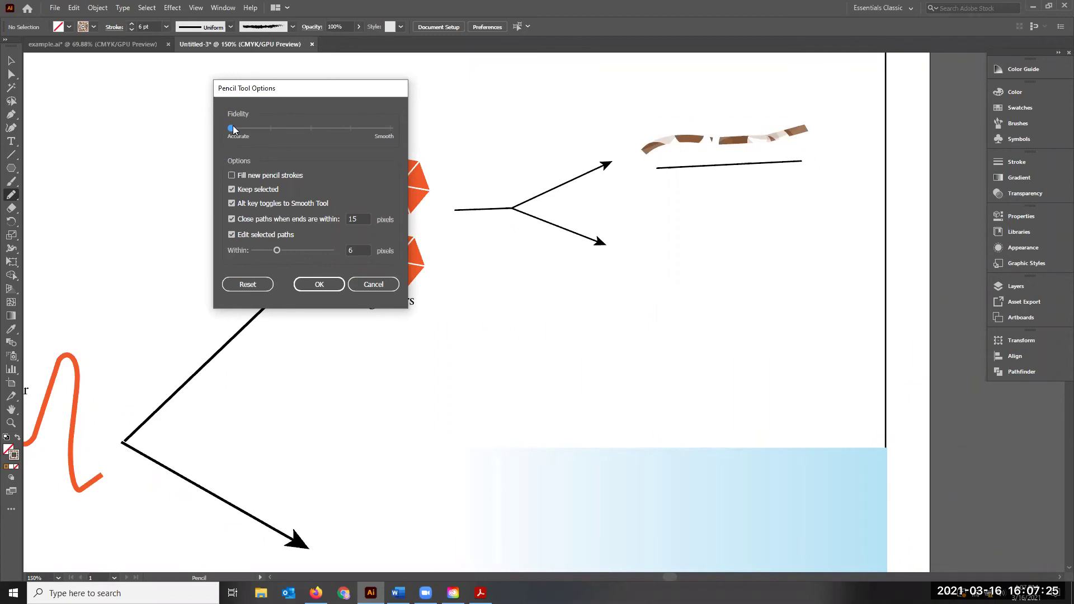
left_click(338, 290)
left_click(338, 290)
mouse_move(666, 293)
left_mouse_down()
mouse_move(686, 287)
mouse_move(696, 243)
mouse_move(727, 265)
mouse_move(748, 230)
mouse_move(744, 273)
mouse_move(774, 277)
mouse_move(747, 305)
mouse_move(743, 344)
left_mouse_up()
mouse_move(740, 364)
left_mouse_down()
mouse_move(727, 343)
mouse_move(667, 352)
mouse_move(685, 303)
mouse_move(670, 293)
left_mouse_up()
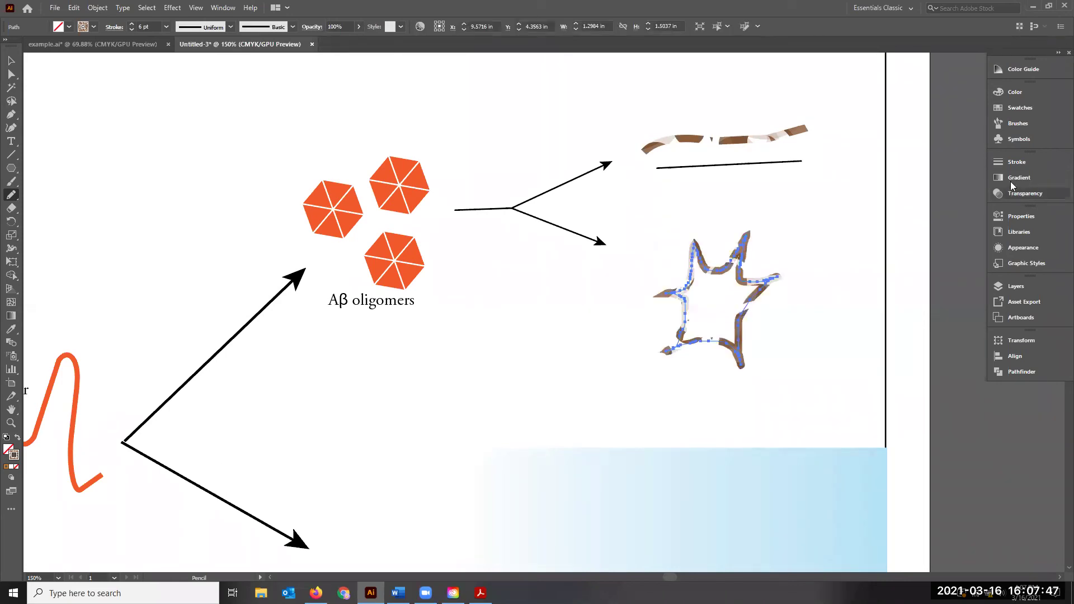
- Give the spiky cell outline a black stroke with a weight of 2 pt and deselect it
left_click(1020, 107)
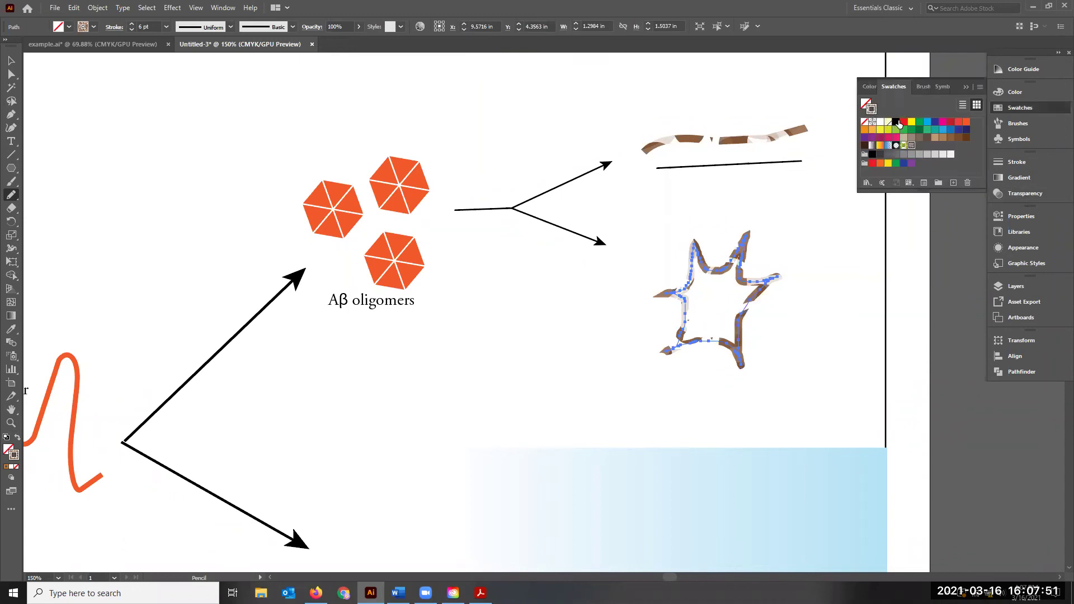
left_click(899, 123)
left_click(1016, 161)
left_click(899, 176)
left_click(899, 177)
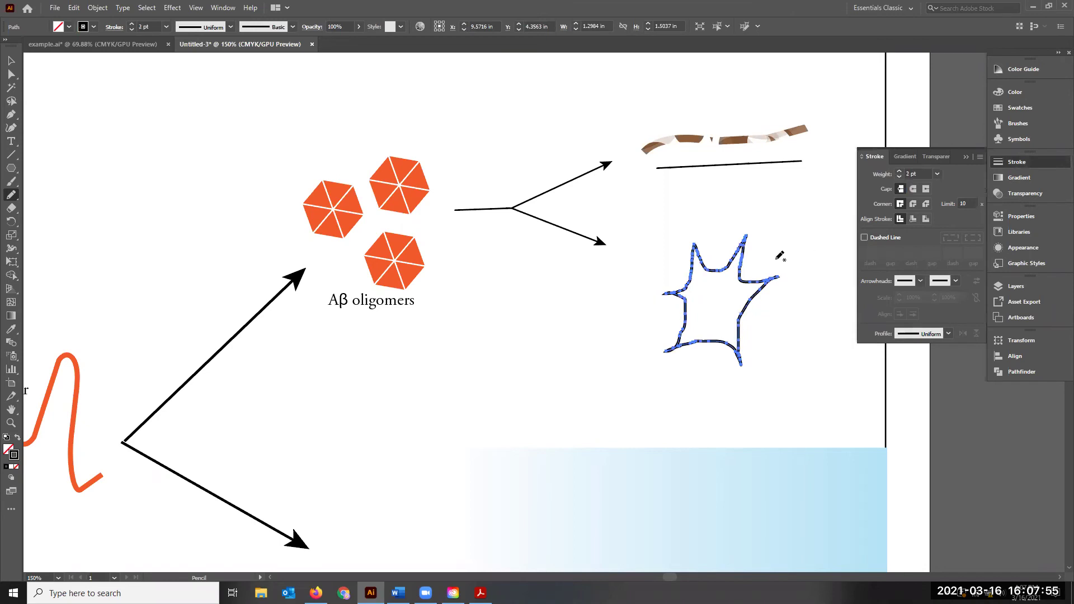
left_click(8, 66)
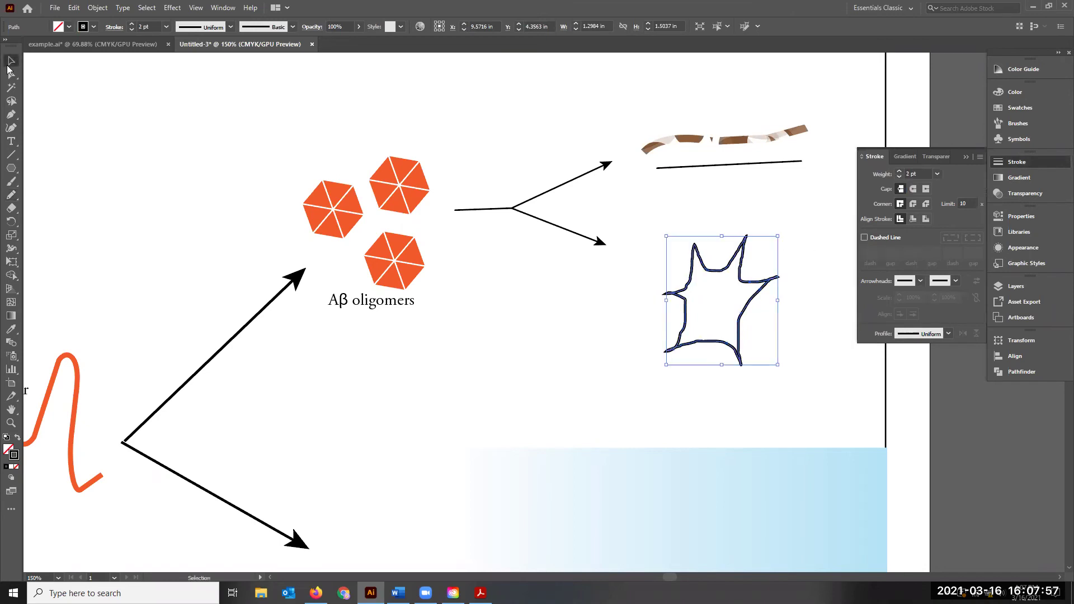
left_click(518, 326)
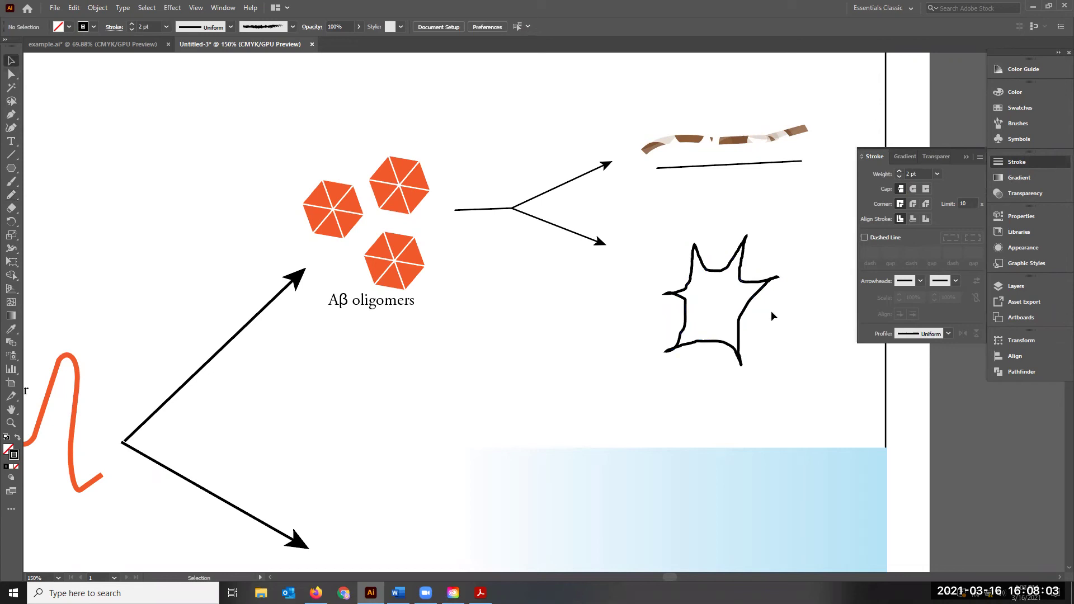
left_click(962, 155)
- Set the Pencil tool's fidelity to Smooth and draw a second spiky outline about 1.07 by 1.07 in below and beside the Aβ oligomers label
left_click(11, 195)
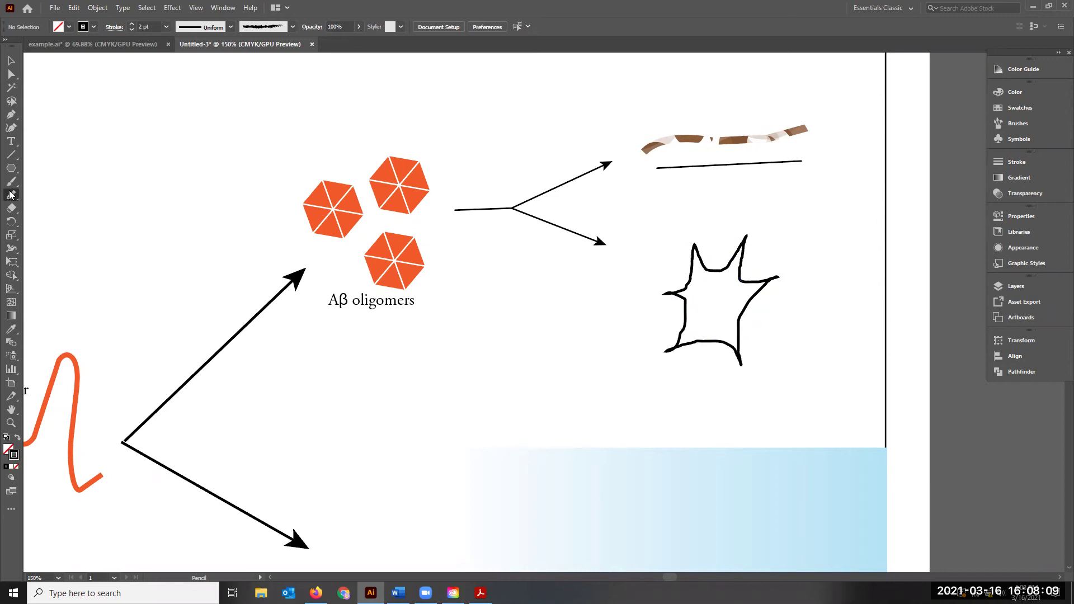
double_click(11, 195)
left_click(377, 133)
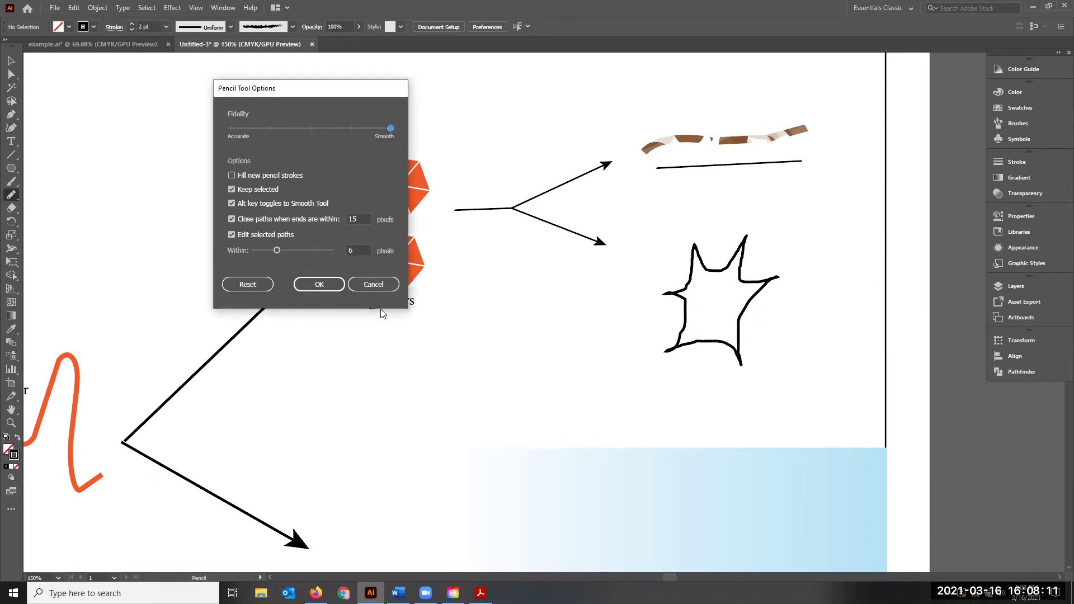
left_click(320, 284)
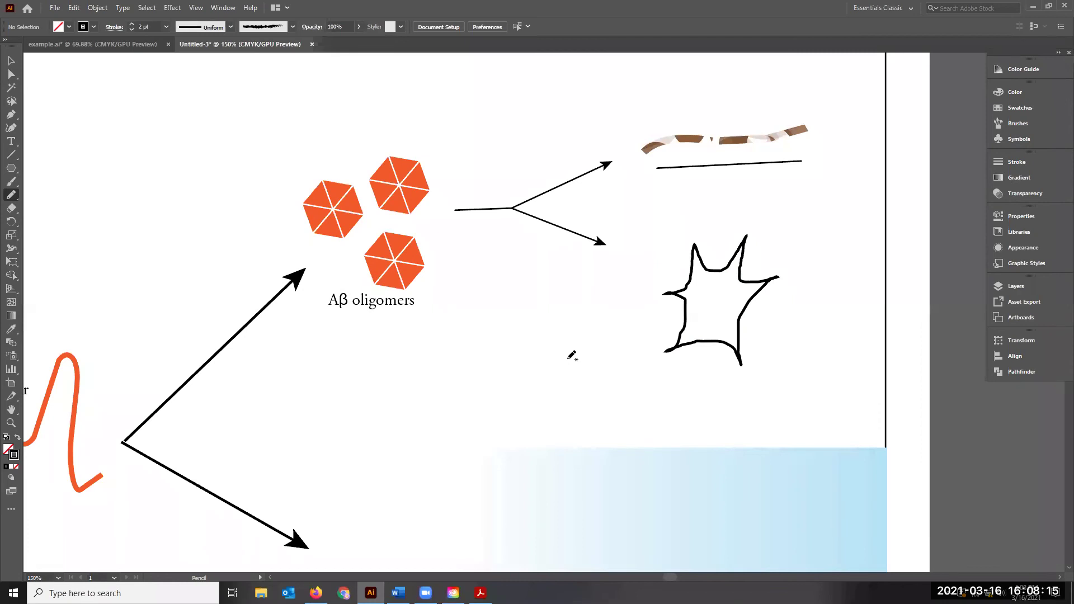
mouse_move(466, 363)
left_mouse_down()
mouse_move(488, 350)
mouse_move(472, 334)
left_mouse_up()
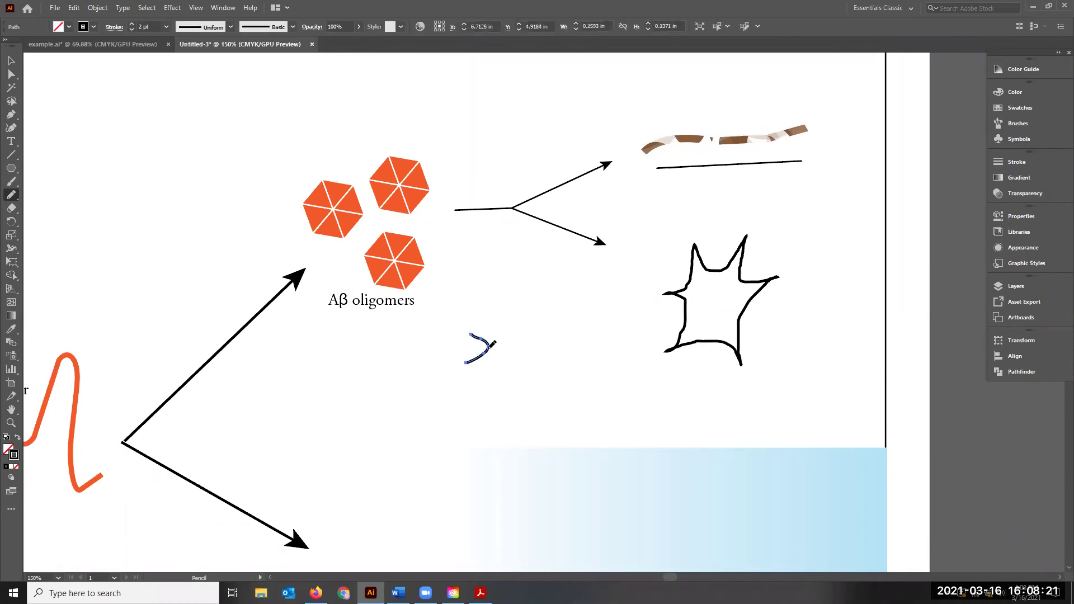
key("ctrl+z")
mouse_move(477, 353)
left_mouse_down()
mouse_move(493, 313)
mouse_move(506, 337)
mouse_move(530, 312)
mouse_move(533, 336)
mouse_move(571, 339)
mouse_move(552, 354)
mouse_move(556, 402)
mouse_move(517, 389)
mouse_move(482, 403)
mouse_move(478, 351)
left_mouse_up()
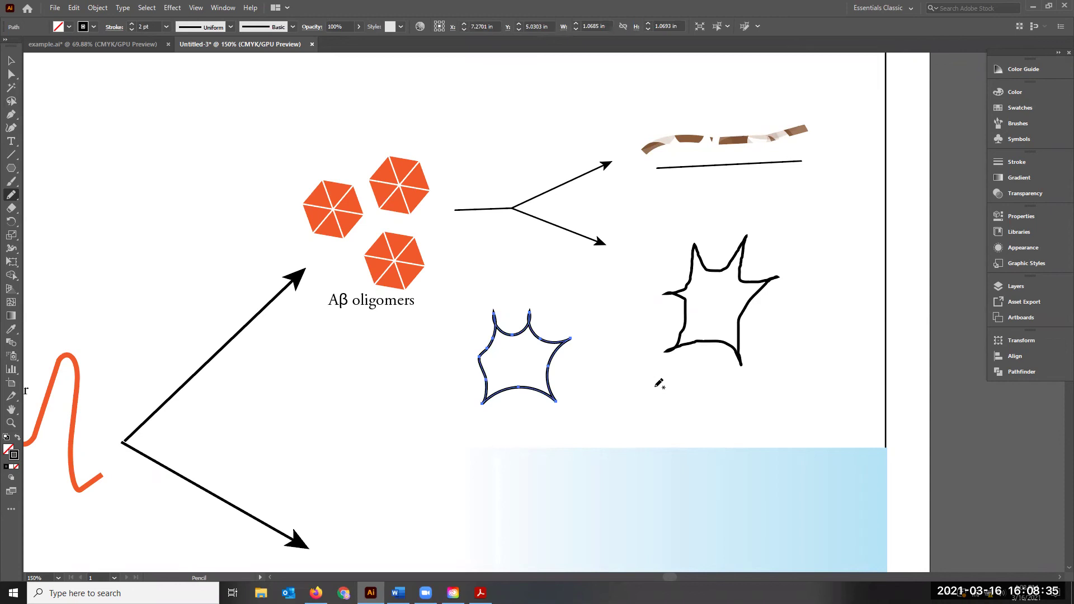
left_click(11, 60)
left_click(640, 398)
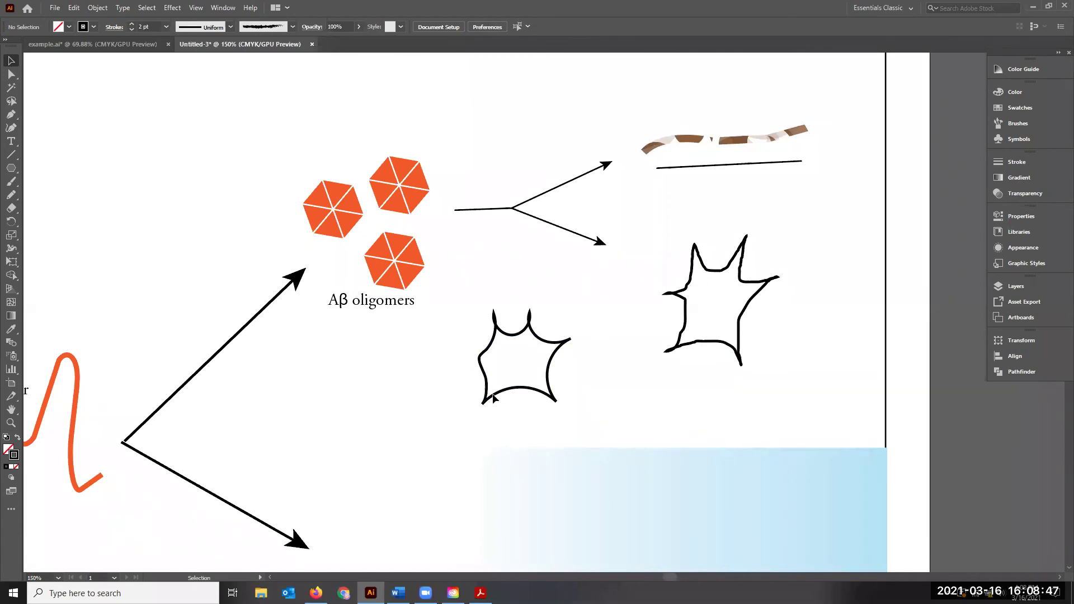
- Draw a closed, straight-sided star shape with 12 Pen tool points, about 1.52 by 1.66 in, below the first spiky cell outline
key("shift+asciitilde")
left_click(11, 115)
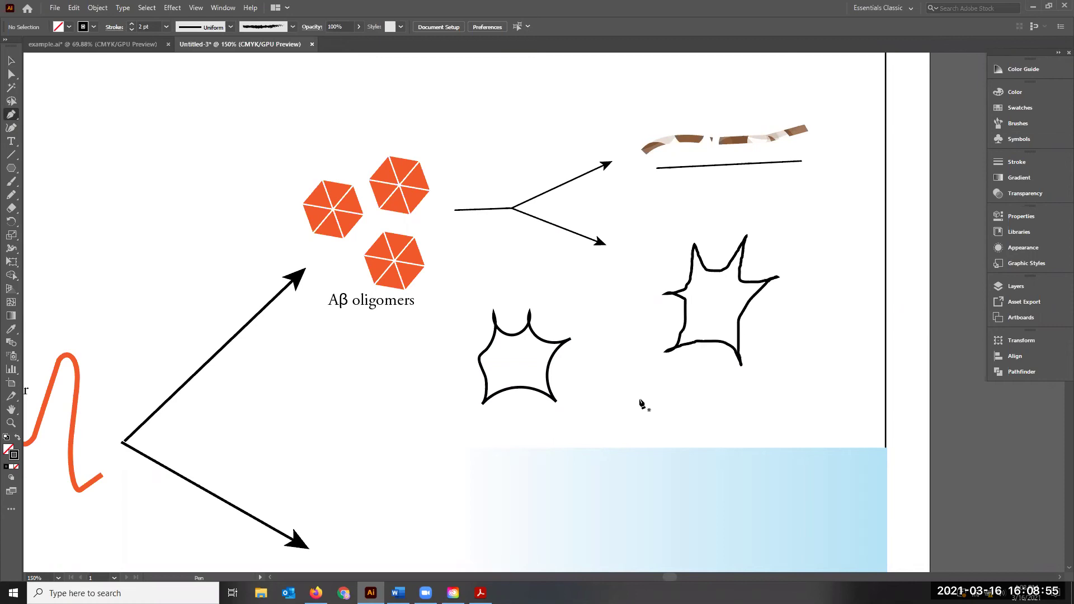
left_click_drag(674, 408, 678, 404)
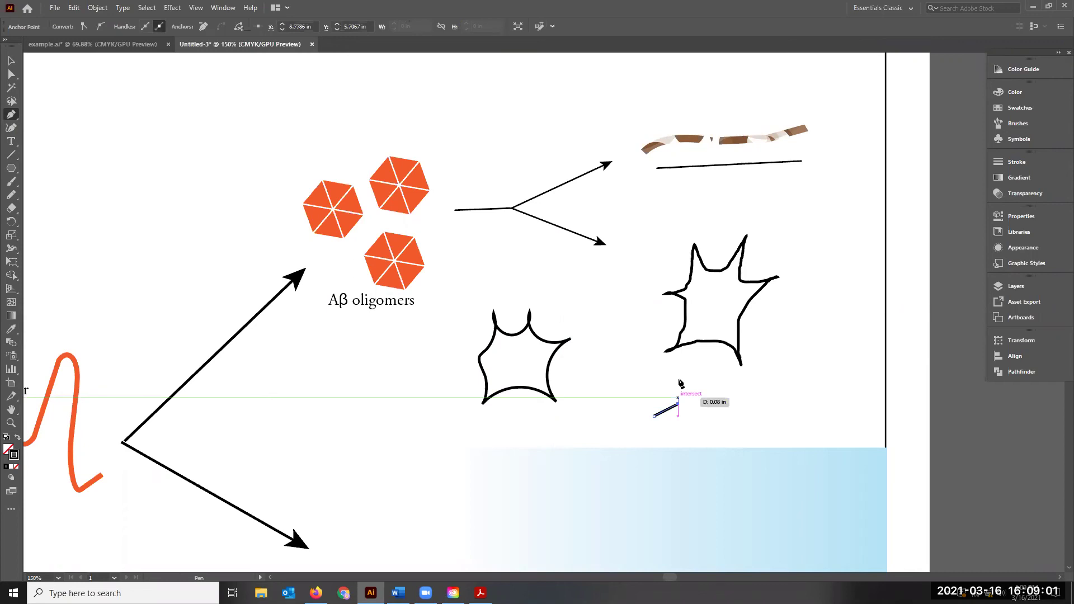
left_click(678, 374)
left_click(709, 397)
left_click(736, 371)
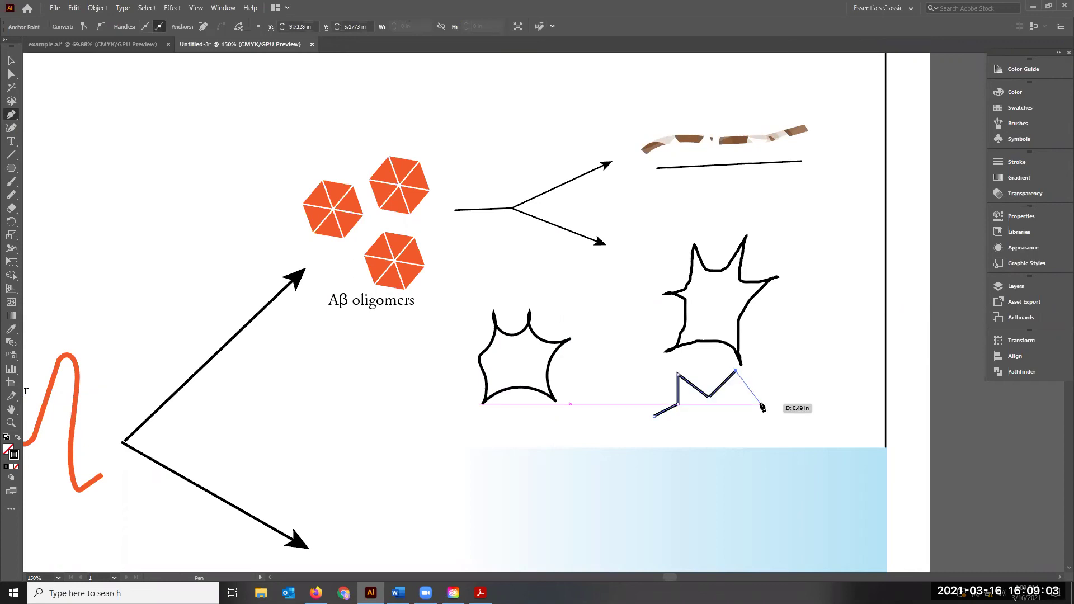
left_click(744, 410)
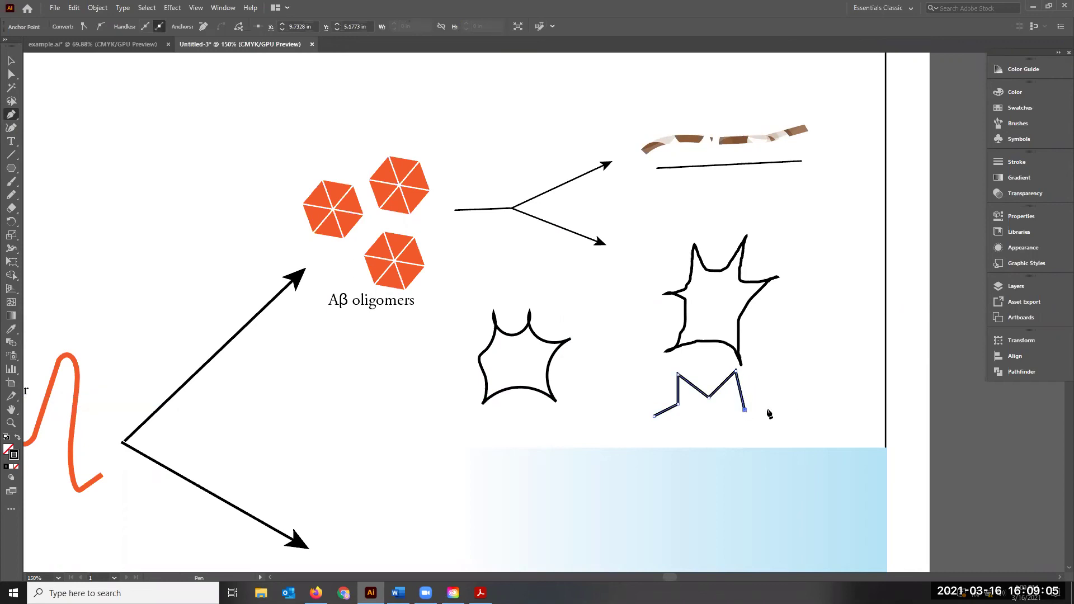
left_click(784, 410)
left_click(753, 460)
left_click(777, 511)
left_click(729, 490)
left_click(685, 499)
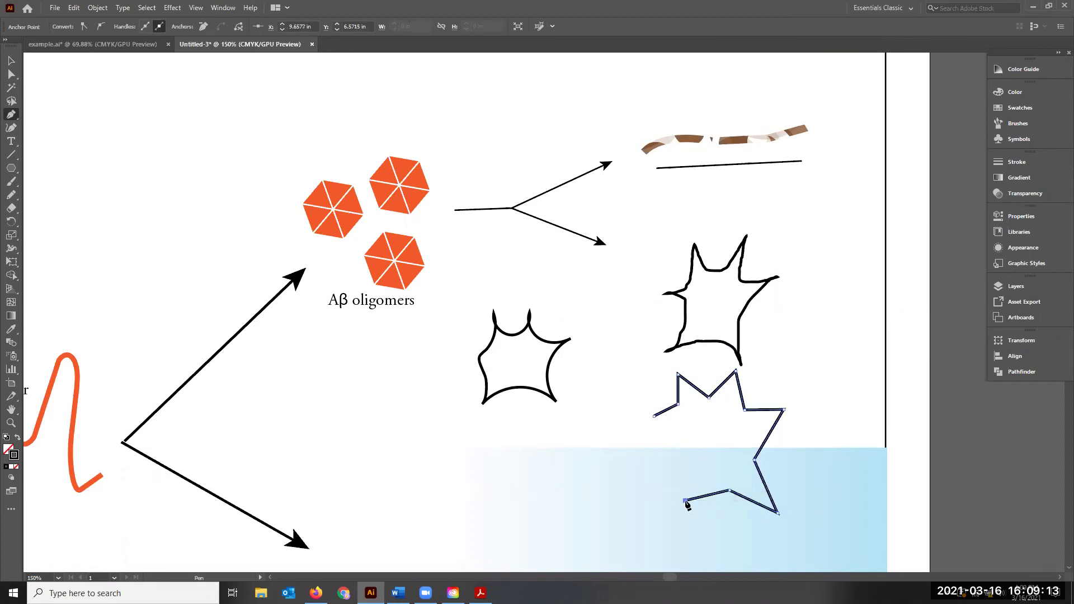
left_click(685, 450)
left_click(654, 415)
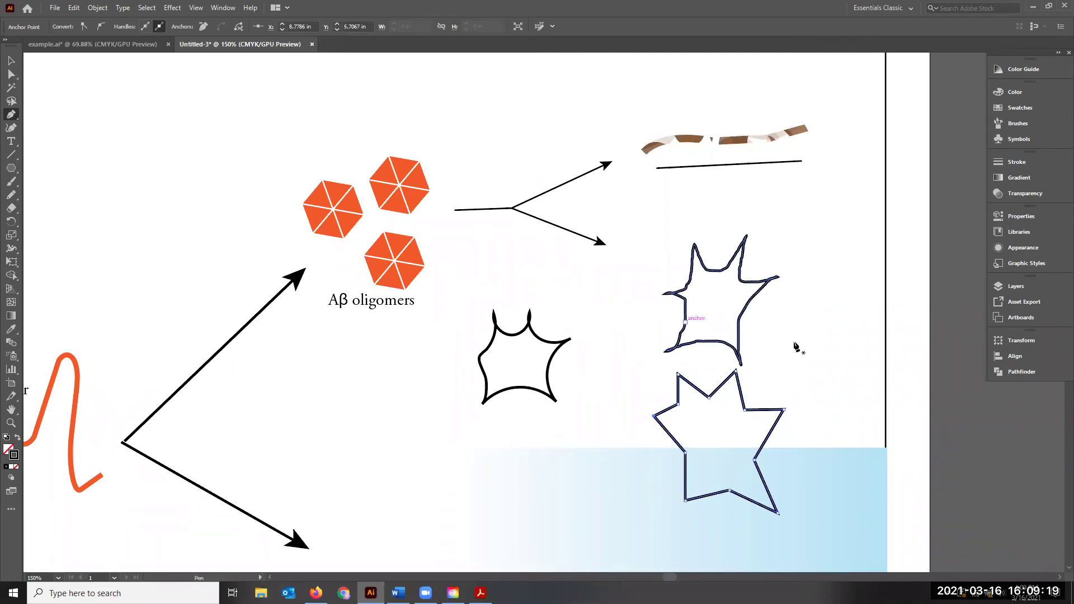
- Round all corners of the Pen-drawn star to a radius of about 0.08 in
key("v")
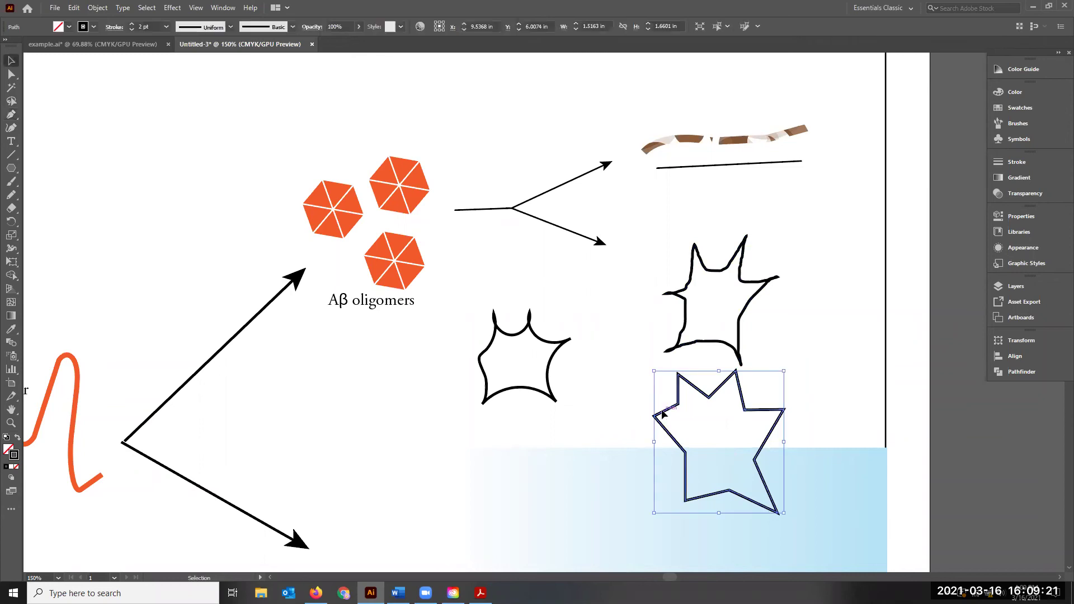
key("a")
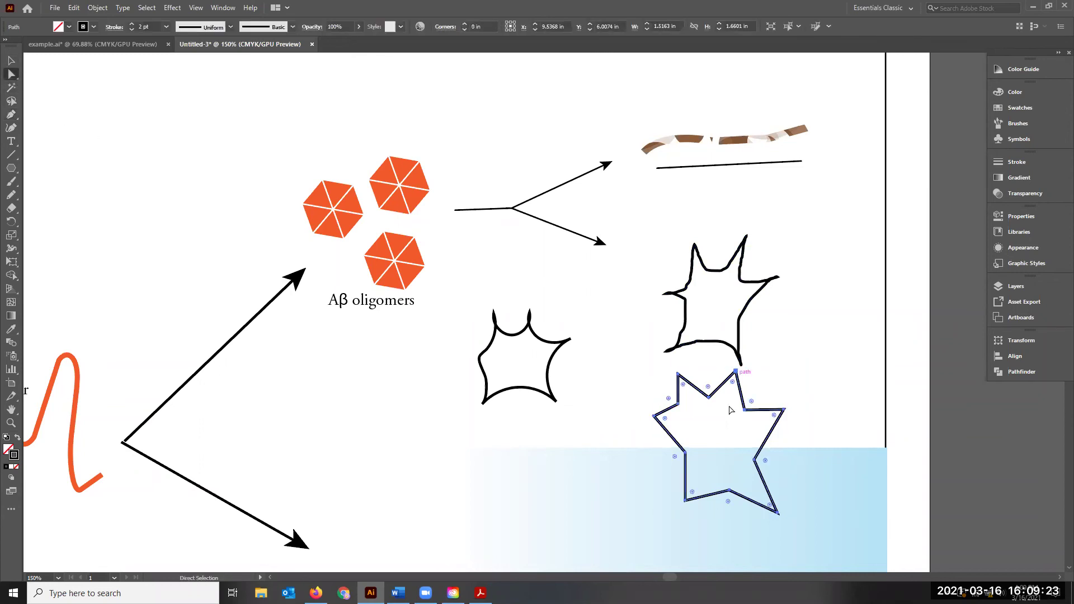
left_click(670, 400)
left_click_drag(670, 399, 666, 397)
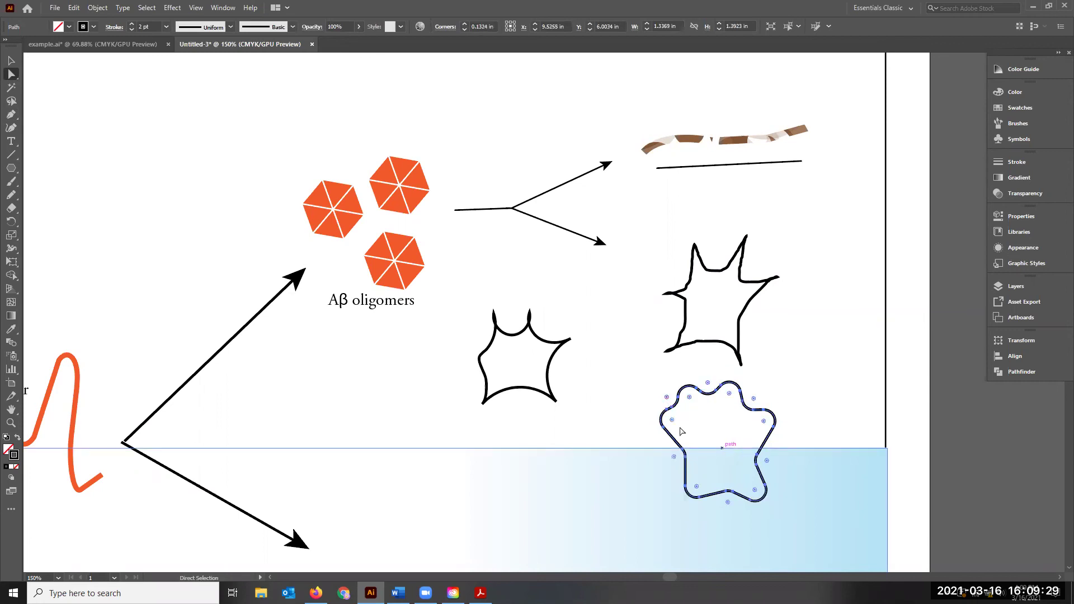
left_click_drag(764, 427, 774, 422)
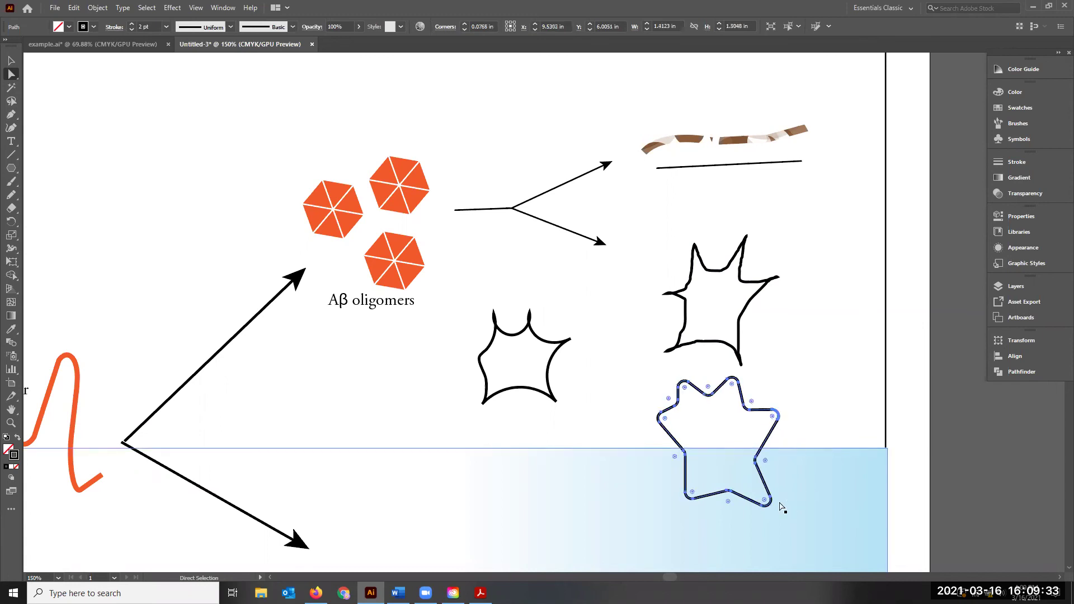
- Move the anchor point on the star's lower inward notch about 0.16 in upward
left_click_drag(727, 494, 723, 475)
left_click(724, 491)
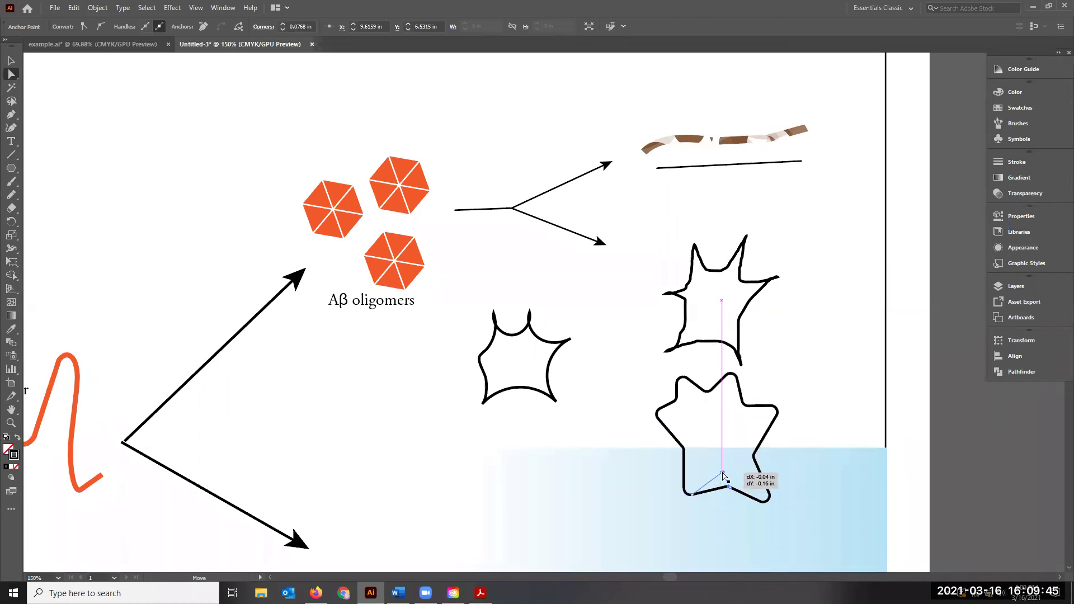
left_click_drag(723, 475, 723, 474)
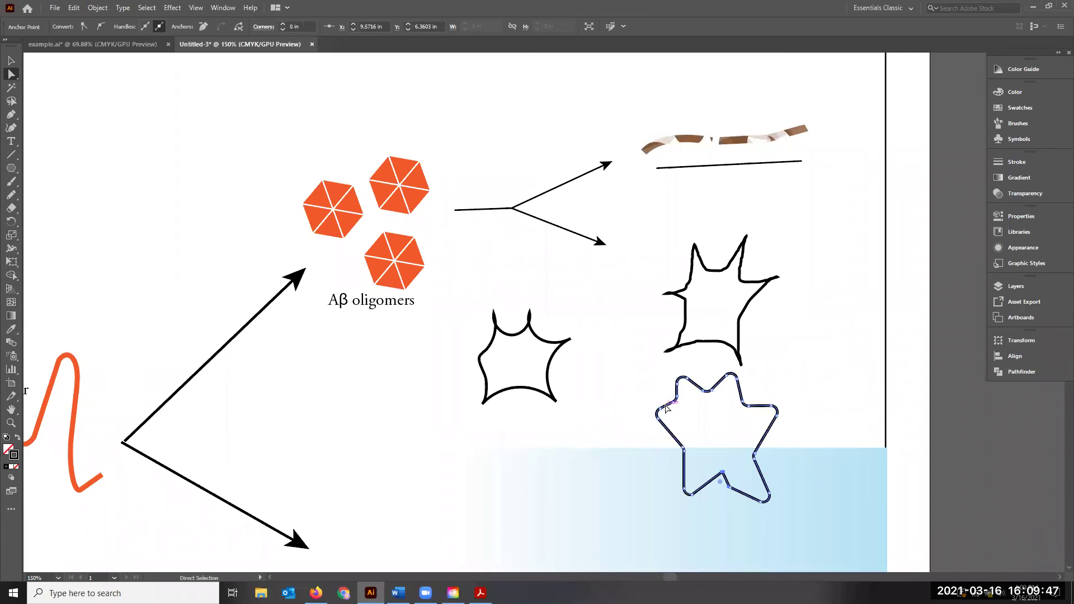
- Delete the Pen-drawn star and the smooth Pencil outline beside the Aβ oligomers label
key("v")
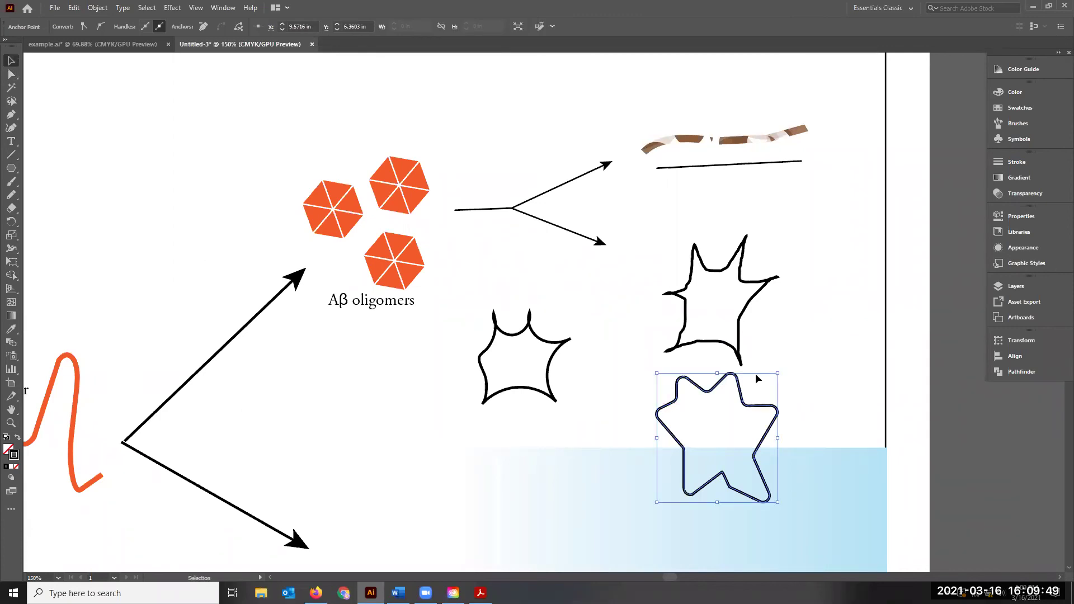
key("Delete")
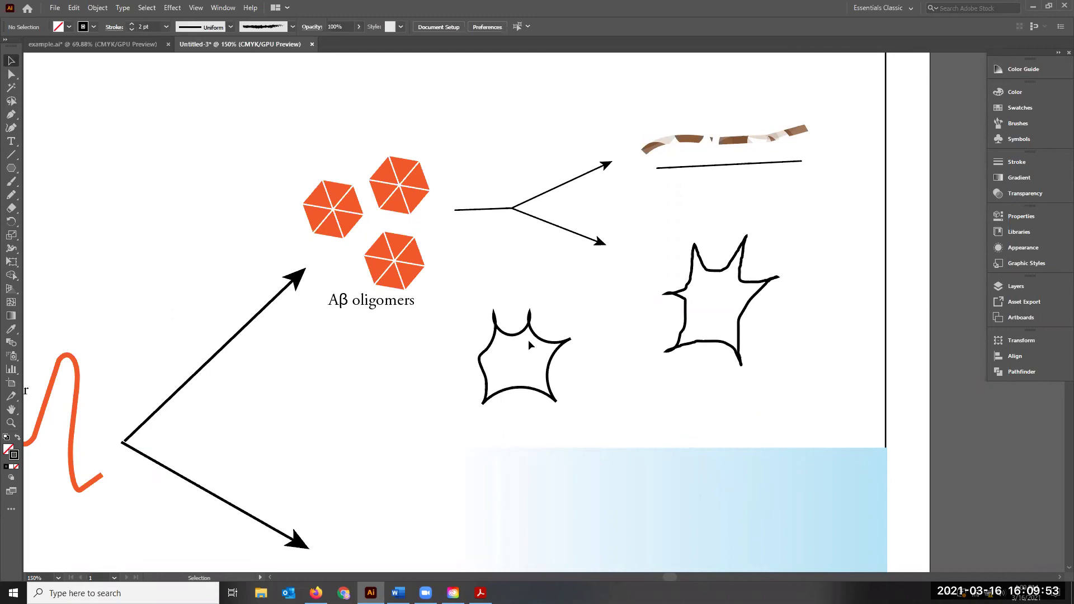
key("ctrl+z")
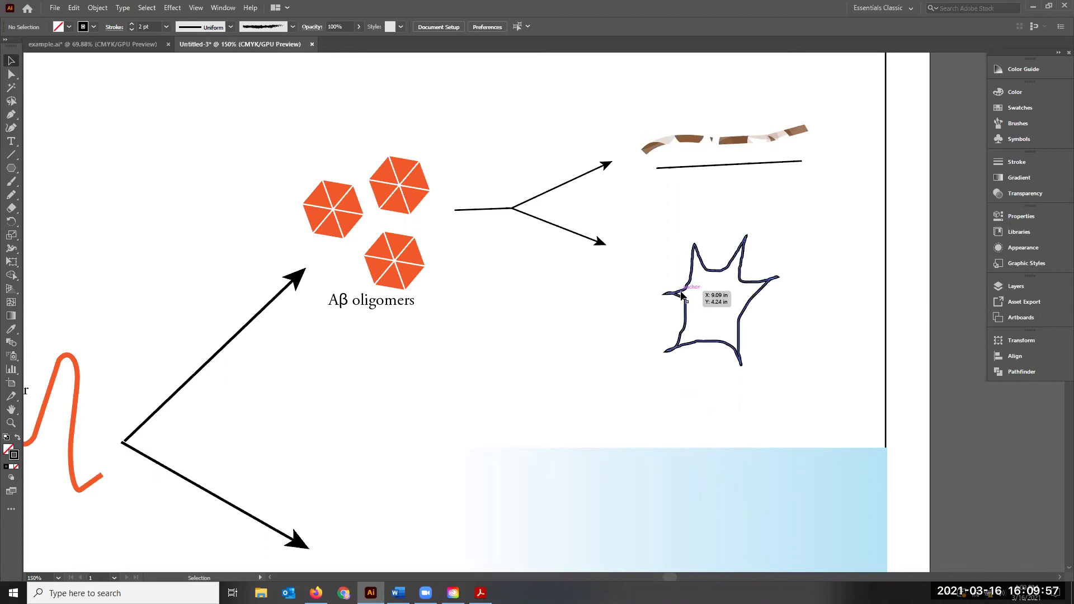
- Move anchor points on the spiky cell outline's pinched middle-left spike outward to separate its two edges
key("a")
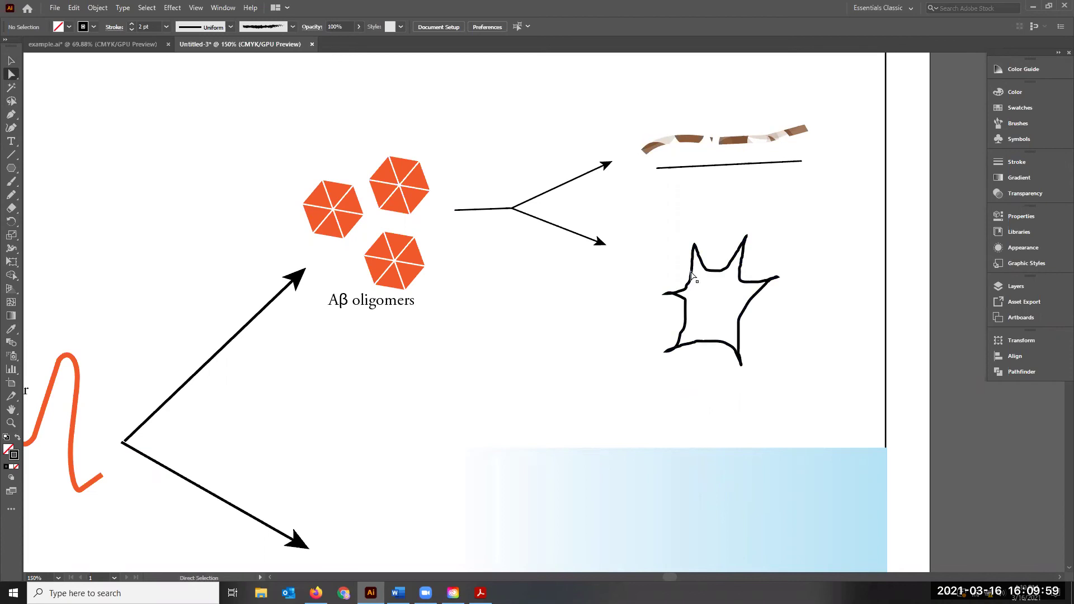
left_click(730, 307)
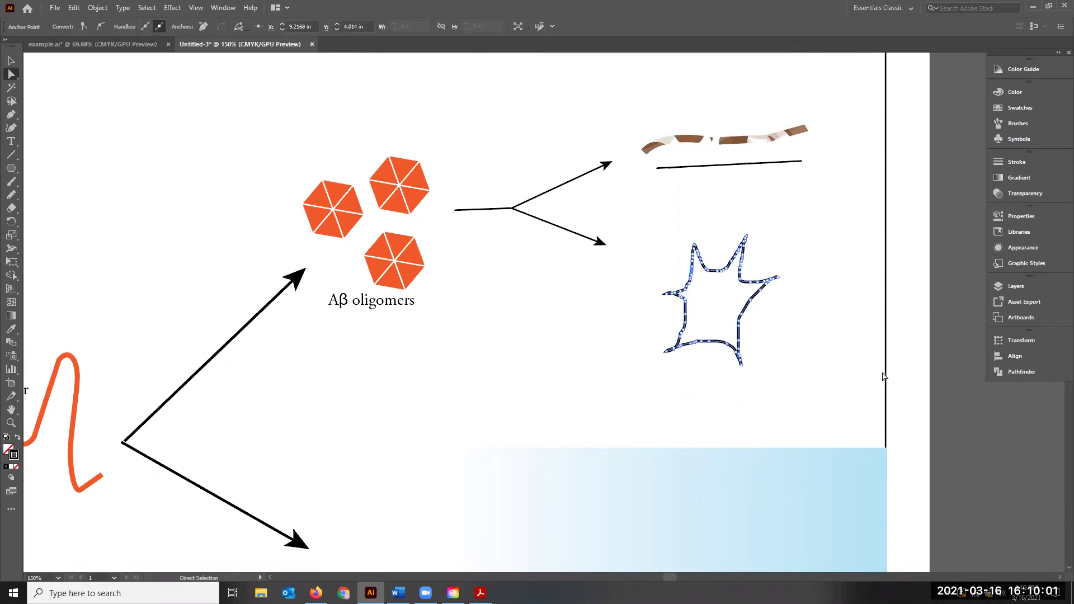
key("ctrl+=")
key("ctrl+=")
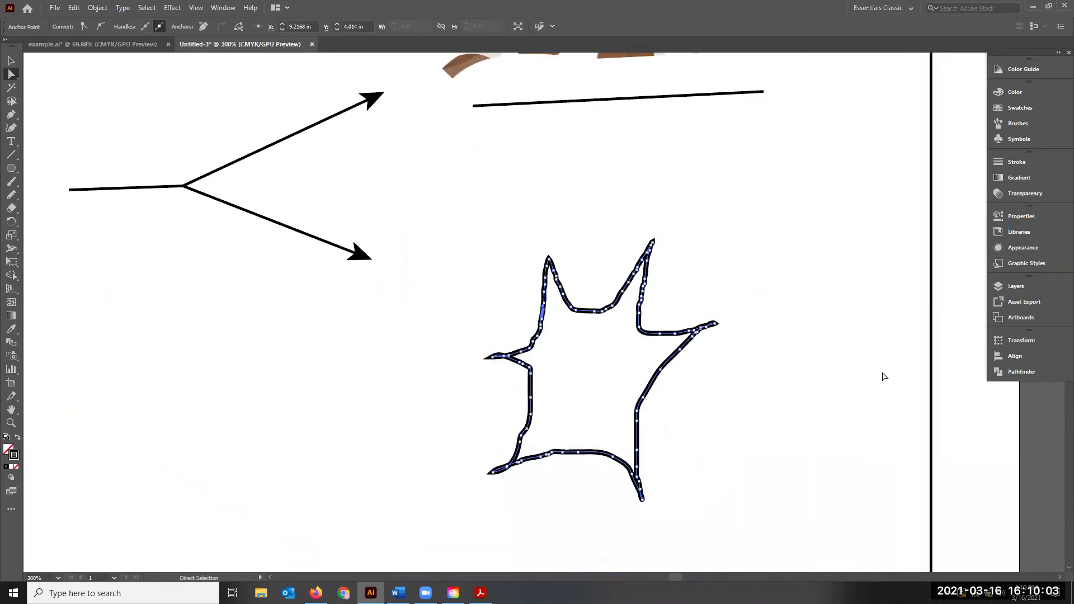
left_click_drag(530, 352, 507, 349)
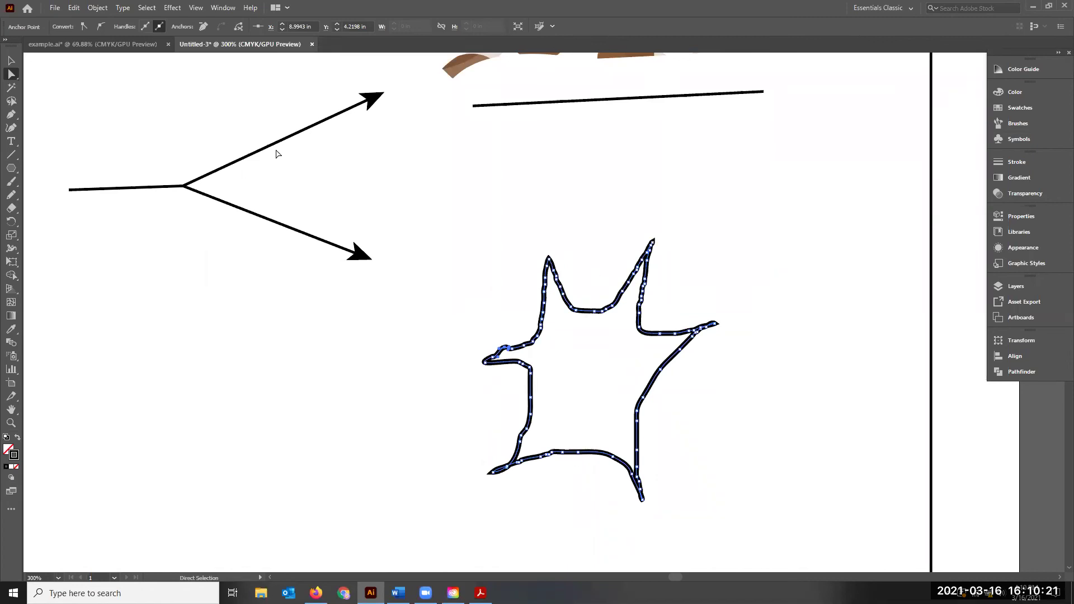
- Give the spiky cell shape an orange-red stroke and a brown fill from the swatches
key("ctrl+minus")
key("ctrl+minus")
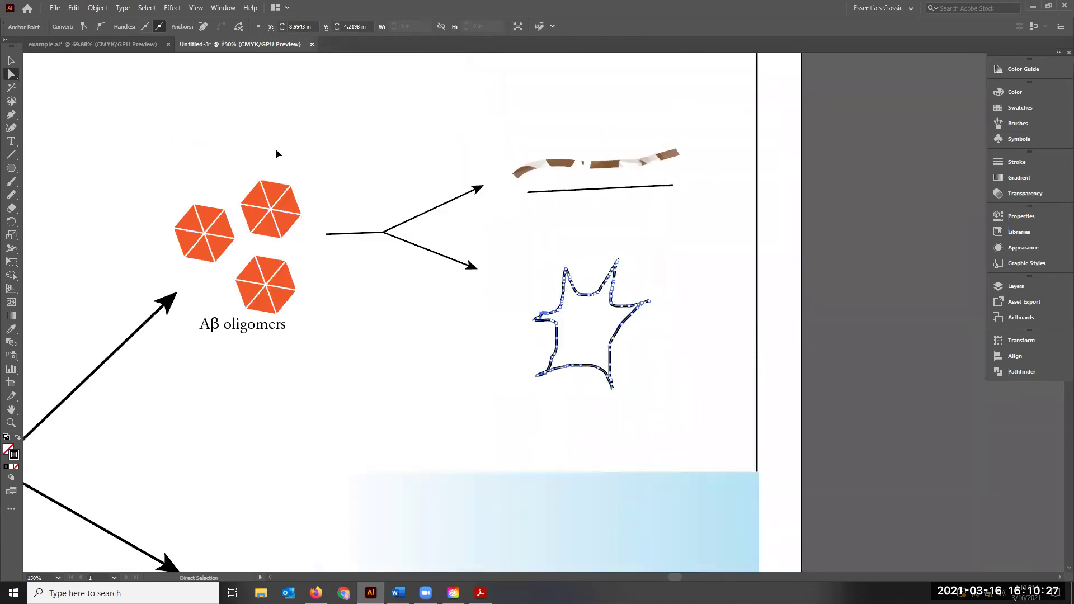
key("ctrl+minus")
left_click(994, 97)
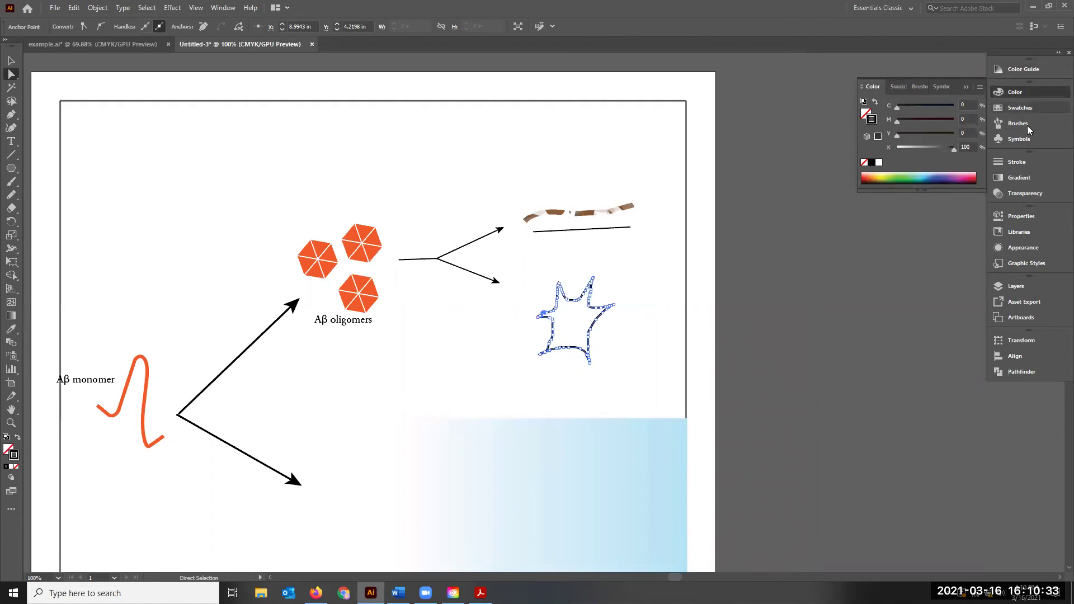
left_click(1026, 108)
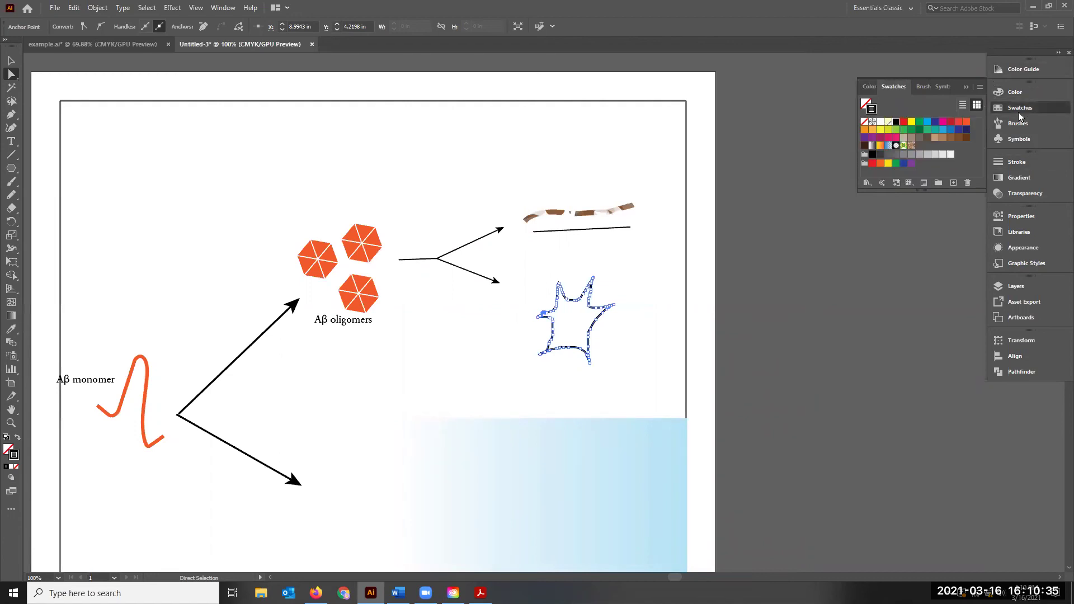
left_click(967, 126)
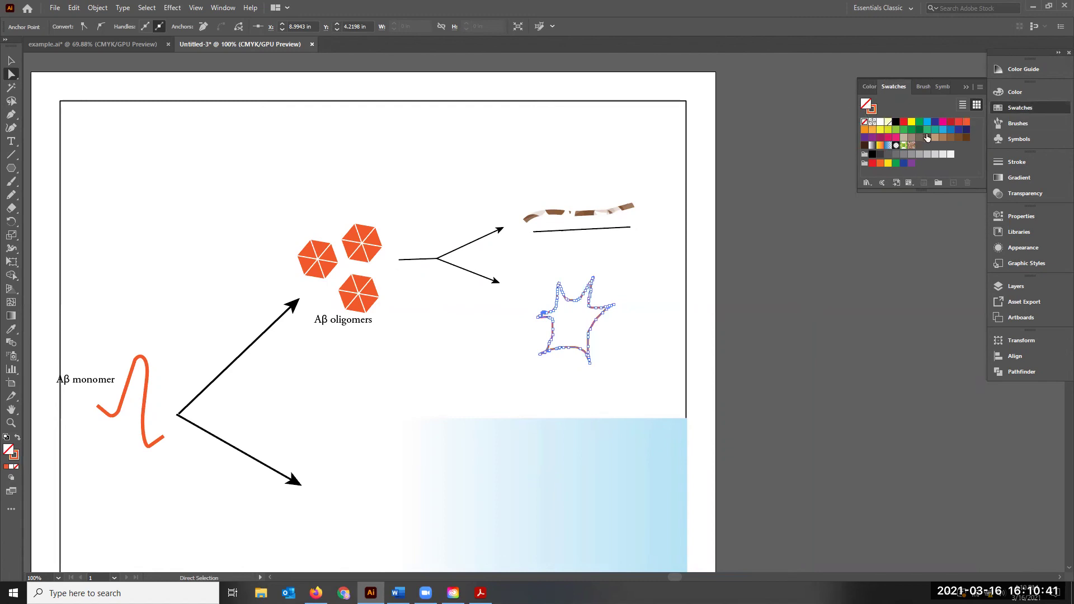
left_click(950, 137)
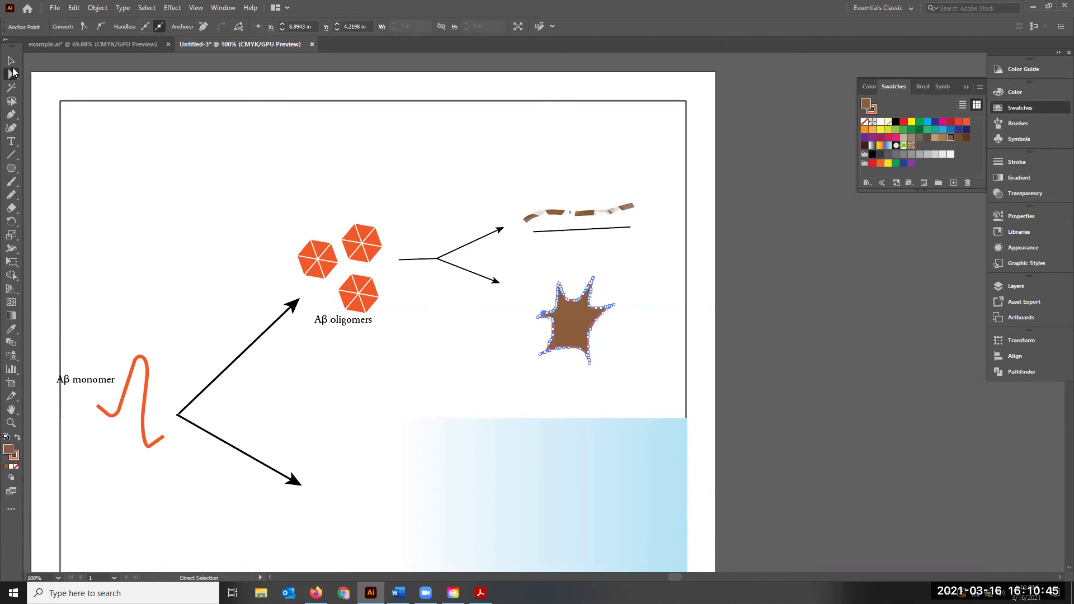
left_click(11, 61)
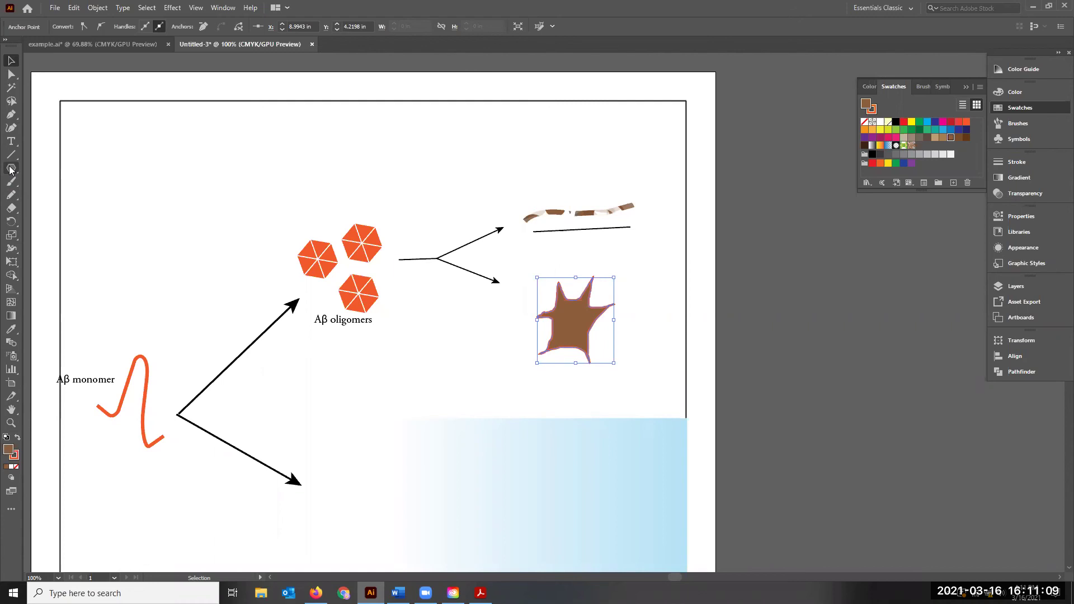
- Try drawing a small closed Pencil outline, about 0.34 by 0.26 in, in the middle of the brown cell, and undo it
left_click(15, 132)
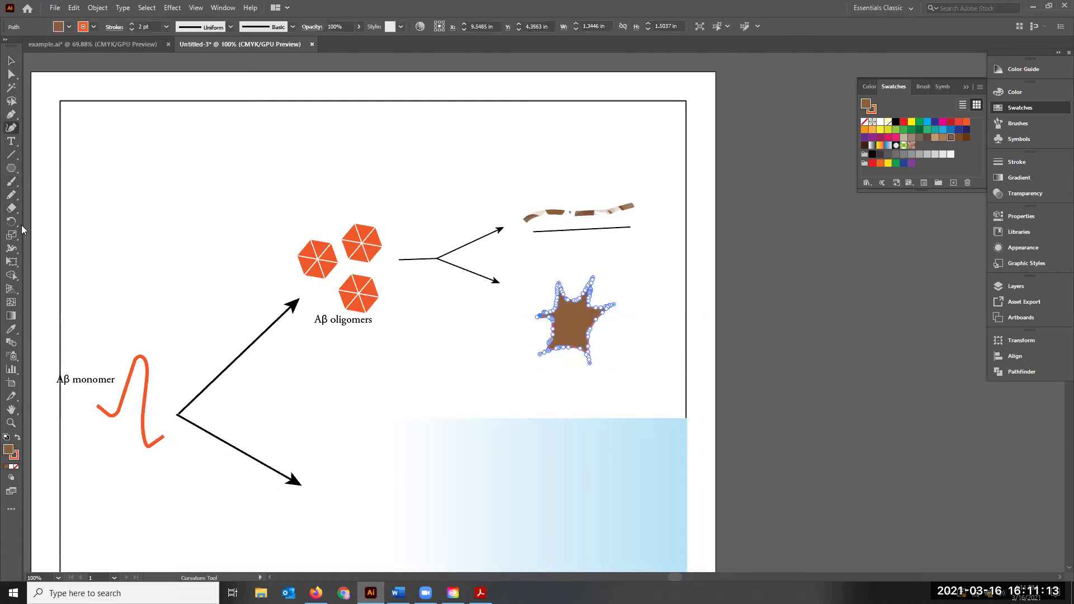
key("n")
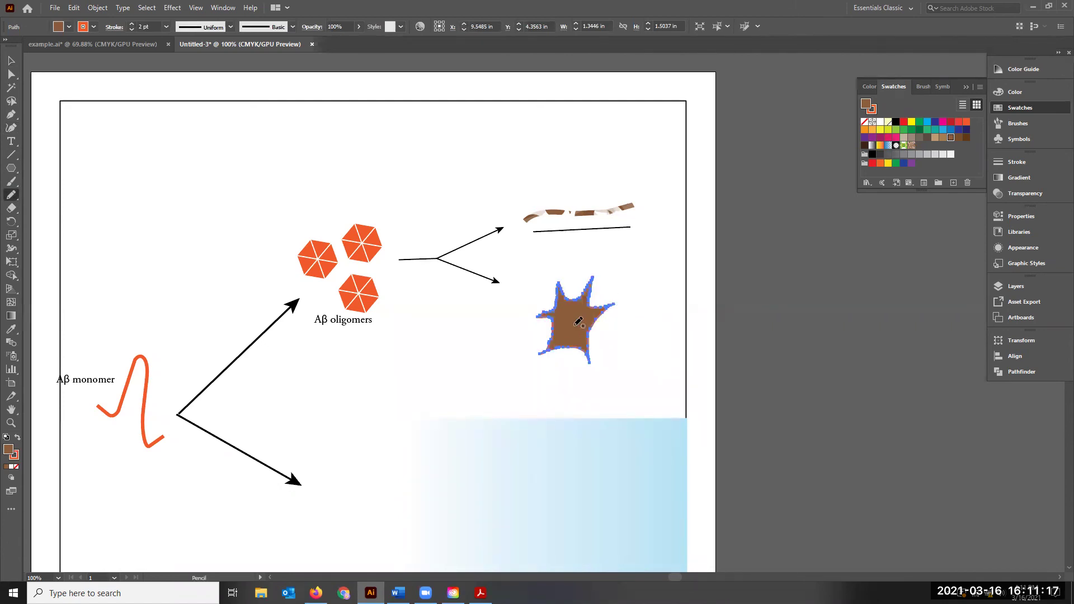
mouse_move(579, 322)
left_mouse_down()
mouse_move(585, 313)
mouse_move(576, 323)
mouse_move(568, 313)
mouse_move(584, 313)
left_mouse_up()
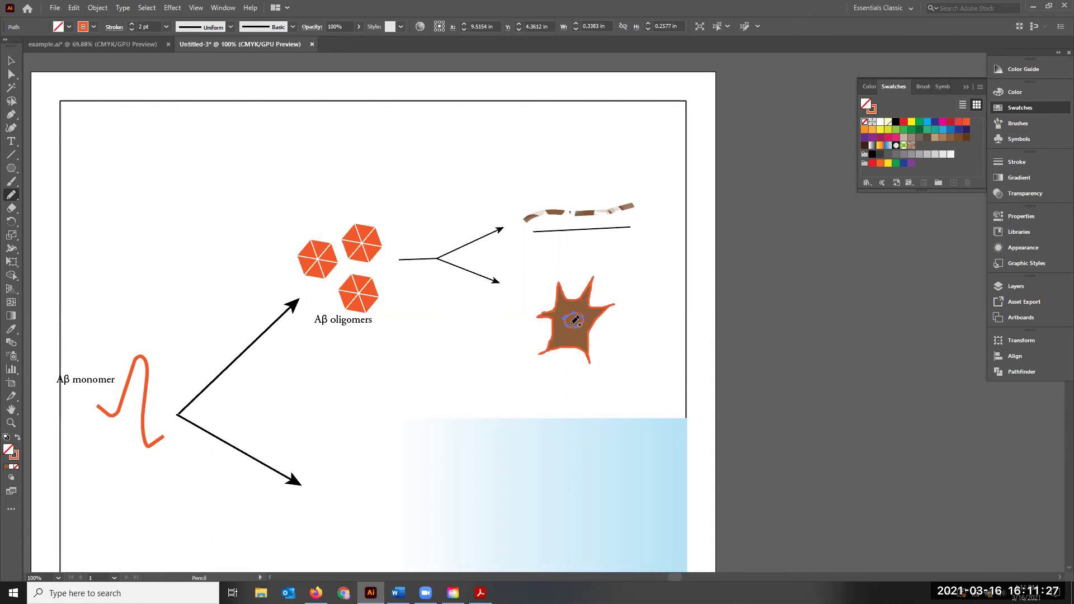
key("ctrl")
key("Return")
key("Return")
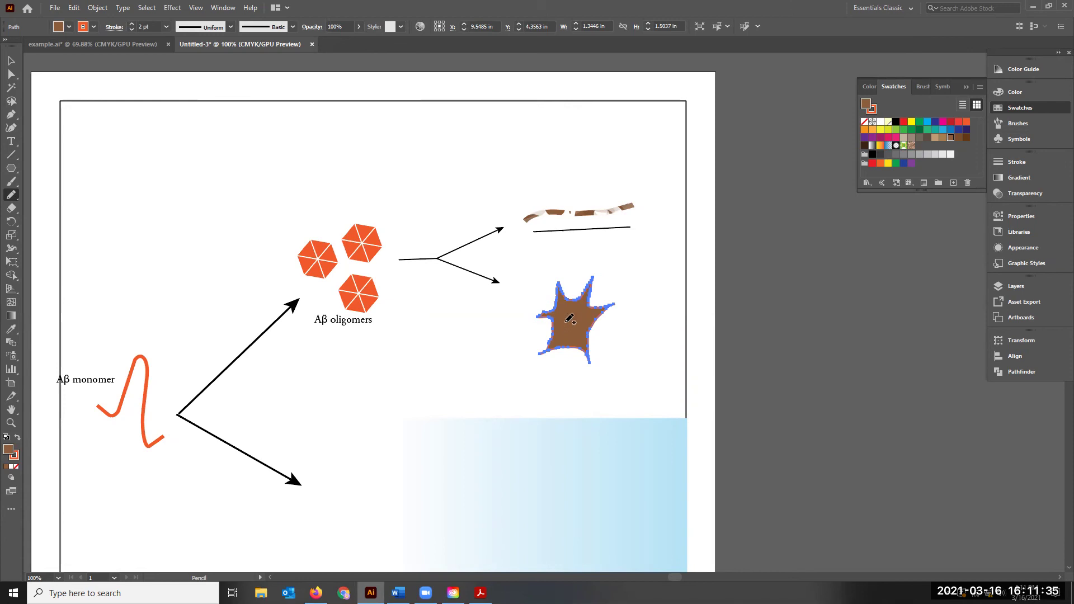
- Draw a closed Pencil nucleus about 0.31 by 0.30 in inside the brown cell and fill it with orange-red
mouse_move(574, 316)
left_mouse_down()
mouse_move(579, 330)
mouse_move(566, 326)
left_mouse_up()
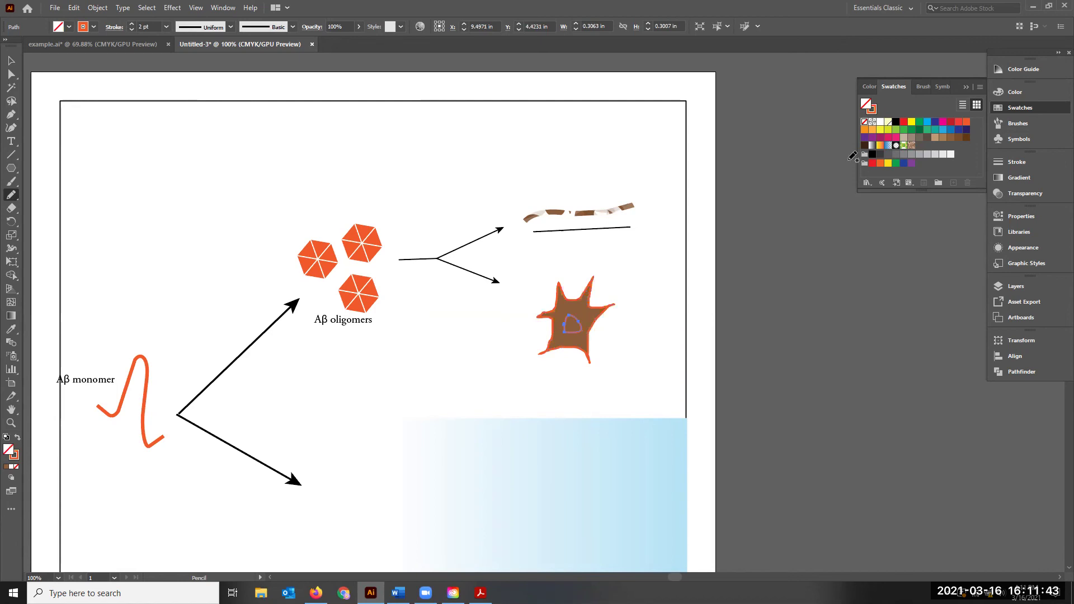
left_click(966, 122)
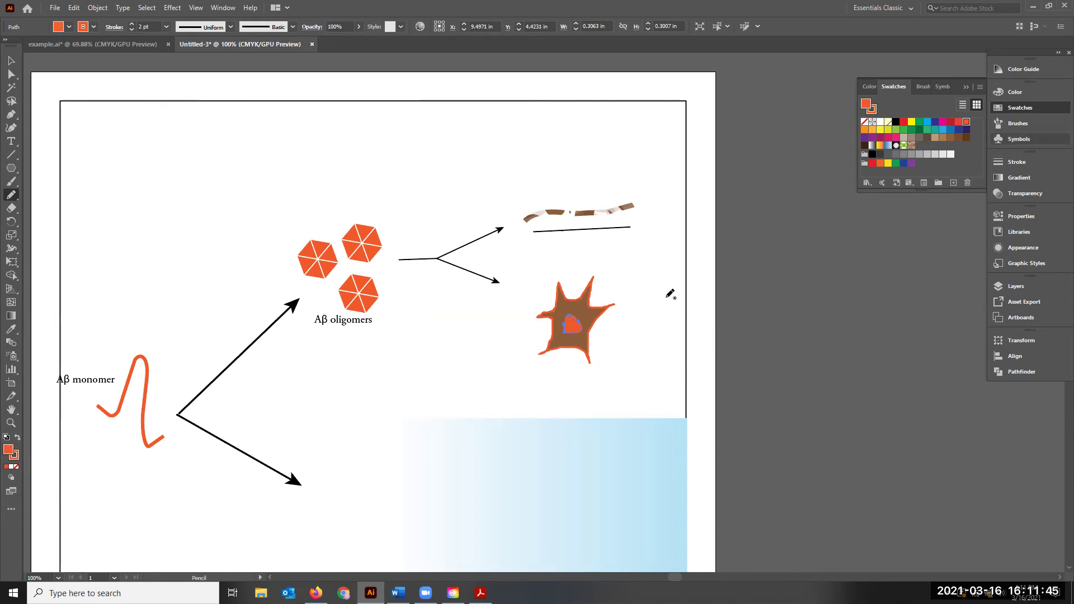
left_click(11, 61)
left_click(609, 395)
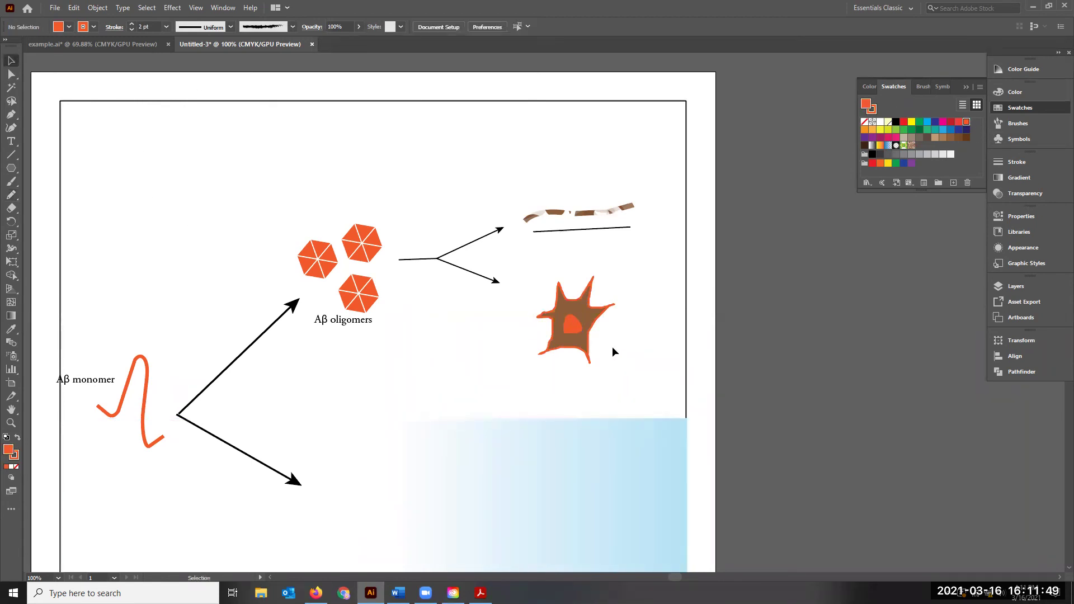
- Shrink the orange-red nucleus slightly and keep it near the middle of the brown cell body
key("ctrl+z")
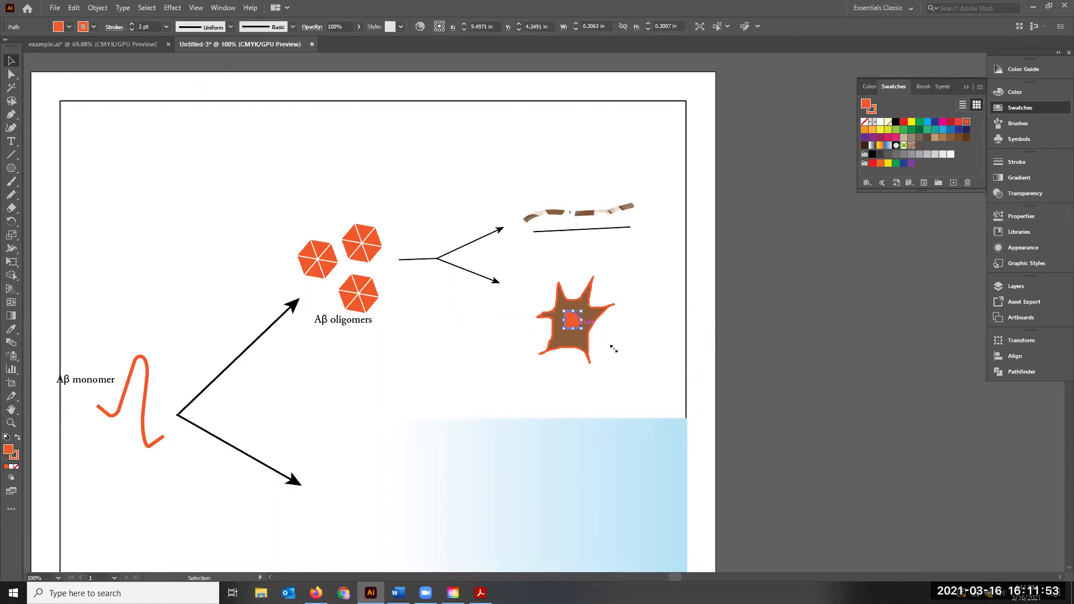
left_click_drag(580, 330, 579, 332)
left_click(649, 327)
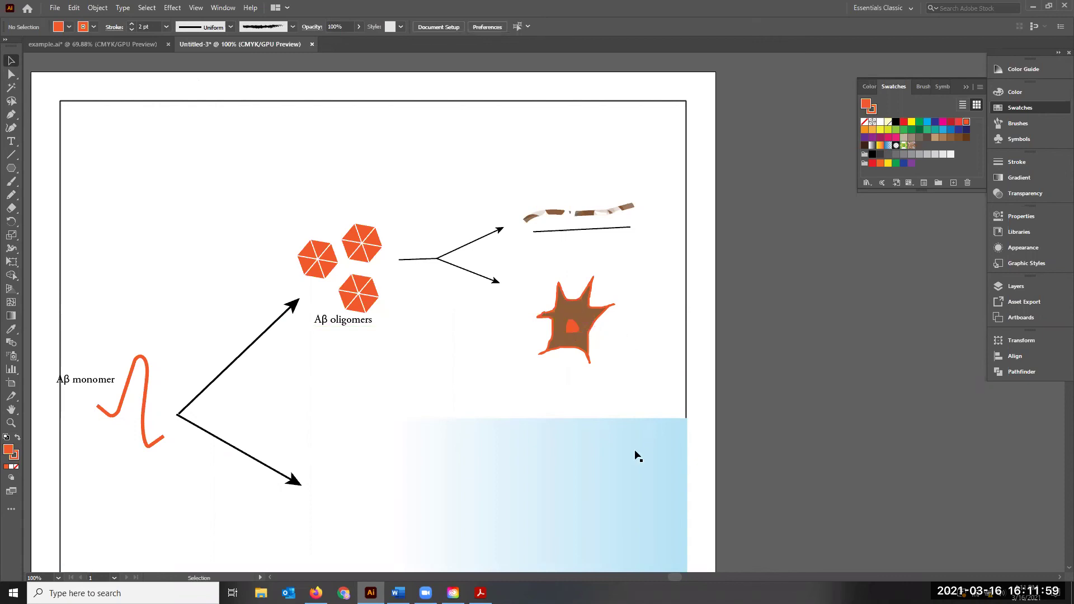
- Check the Cytotoxicity cell in the article PDF and view the files in the Google Drive workshop's Example folder
key("alt+Tab")
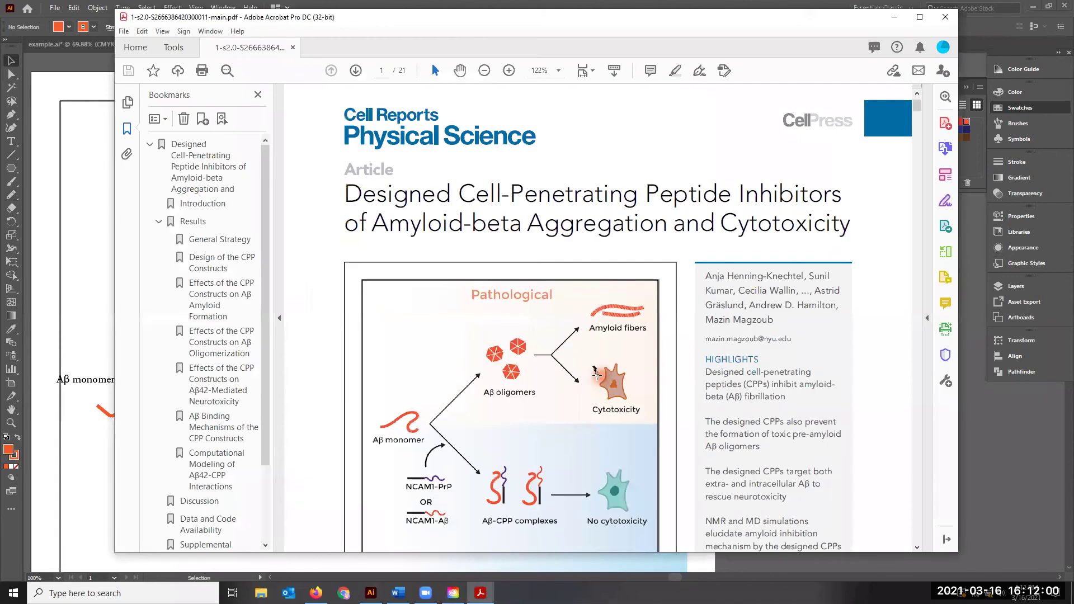
left_click(893, 21)
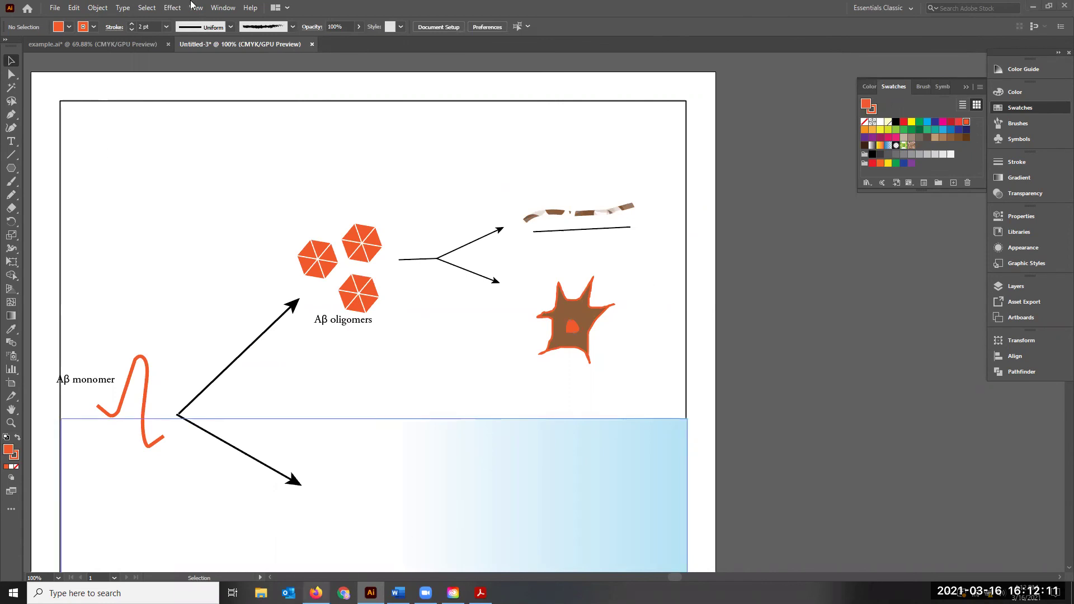
left_click(316, 593)
left_click(222, 198)
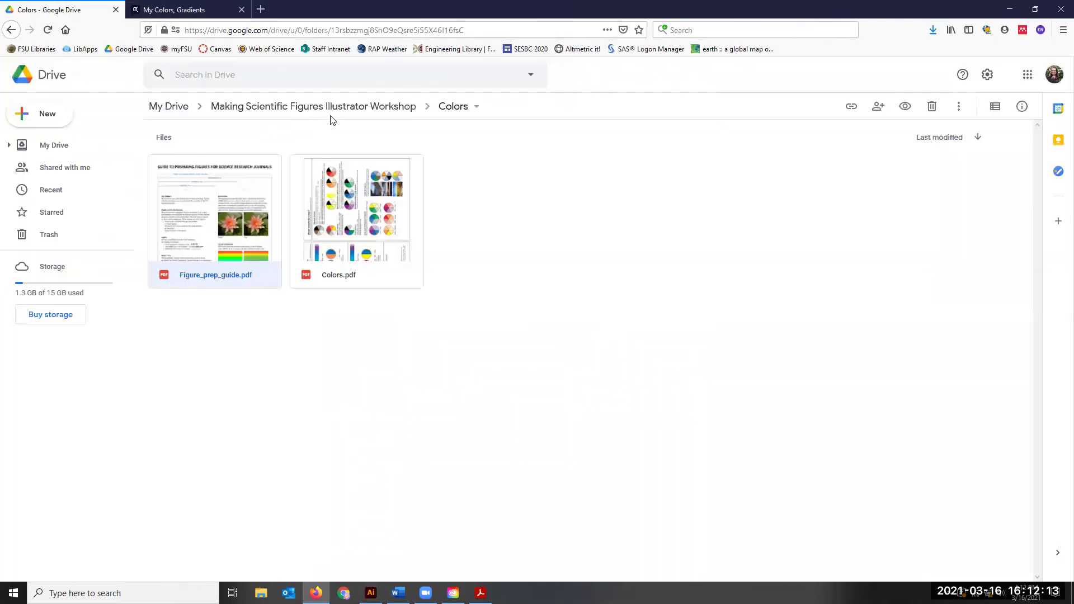
left_click(391, 106)
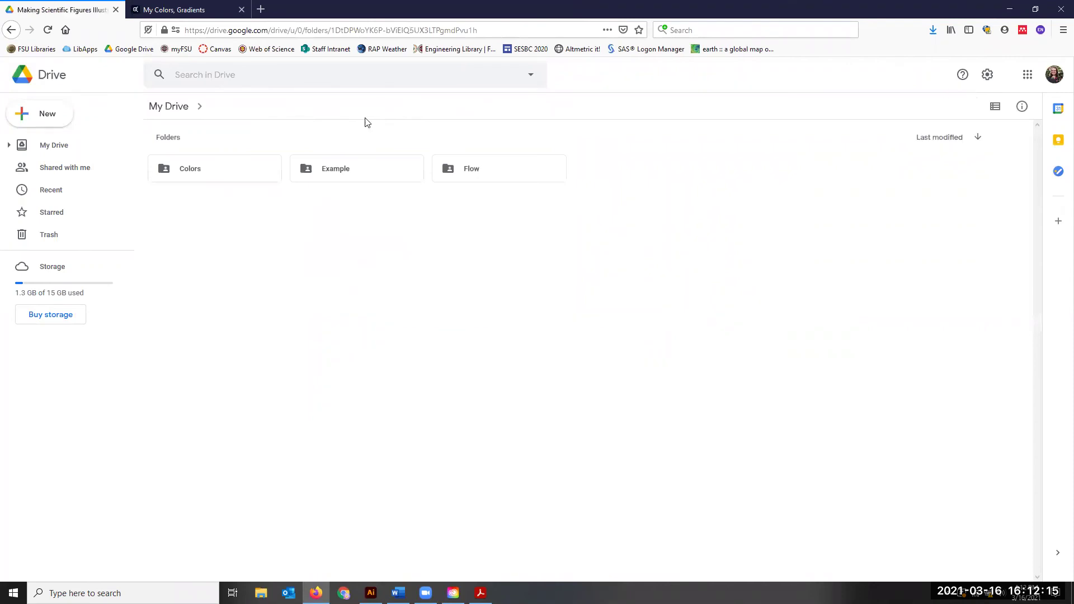
left_click(336, 167)
double_click(337, 168)
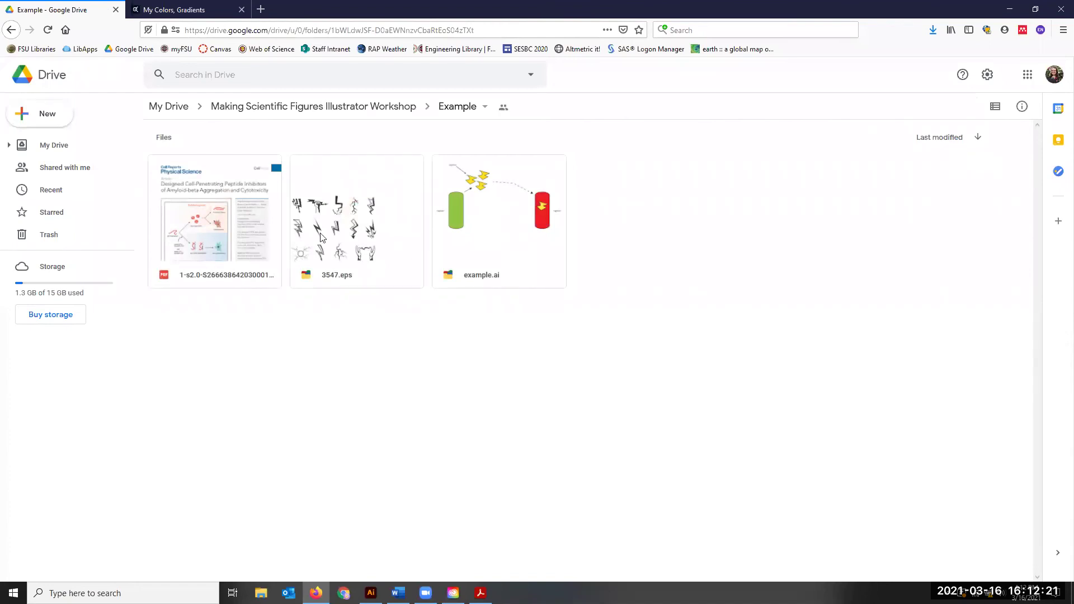
left_click(1011, 10)
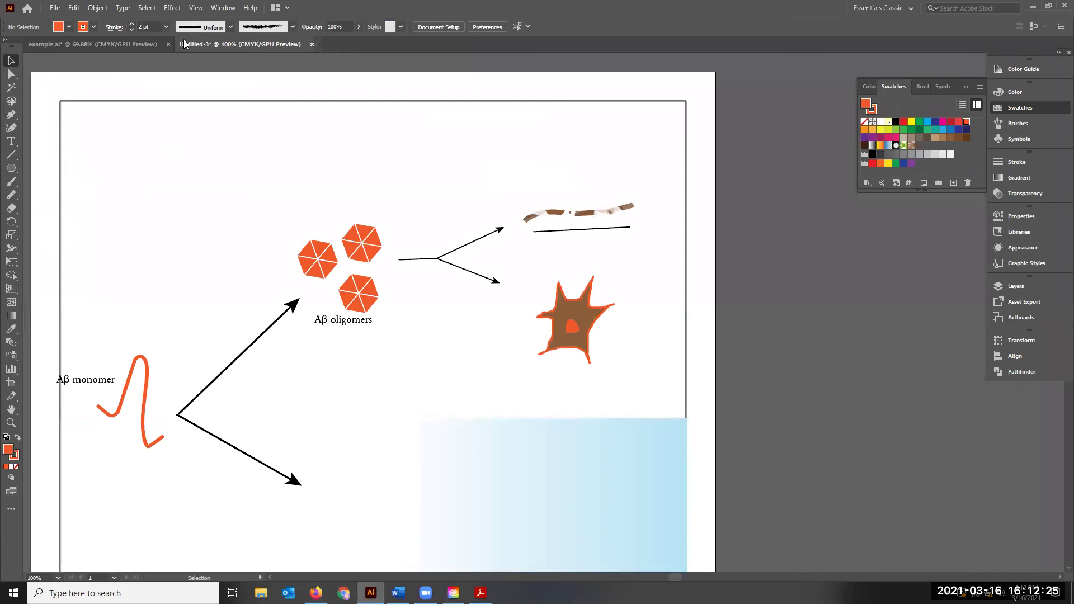
- Open the lightning bolt artwork file 3547 (EPS) from the Desktop in Illustrator
left_click(56, 8)
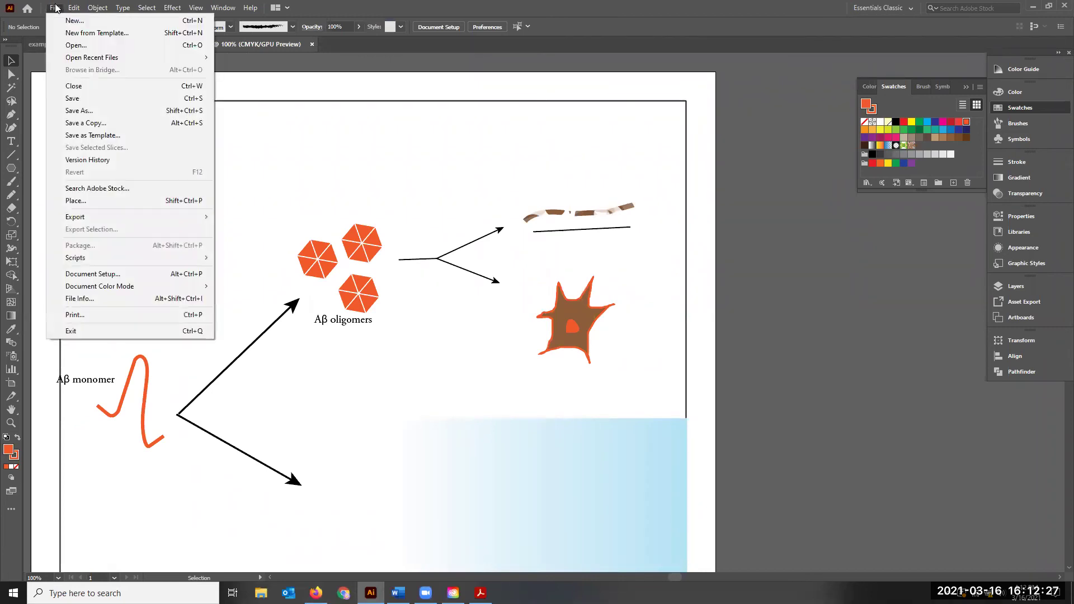
left_click(71, 47)
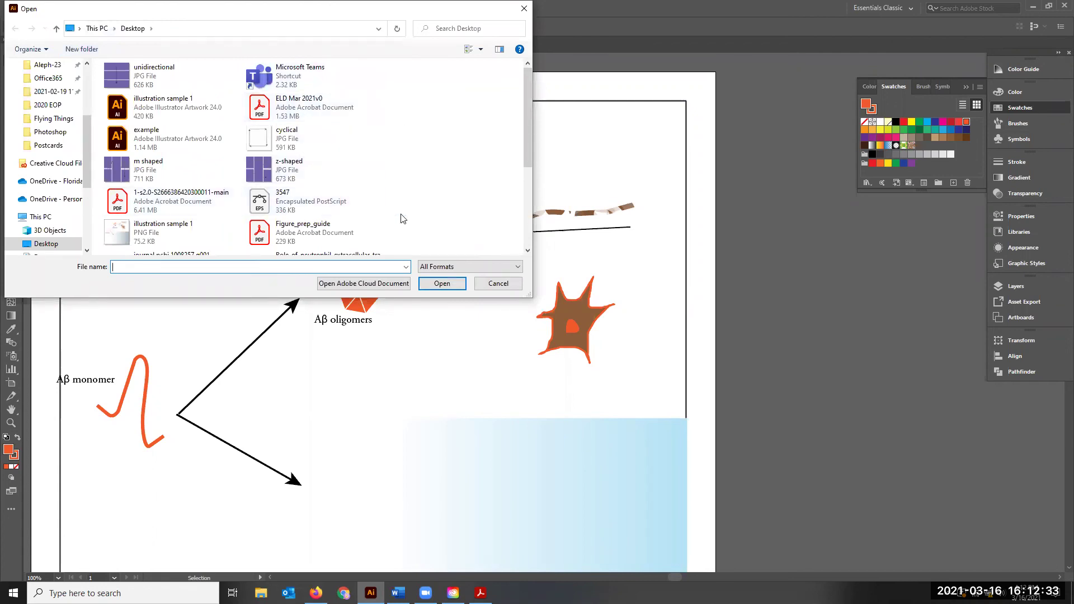
left_click(305, 213)
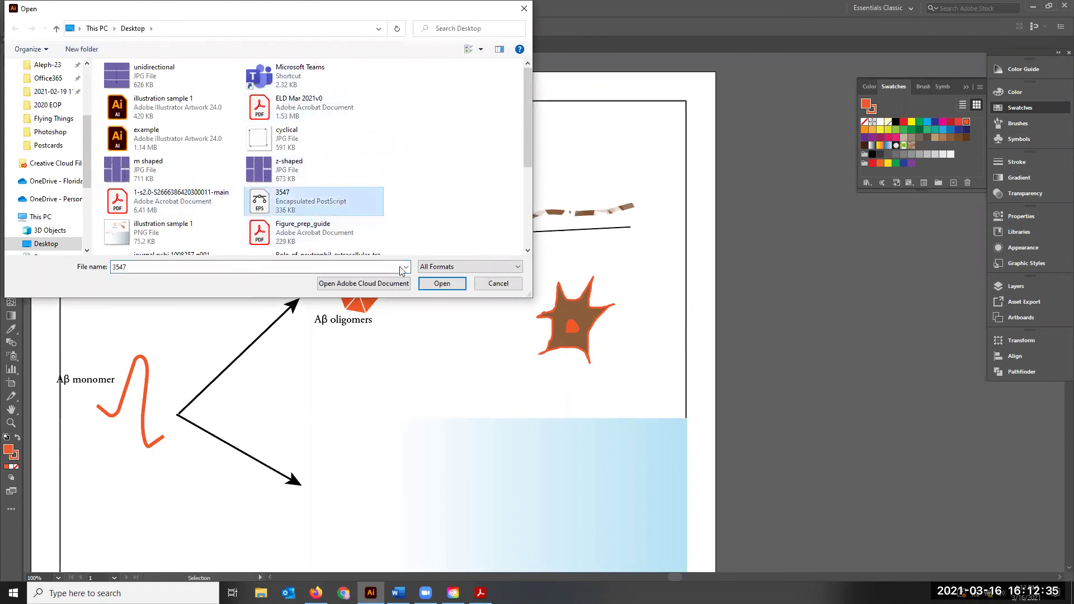
key("Return")
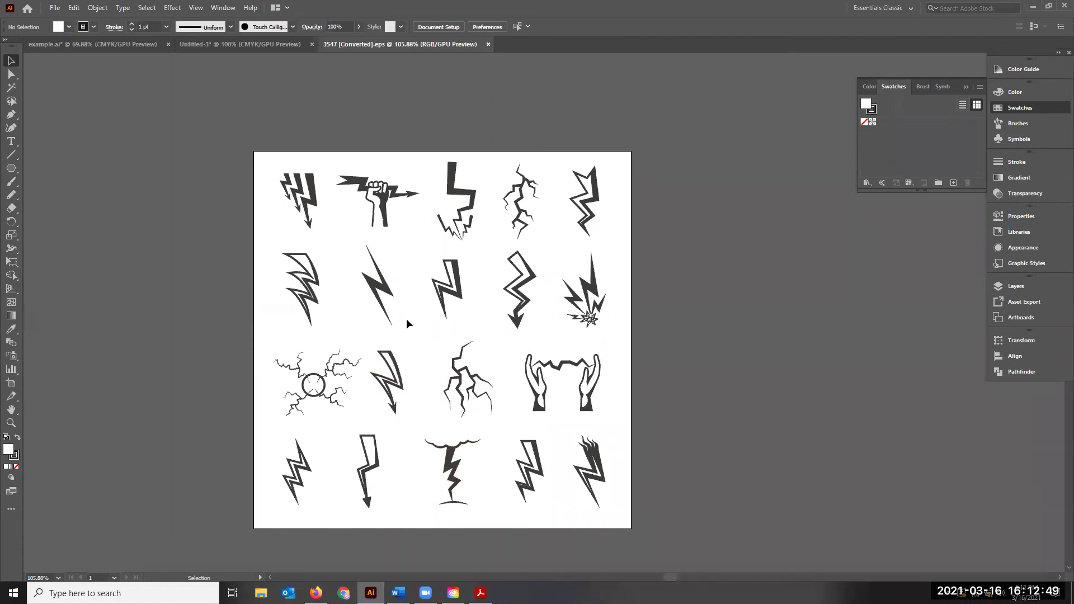
- Copy the first lightning bolt in the bottom row of 3547.eps into Untitled-3, placing it beside the artboard's right edge
left_click(305, 464)
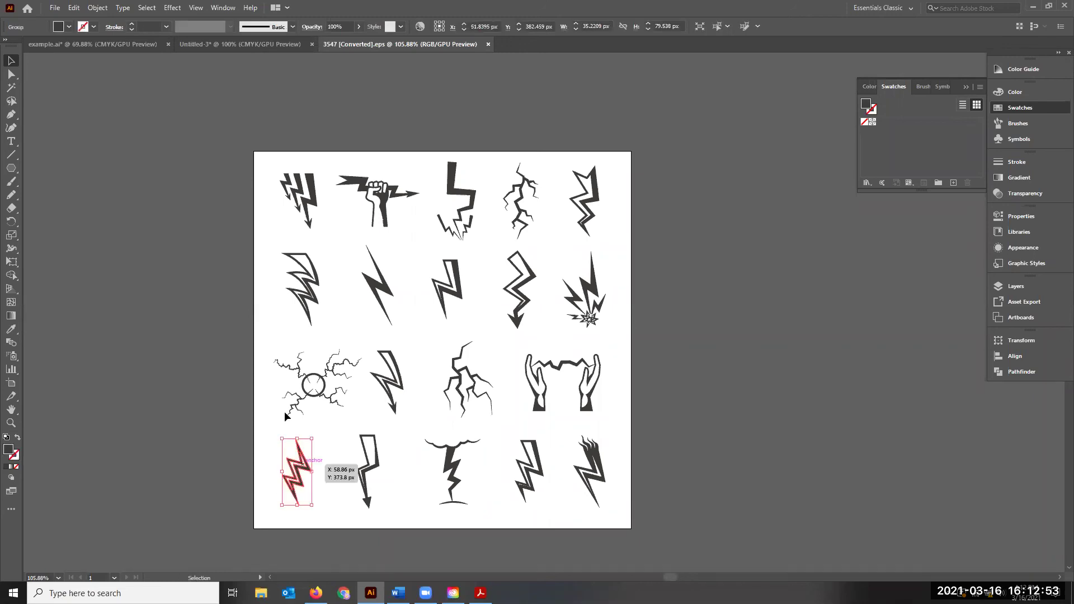
left_click(208, 45)
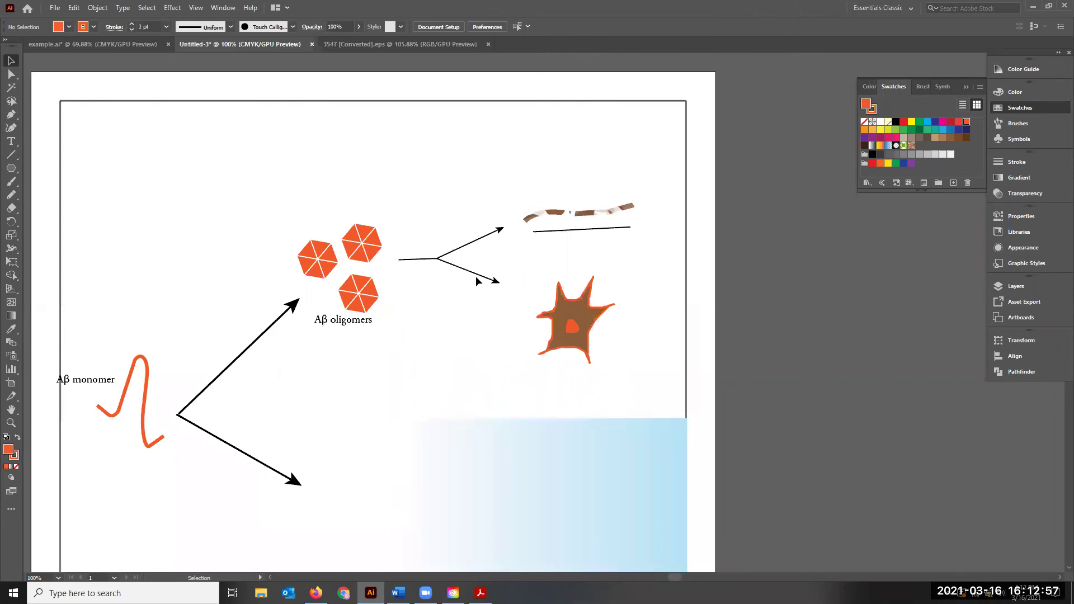
key("ctrl+v")
left_click_drag(551, 318, 766, 297)
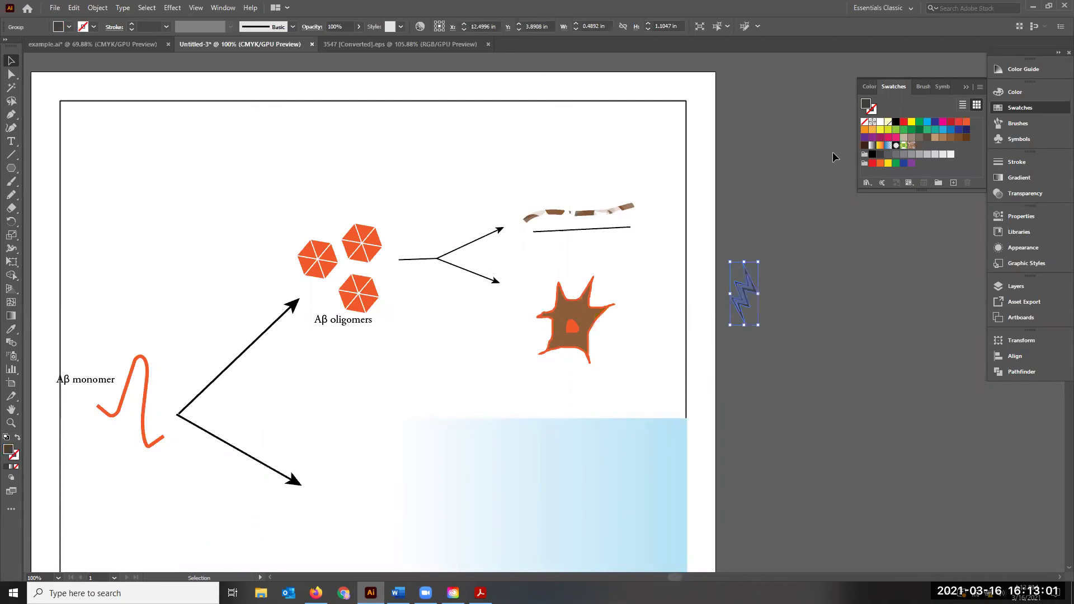
- Apply a black stroke to the copied lightning bolt and deselect it
left_click(870, 108)
left_click(896, 121)
left_click(841, 260)
- Scale the black lightning bolt down to about half its height and place it at the brown cell's upper-left side
left_click(744, 305)
left_click_drag(753, 317, 745, 297)
left_click_drag(737, 288, 539, 293)
left_click(805, 280)
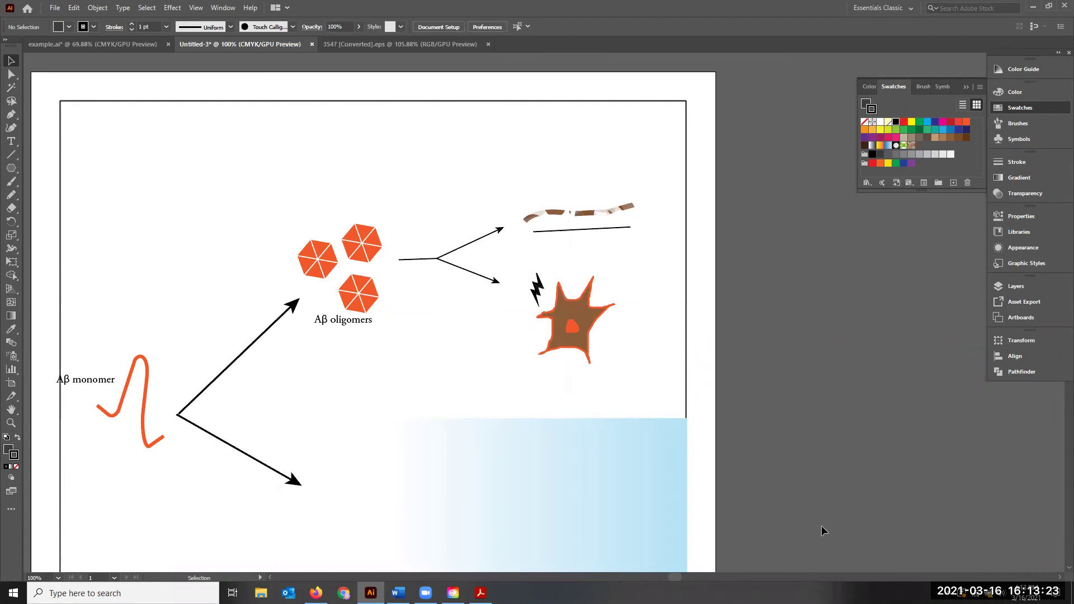
- Switch to Firefox, search for pixabay in a new tab, and look through the Pixabay site's Vectors page
left_click(360, 46)
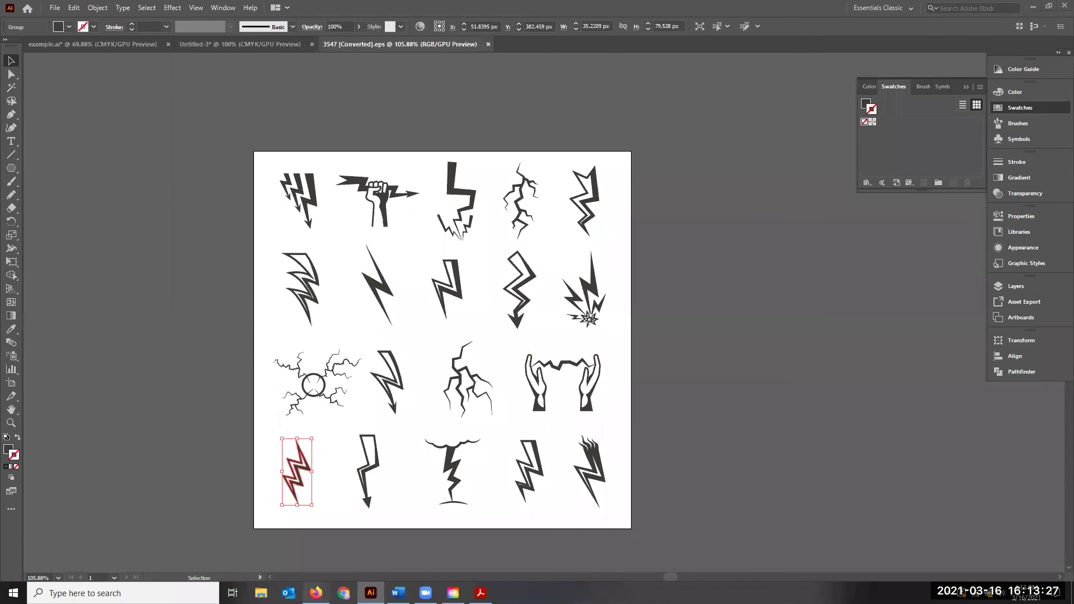
left_click(316, 593)
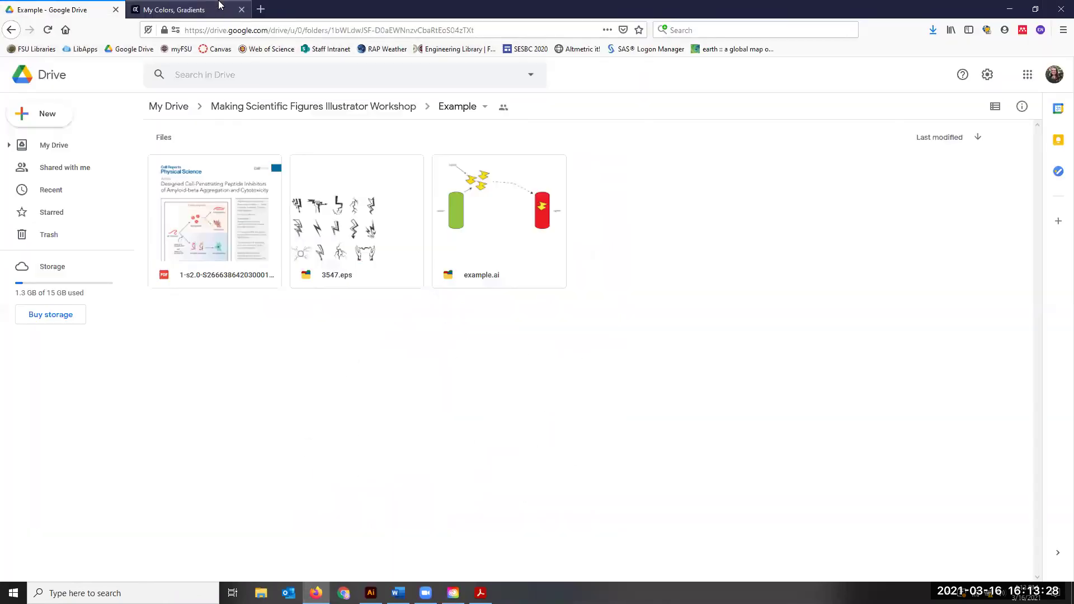
left_click(261, 10)
type("pi")
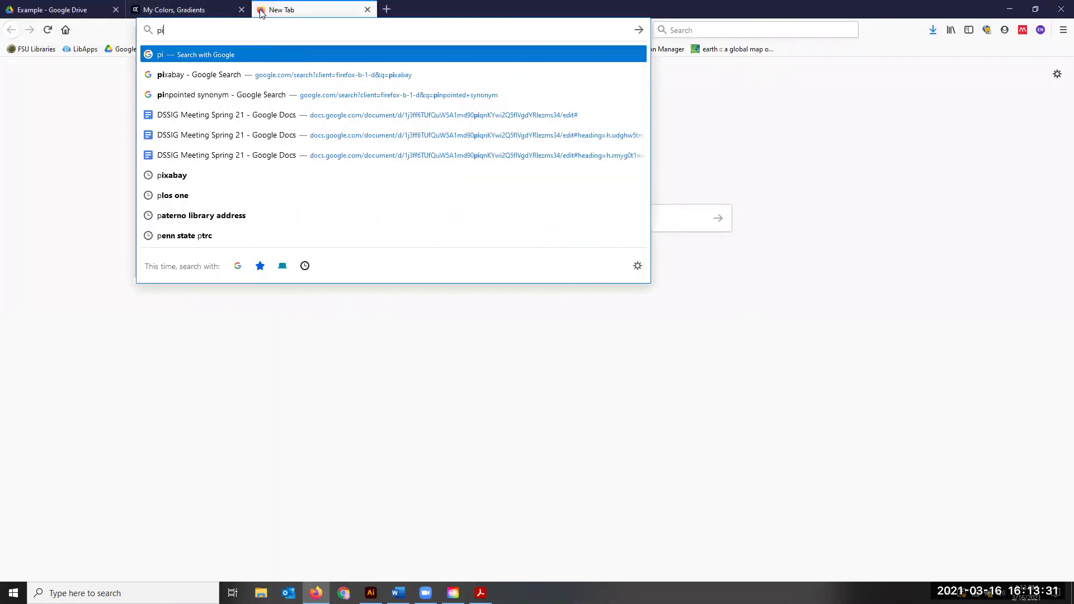
type("xabay")
key("Return")
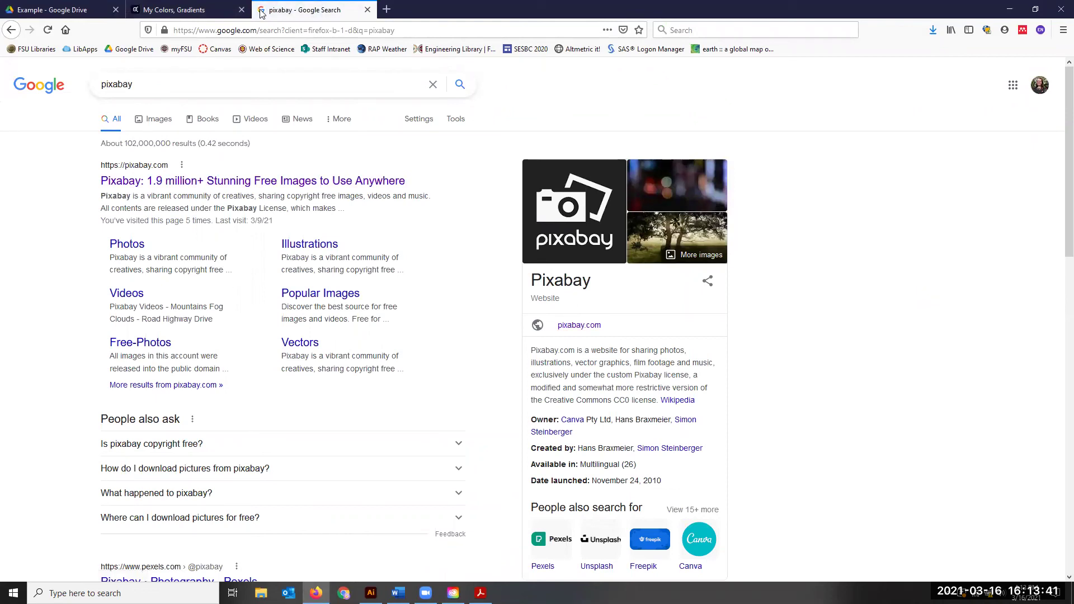
left_click(271, 188)
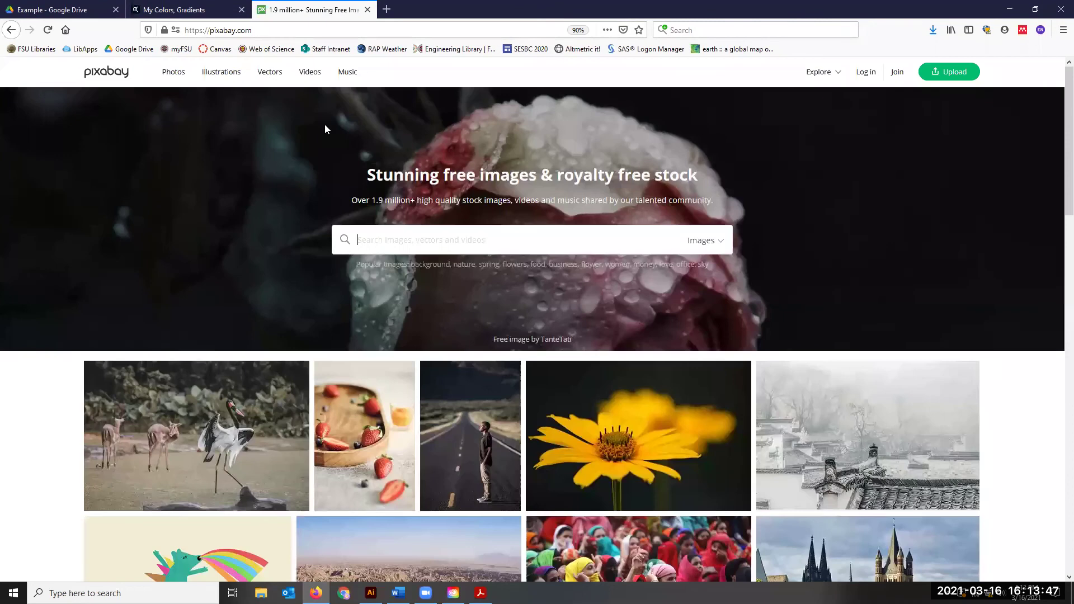
left_click(271, 74)
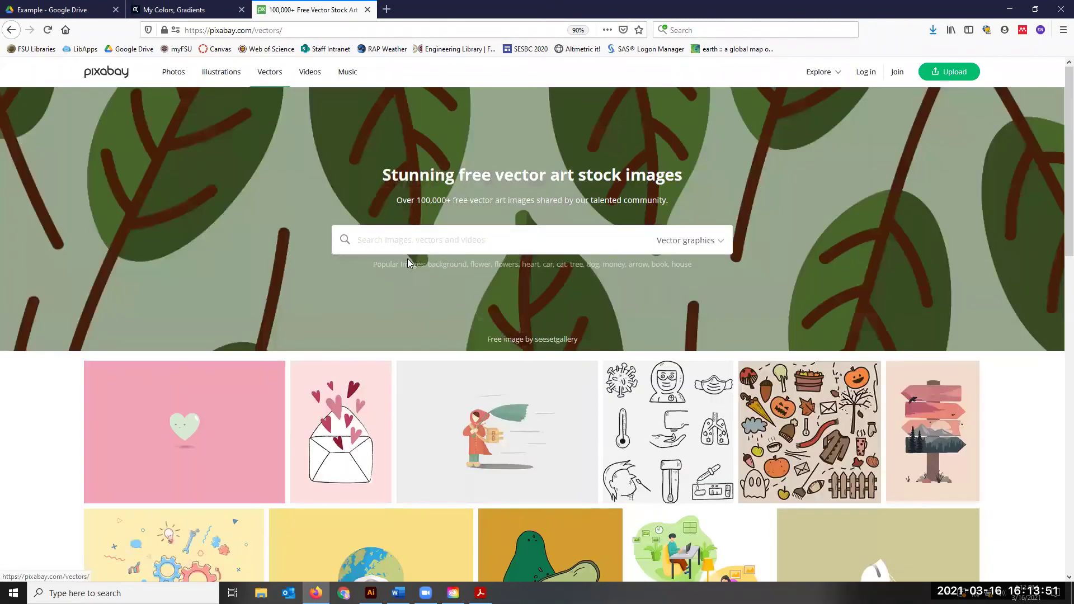
scroll(407, 258, "down", 4)
scroll(408, 258, "up", 4)
- Open the Freepik website in the same tab and sign in with a Google account
left_click(232, 29)
type("freepik")
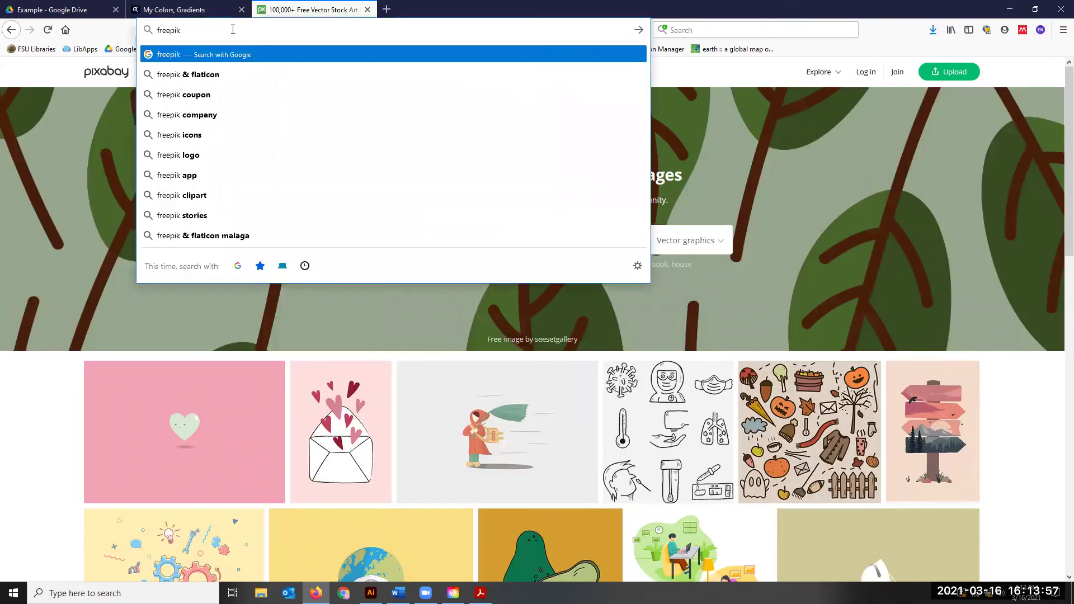
key("Return")
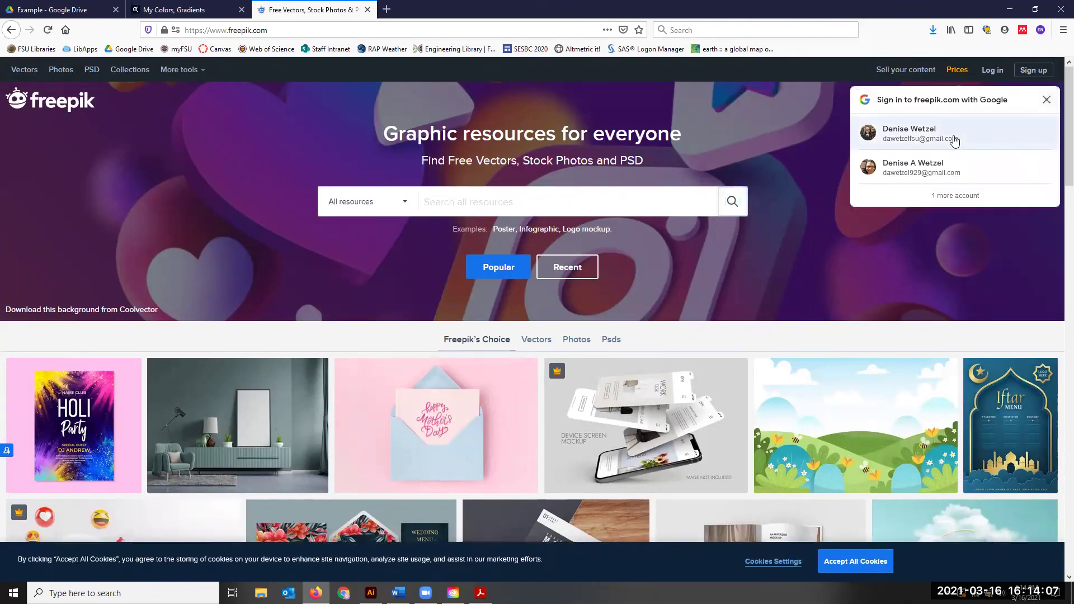
left_click(952, 139)
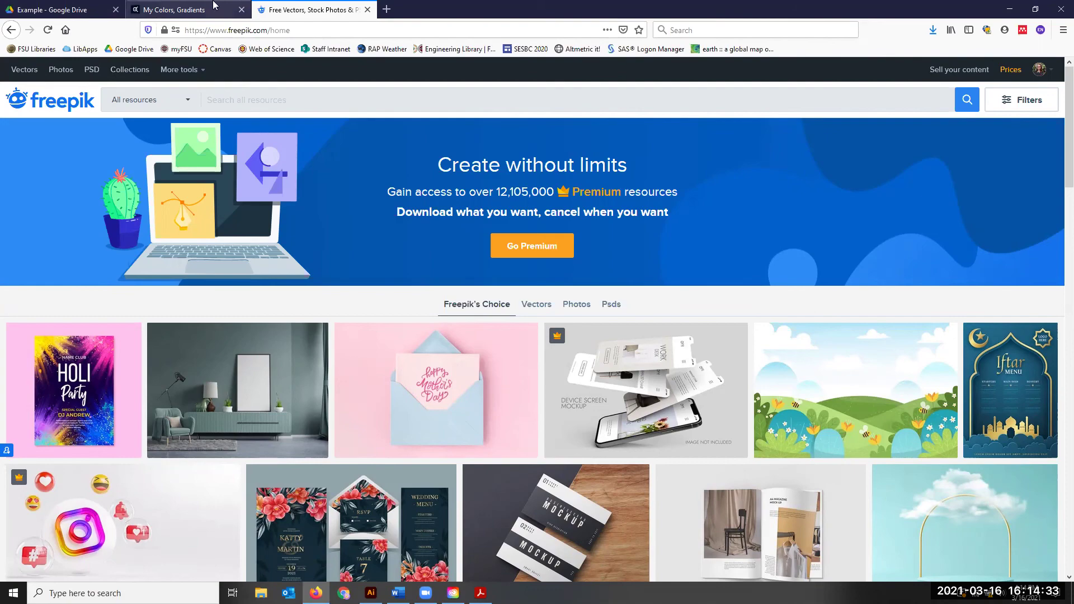
- Return to Untitled-3 in Illustrator and check the Cytotoxicity cell and its lightning bolt against the journal article's figure in Acrobat
left_click(1008, 11)
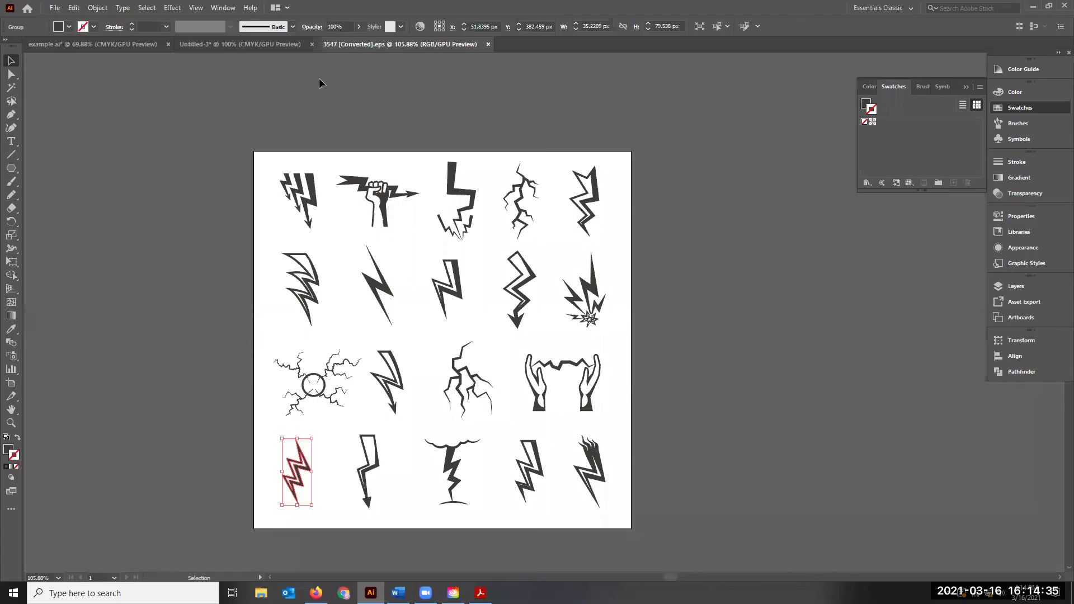
left_click(263, 43)
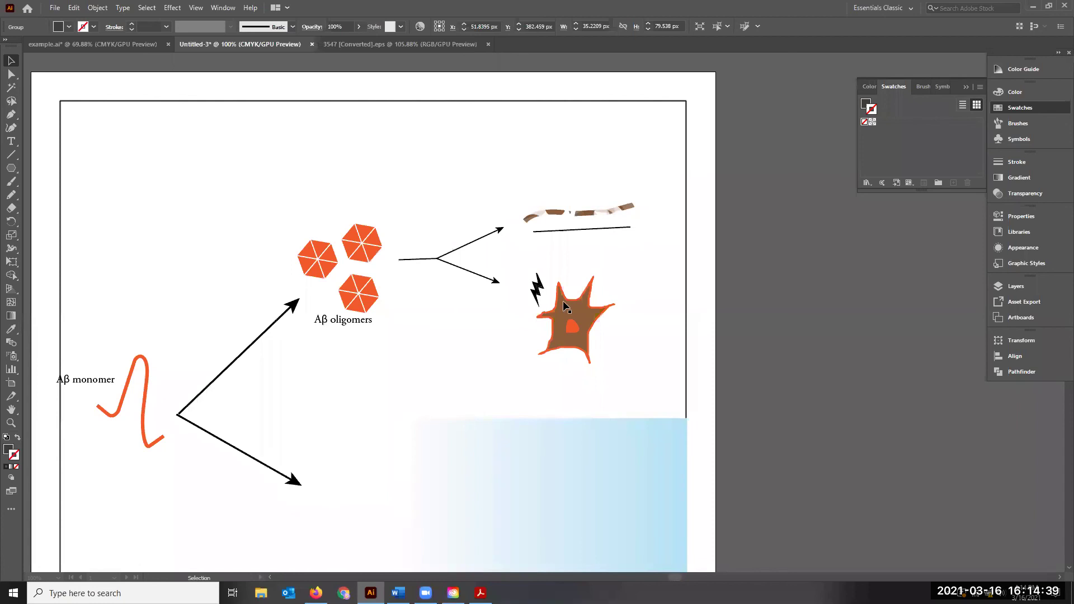
left_click(589, 378)
key("alt+Tab")
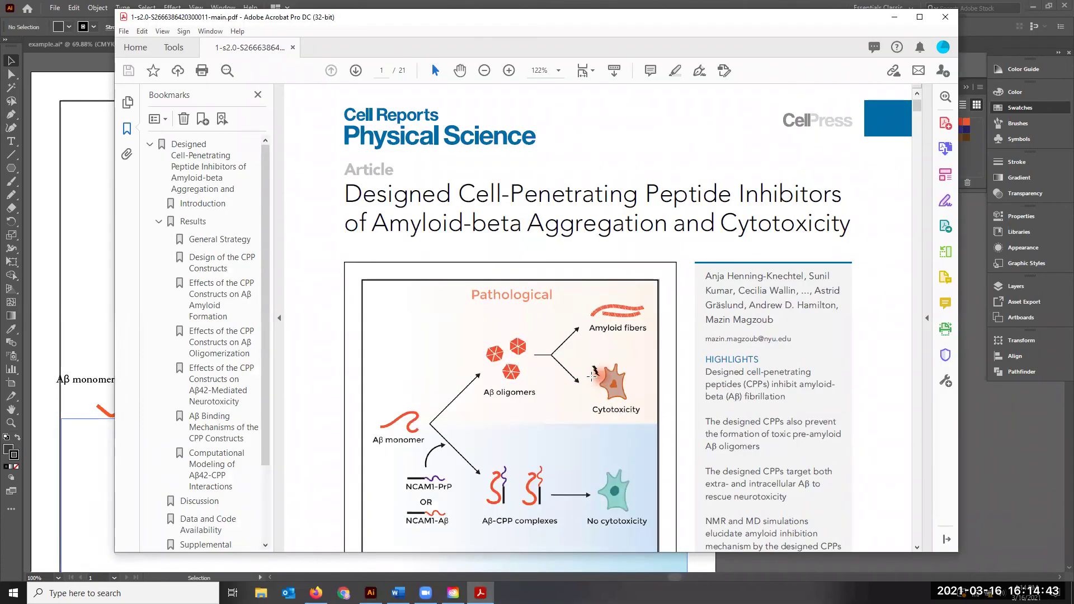
left_click(895, 16)
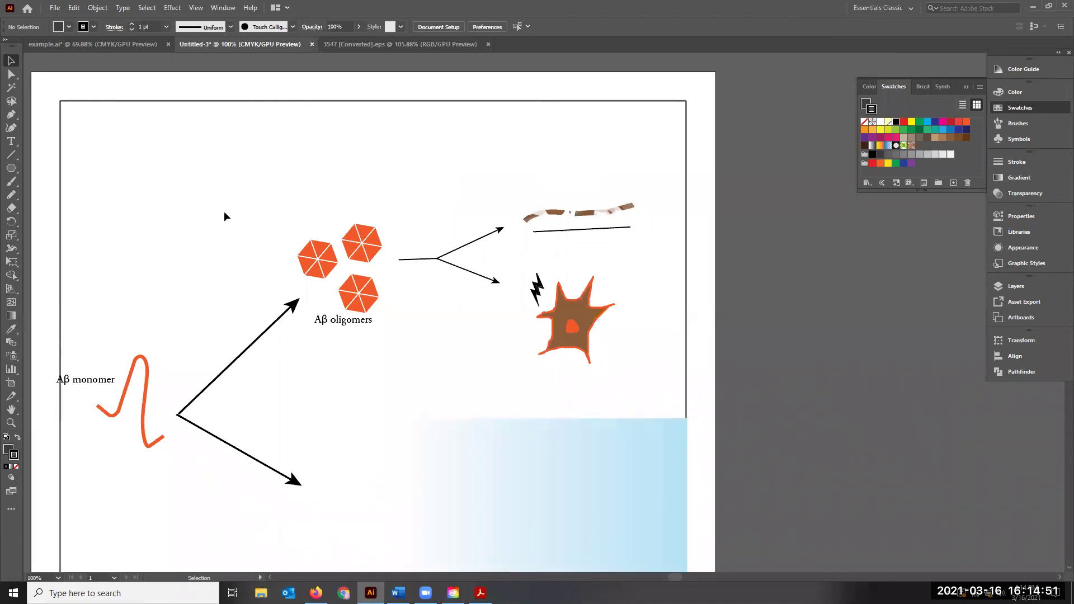
- Paint a round blob about 0.74 in wide over the lightning bolt with the Blob Brush, using orange C=0 M=80 Y=95 K=0 and no stroke
left_click(12, 183)
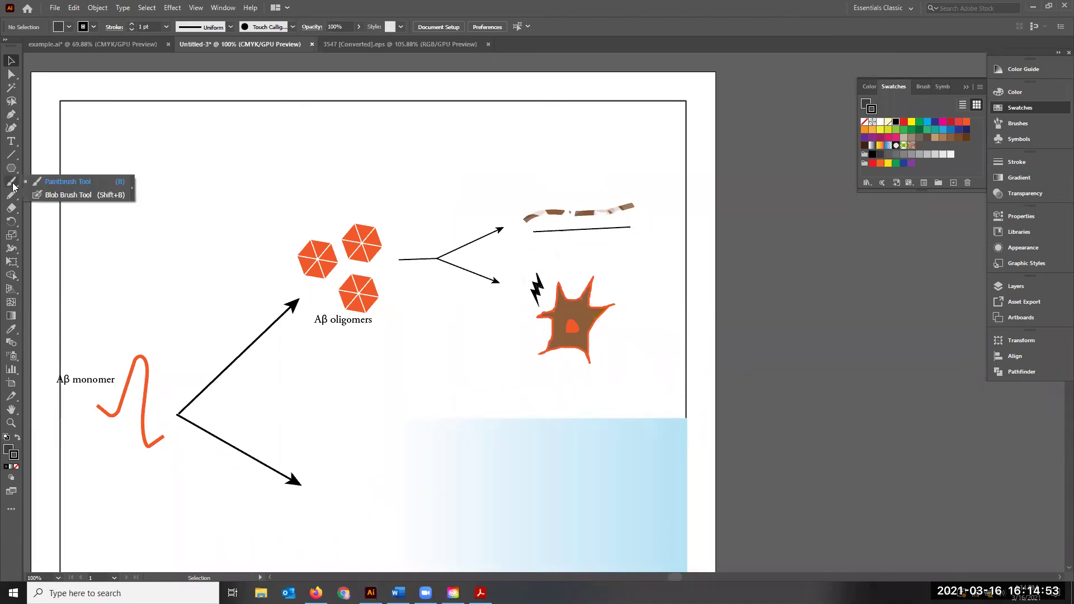
left_click(60, 195)
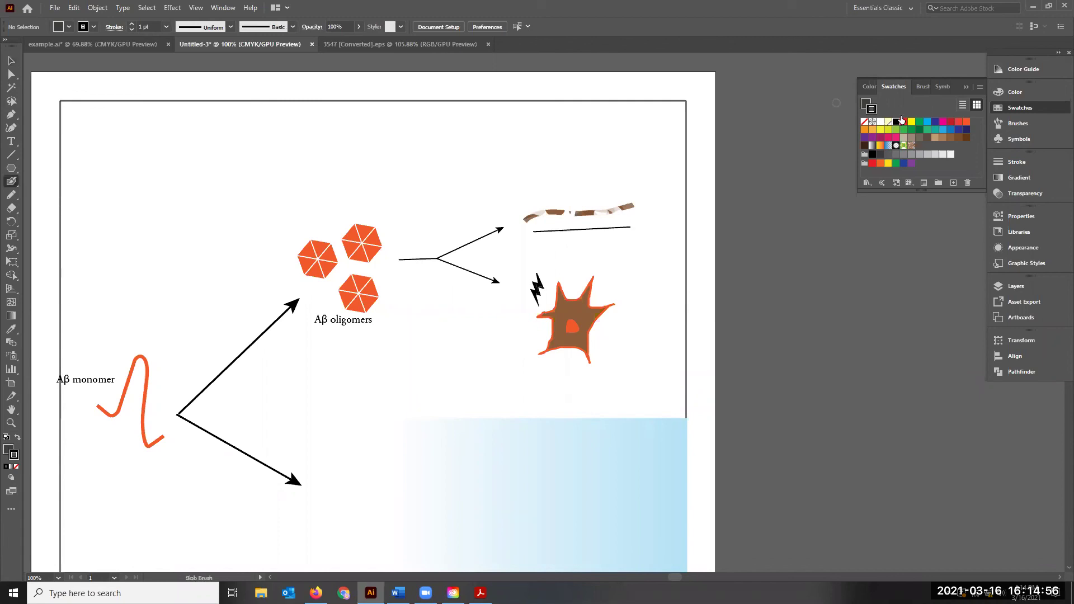
left_click(964, 122)
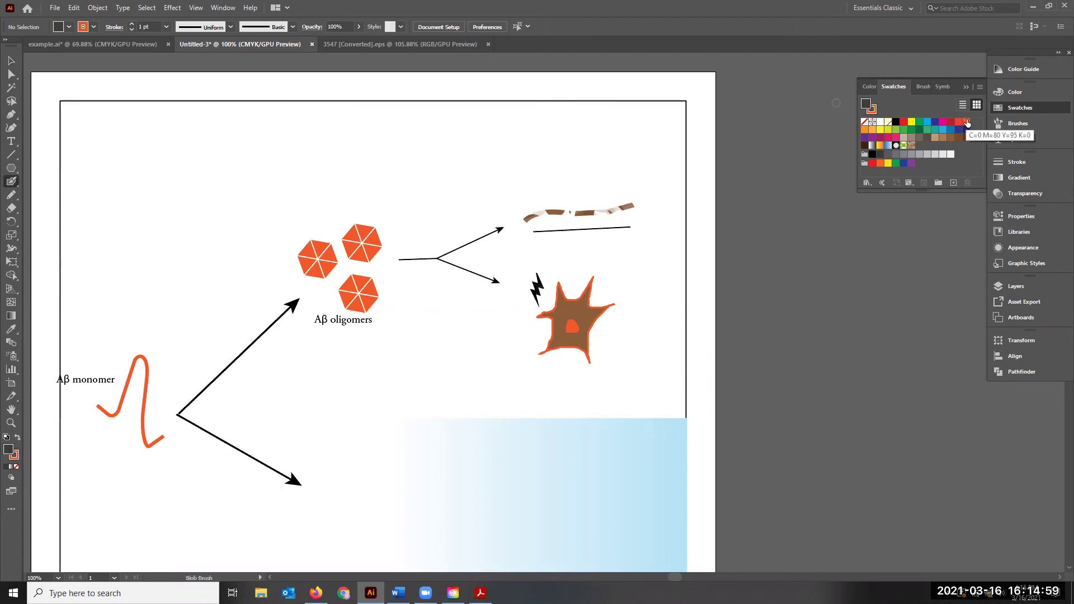
left_click(872, 109)
left_click(864, 122)
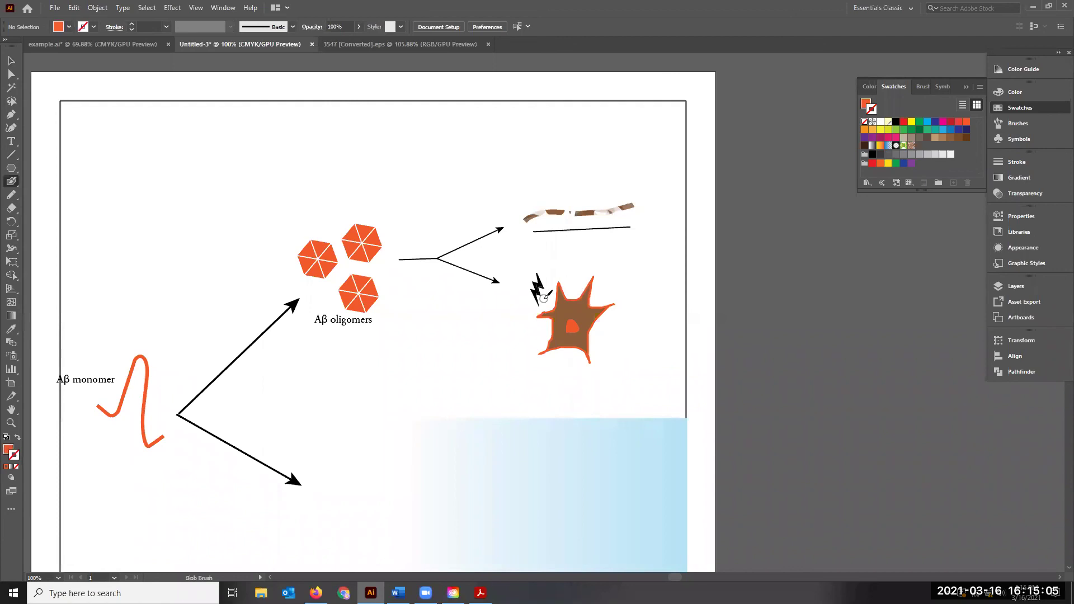
mouse_move(549, 272)
left_mouse_down()
mouse_move(526, 273)
mouse_move(526, 296)
mouse_move(551, 301)
mouse_move(545, 277)
mouse_move(529, 276)
mouse_move(543, 293)
left_mouse_up()
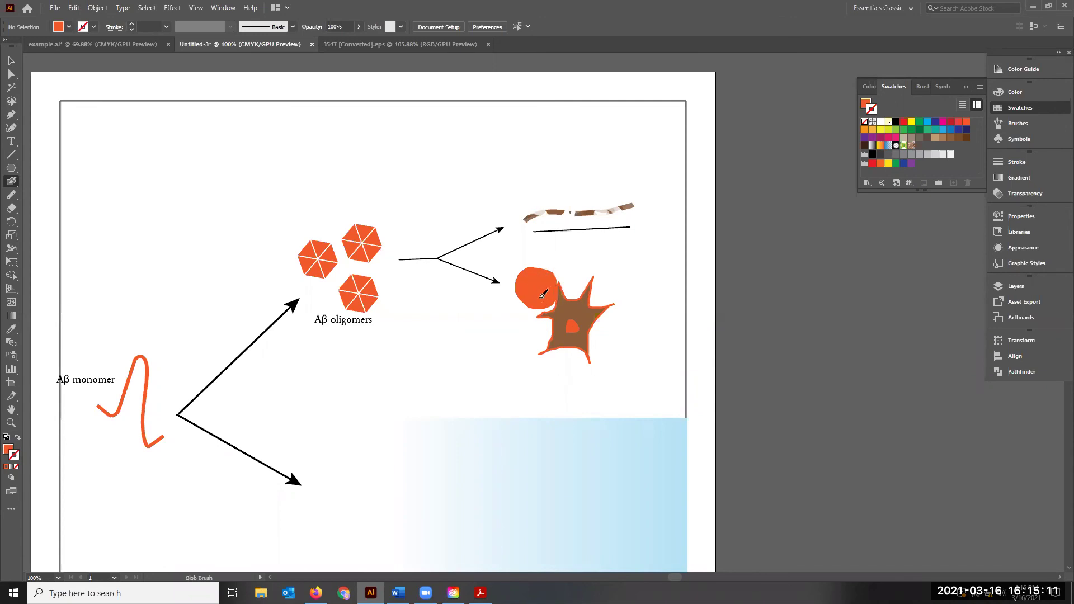
- Move the orange blob slightly down and right around the lightning bolt, and send it backward one level
key("shift+x")
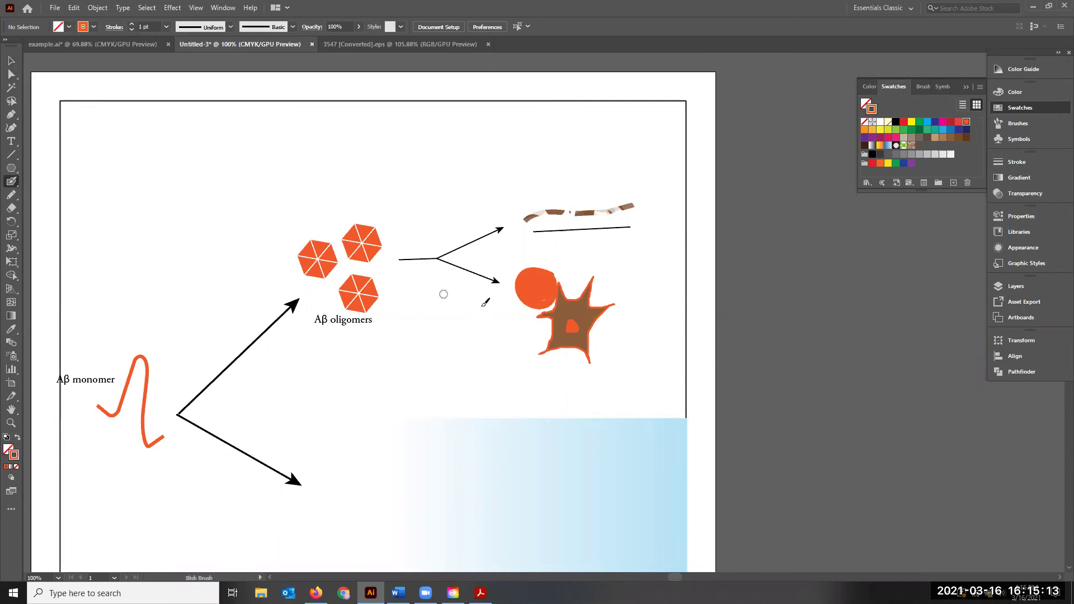
key("v")
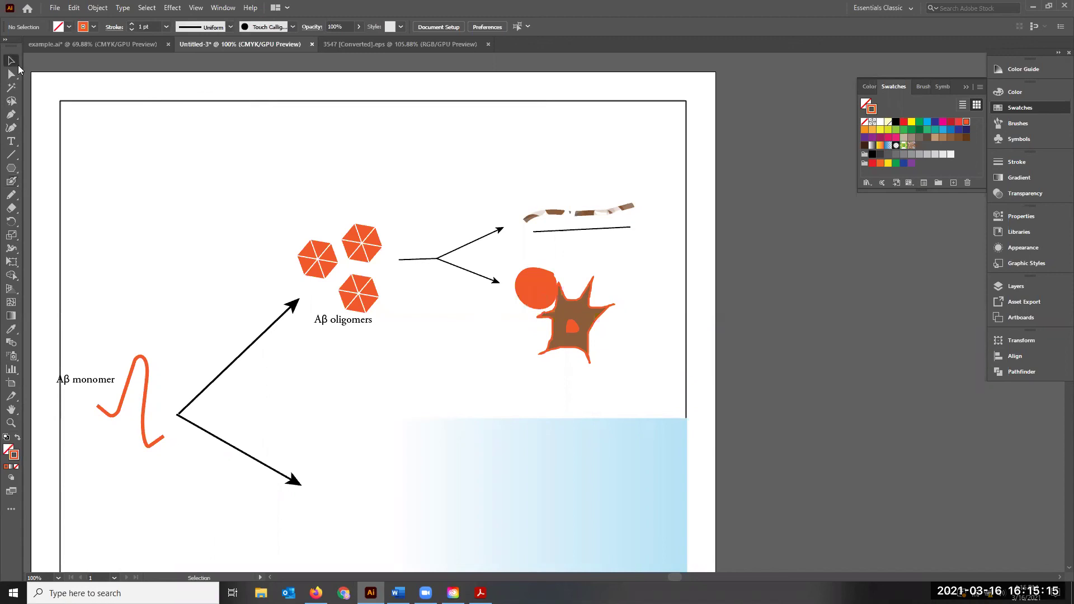
left_click_drag(531, 300, 535, 305)
right_click(547, 297)
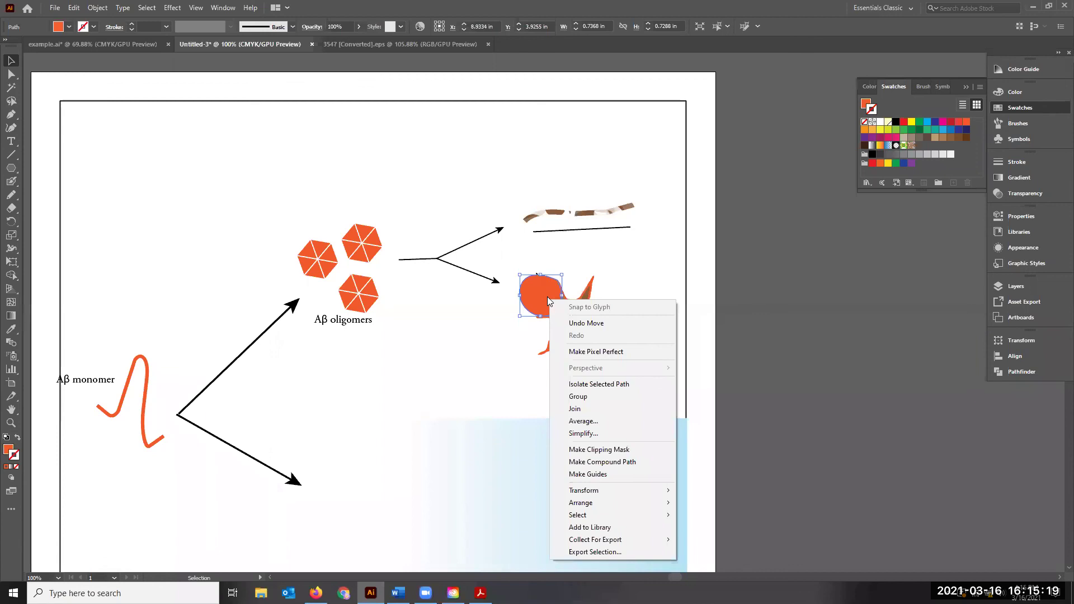
mouse_move(636, 503)
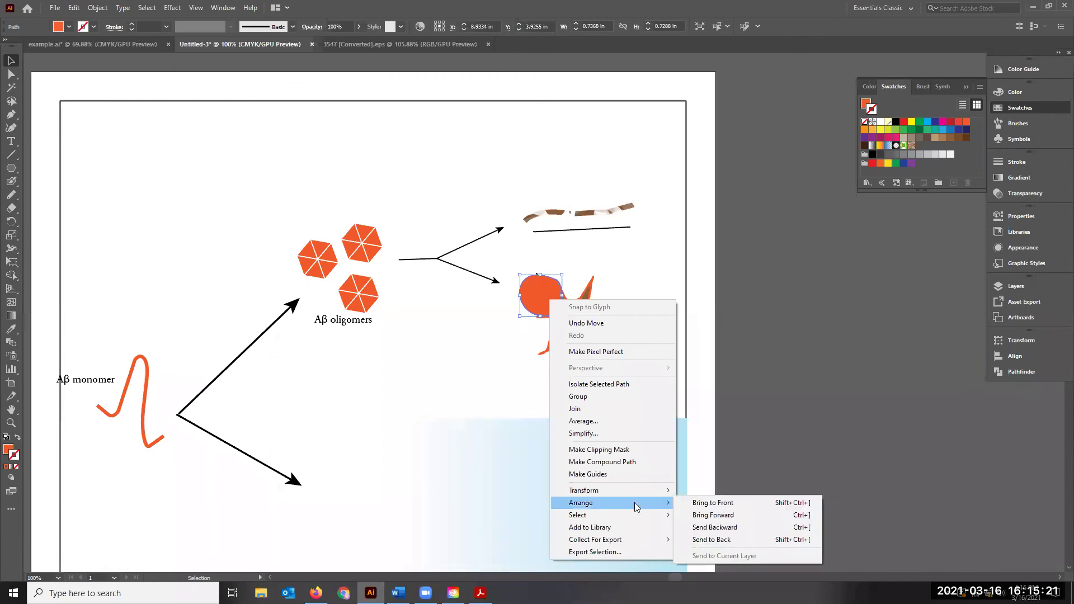
left_click(733, 527)
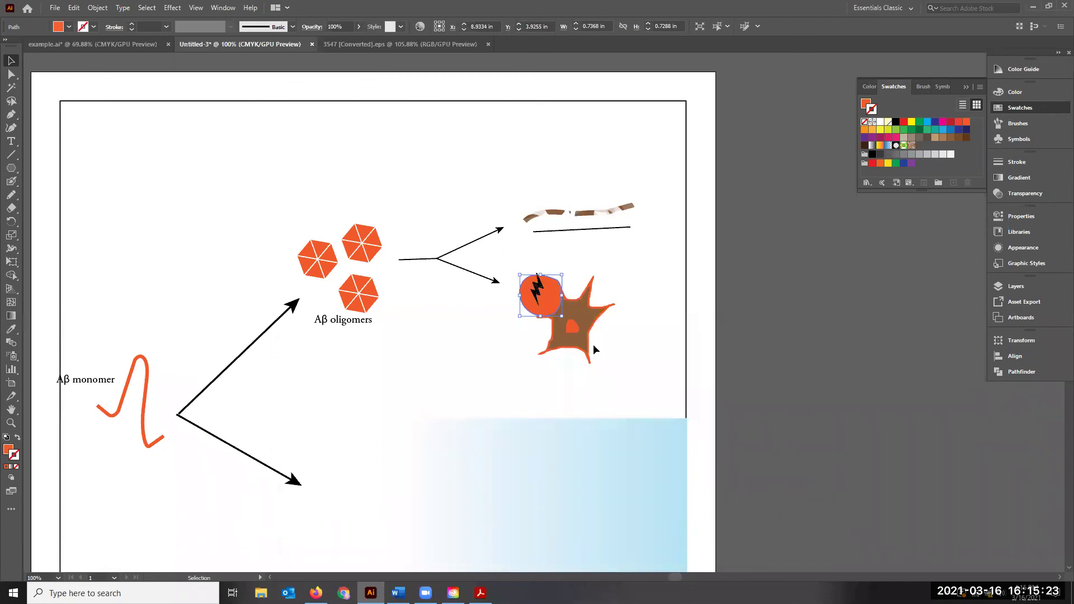
- Send the orange blob backward two more levels in the stacking order and deselect it
right_click(550, 307)
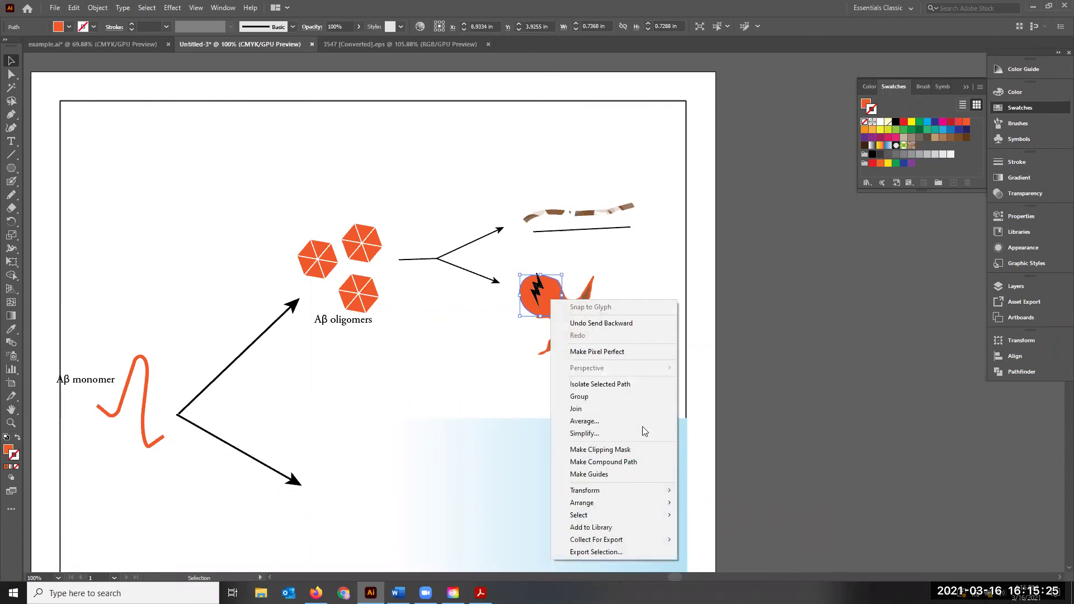
mouse_move(634, 506)
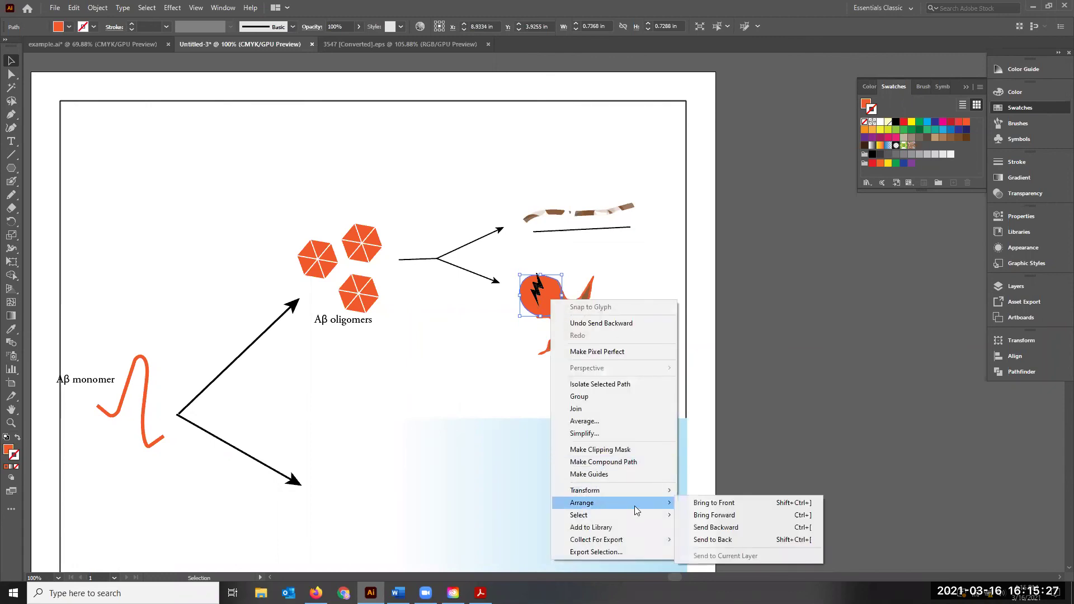
left_click(714, 515)
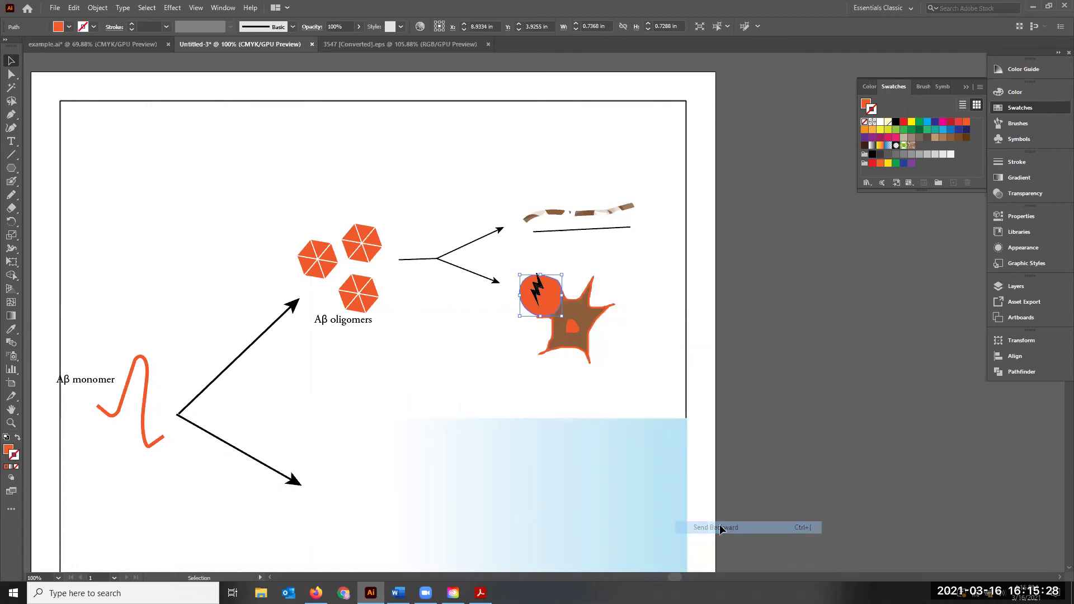
right_click(621, 340)
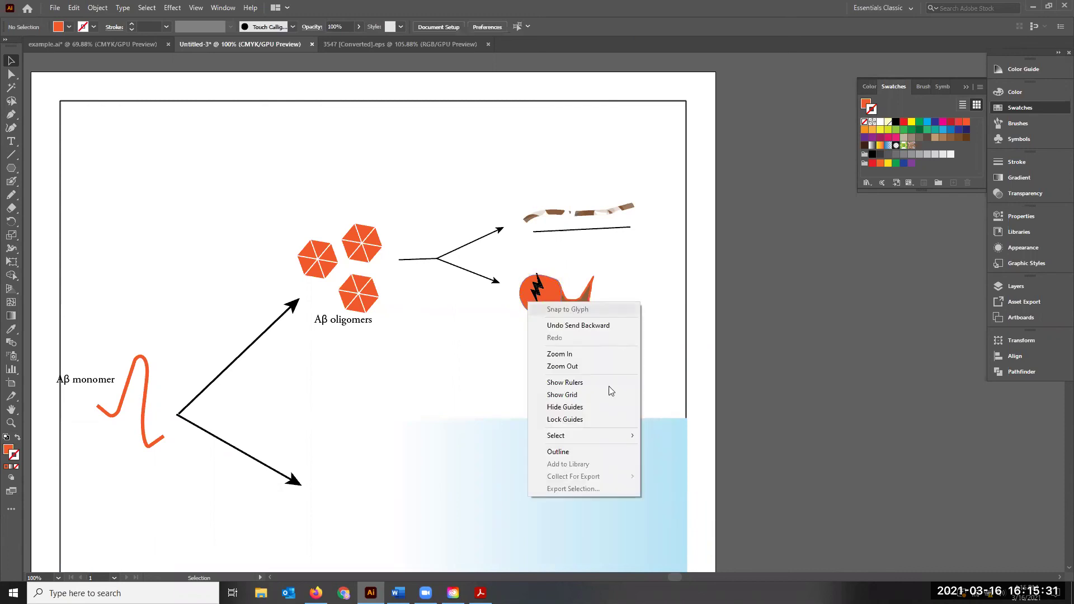
left_click(525, 296)
right_click(525, 305)
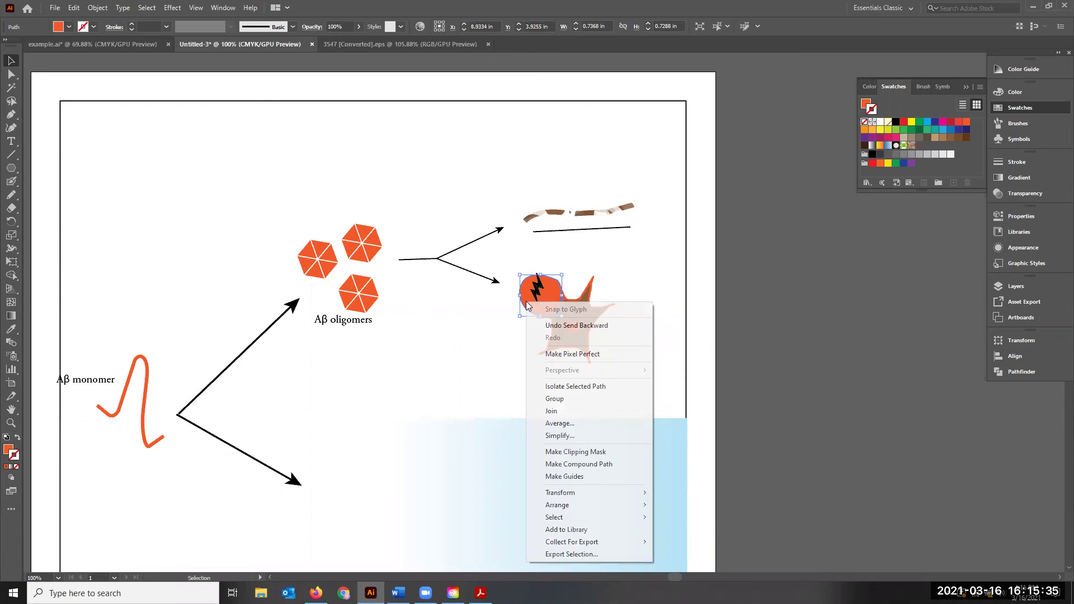
mouse_move(613, 505)
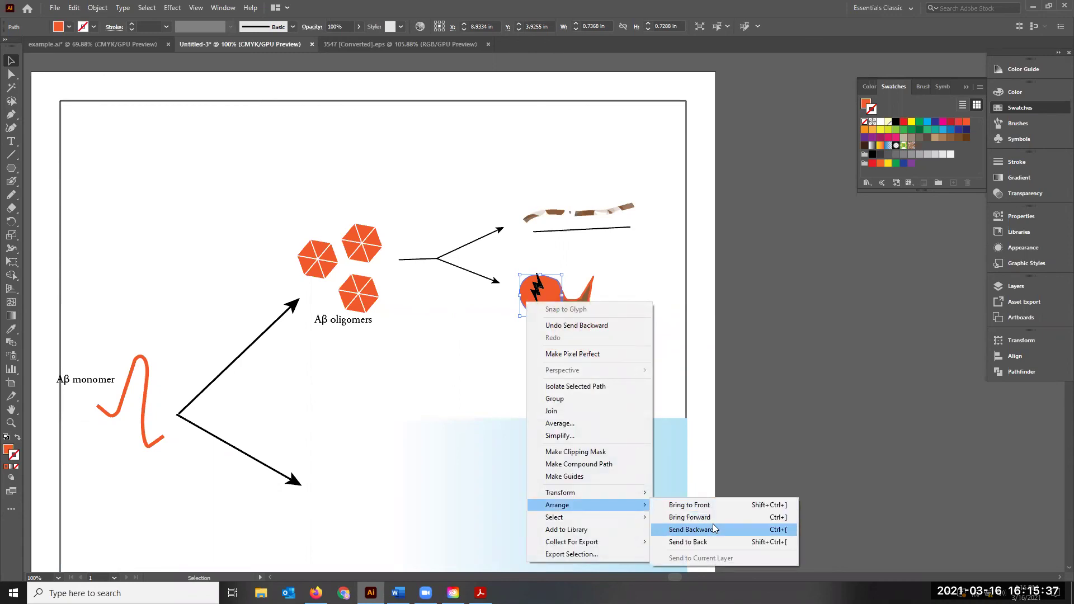
left_click(713, 528)
left_click(648, 343)
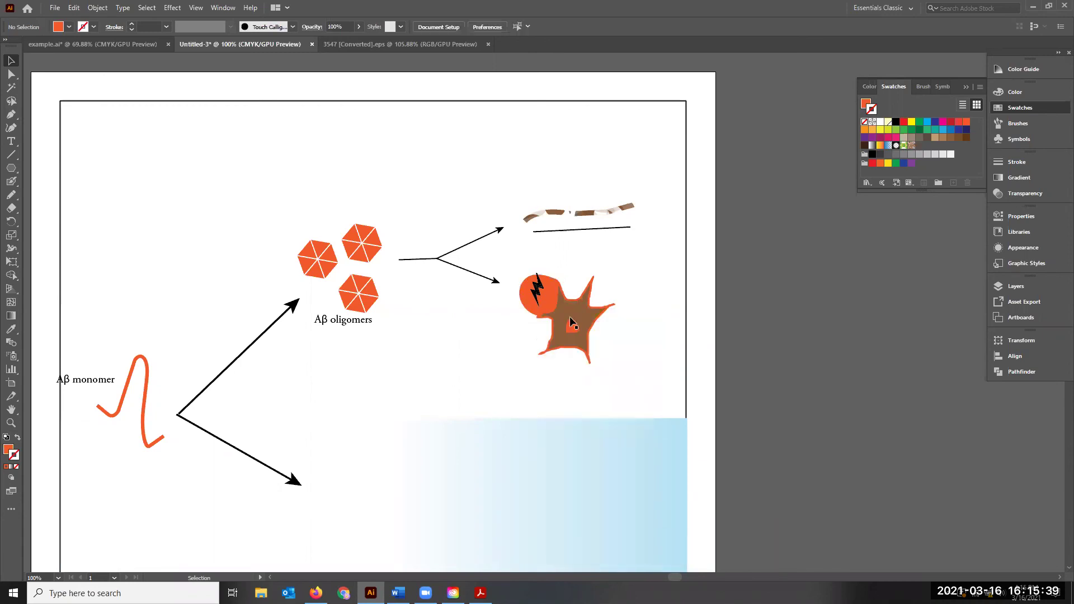
- Set the opacity of the orange blob's fill to 36%
left_click(548, 302)
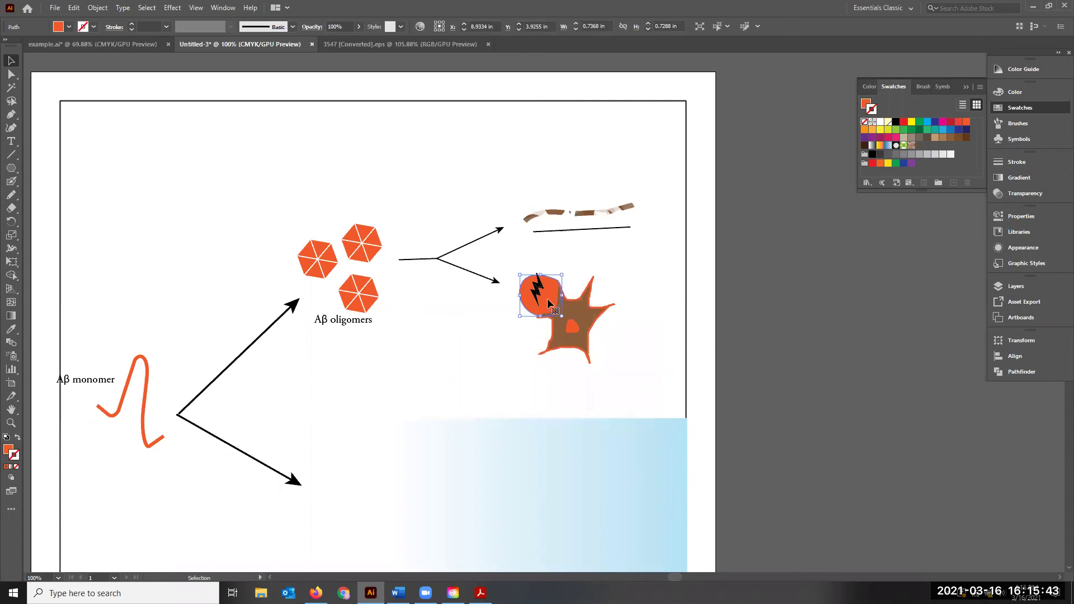
left_click(1009, 249)
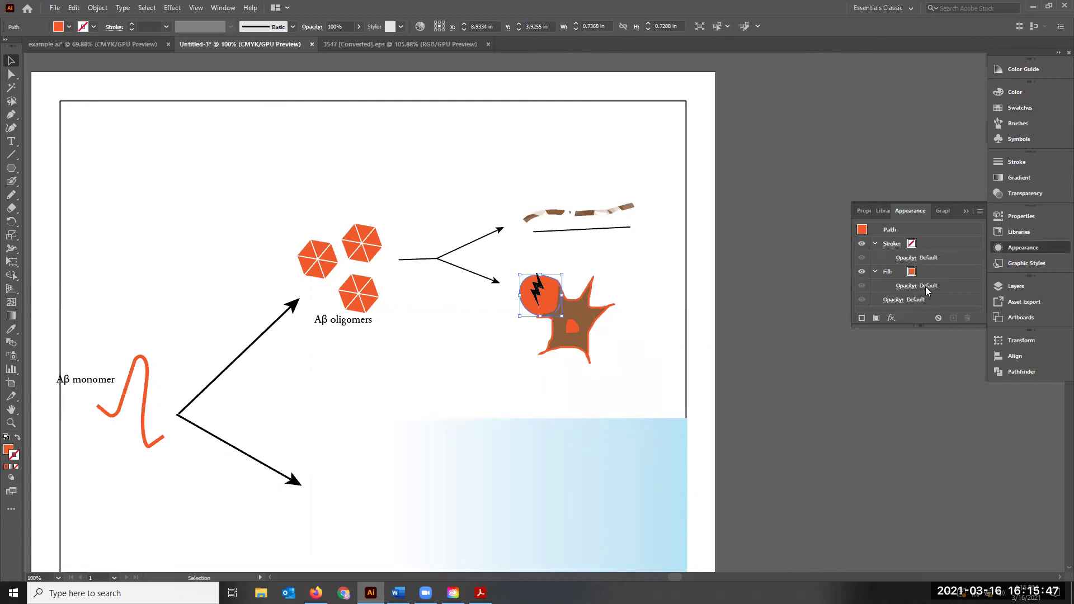
left_click(907, 286)
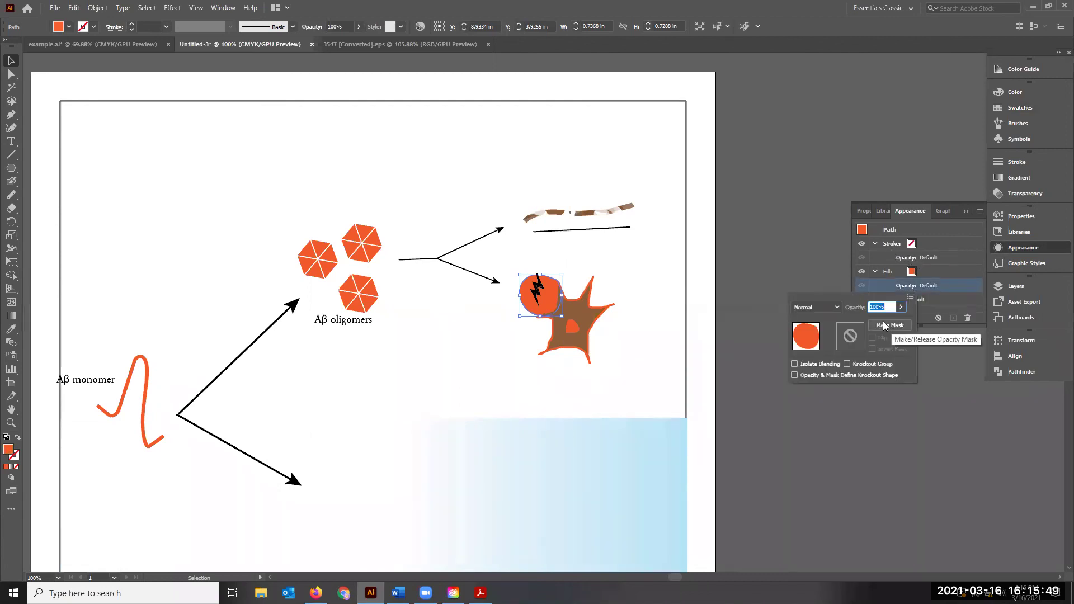
left_click(901, 308)
left_click_drag(899, 320, 875, 319)
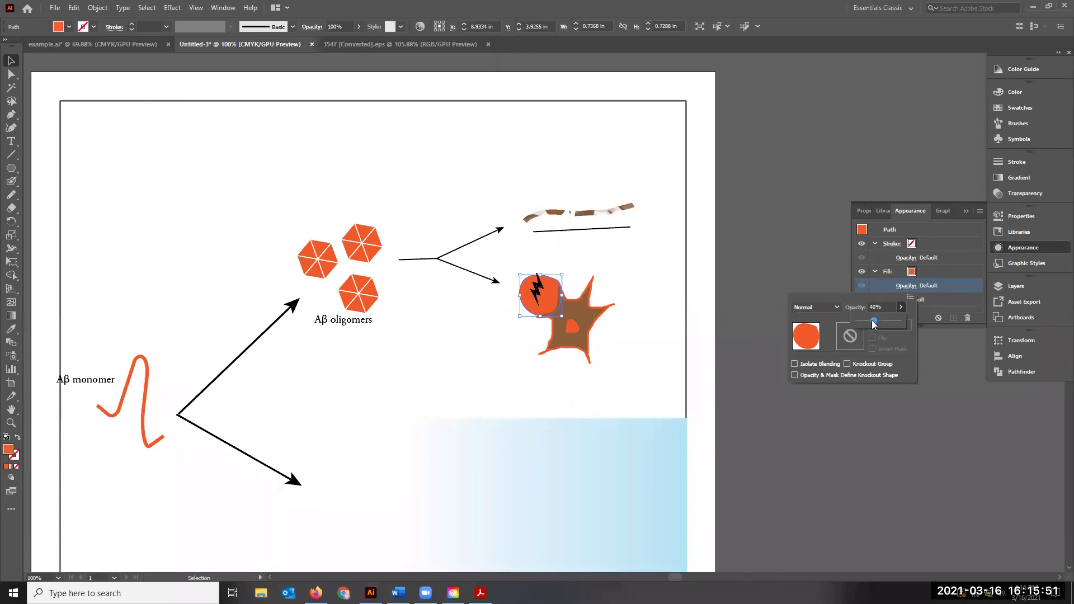
left_click(873, 413)
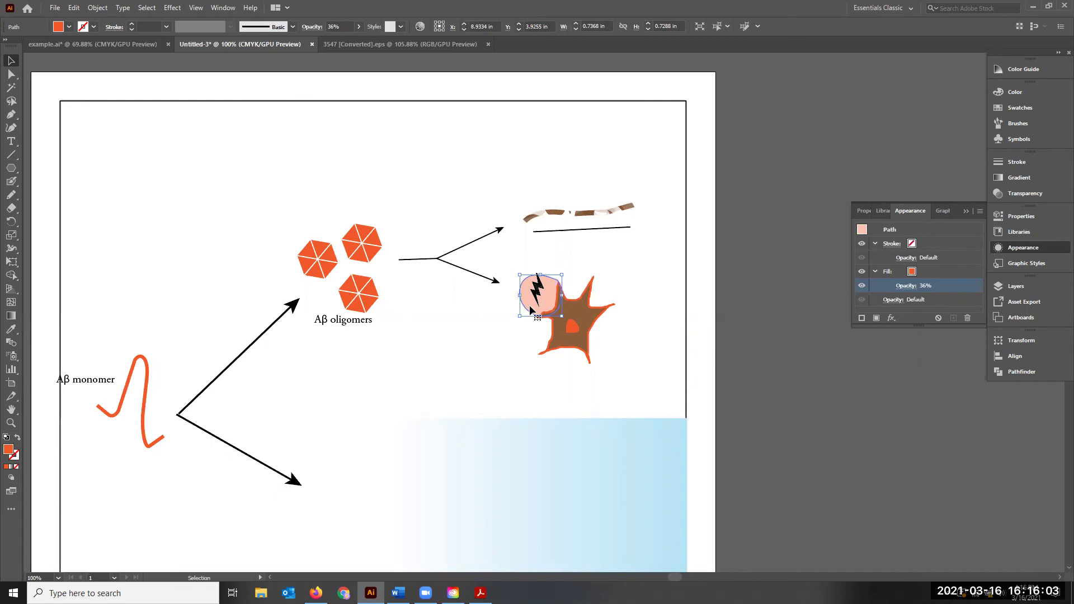
- Apply a Feather effect to the fill of the translucent orange blob behind the lightning bolt, and deselect it
left_click(172, 7)
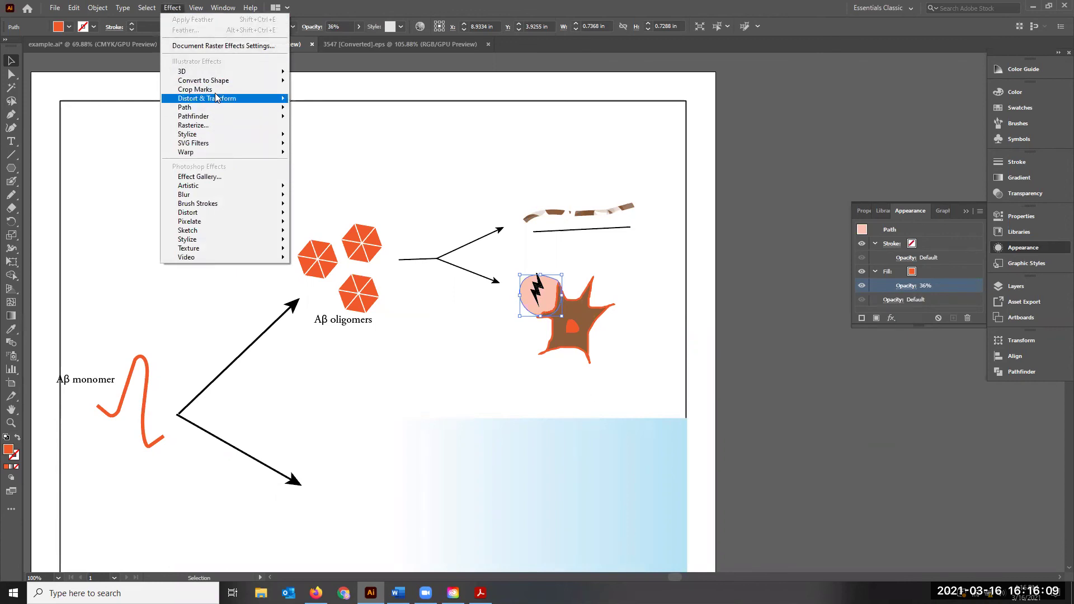
mouse_move(251, 134)
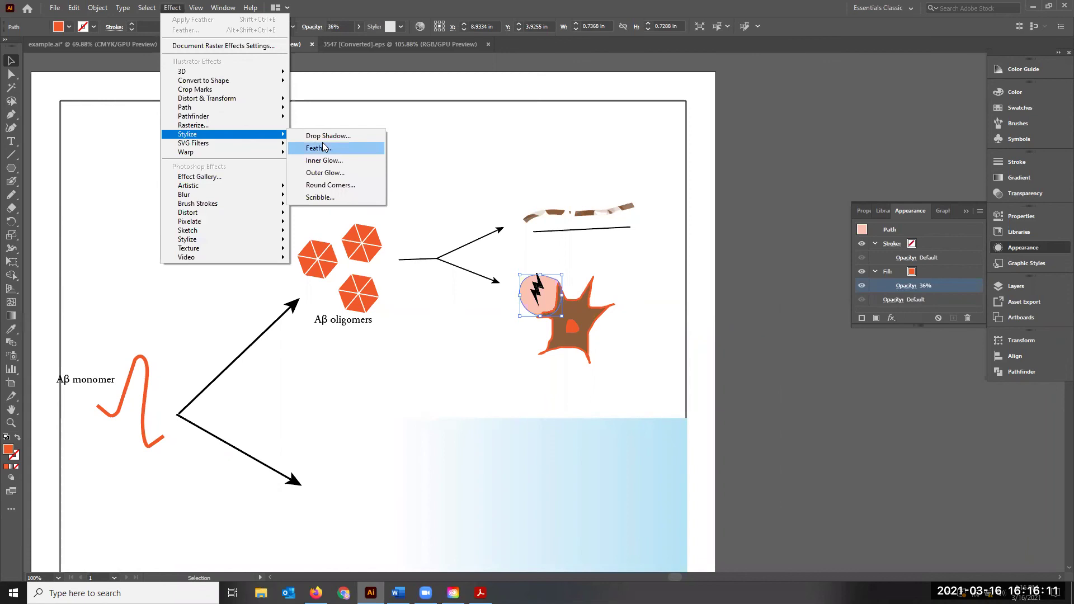
left_click(324, 146)
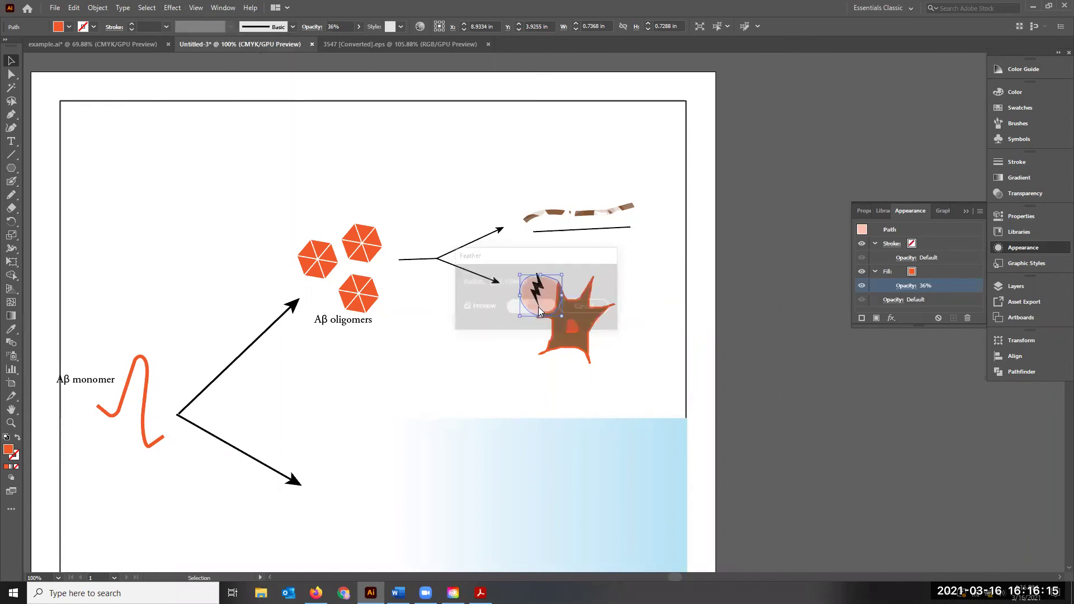
left_click(562, 273)
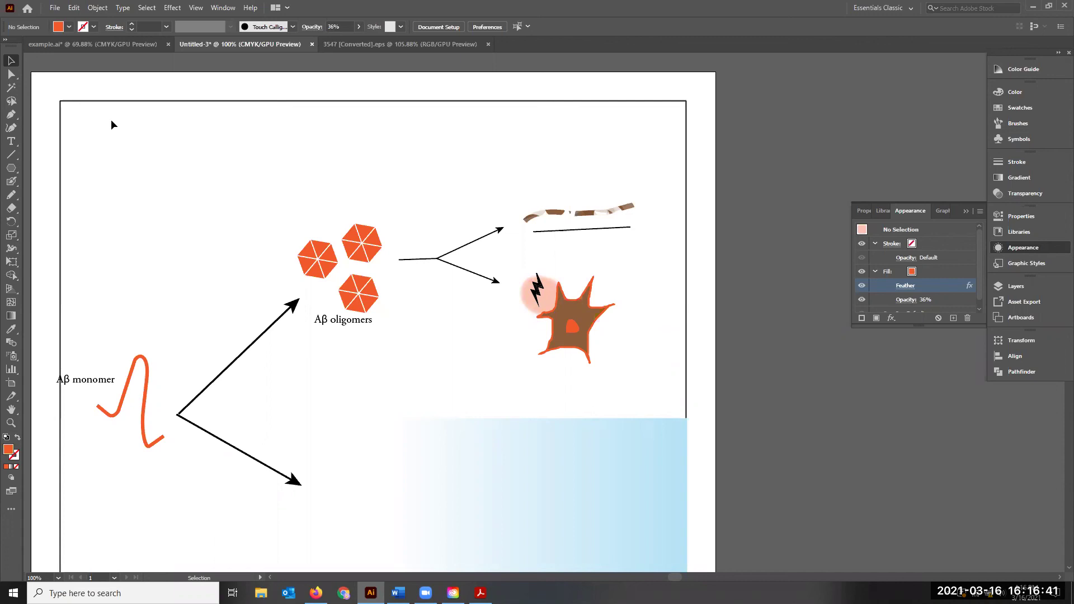
- Set the fill opacity to 21% in the appearance attributes with no object selected
key("ctrl+minus")
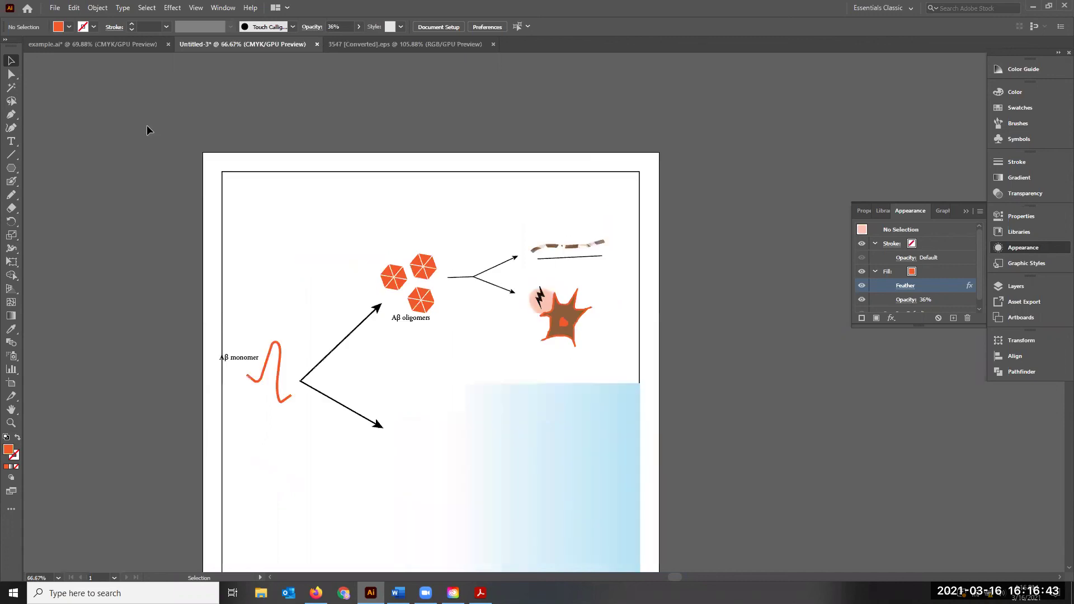
left_click(910, 299)
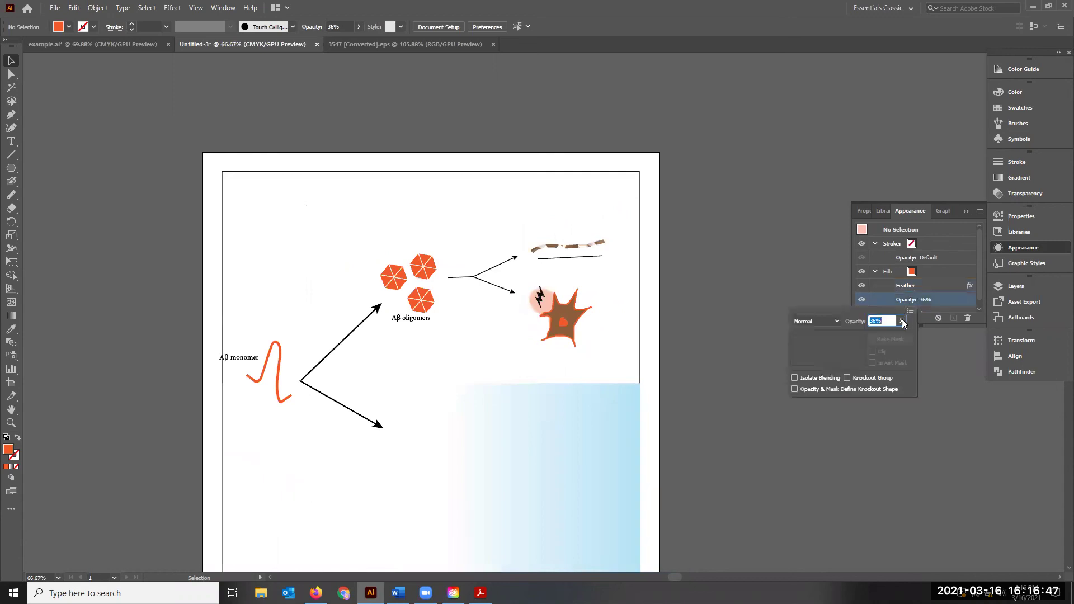
left_click_drag(869, 335, 864, 335)
left_click(948, 299)
- Turn the fill's opacity attribute and the whole fill off and back on, and close the appearance settings
left_click(862, 302)
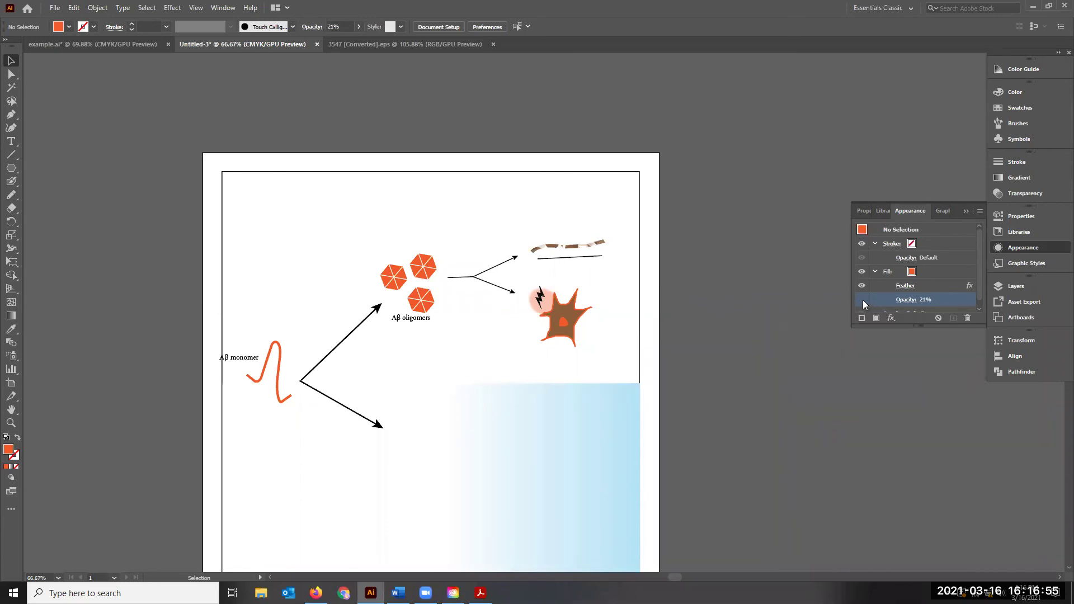
left_click(862, 301)
left_click(862, 271)
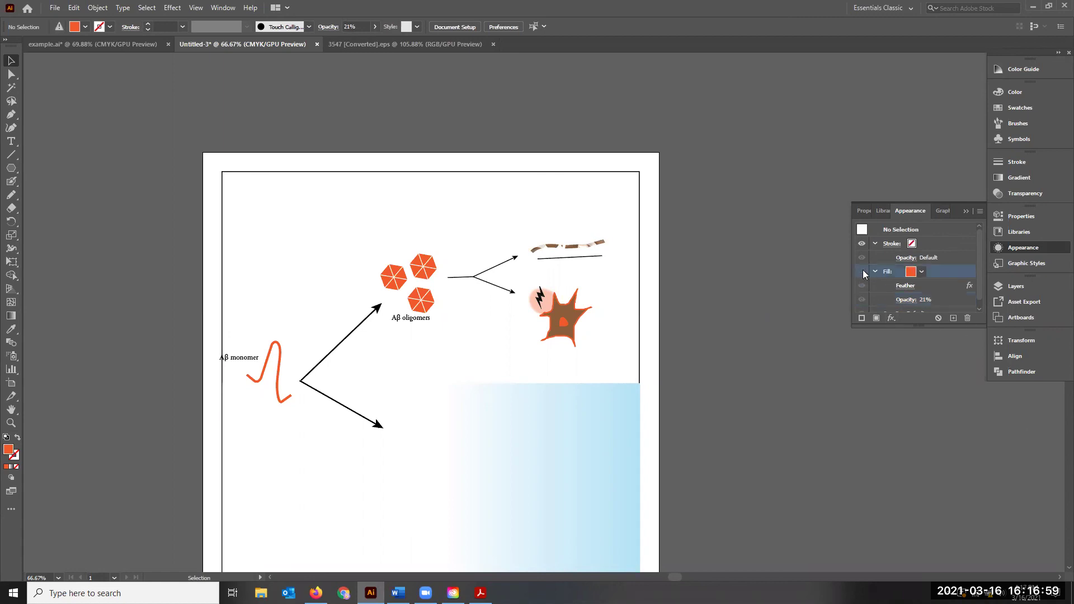
left_click(862, 272)
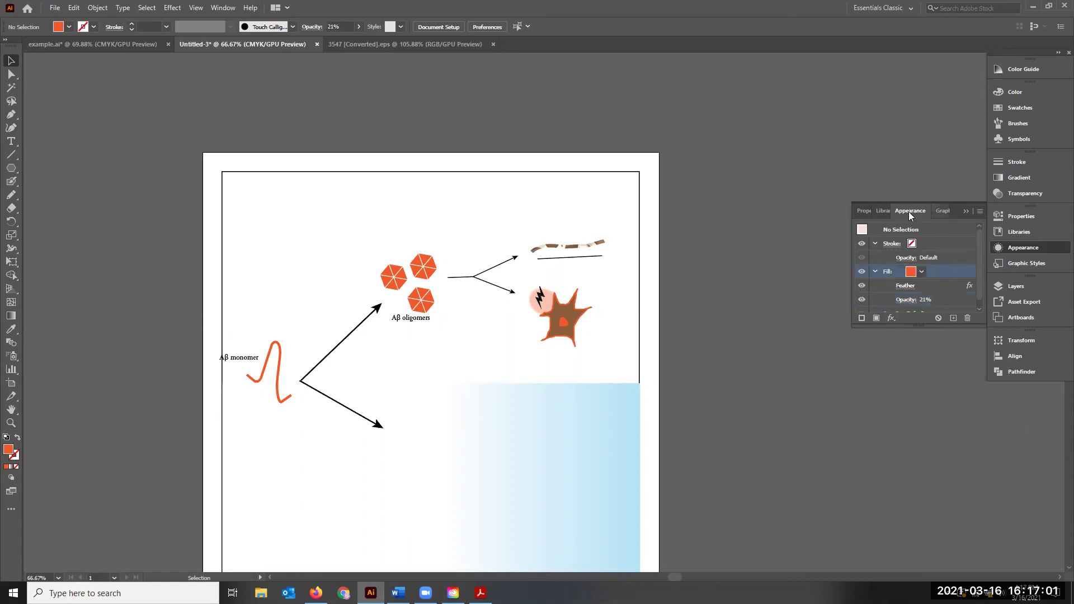
left_click(999, 216)
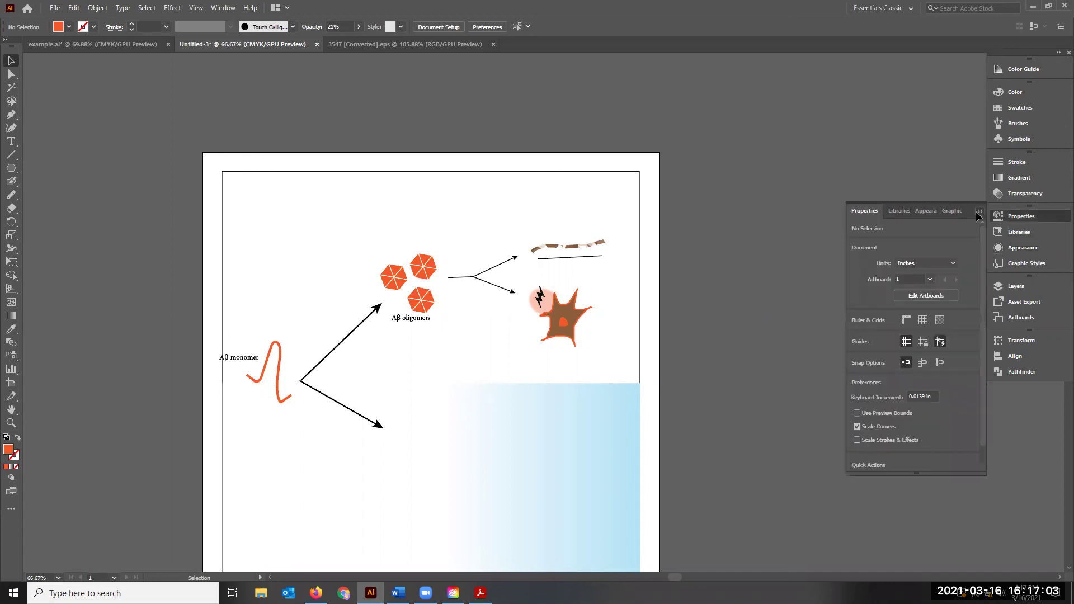
left_click(965, 211)
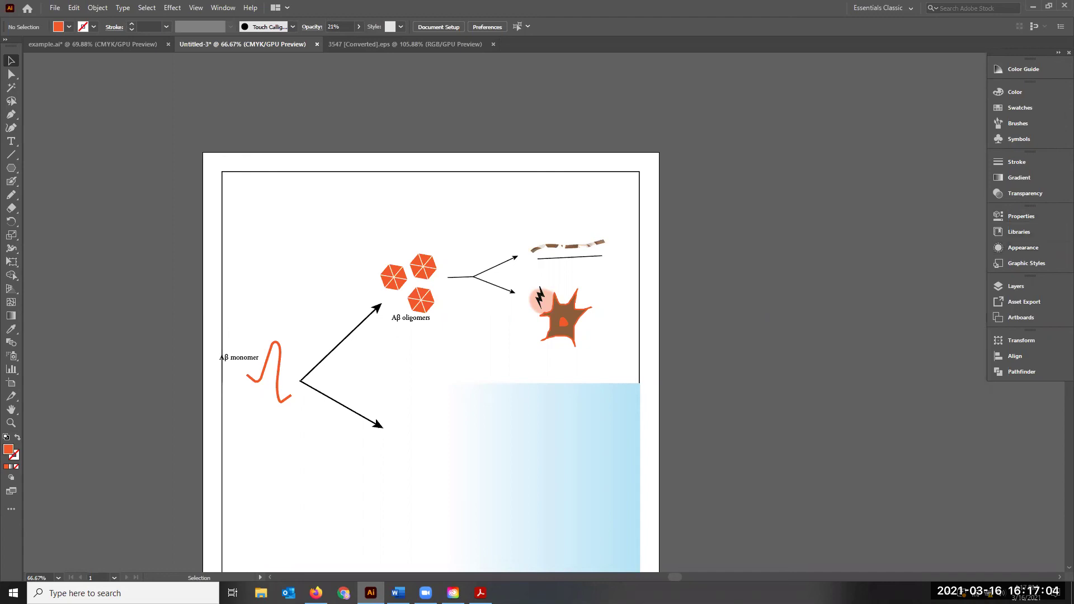
- Examine the objects listed in Layer 1, hiding and reshowing individual items and the whole layer
left_click(1022, 288)
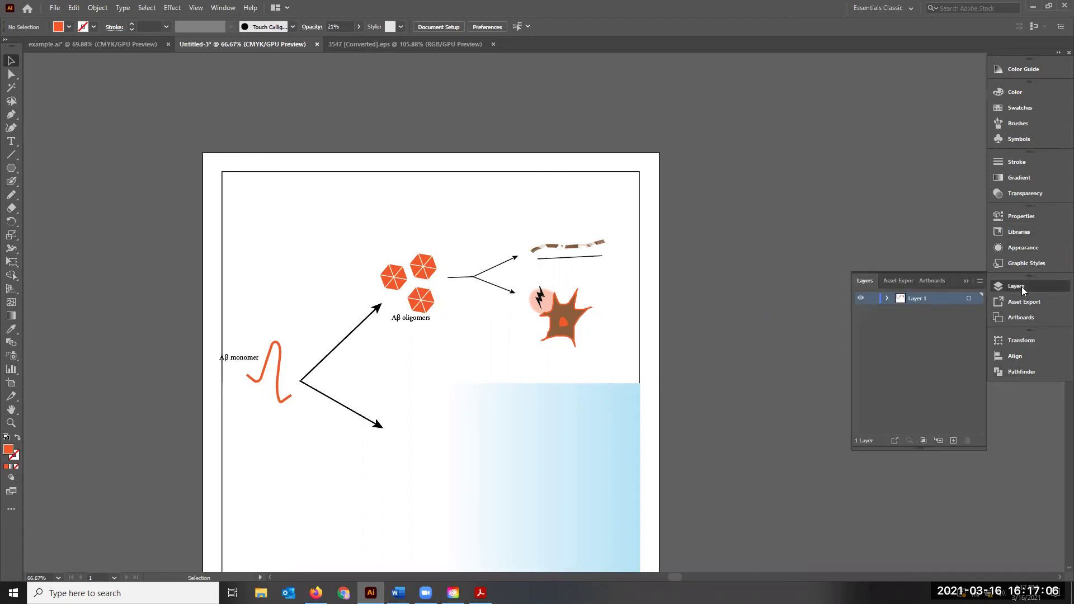
left_click(887, 299)
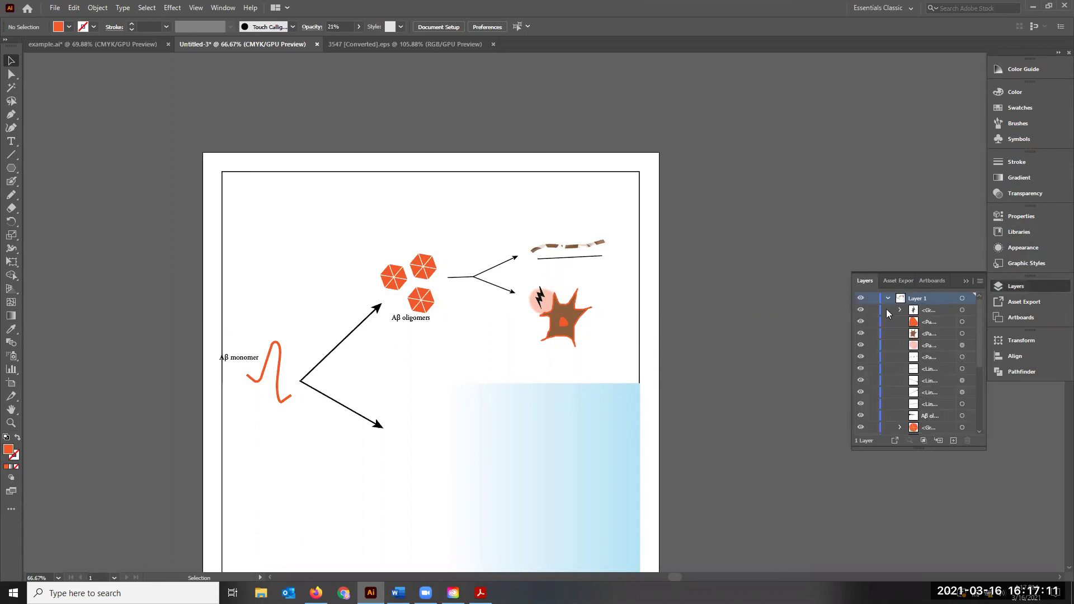
left_click(899, 309)
left_click(899, 309)
left_click(861, 310)
left_click(862, 311)
left_click(863, 367)
left_click(864, 367)
left_click(864, 367)
left_click(864, 367)
left_click(860, 321)
left_click(860, 298)
left_click(859, 298, "ctrl")
scroll(916, 363, "down", 3)
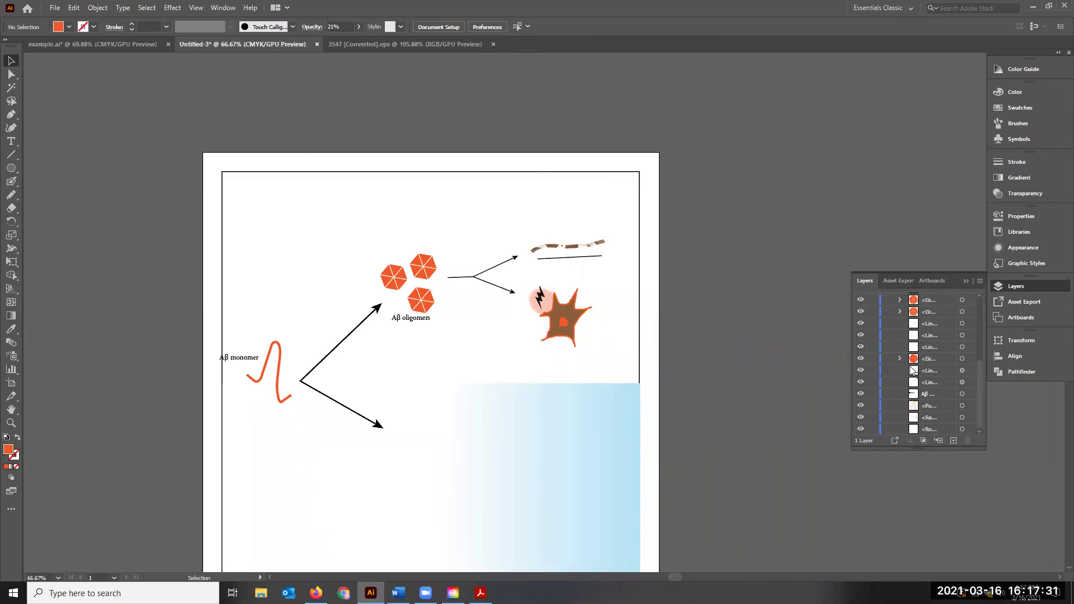
left_click(930, 281)
left_click(961, 283)
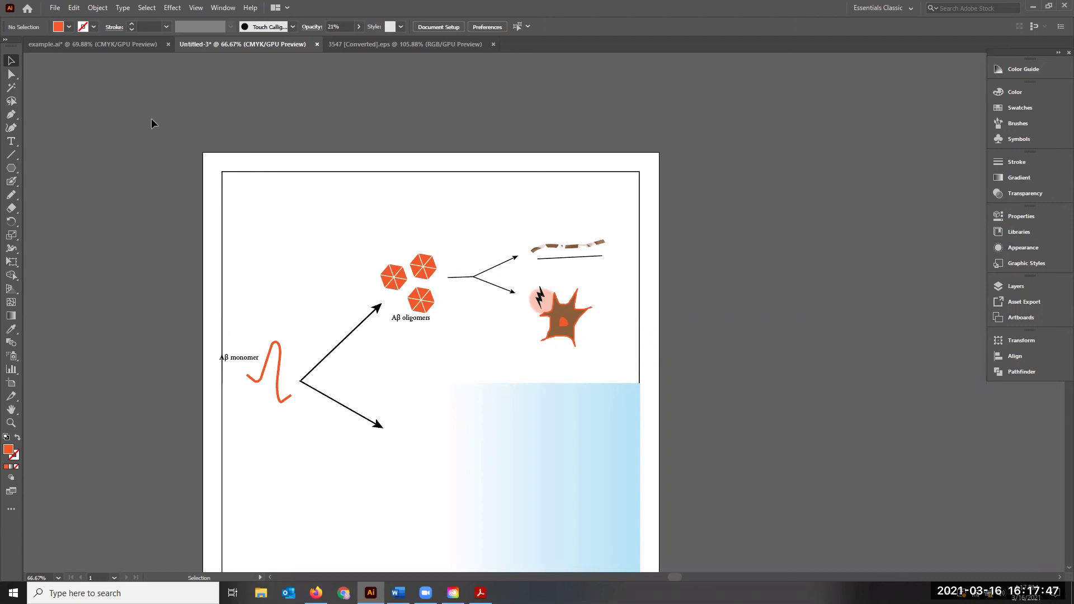
- Remove the black stroke from the square frame around the figure
scroll(151, 118, "down", 2)
left_click_drag(151, 118, 690, 494)
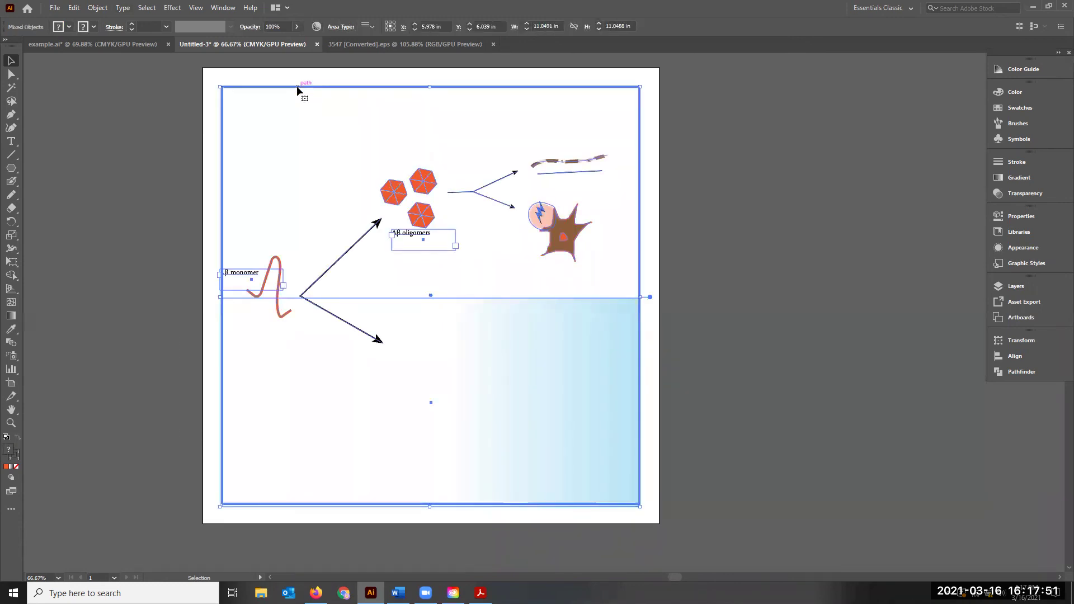
left_click(777, 277)
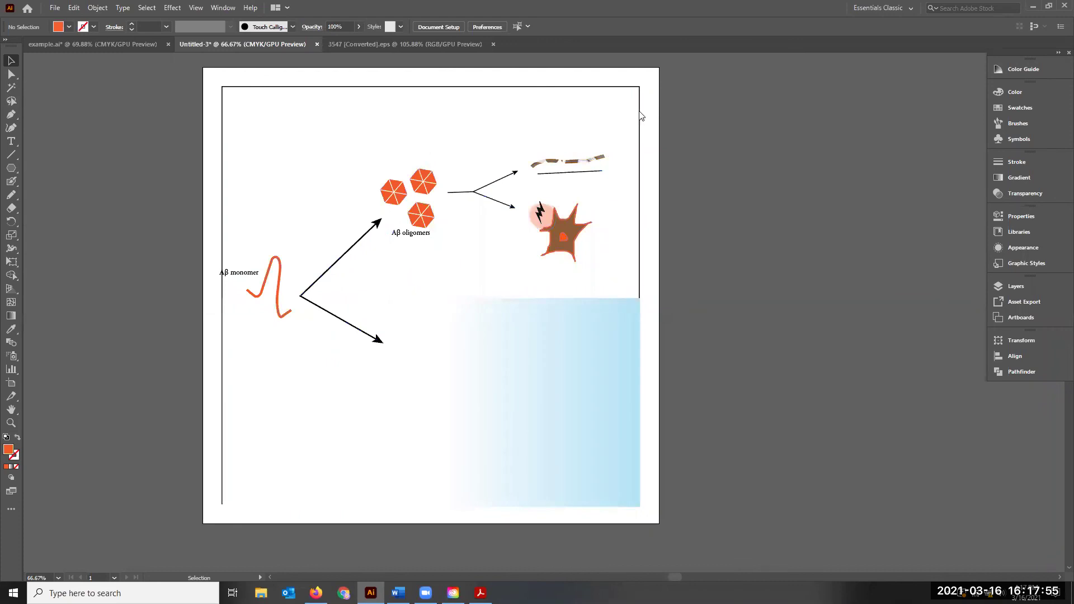
left_click(640, 113)
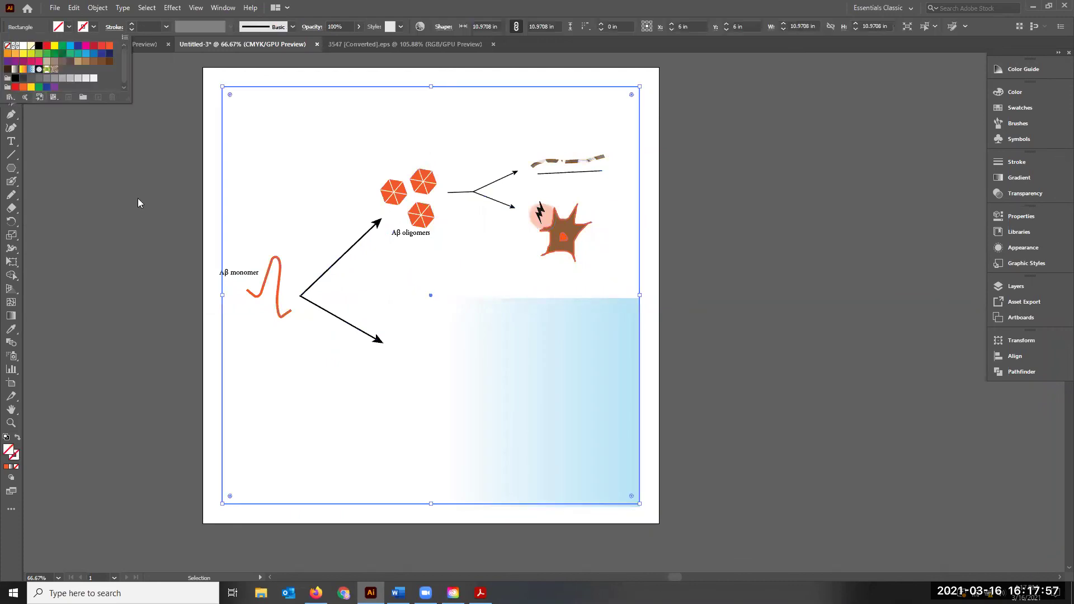
left_click(727, 358)
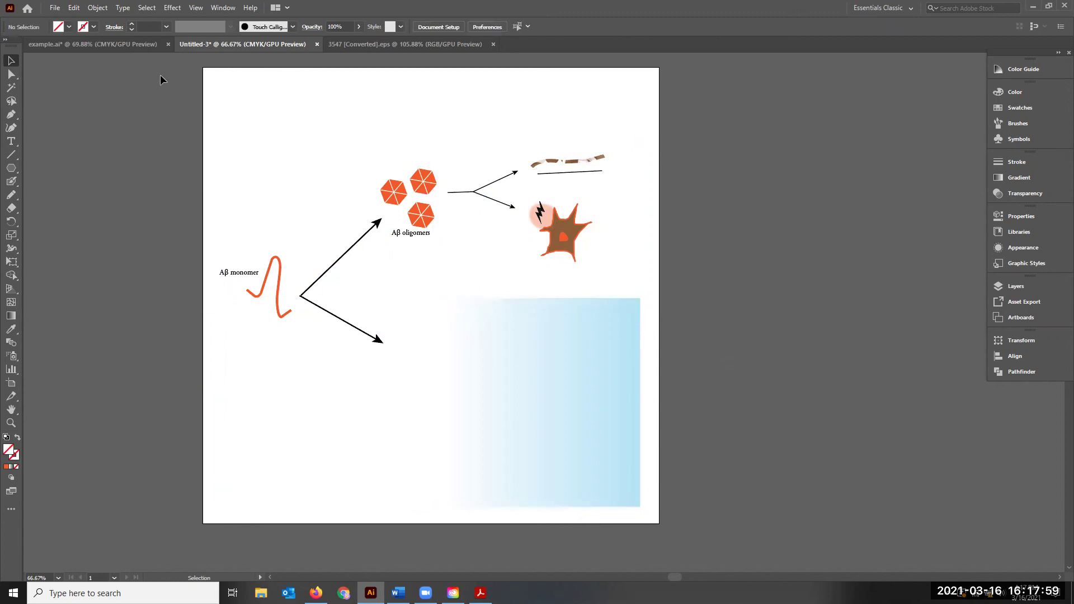
- Select all the artwork on the artboard and convert its colors to grayscale
left_click_drag(171, 69, 738, 497)
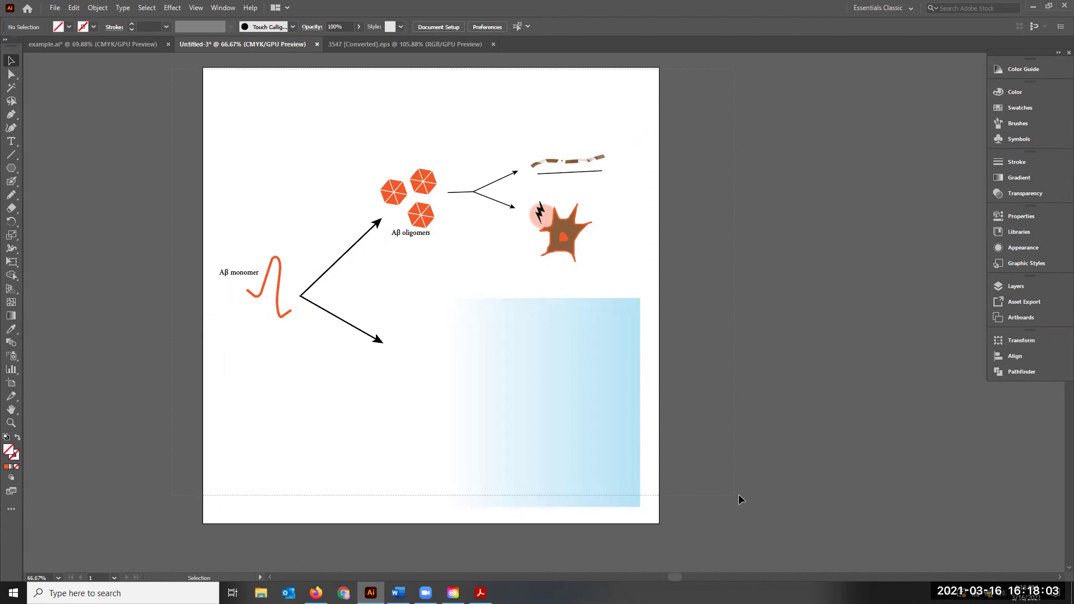
left_click_drag(738, 495, 738, 495)
left_click(73, 8)
mouse_move(199, 204)
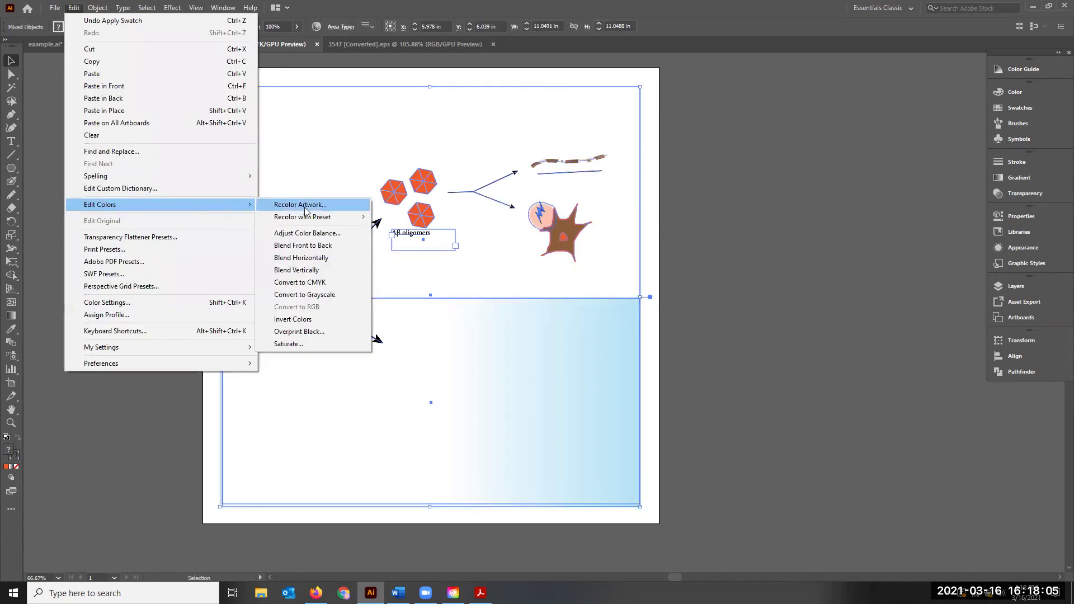
left_click(333, 293)
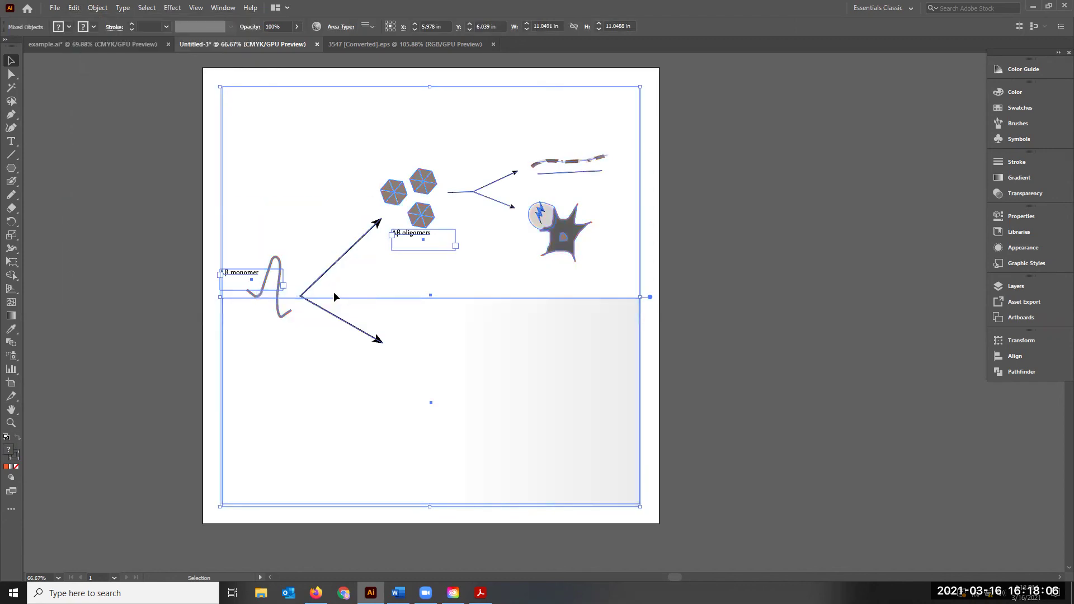
left_click(729, 237)
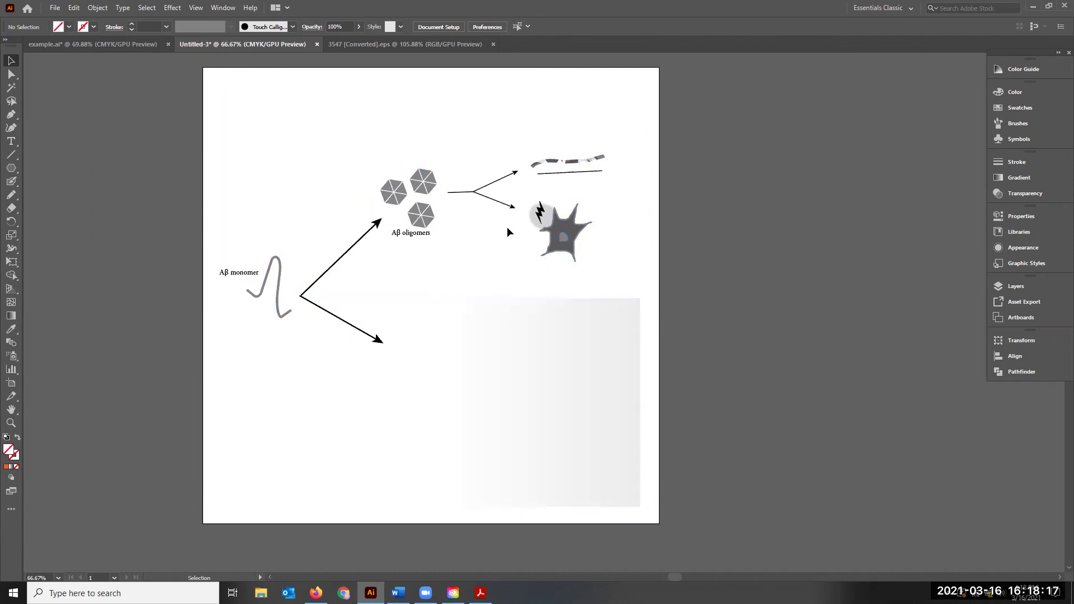
- Create a text area about 7.18 by 0.85 in above the figure, containing the heading "Pathological"
left_click(415, 232)
key("t")
left_click_drag(312, 83, 586, 114)
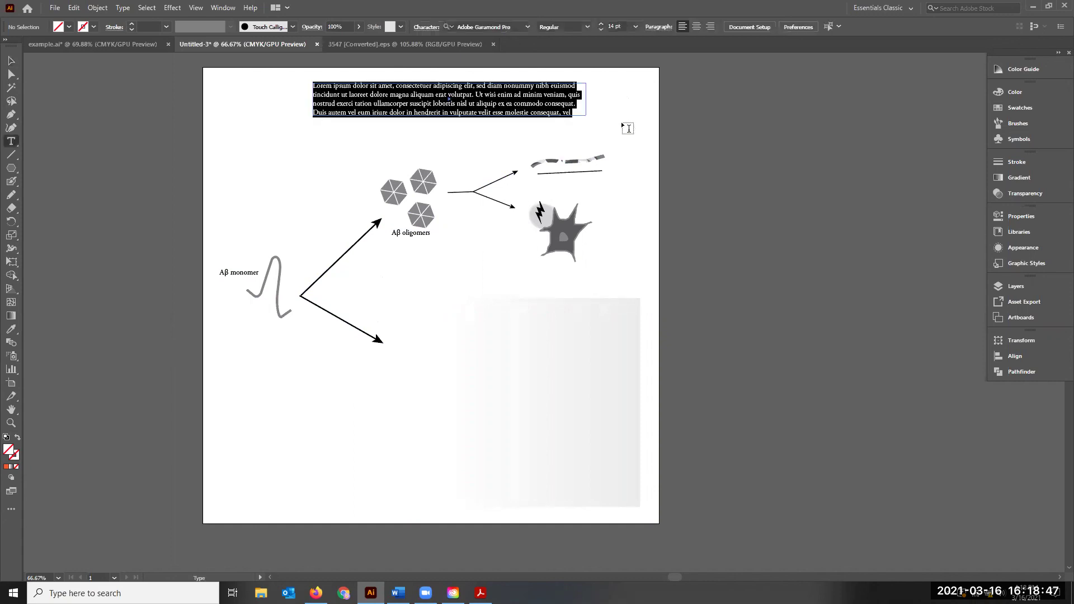
key("alt+Tab")
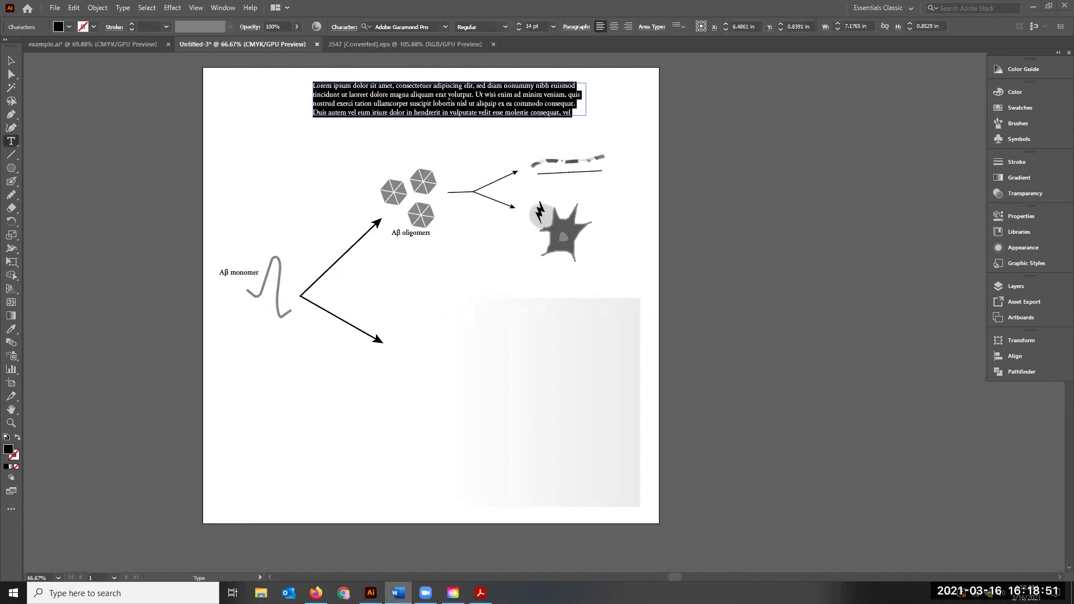
key("alt+Tab")
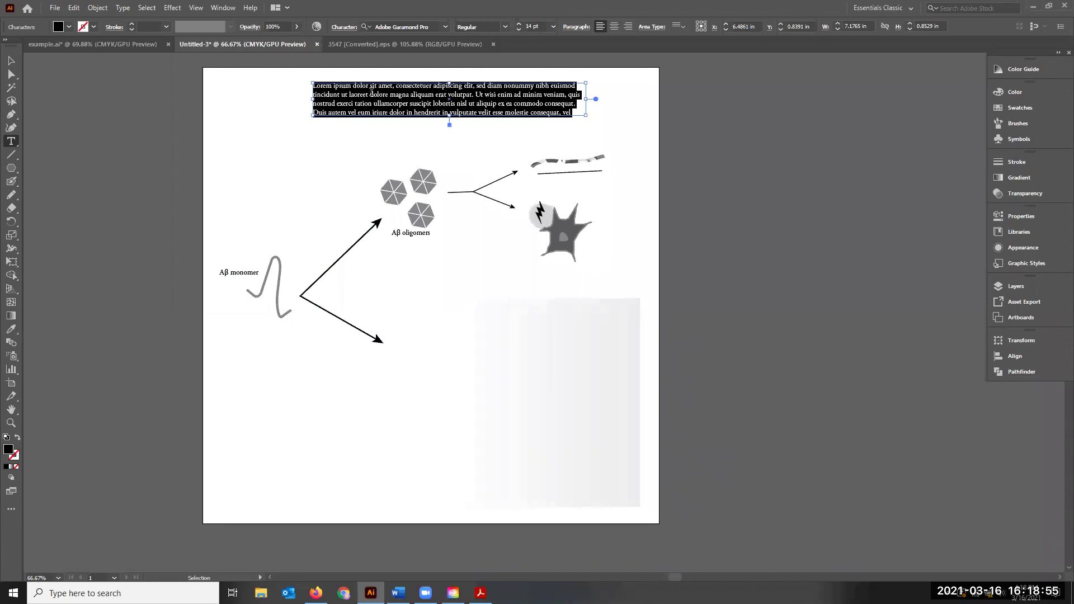
type("Pathological")
- Increase the font size of the "Pathological" heading to 28 pt
left_click(505, 26)
left_click(519, 24)
left_click(519, 24)
left_click(519, 24)
left_click(519, 23)
left_click(519, 23)
left_click(519, 23)
left_click(518, 23)
left_click(517, 24)
left_click(517, 23)
left_click(517, 24)
left_click(518, 23)
left_click(517, 23)
left_click(518, 23)
left_click(518, 24)
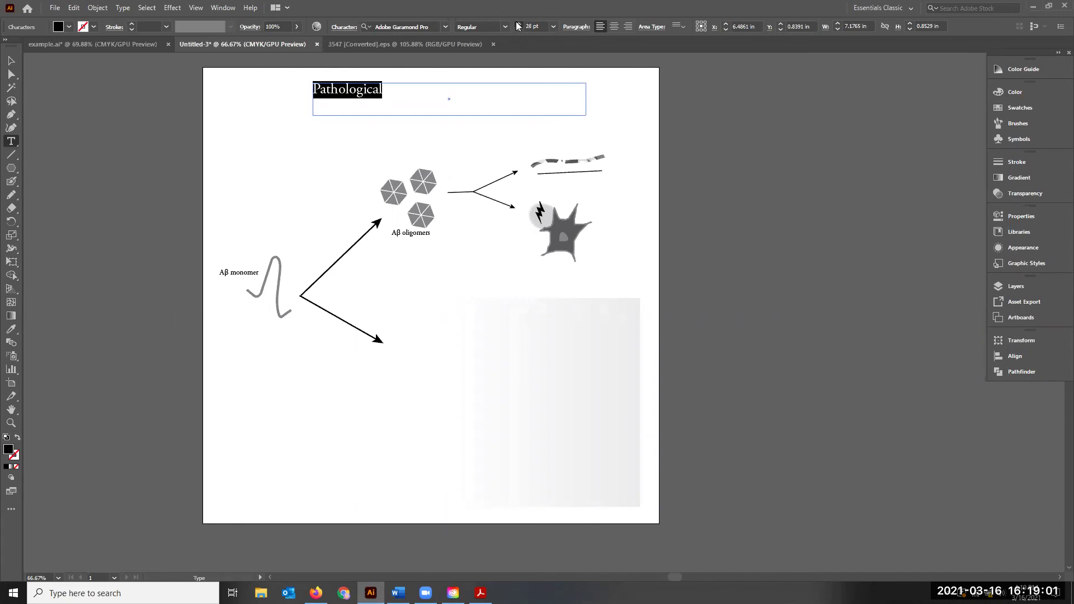
left_click(316, 89)
left_click(334, 90)
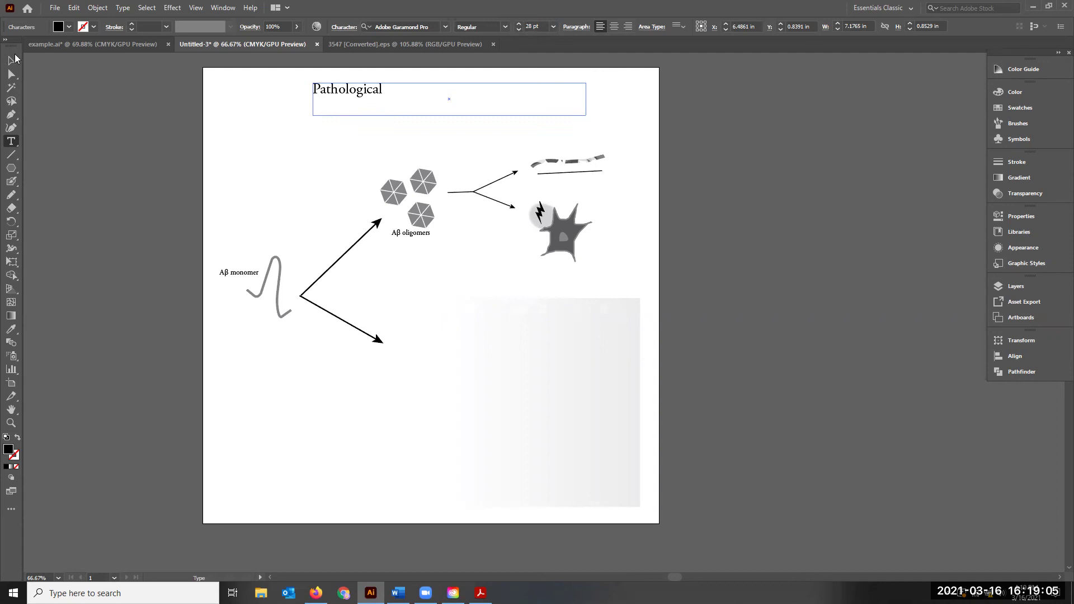
- Narrow the heading's text frame to about 2.43 in and move it to about X 6.64 in, Y 0.80 in
left_click(11, 59)
left_click_drag(309, 95, 365, 99)
left_click_drag(585, 99, 458, 99)
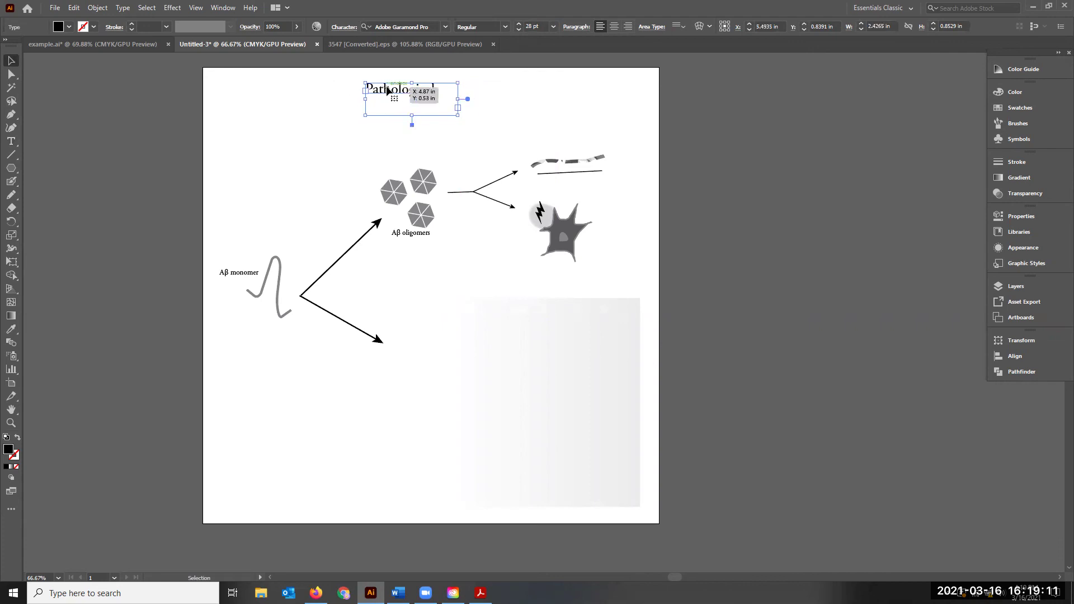
left_click_drag(387, 91, 408, 85)
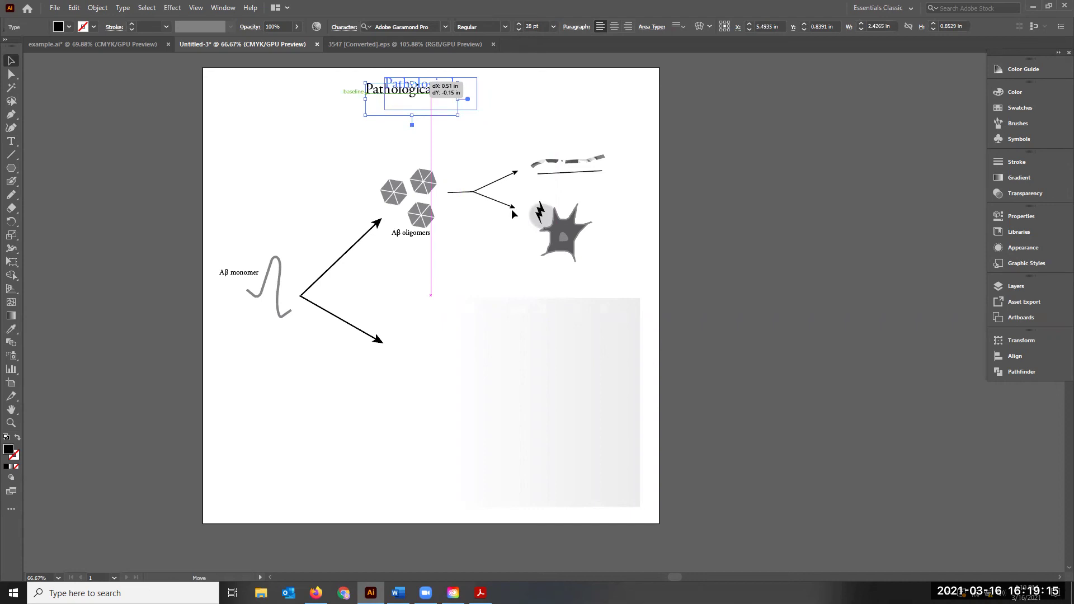
left_click_drag(408, 84, 431, 89)
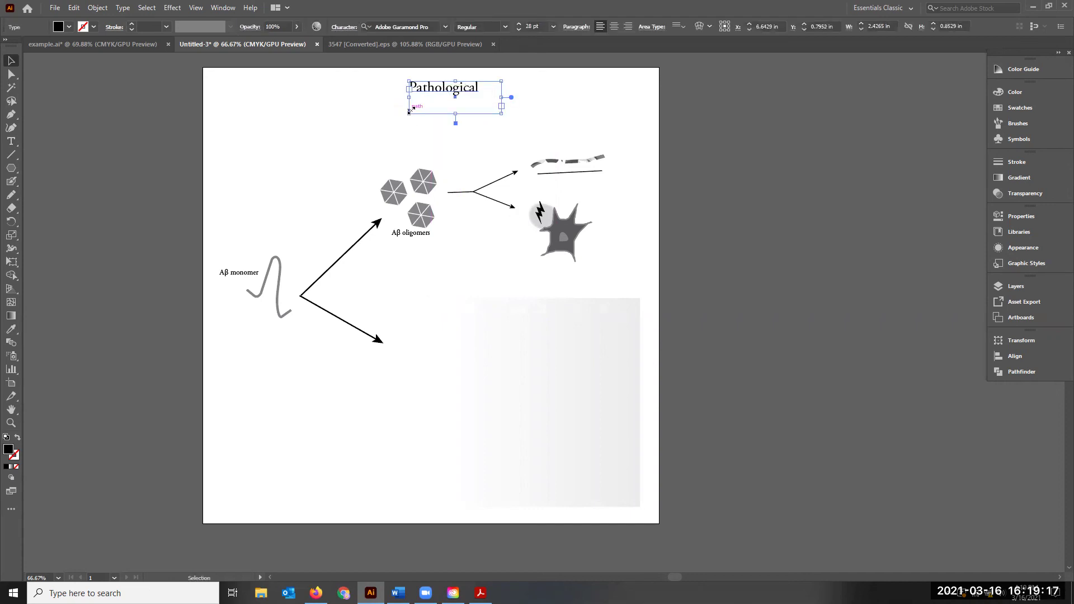
- Enlarge the heading's text frame to about 3.97 by 1.18 in, and undo the resize
left_click_drag(409, 111, 348, 113)
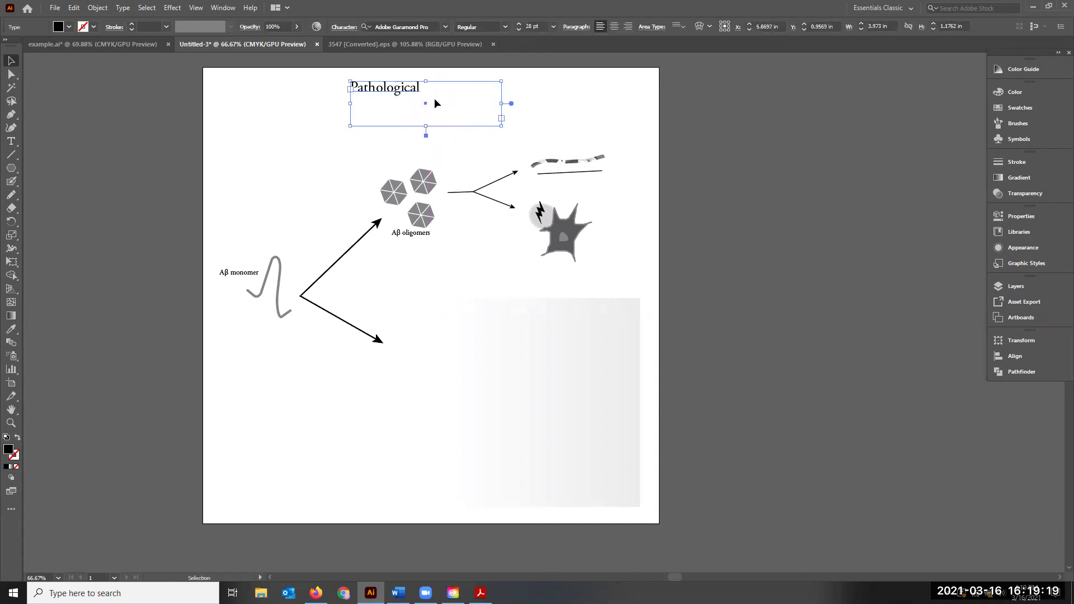
left_click(431, 72)
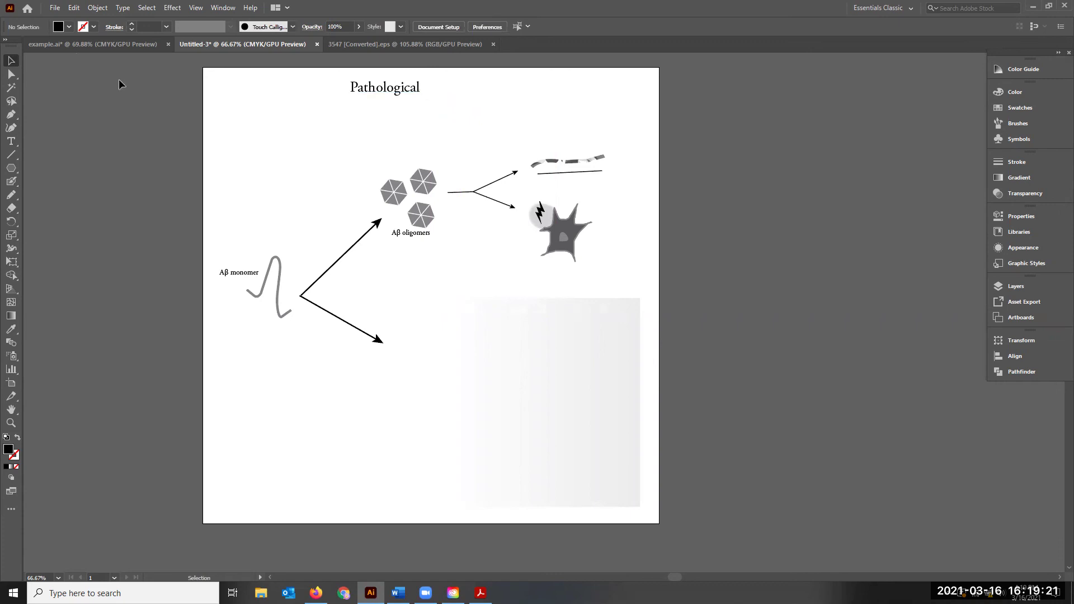
key("ctrl+z")
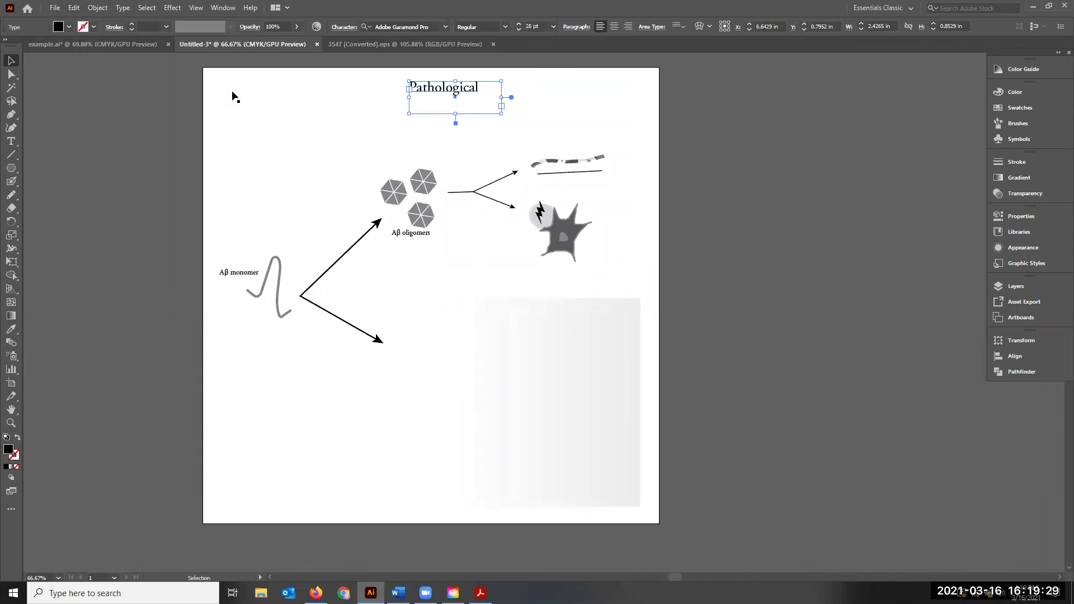
- Select all the artwork on the artboard and try to restore its colors with an Edit Colors conversion
left_click_drag(216, 76, 719, 549)
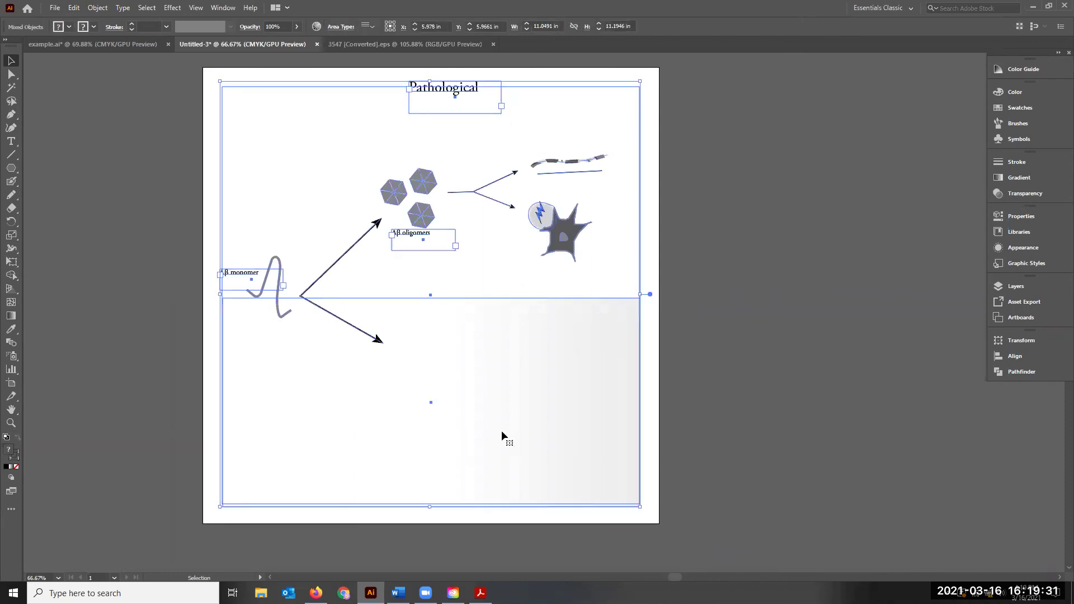
left_click(98, 8)
mouse_move(74, 8)
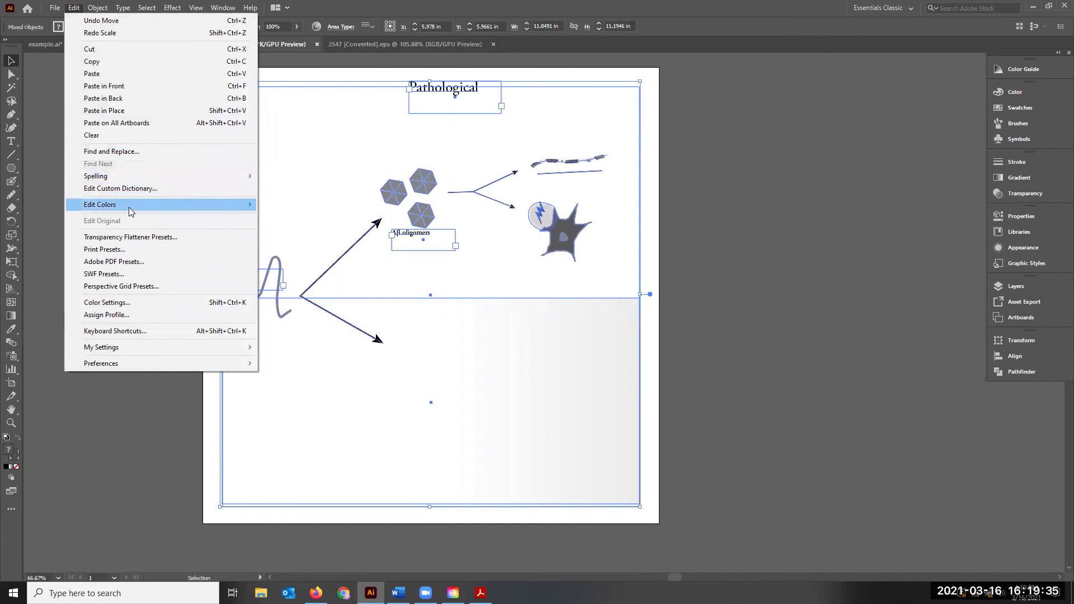
left_click(319, 288)
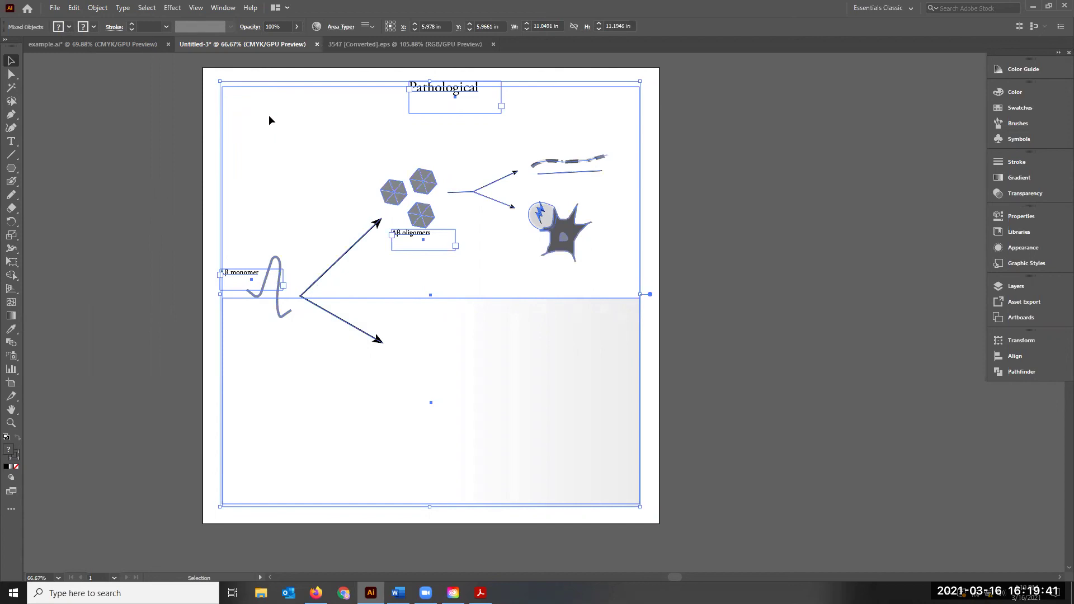
left_click(123, 58)
left_click(72, 8)
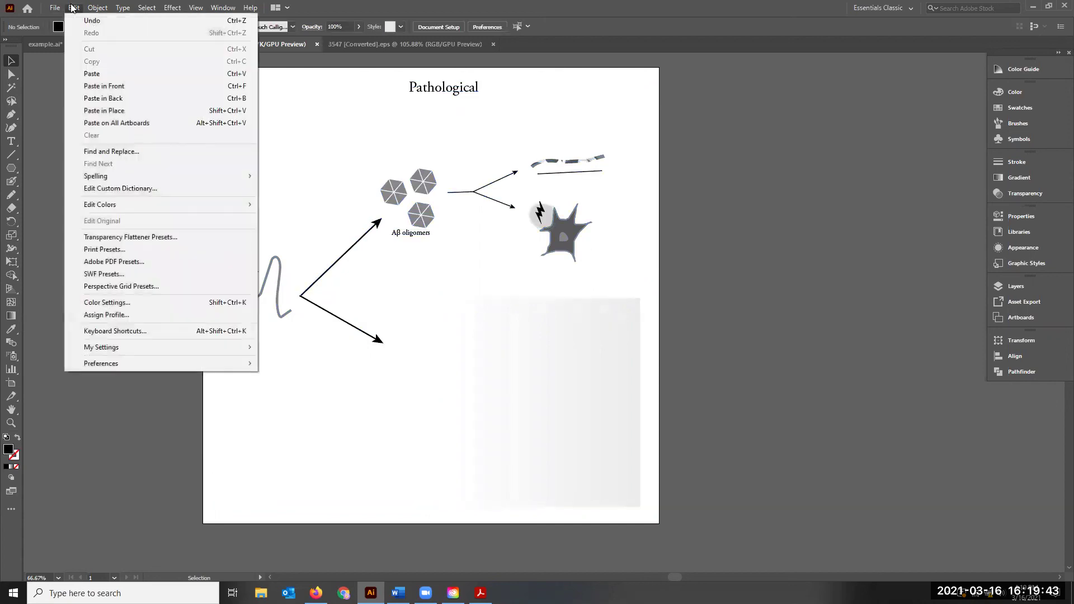
left_click(98, 415)
key("a")
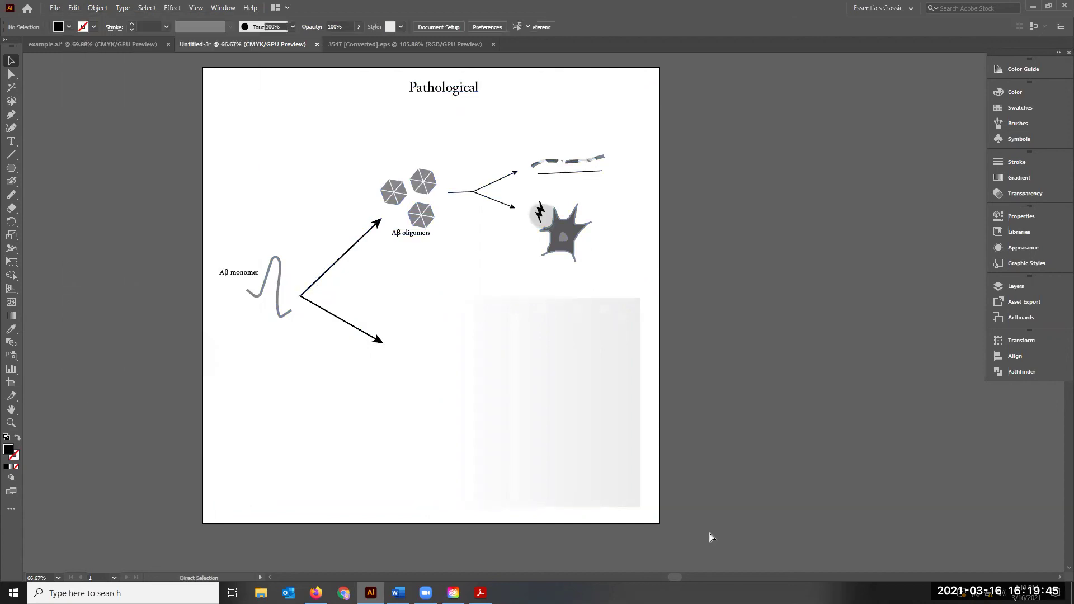
- Undo the color conversion, the heading's frame changes and its font size increases one after another
key("ctrl+a")
key("ctrl+z")
key("ctrl+z")
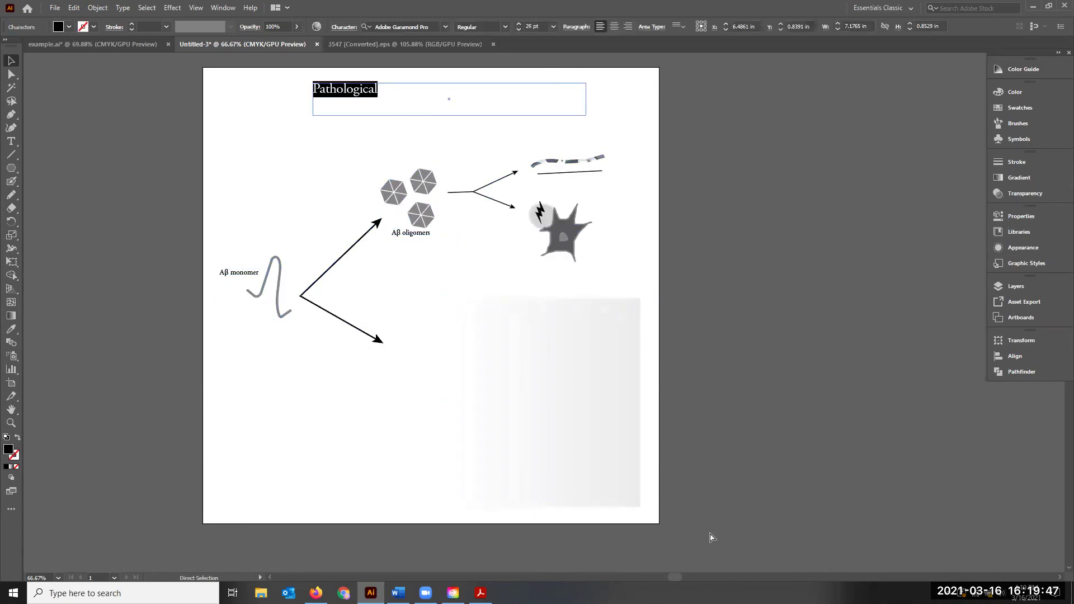
key("ctrl+z")
key("ctrl+z")
key("ctrl+z")
key("ctrl+z")
left_click(73, 8)
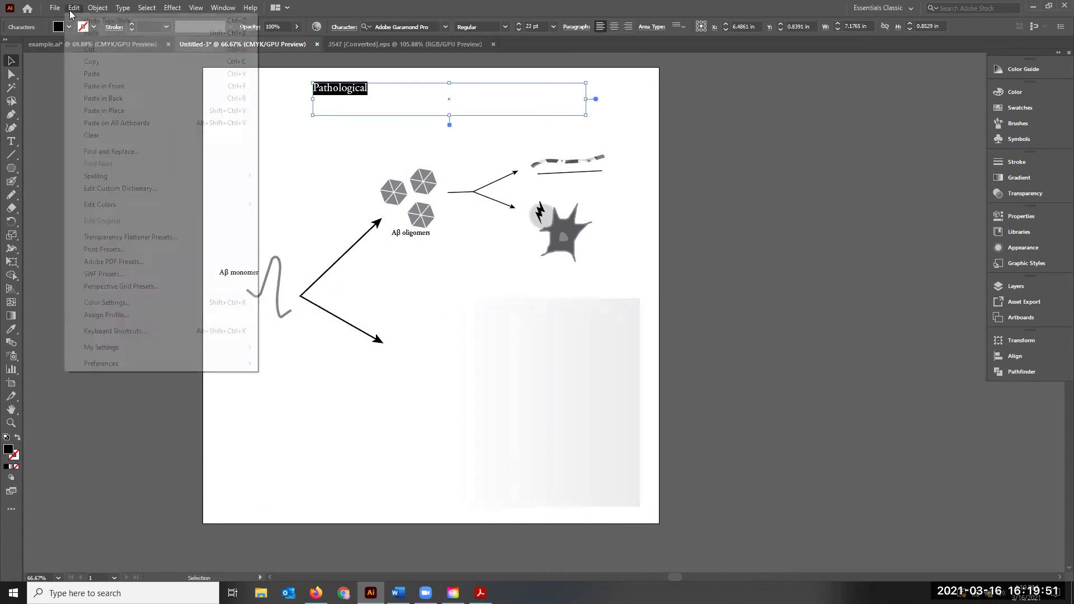
left_click(85, 20)
left_click(76, 7)
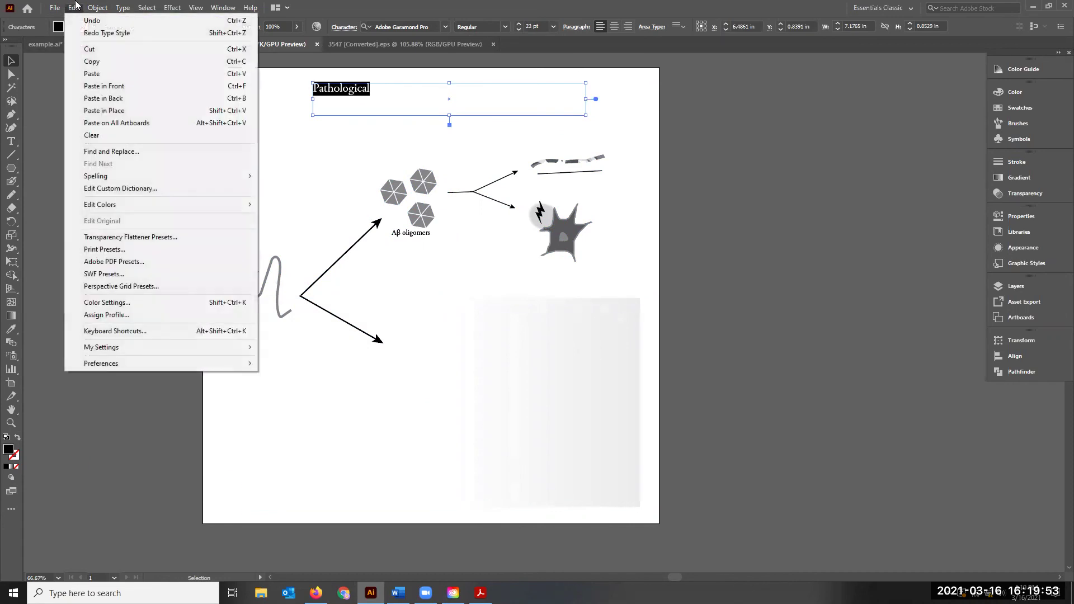
left_click(85, 20)
left_click(73, 8)
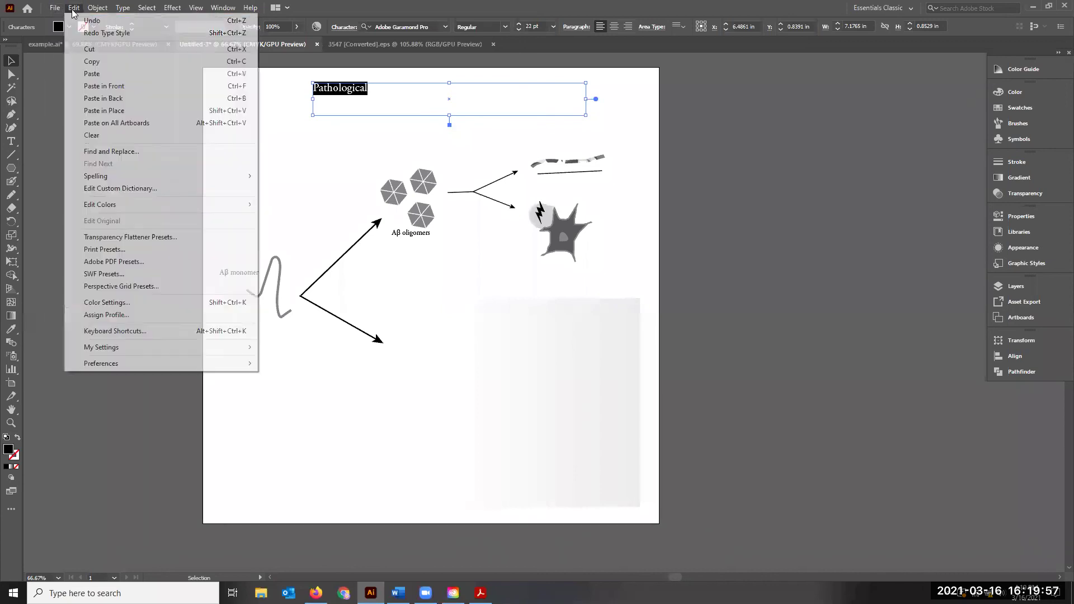
left_click(74, 20)
left_click(73, 7)
left_click(75, 20)
left_click(74, 7)
left_click(76, 21)
left_click(74, 8)
left_click(77, 20)
left_click(73, 7)
left_click(76, 20)
left_click(73, 7)
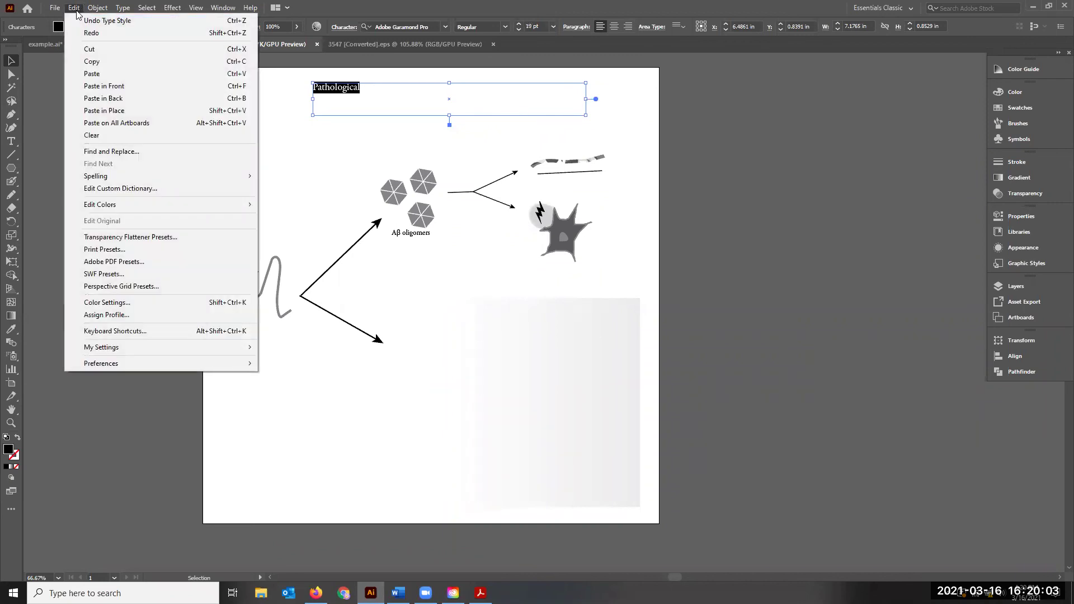
left_click(78, 20)
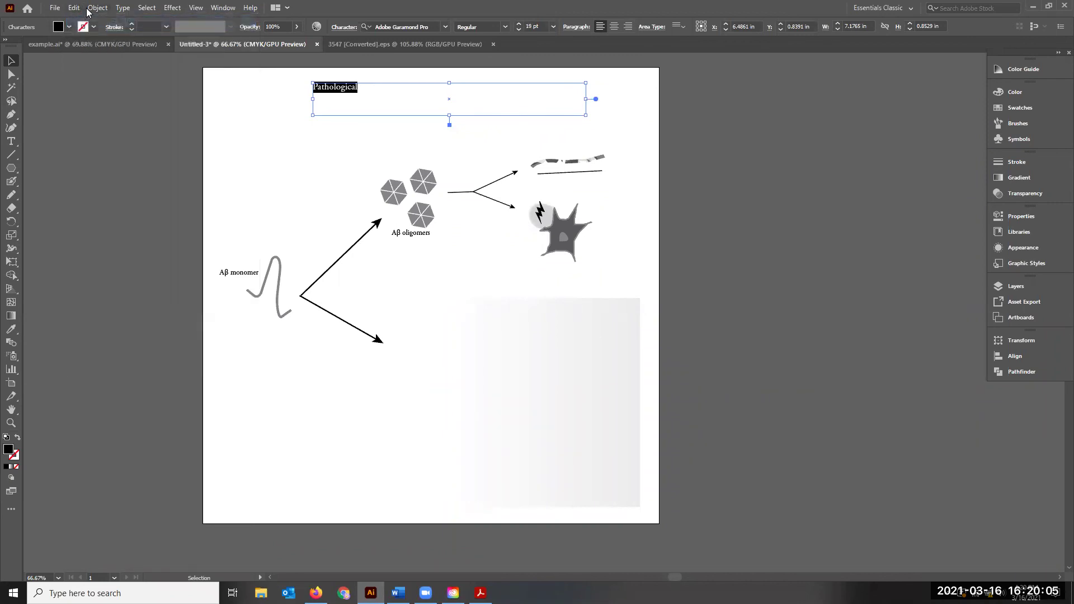
- Undo the creation of the "Pathological" heading and the grayscale conversion to return the figure to its original colors
key("ctrl+z")
key("ctrl+z")
key("ctrl+z")
key("ctrl+z")
key("ctrl+z")
key("ctrl+z")
key("ctrl+z")
key("ctrl+z")
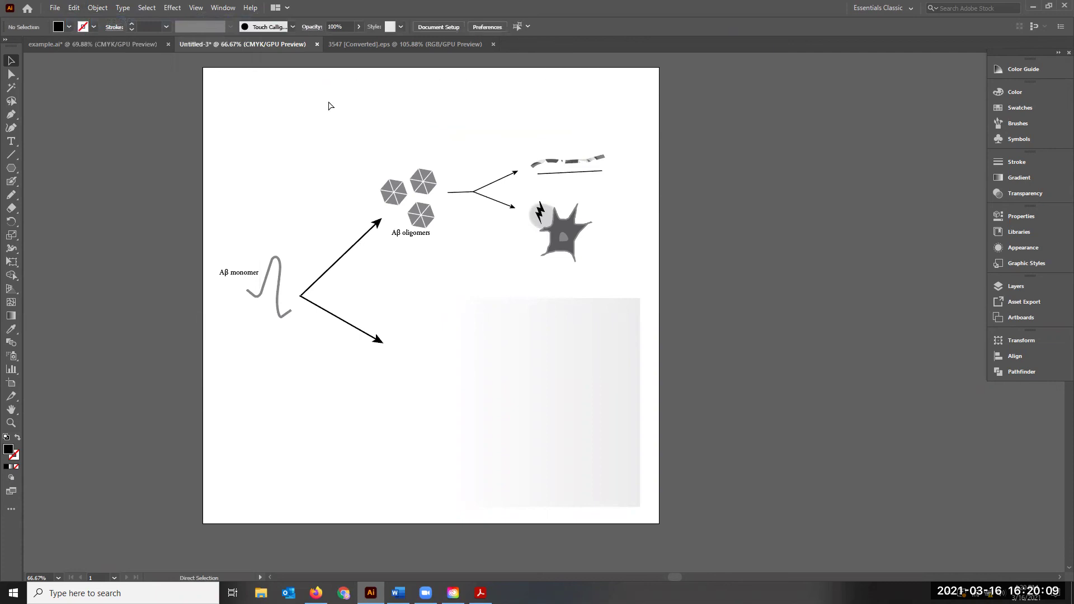
left_click(344, 150)
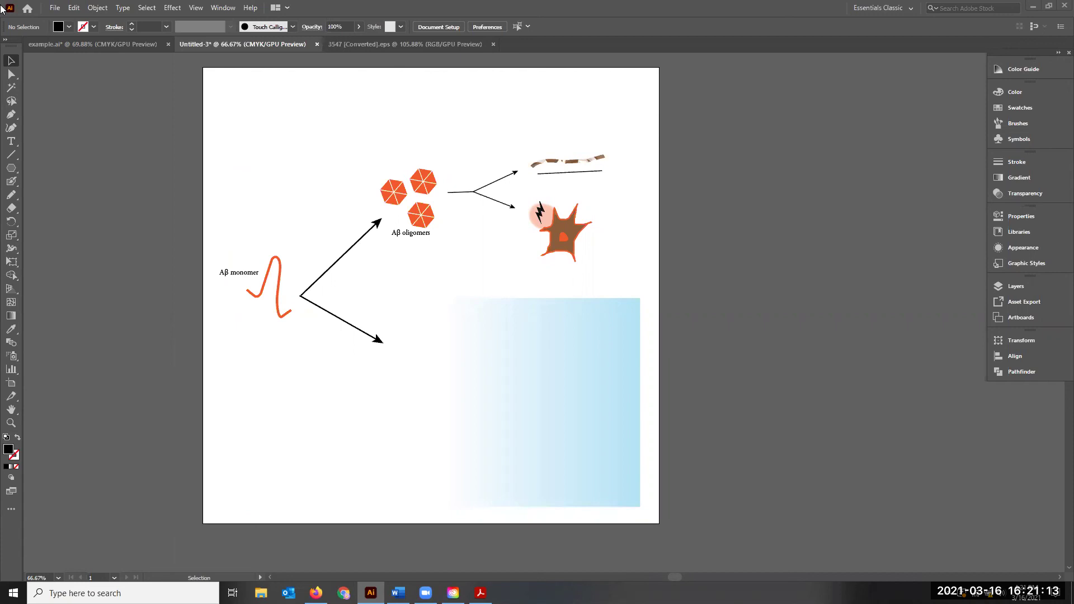
- Export the figure to the Desktop as a JPEG named Untitled-3
left_click(55, 9)
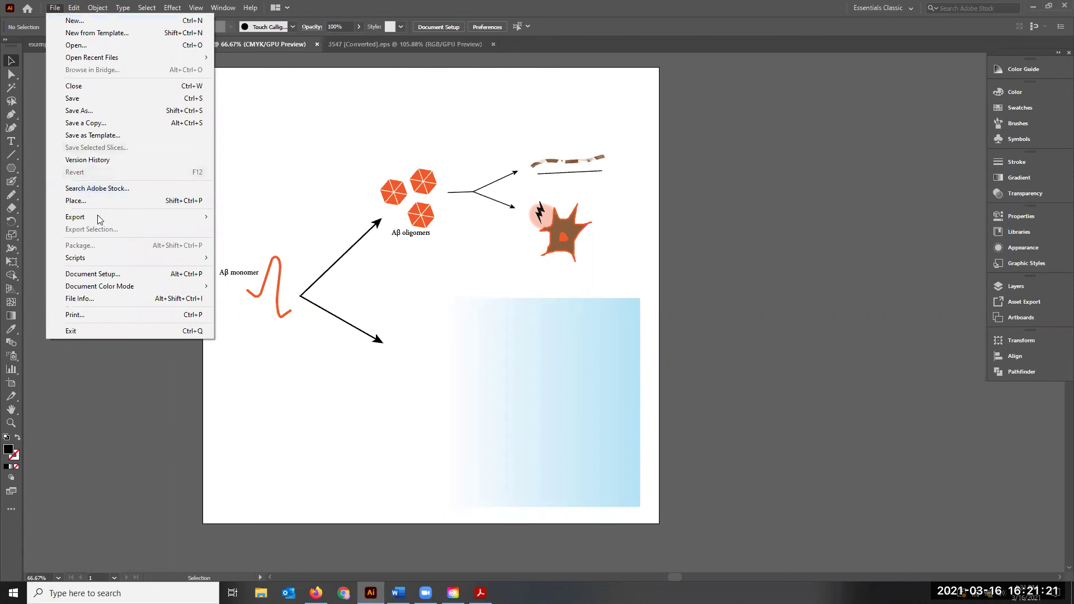
mouse_move(99, 220)
left_click(241, 228)
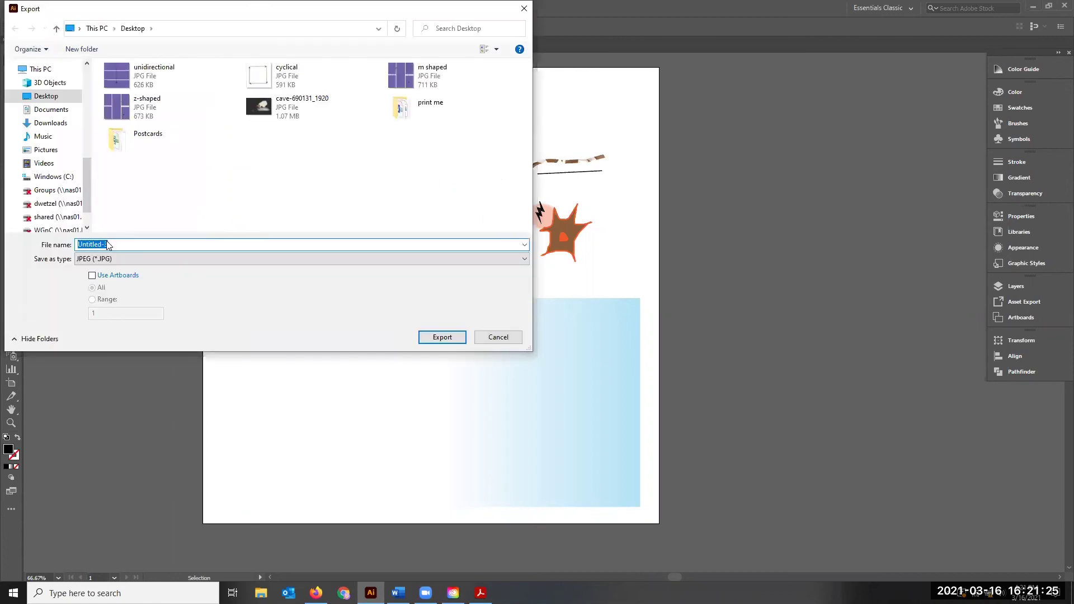
left_click(140, 265)
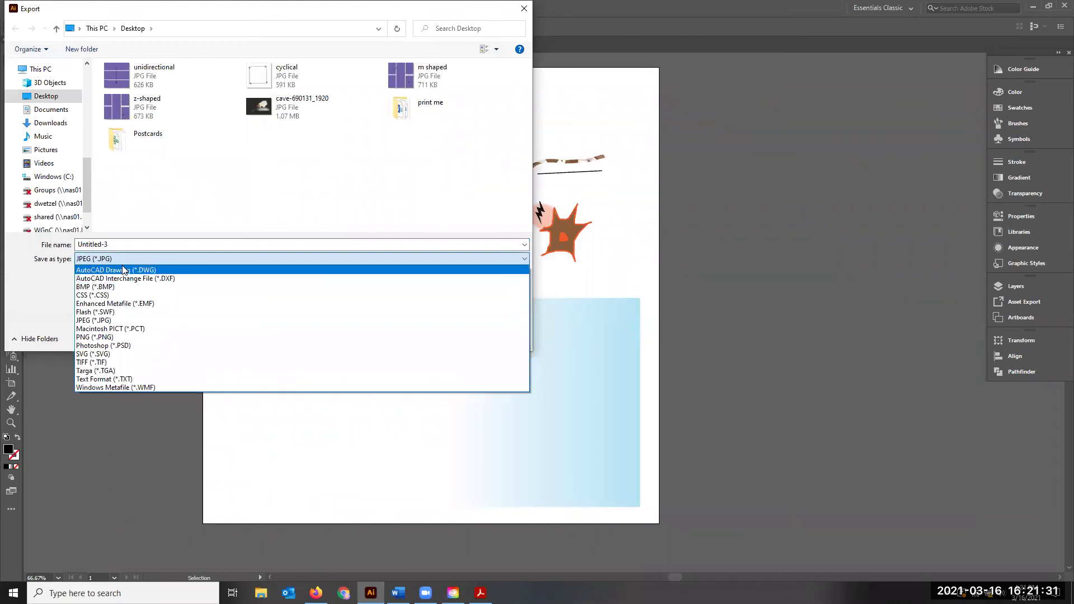
left_click(124, 324)
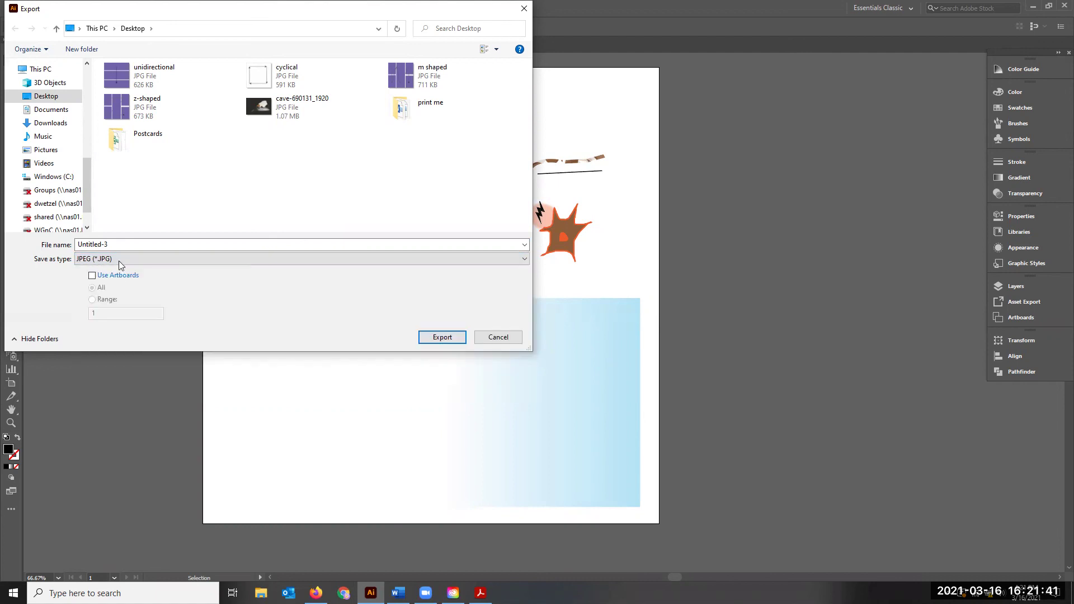
left_click(435, 337)
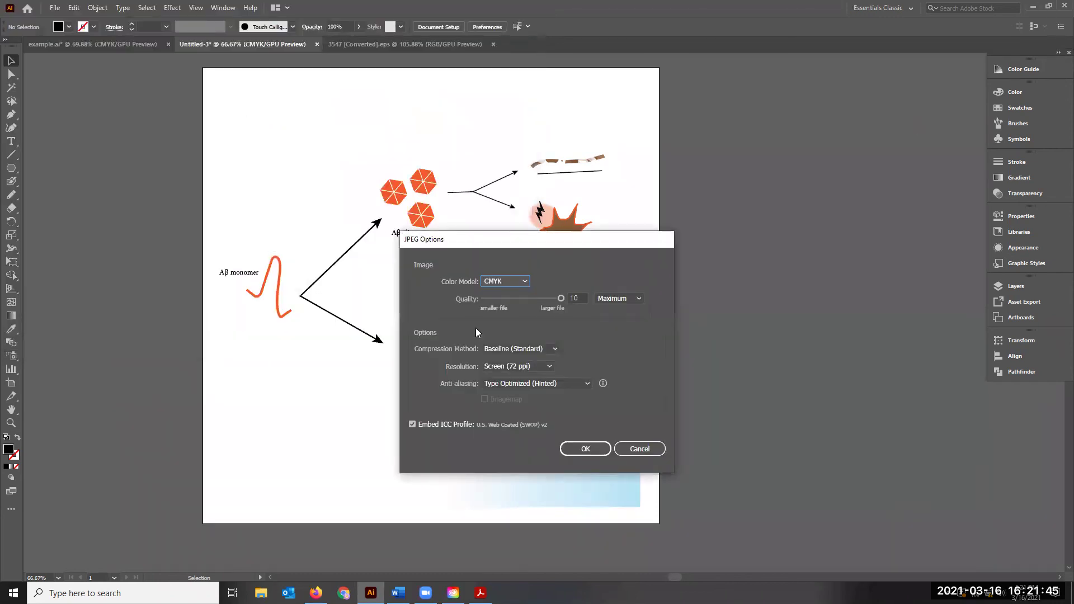
- Set the JPEG color model to RGB and the resolution to High (300 ppi), and complete the export
left_click(514, 279)
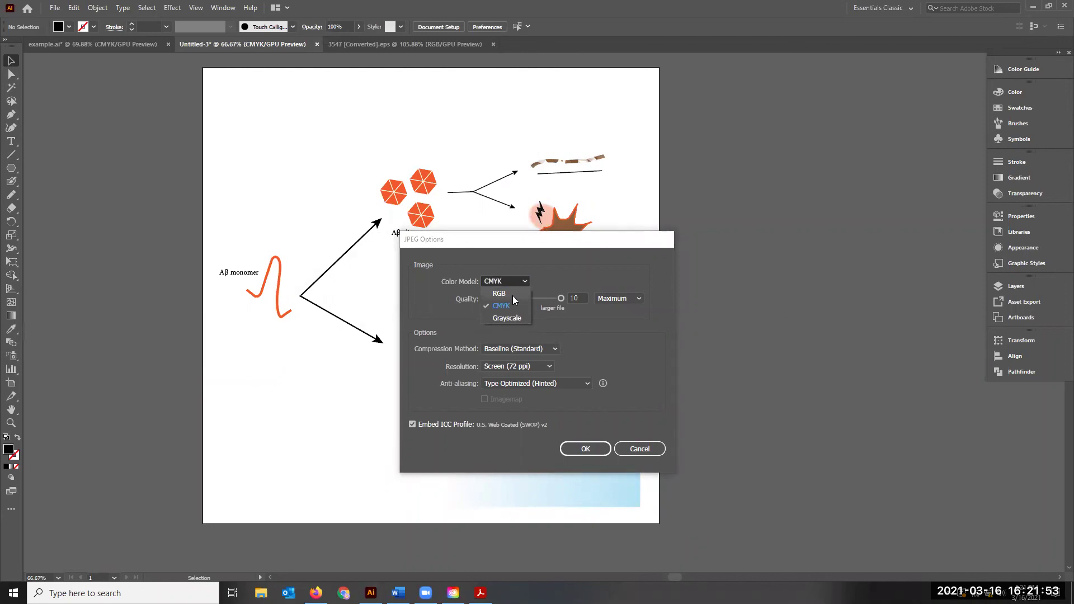
left_click(512, 295)
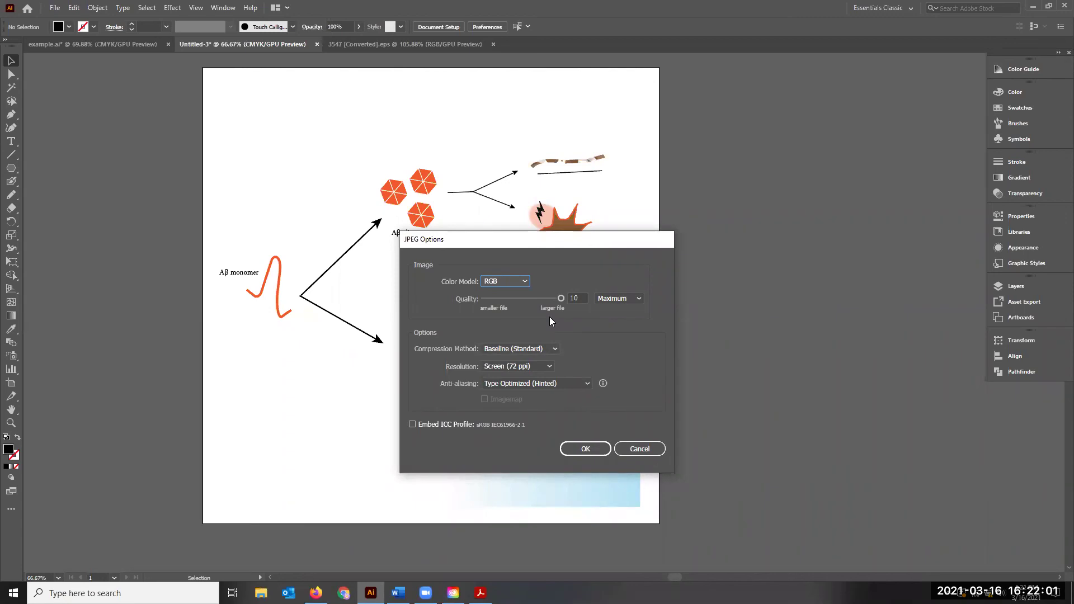
left_click(550, 368)
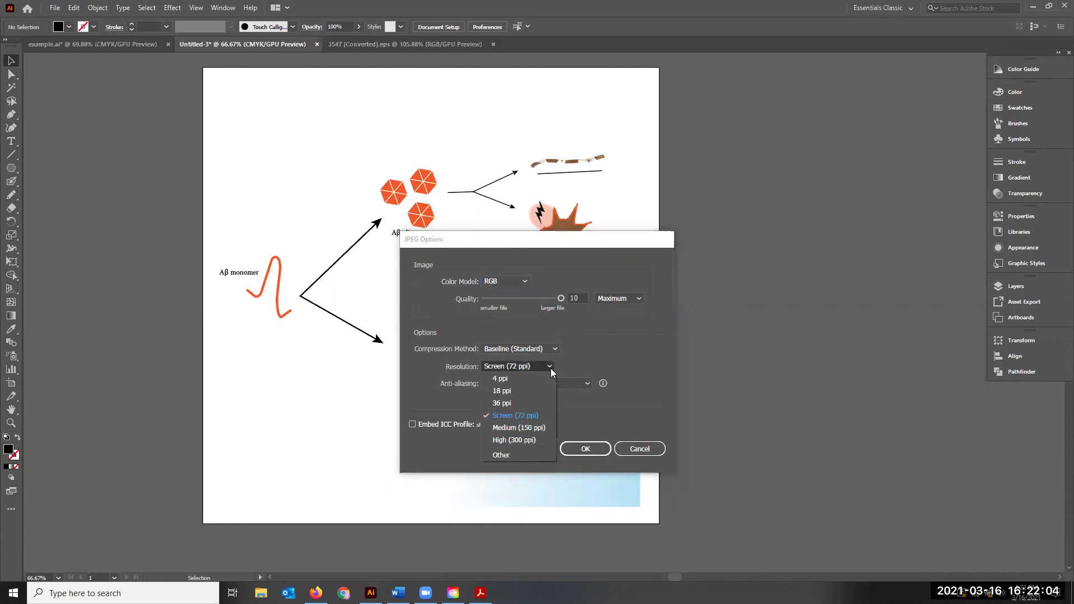
left_click(506, 440)
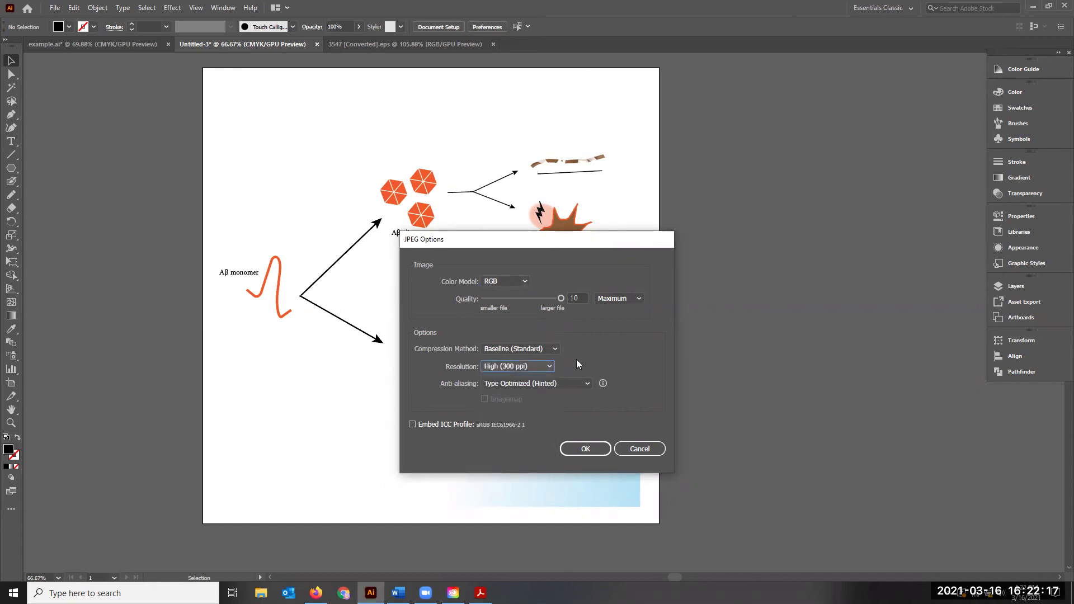
left_click(598, 448)
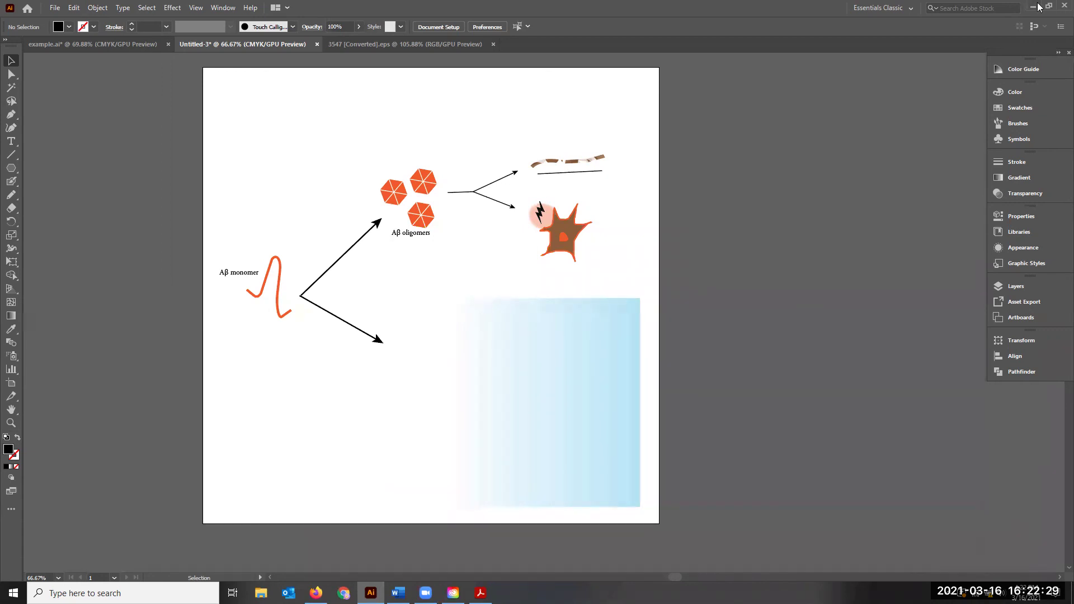
- Open the exported Untitled-3 image from the desktop and examine its arrows and labels at close range
key("super+d")
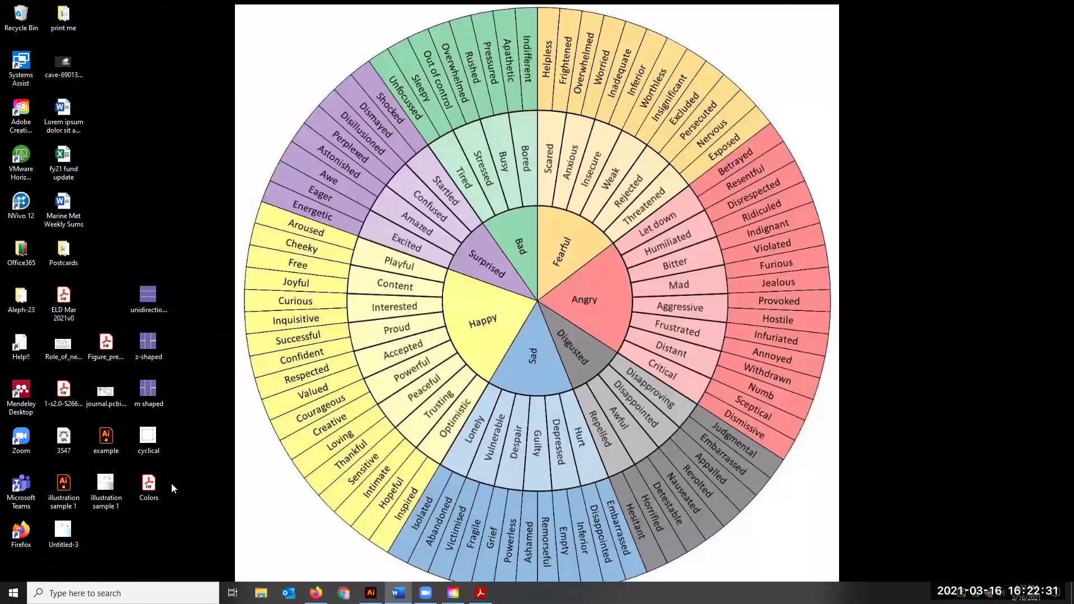
left_click(59, 538)
double_click(58, 538)
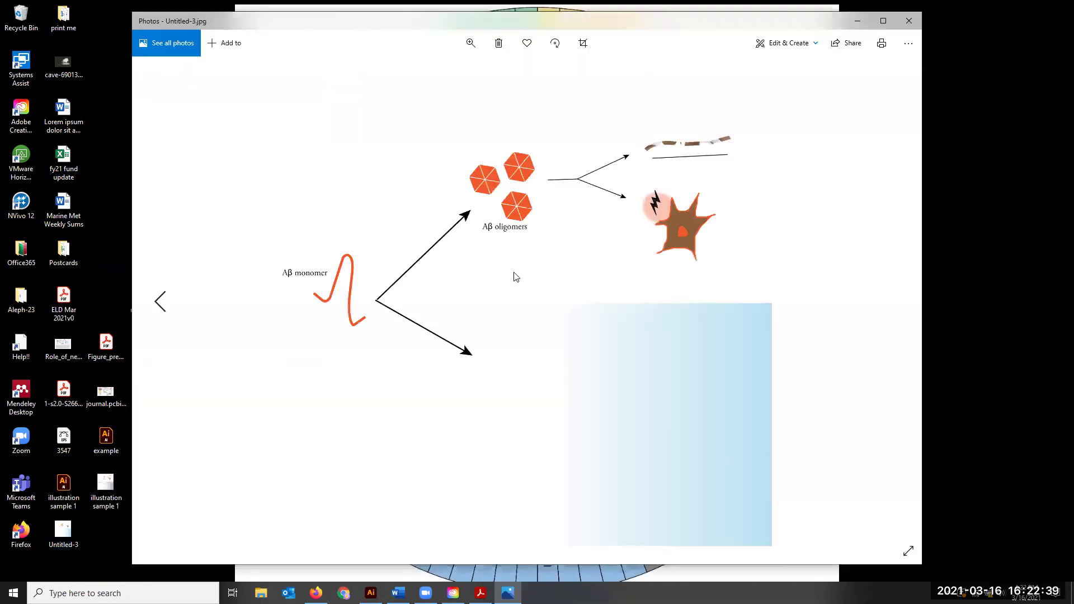
scroll(515, 276, "up", 5)
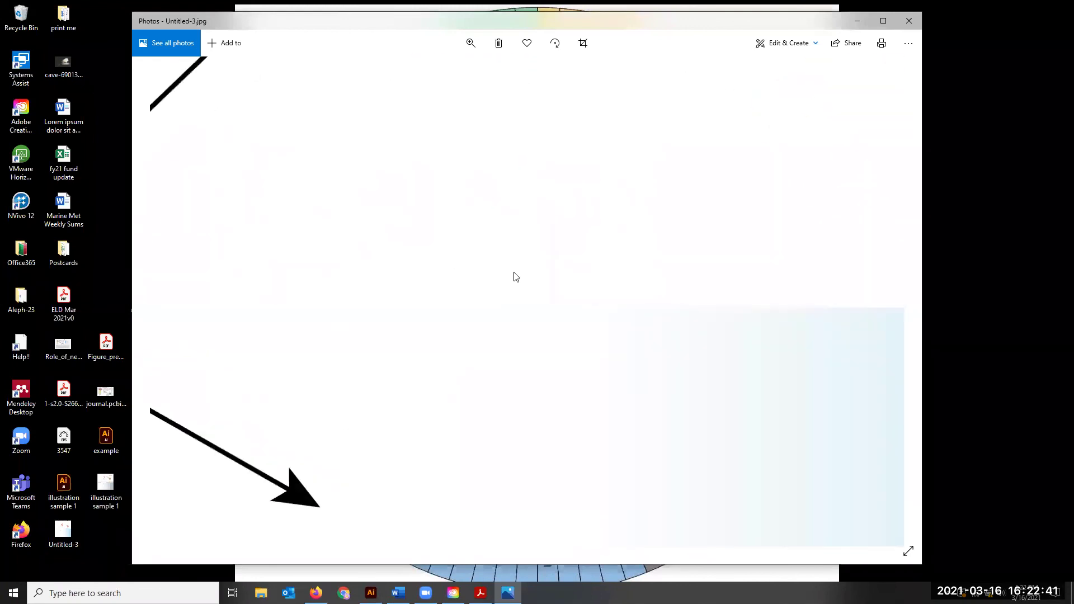
left_click_drag(330, 484, 463, 400)
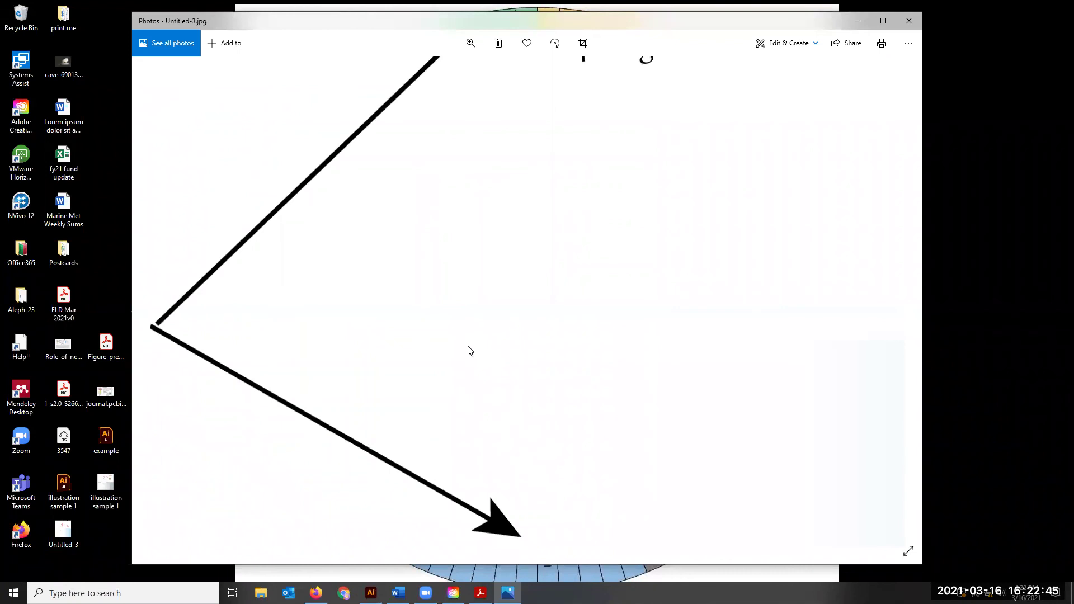
scroll(470, 351, "down", 3)
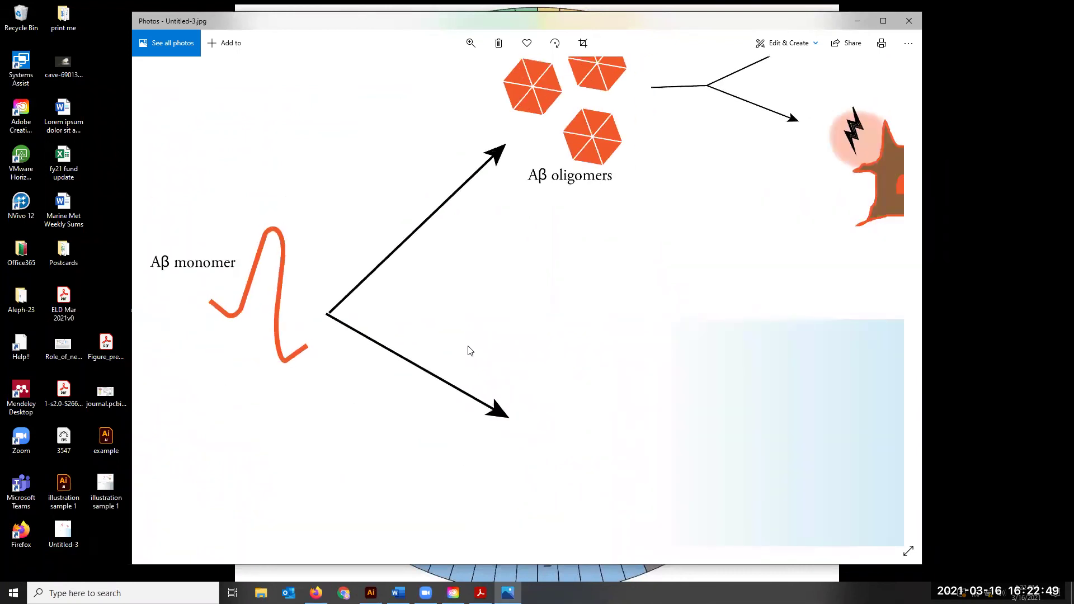
scroll(376, 304, "down", 3)
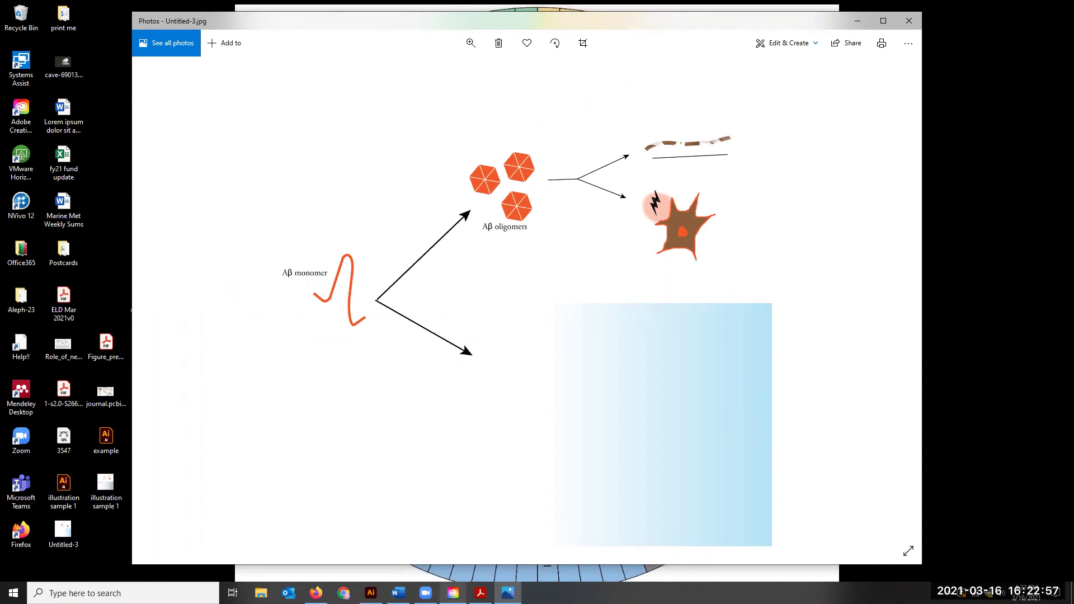
- Minimize Illustrator, close the exported image's preview and switch to the Freepik page in Firefox
mouse_move(453, 593)
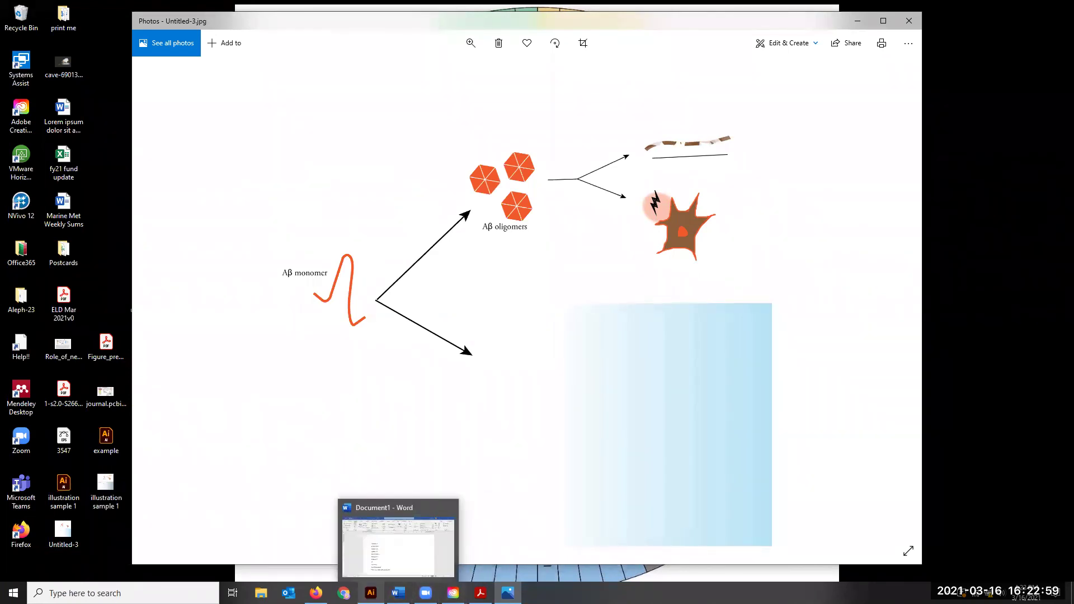
left_click(370, 592)
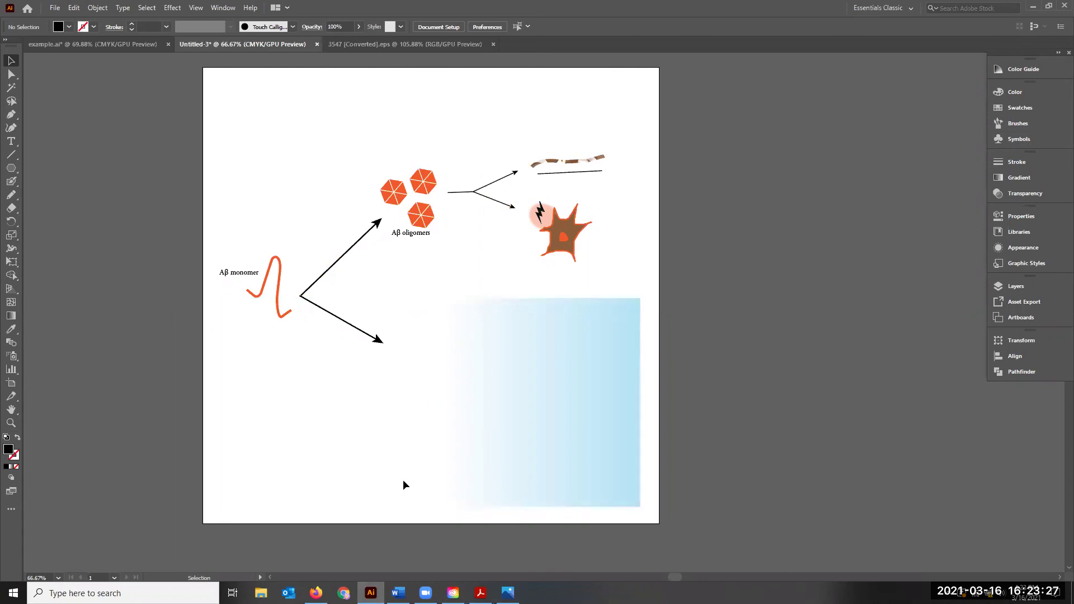
mouse_move(370, 593)
left_click(1036, 7)
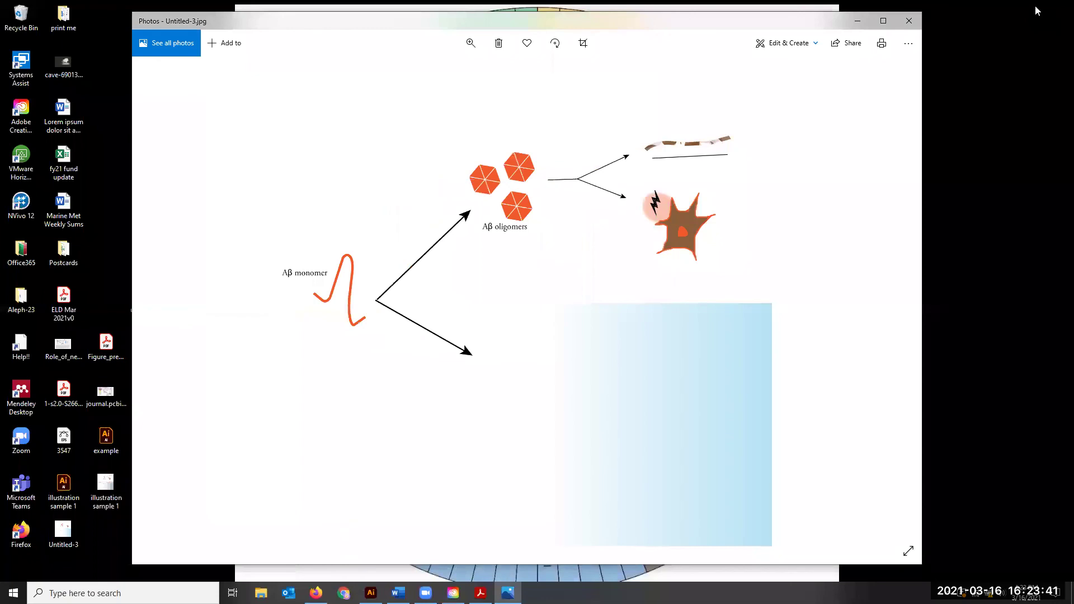
key("alt+F4")
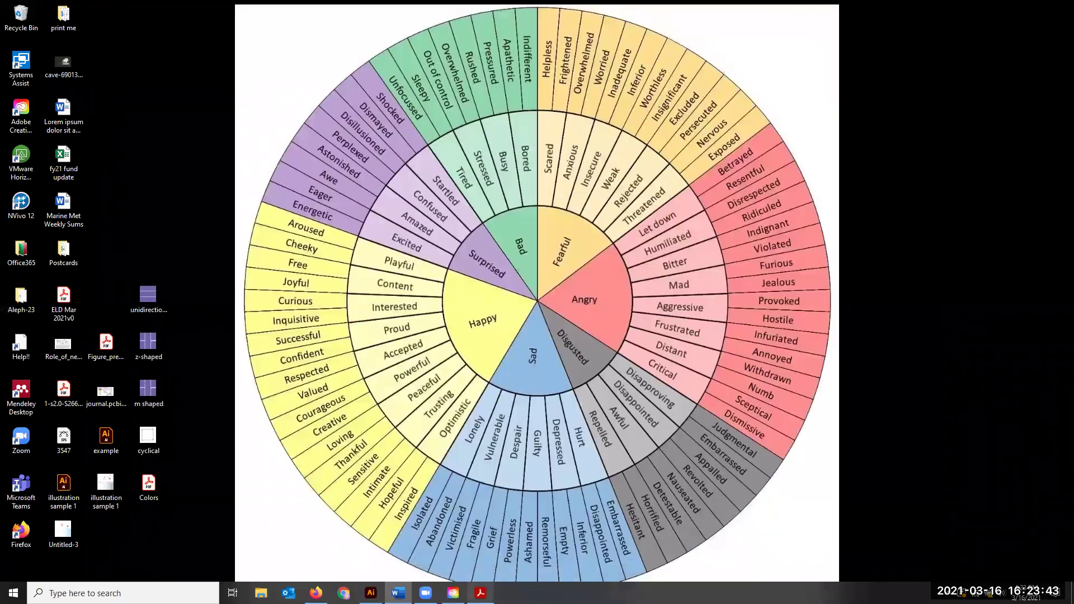
mouse_move(453, 593)
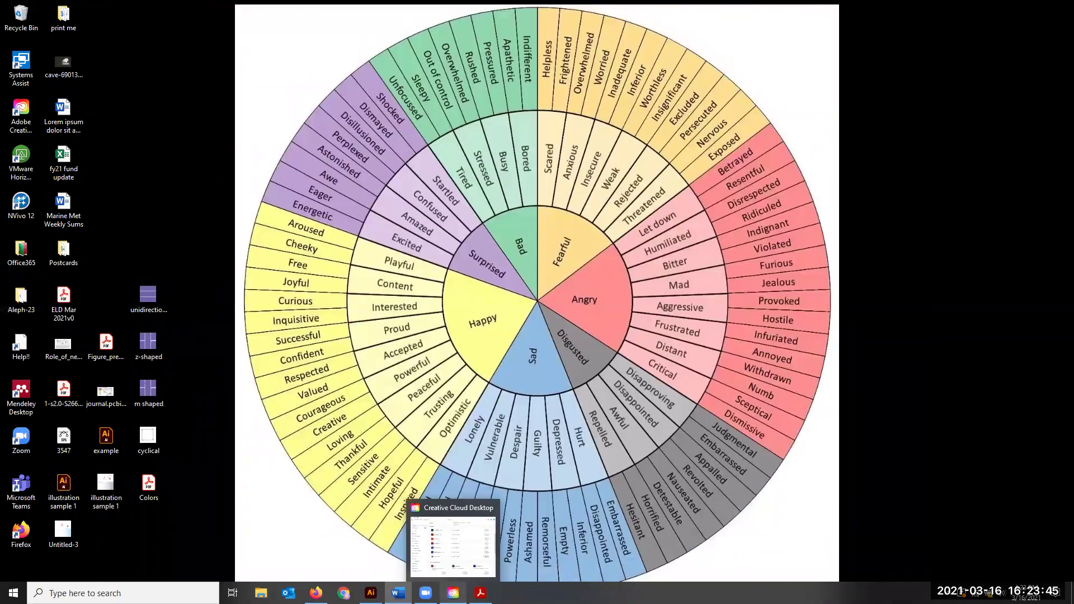
left_click(316, 593)
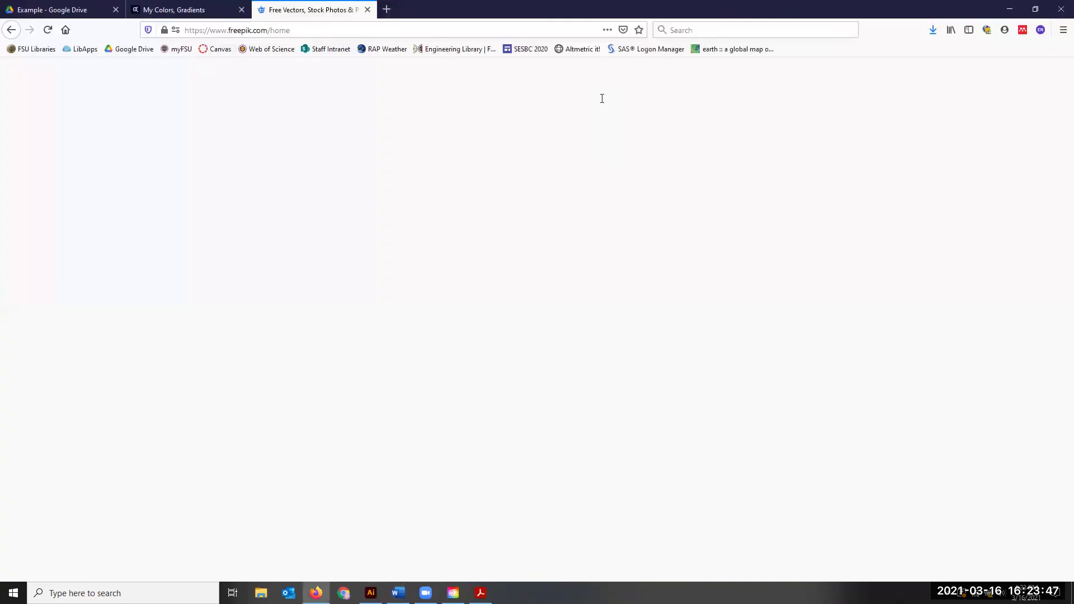
- Close the Freepik page and go up to the Making Scientific Figures Illustrator Workshop folder in Google Drive
left_click(367, 10)
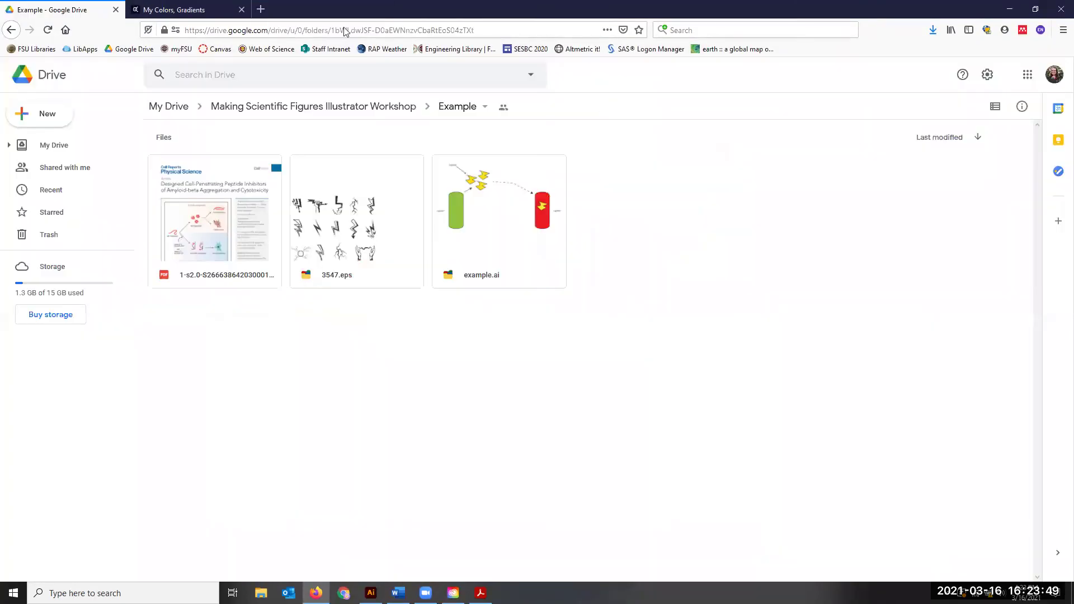
left_click(338, 114)
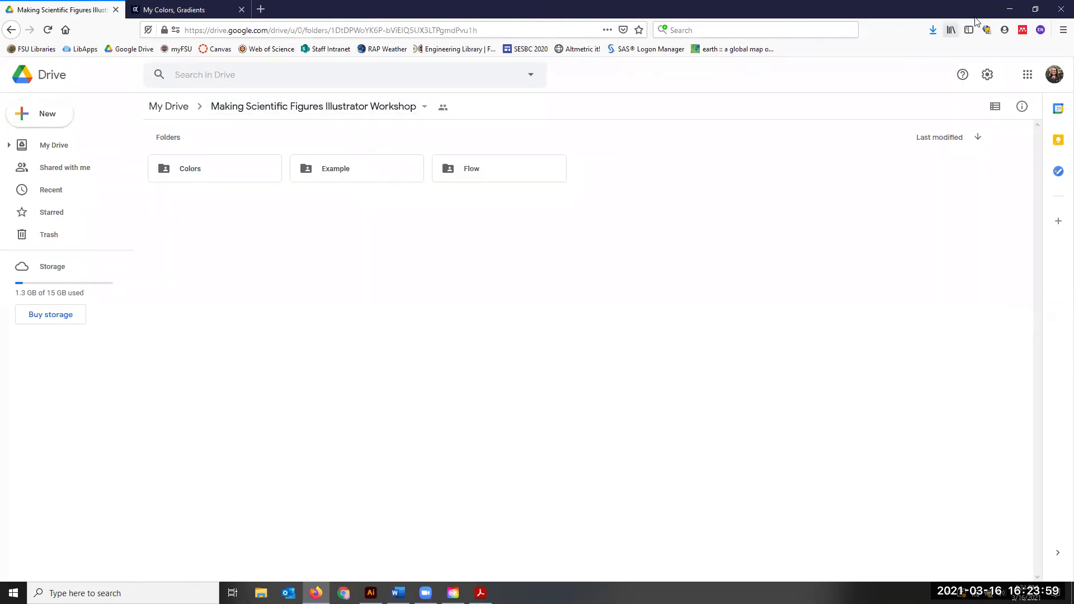
left_click(1006, 12)
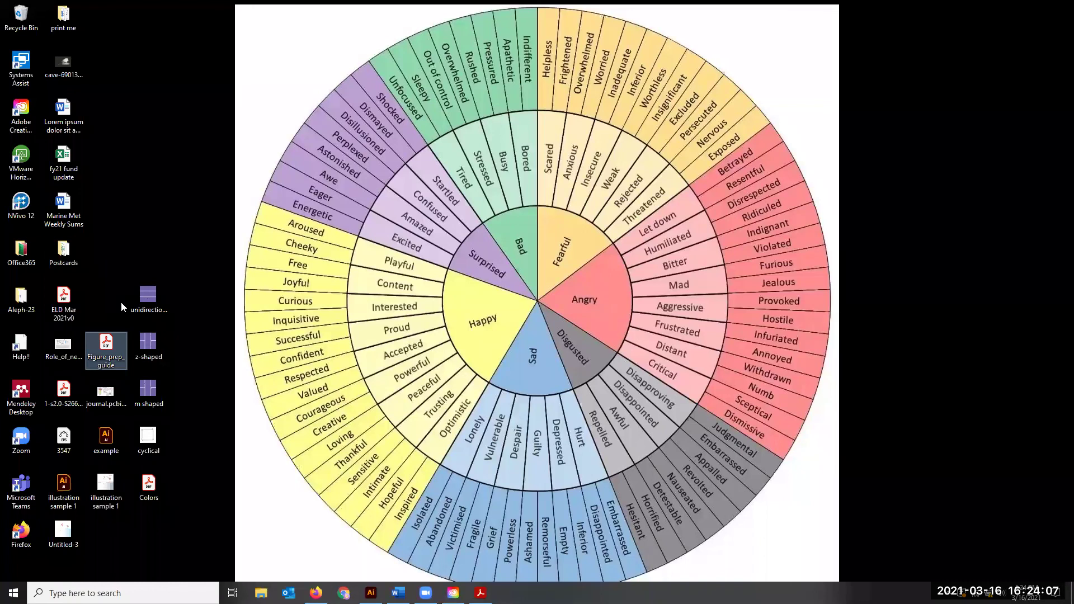
left_click(112, 441)
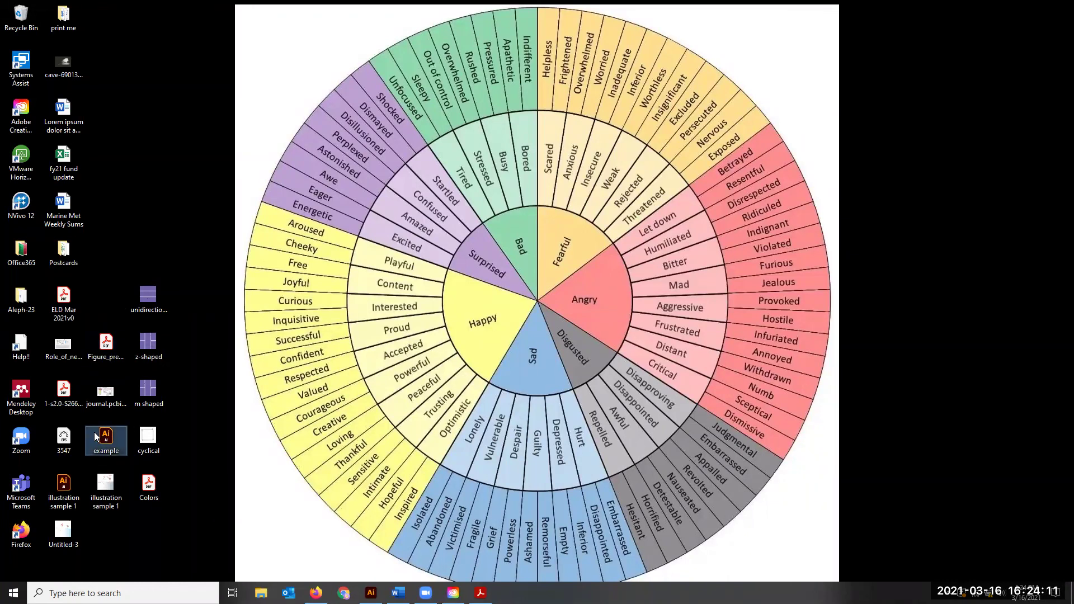
right_click(93, 448)
left_click(208, 499)
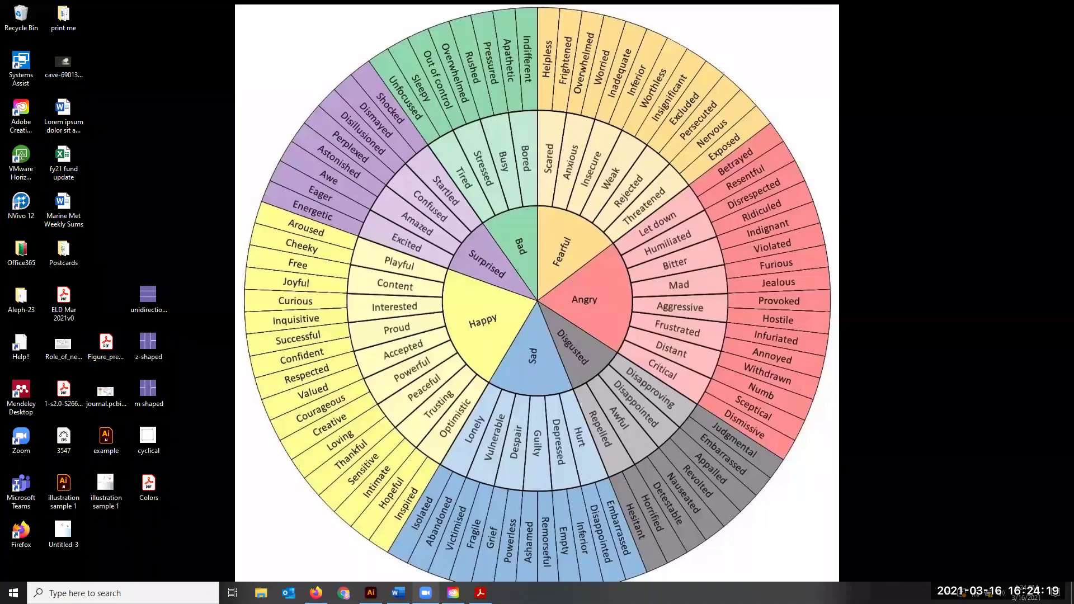
left_click(329, 583)
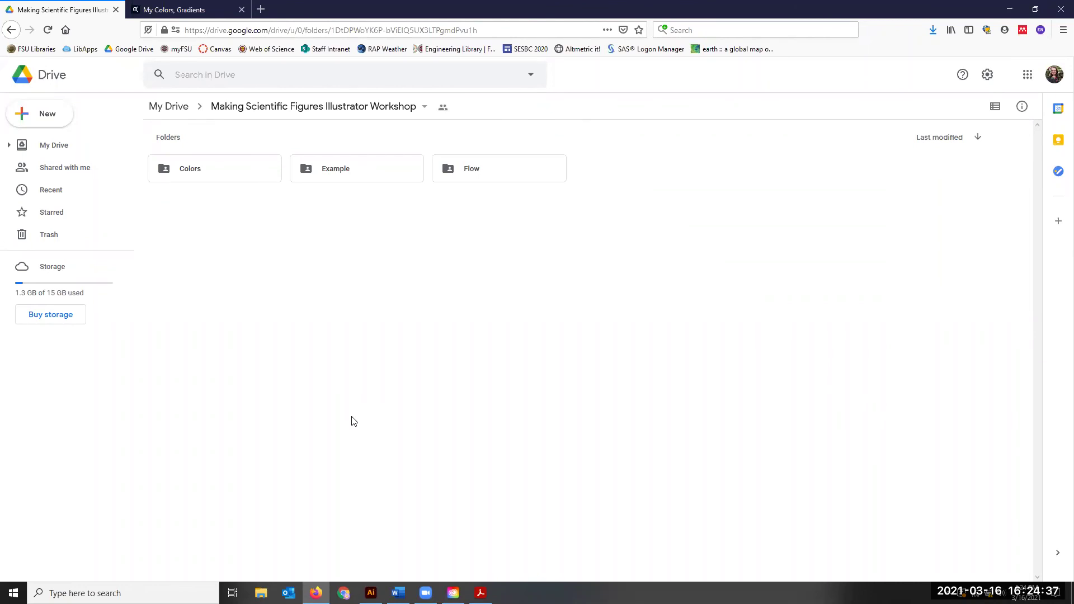
- Open the Flow folder, preview the Role_of_neutrophil figure image, and return to the workshop folder
double_click(467, 172)
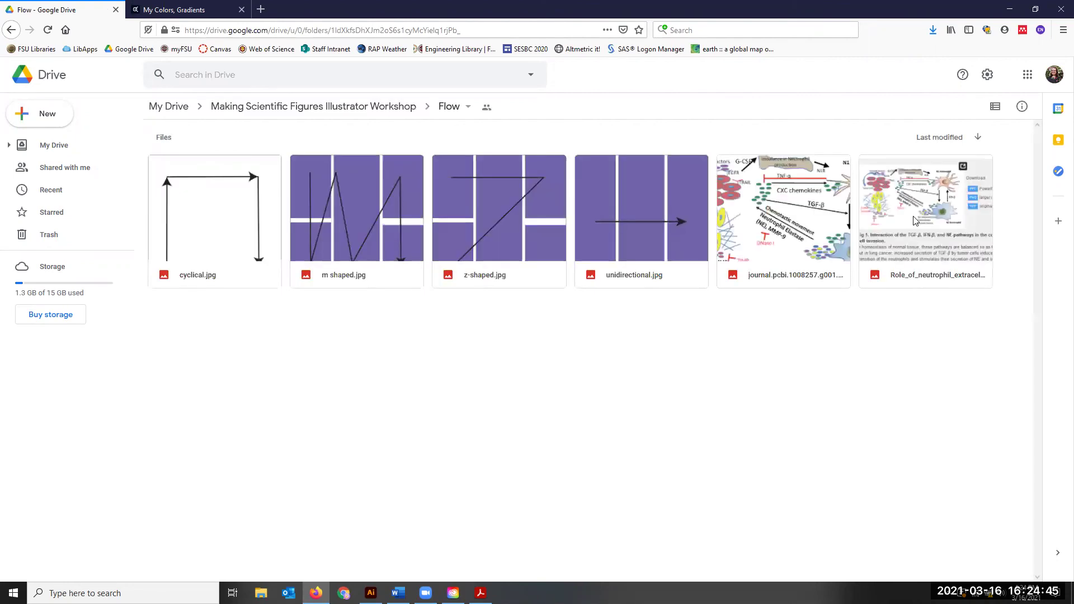
left_click(916, 221)
double_click(930, 275)
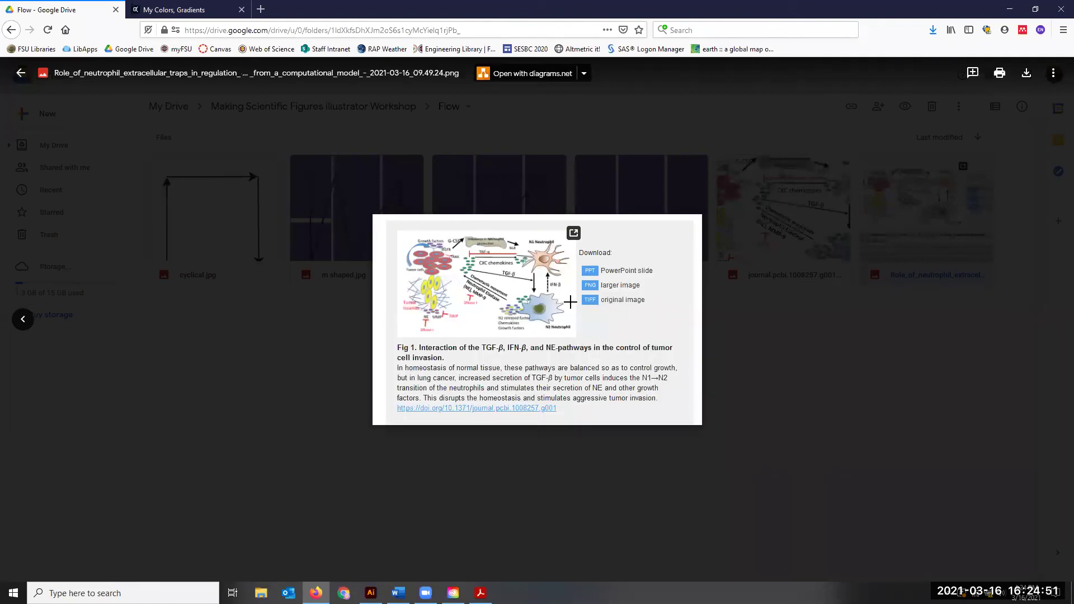
left_click(311, 108)
left_click(312, 107)
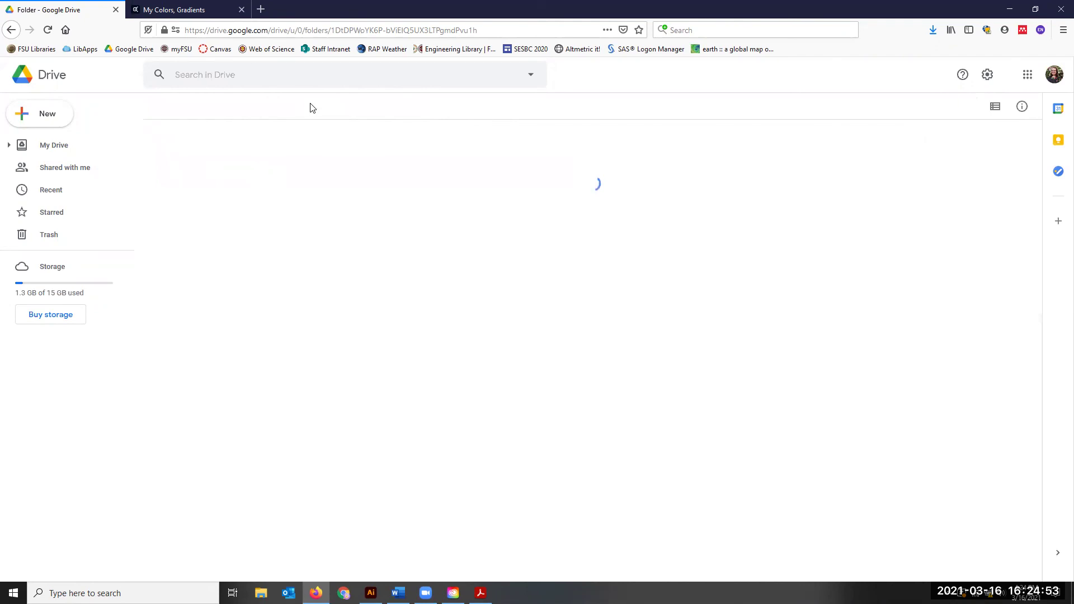
- Open the Example folder in Drive and upload the Illustrator file illustration sample 1 from the desktop into it
double_click(331, 168)
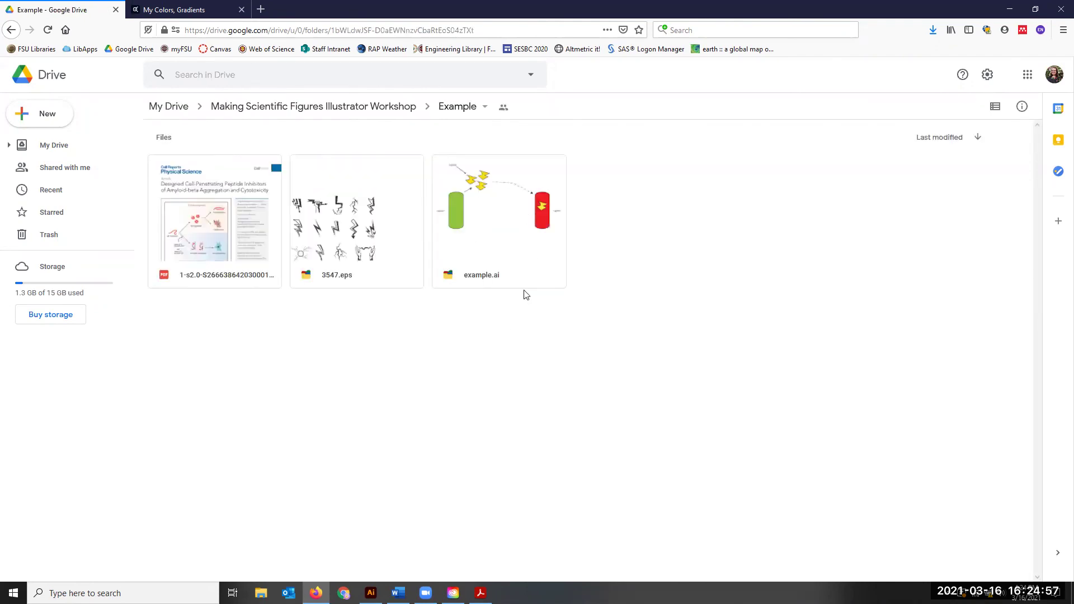
left_click(1010, 10)
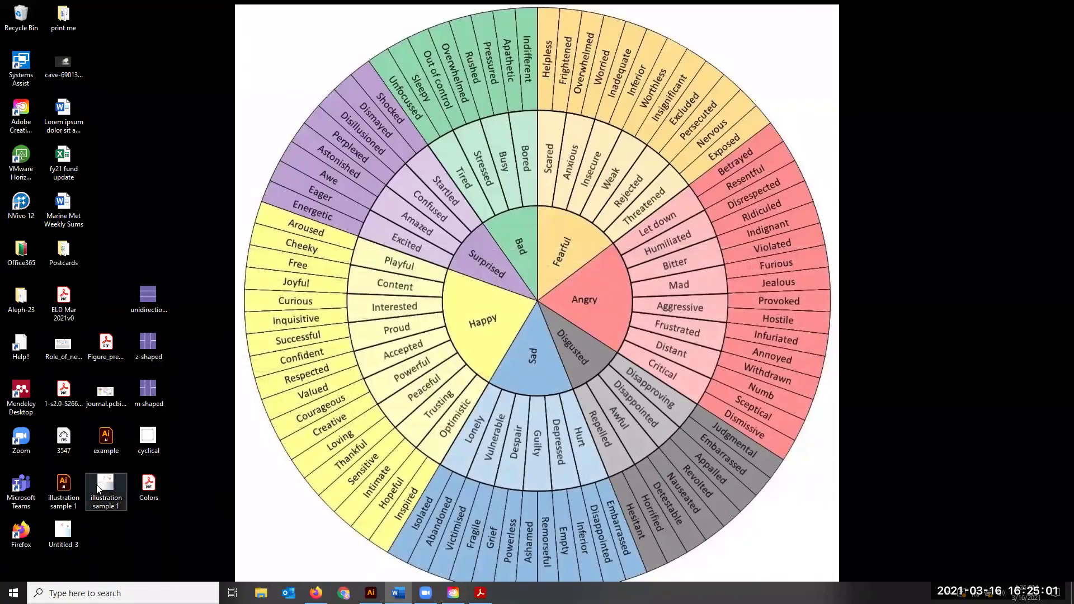
left_click(68, 488)
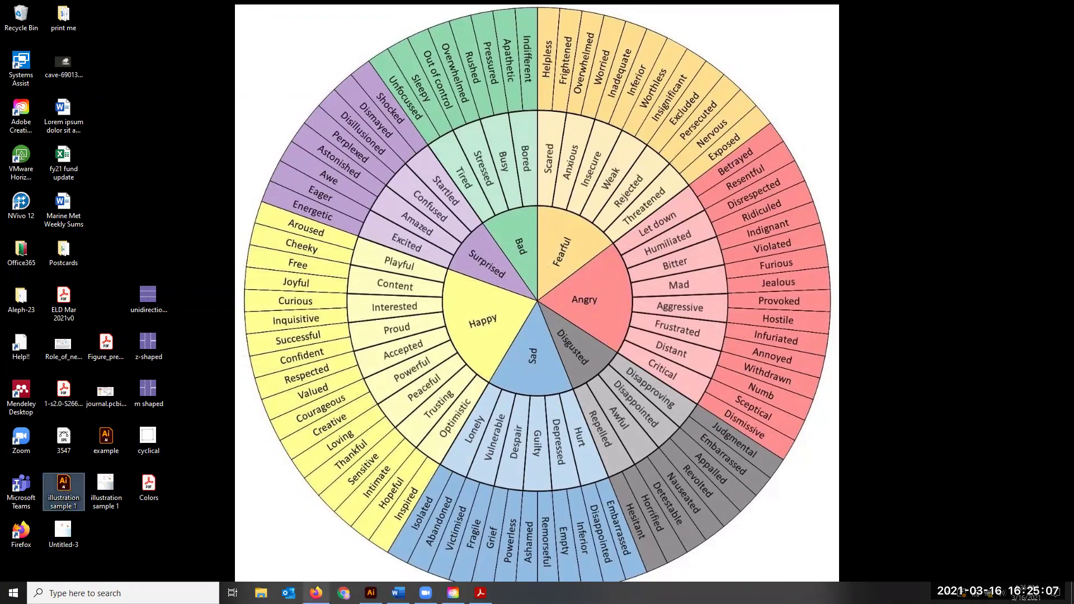
key("alt+Tab")
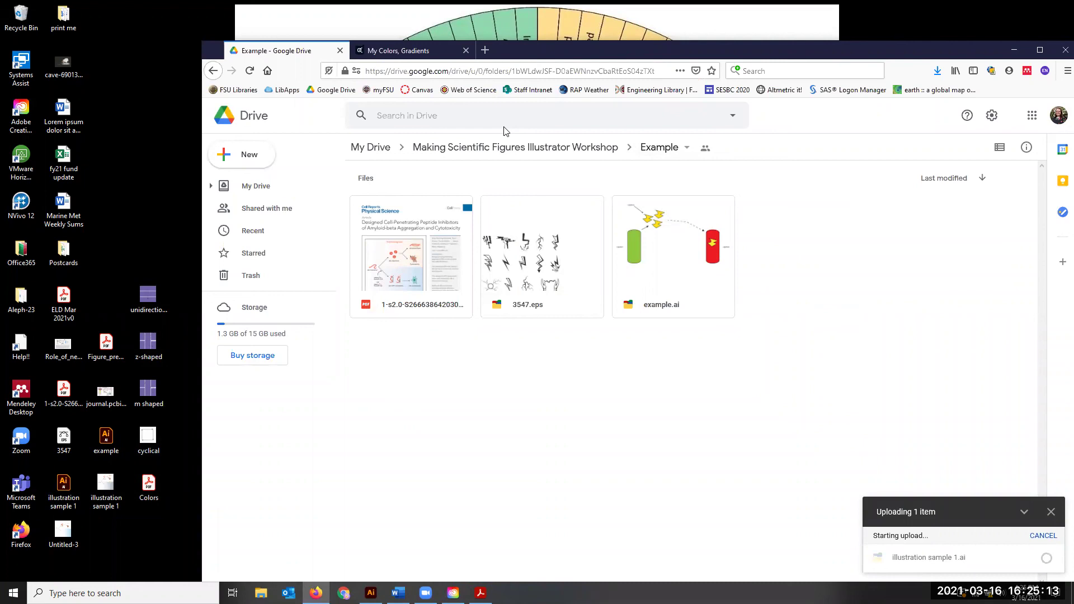
- Look through the workshop's Colors folder, return to the workshop folder and dismiss the upload notification
left_click(553, 147)
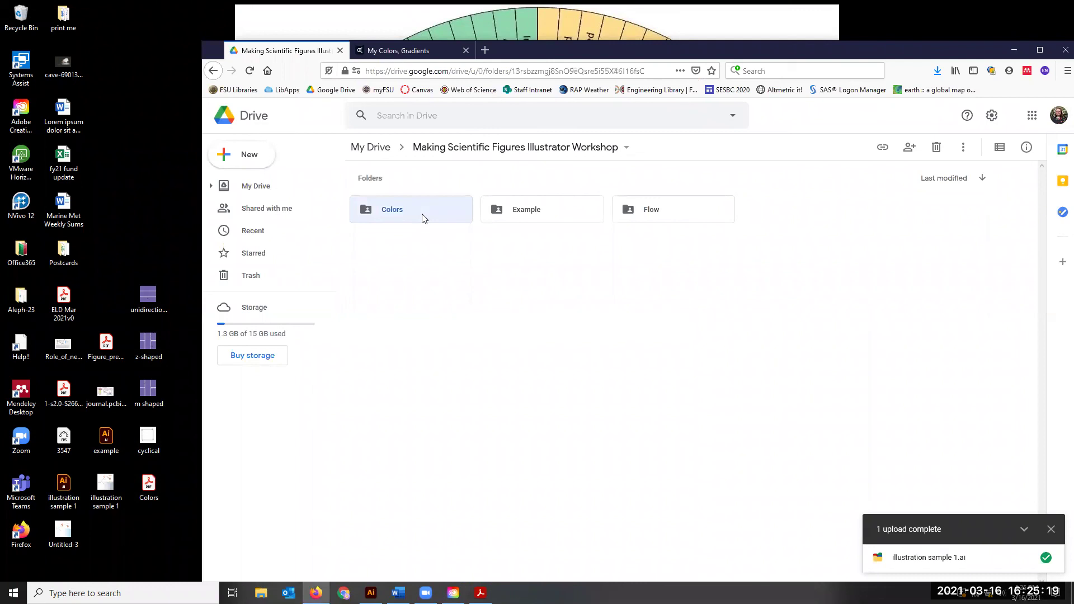
double_click(423, 217)
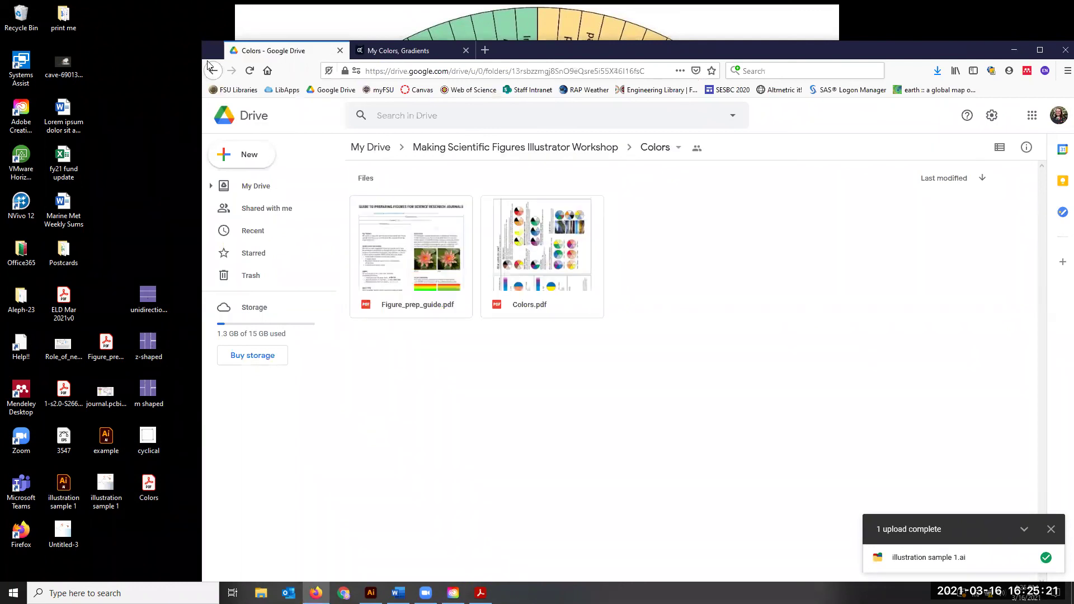
left_click(212, 70)
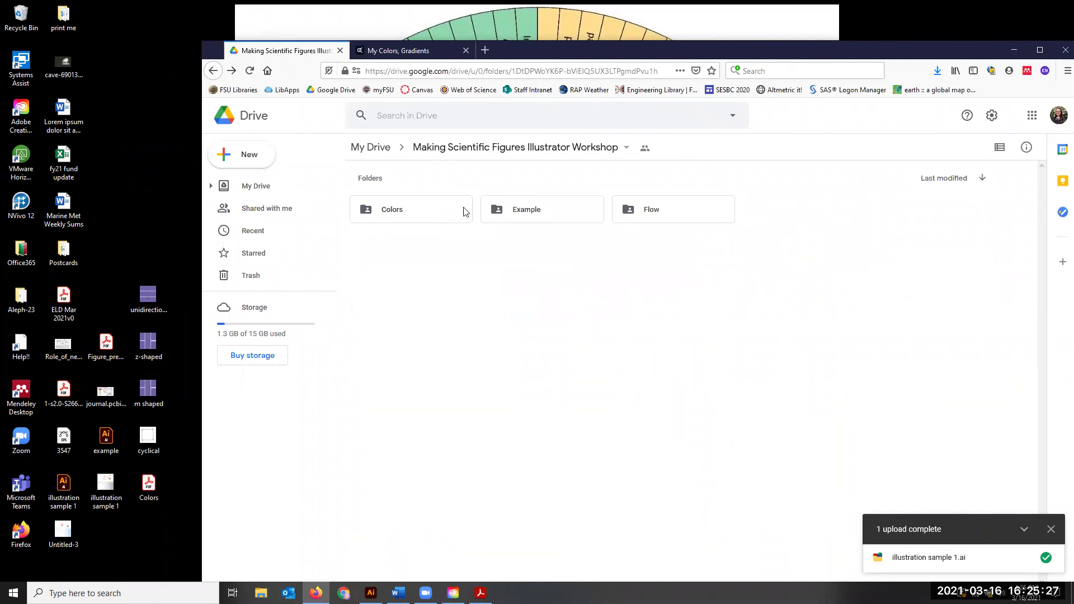
left_click(1051, 529)
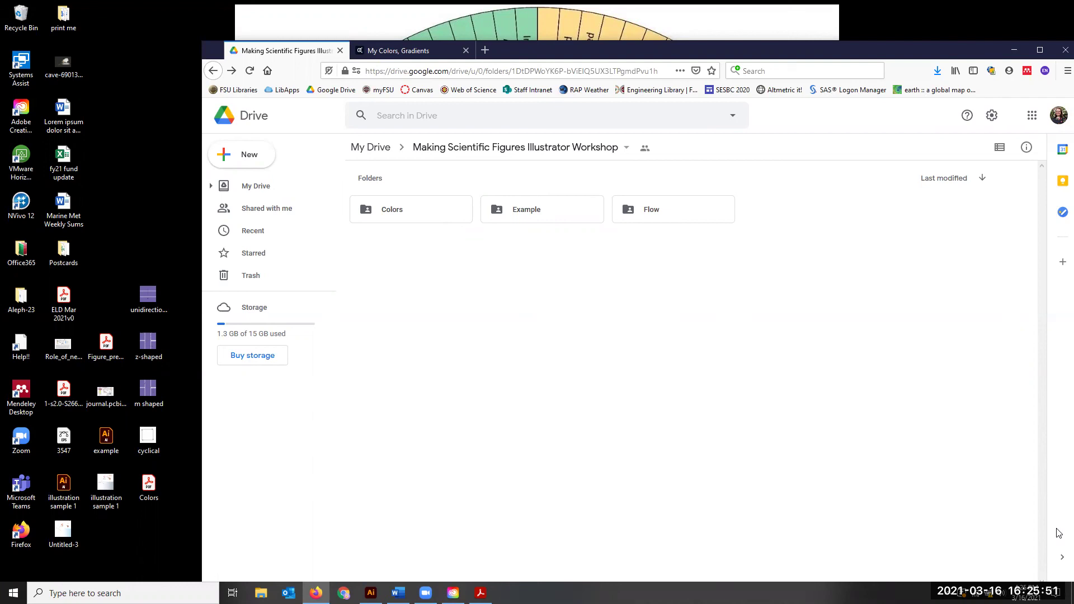
- Open the FSU Libraries website in a new tab and go to its Subject Librarians page
left_click(443, 56)
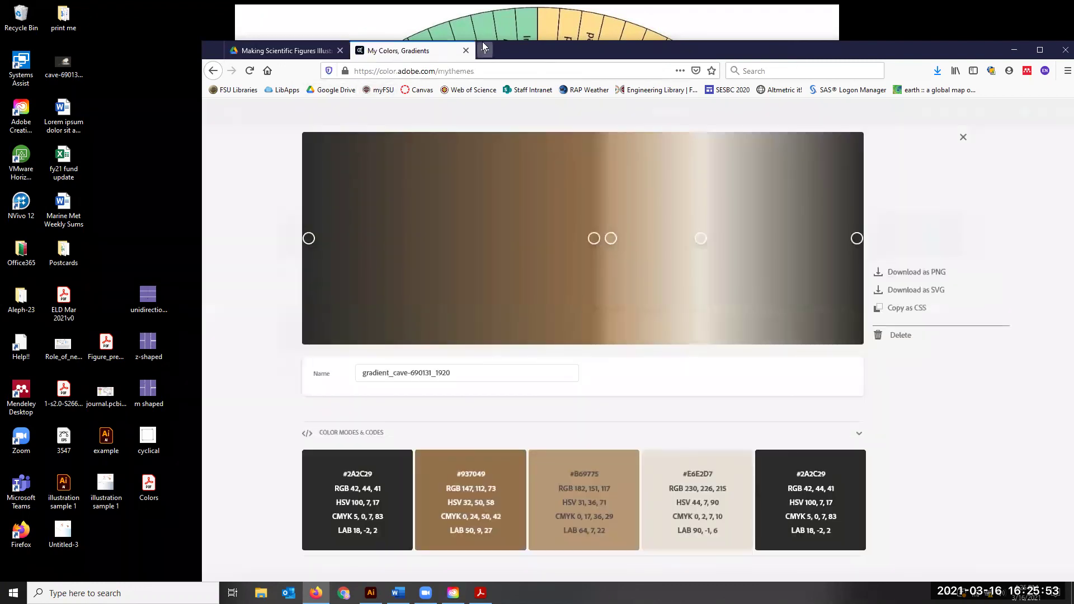
left_click(485, 50)
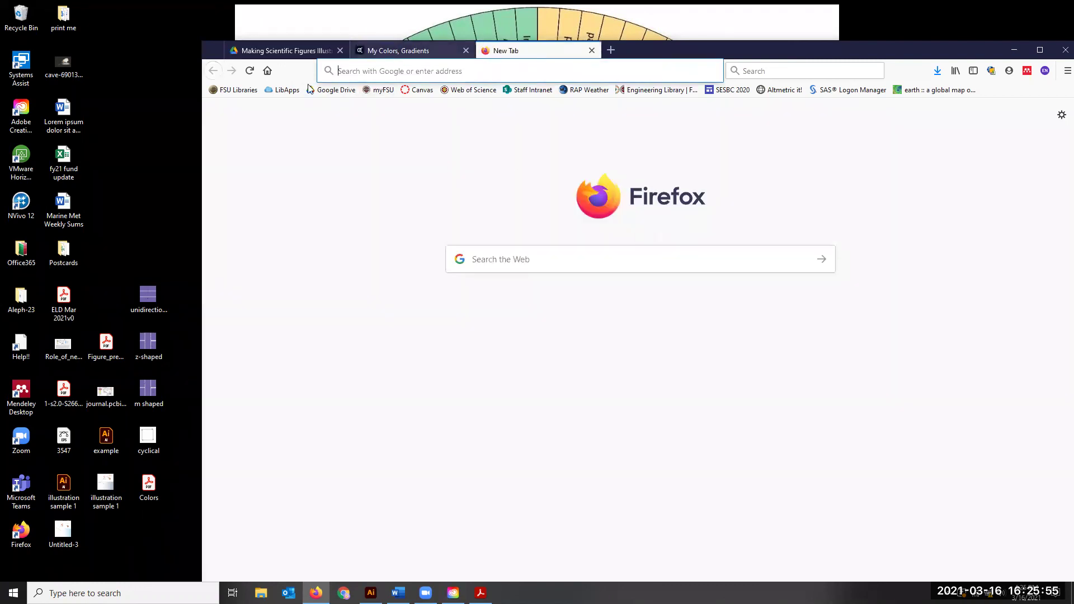
left_click(238, 89)
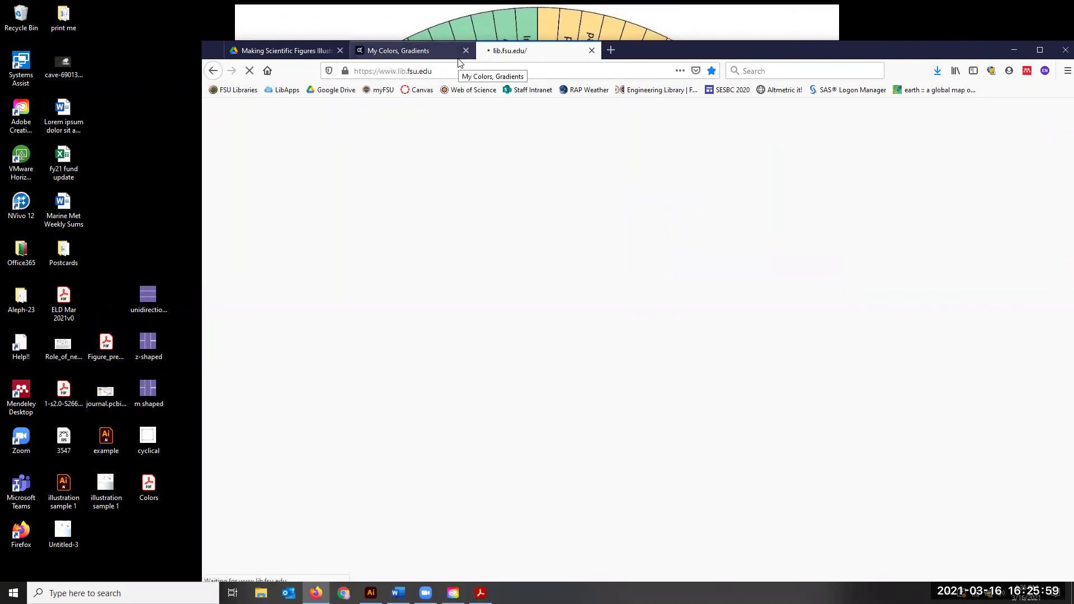
mouse_move(537, 252)
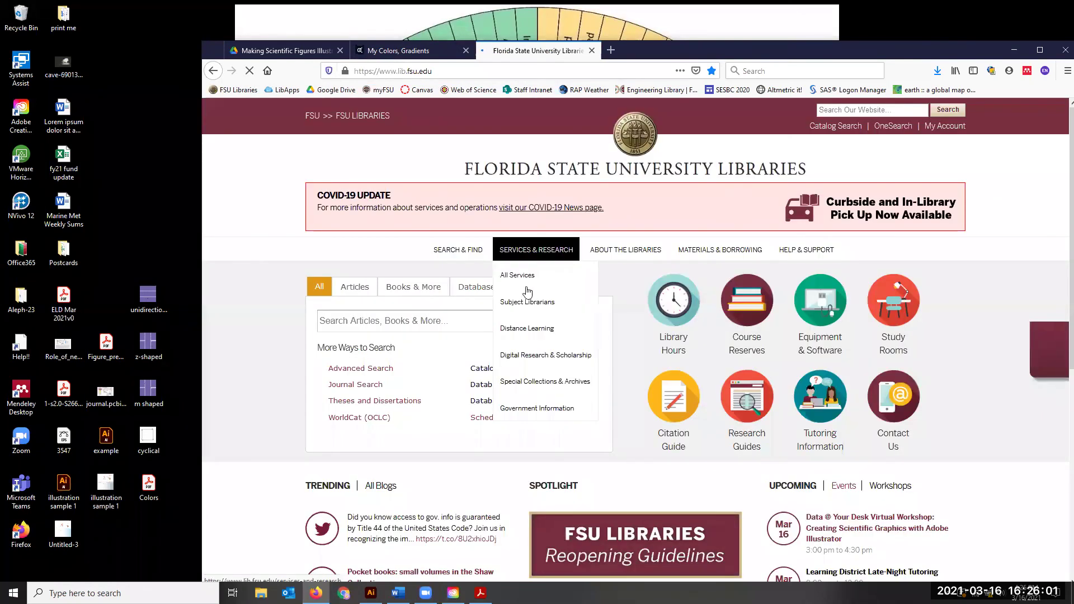
left_click(525, 303)
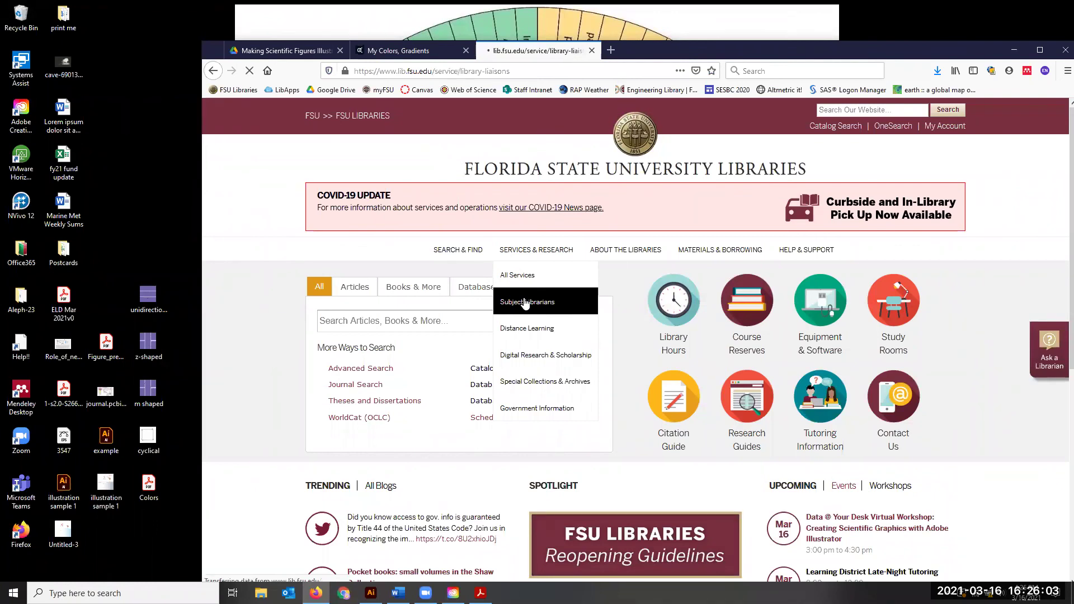
- Search the subject librarians by the librarian's first name and view the matching profile and contact details
scroll(601, 328, "down", 5)
left_click(601, 316)
type("denise")
key("Return")
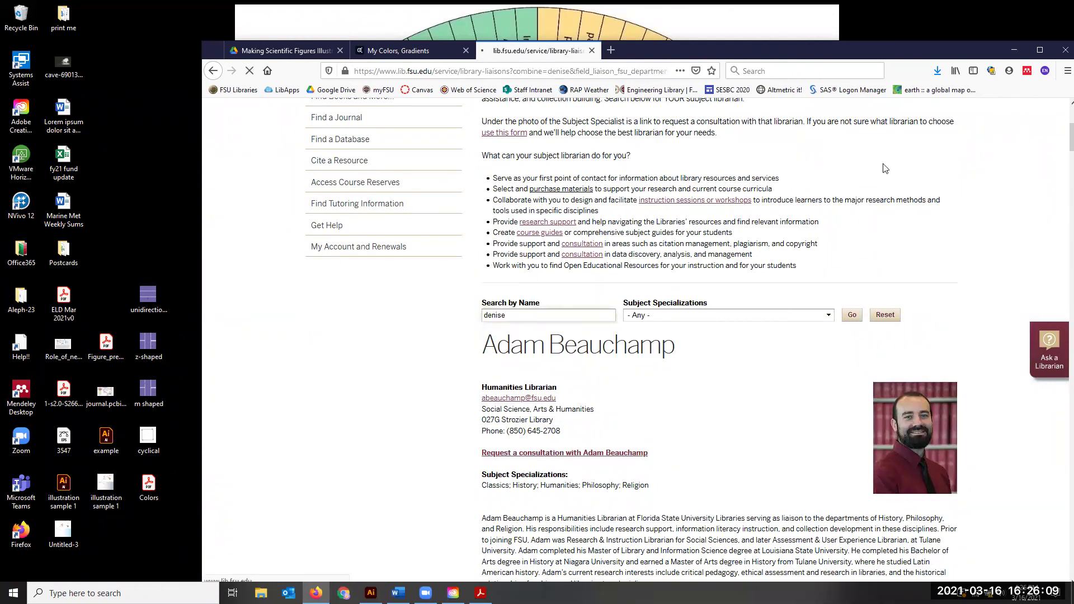
scroll(668, 231, "down", 8)
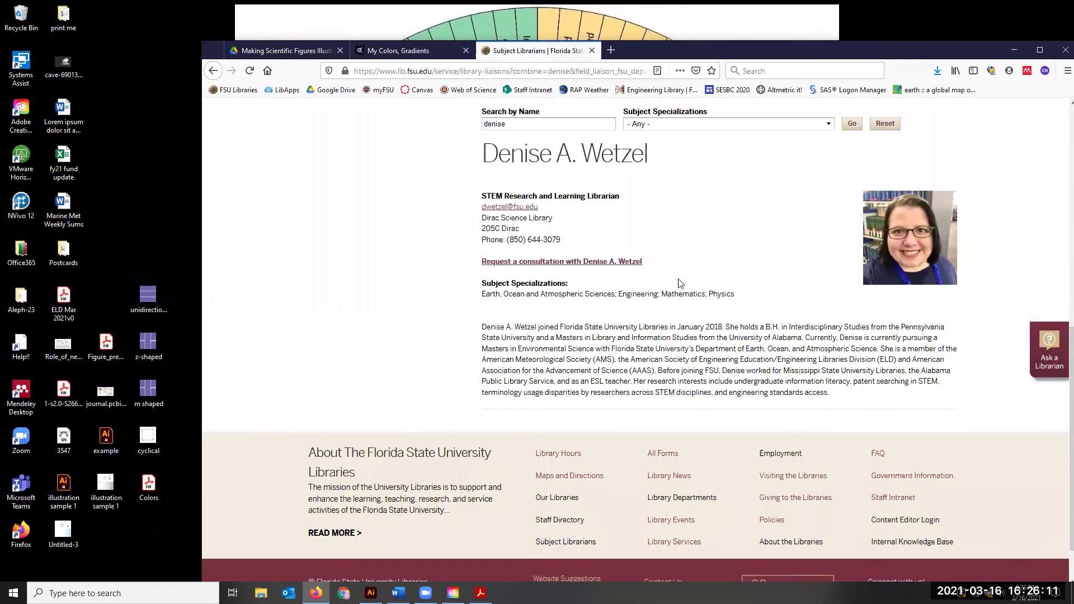